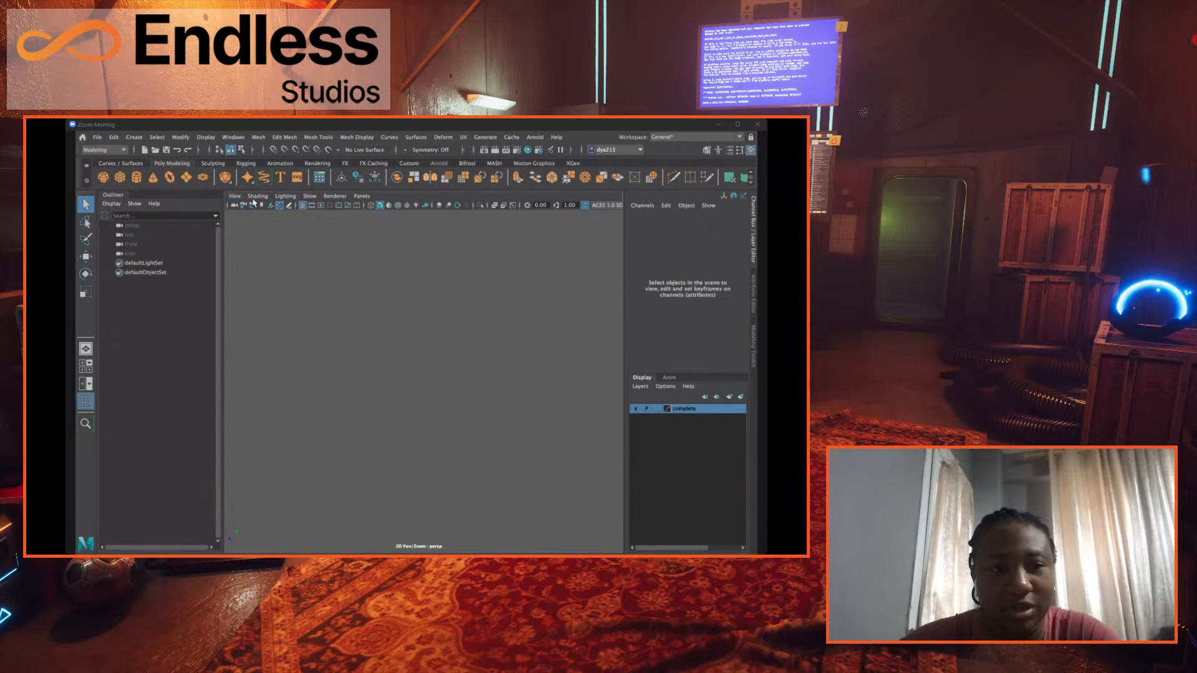
# - Import caveDoor.jpeg as an image plane in the front view
pyautogui.click(234, 196)
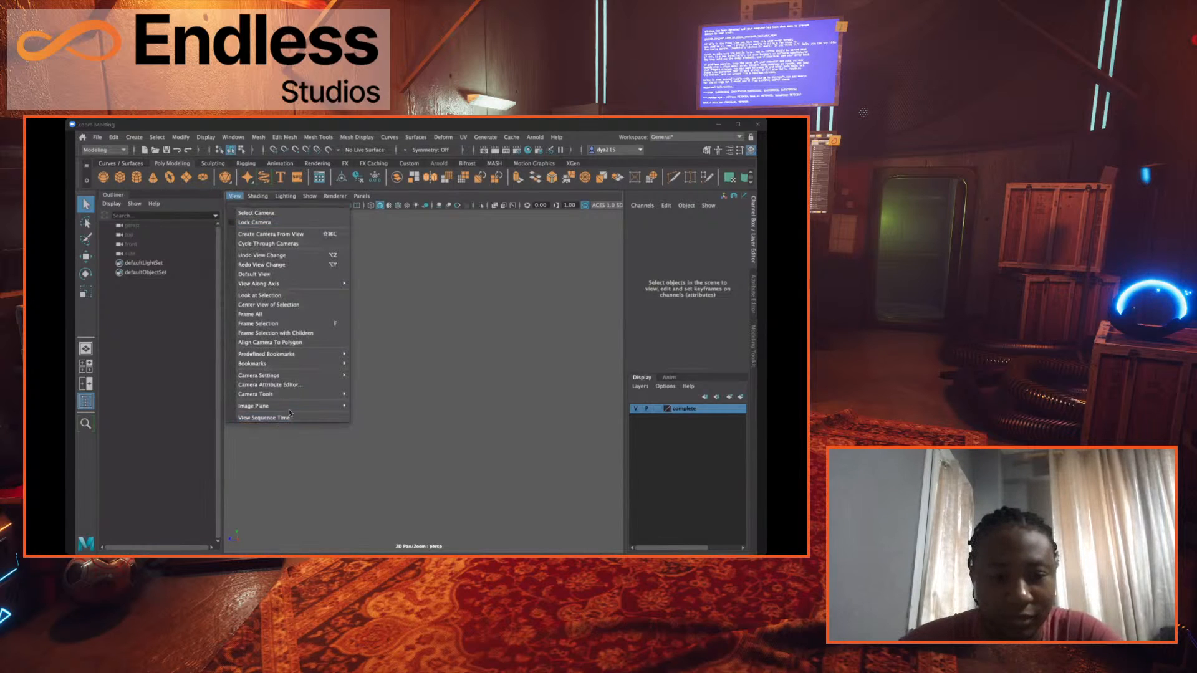
pyautogui.click(402, 406)
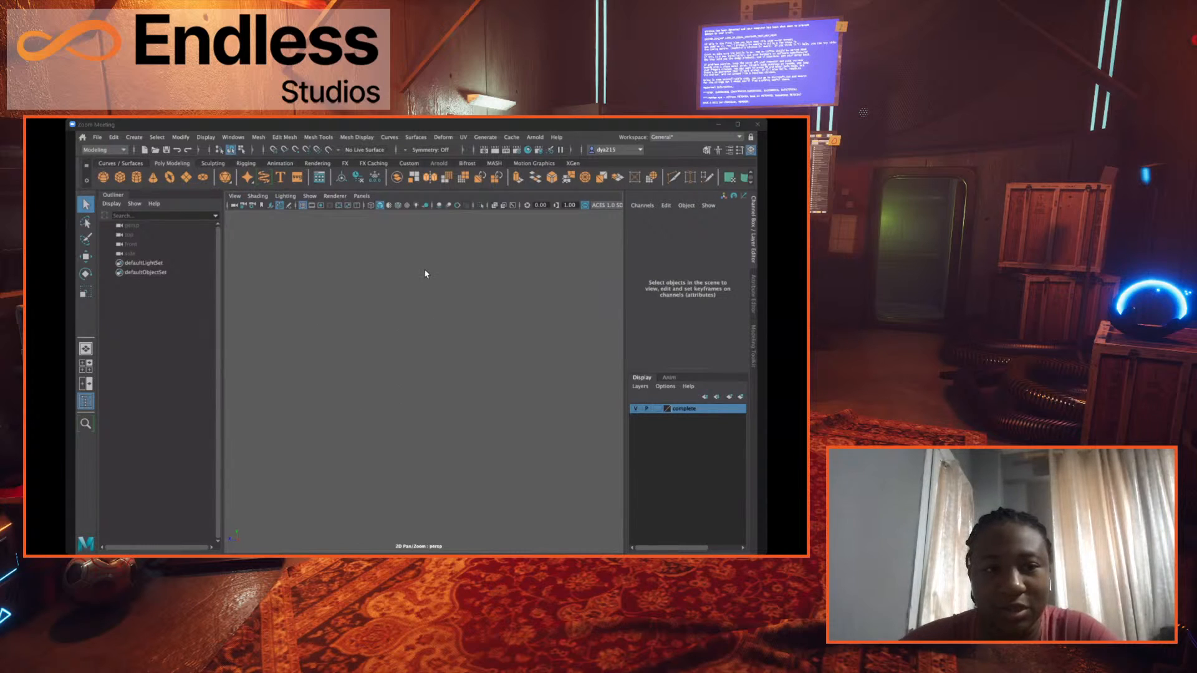
pyautogui.press('space')
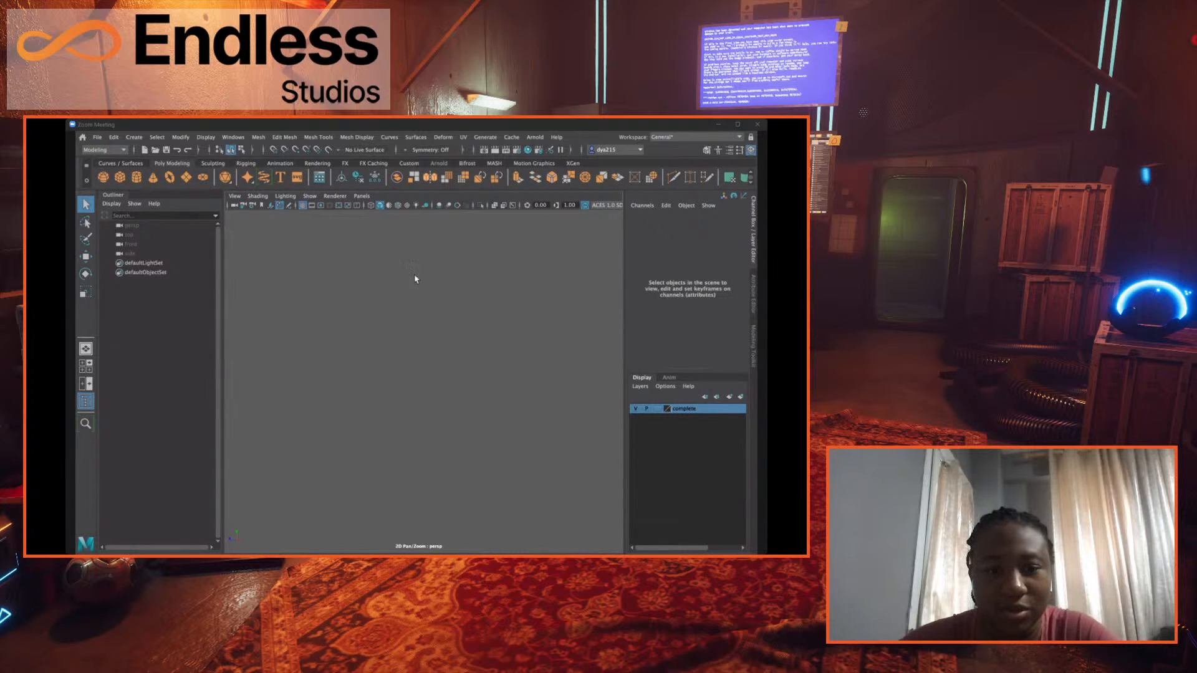
pyautogui.press('space')
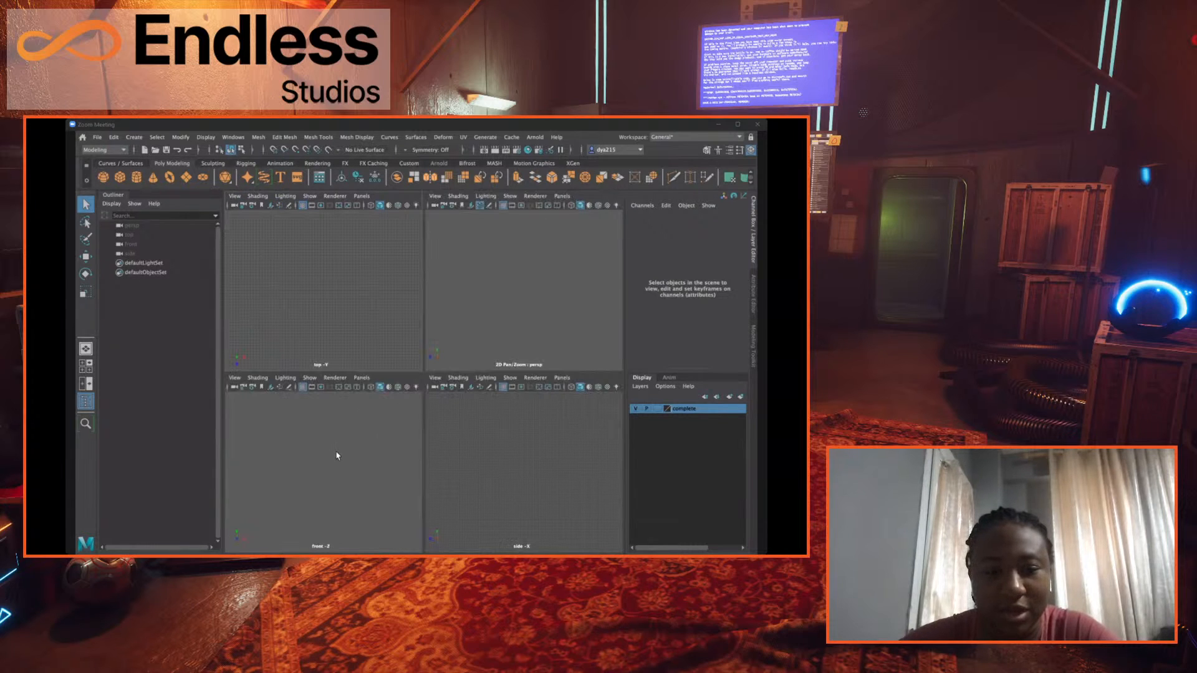
pyautogui.press('space')
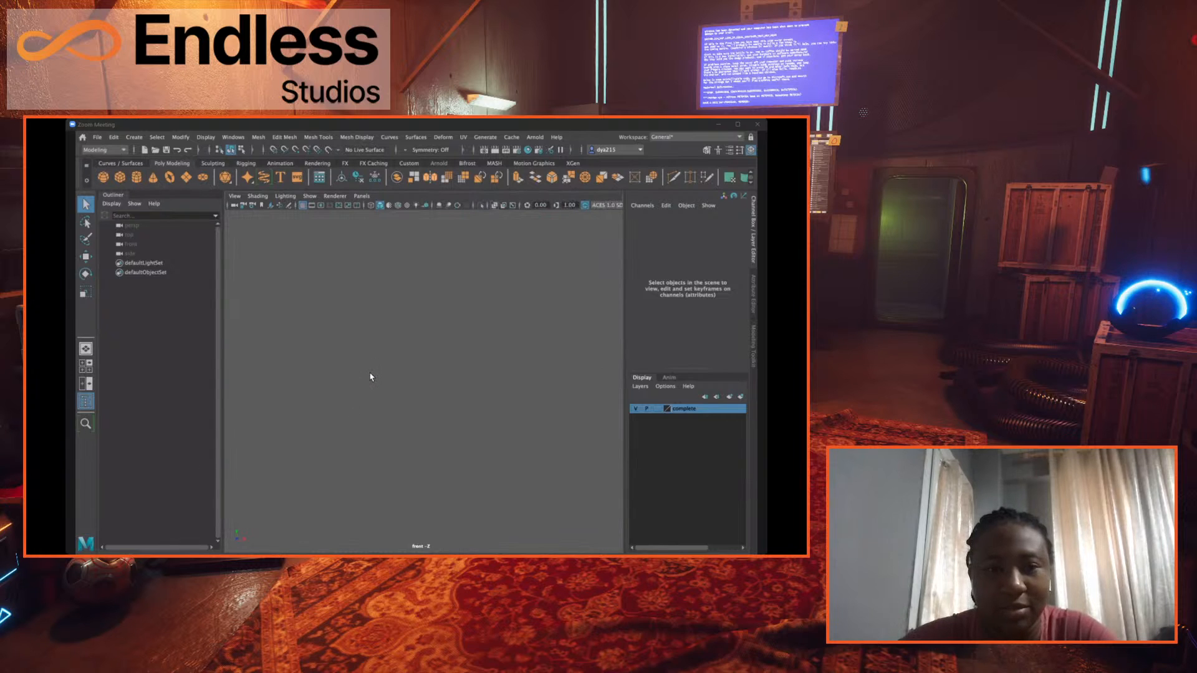
pyautogui.click(235, 195)
pyautogui.moveTo(280, 408)
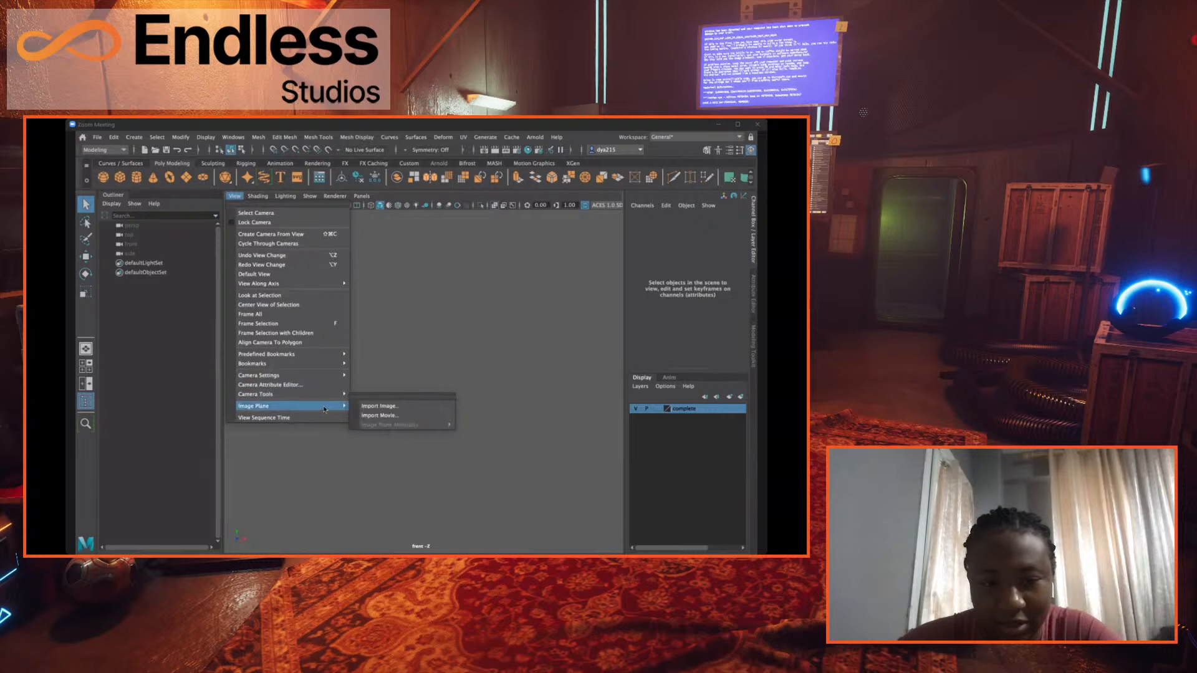
pyautogui.click(364, 407)
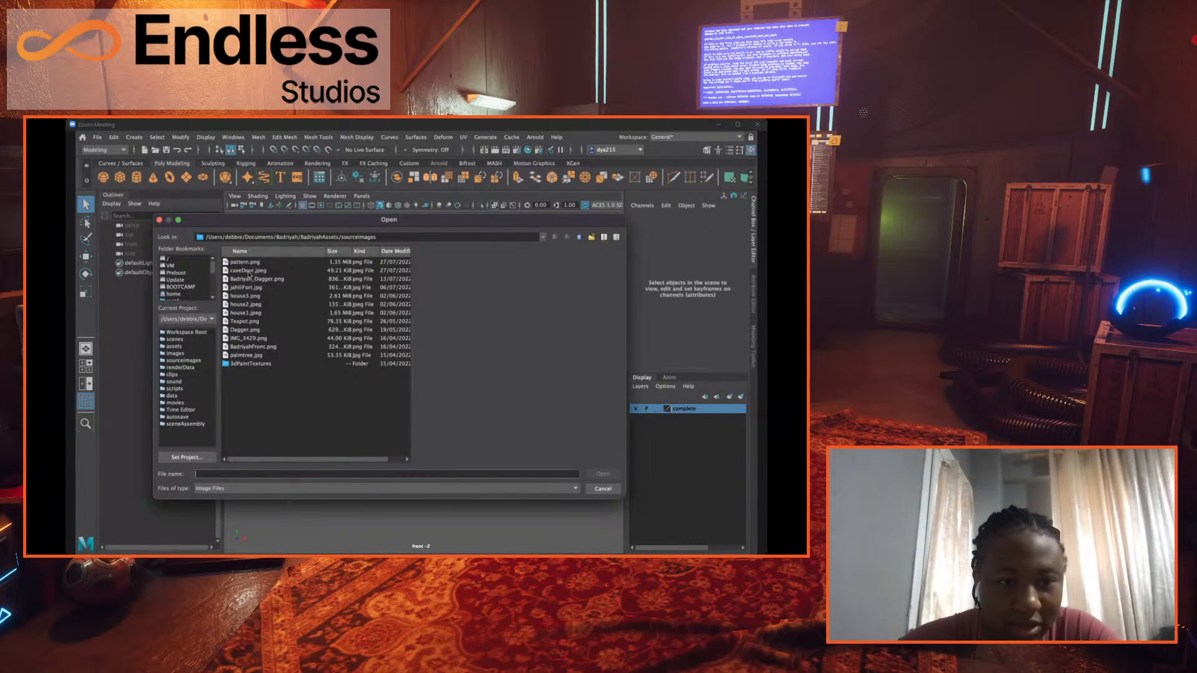
pyautogui.click(249, 271)
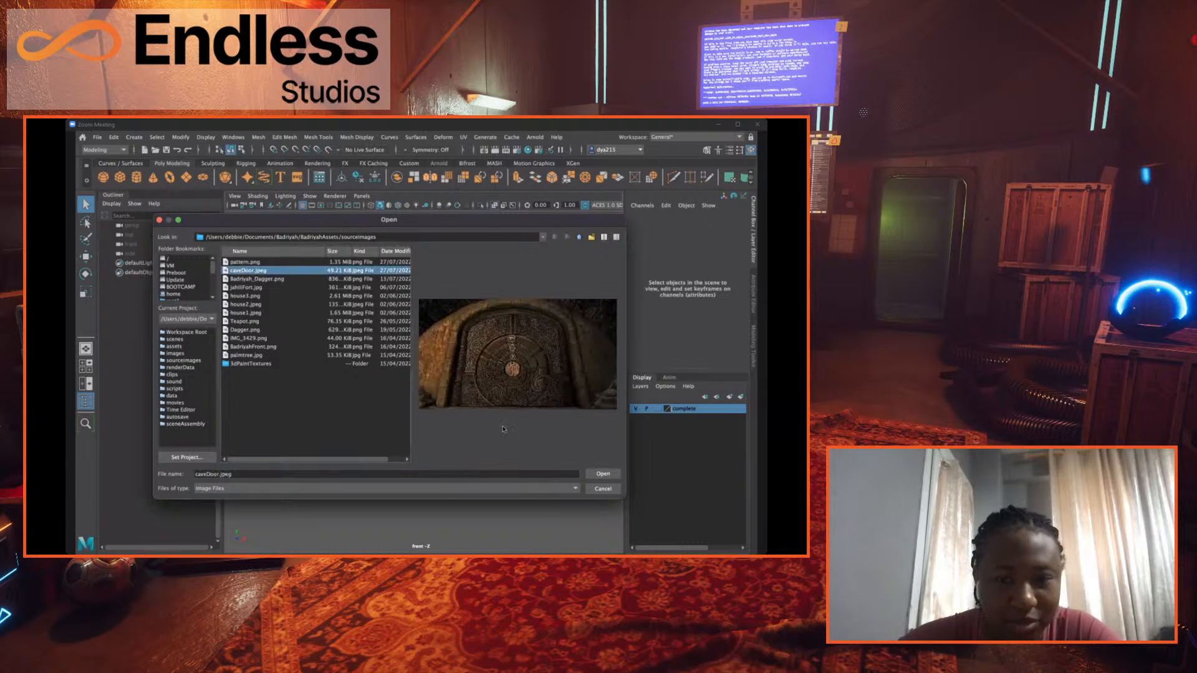
pyautogui.click(603, 473)
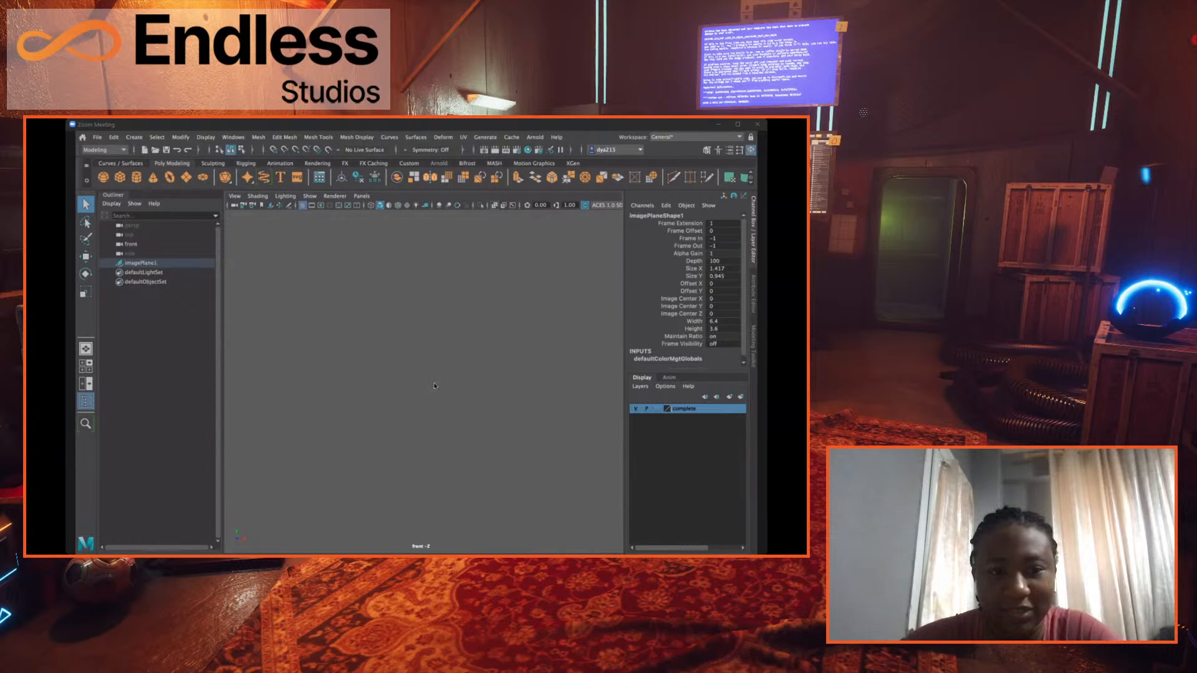
# - Return to the four-view layout and delete the imported image plane
pyautogui.press('space')
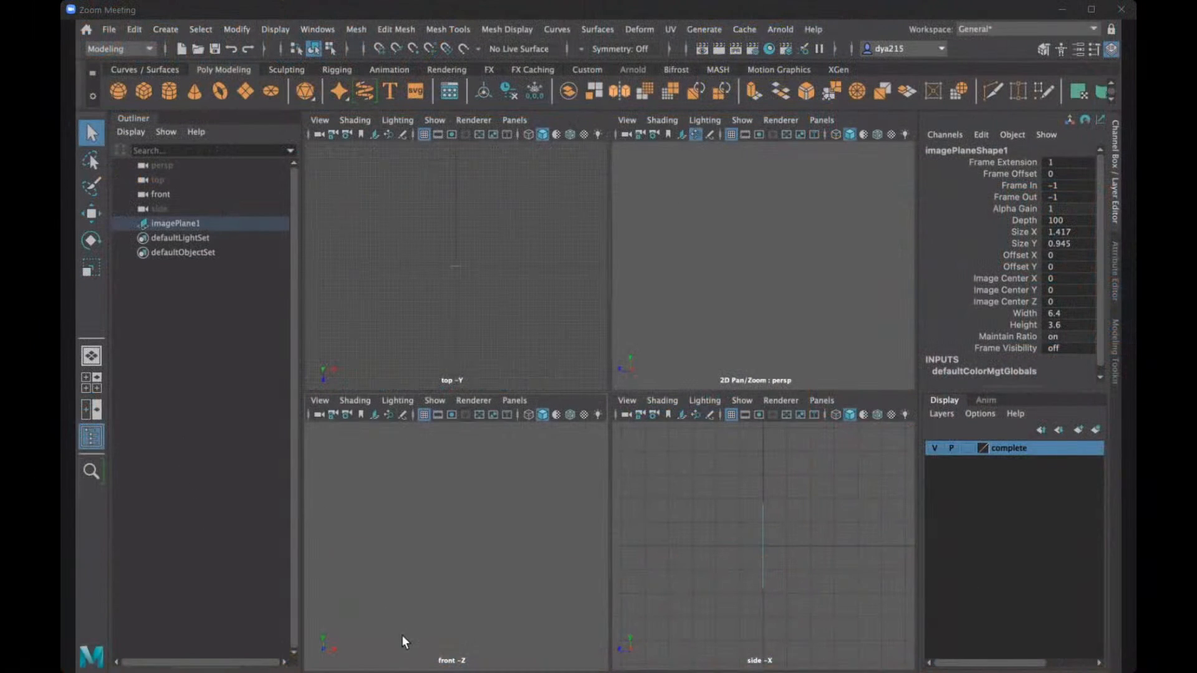
pyautogui.click(214, 228)
pyautogui.press('Delete')
# - Turn the front camera's Visibility off and deselect the camera
pyautogui.click(174, 194)
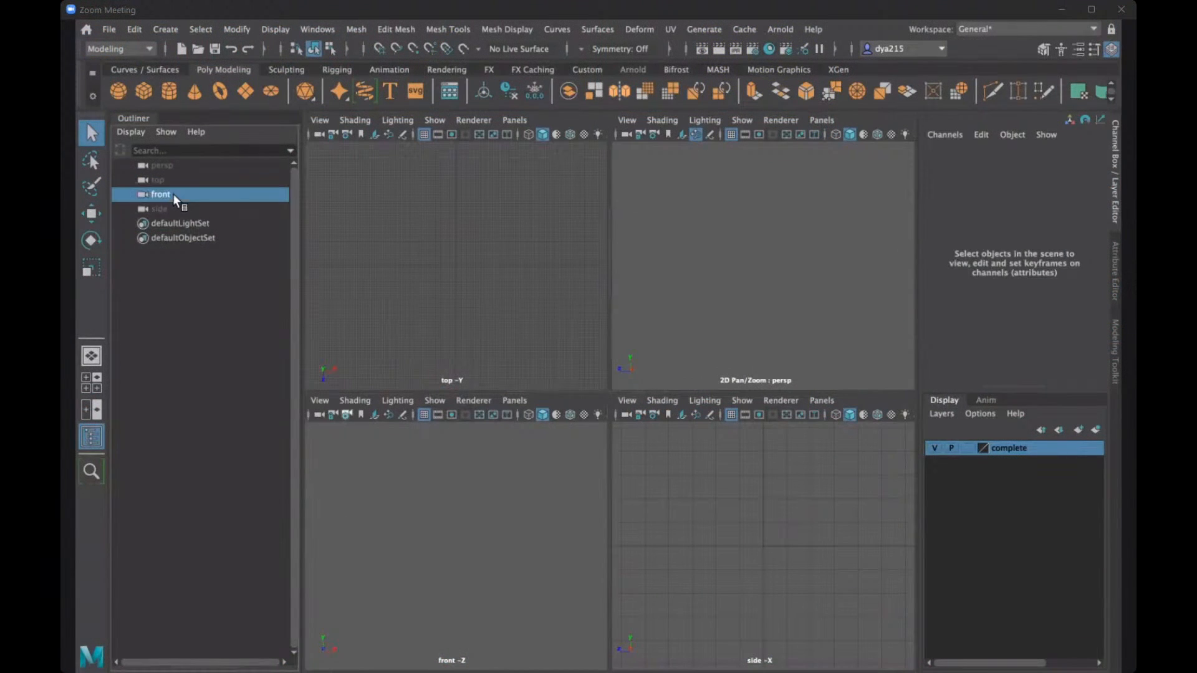
pyautogui.click(1051, 269)
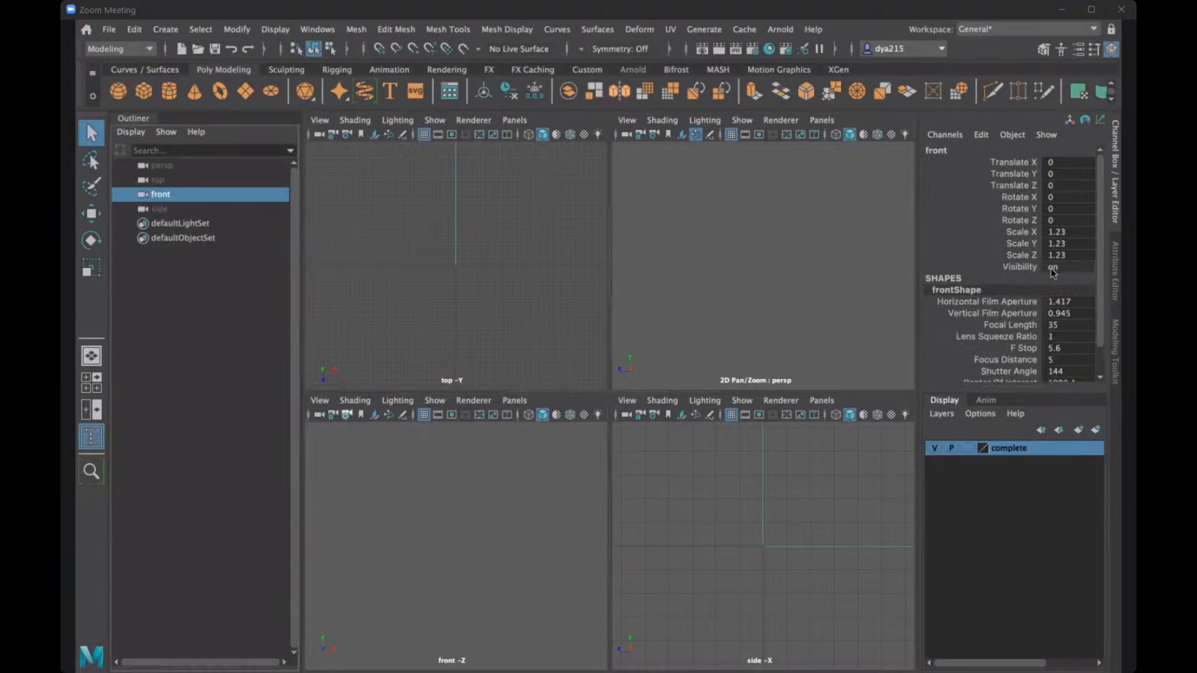
pyautogui.write('0')
pyautogui.press('Return')
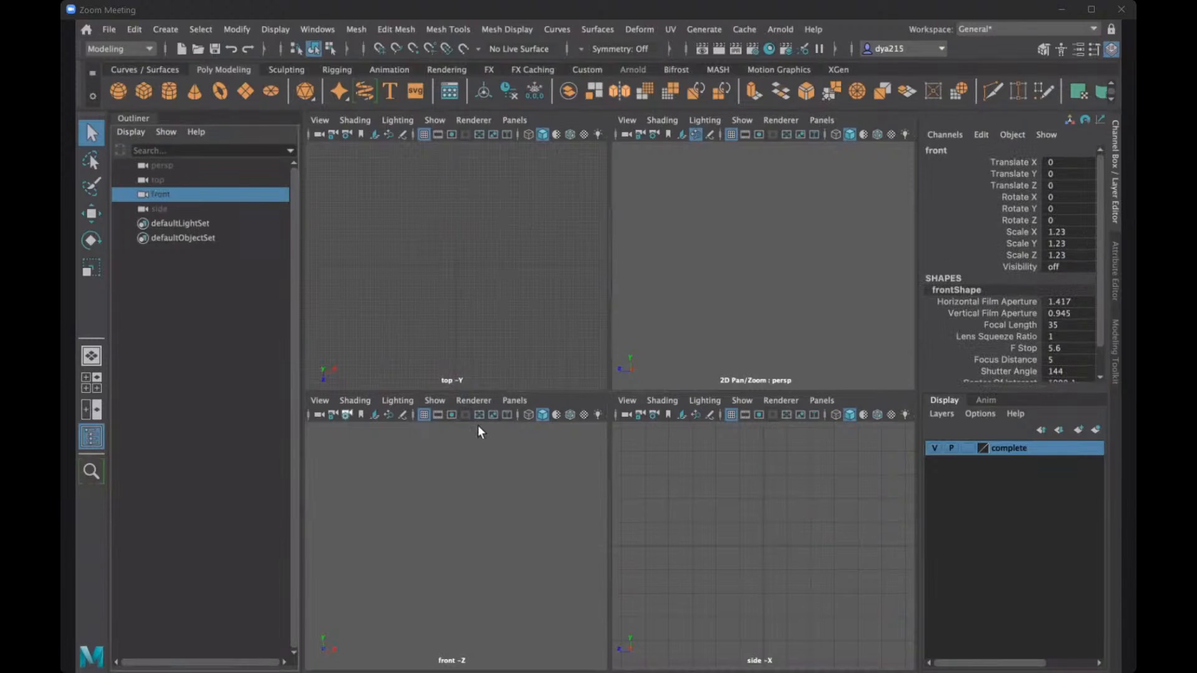
pyautogui.click(526, 532)
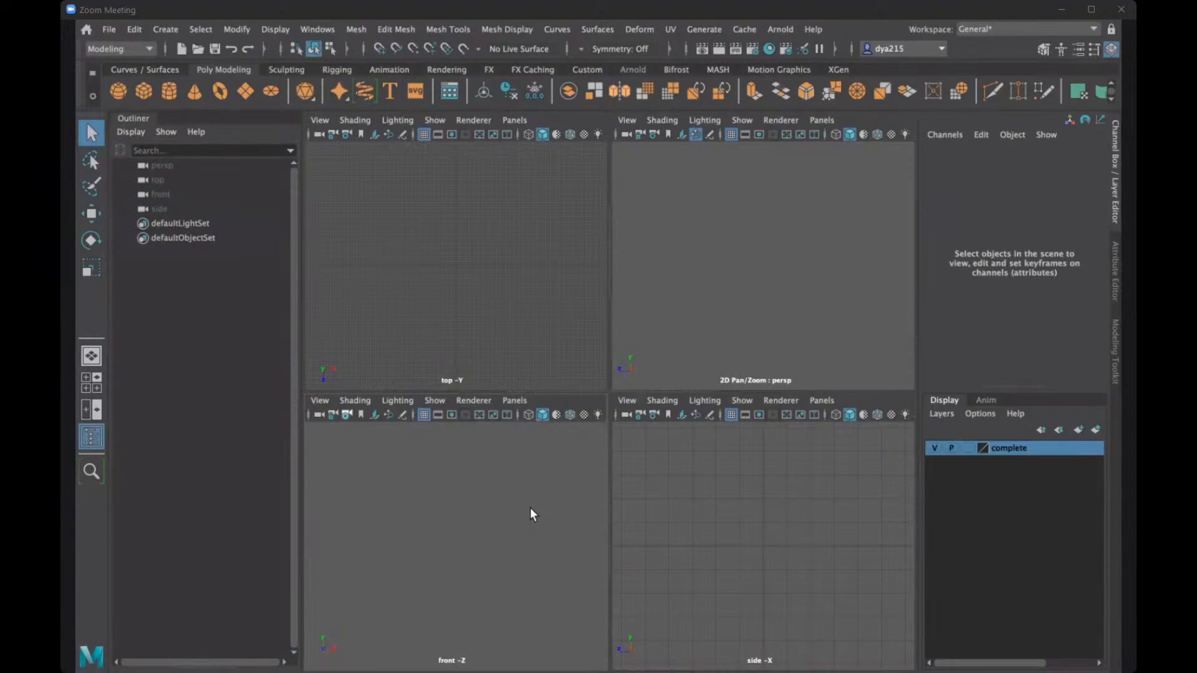
# - Switch the front camera's Visibility on and back off, leaving the camera deselected
pyautogui.click(160, 193)
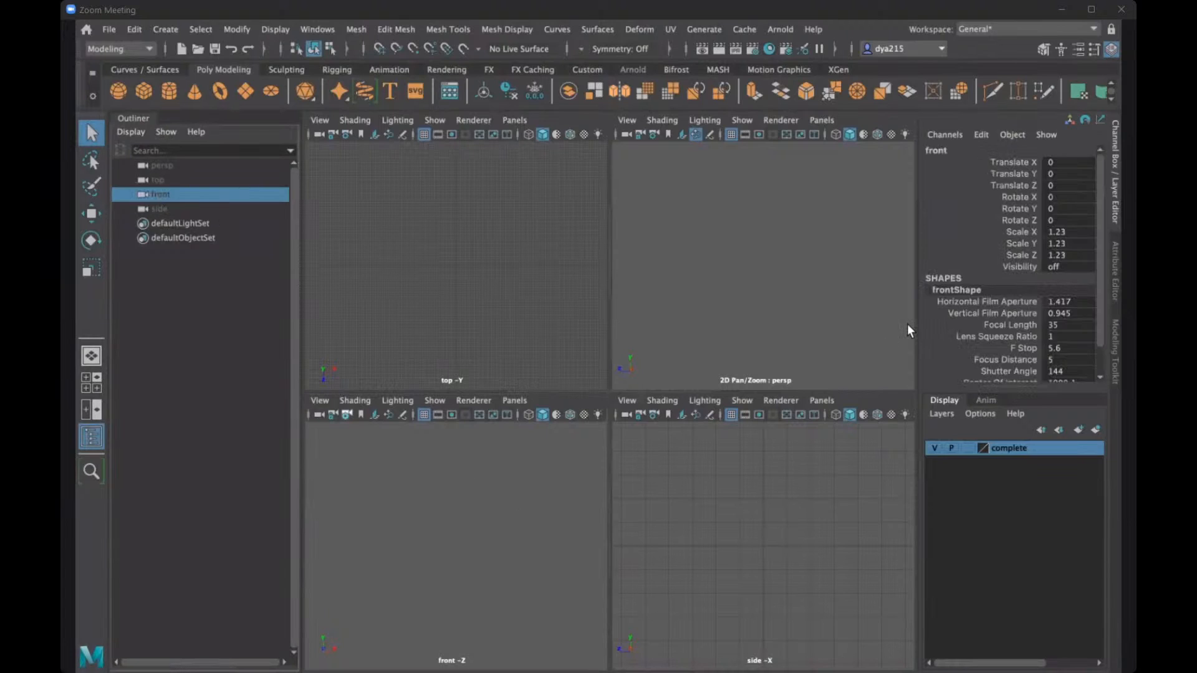
pyautogui.click(1048, 266)
pyautogui.write('1')
pyautogui.press('Return')
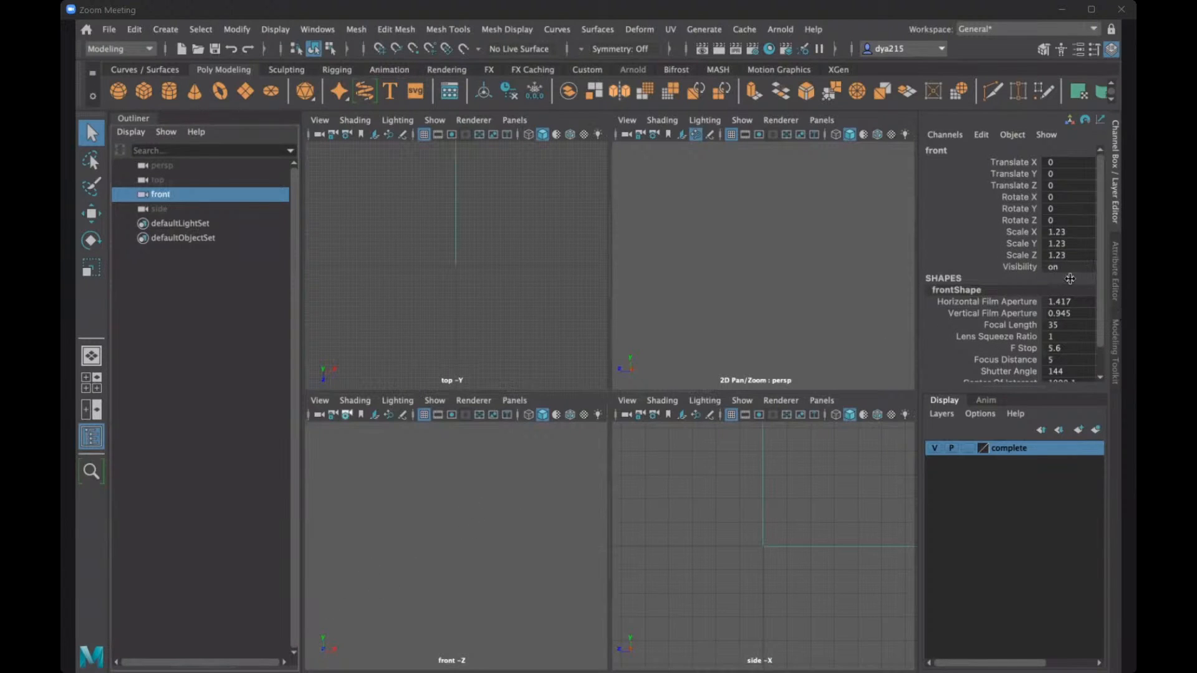
pyautogui.click(1054, 265)
pyautogui.write('0')
pyautogui.press('Return')
pyautogui.click(447, 580)
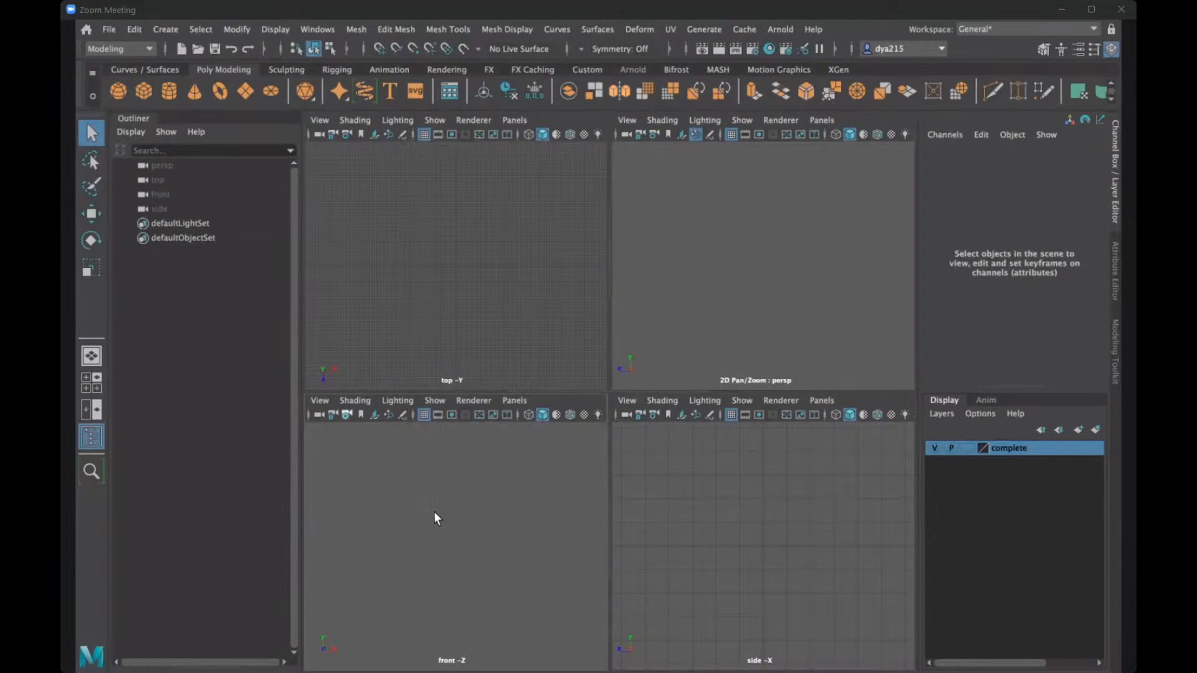
# - Create a polygon cube at the origin and check it across the four views
pyautogui.press('space')
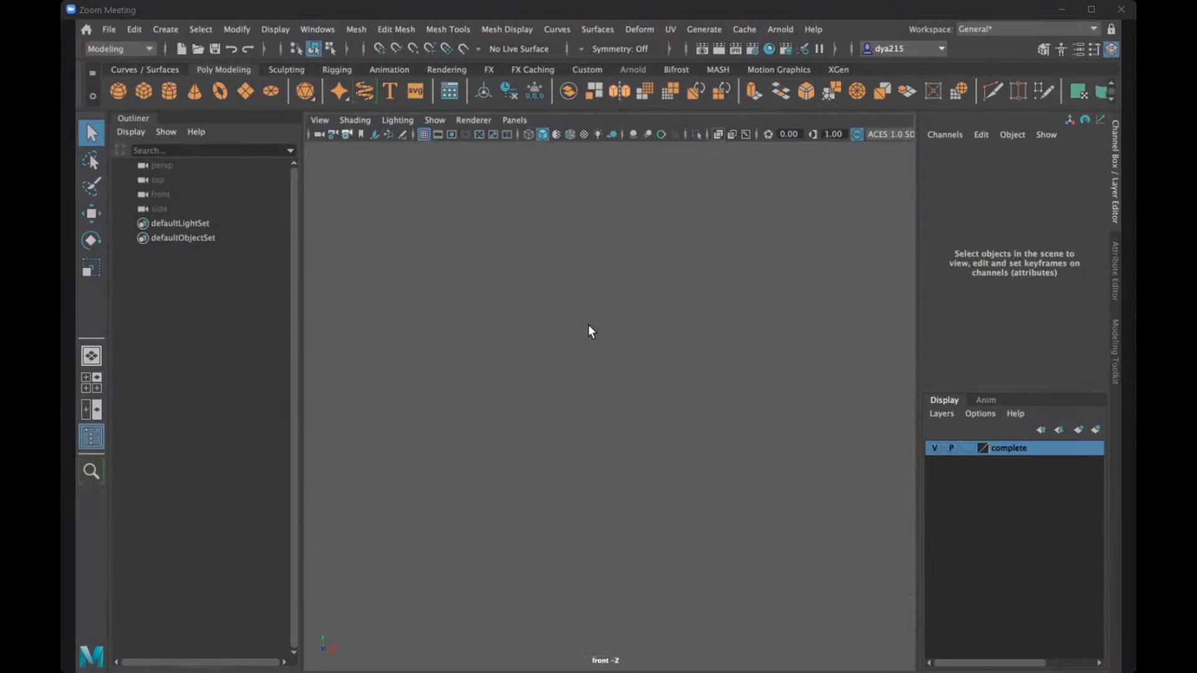
pyautogui.click(148, 88)
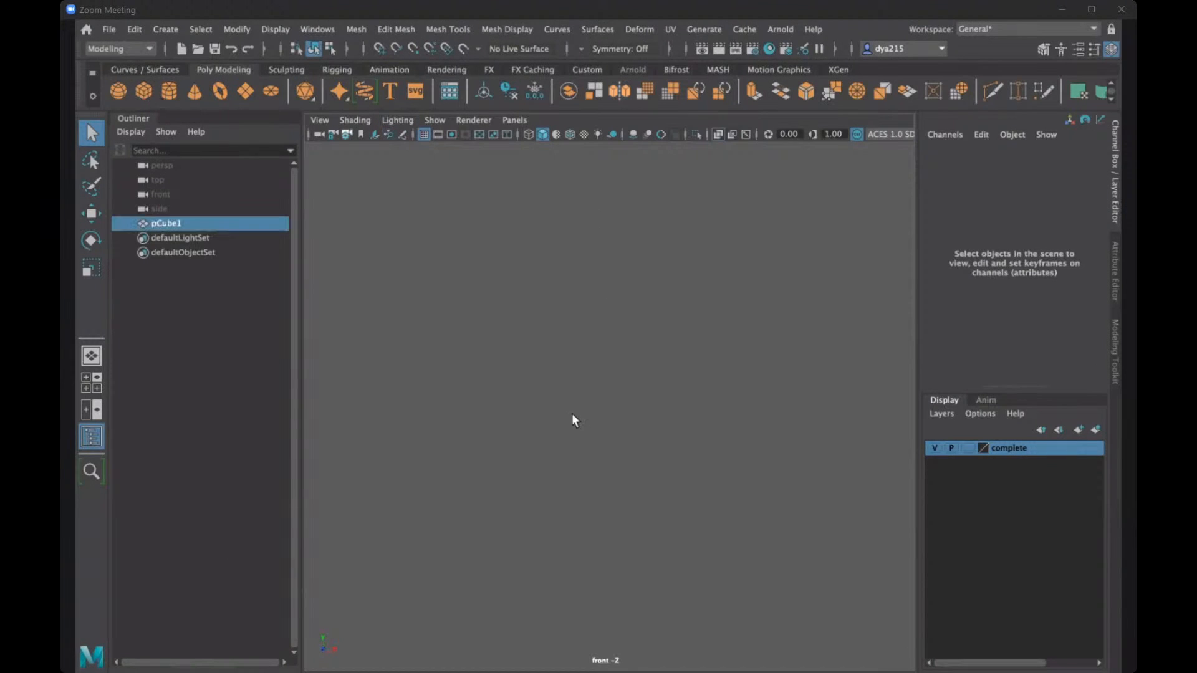
pyautogui.press('space')
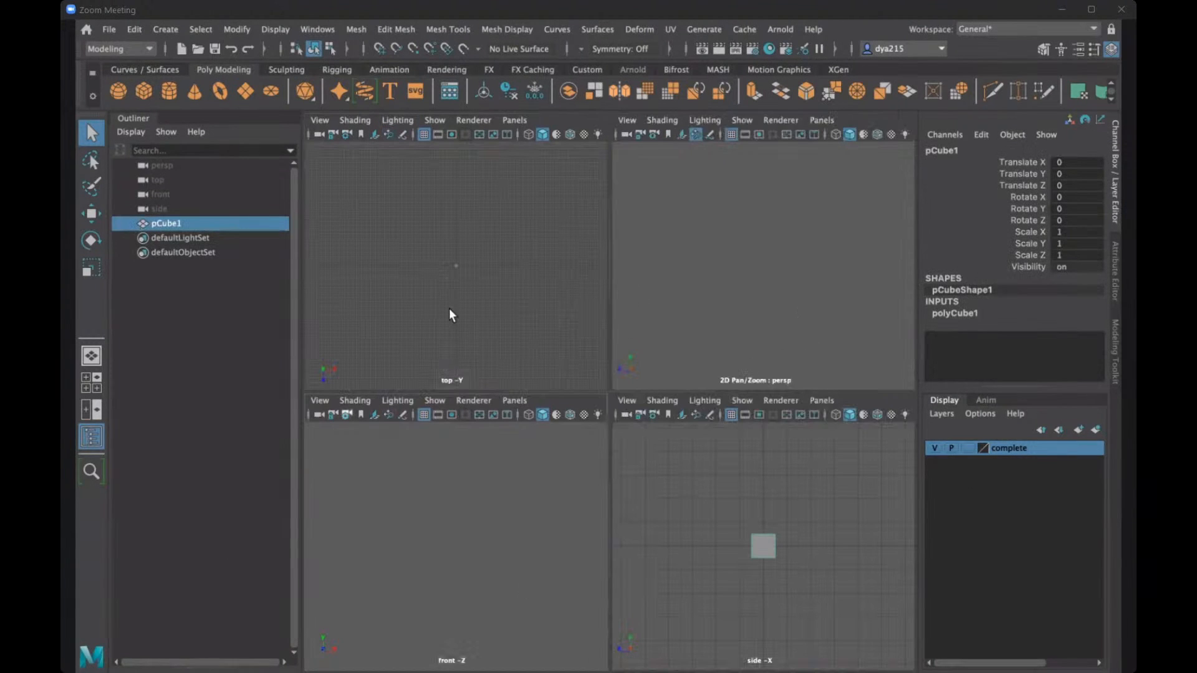
pyautogui.scroll(5, 437, 290)
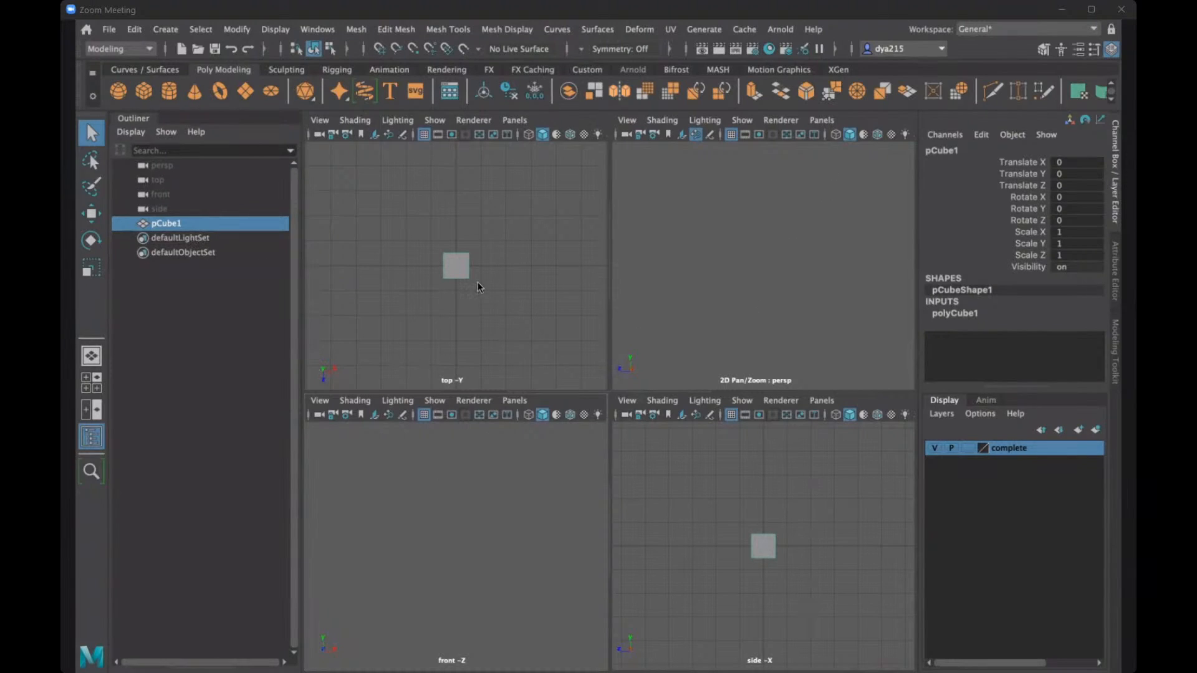
# - Copy the top camera's Translate Y value of 1000.1 into the front camera's Translate Y
pyautogui.click(176, 195)
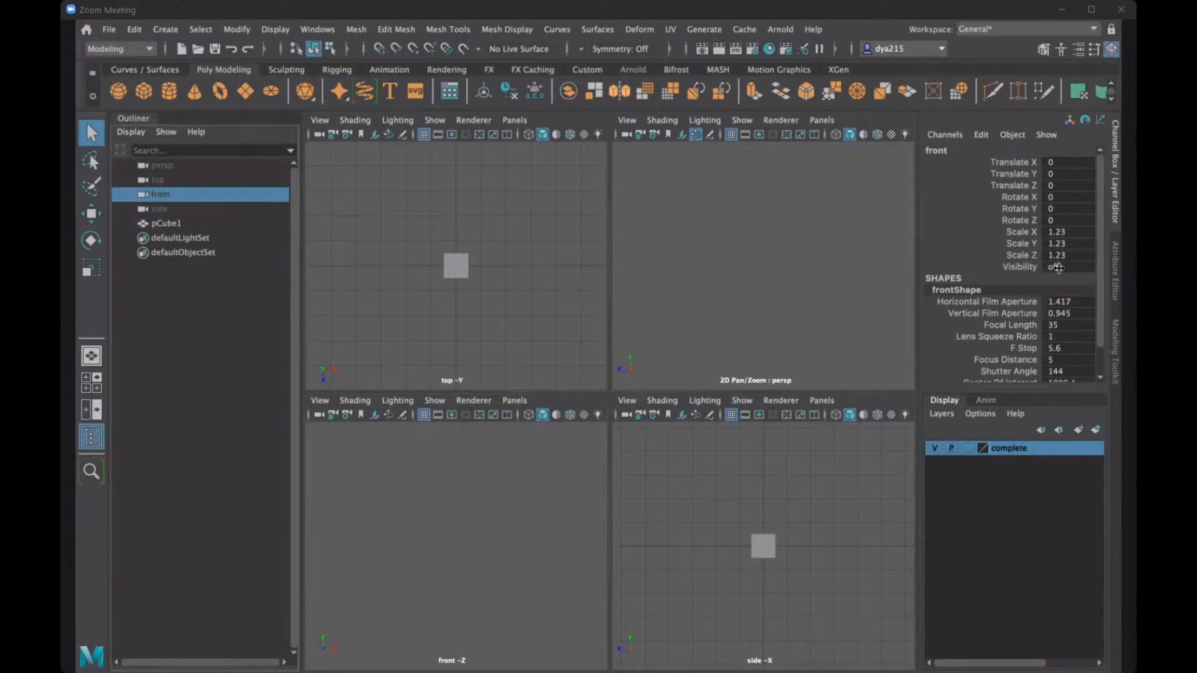
pyautogui.click(197, 179)
pyautogui.click(197, 208)
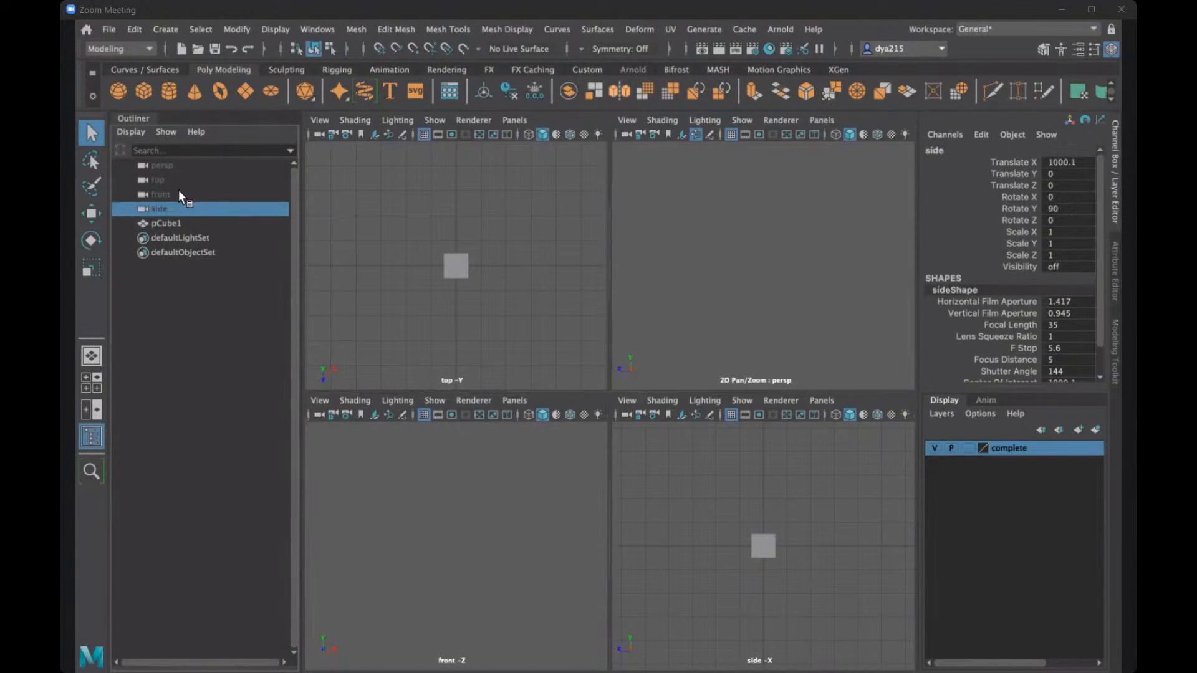
pyautogui.click(179, 191)
pyautogui.click(178, 181)
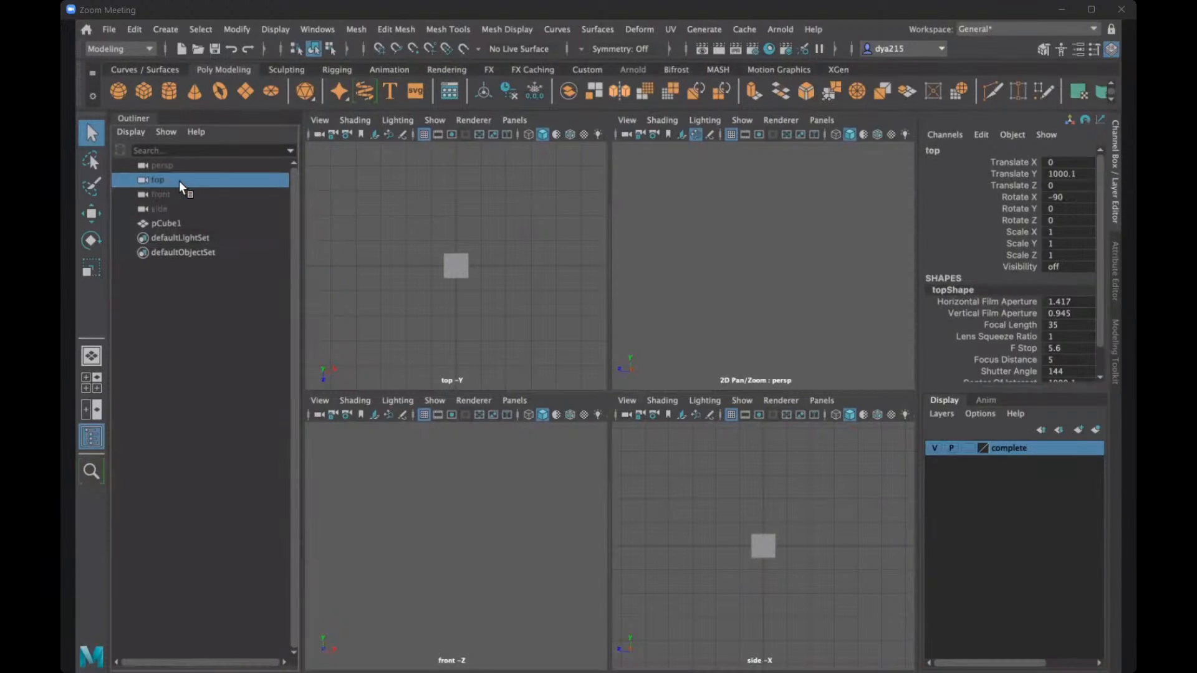
pyautogui.click(1049, 174)
pyautogui.click(1049, 175)
pyautogui.hotkey('ctrl', 'c')
pyautogui.click(172, 195)
pyautogui.click(1078, 179)
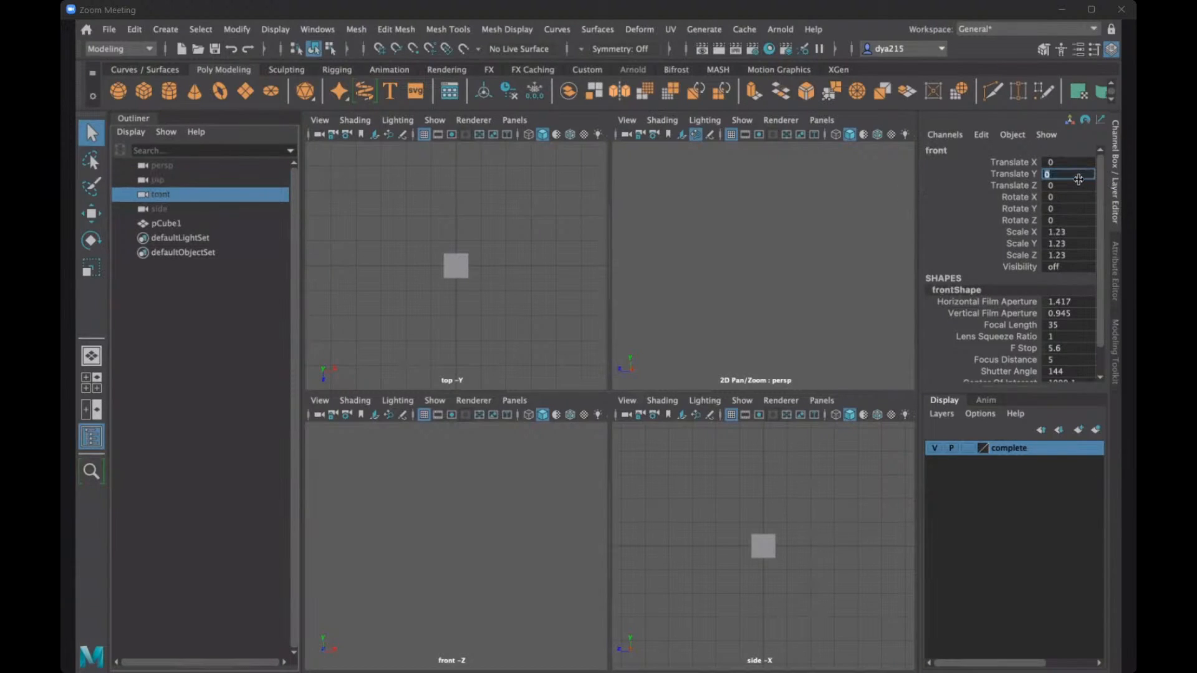
pyautogui.hotkey('ctrl', 'v')
pyautogui.press('Return')
pyautogui.click(478, 524)
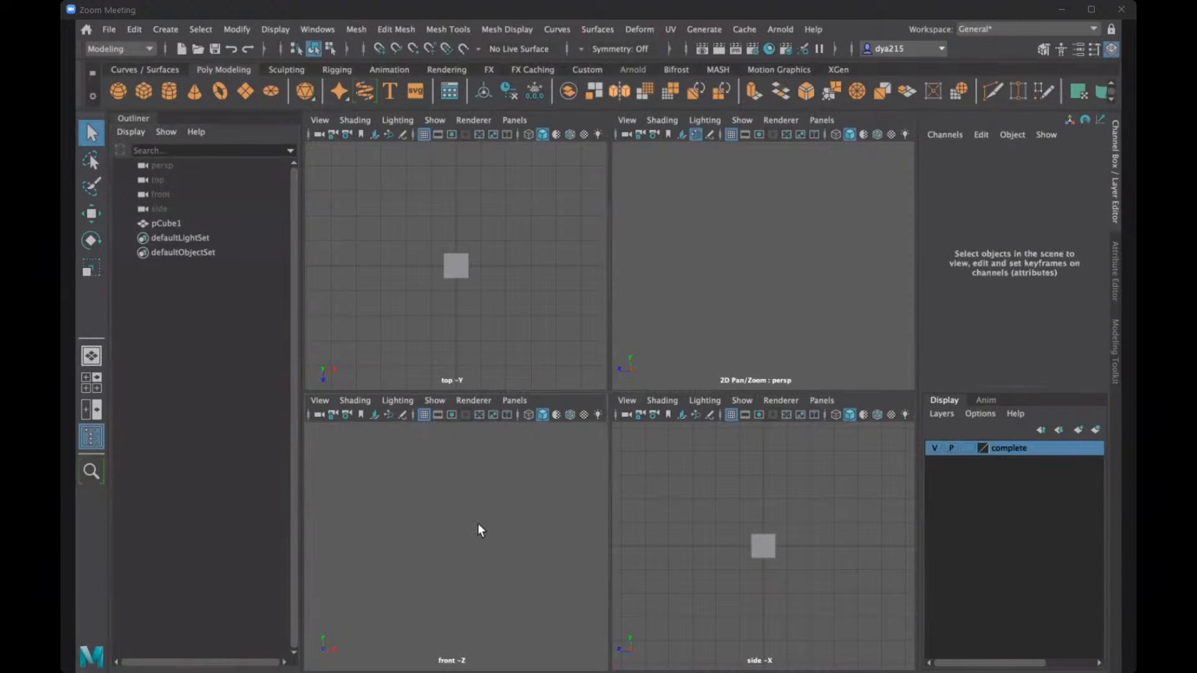
# - Compare the translate, rotate and scale values of the front, top, side and persp cameras
pyautogui.click(178, 193)
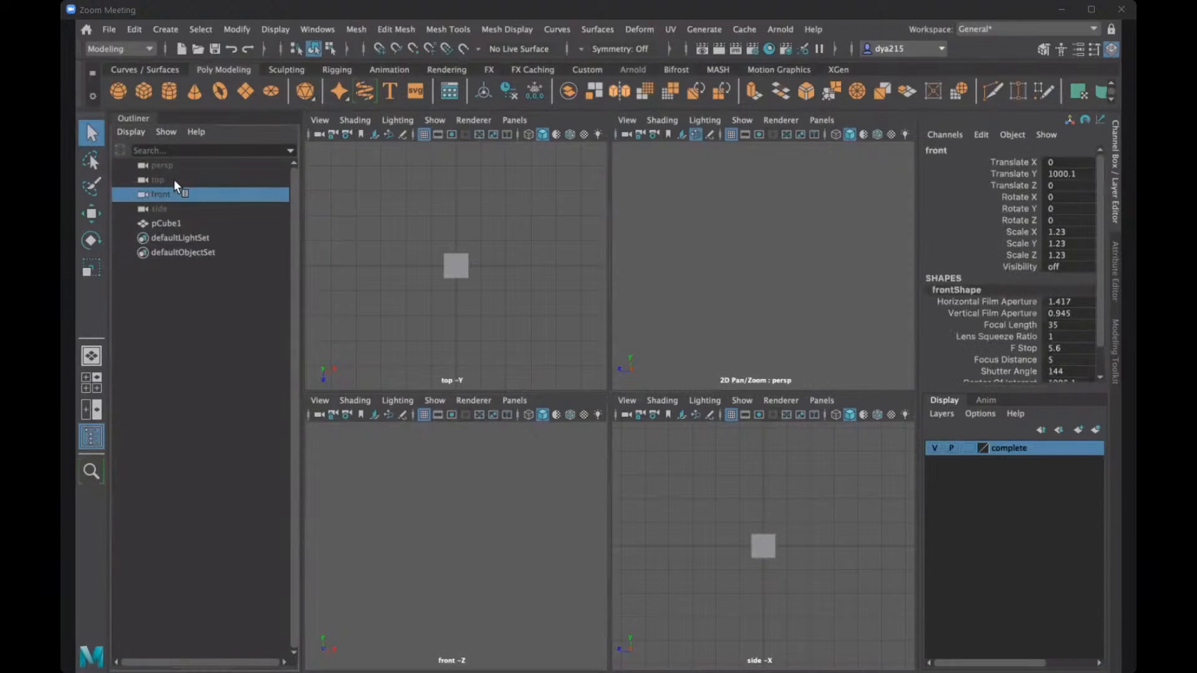
pyautogui.click(174, 180)
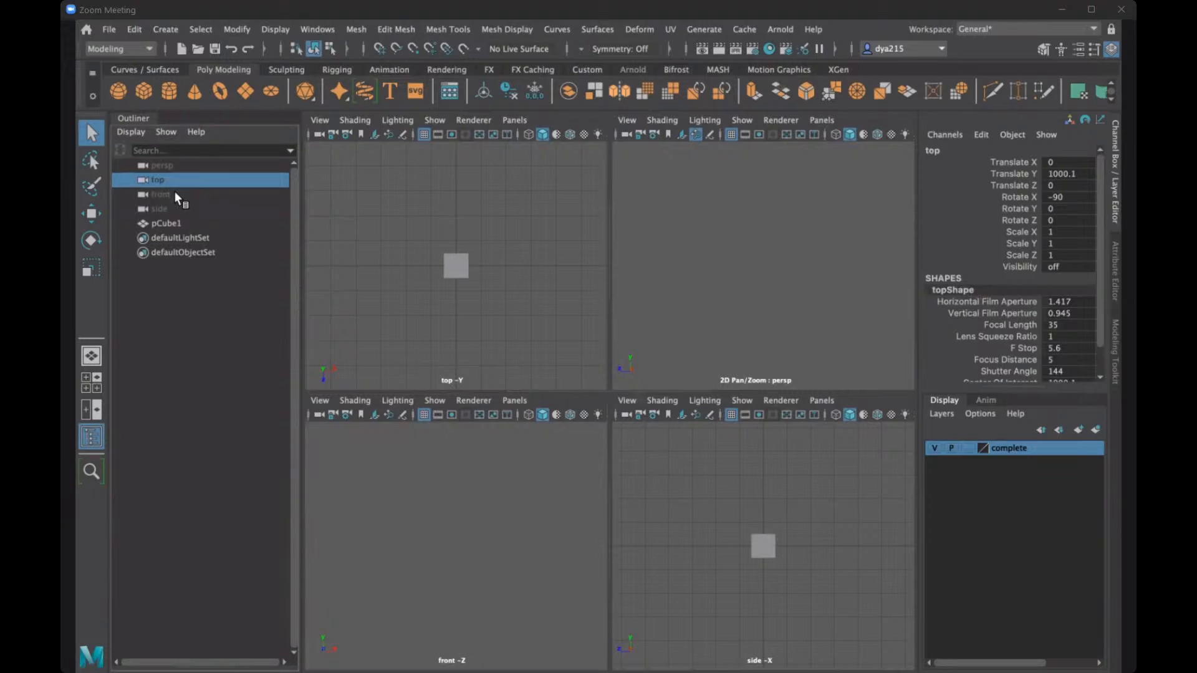
pyautogui.click(174, 192)
pyautogui.click(182, 208)
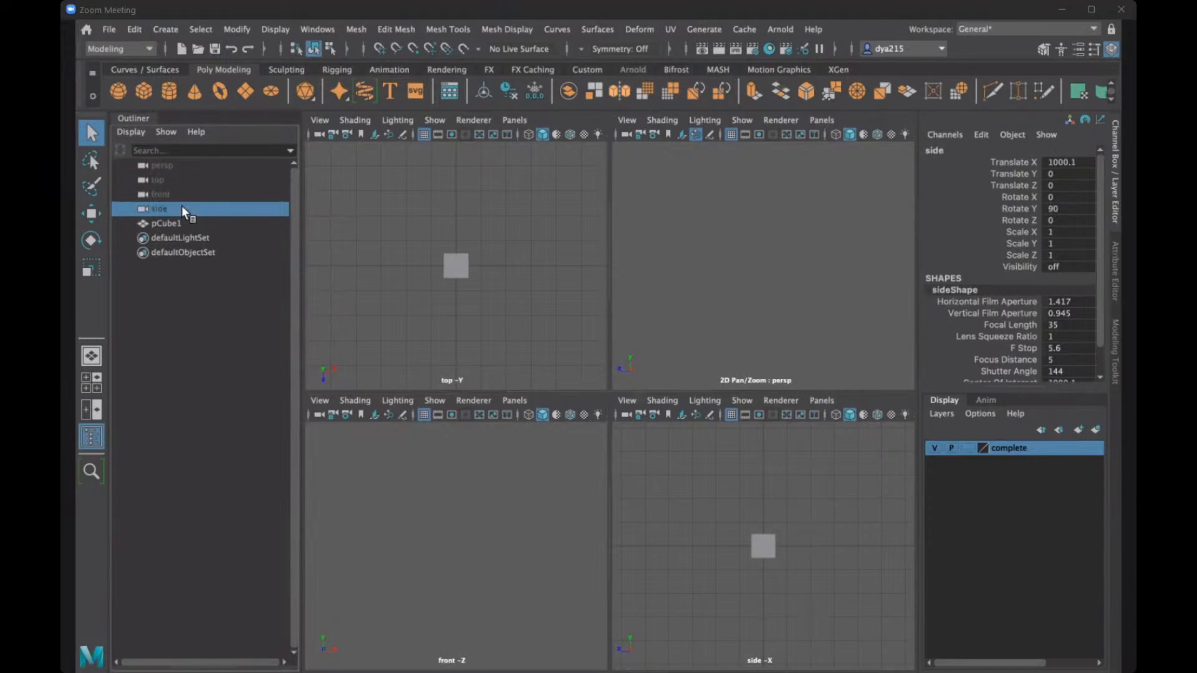
pyautogui.click(181, 180)
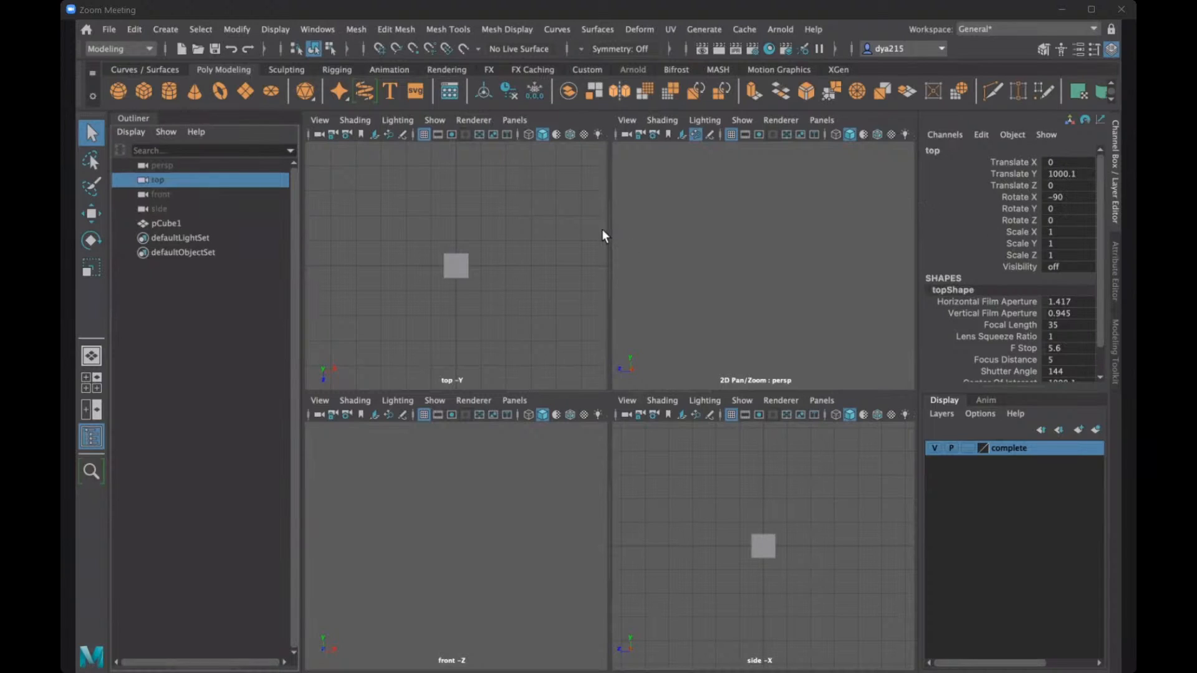
pyautogui.click(153, 196)
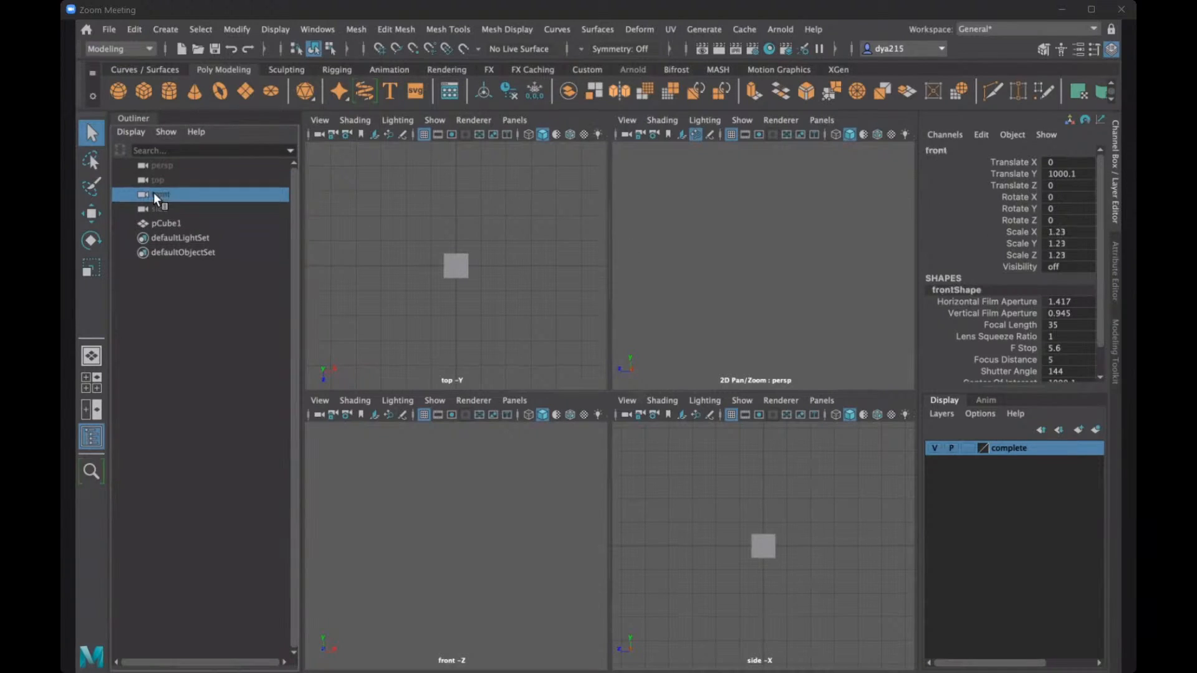
pyautogui.click(166, 207)
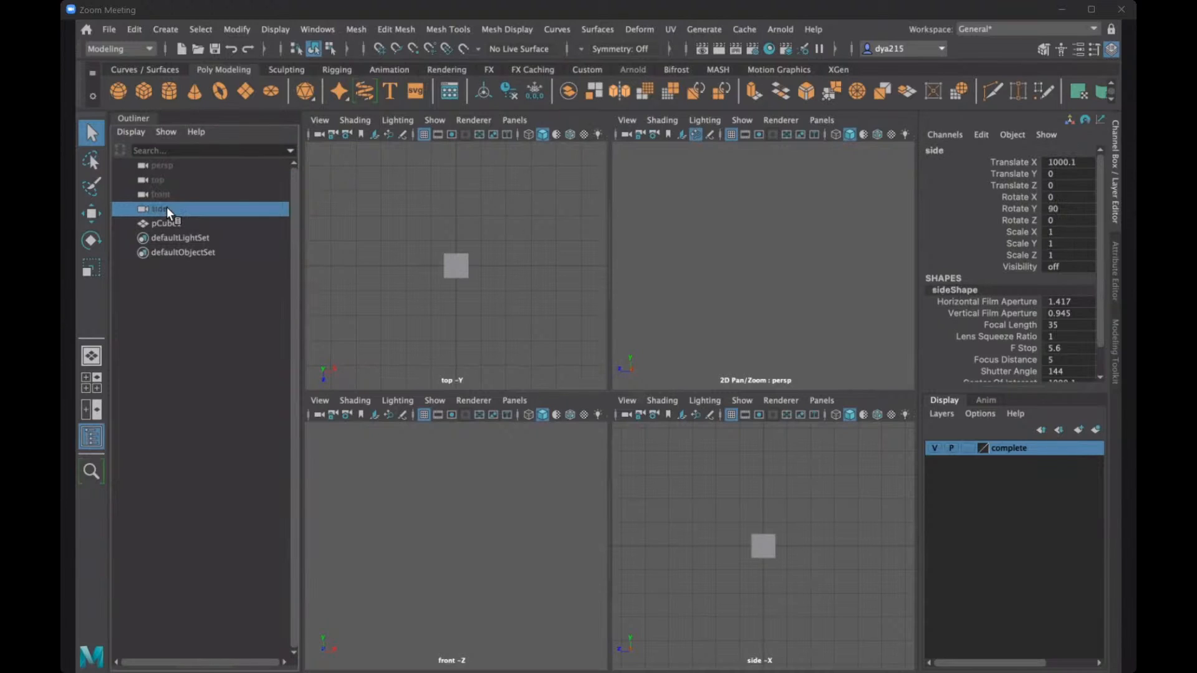
pyautogui.click(169, 196)
pyautogui.click(175, 180)
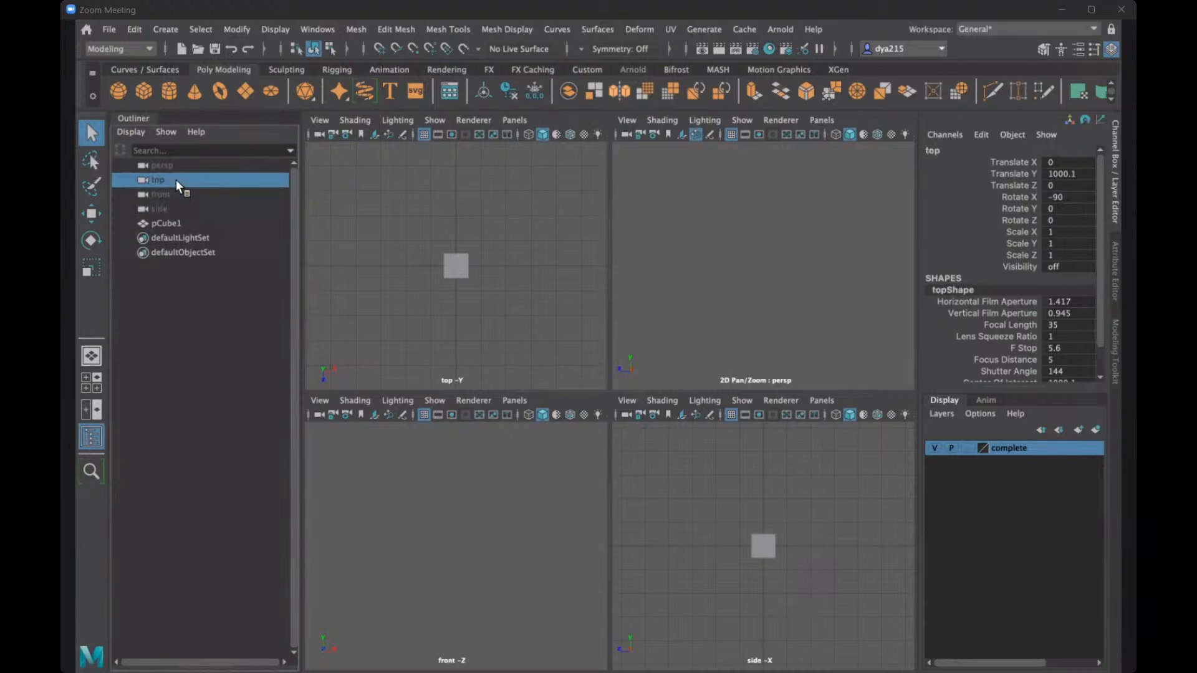
pyautogui.click(181, 166)
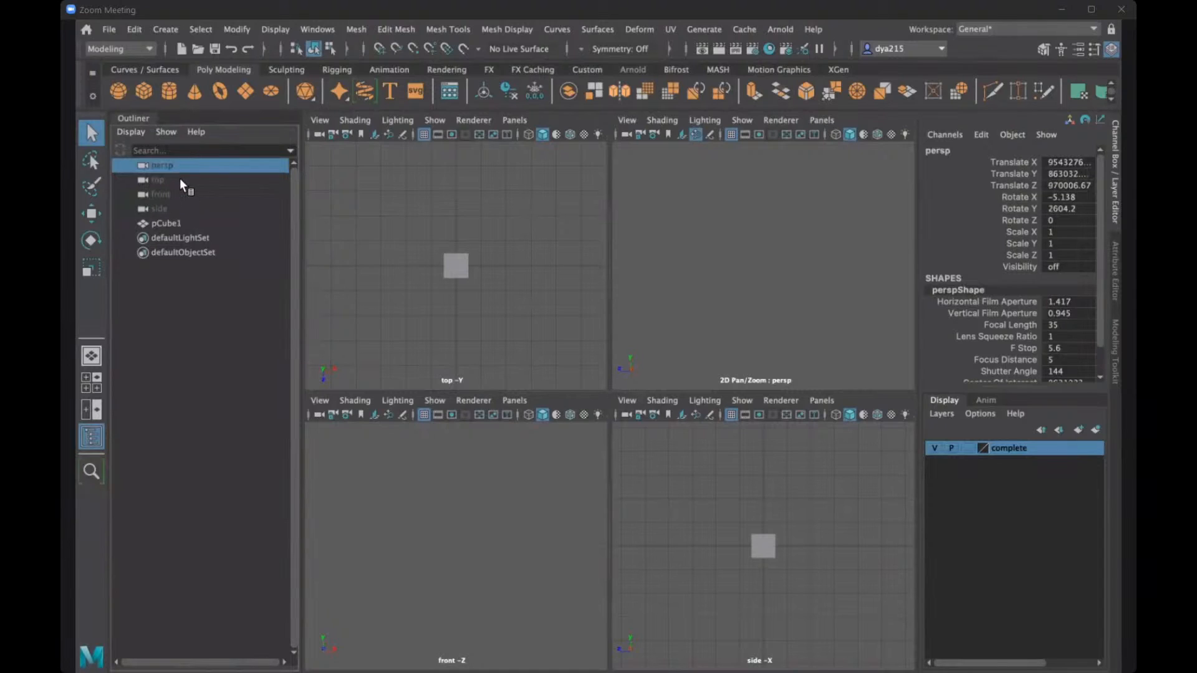
pyautogui.click(180, 179)
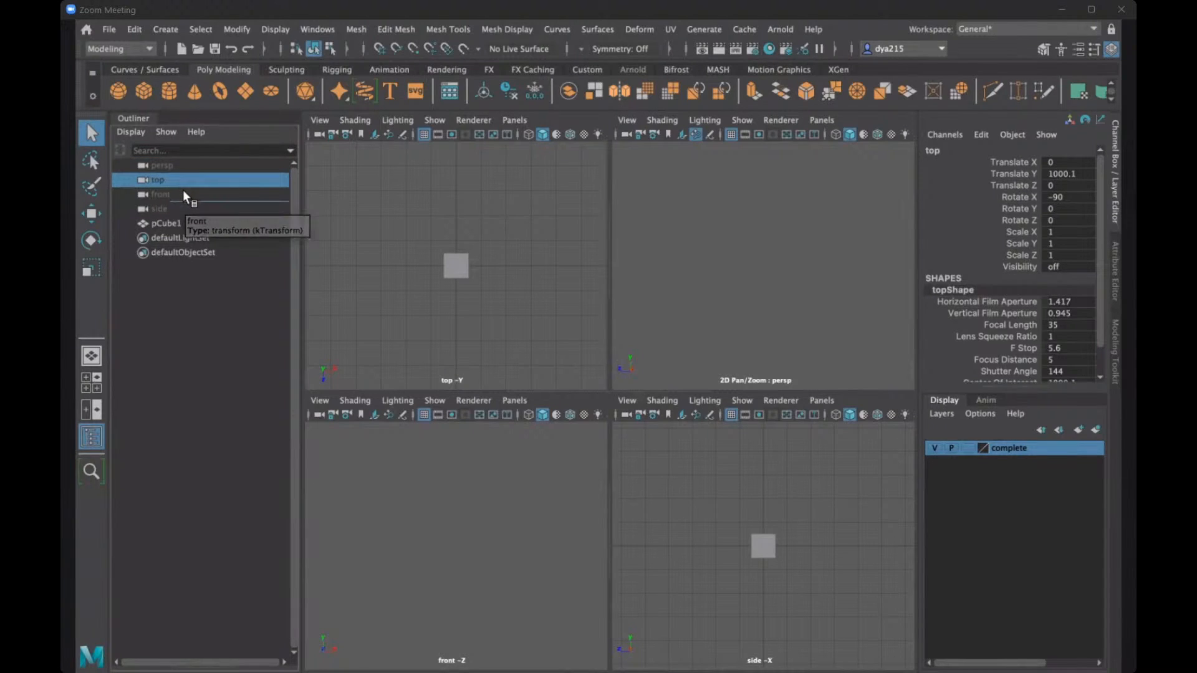
# - Set the front camera's Scale X, Scale Y and Scale Z to 1
pyautogui.click(183, 193)
pyautogui.click(1088, 231)
pyautogui.write('1')
pyautogui.click(1085, 244)
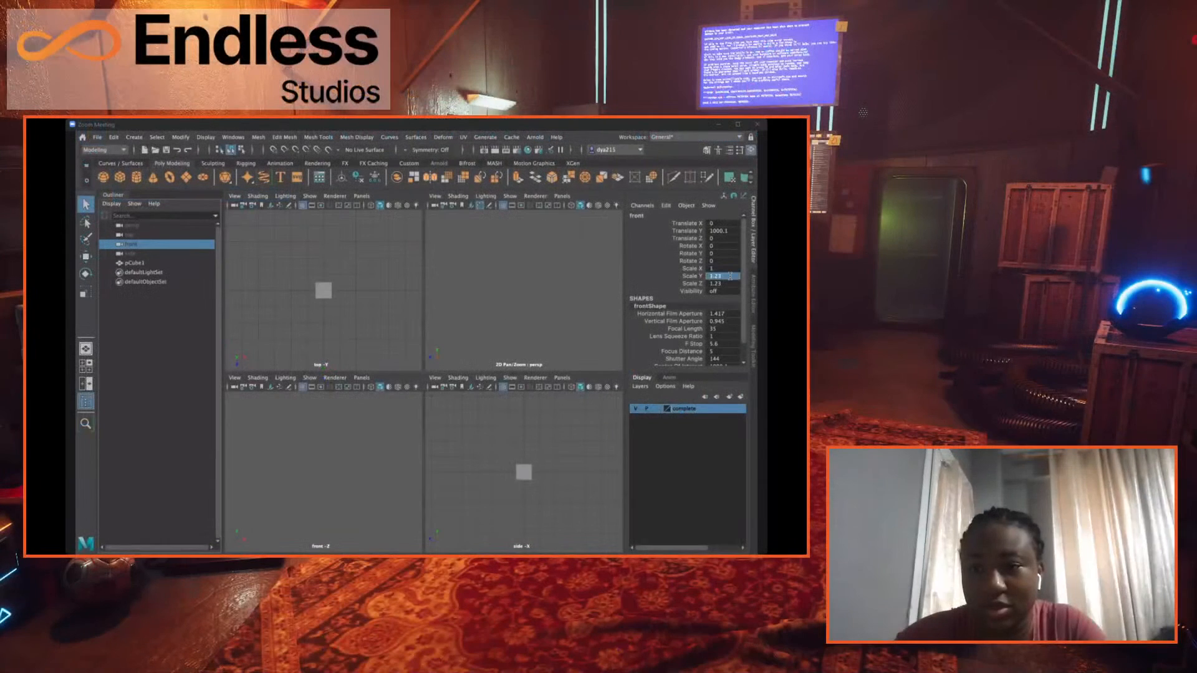
pyautogui.write('1')
pyautogui.click(1083, 256)
pyautogui.write('1')
pyautogui.press('Return')
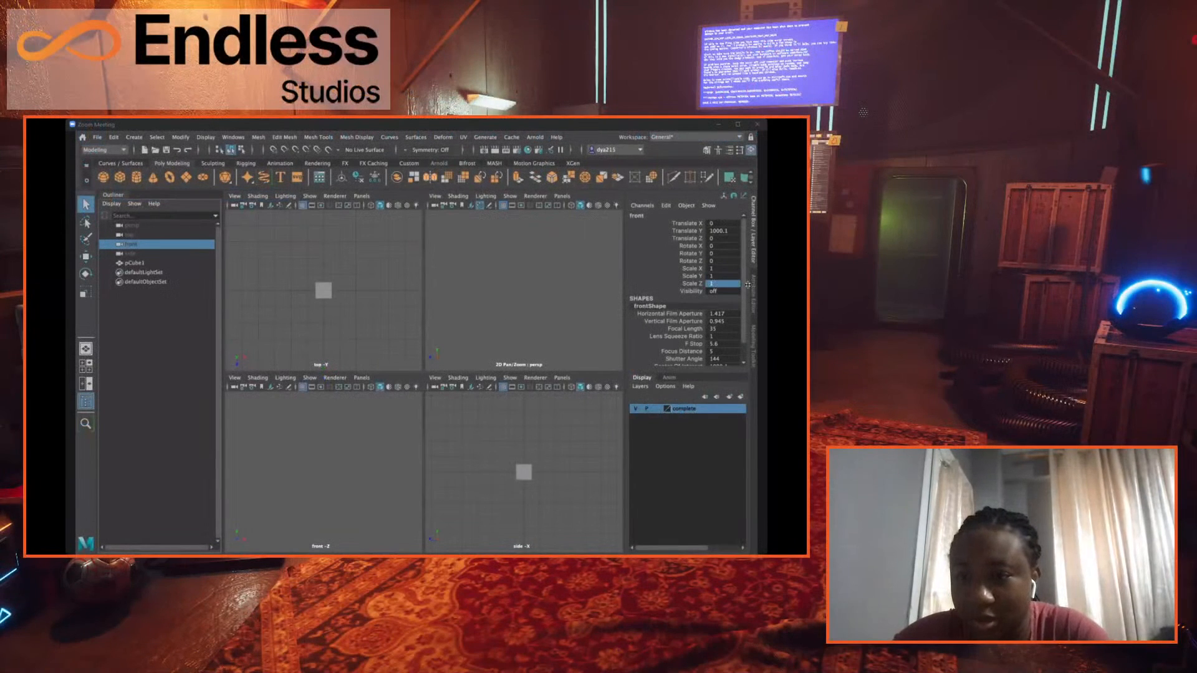
pyautogui.scroll(-3, 730, 290)
pyautogui.scroll(3, 717, 293)
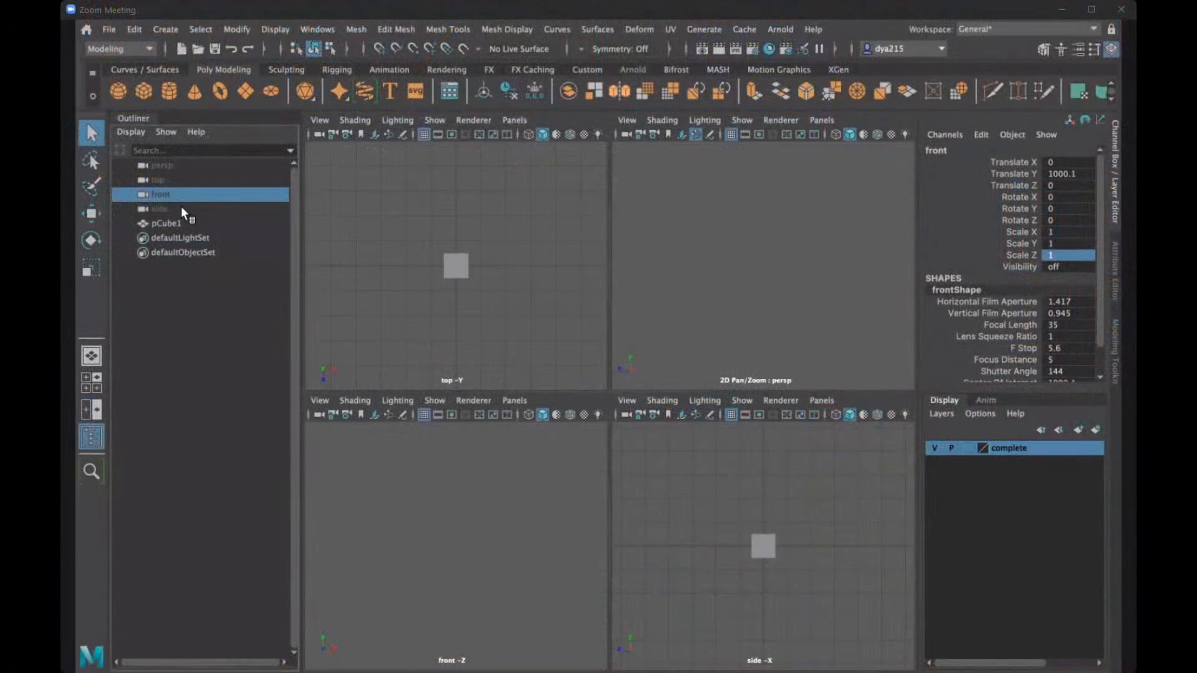
# - Compare the side, front and top cameras' transform values and check the front and perspective views for the cube
pyautogui.click(183, 209)
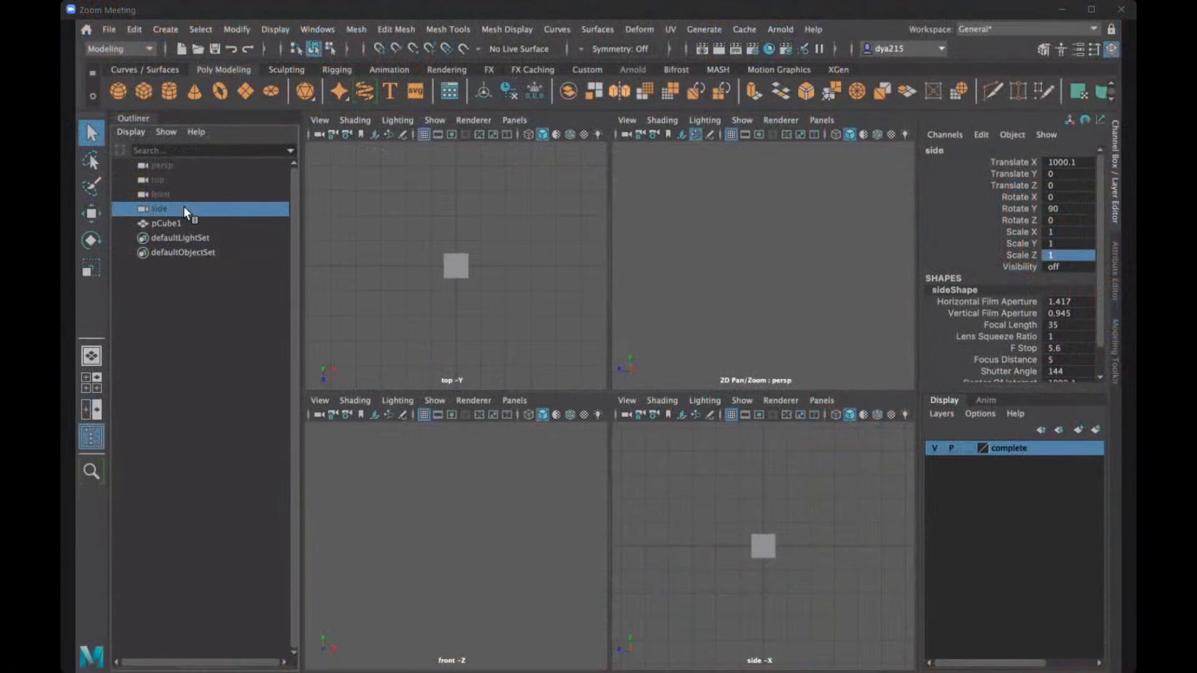
pyautogui.click(189, 190)
pyautogui.click(189, 178)
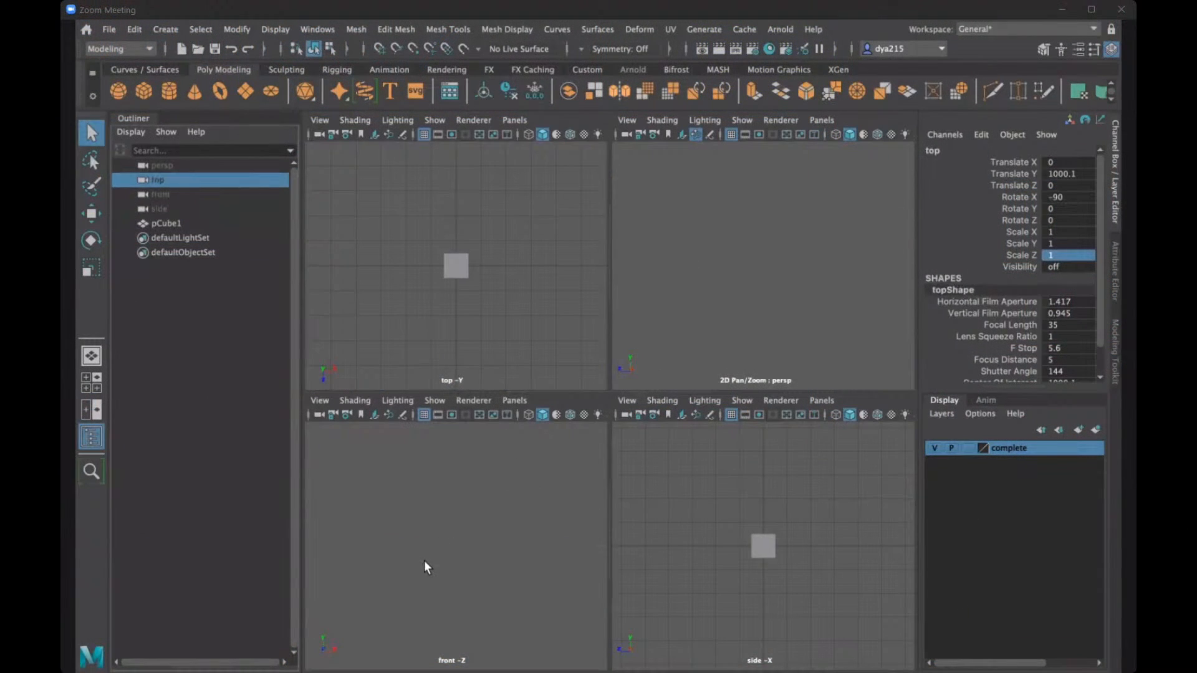
pyautogui.scroll(-5, 784, 520)
pyautogui.scroll(-5, 379, 291)
pyautogui.press('space')
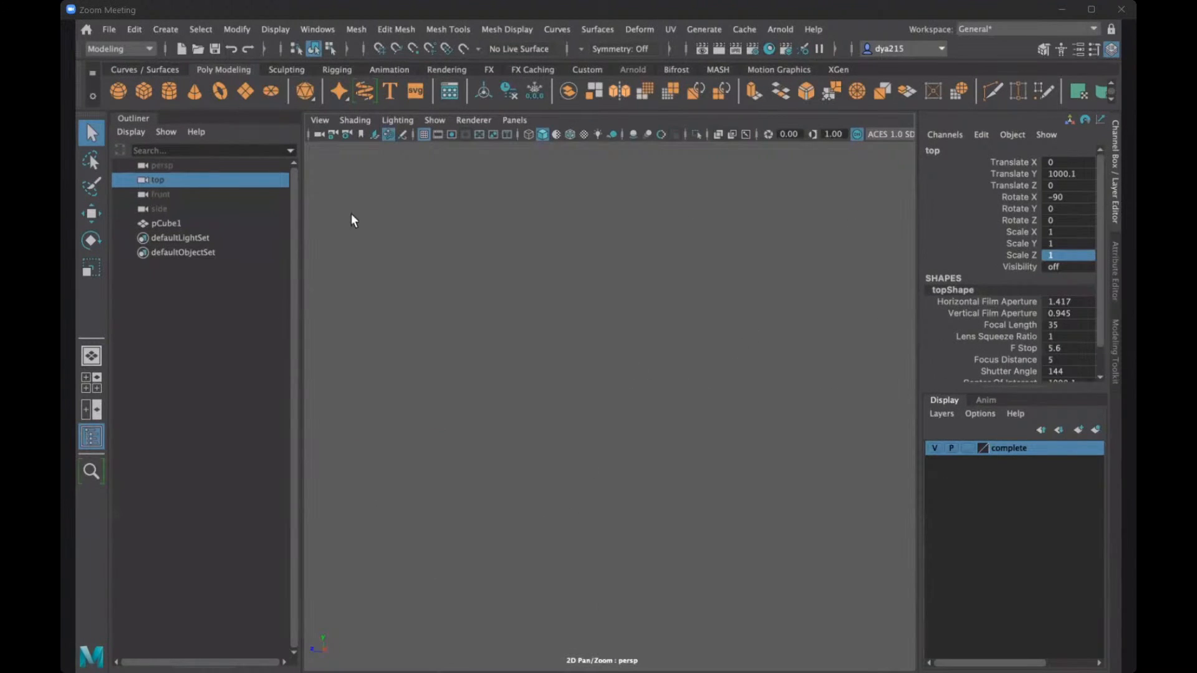
# - Start a new scene, discarding the changes to caveDoor.mb
pyautogui.click(111, 31)
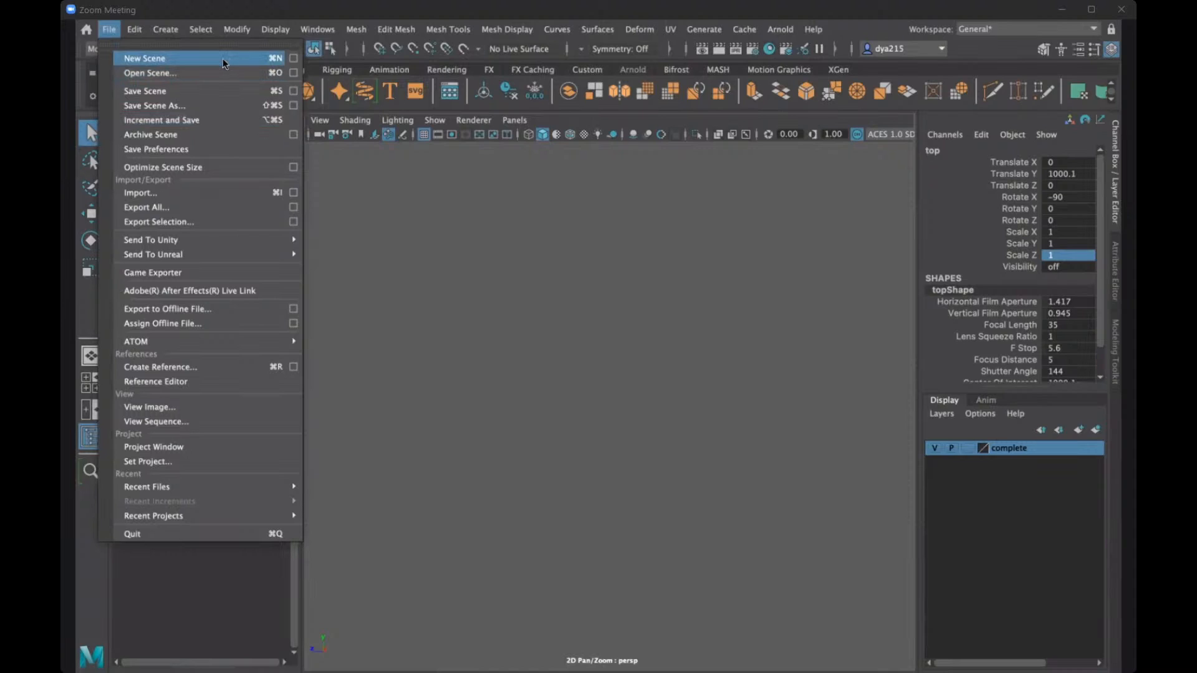
pyautogui.click(184, 60)
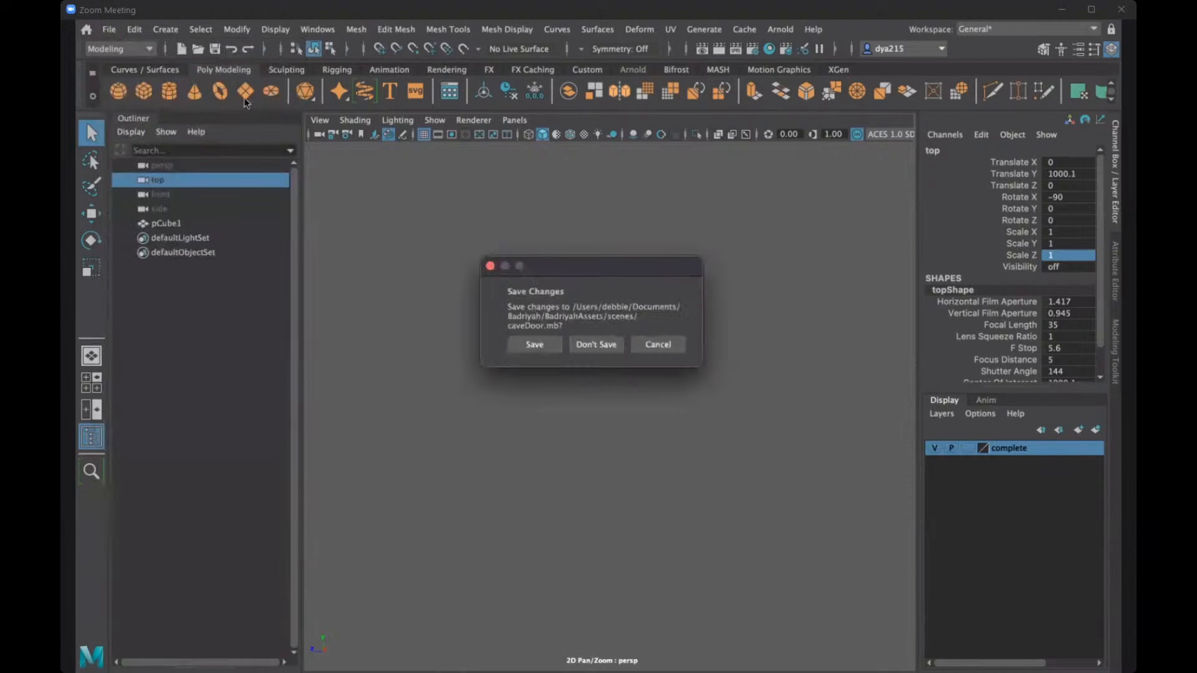
pyautogui.click(594, 340)
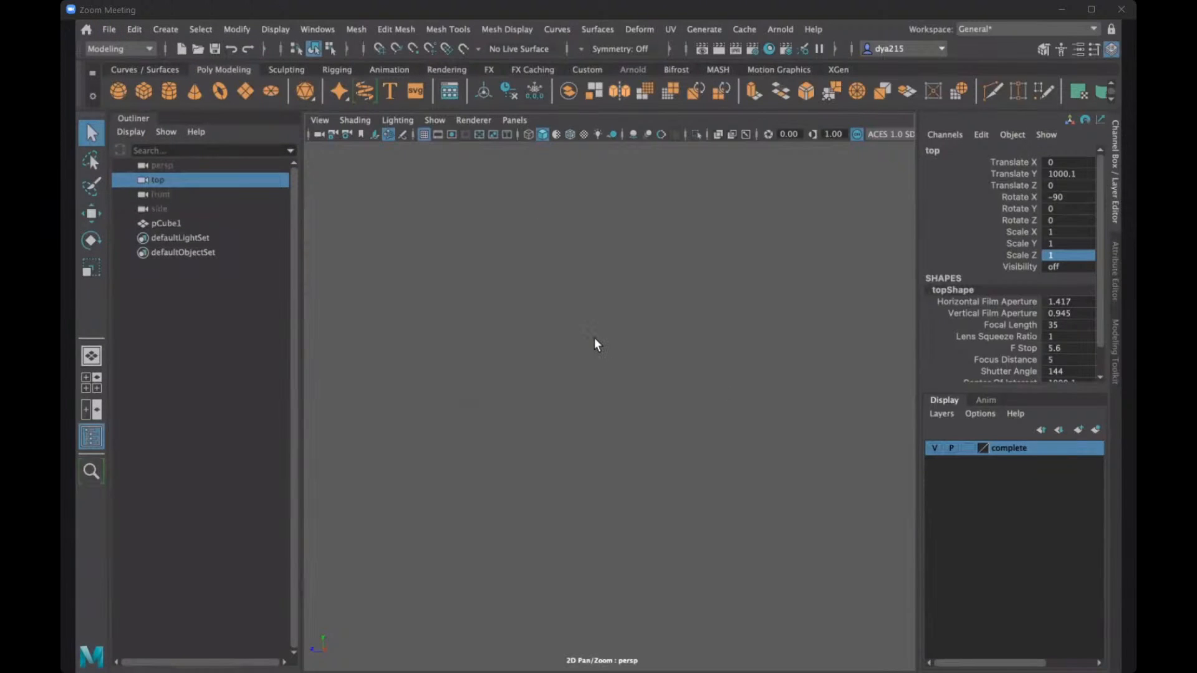
# - Save the new scene as caveDoor2 in Maya Binary format in the project's scenes folder
pyautogui.click(109, 29)
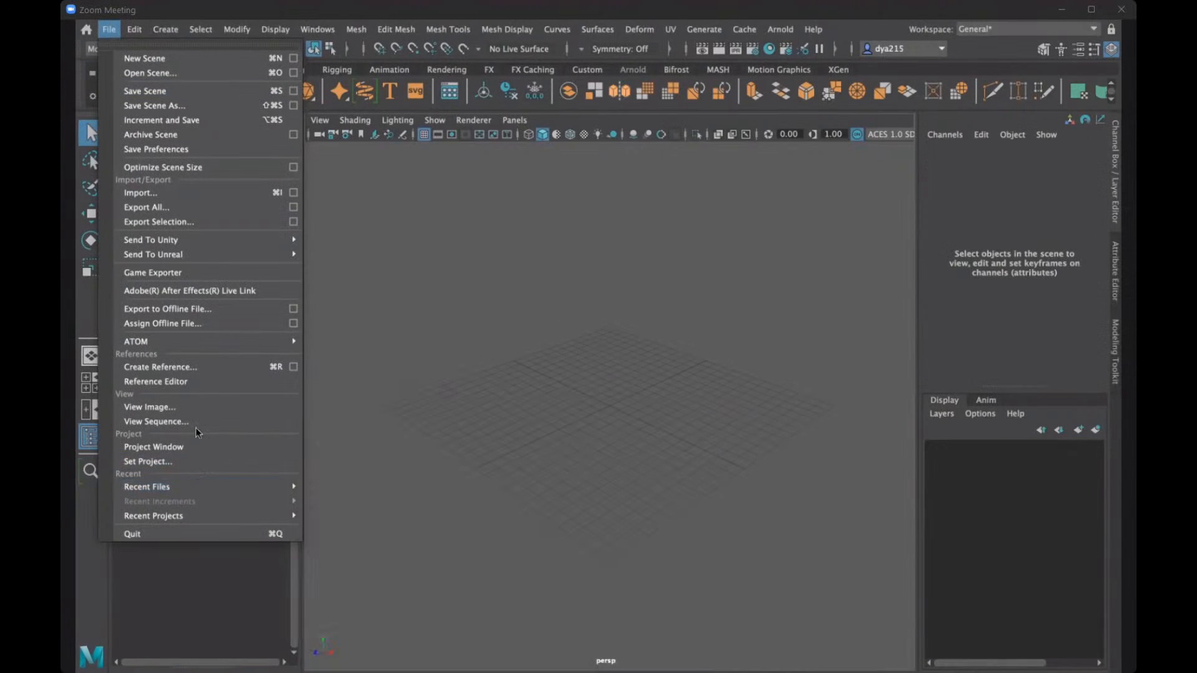
pyautogui.moveTo(205, 253)
pyautogui.click(181, 91)
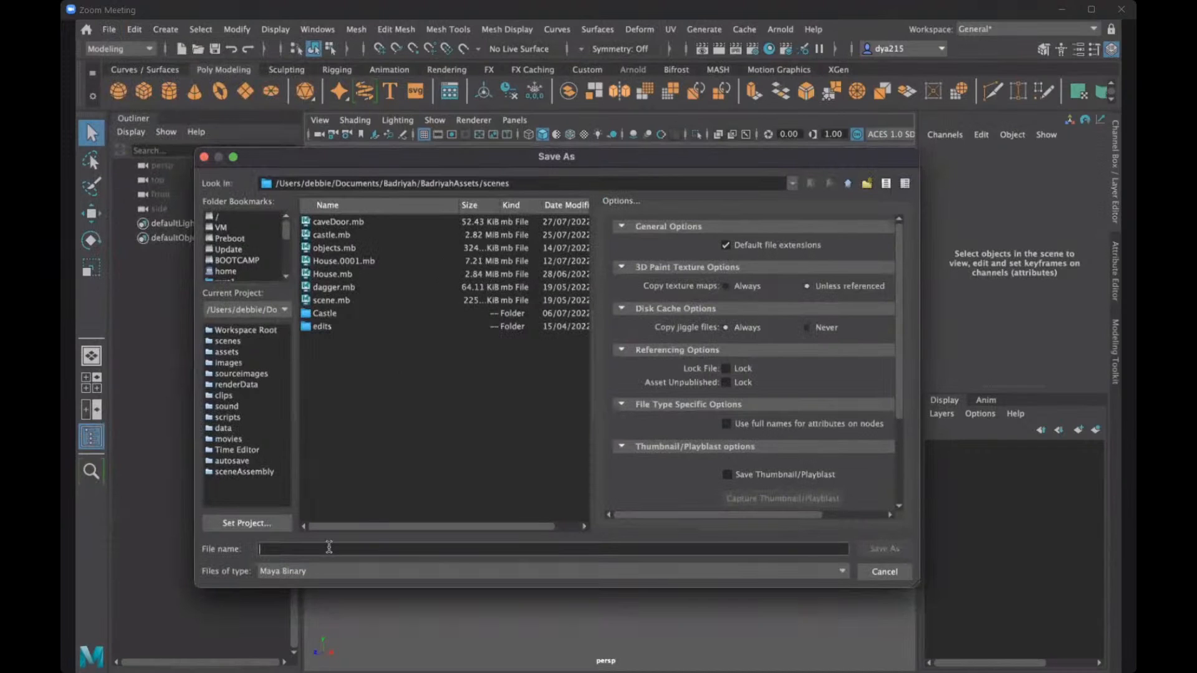
pyautogui.write('c')
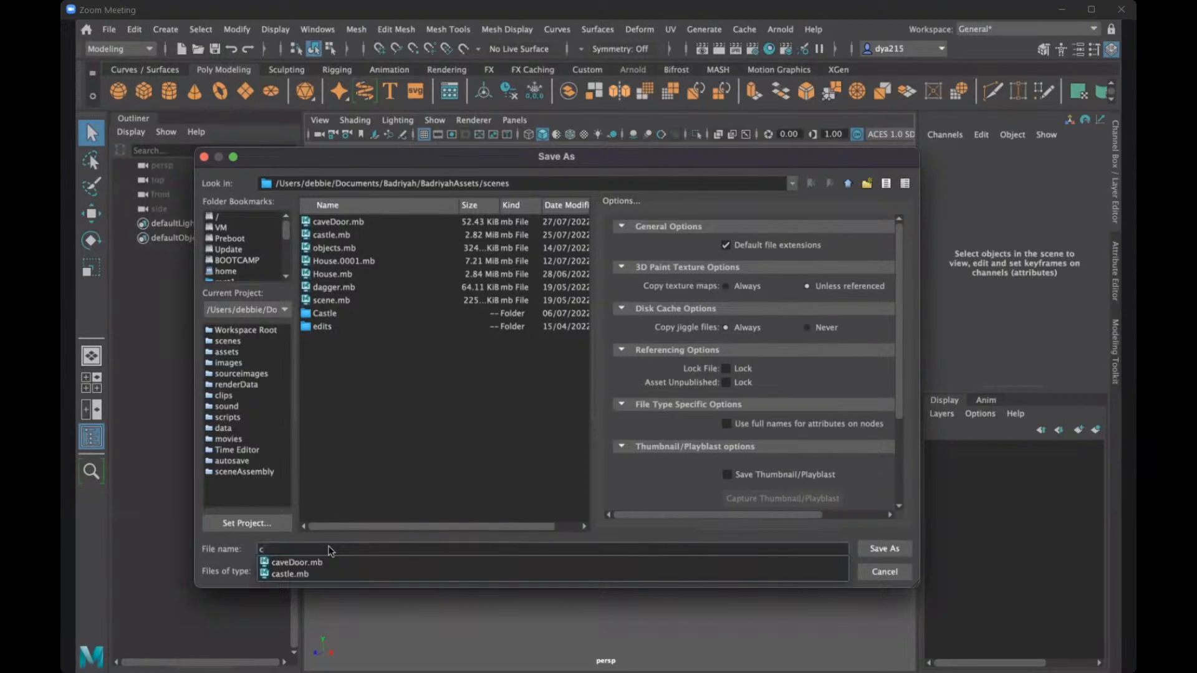
pyautogui.write('astle2')
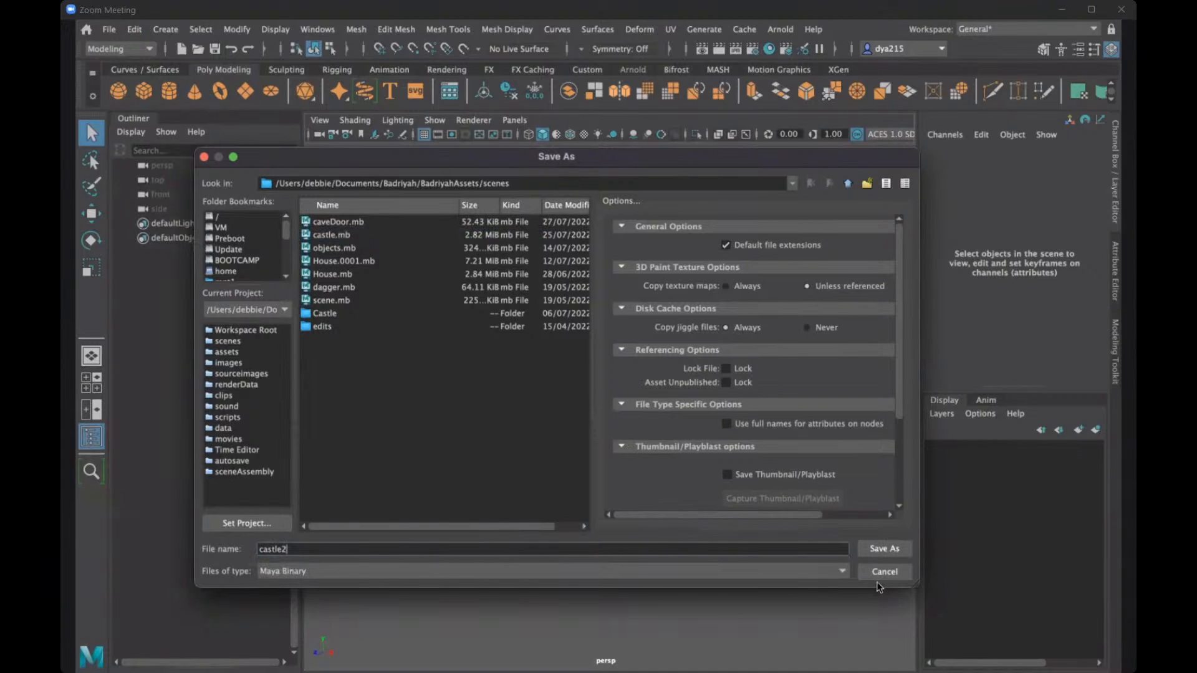
pyautogui.press('BackSpace')
pyautogui.press('BackSpace')
pyautogui.press('BackSpace')
pyautogui.press('BackSpace')
pyautogui.press('BackSpace')
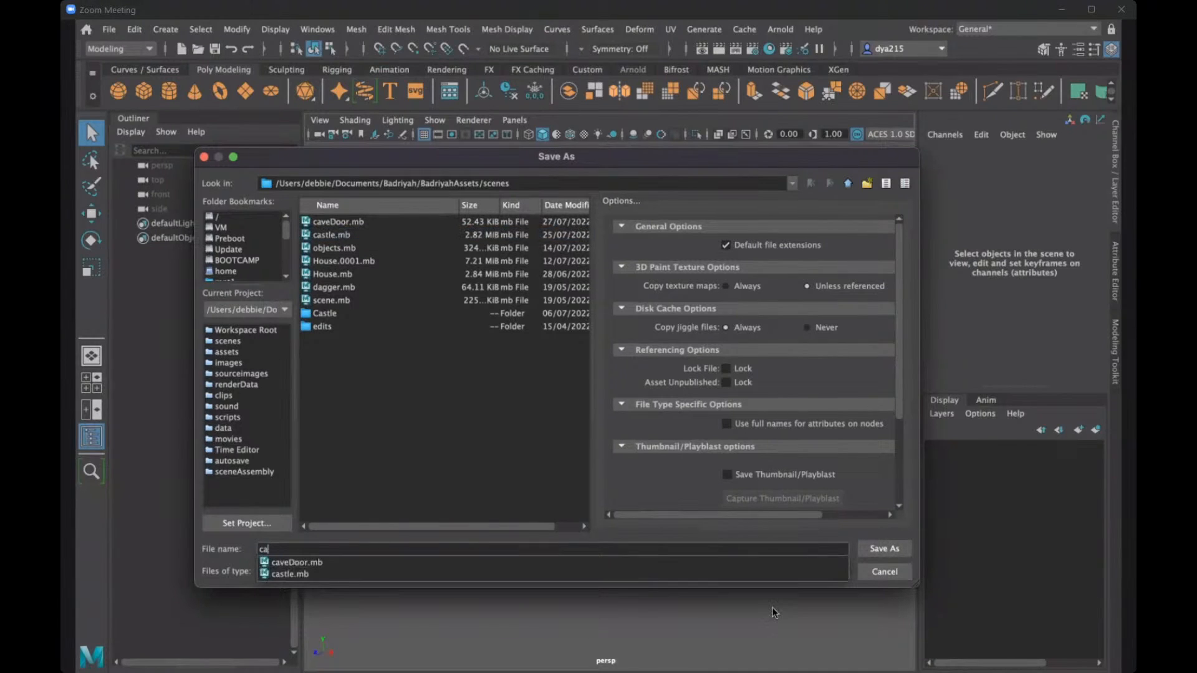
pyautogui.write('vedOOR')
pyautogui.press('BackSpace')
pyautogui.press('BackSpace')
pyautogui.press('BackSpace')
pyautogui.press('BackSpace')
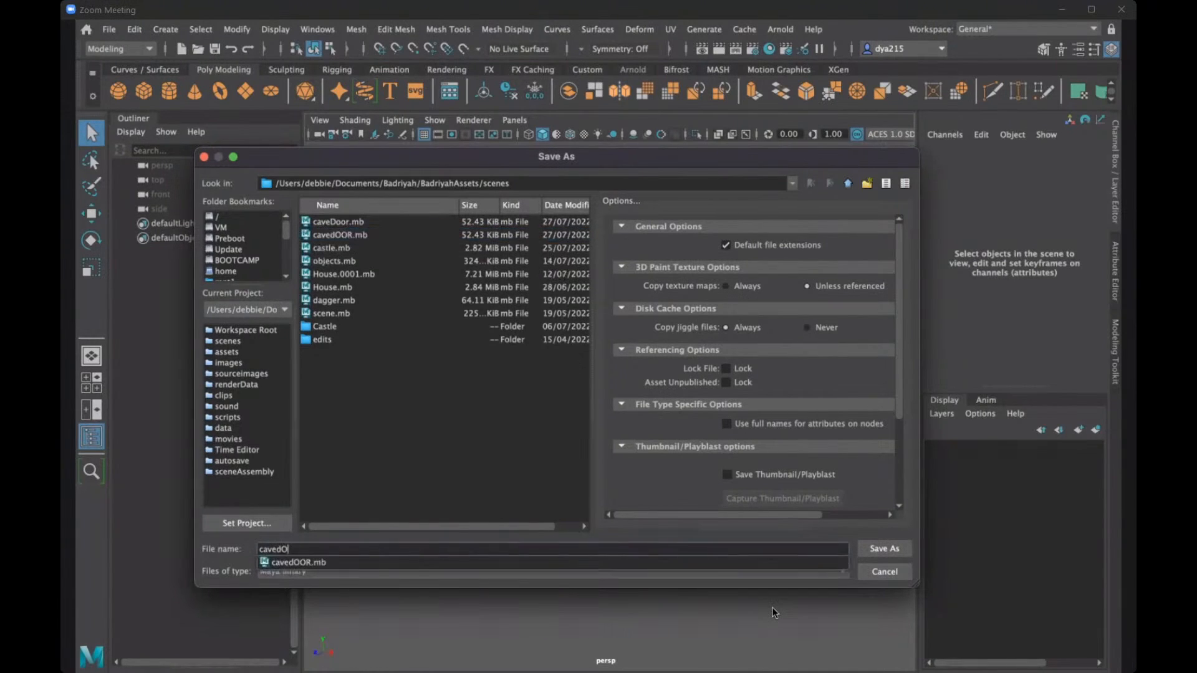
pyautogui.write('Door')
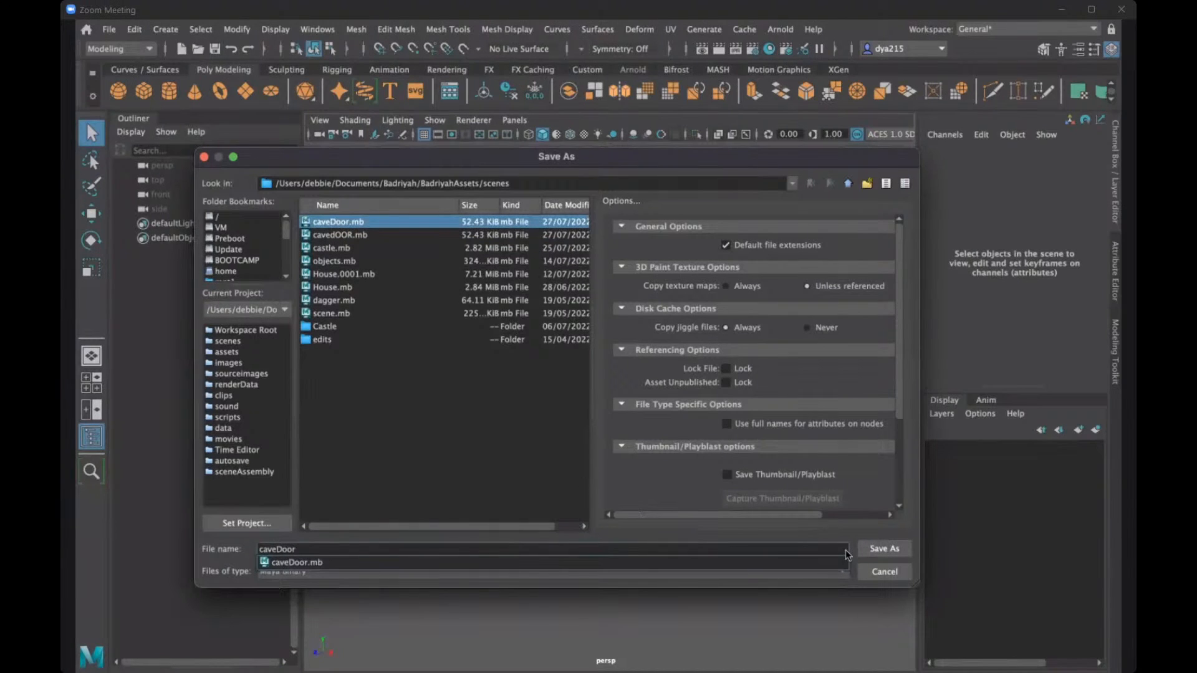
pyautogui.write('2')
pyautogui.click(884, 549)
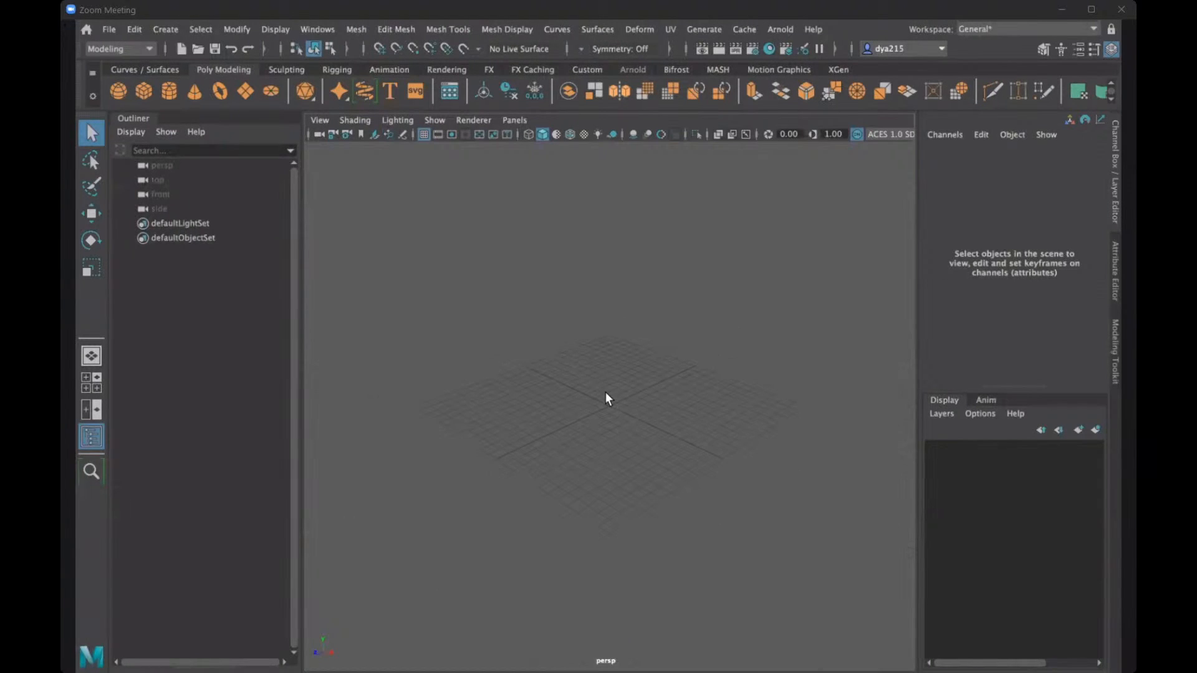
# - Import caveDoor.jpeg from the sourceimages folder as an image plane in the front view
pyautogui.moveTo(592, 398)
pyautogui.keyDown('alt'); pyautogui.mouseDown()
pyautogui.moveTo(532, 382)
pyautogui.moveTo(573, 398)
pyautogui.mouseUp(); pyautogui.keyUp('alt')
pyautogui.press('space')
pyautogui.press('space')
pyautogui.click(319, 120)
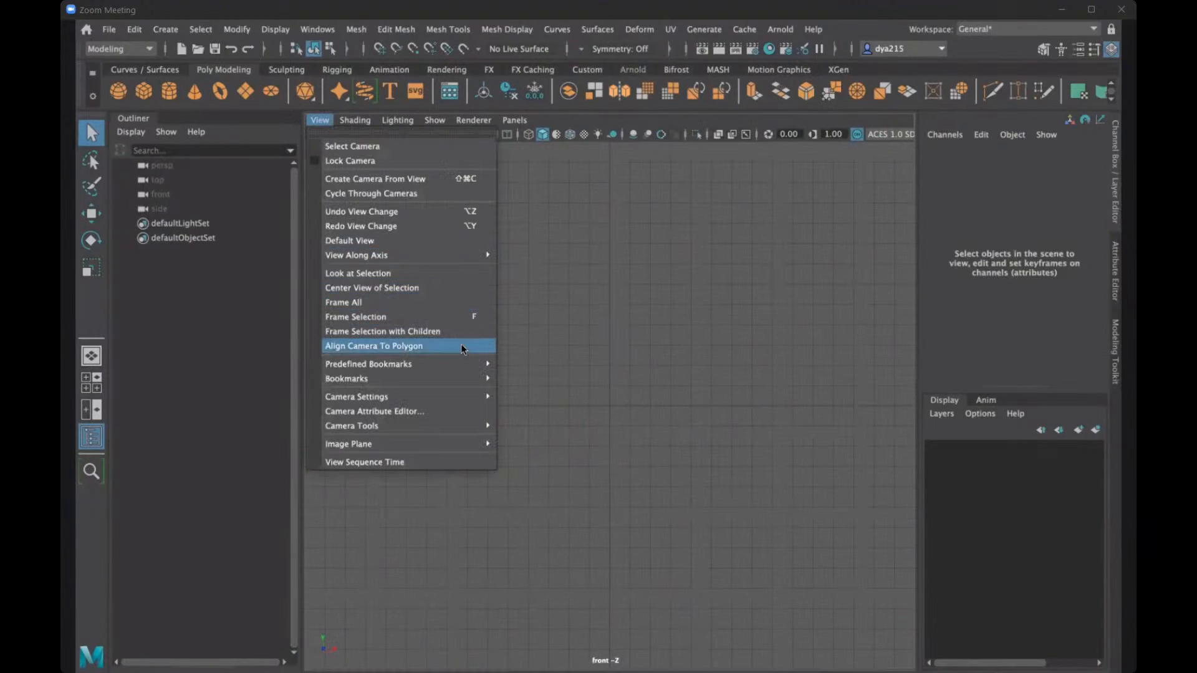
pyautogui.moveTo(474, 428)
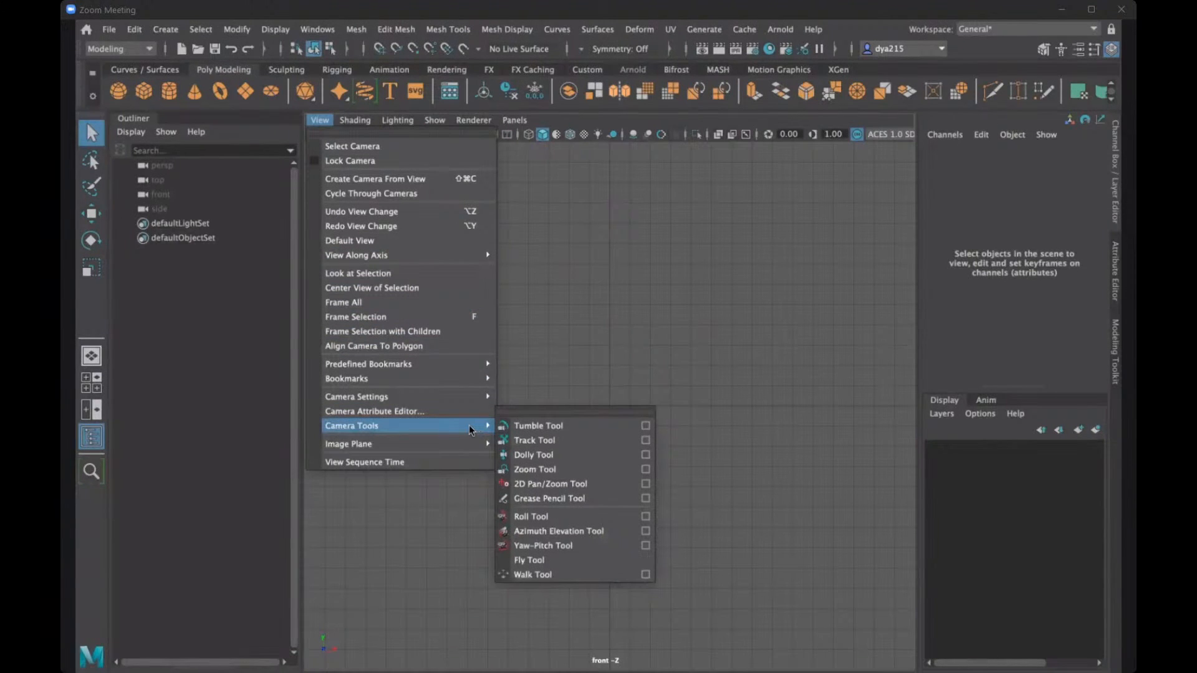
pyautogui.click(531, 444)
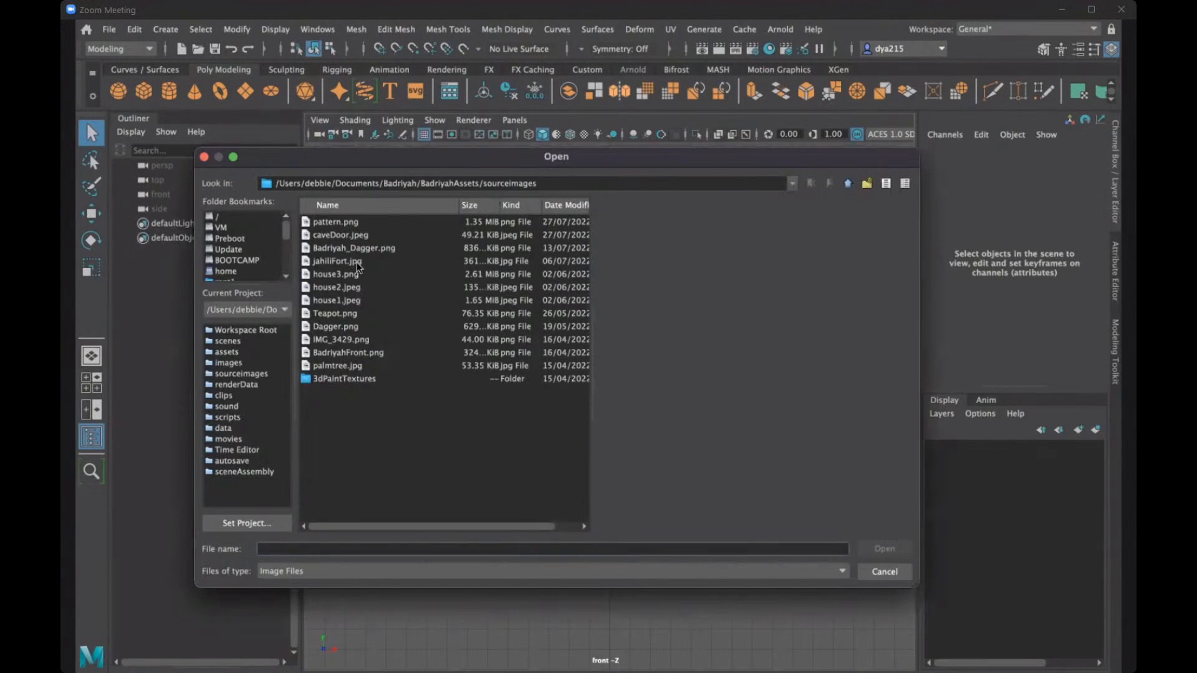
pyautogui.click(341, 236)
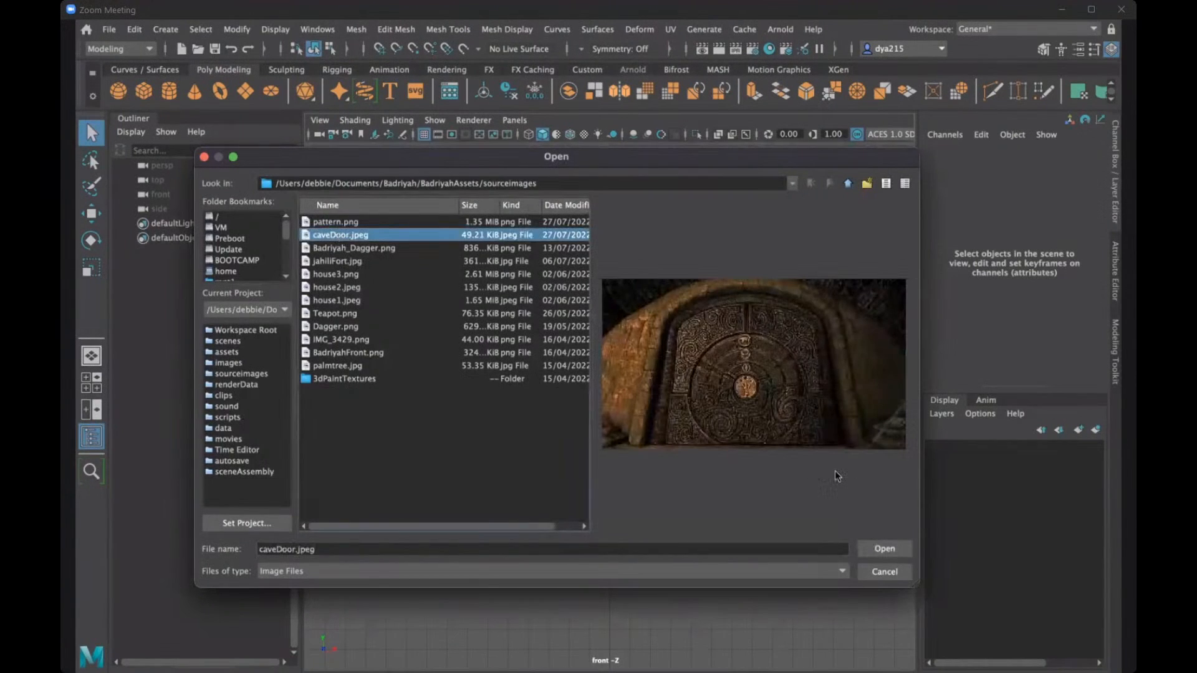
pyautogui.click(882, 550)
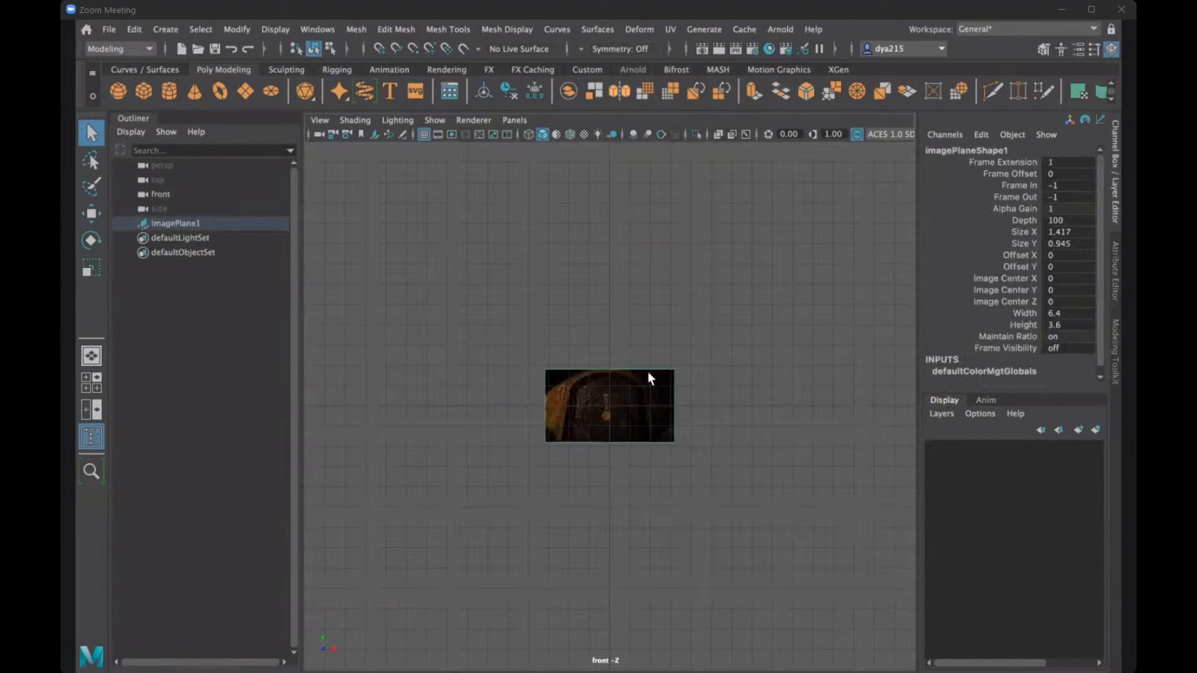
# - Scale the cave door image plane up uniformly to about 10 times its size
pyautogui.click(653, 406)
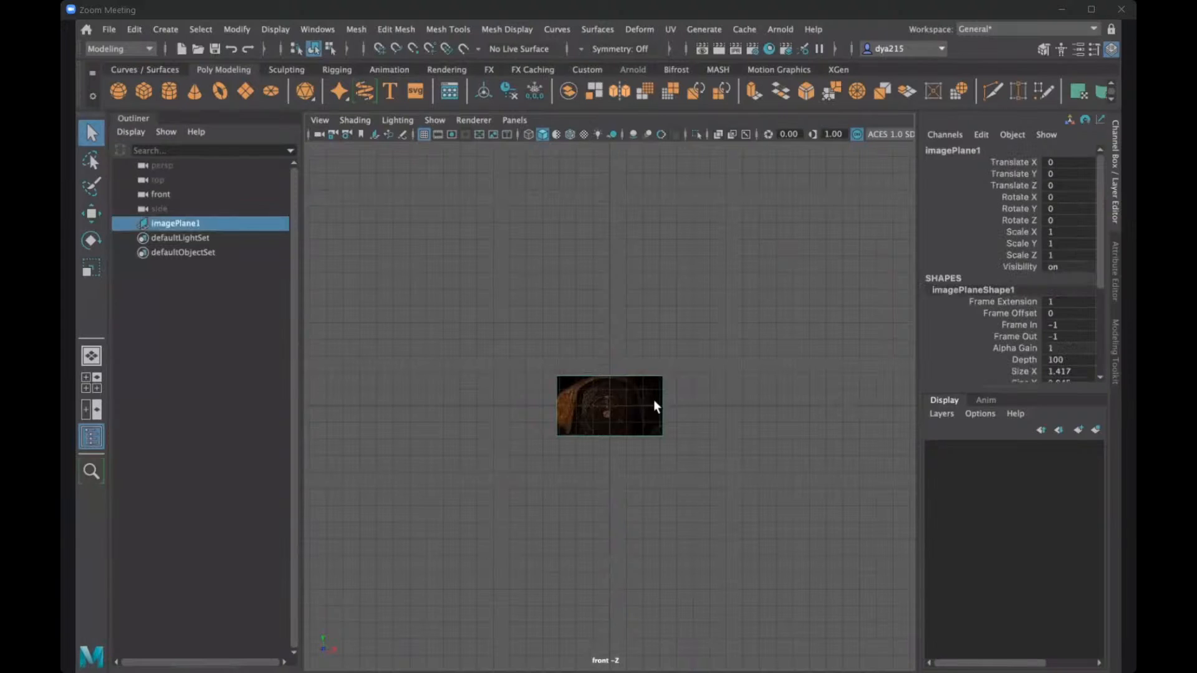
pyautogui.press('r')
pyautogui.moveTo(610, 406); pyautogui.dragTo(880, 392)
pyautogui.scroll(-5, 697, 405)
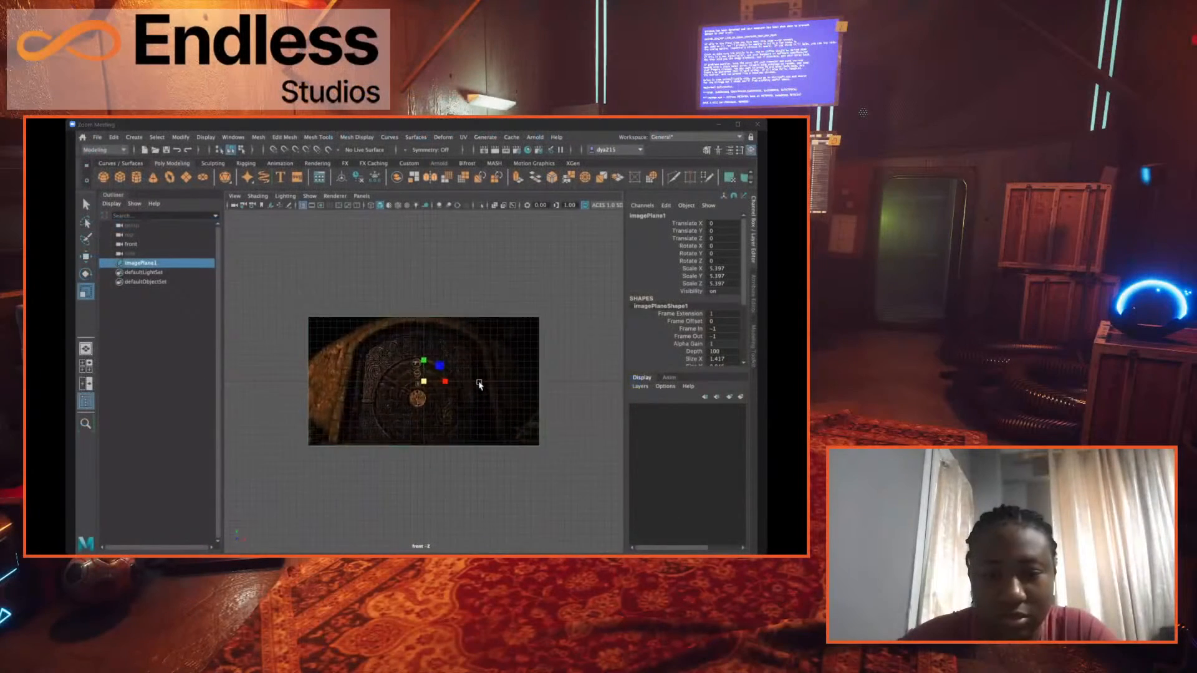
pyautogui.moveTo(479, 384); pyautogui.dragTo(497, 358)
pyautogui.scroll(-5, 440, 380)
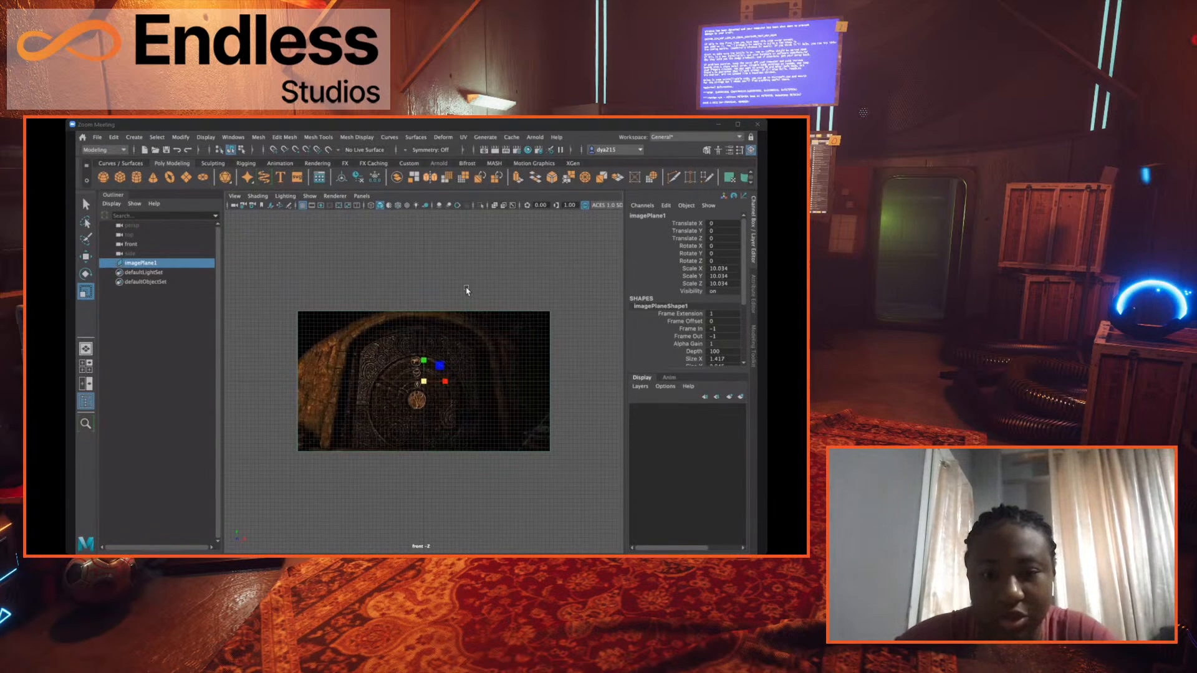
# - Deselect the image plane and create a polygon cylinder at the origin in the perspective view
pyautogui.click(467, 289)
pyautogui.press('space')
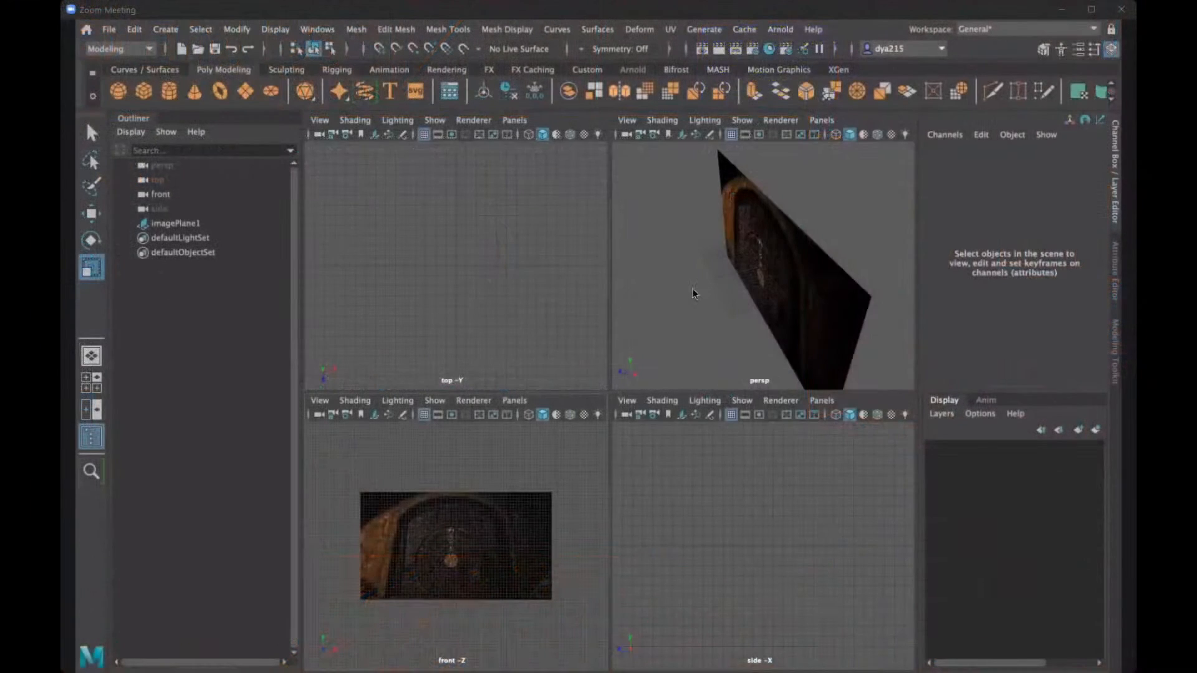
pyautogui.press('space')
pyautogui.keyDown('alt'); pyautogui.moveTo(718, 345); pyautogui.dragTo(693, 330); pyautogui.keyUp('alt')
pyautogui.keyDown('alt'); pyautogui.moveTo(693, 331); pyautogui.dragTo(359, 297, button='right'); pyautogui.keyUp('alt')
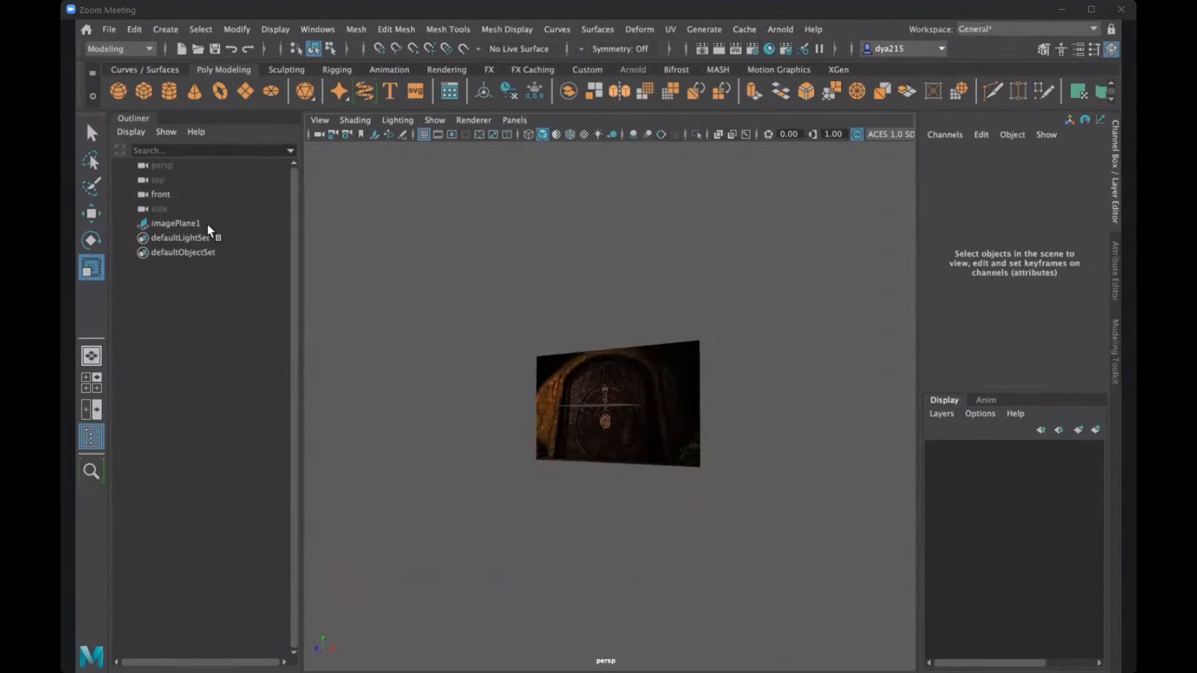
pyautogui.click(175, 94)
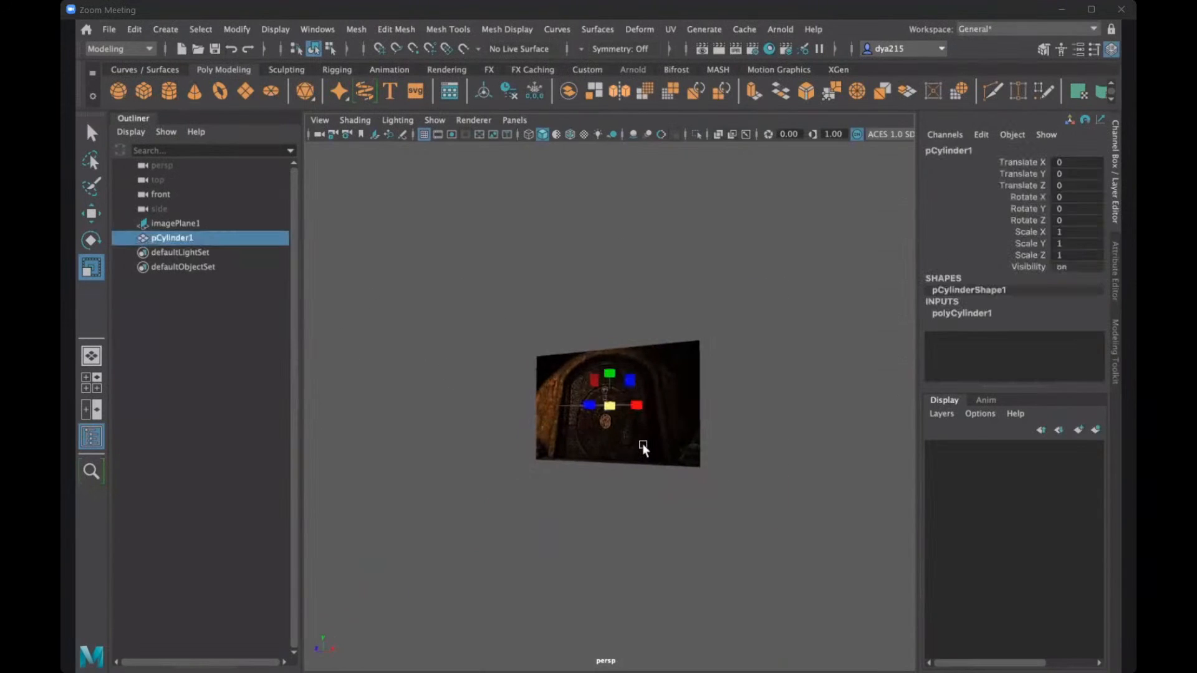
pyautogui.keyDown('alt'); pyautogui.moveTo(642, 443); pyautogui.dragTo(778, 403); pyautogui.keyUp('alt')
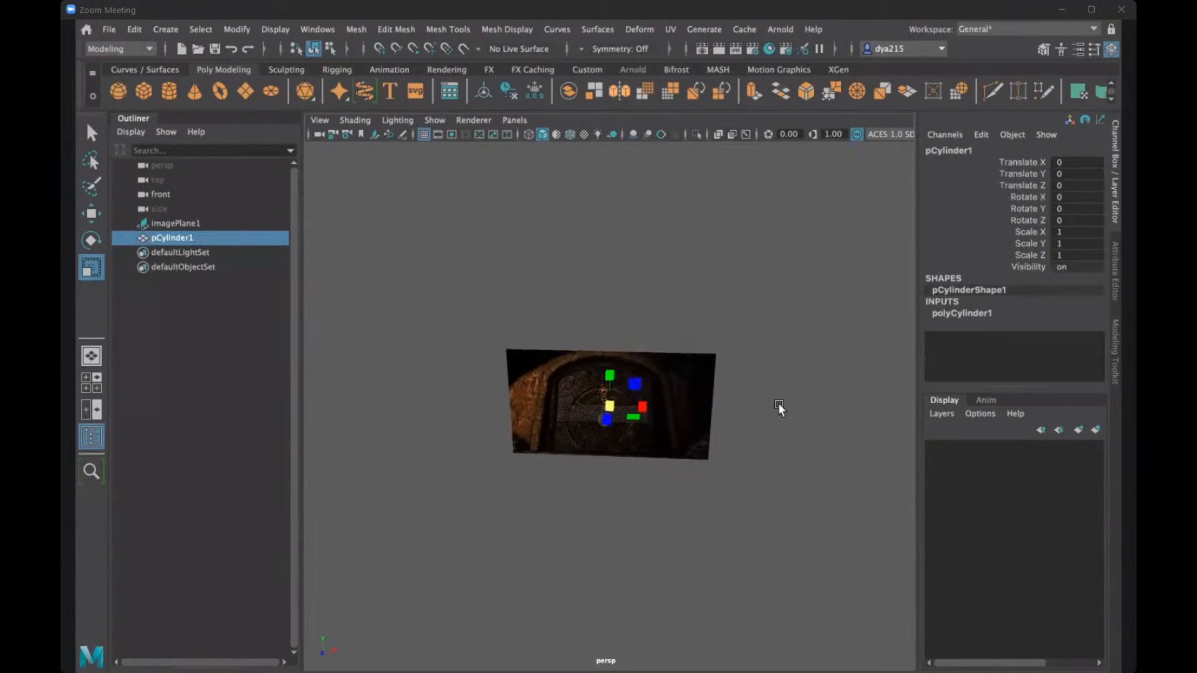
# - Set the cylinder's Scale Y to 170 and its Scale X and Scale Z to 30
pyautogui.click(1076, 210)
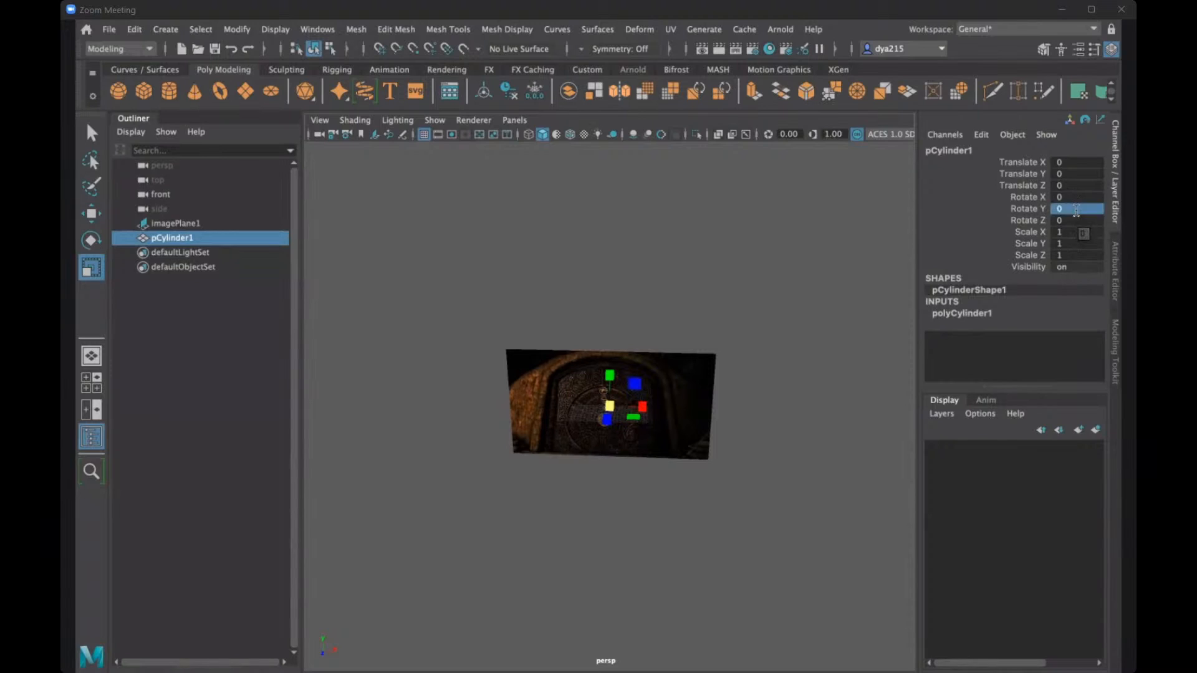
pyautogui.click(1076, 209)
pyautogui.click(1082, 244)
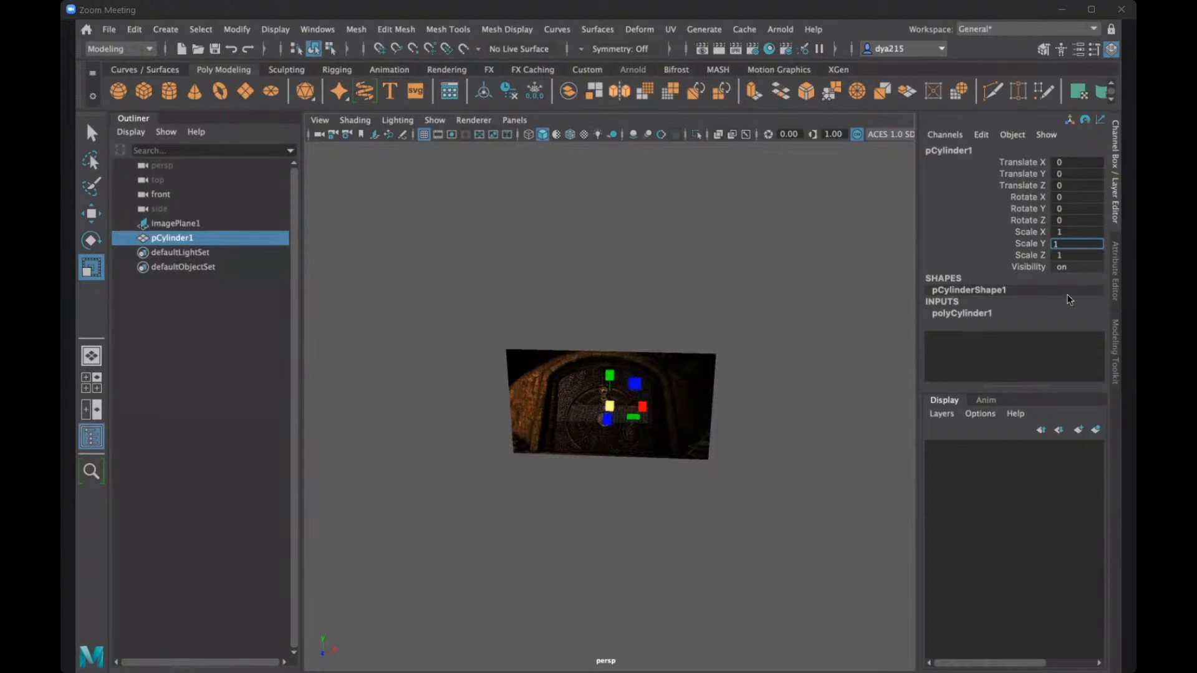
pyautogui.write('170')
pyautogui.press('Return')
pyautogui.scroll(-6, 665, 322)
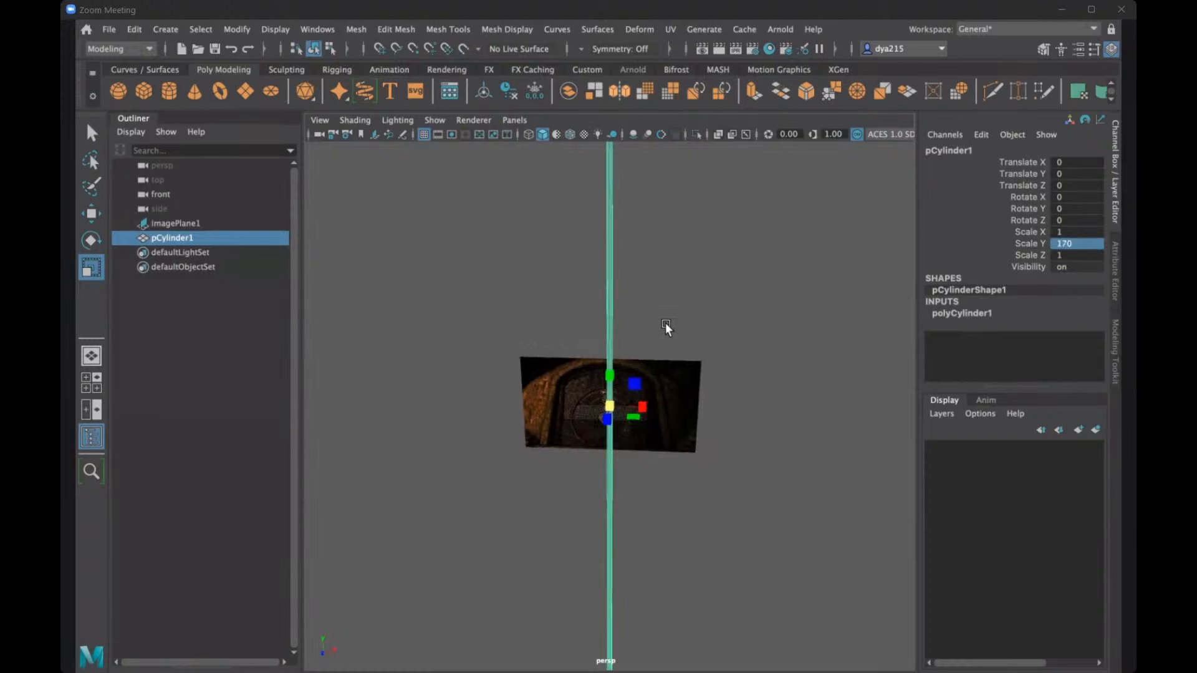
pyautogui.click(1073, 232)
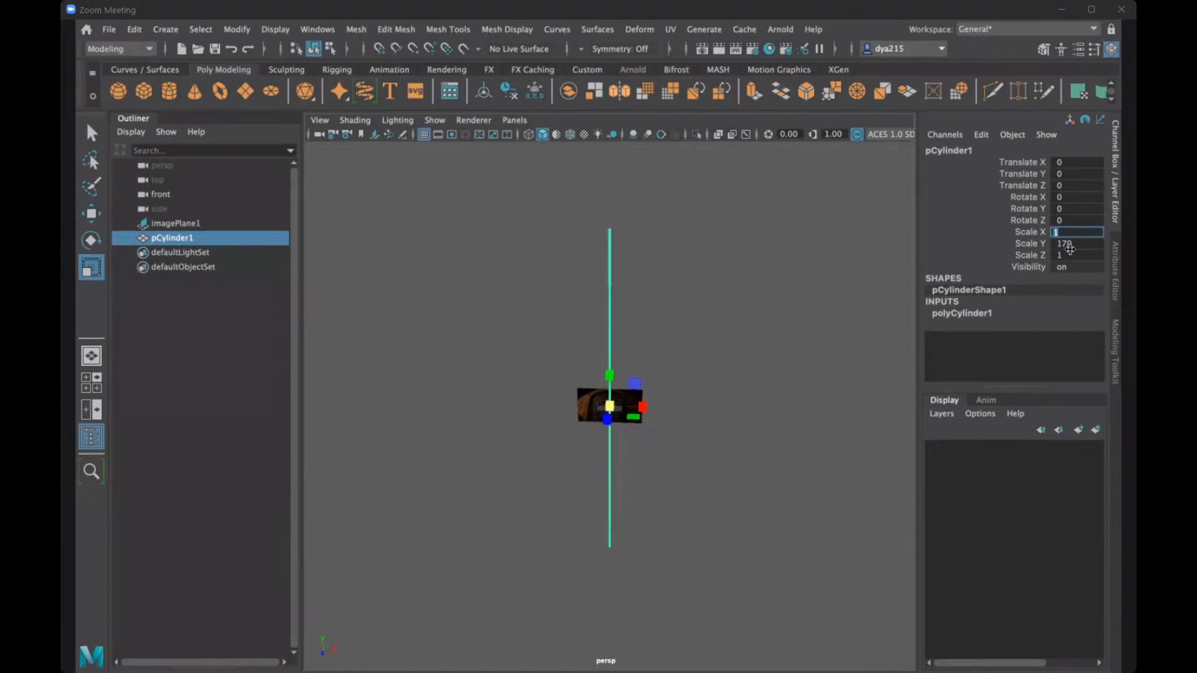
pyautogui.write('30')
pyautogui.click(1070, 255)
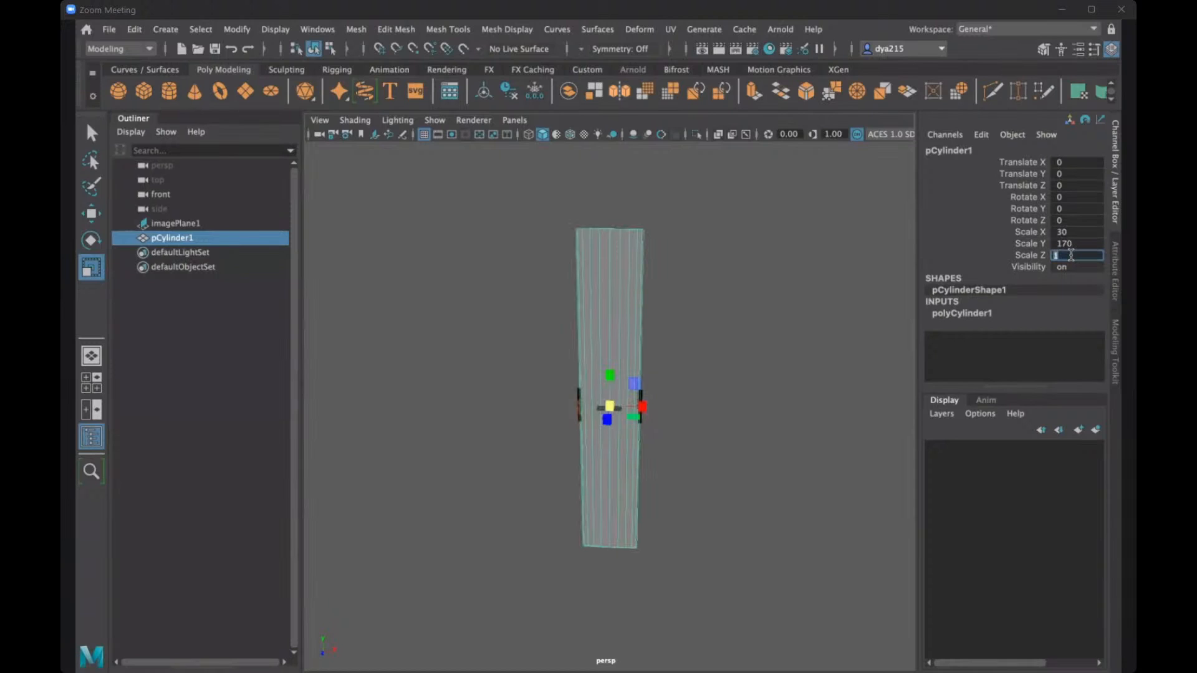
pyautogui.write('30')
pyautogui.press('Return')
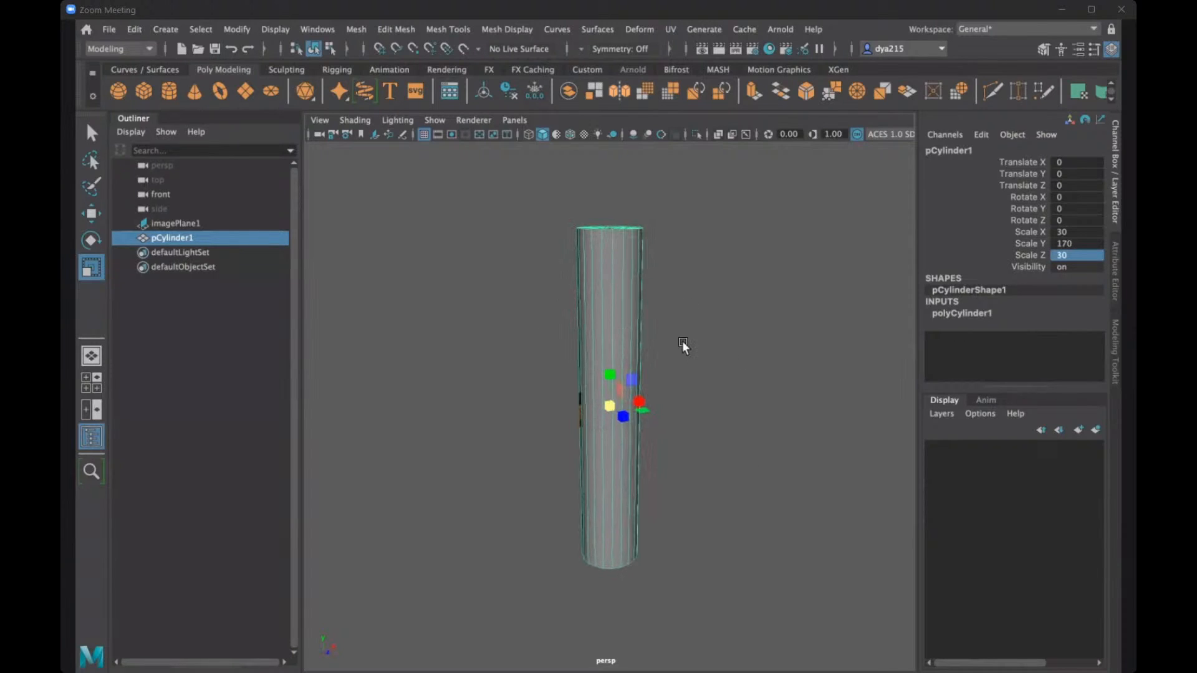
# - Select the cave door image plane in the front view and scale it up uniformly to about 485
pyautogui.press('space')
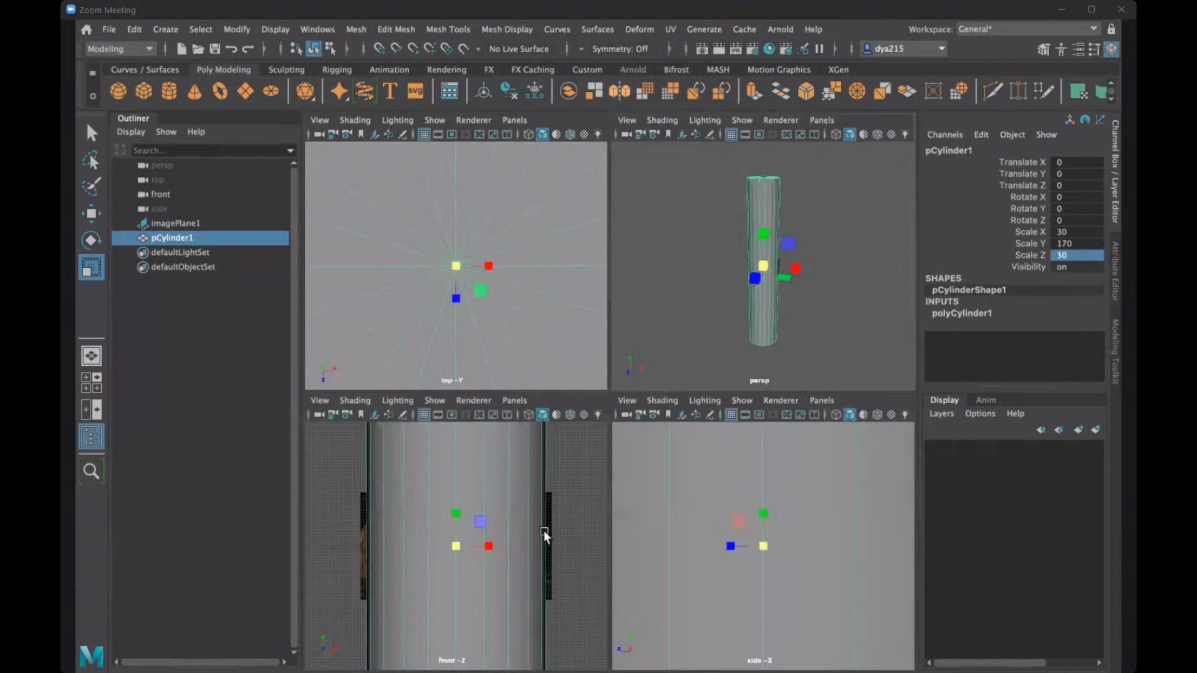
pyautogui.click(549, 519)
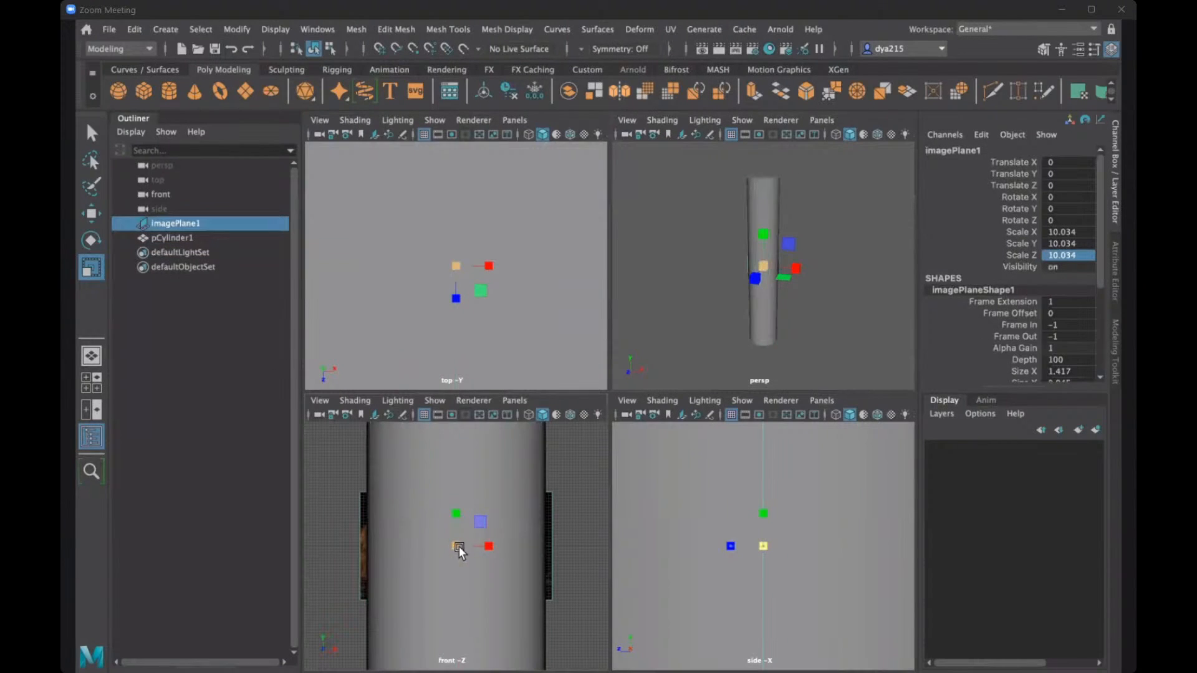
pyautogui.moveTo(458, 546); pyautogui.dragTo(572, 529)
pyautogui.moveTo(460, 546); pyautogui.dragTo(440, 551)
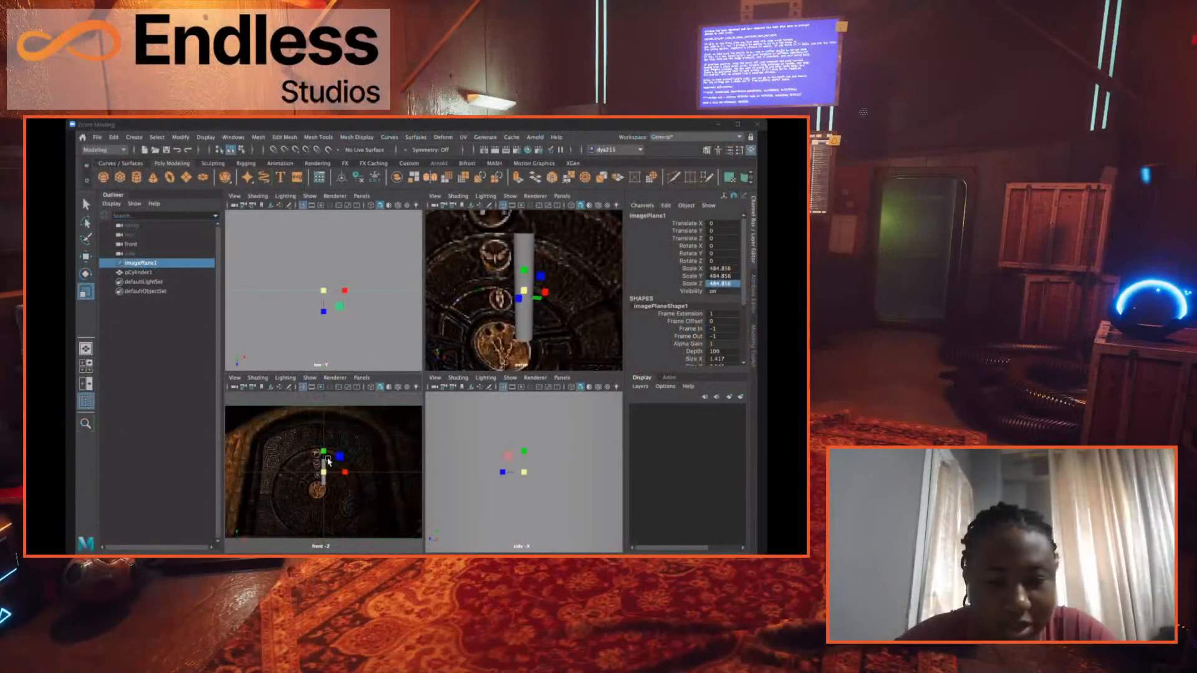
pyautogui.press('w')
pyautogui.moveTo(457, 509); pyautogui.dragTo(457, 517)
pyautogui.moveTo(325, 454)
pyautogui.mouseDown()
pyautogui.moveTo(325, 465)
pyautogui.moveTo(325, 442)
pyautogui.mouseUp()
pyautogui.hotkey('ctrl', 'z')
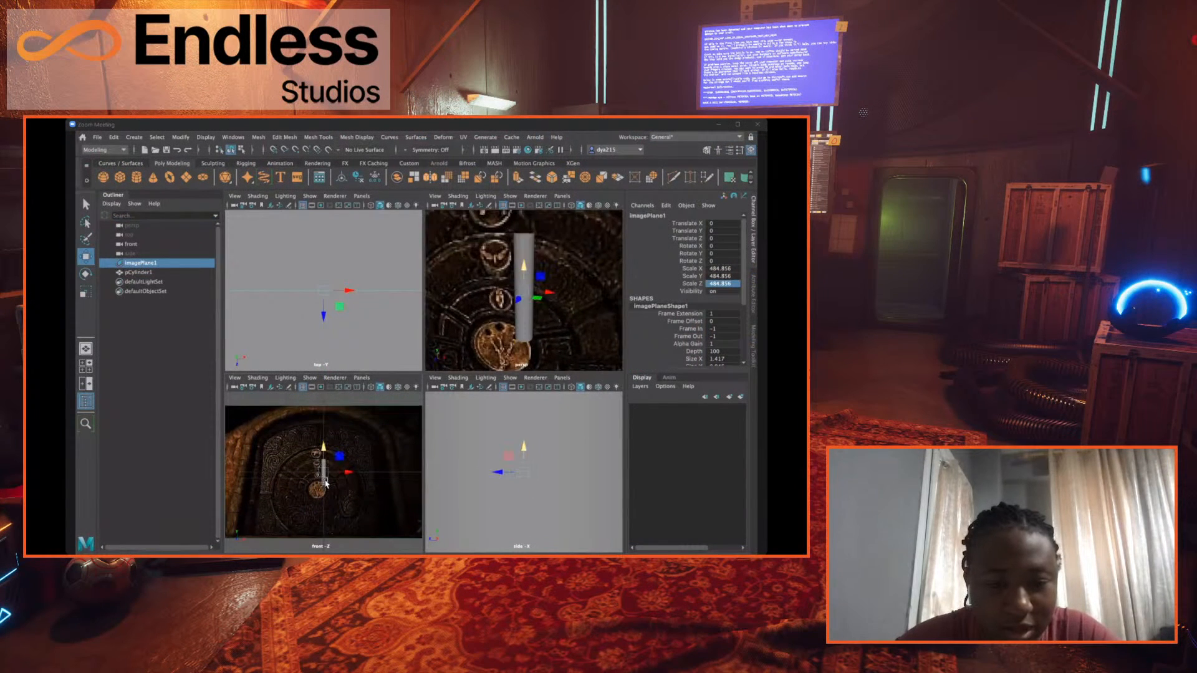
# - Move the reference cylinder down to the foot of the door in the image, to a Translate Y of about -690
pyautogui.click(323, 458)
pyautogui.moveTo(322, 451); pyautogui.dragTo(328, 502)
pyautogui.moveTo(462, 593); pyautogui.dragTo(462, 594)
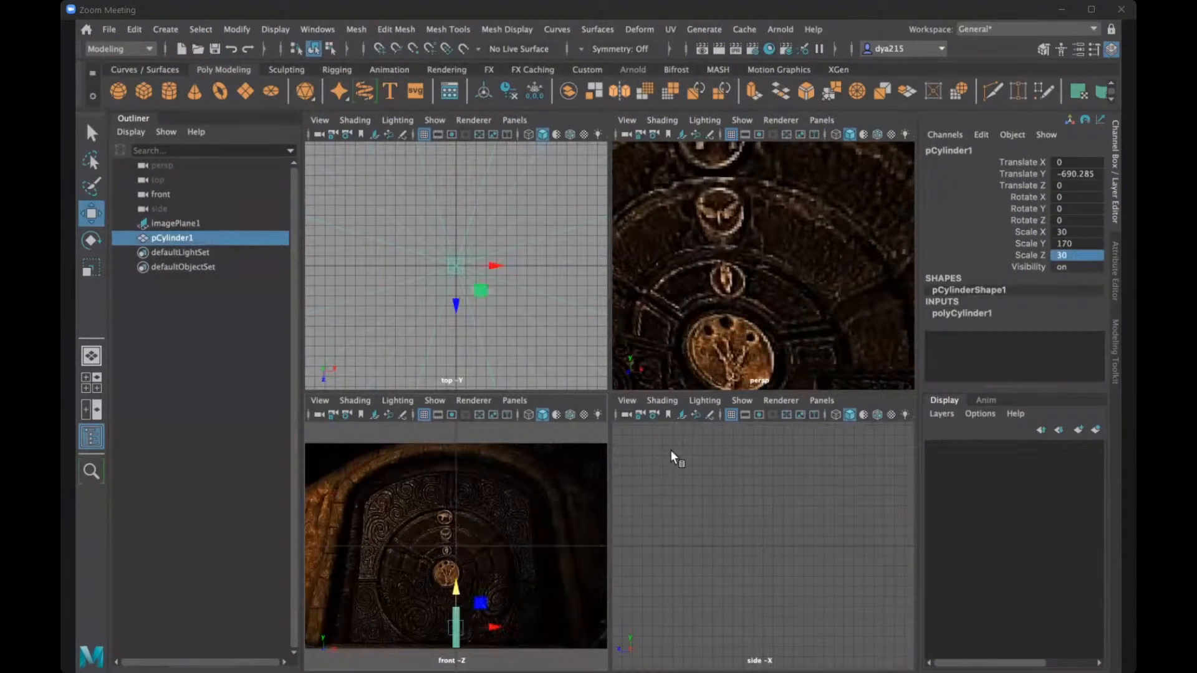
pyautogui.scroll(-2, 797, 319)
pyautogui.scroll(-3, 798, 320)
pyautogui.scroll(-6, 389, 298)
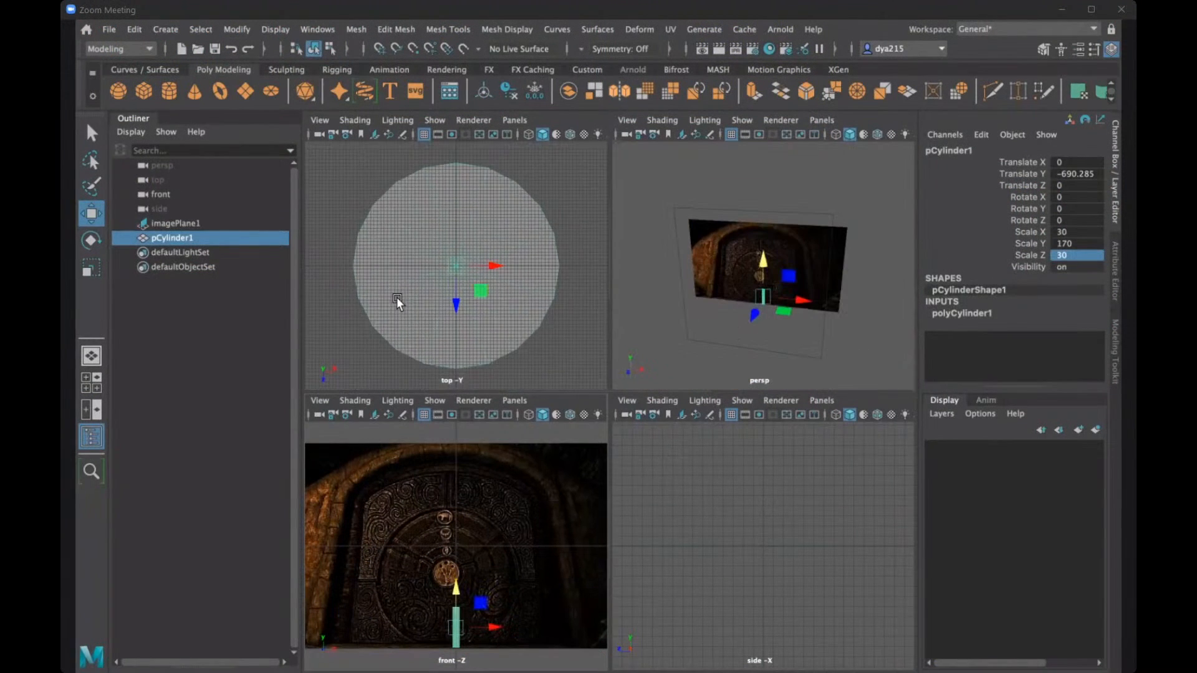
pyautogui.scroll(3, 821, 335)
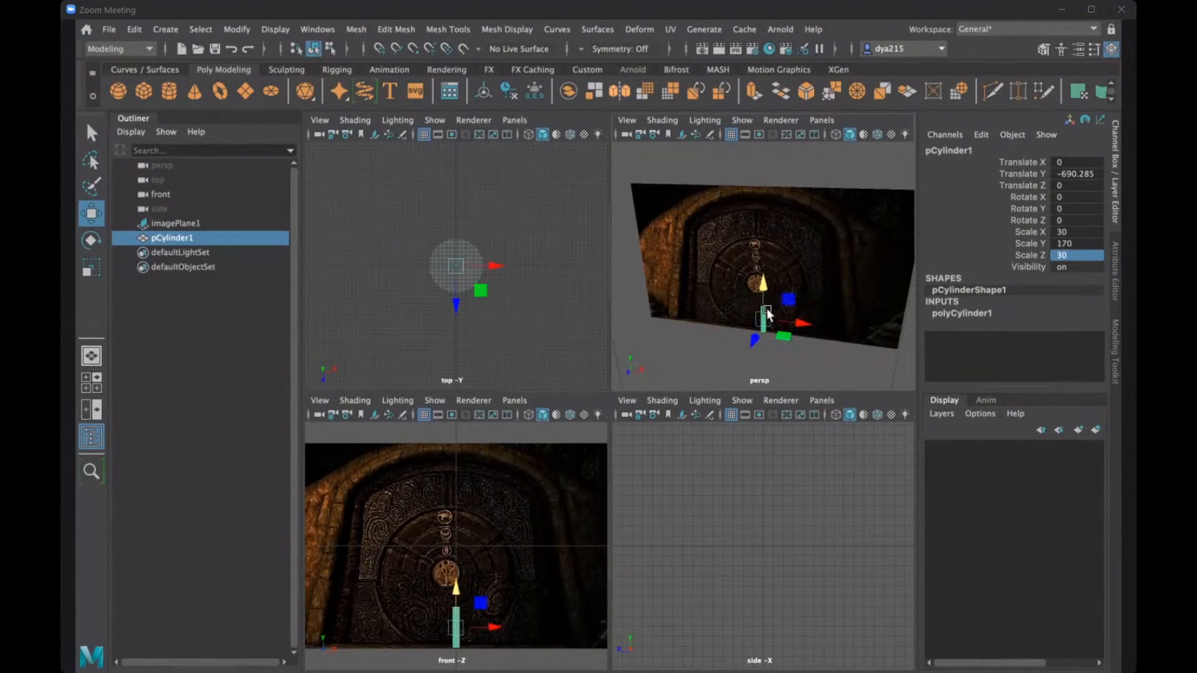
# - Create a polygon cube, move it in front of the image plane to about 613 in Z, and scale it uniformly to about 767
pyautogui.click(146, 94)
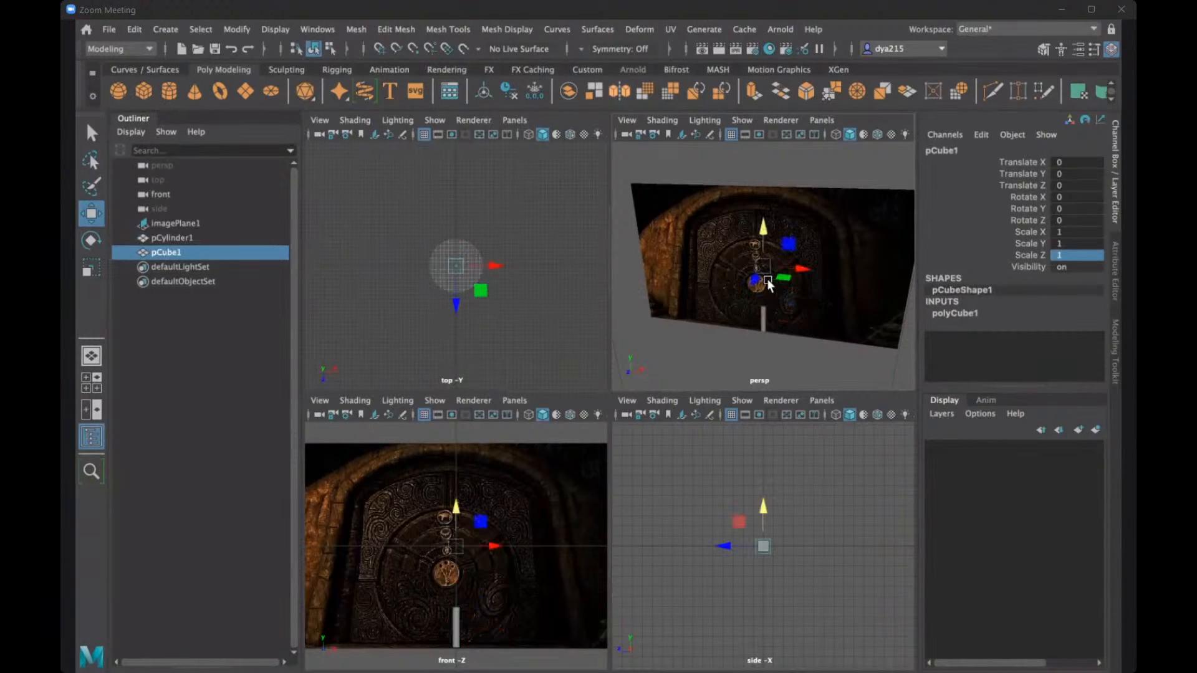
pyautogui.moveTo(756, 286); pyautogui.dragTo(836, 284)
pyautogui.press('r')
pyautogui.keyDown('alt'); pyautogui.moveTo(835, 284); pyautogui.dragTo(780, 298); pyautogui.keyUp('alt')
pyautogui.press('w')
pyautogui.keyDown('alt'); pyautogui.click(455, 557); pyautogui.keyUp('alt')
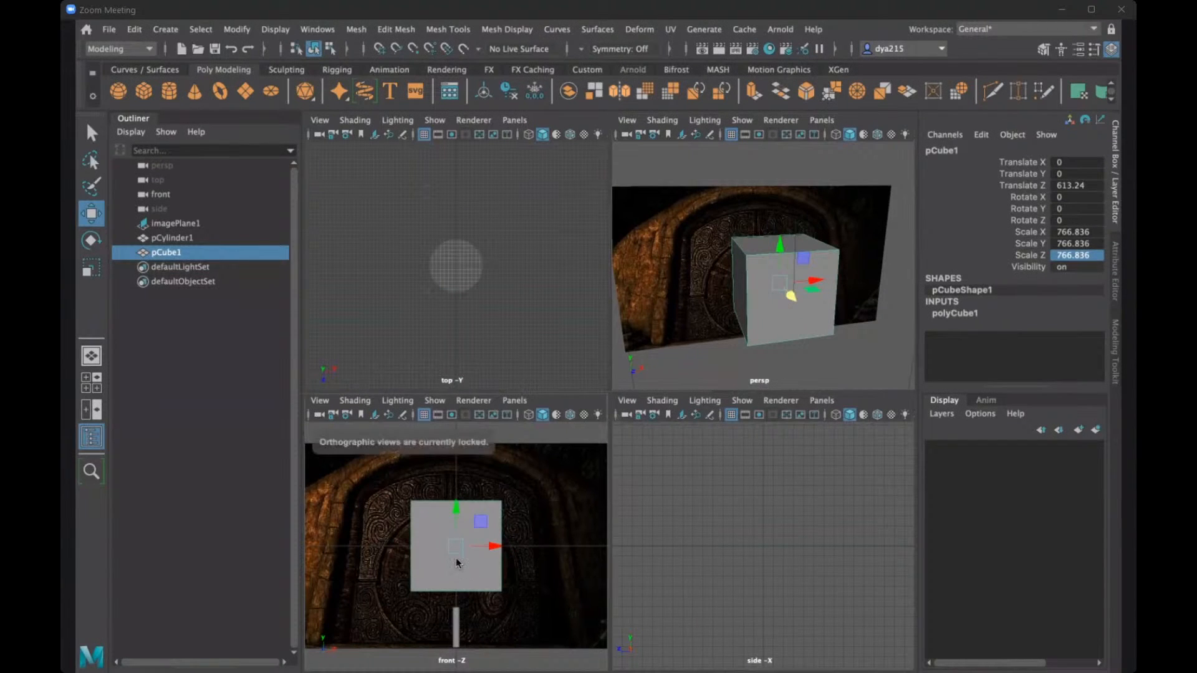
# - Set the cube's Subdivisions Height to 15
pyautogui.scroll(-3, 514, 549)
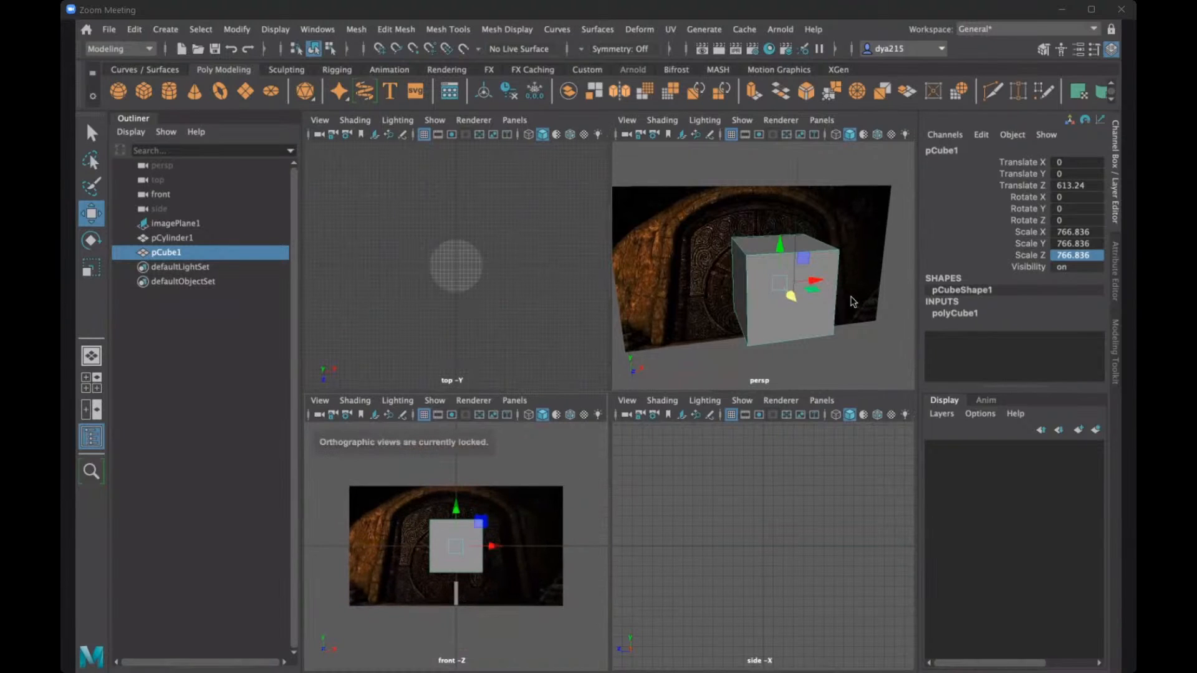
pyautogui.keyDown('alt'); pyautogui.moveTo(835, 298); pyautogui.dragTo(787, 250); pyautogui.keyUp('alt')
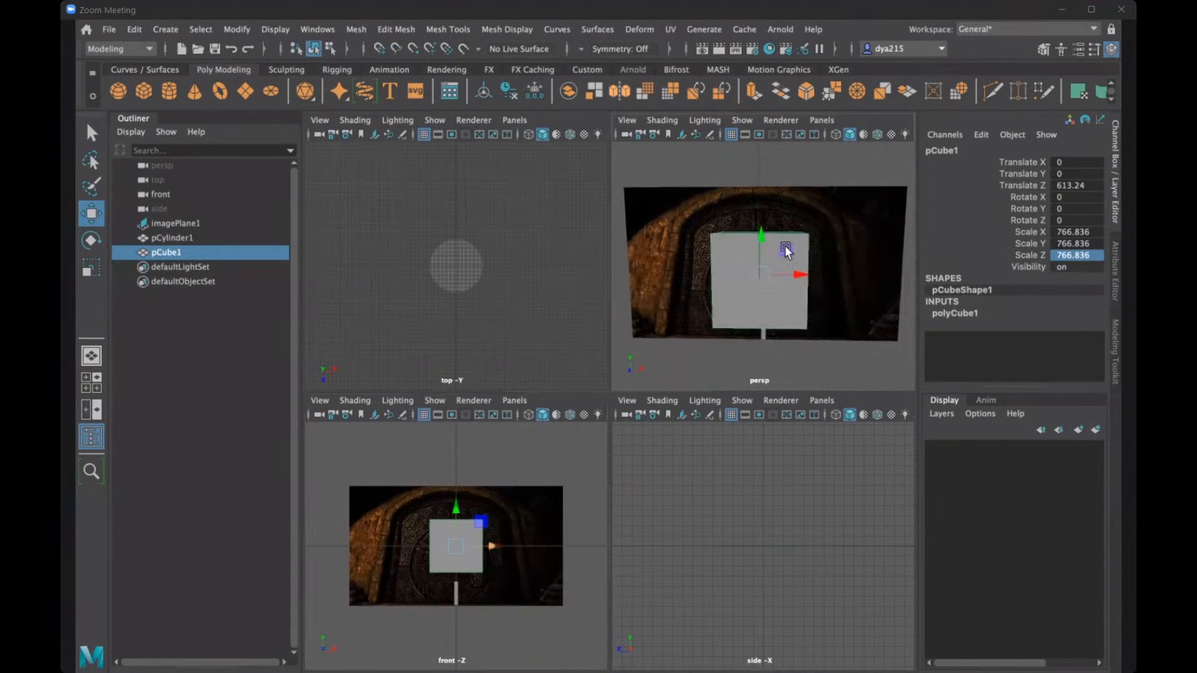
pyautogui.click(960, 313)
pyautogui.scroll(-1, 1098, 283)
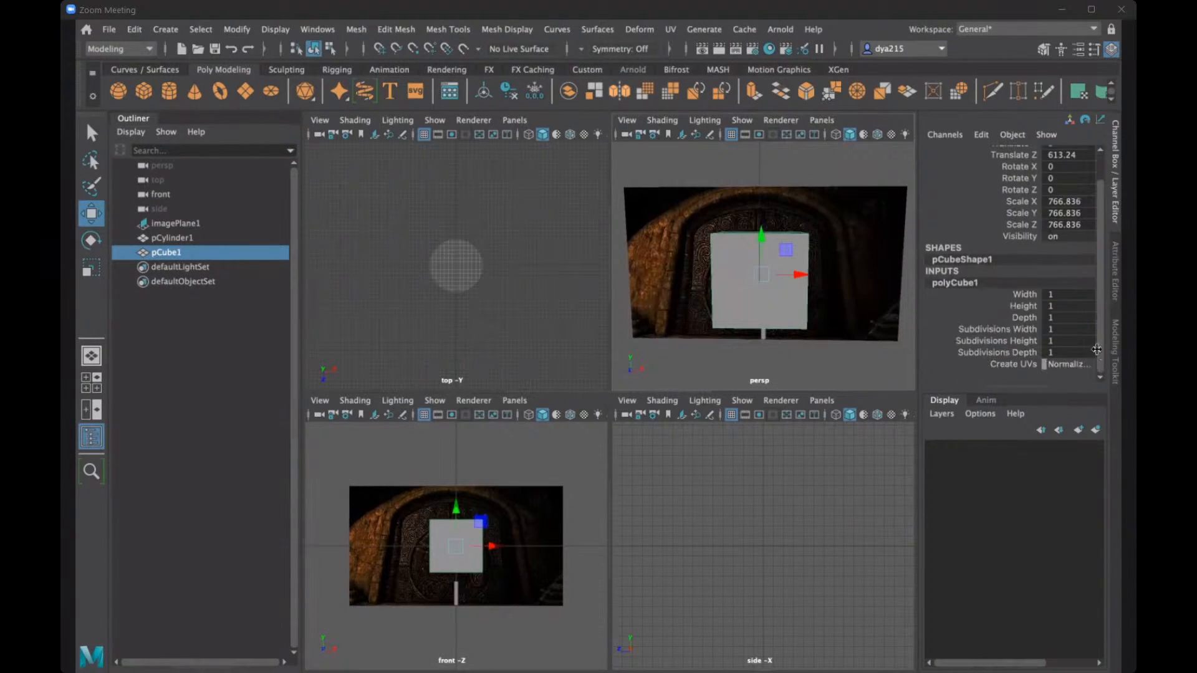
pyautogui.doubleClick(1066, 340)
pyautogui.write('15')
pyautogui.press('Return')
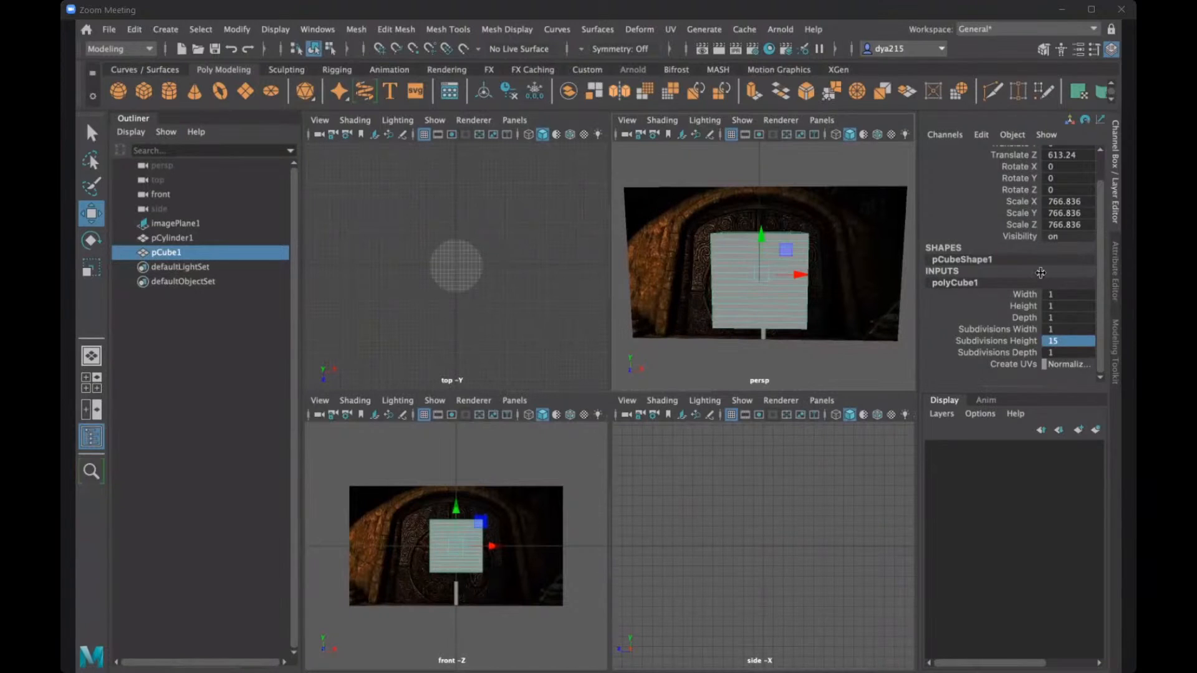
# - Stretch the cube in X and Y in the maximized front view and position it over the door, resting on the image's bottom edge
pyautogui.click(1114, 202)
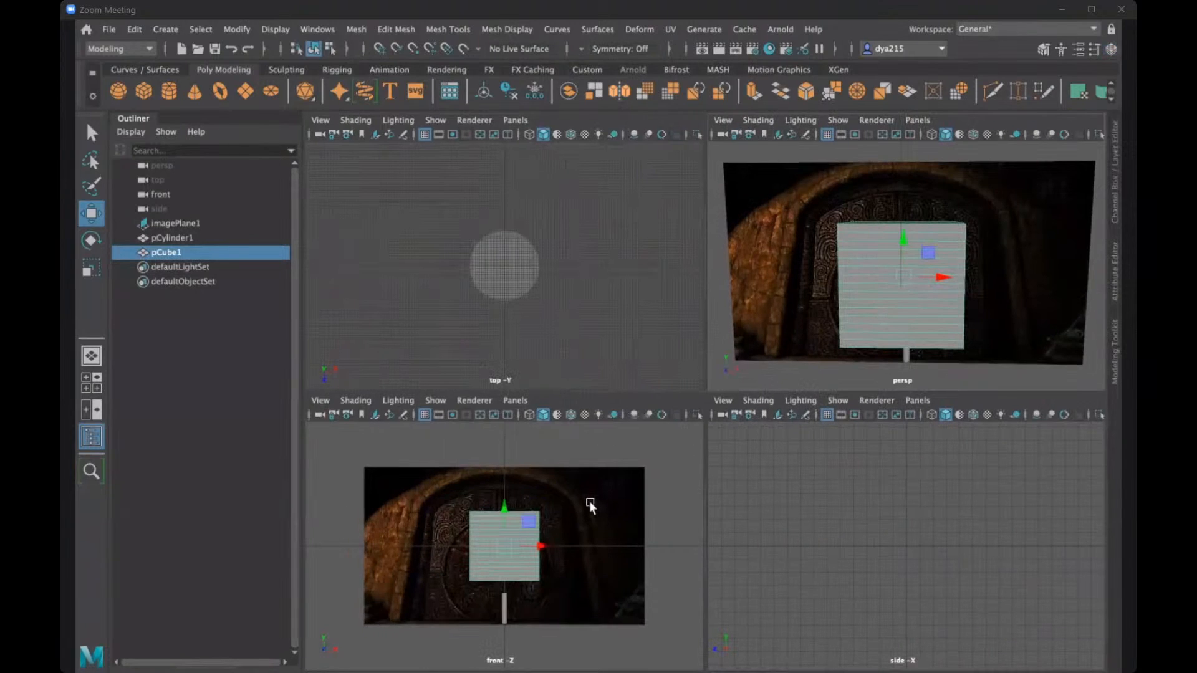
pyautogui.press('space')
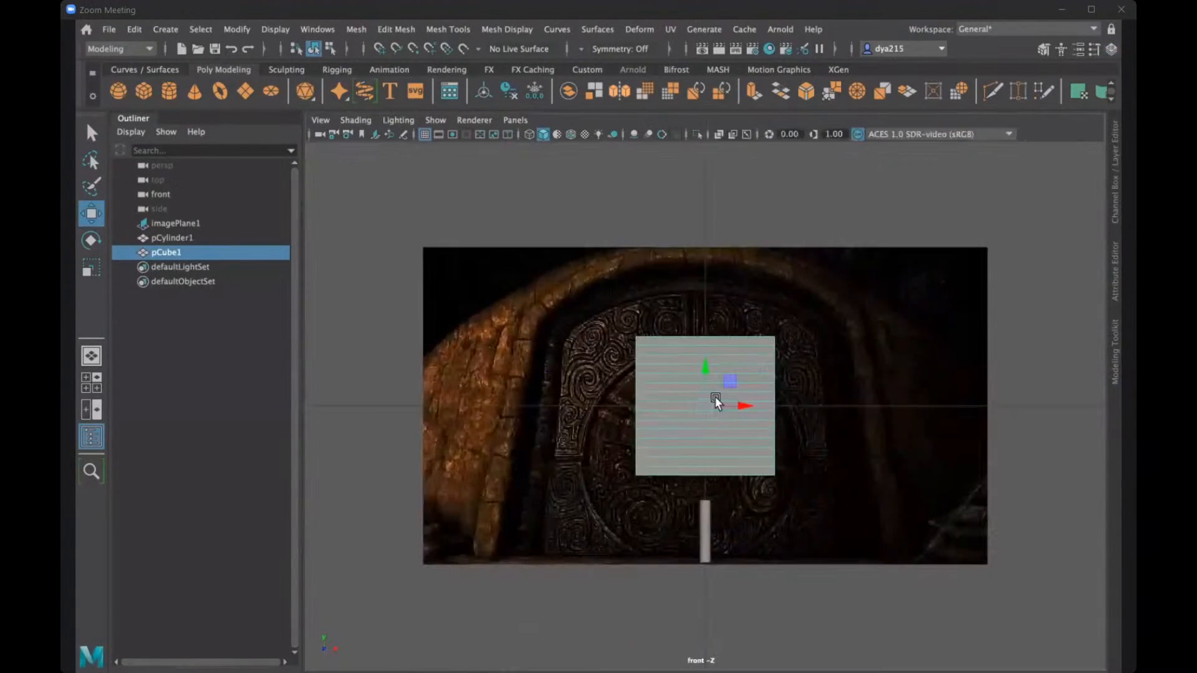
pyautogui.moveTo(738, 405)
pyautogui.mouseDown()
pyautogui.moveTo(727, 404)
pyautogui.moveTo(758, 409)
pyautogui.mouseUp()
pyautogui.press('r')
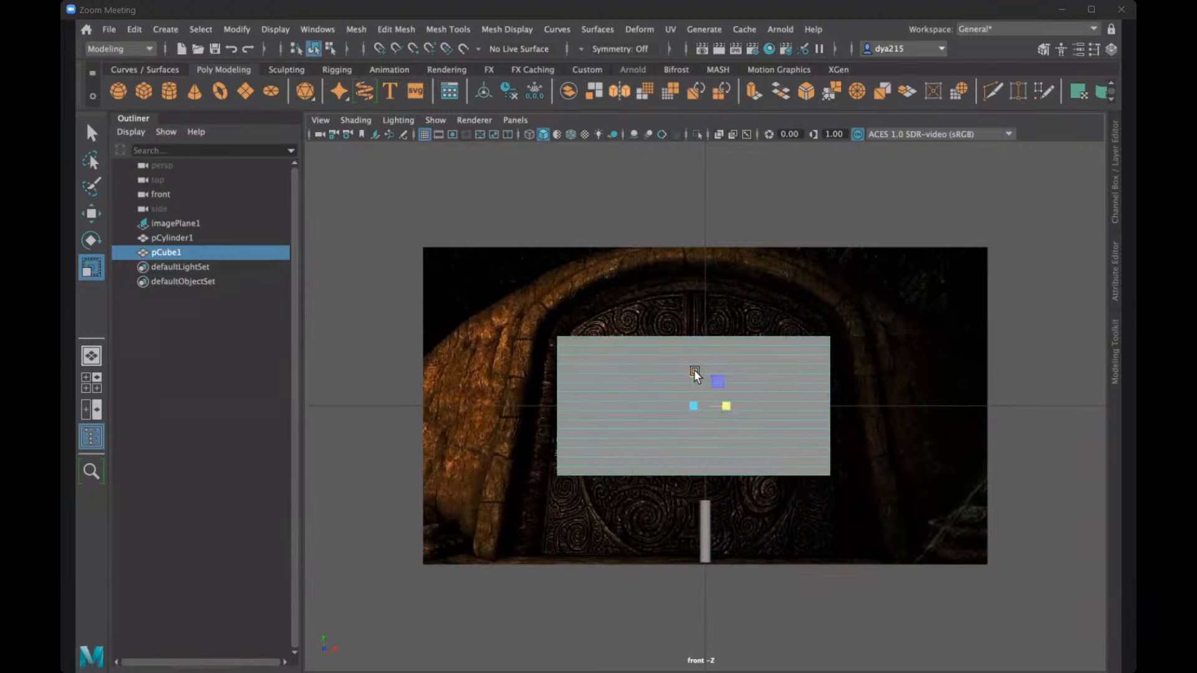
pyautogui.moveTo(693, 373)
pyautogui.mouseDown()
pyautogui.moveTo(693, 345)
pyautogui.moveTo(694, 395)
pyautogui.mouseUp()
pyautogui.press('w')
pyautogui.press('r')
pyautogui.press('w')
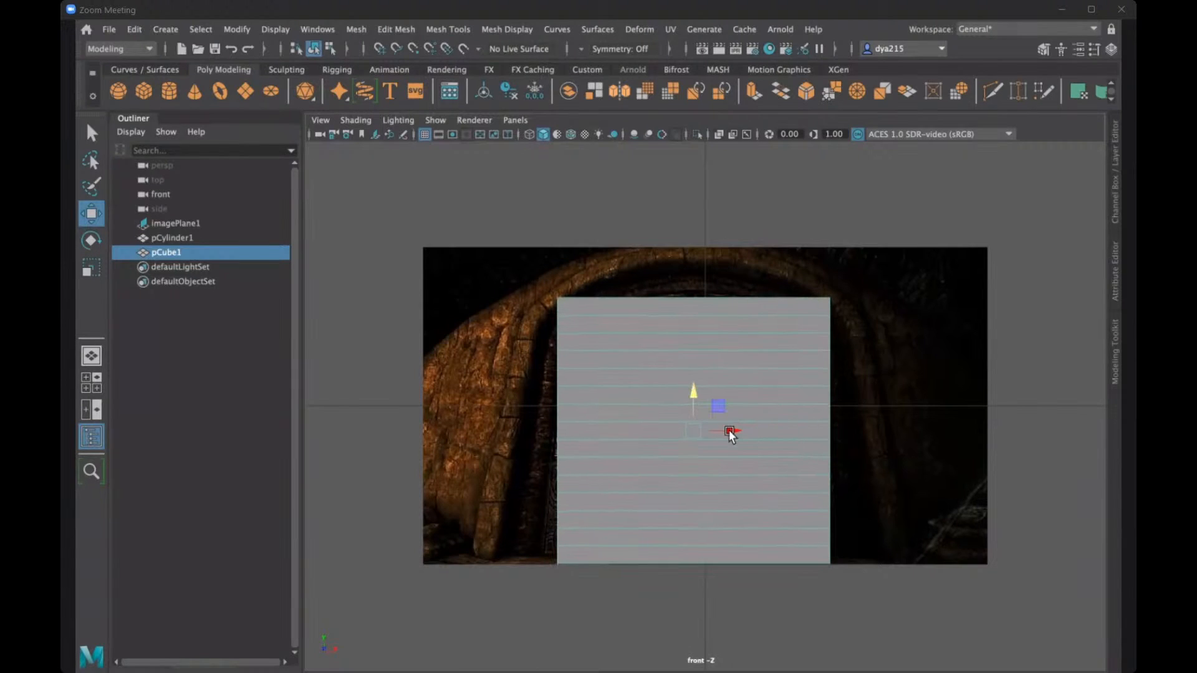
pyautogui.moveTo(730, 431); pyautogui.dragTo(727, 431)
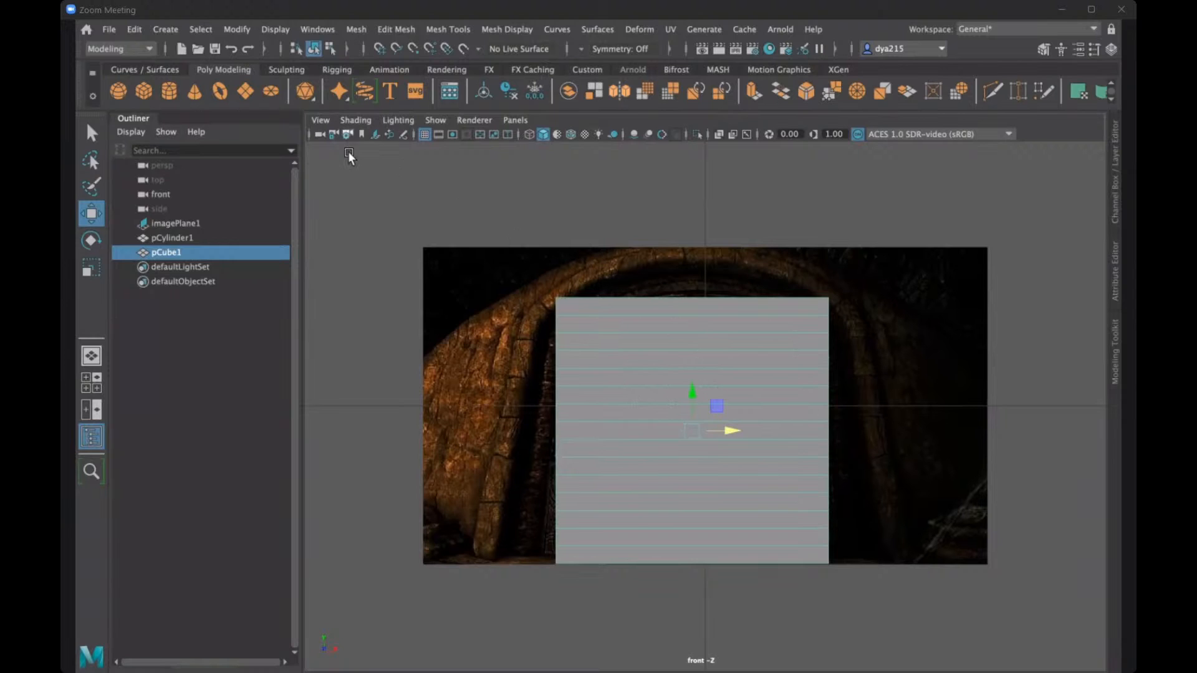
# - Turn on X-ray shading in the front view and raise the whole cube slightly to align with the door's base
pyautogui.click(365, 119)
pyautogui.click(386, 264)
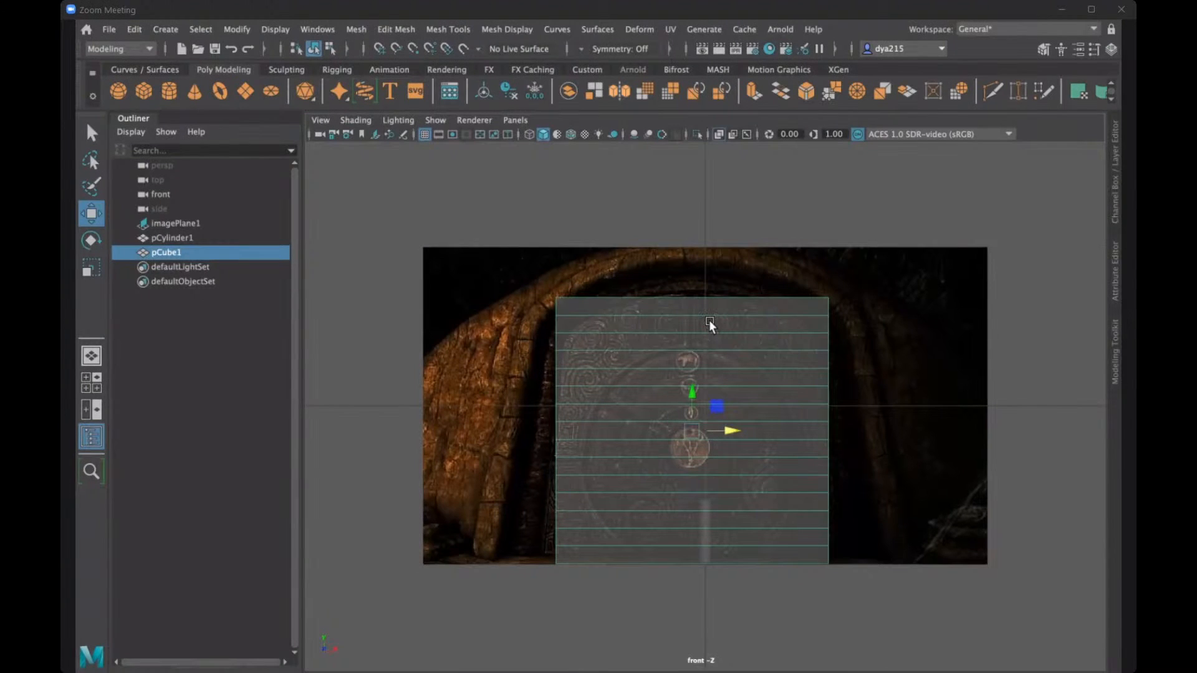
pyautogui.moveTo(710, 257); pyautogui.dragTo(646, 267, button='right')
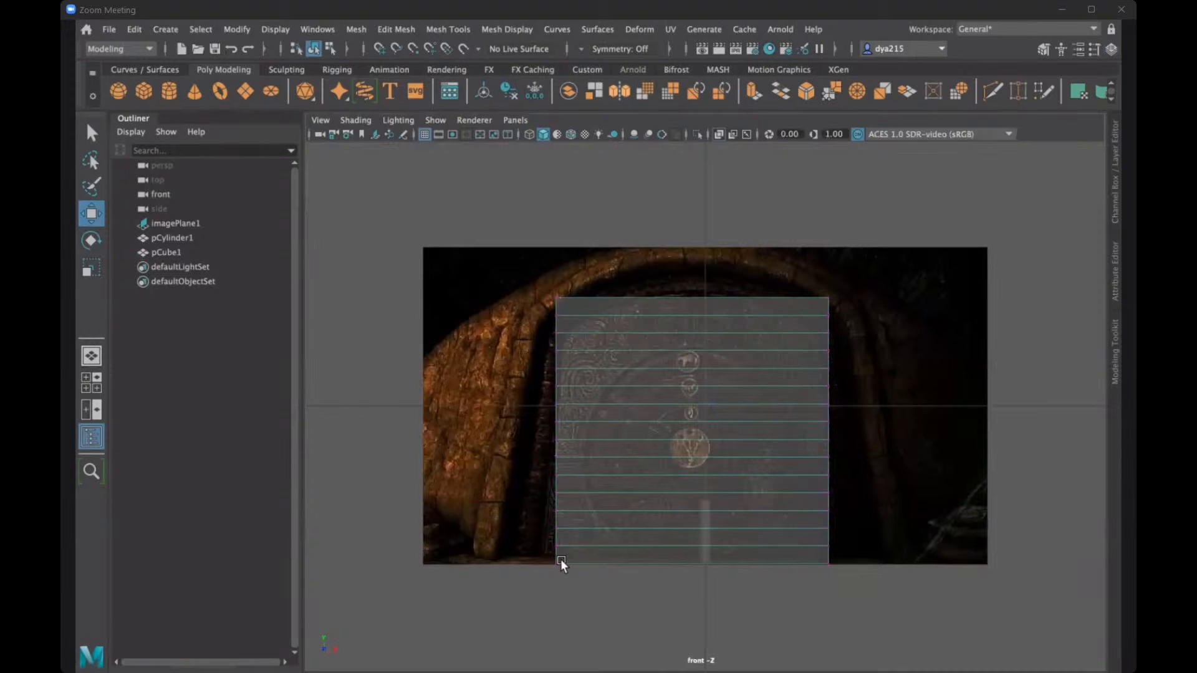
pyautogui.moveTo(524, 553); pyautogui.dragTo(871, 576)
pyautogui.rightClick(690, 402)
pyautogui.moveTo(750, 251); pyautogui.dragTo(742, 235, button='right')
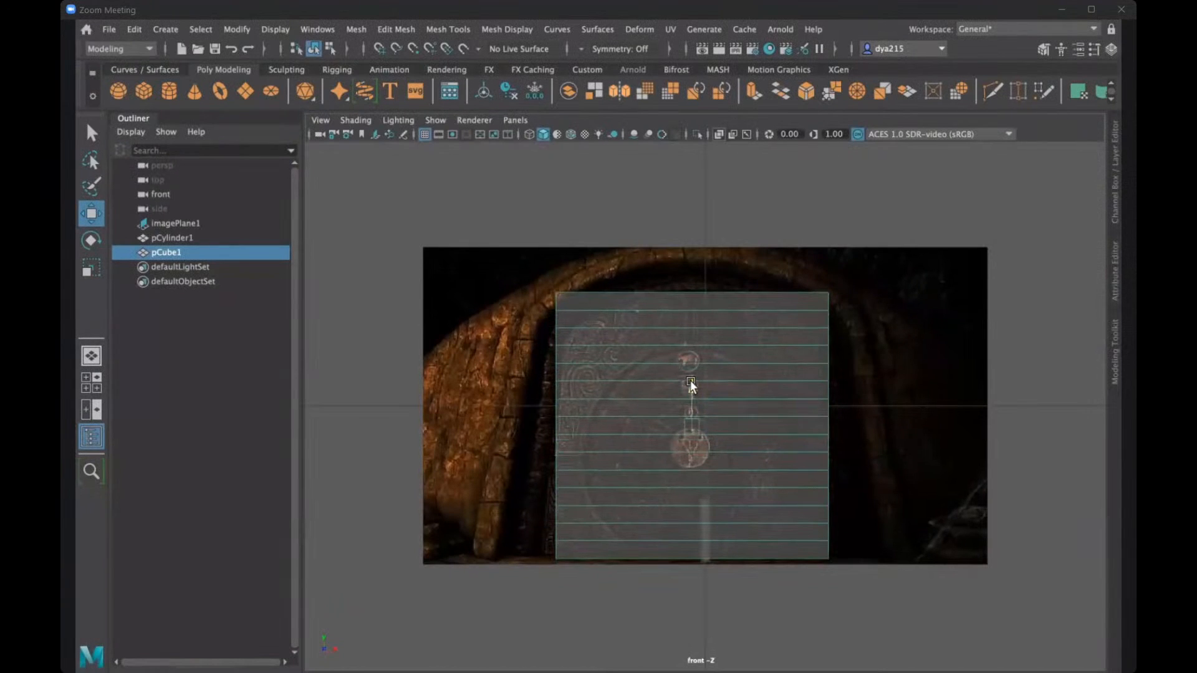
# - Widen the cube's bottom vertex row in X to reach both sides of the door opening at the floor
pyautogui.rightClick(647, 425)
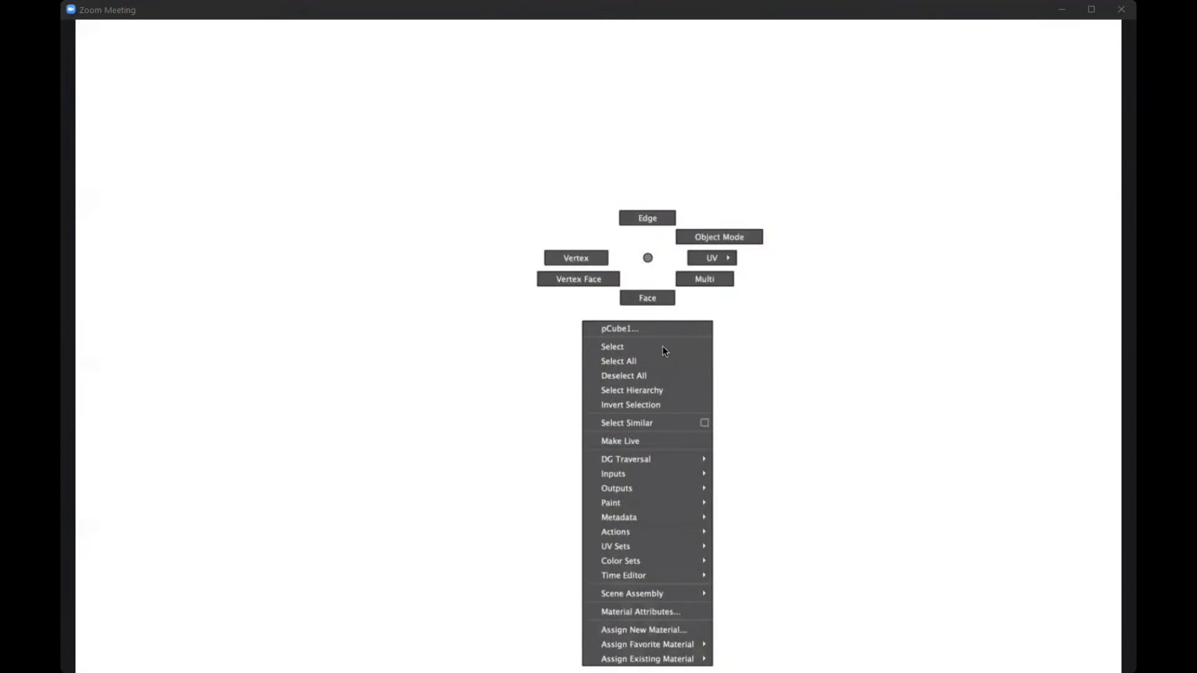
pyautogui.moveTo(662, 345); pyautogui.dragTo(599, 261, button='right')
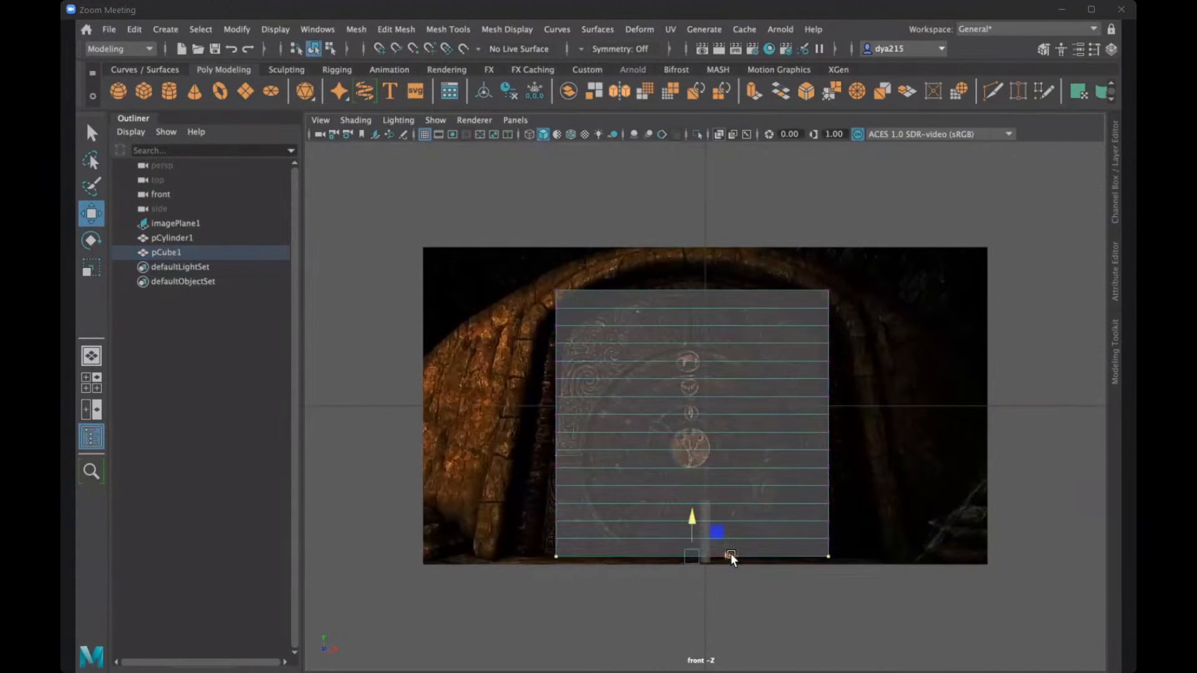
pyautogui.moveTo(521, 549); pyautogui.dragTo(863, 563)
pyautogui.press('r')
pyautogui.moveTo(723, 556); pyautogui.dragTo(732, 558)
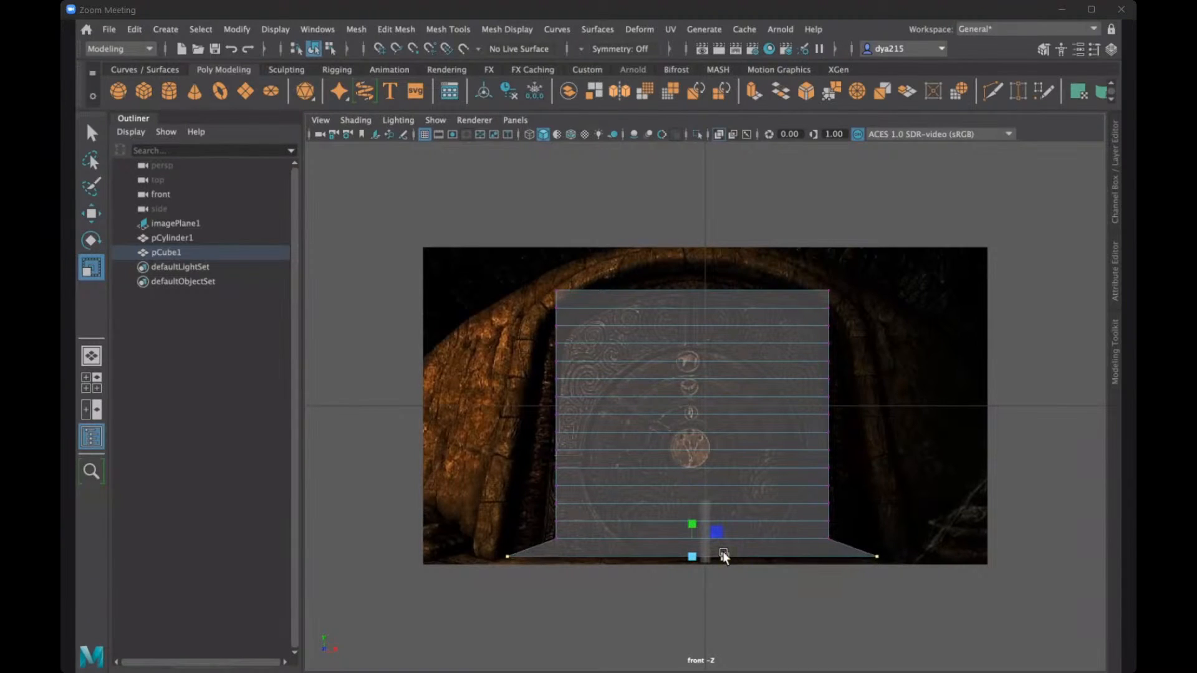
# - Nudge the whole cube slightly sideways to align it with the door opening, and return to vertex editing
pyautogui.moveTo(698, 465); pyautogui.dragTo(735, 481, button='right')
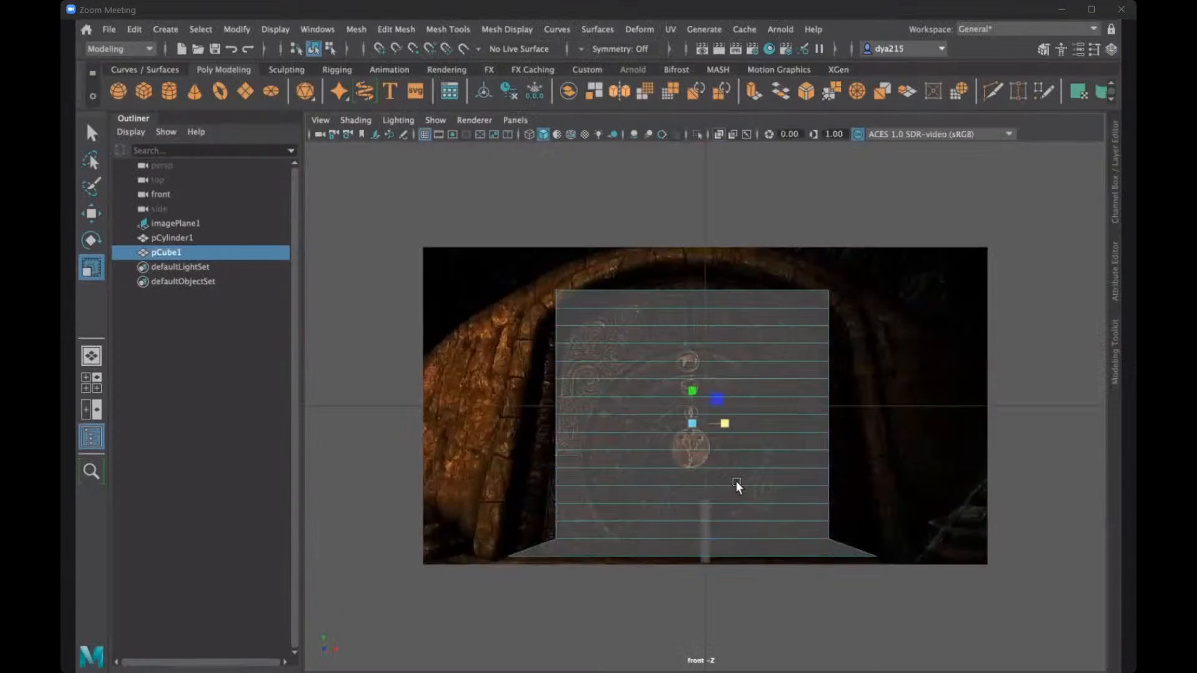
pyautogui.press('w')
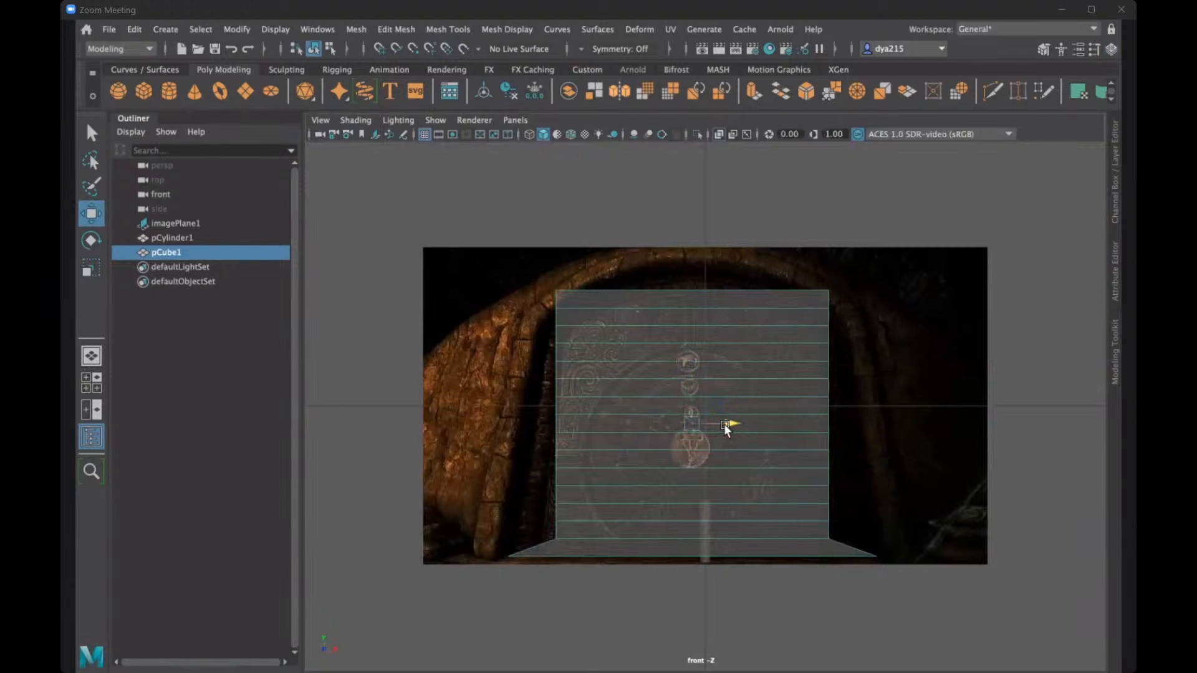
pyautogui.moveTo(724, 424); pyautogui.dragTo(724, 424)
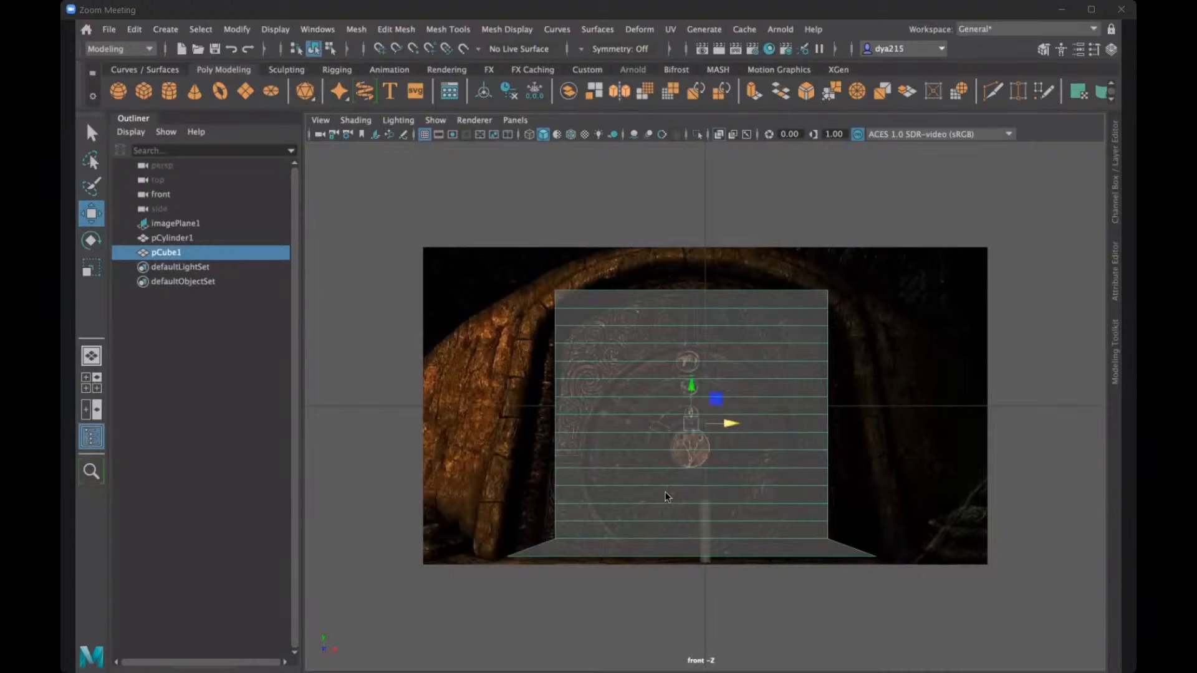
pyautogui.moveTo(665, 492); pyautogui.dragTo(617, 257, button='right')
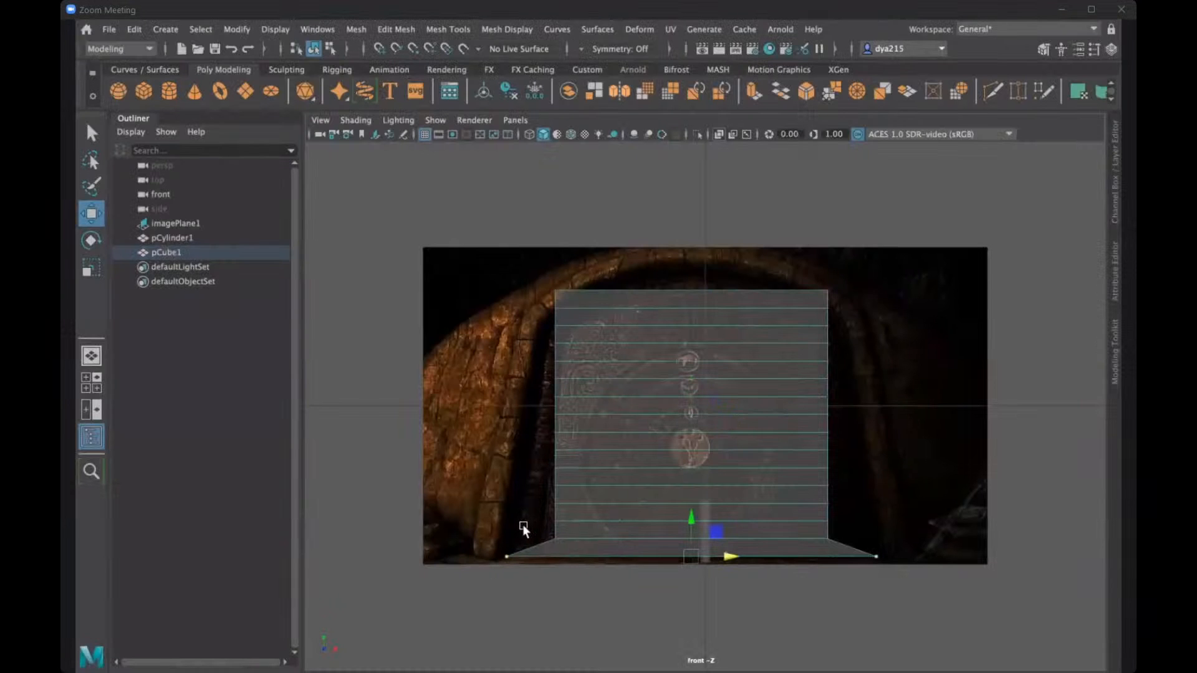
# - Widen the second and third vertex rows from the cube's bottom in X to follow the sides of the door opening
pyautogui.moveTo(522, 526); pyautogui.dragTo(859, 541)
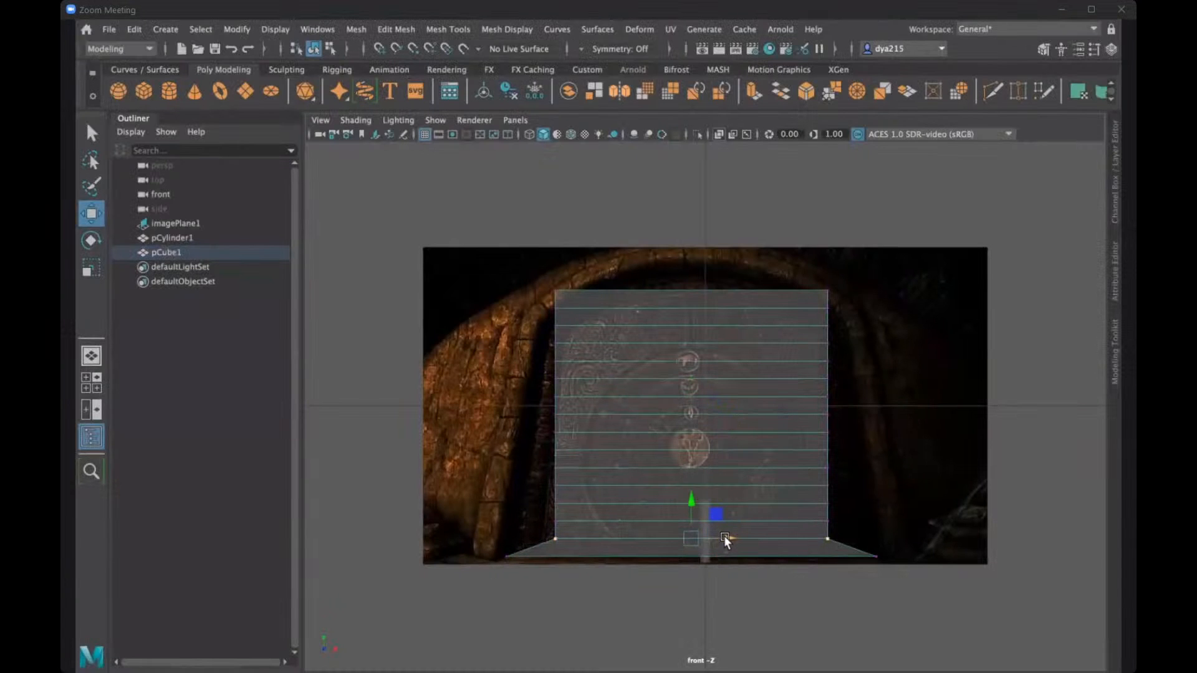
pyautogui.press('r')
pyautogui.moveTo(727, 537); pyautogui.dragTo(736, 538)
pyautogui.moveTo(532, 511); pyautogui.dragTo(851, 528)
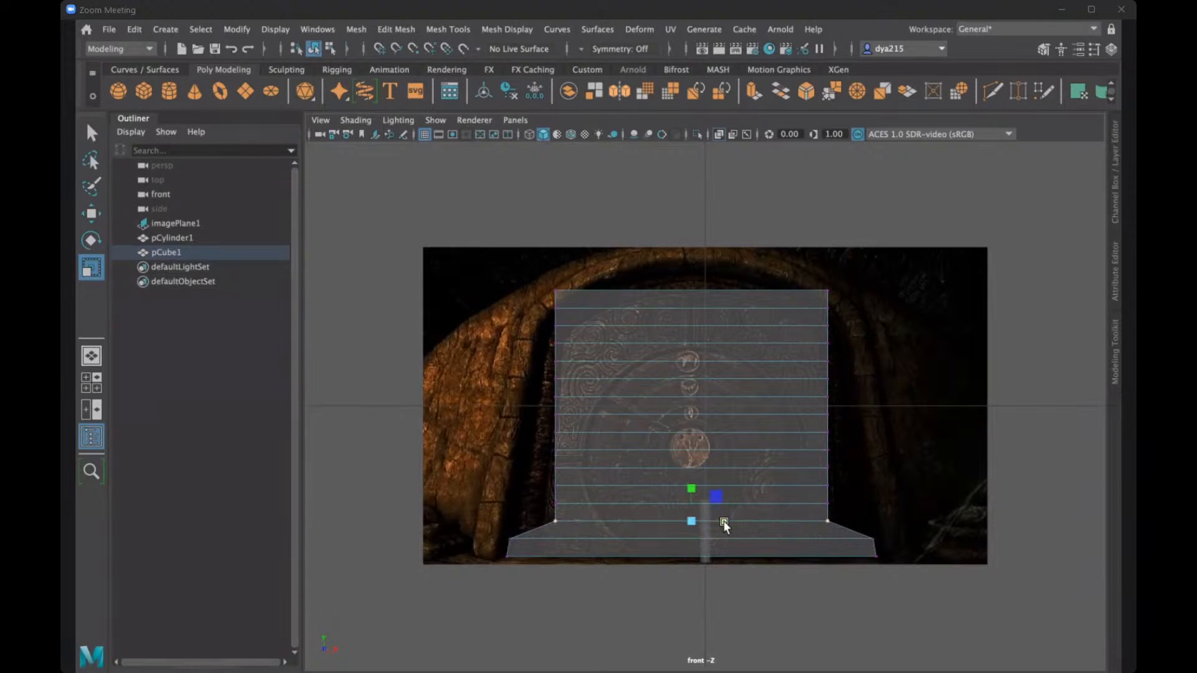
pyautogui.moveTo(723, 521); pyautogui.dragTo(735, 519)
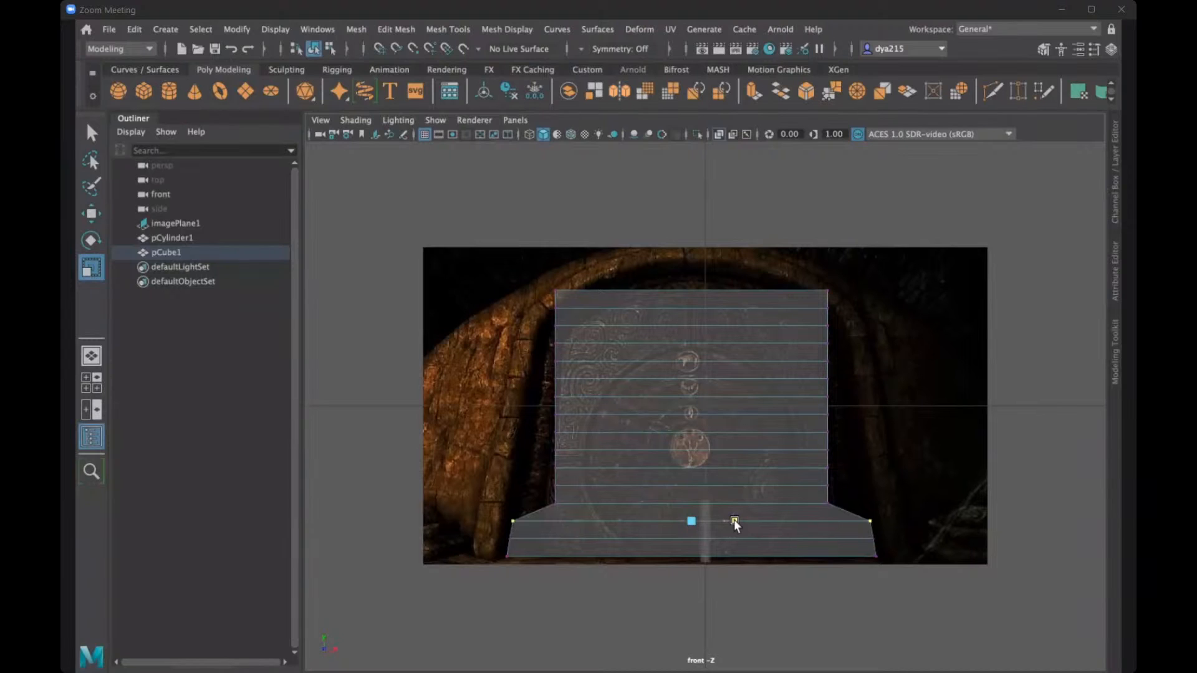
# - Widen the fourth and fifth vertex rows from the bottom in X, tapering slightly inward along the door opening
pyautogui.moveTo(506, 479); pyautogui.dragTo(879, 504)
pyautogui.moveTo(532, 495); pyautogui.dragTo(855, 512)
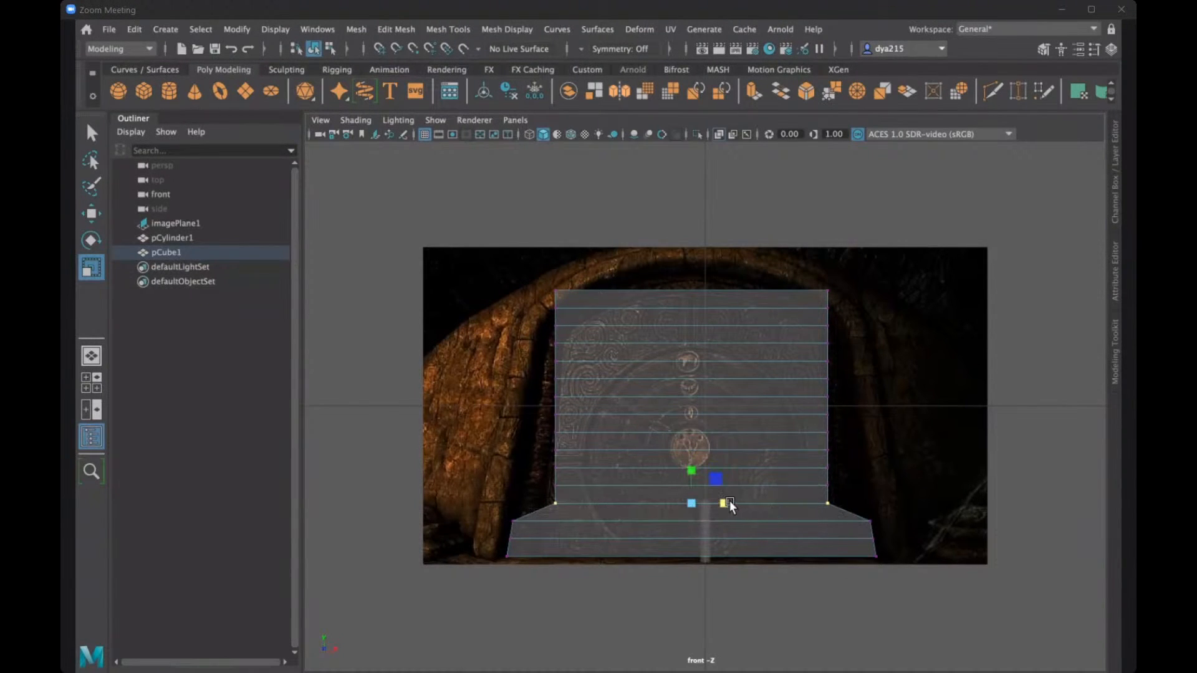
pyautogui.moveTo(726, 506)
pyautogui.mouseDown()
pyautogui.moveTo(743, 501)
pyautogui.moveTo(734, 496)
pyautogui.mouseUp()
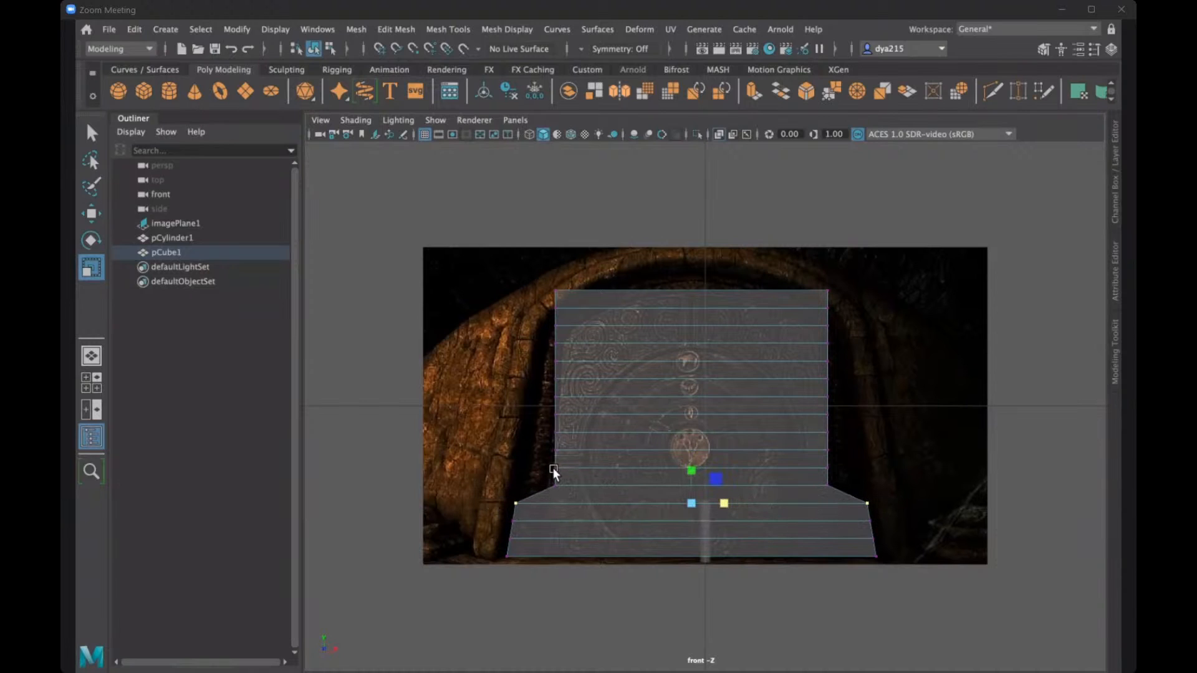
pyautogui.moveTo(531, 477); pyautogui.dragTo(871, 491)
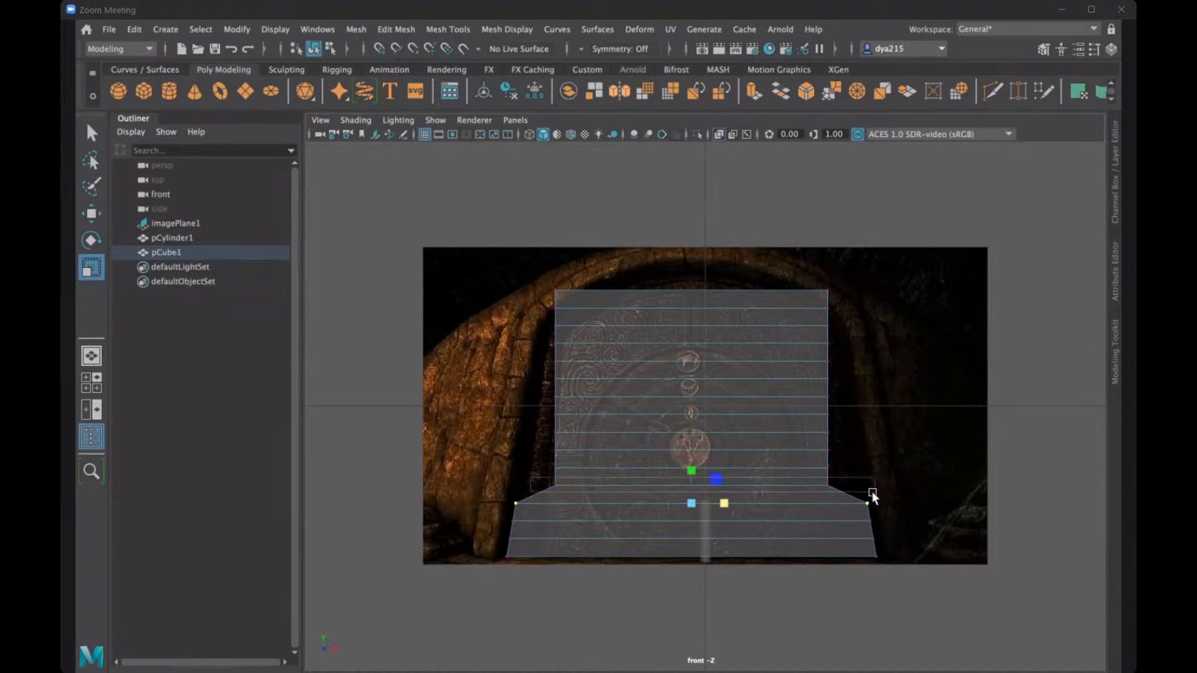
pyautogui.moveTo(721, 487); pyautogui.dragTo(729, 487)
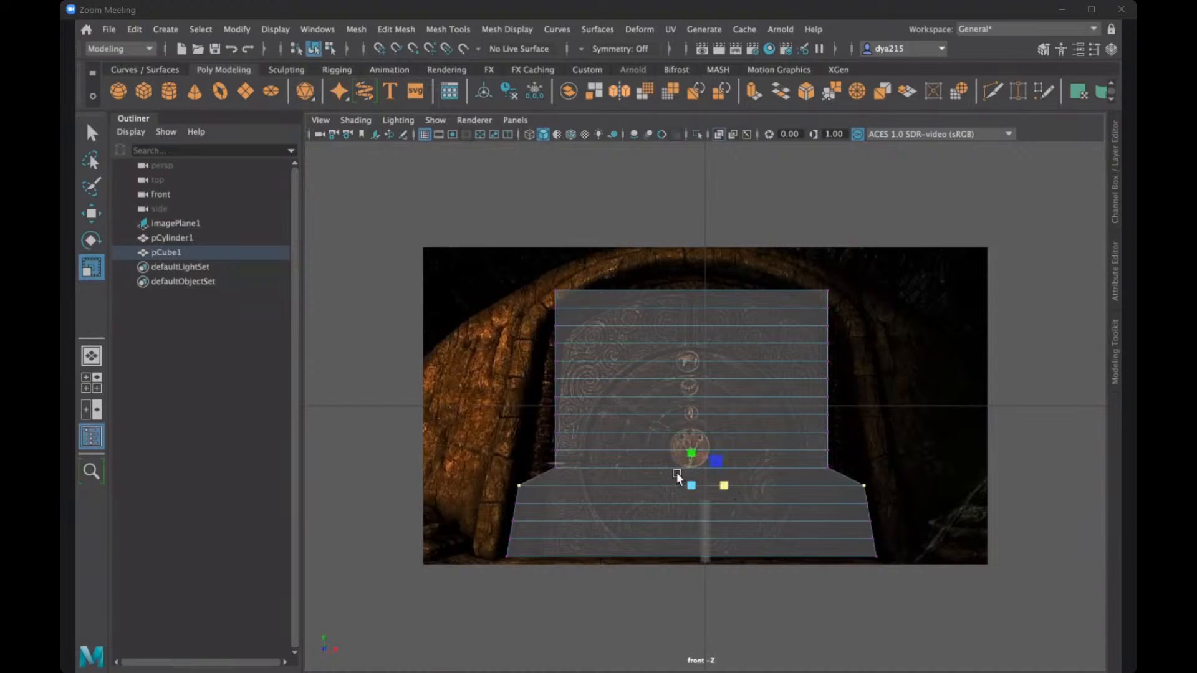
# - Widen the sixth and seventh vertex rows from the bottom in X to match the door opening's edges
pyautogui.moveTo(549, 462); pyautogui.dragTo(839, 475)
pyautogui.moveTo(725, 470); pyautogui.dragTo(733, 466)
pyautogui.moveTo(527, 436); pyautogui.dragTo(836, 458)
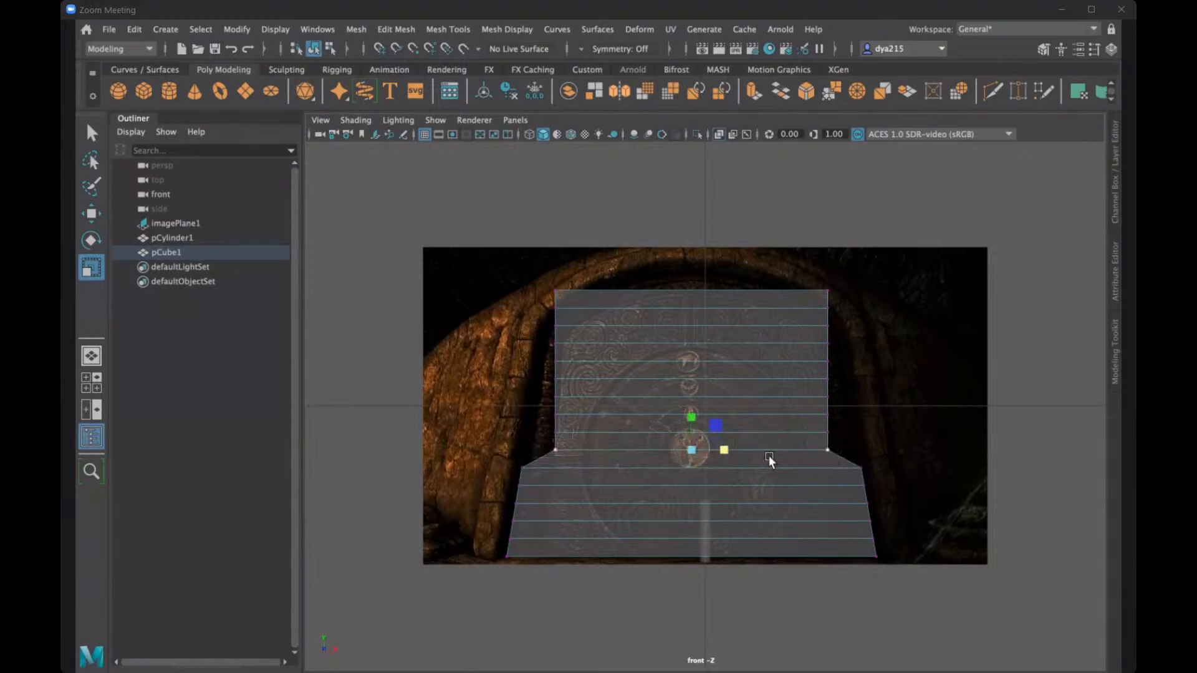
pyautogui.moveTo(721, 454); pyautogui.dragTo(727, 450)
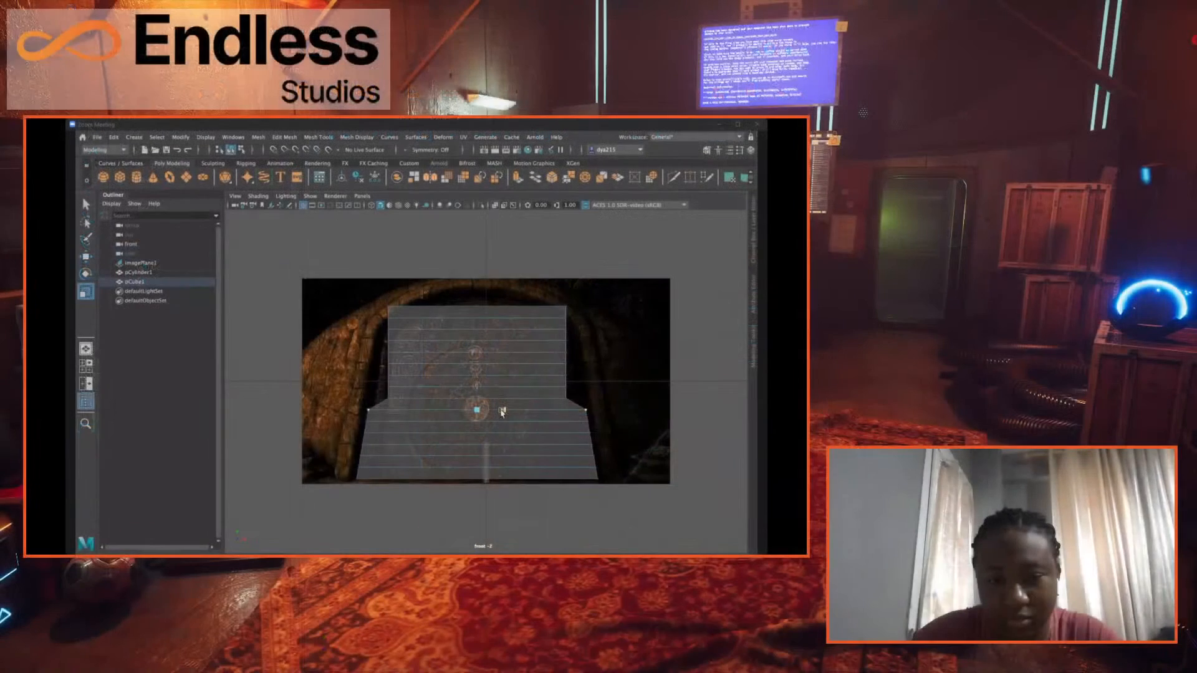
# - Widen the eighth and ninth vertex rows from the bottom in X, following the inward slope of the door opening
pyautogui.moveTo(382, 393); pyautogui.dragTo(579, 404)
pyautogui.moveTo(498, 398); pyautogui.dragTo(501, 397)
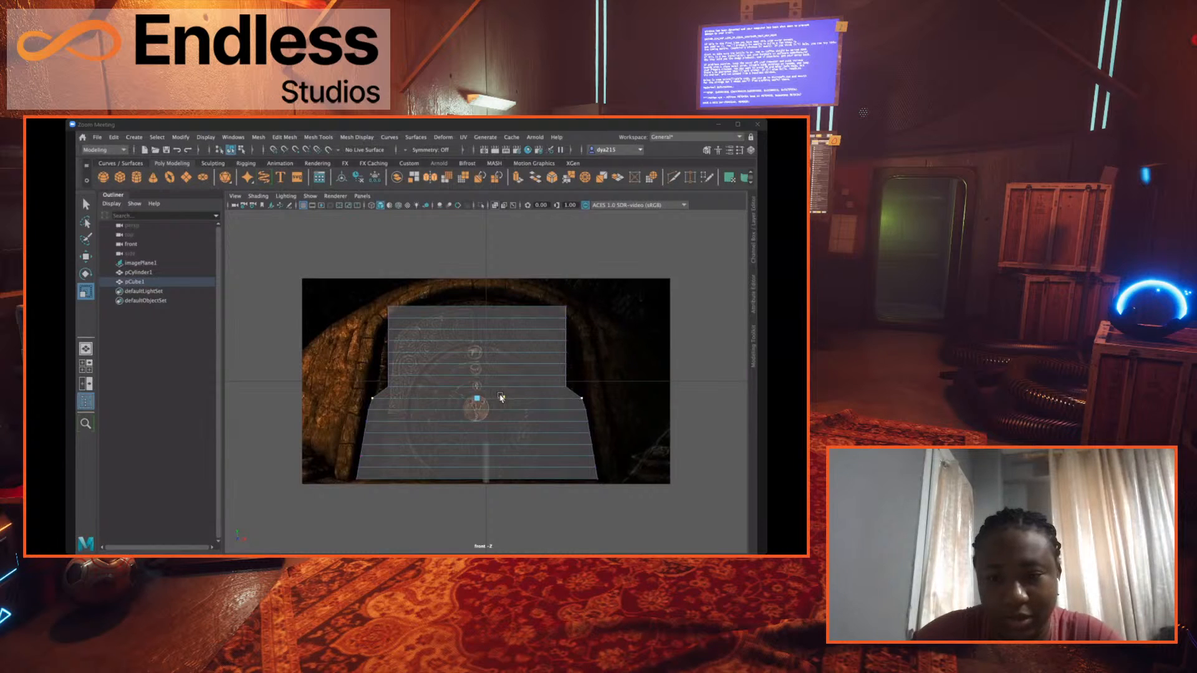
pyautogui.moveTo(360, 380); pyautogui.dragTo(577, 389)
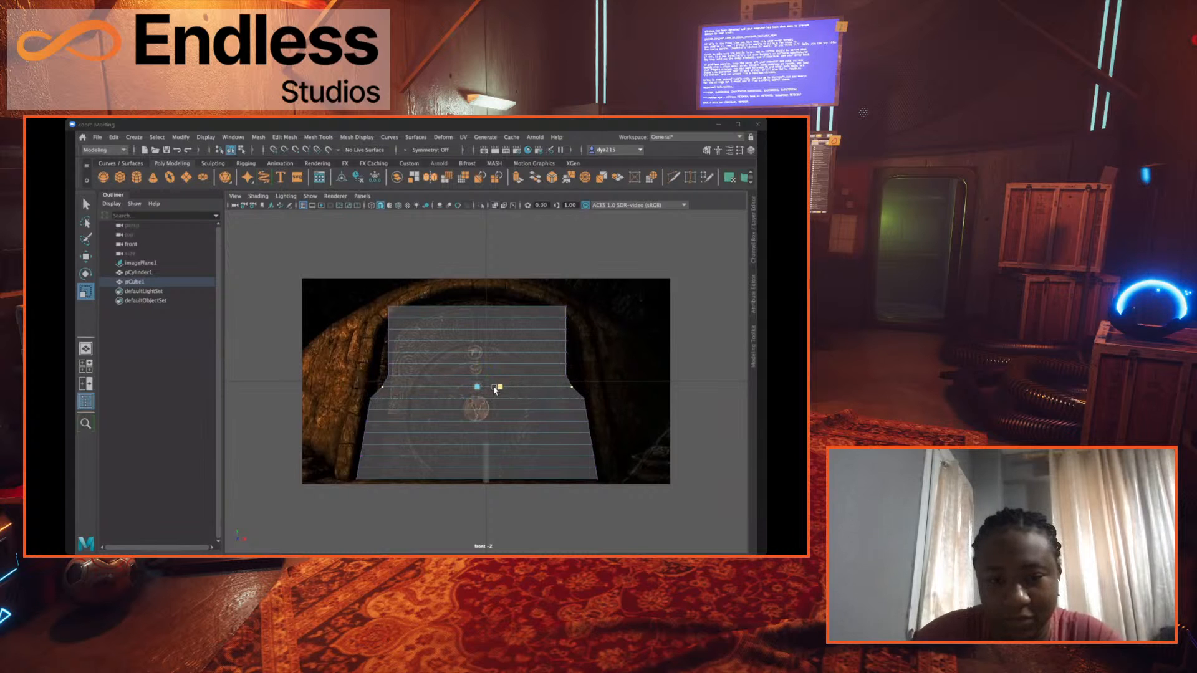
pyautogui.moveTo(494, 388); pyautogui.dragTo(844, 410)
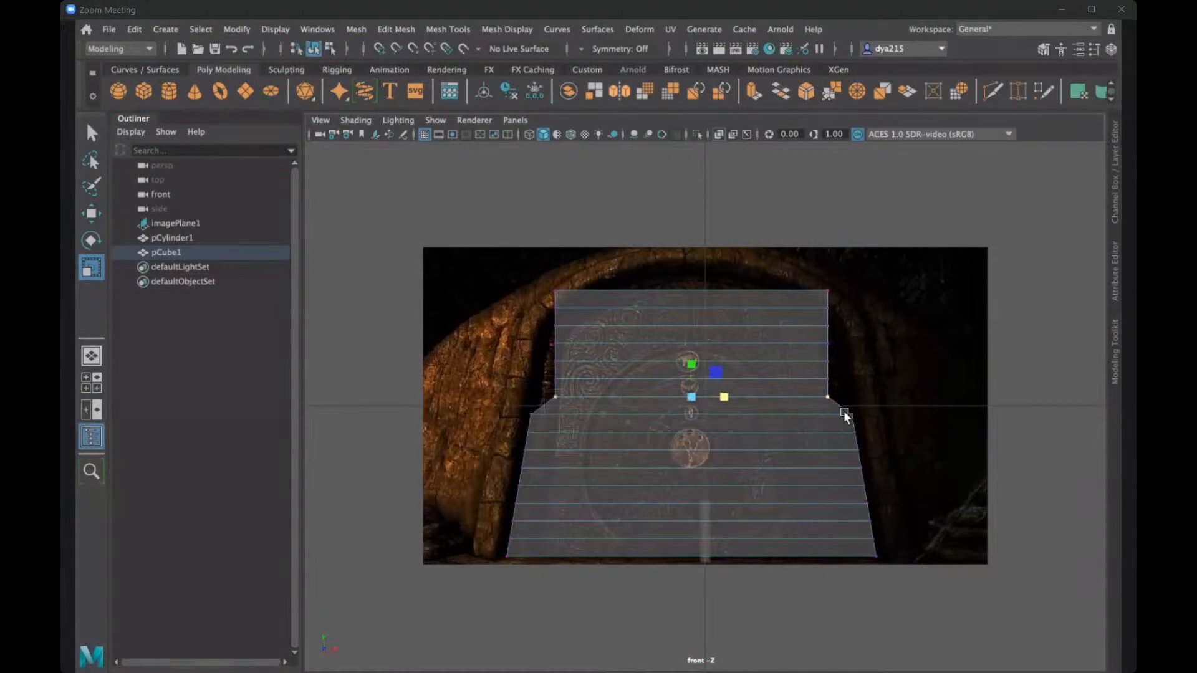
# - Widen the tenth and eleventh vertex rows from the bottom in X to continue the taper along the door opening
pyautogui.moveTo(726, 394)
pyautogui.mouseDown()
pyautogui.moveTo(737, 398)
pyautogui.moveTo(730, 388)
pyautogui.mouseUp()
pyautogui.moveTo(645, 374); pyautogui.dragTo(842, 380)
pyautogui.moveTo(723, 379); pyautogui.dragTo(711, 376)
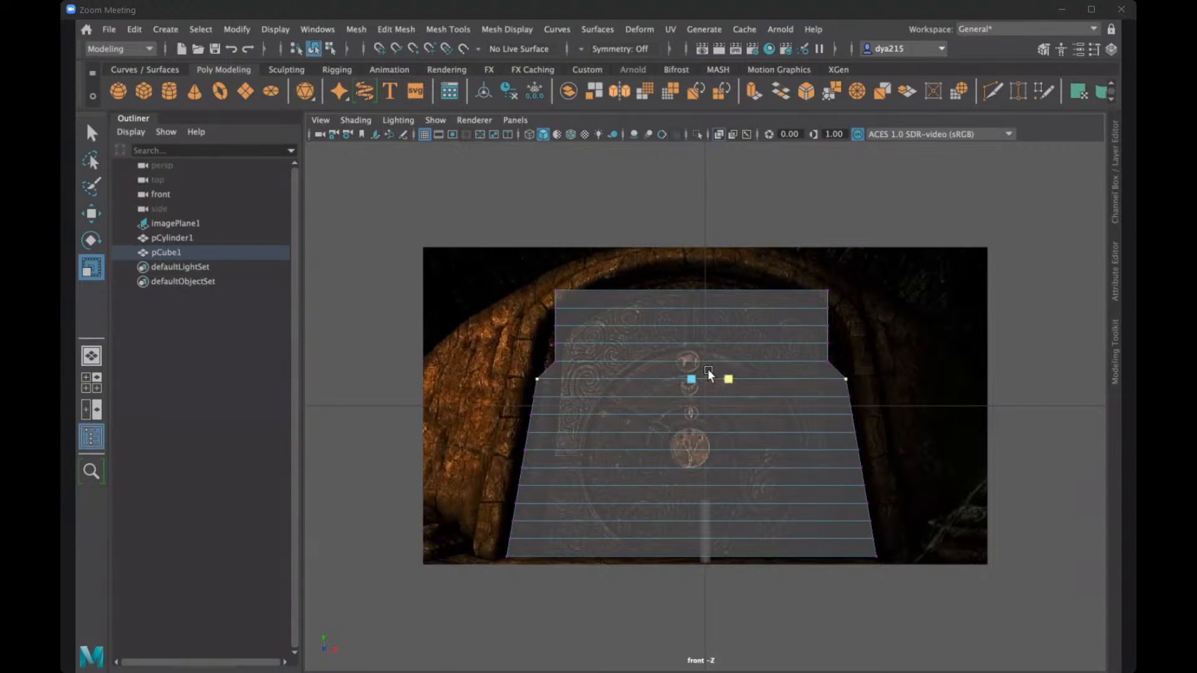
# - Widen the twelfth and thirteenth vertex rows from the bottom in X to match the upper sides of the door opening
pyautogui.moveTo(537, 354); pyautogui.dragTo(828, 361)
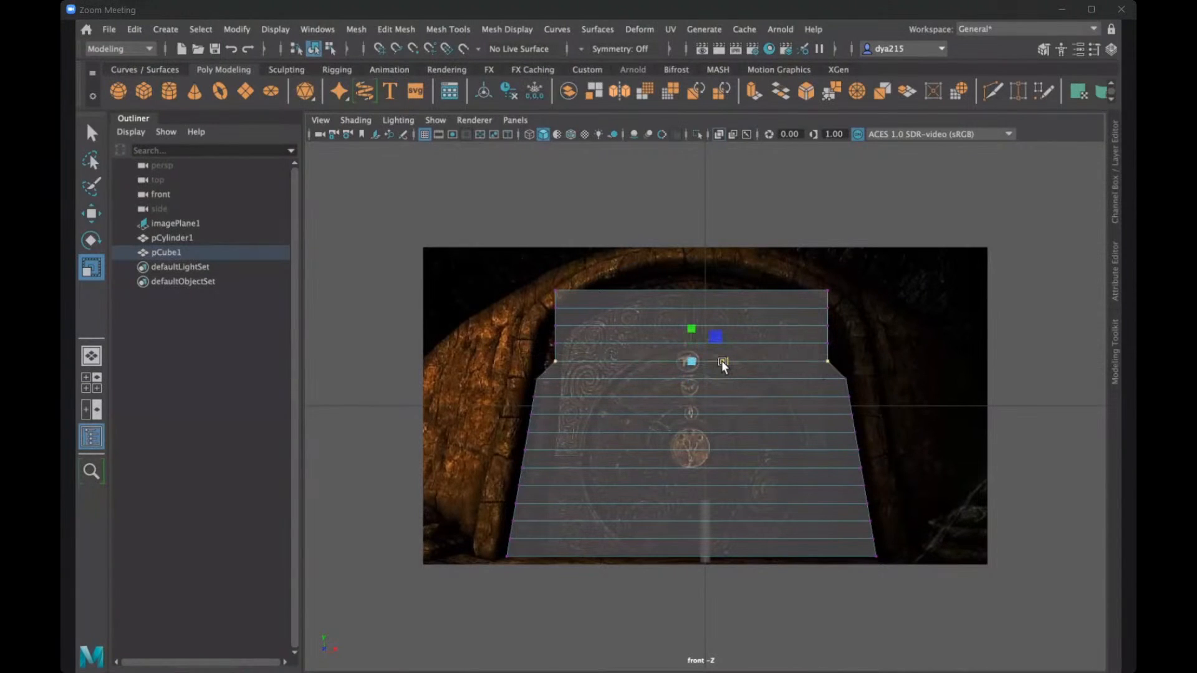
pyautogui.moveTo(722, 362); pyautogui.dragTo(725, 361)
pyautogui.moveTo(530, 334); pyautogui.dragTo(855, 349)
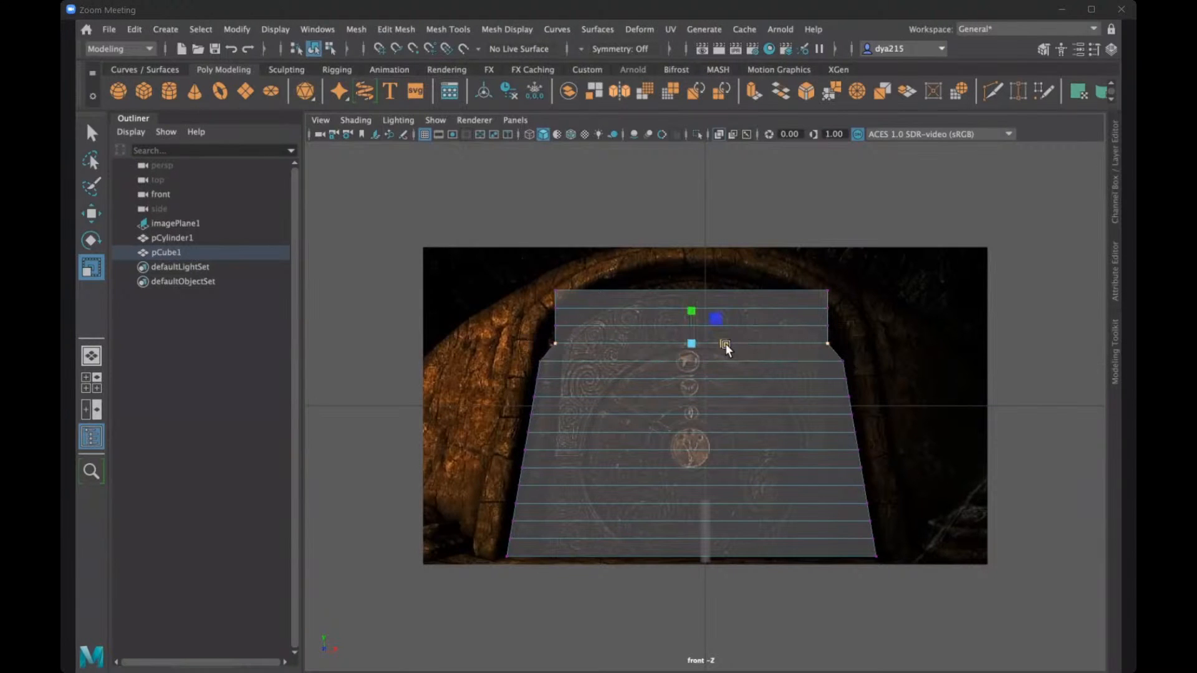
pyautogui.moveTo(724, 342); pyautogui.dragTo(725, 342)
# - Raise the top three vertex rows toward the arch, and narrow the second row from the top in X to fit its curve
pyautogui.moveTo(545, 287); pyautogui.dragTo(844, 332)
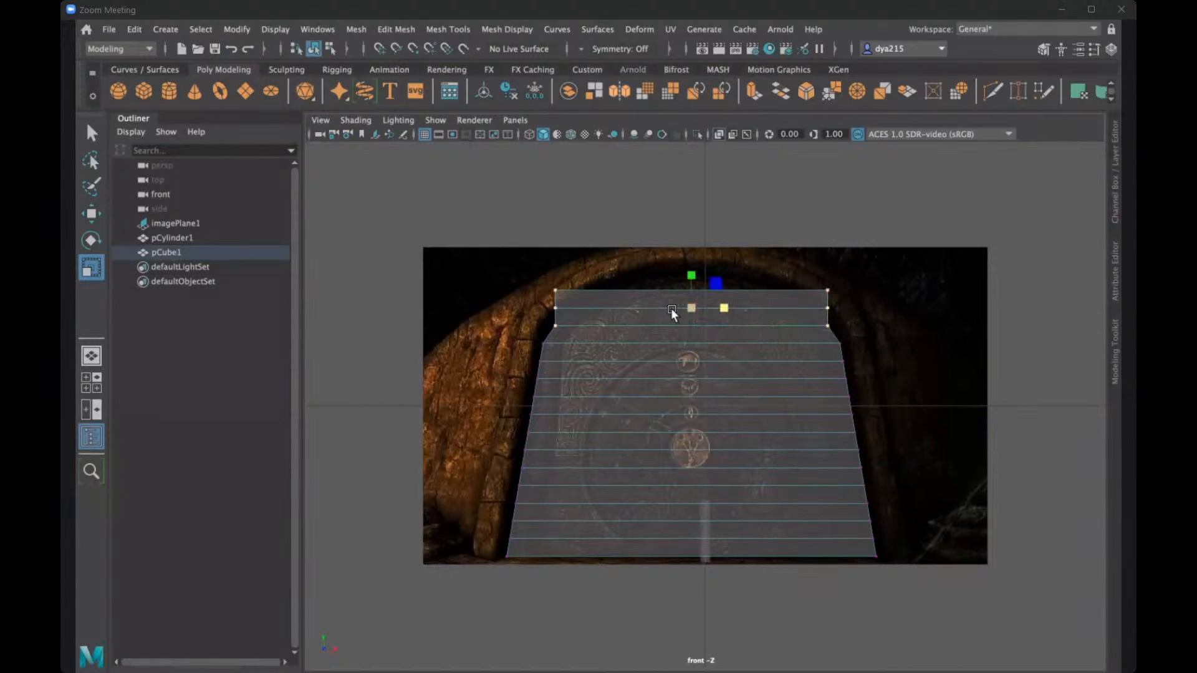
pyautogui.press('w')
pyautogui.moveTo(692, 270); pyautogui.dragTo(694, 253)
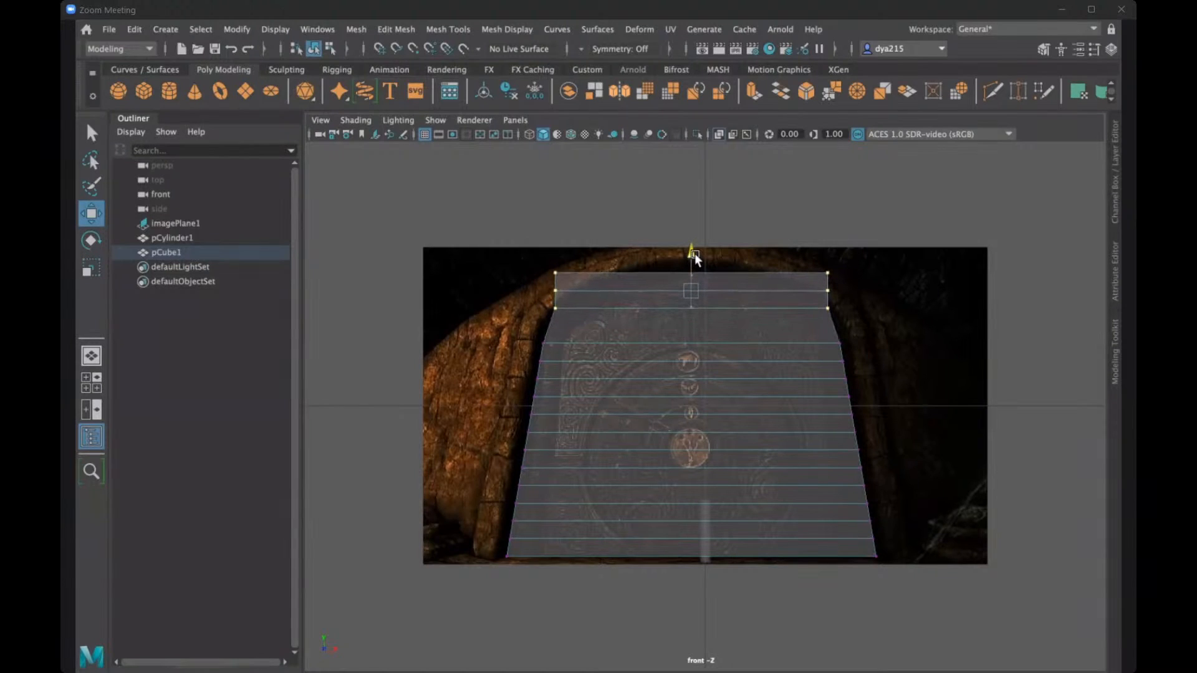
pyautogui.moveTo(527, 278); pyautogui.dragTo(847, 302)
pyautogui.press('r')
pyautogui.moveTo(721, 291); pyautogui.dragTo(712, 291)
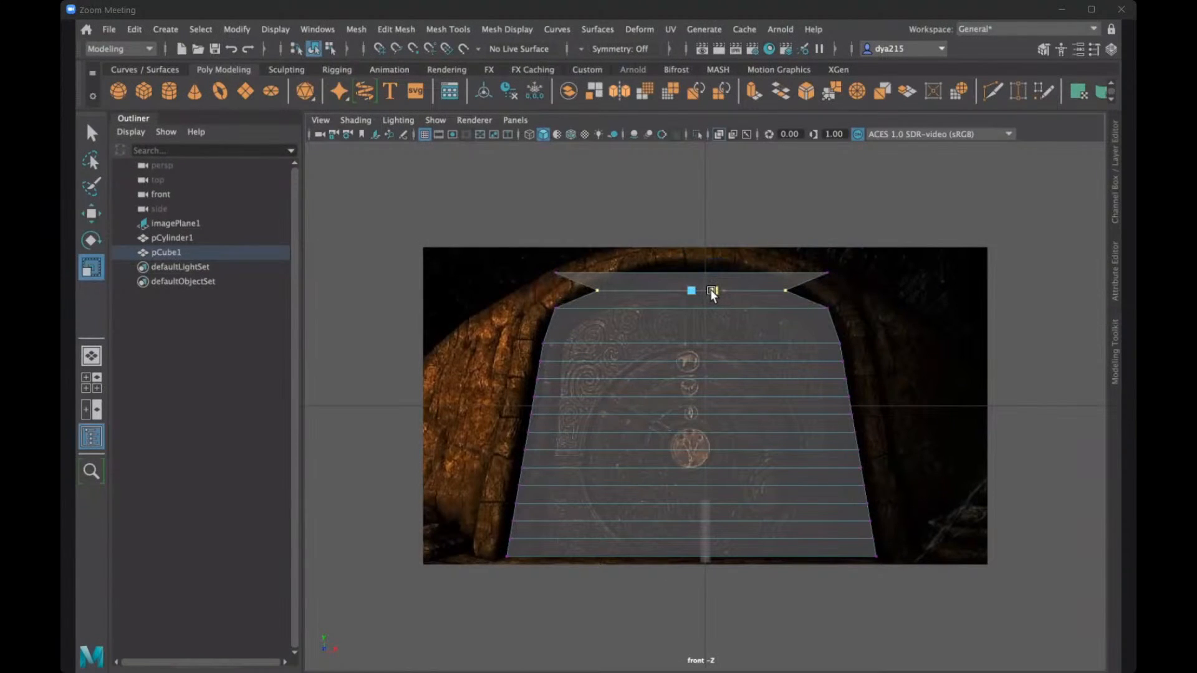
# - Narrow the topmost vertex row in X to form the arch's peak and raise it slightly
pyautogui.moveTo(507, 251); pyautogui.dragTo(846, 284)
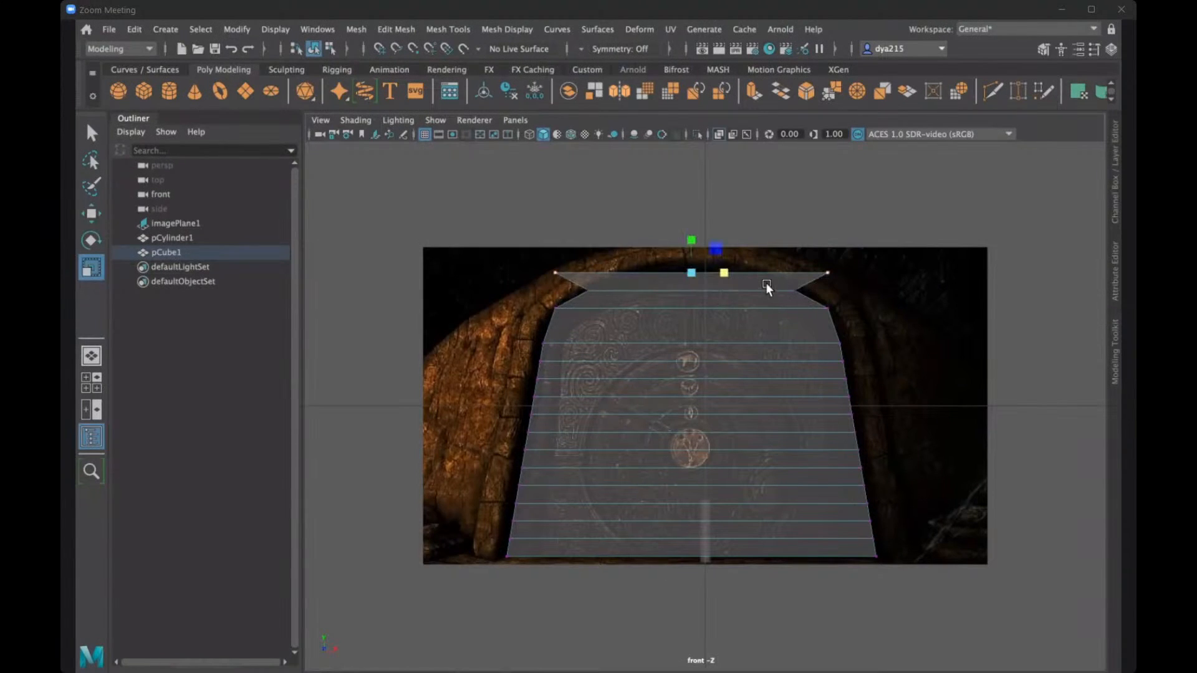
pyautogui.moveTo(722, 274); pyautogui.dragTo(696, 274)
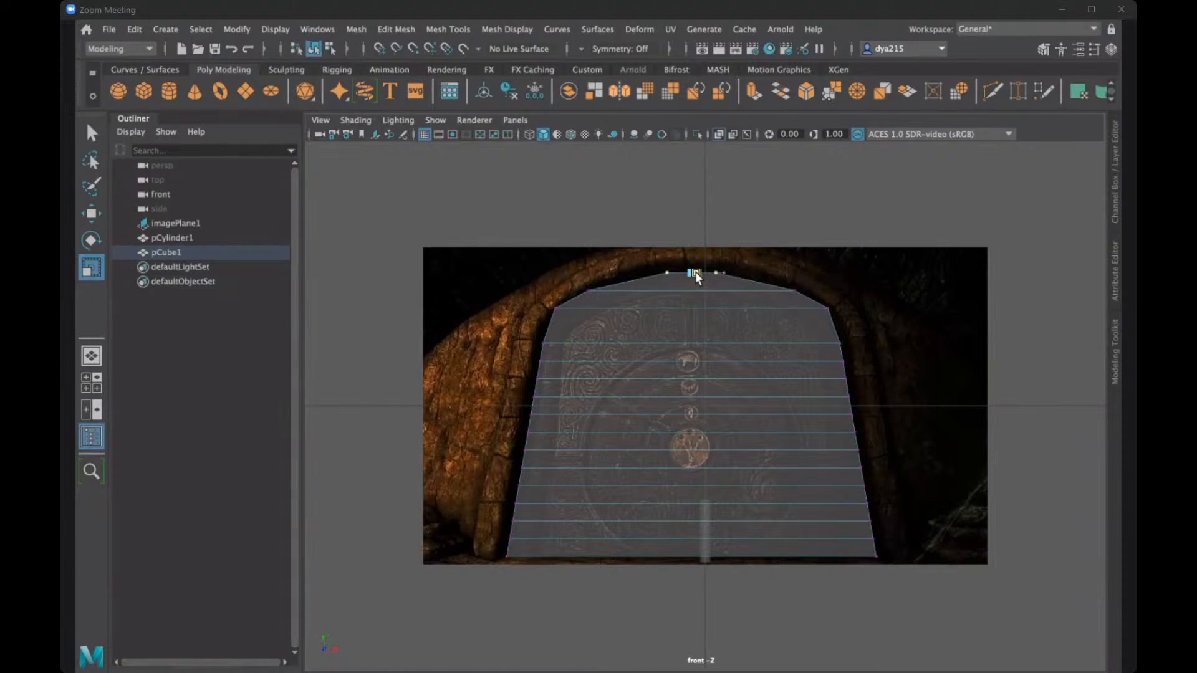
pyautogui.press('w')
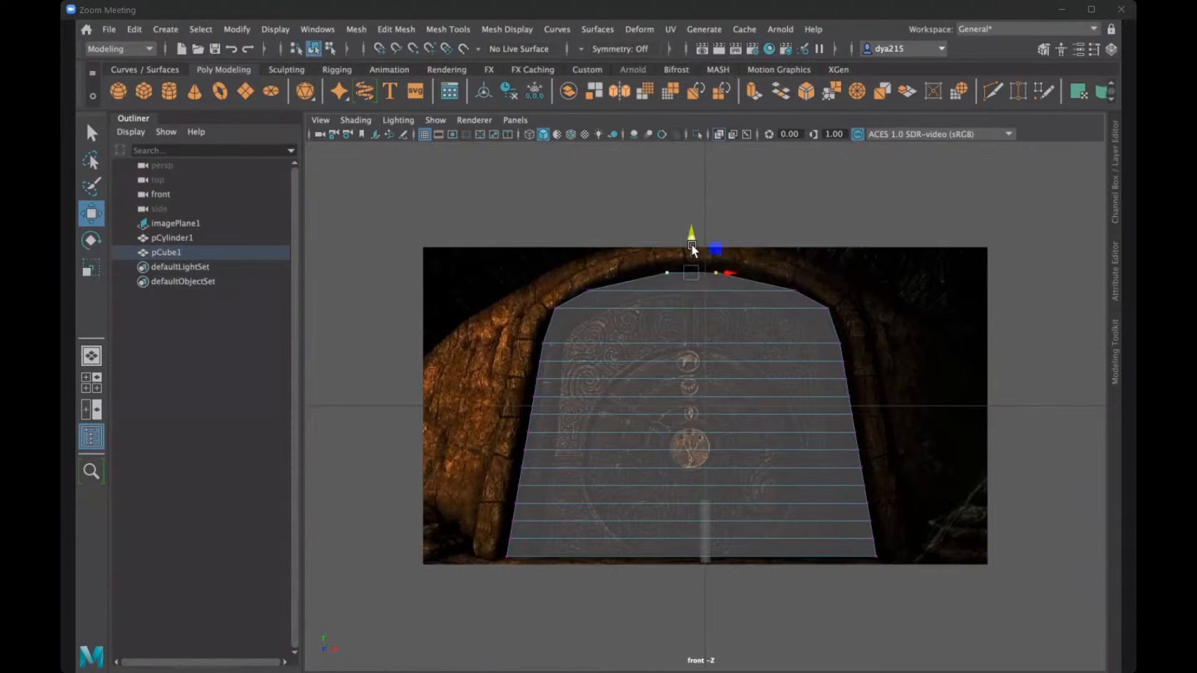
pyautogui.moveTo(690, 244); pyautogui.dragTo(693, 238)
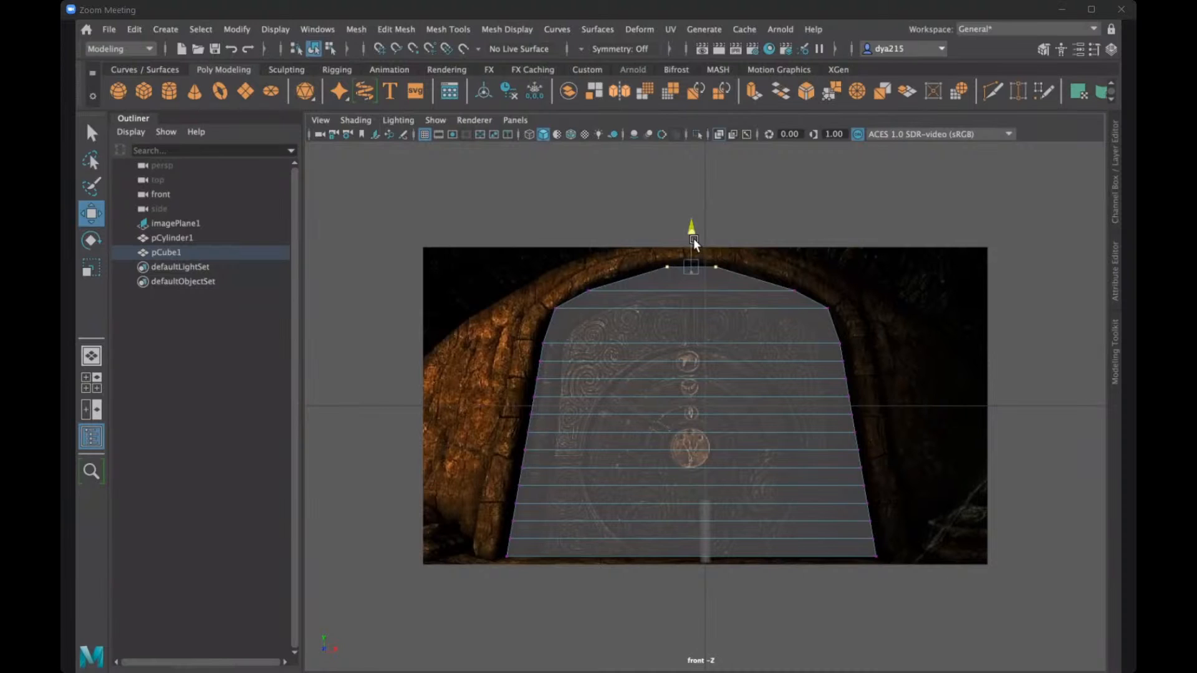
pyautogui.moveTo(693, 238); pyautogui.dragTo(694, 236)
# - Inspect the door shape in the perspective view with smooth mesh preview, and return to the unsmoothed display
pyautogui.press('space')
pyautogui.press('space')
pyautogui.keyDown('alt'); pyautogui.moveTo(801, 355); pyautogui.dragTo(450, 405); pyautogui.keyUp('alt')
pyautogui.moveTo(706, 410)
pyautogui.keyDown('alt'); pyautogui.mouseDown()
pyautogui.moveTo(694, 406)
pyautogui.moveTo(737, 419)
pyautogui.moveTo(694, 401)
pyautogui.mouseUp(); pyautogui.keyUp('alt')
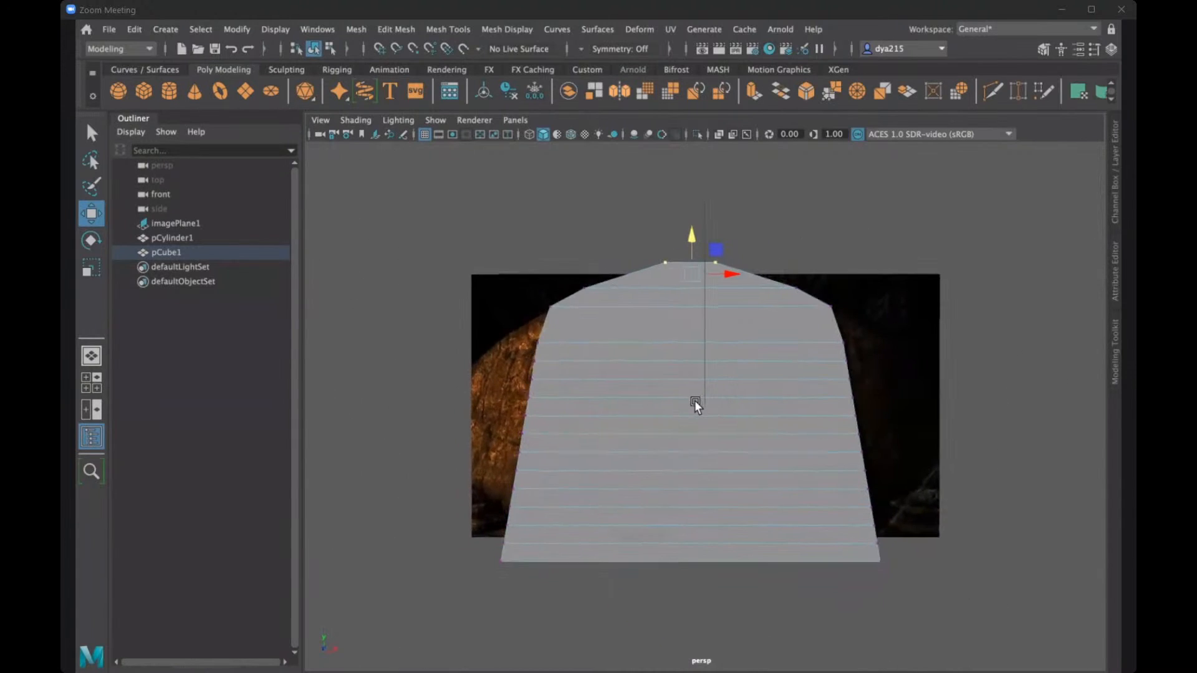
pyautogui.press('3')
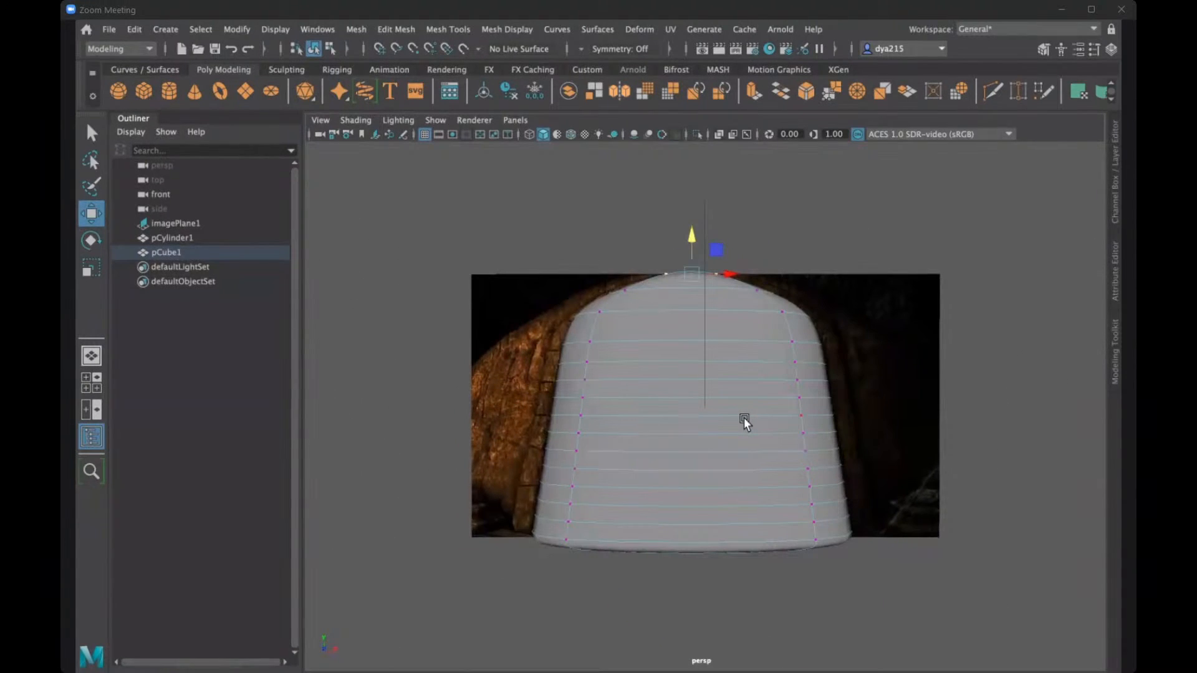
pyautogui.press('1')
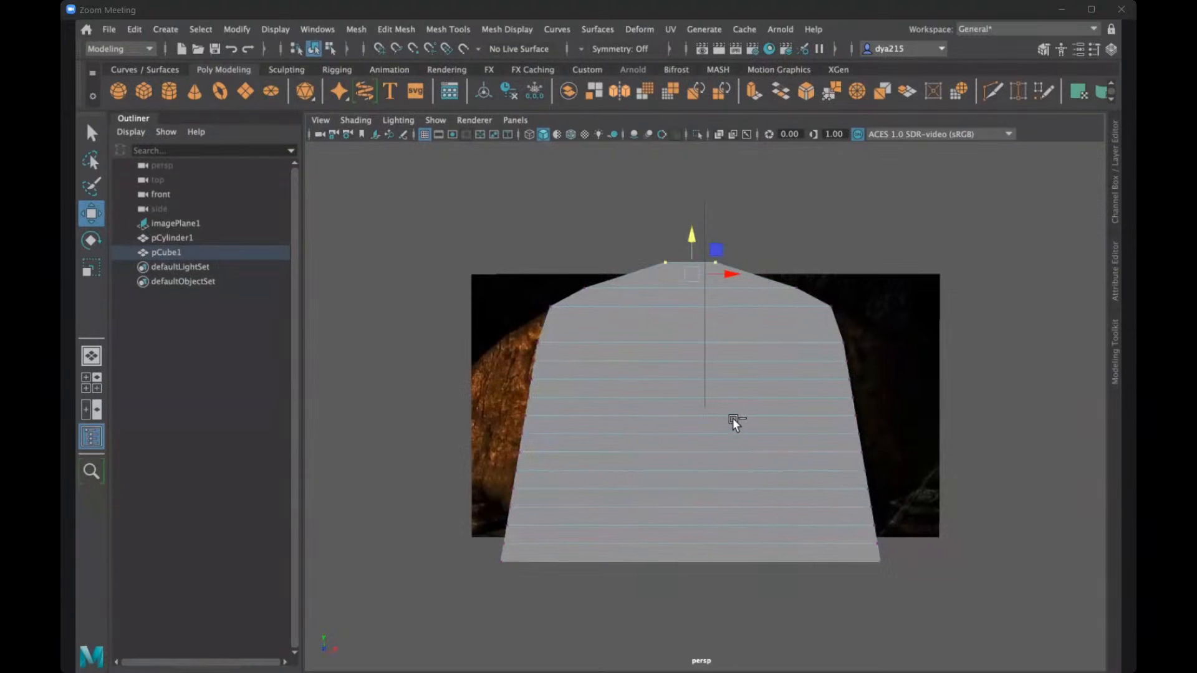
# - Try scaling the whole door thinner along its depth in object mode
pyautogui.keyDown('alt'); pyautogui.moveTo(732, 417); pyautogui.dragTo(664, 372); pyautogui.keyUp('alt')
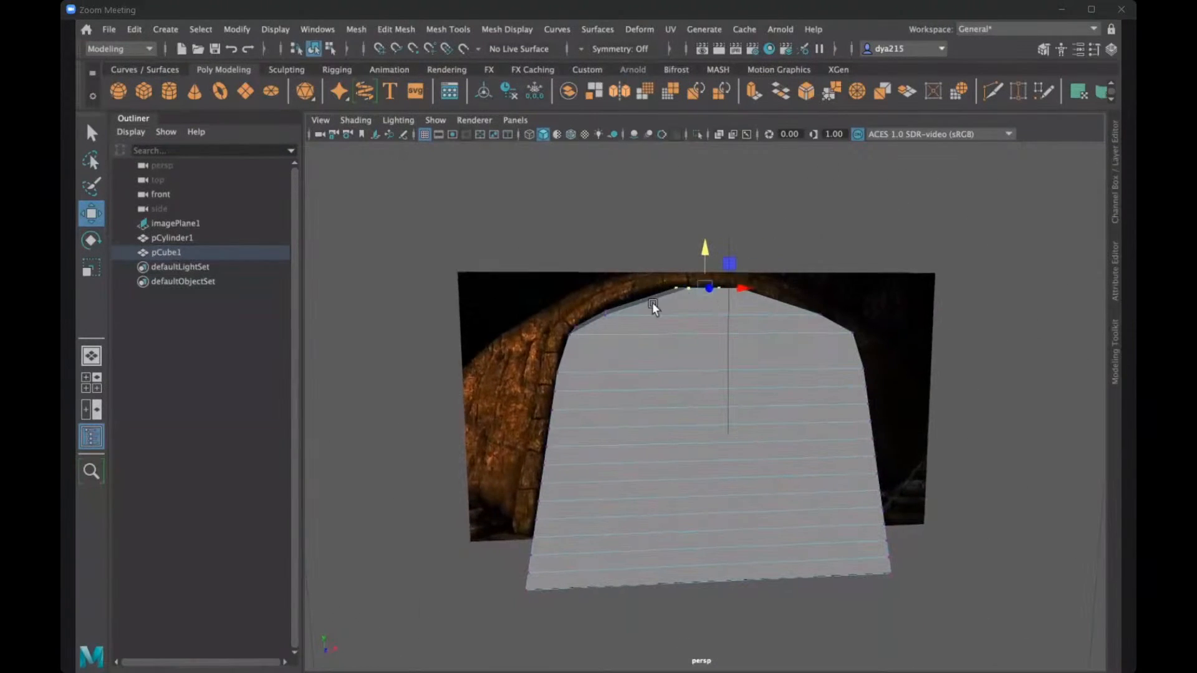
pyautogui.keyDown('alt'); pyautogui.moveTo(659, 356); pyautogui.dragTo(751, 354); pyautogui.keyUp('alt')
pyautogui.moveTo(750, 354); pyautogui.dragTo(863, 305, button='right')
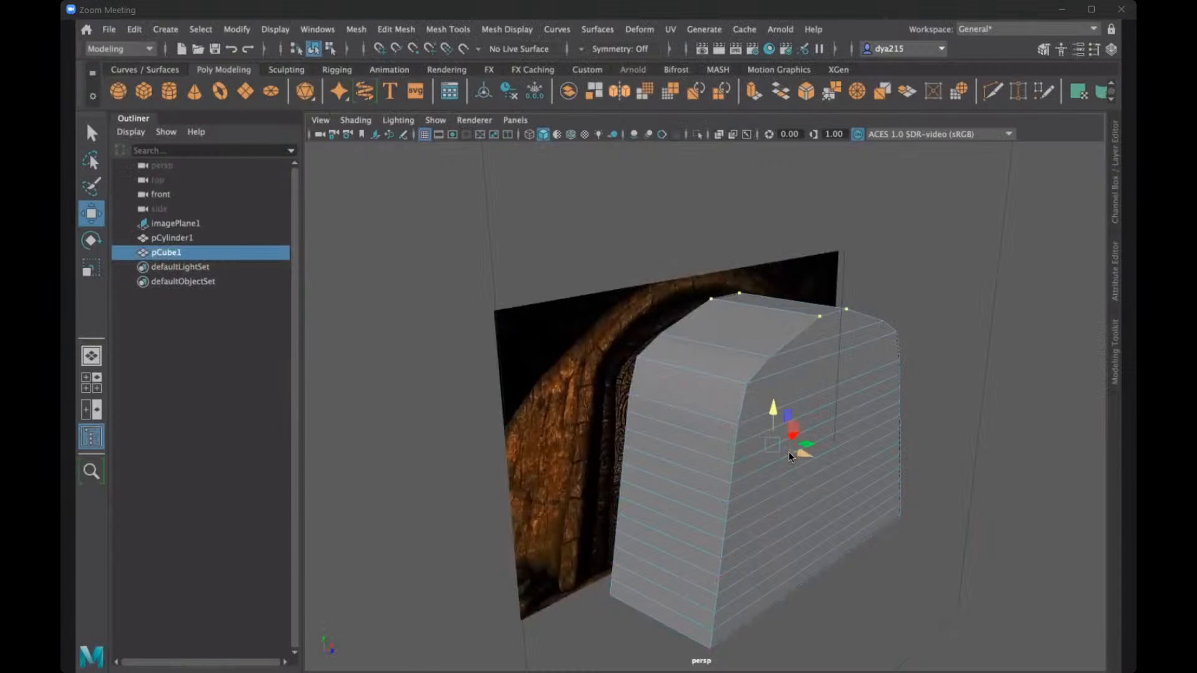
pyautogui.press('r')
pyautogui.moveTo(798, 455); pyautogui.dragTo(775, 350)
pyautogui.scroll(3, 814, 330)
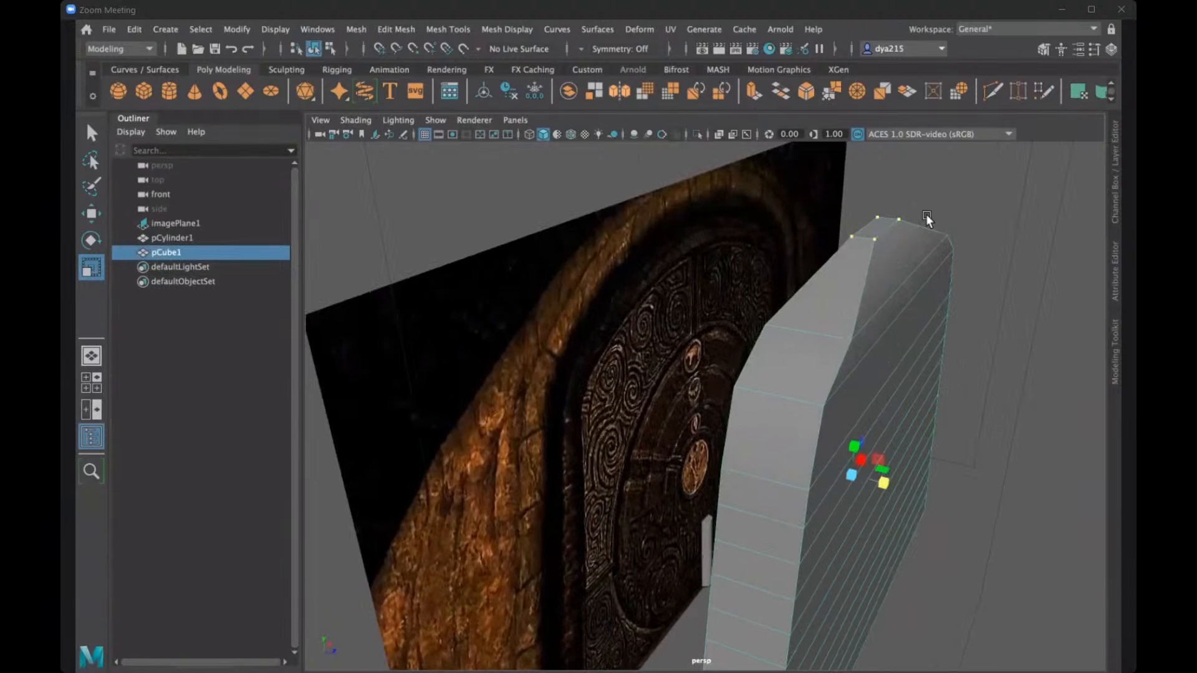
# - Undo the depth scaling and the raising and narrowing of the topmost vertex row
pyautogui.keyDown('alt'); pyautogui.moveTo(854, 264); pyautogui.dragTo(875, 279); pyautogui.keyUp('alt')
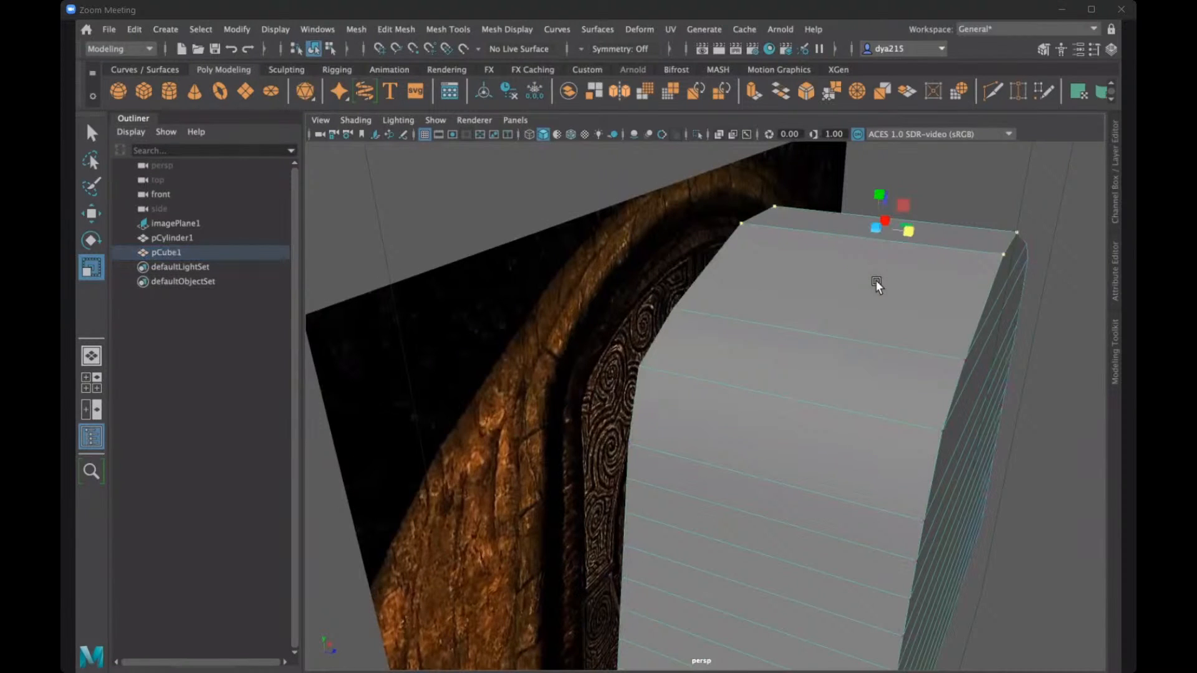
pyautogui.keyDown('alt'); pyautogui.moveTo(865, 334); pyautogui.dragTo(928, 425); pyautogui.keyUp('alt')
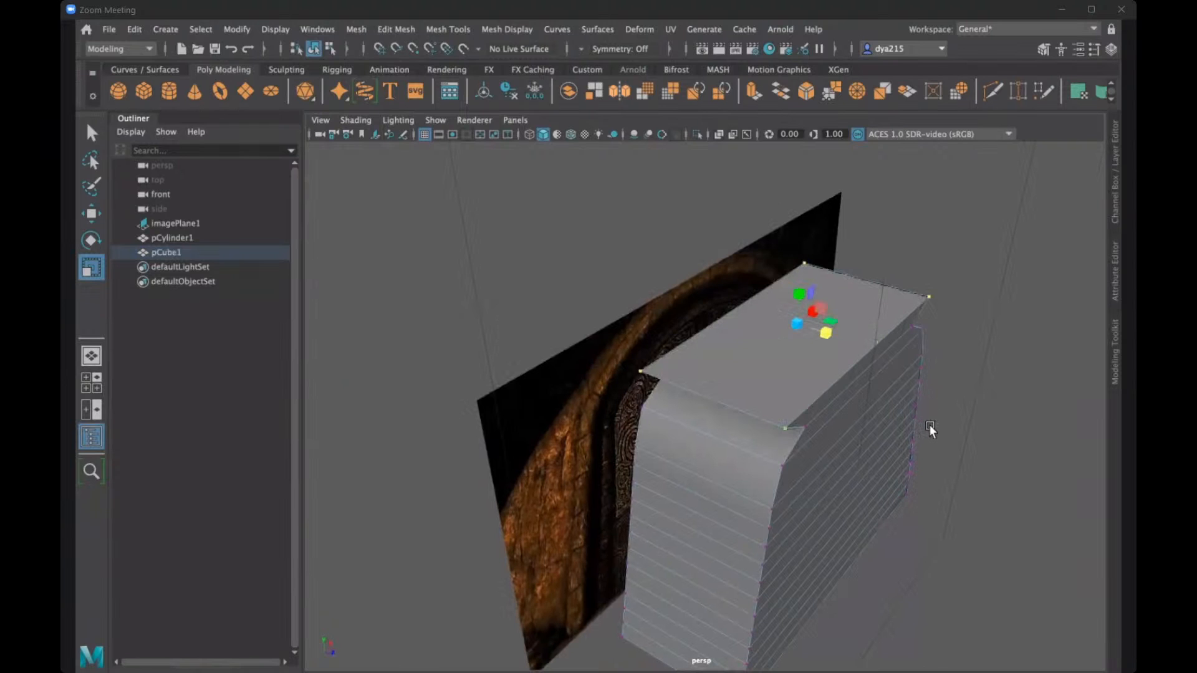
pyautogui.keyDown('alt'); pyautogui.moveTo(877, 405); pyautogui.dragTo(870, 403); pyautogui.keyUp('alt')
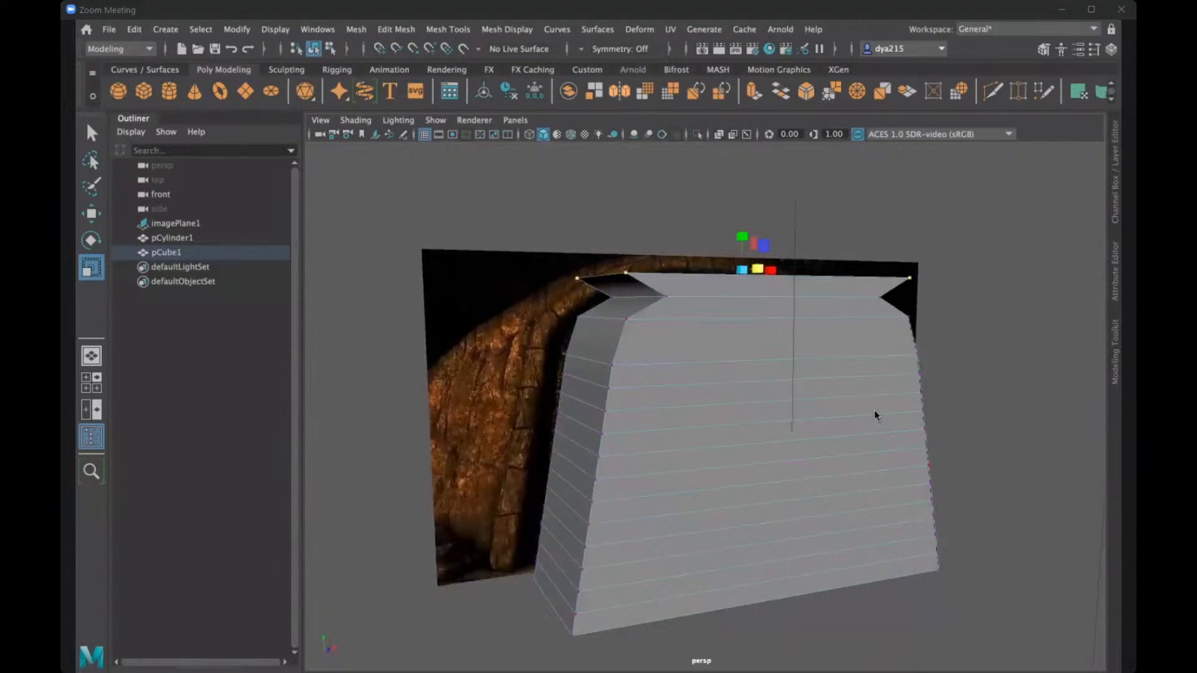
pyautogui.moveTo(874, 410); pyautogui.dragTo(827, 410, button='right')
# - In the front view, narrow the topmost vertex row in X again and raise it to the arch's peak
pyautogui.press('space')
pyautogui.press('space')
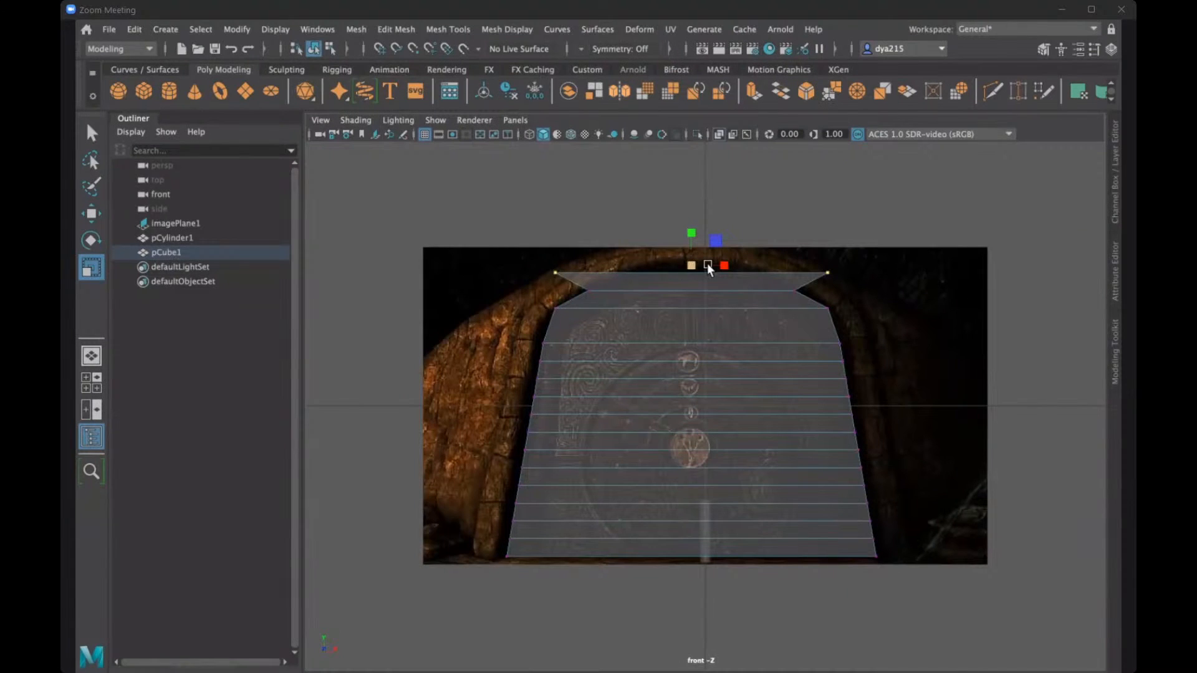
pyautogui.moveTo(723, 264); pyautogui.dragTo(700, 265)
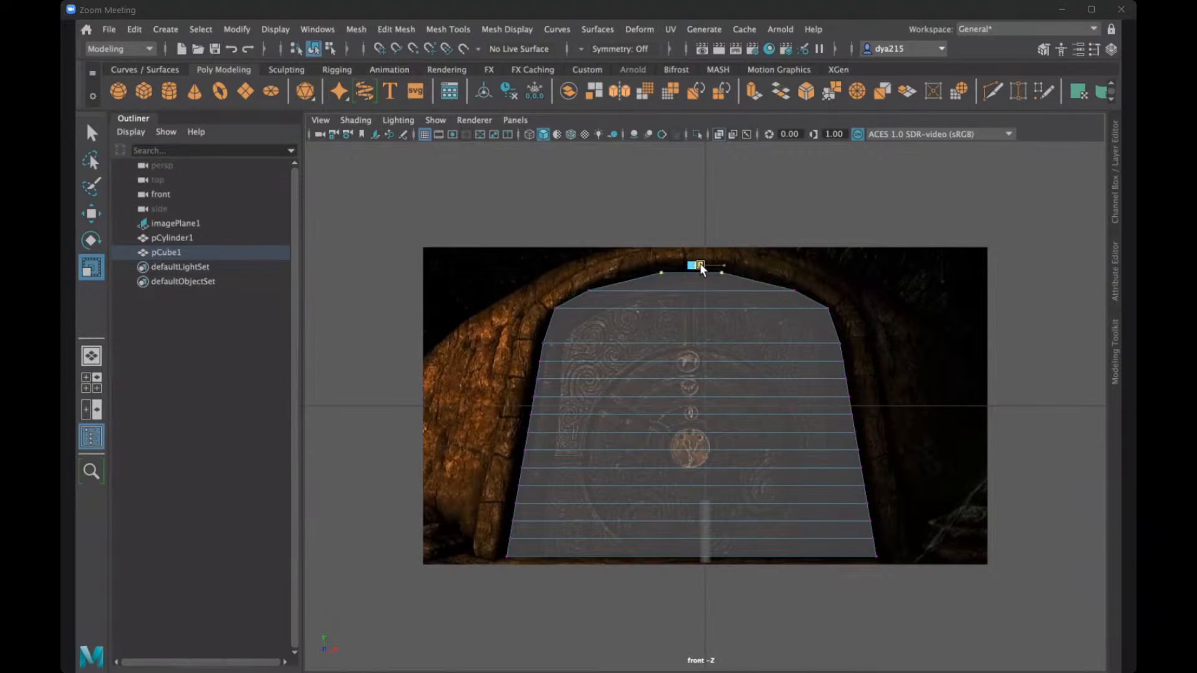
pyautogui.press('w')
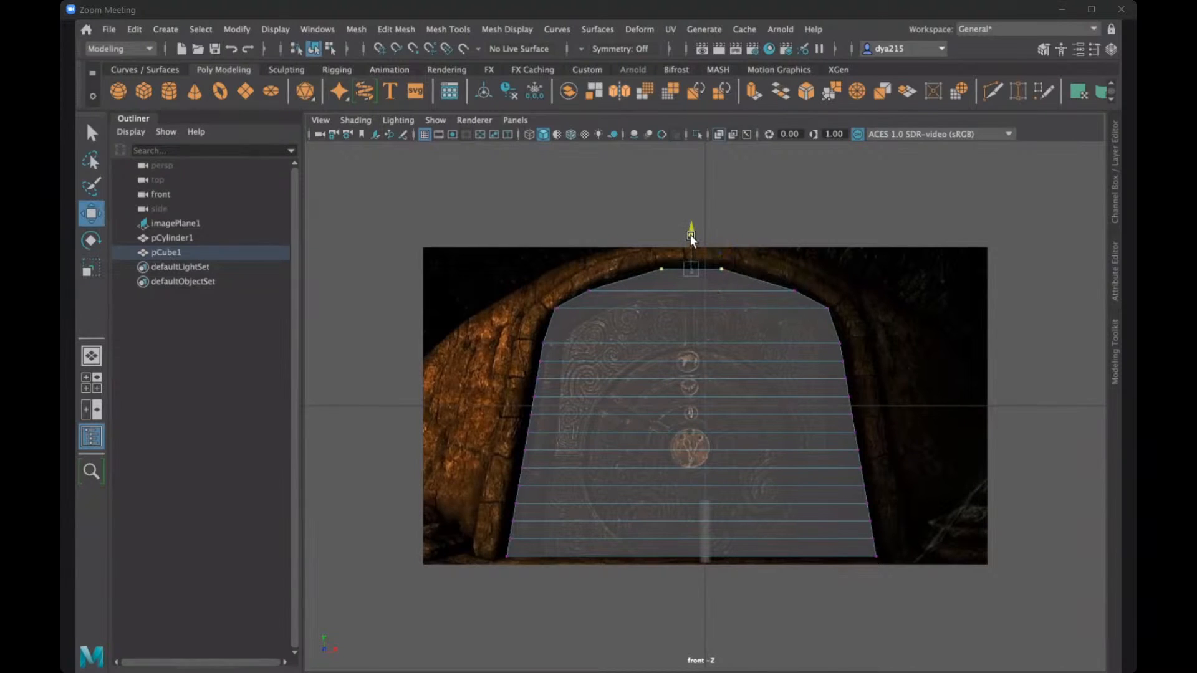
pyautogui.moveTo(691, 241); pyautogui.dragTo(690, 235)
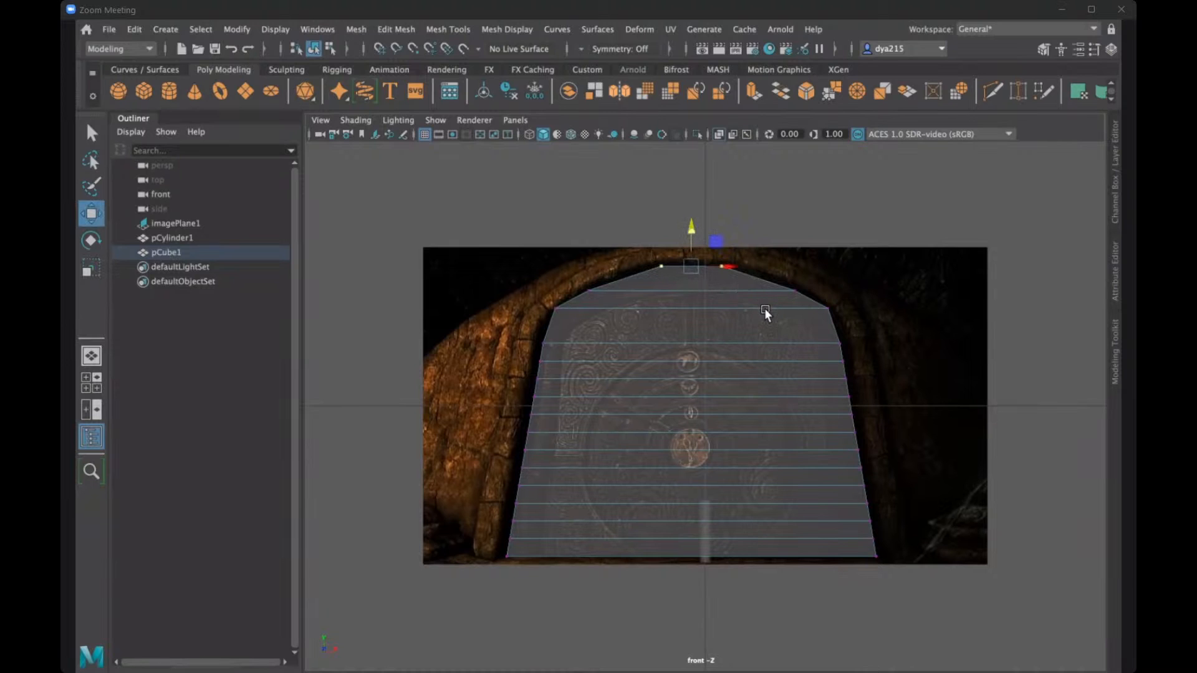
# - In the perspective view, scale the whole door along its depth into a thin slab and deselect it
pyautogui.press('space')
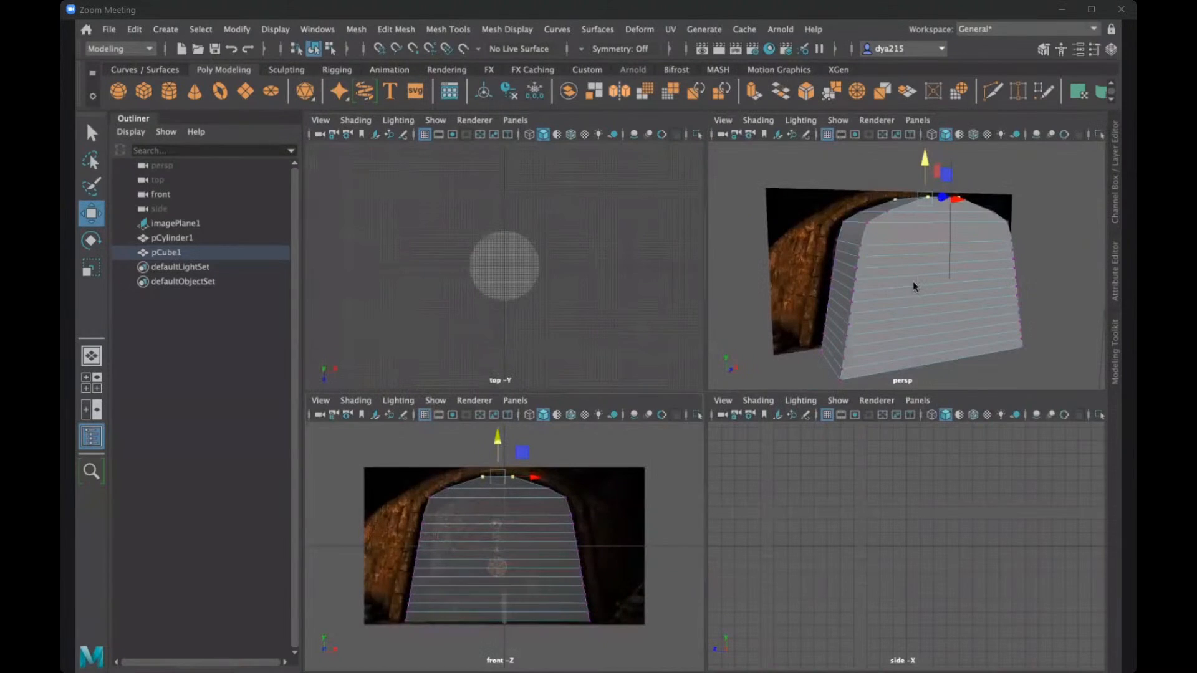
pyautogui.press('space')
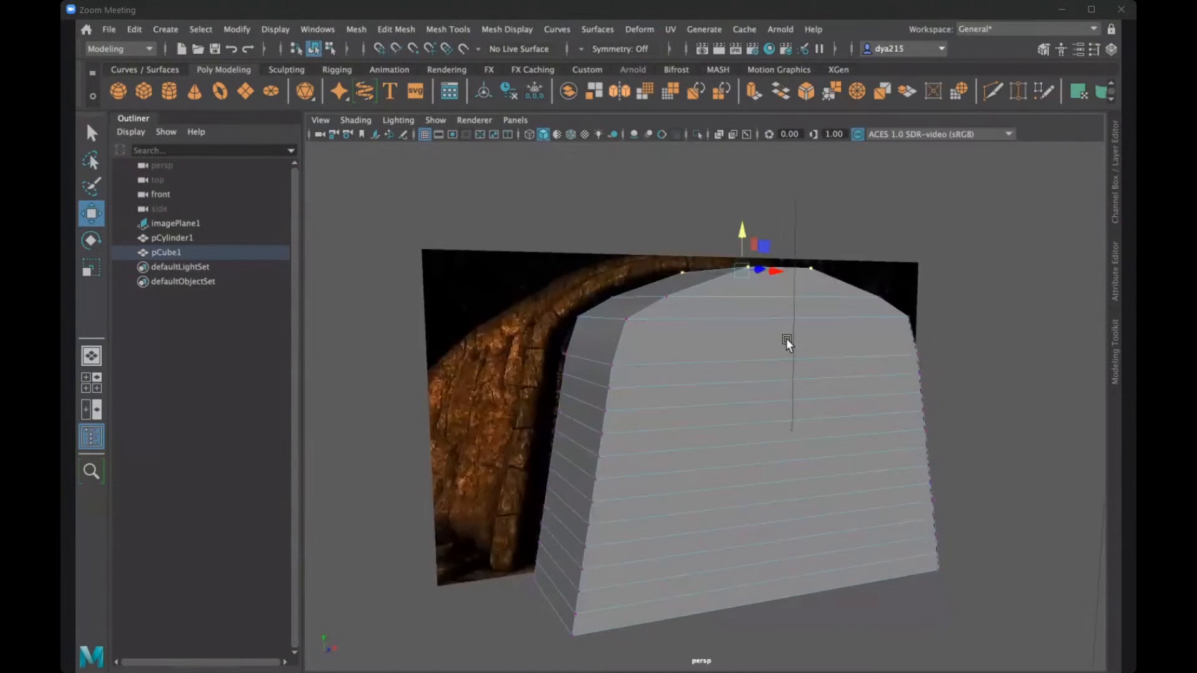
pyautogui.keyDown('alt'); pyautogui.moveTo(799, 387); pyautogui.dragTo(783, 418); pyautogui.keyUp('alt')
pyautogui.moveTo(783, 417); pyautogui.dragTo(822, 411, button='right')
pyautogui.press('r')
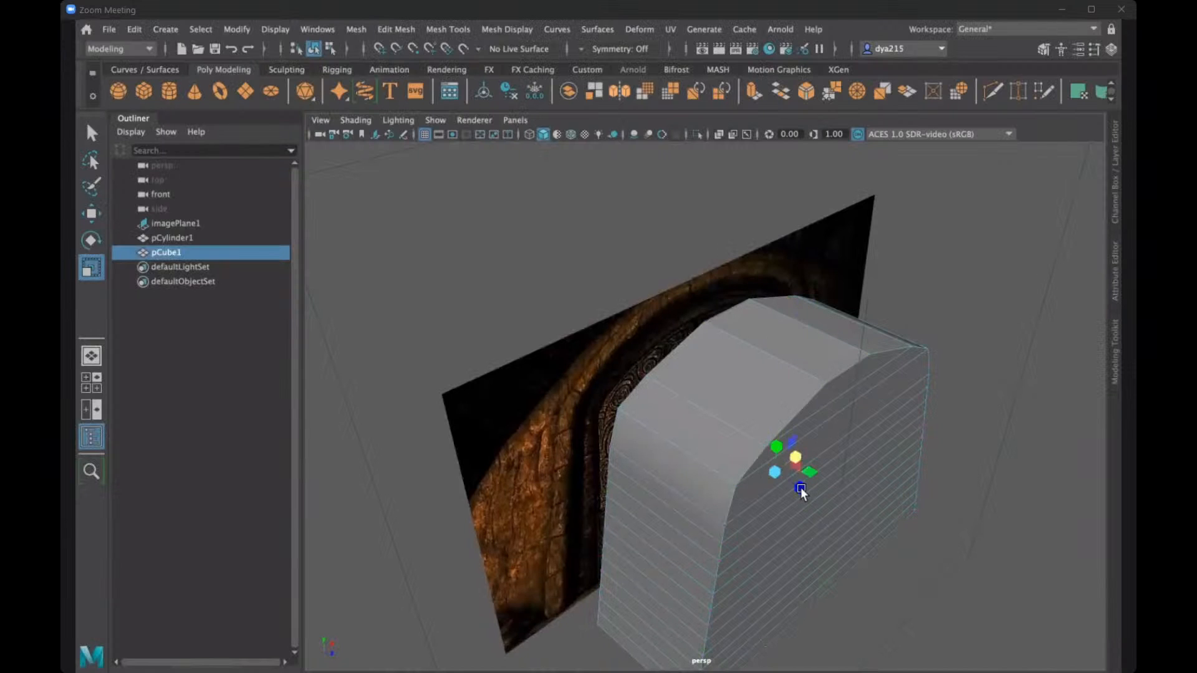
pyautogui.moveTo(791, 481); pyautogui.dragTo(778, 472)
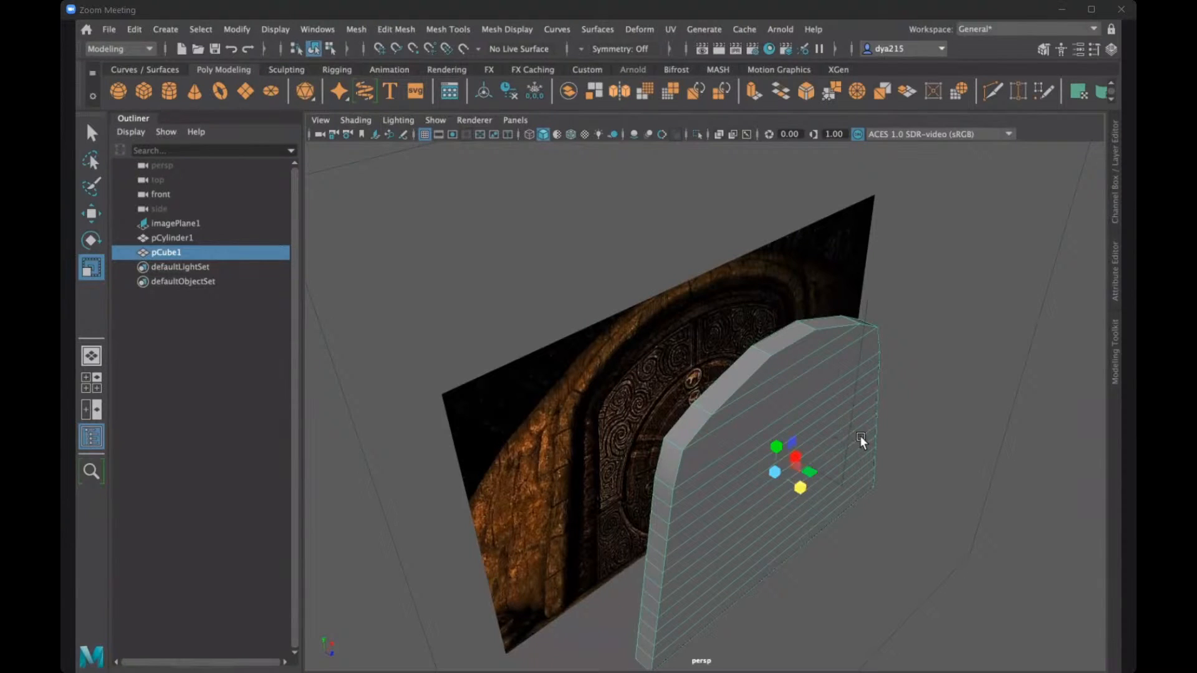
pyautogui.moveTo(806, 391)
pyautogui.keyDown('alt'); pyautogui.mouseDown()
pyautogui.moveTo(756, 379)
pyautogui.moveTo(825, 390)
pyautogui.moveTo(755, 383)
pyautogui.moveTo(902, 395)
pyautogui.moveTo(721, 395)
pyautogui.moveTo(783, 397)
pyautogui.mouseUp(); pyautogui.keyUp('alt')
pyautogui.click(850, 198)
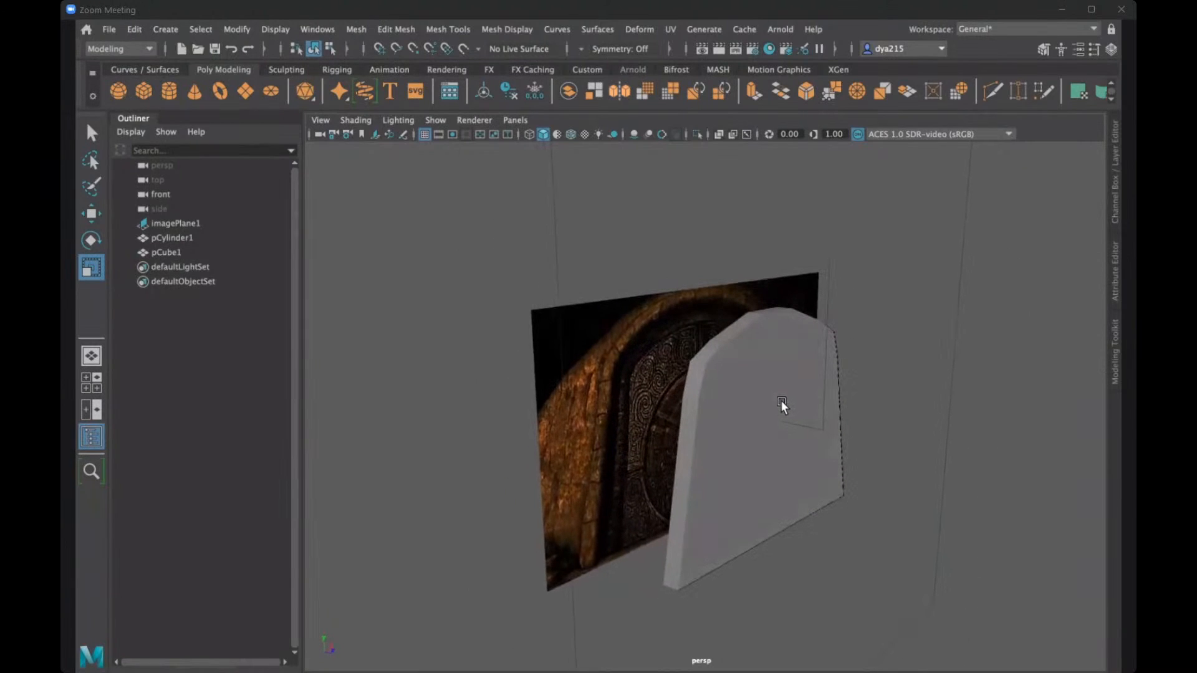
# - Move the whole door slab along X to stand beside the reference image, clear of the carved door
pyautogui.click(753, 398)
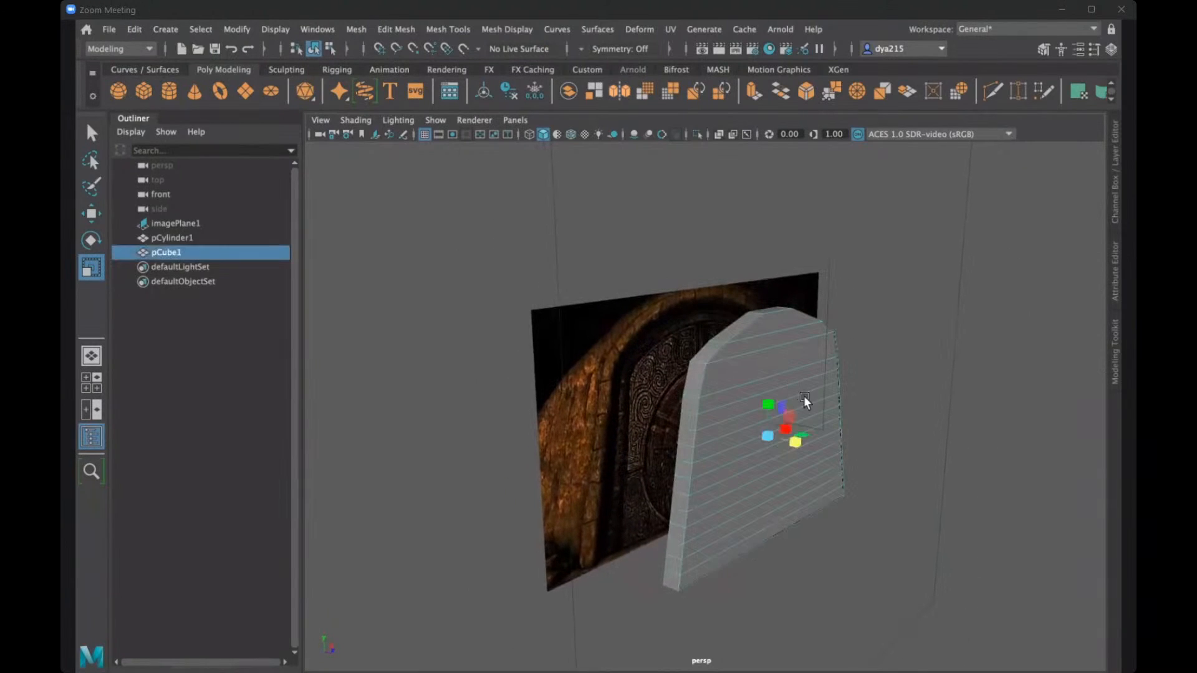
pyautogui.press('w')
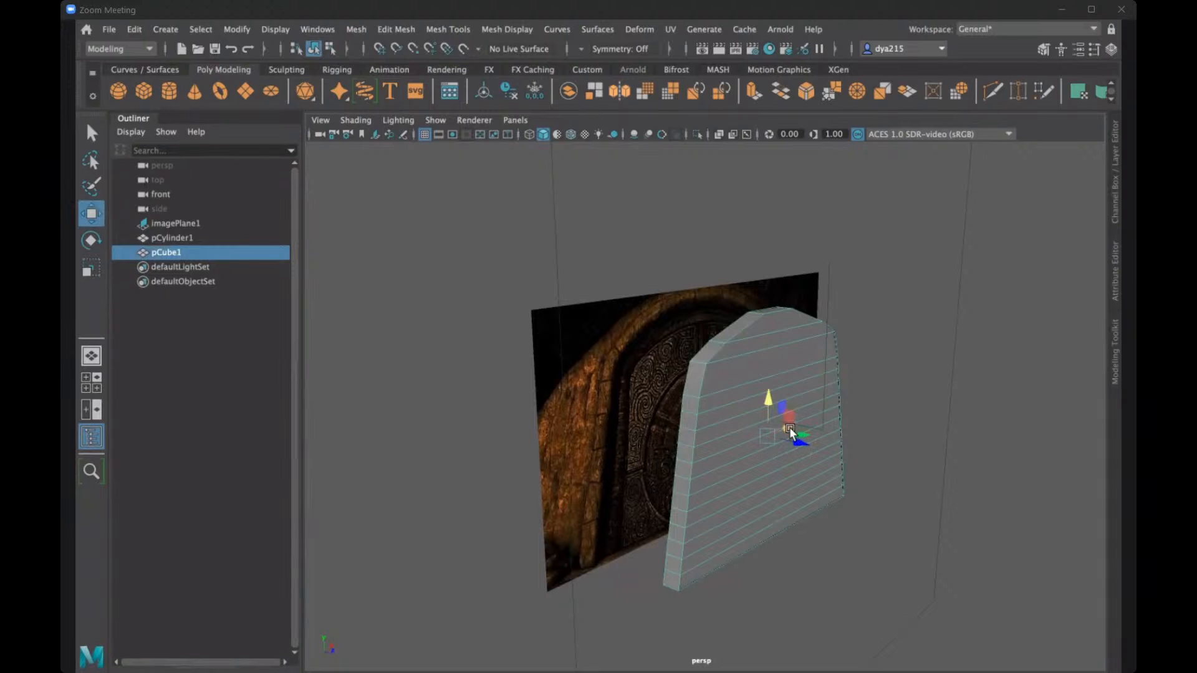
pyautogui.moveTo(789, 428); pyautogui.dragTo(430, 554)
pyautogui.keyDown('alt'); pyautogui.moveTo(662, 498); pyautogui.dragTo(643, 500); pyautogui.keyUp('alt')
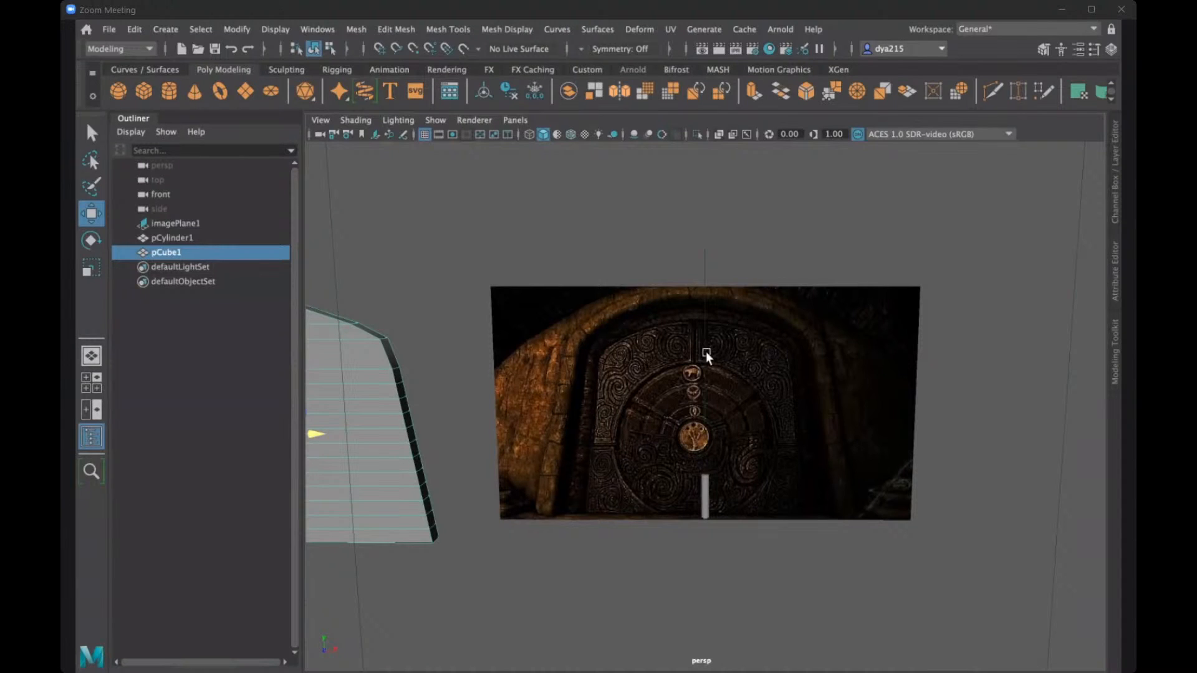
pyautogui.scroll(-3, 690, 379)
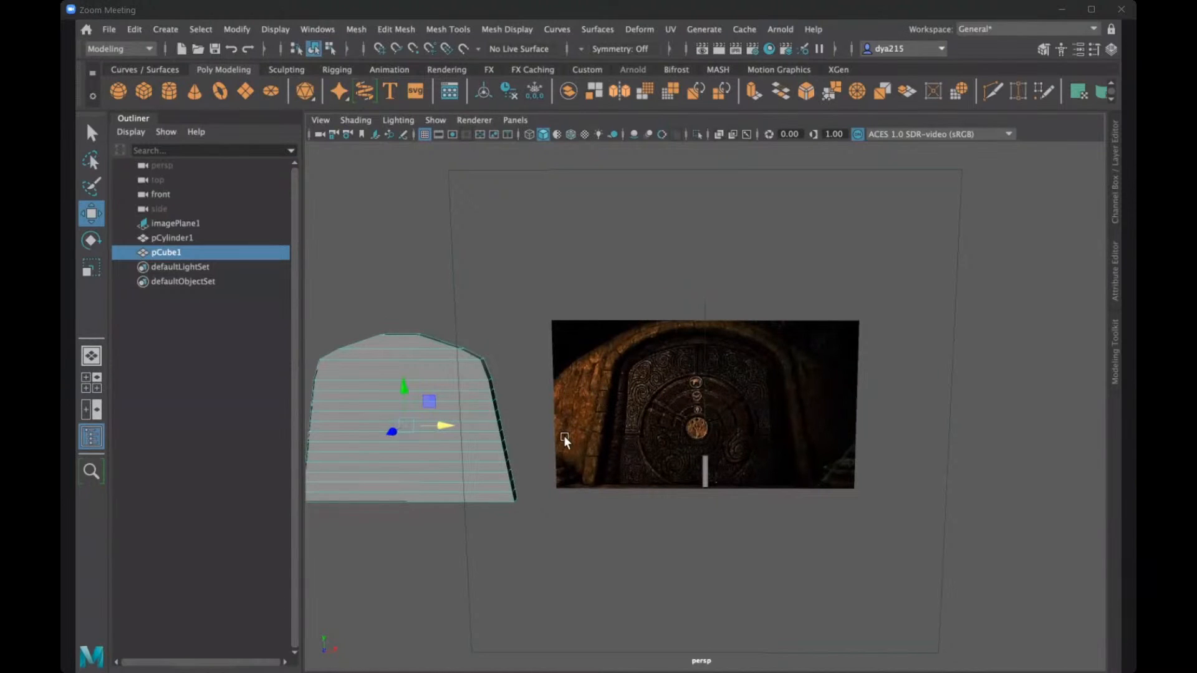
pyautogui.moveTo(570, 416)
pyautogui.keyDown('alt'); pyautogui.mouseDown()
pyautogui.moveTo(589, 421)
pyautogui.moveTo(578, 417)
pyautogui.mouseUp(); pyautogui.keyUp('alt')
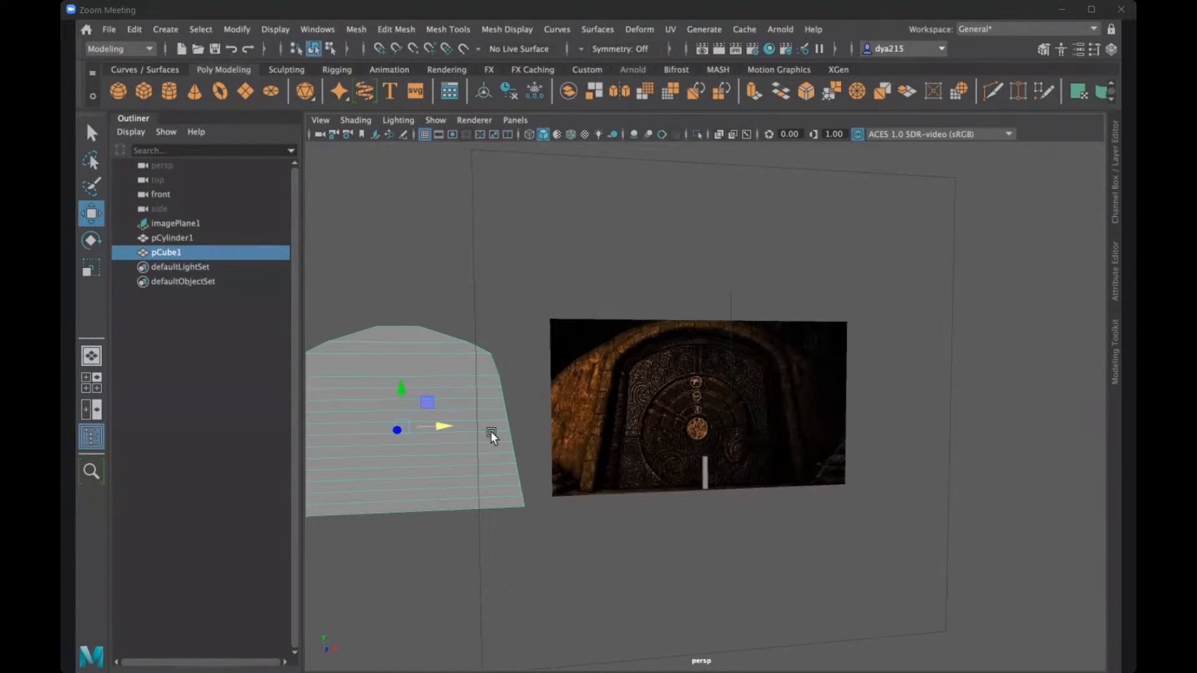
# - Create a polygon cylinder at the origin and scale it uniformly to about 672
pyautogui.moveTo(412, 424); pyautogui.dragTo(441, 424)
pyautogui.moveTo(420, 390)
pyautogui.keyDown('alt'); pyautogui.mouseDown()
pyautogui.moveTo(460, 376)
pyautogui.moveTo(416, 368)
pyautogui.mouseUp(); pyautogui.keyUp('alt')
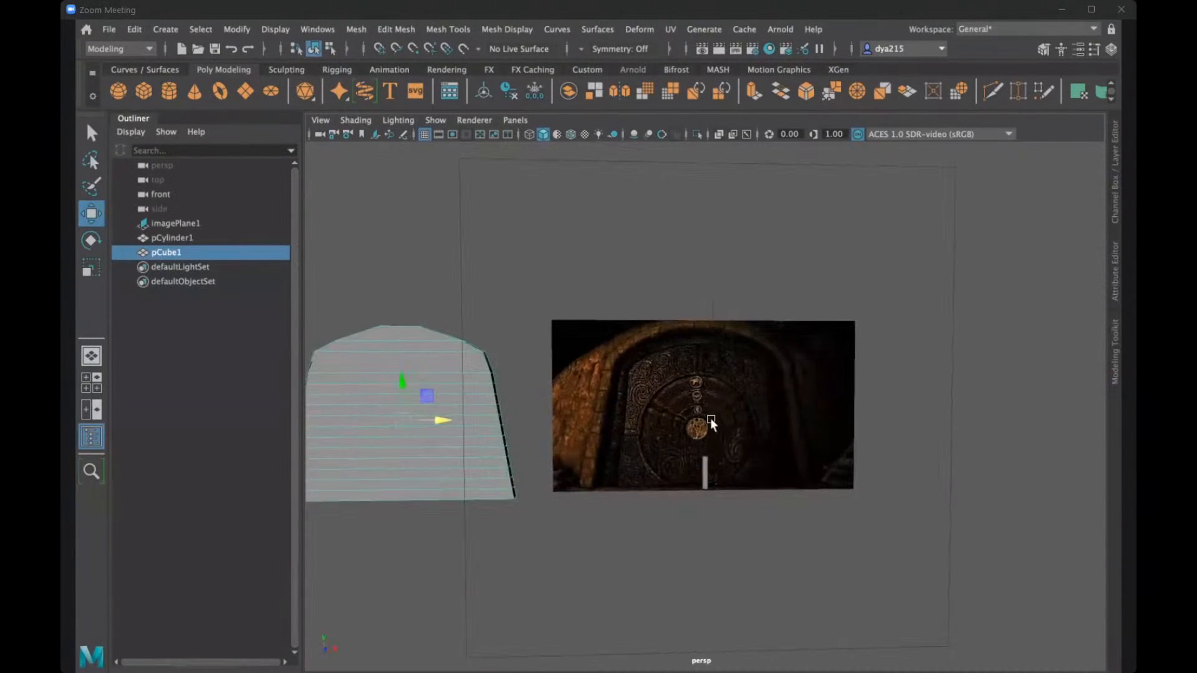
pyautogui.click(167, 91)
pyautogui.press('r')
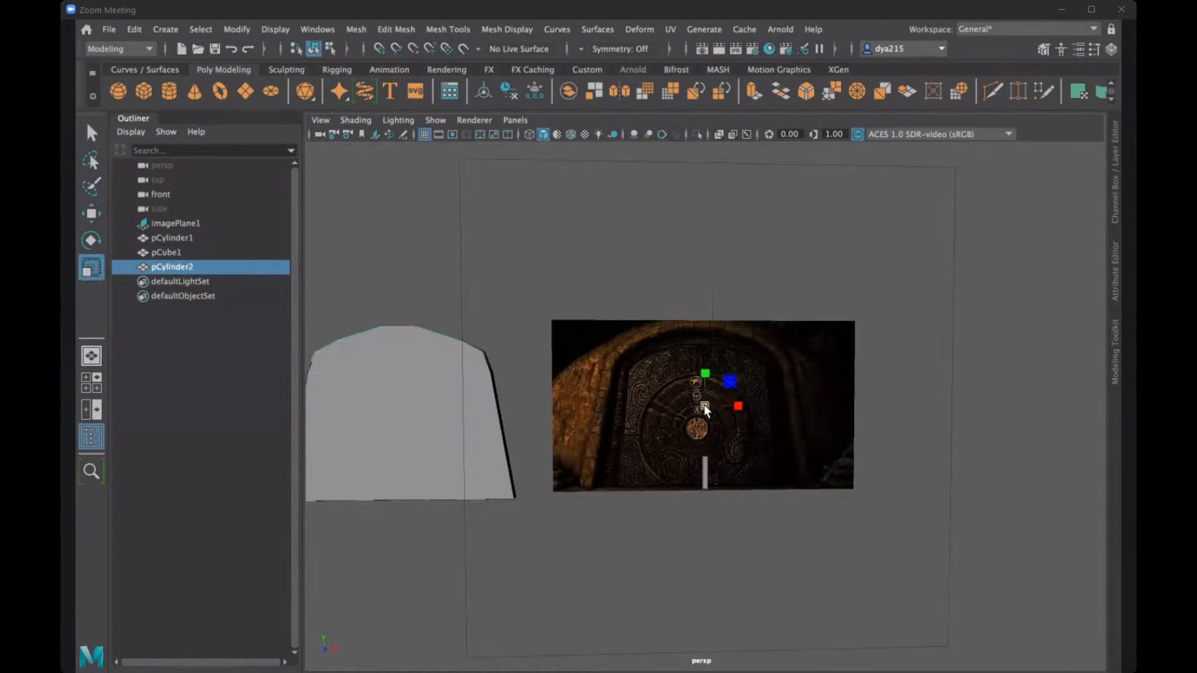
pyautogui.moveTo(704, 405); pyautogui.dragTo(816, 394)
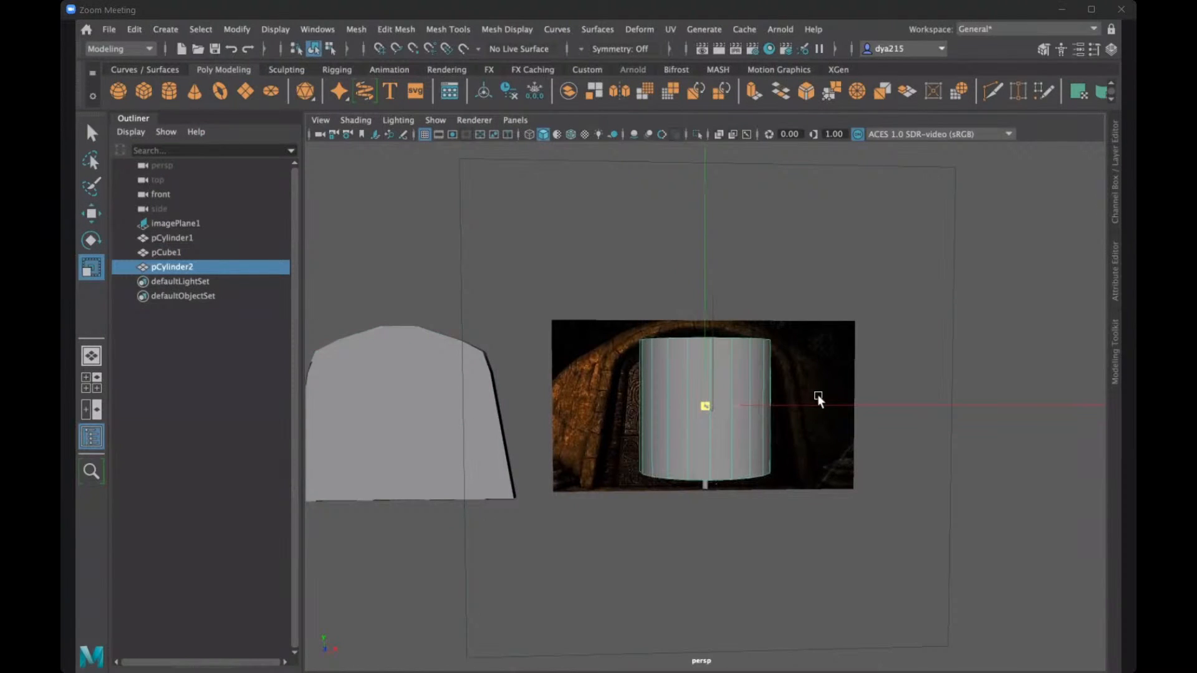
# - Rotate the new cylinder so its flat cap faces the front, with Rotate X set to exactly 90
pyautogui.press('e')
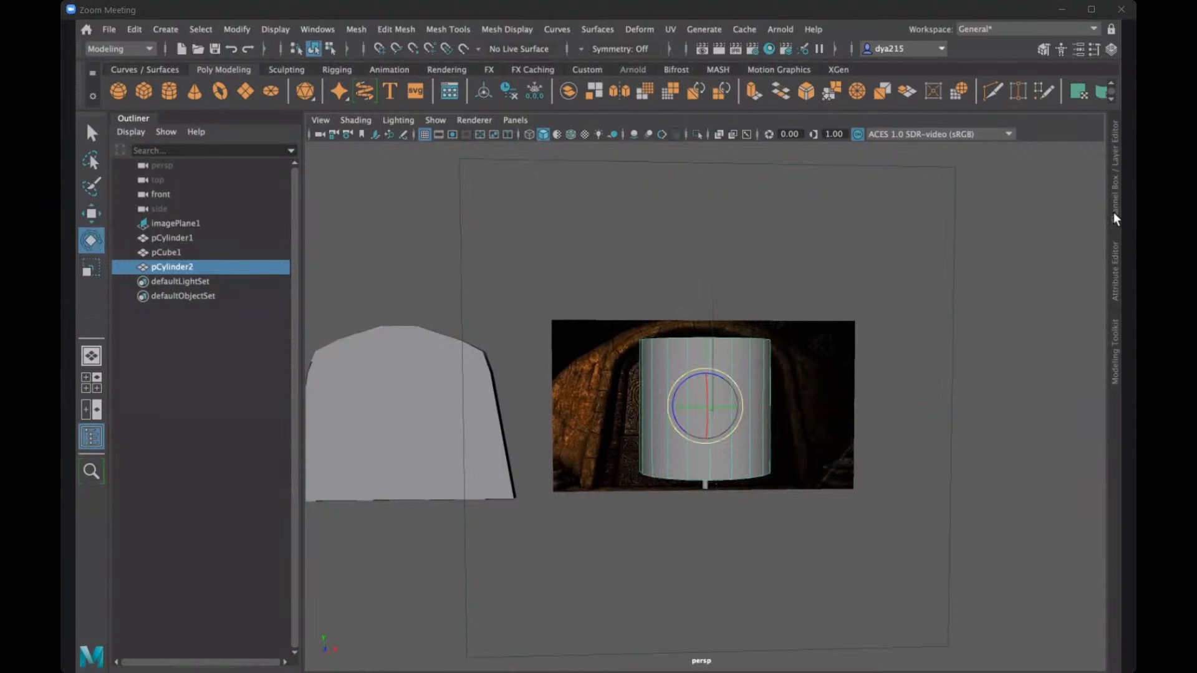
pyautogui.click(1114, 214)
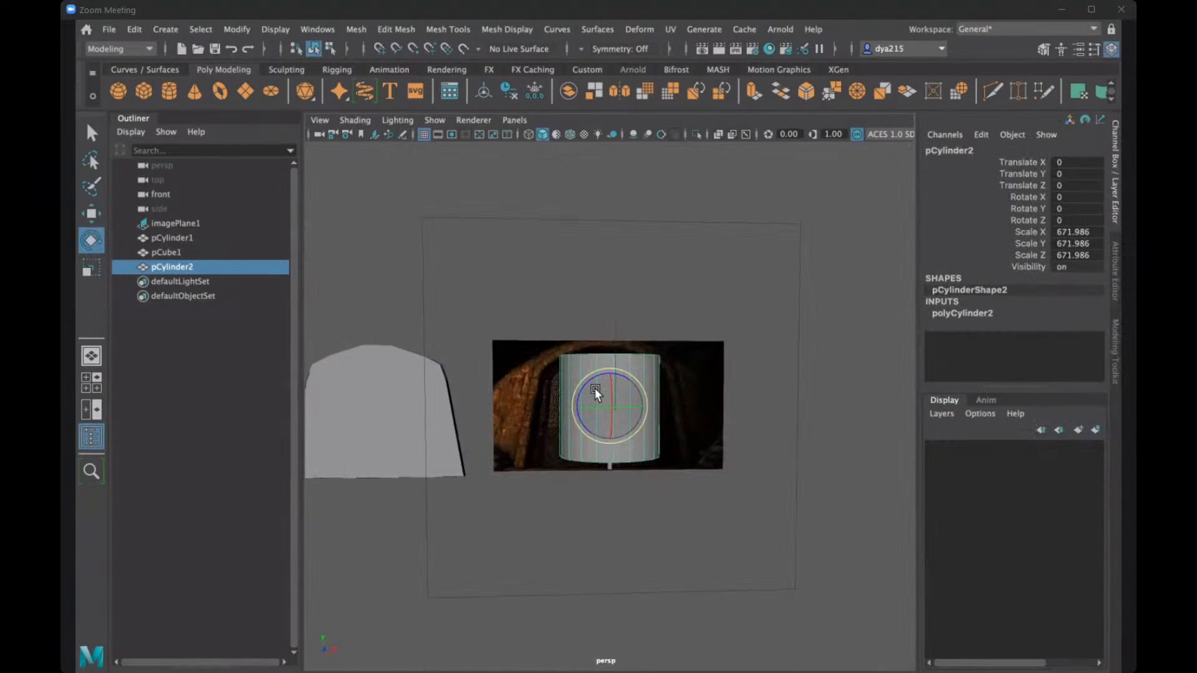
pyautogui.moveTo(608, 382); pyautogui.dragTo(602, 439)
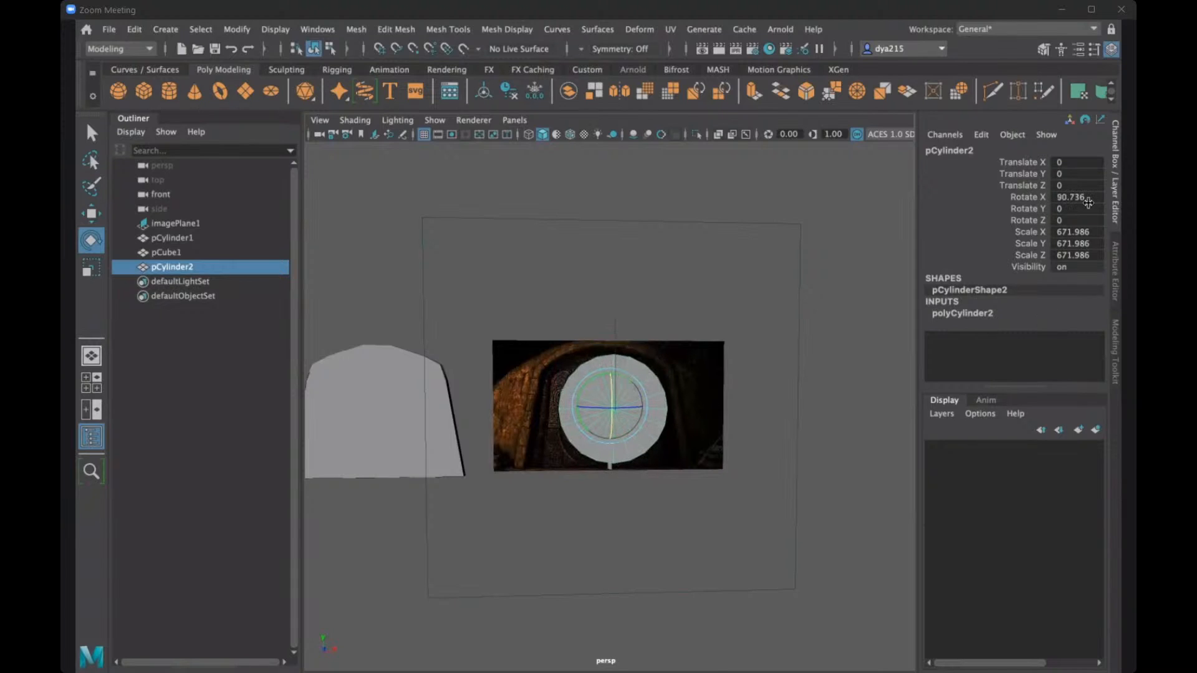
pyautogui.doubleClick(1087, 202)
pyautogui.write('90')
pyautogui.press('Return')
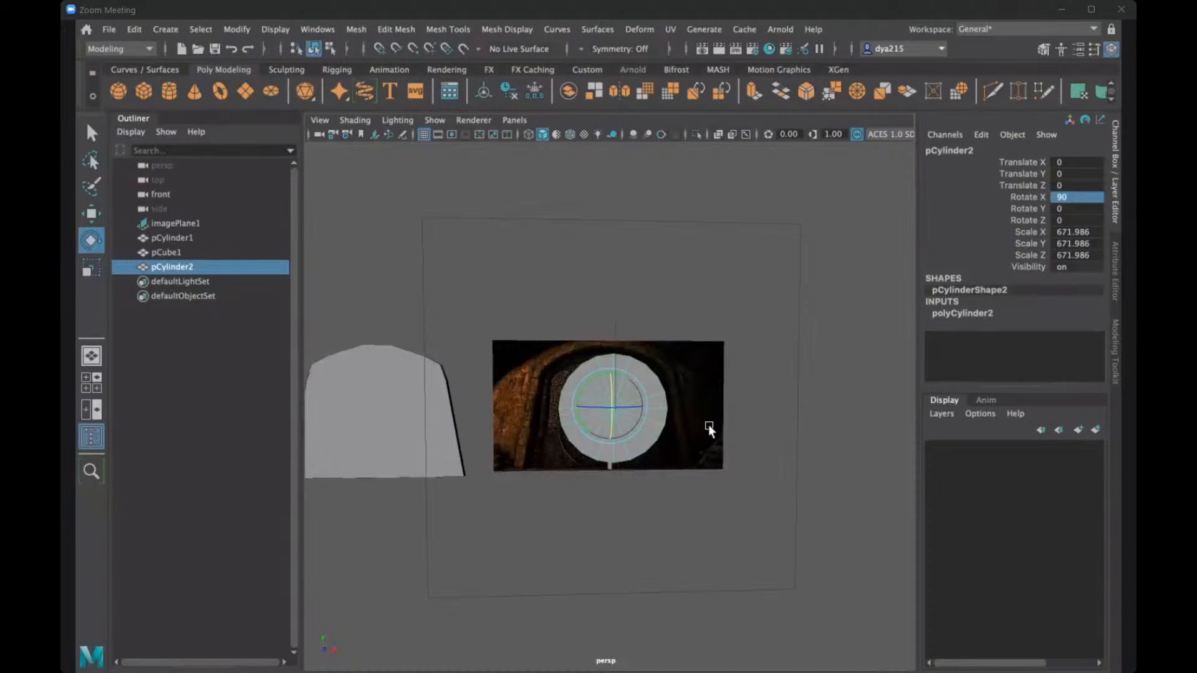
# - Flatten the large cylinder along its own axis into a thin disc with a Scale Y of about 106
pyautogui.keyDown('alt'); pyautogui.moveTo(708, 424); pyautogui.dragTo(783, 440); pyautogui.keyUp('alt')
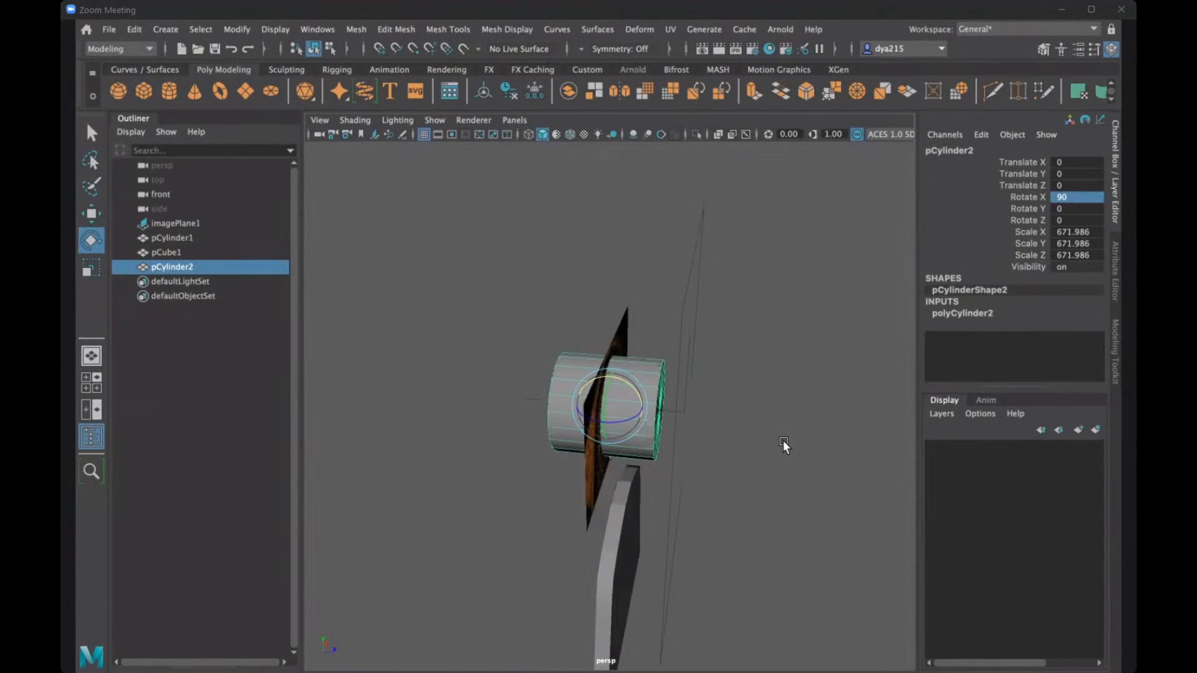
pyautogui.keyDown('alt'); pyautogui.moveTo(783, 440); pyautogui.dragTo(768, 432); pyautogui.keyUp('alt')
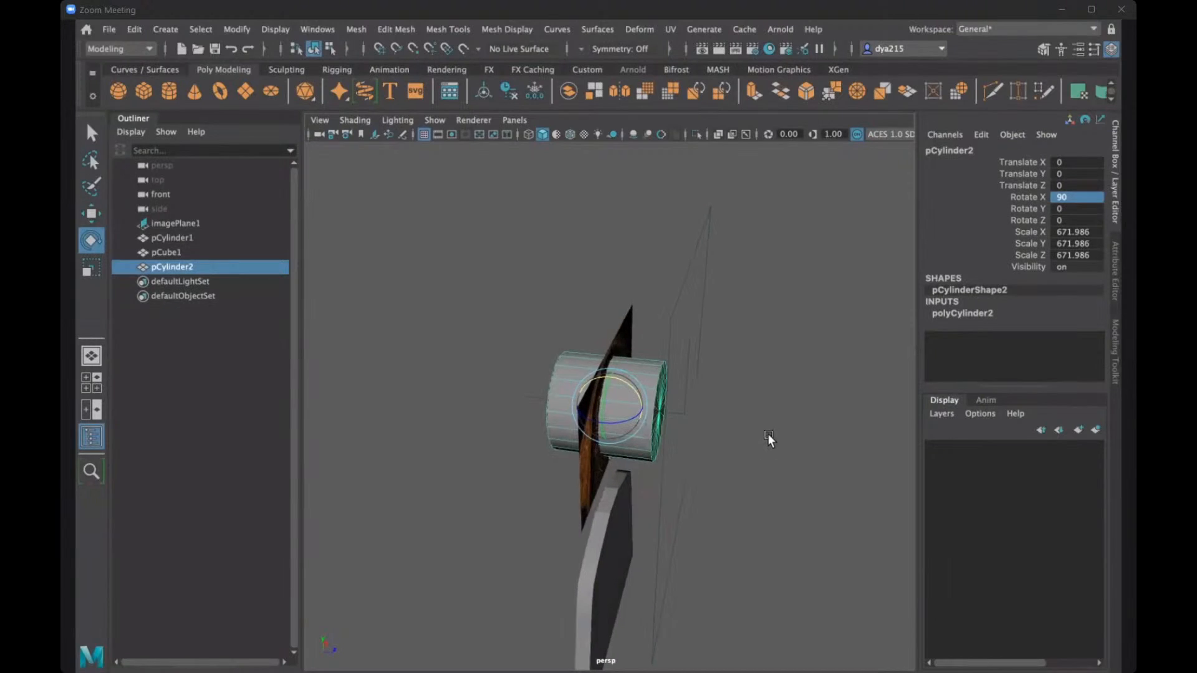
pyautogui.press('r')
pyautogui.moveTo(647, 413); pyautogui.dragTo(582, 420)
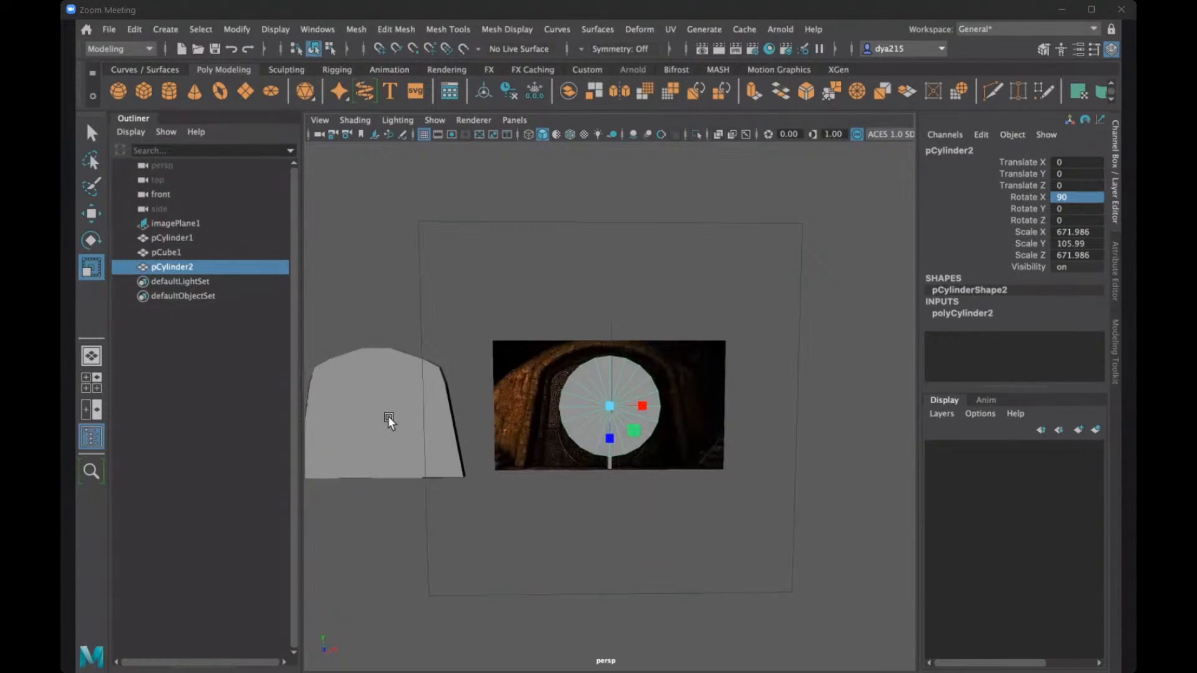
# - Move the door slab along X with grid snapping back over the carved door in the reference, to Translate X -83
pyautogui.click(430, 417)
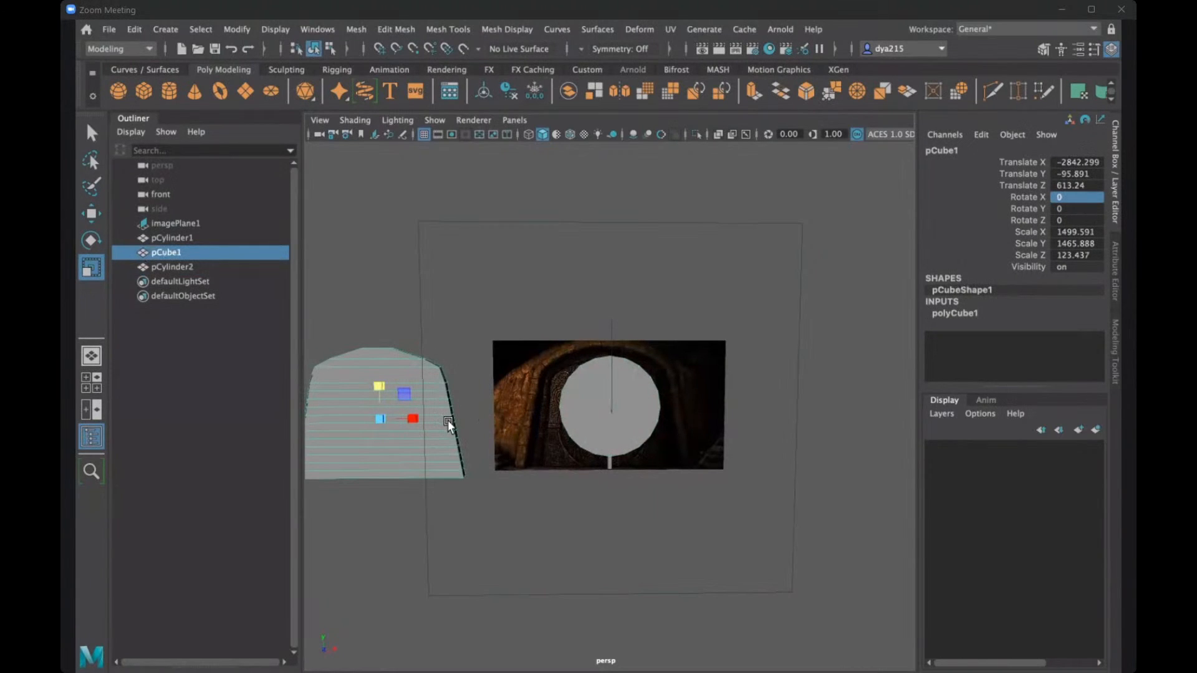
pyautogui.press('w')
pyautogui.moveTo(501, 420); pyautogui.dragTo(610, 440, button='middle')
pyautogui.press('space')
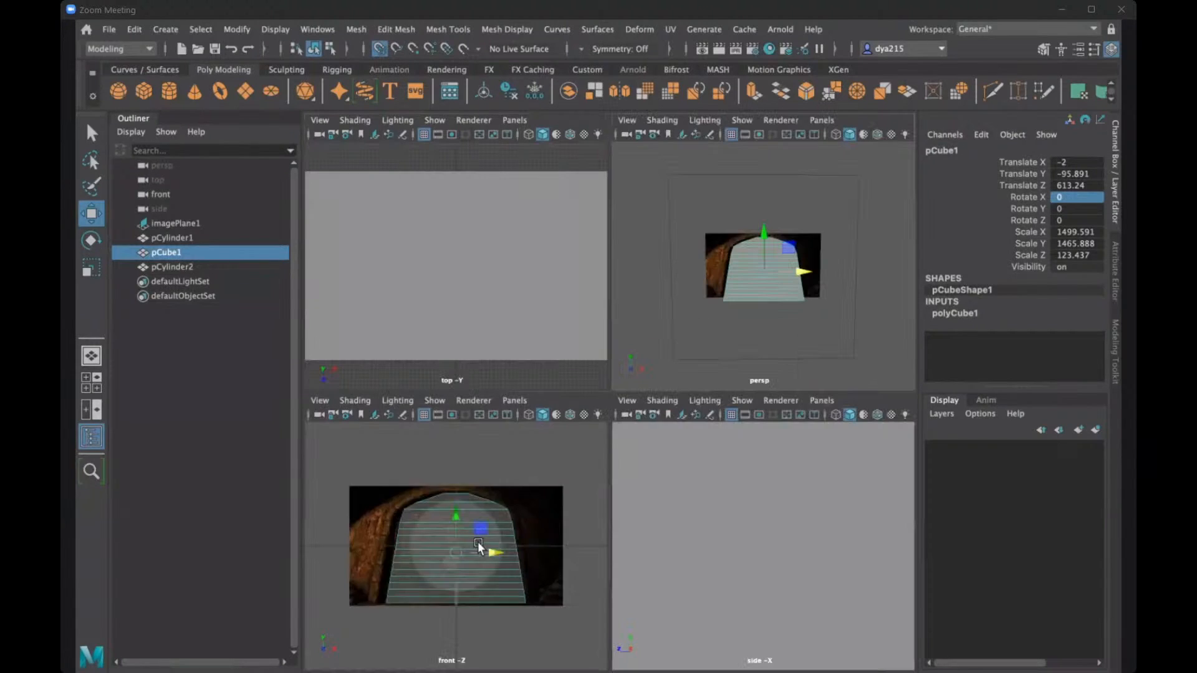
pyautogui.moveTo(487, 552); pyautogui.dragTo(450, 549, button='middle')
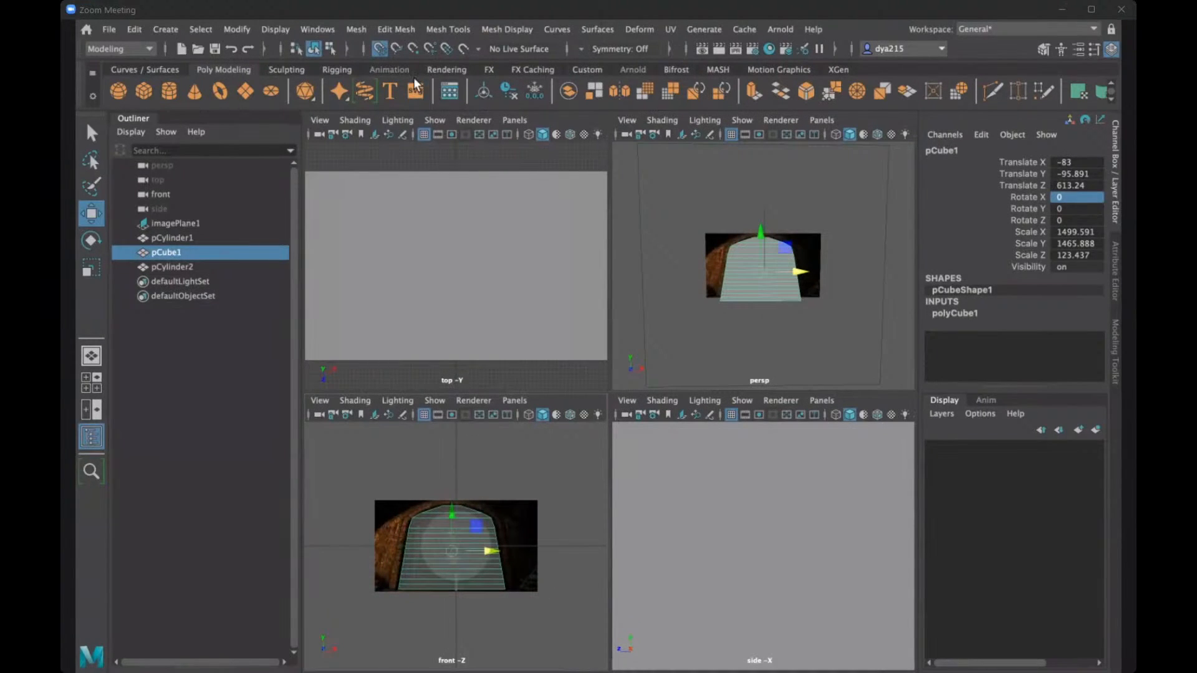
# - Try to align the door slab with the disc along X using point snapping instead of grid snapping
pyautogui.click(380, 49)
pyautogui.click(413, 49)
pyautogui.moveTo(487, 549); pyautogui.dragTo(430, 546)
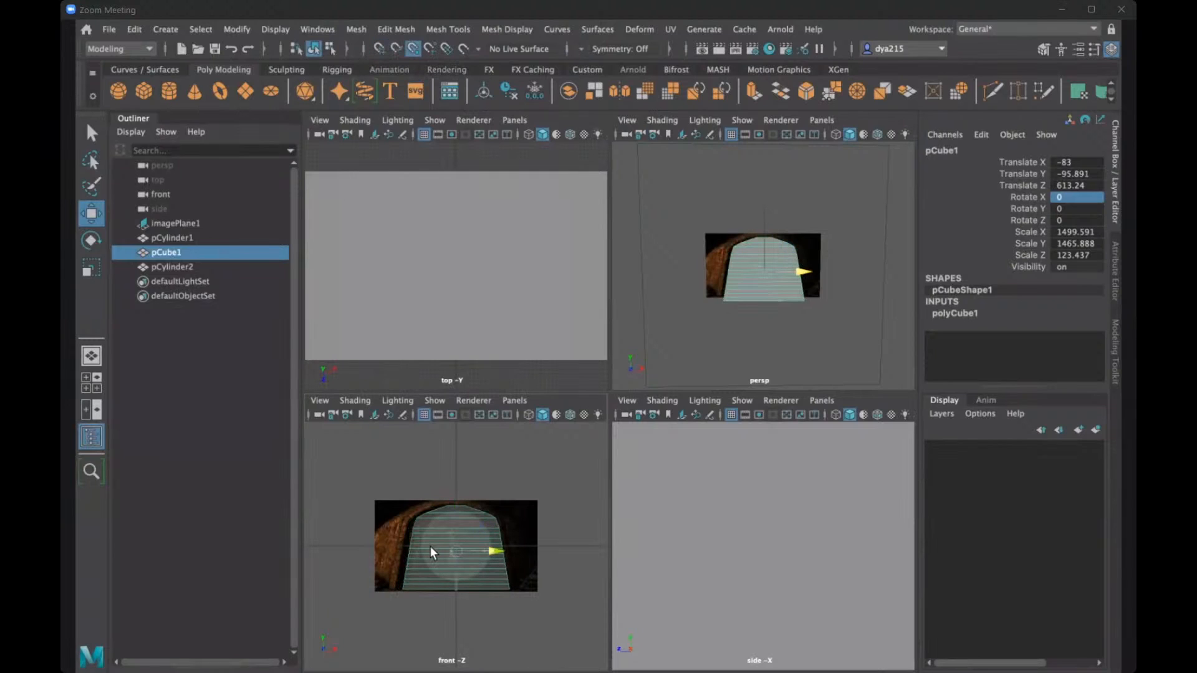
pyautogui.moveTo(430, 546); pyautogui.dragTo(390, 543, button='middle')
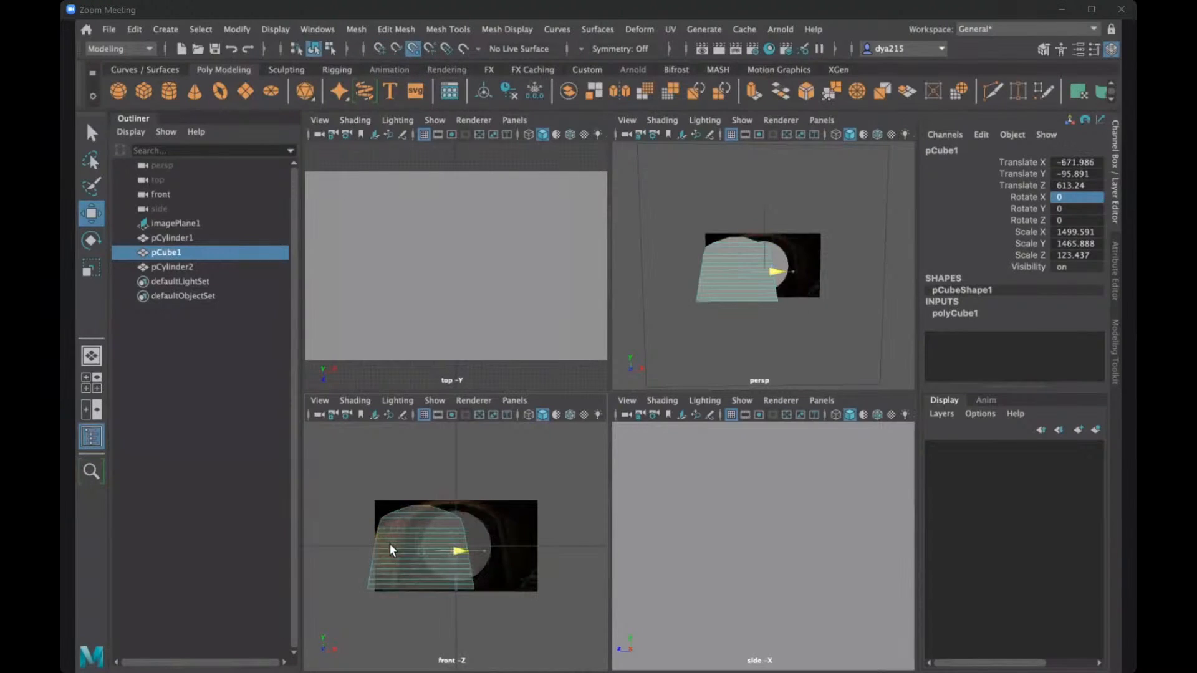
pyautogui.moveTo(434, 547); pyautogui.dragTo(449, 547)
pyautogui.scroll(5, 450, 547)
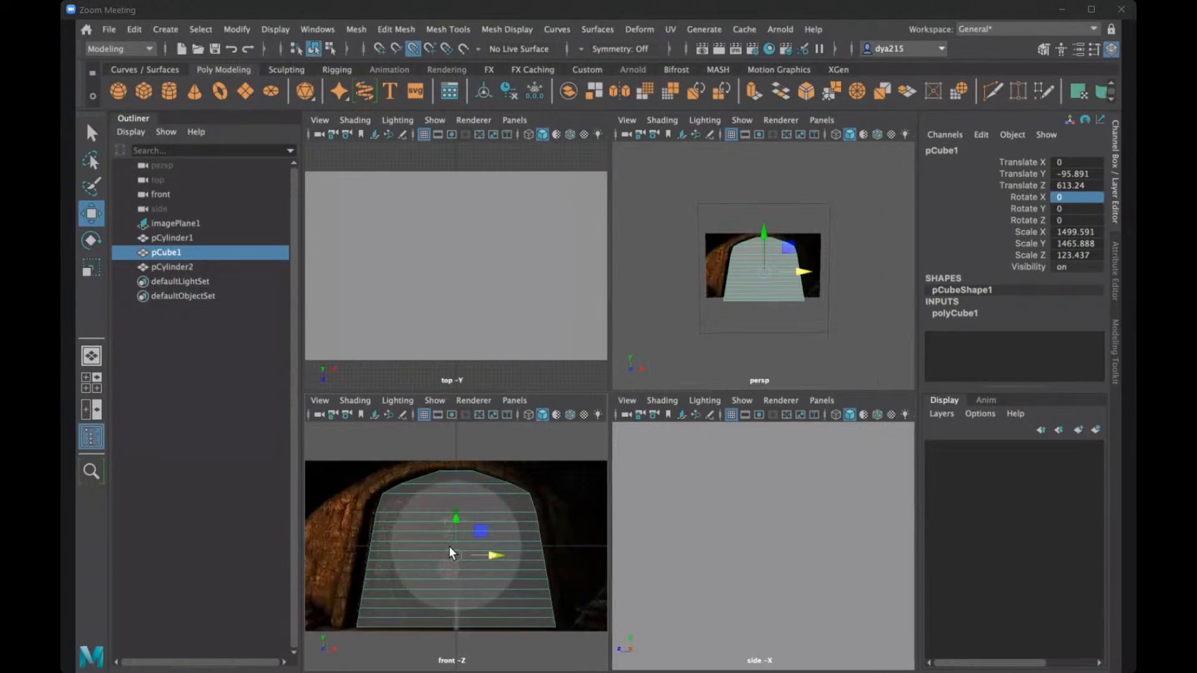
# - Switch back to grid snapping and move the door slab along X to -82 over the reference door
pyautogui.click(380, 48)
pyautogui.click(413, 48)
pyautogui.moveTo(489, 550); pyautogui.dragTo(447, 553)
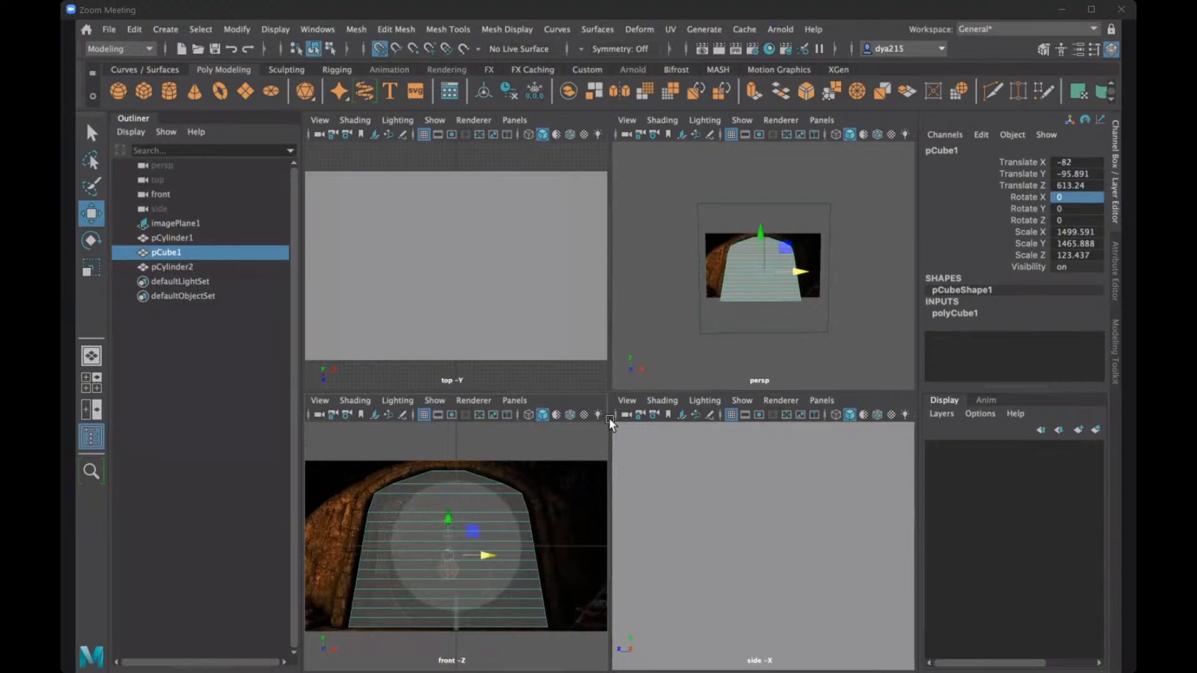
# - Move the thin disc forward onto the door's front face and shift it toward the door's centre, at about X -90, Y -53, Z 660
pyautogui.click(186, 266)
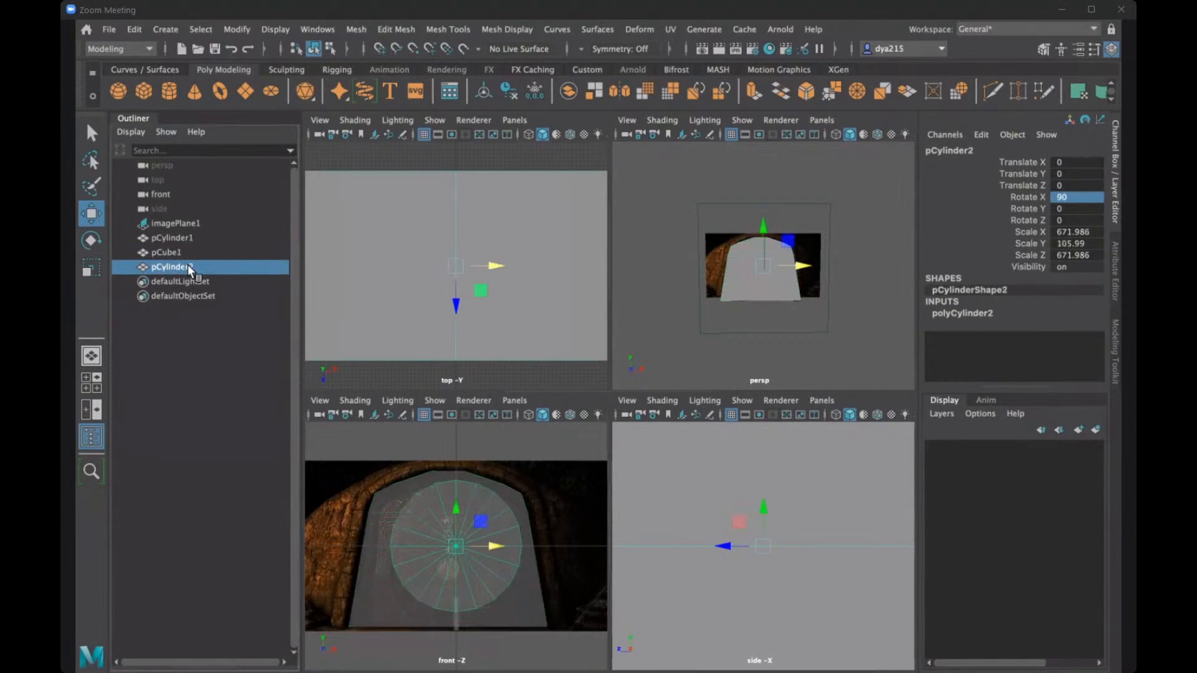
pyautogui.keyDown('alt'); pyautogui.moveTo(755, 310); pyautogui.dragTo(796, 317); pyautogui.keyUp('alt')
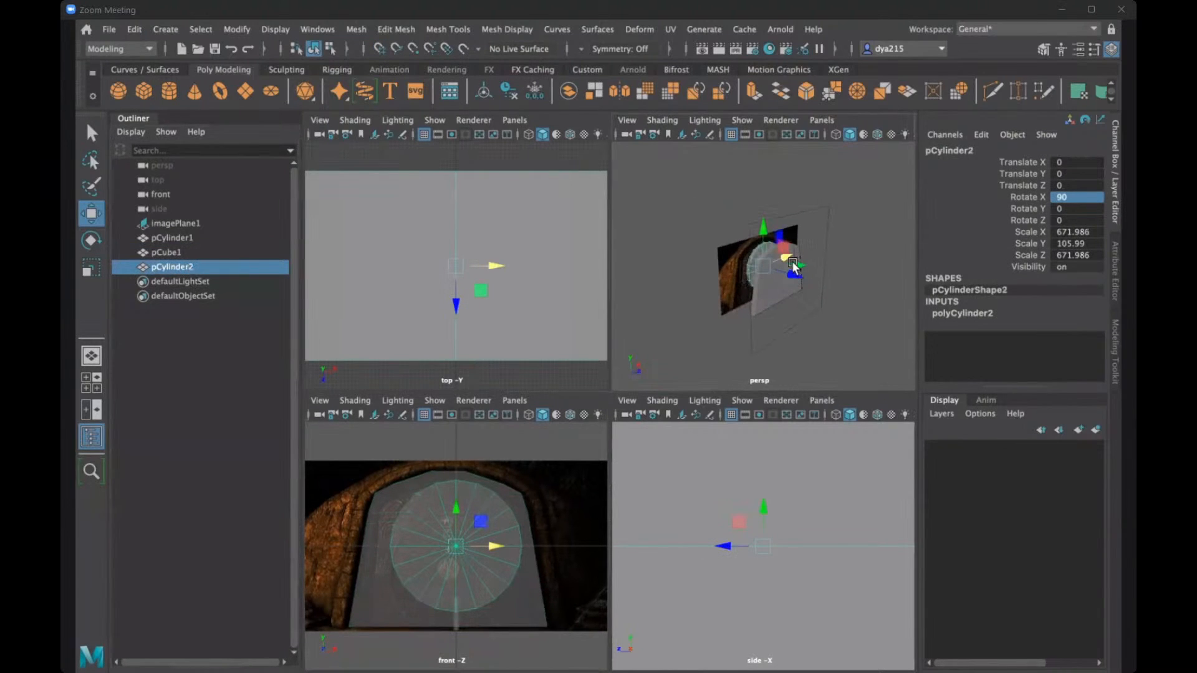
pyautogui.moveTo(794, 274); pyautogui.dragTo(723, 313)
pyautogui.moveTo(759, 230); pyautogui.dragTo(759, 234)
pyautogui.moveTo(804, 273); pyautogui.dragTo(778, 287)
# - Scale the disc down uniformly to about 623 and recentre it on the door at about X -83, Y -86
pyautogui.press('r')
pyautogui.scroll(2, 770, 282)
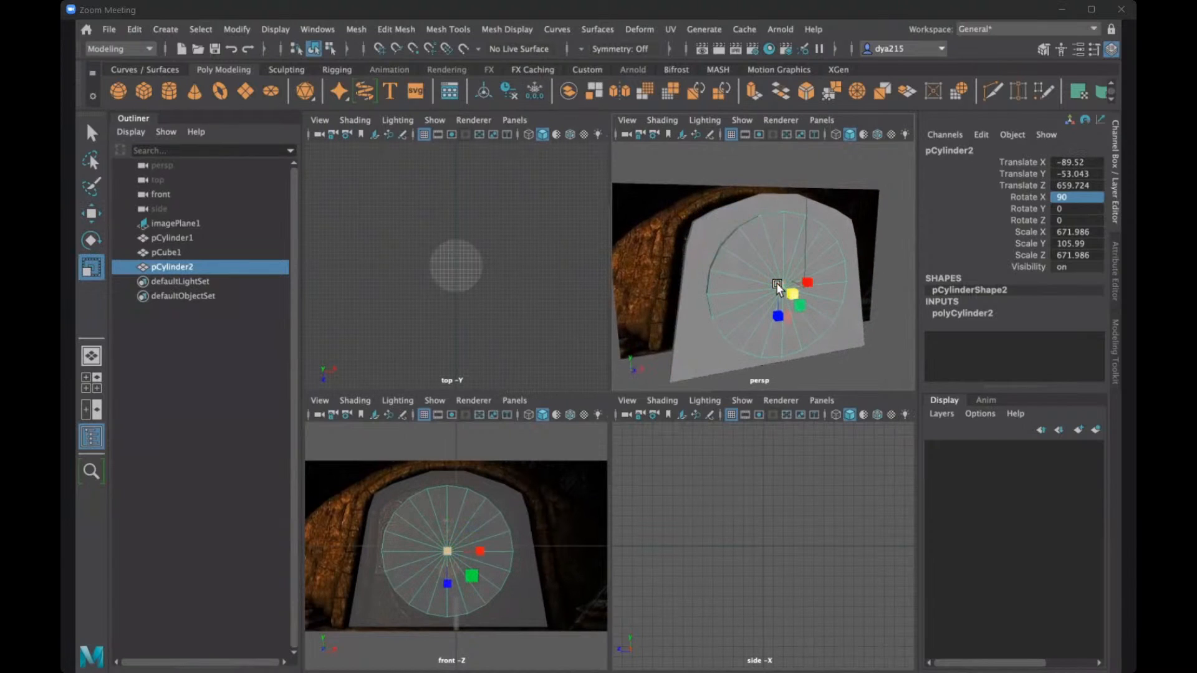
pyautogui.keyDown('alt'); pyautogui.moveTo(817, 321); pyautogui.dragTo(758, 290); pyautogui.keyUp('alt')
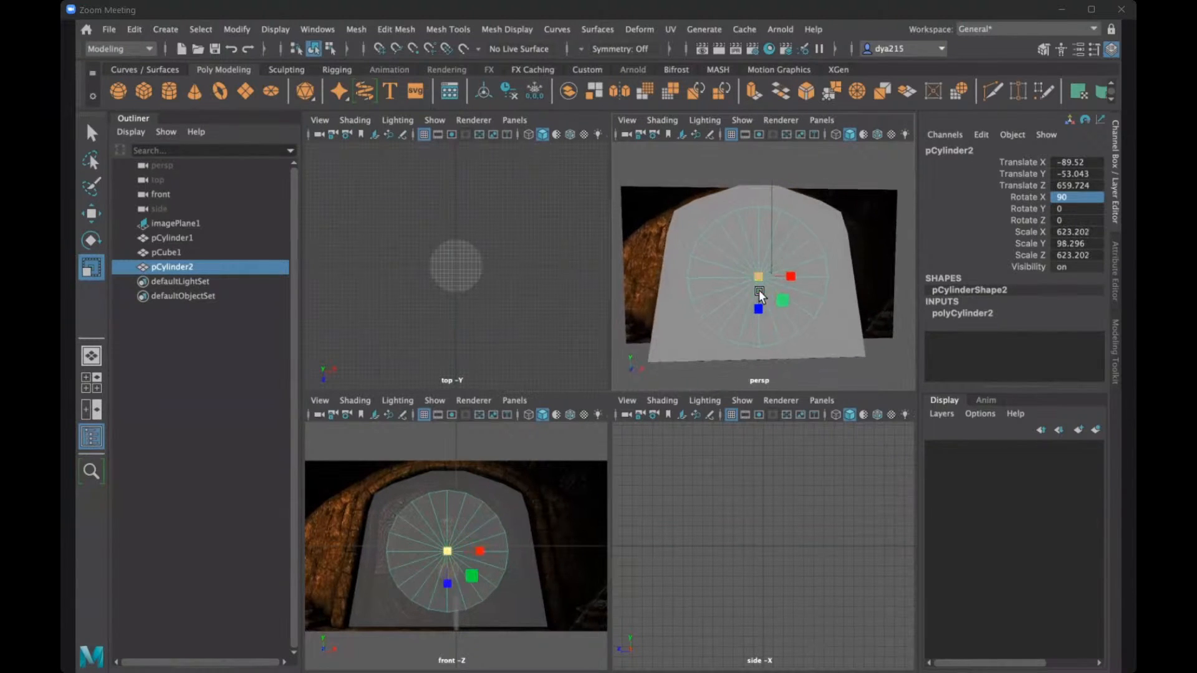
pyautogui.press('w')
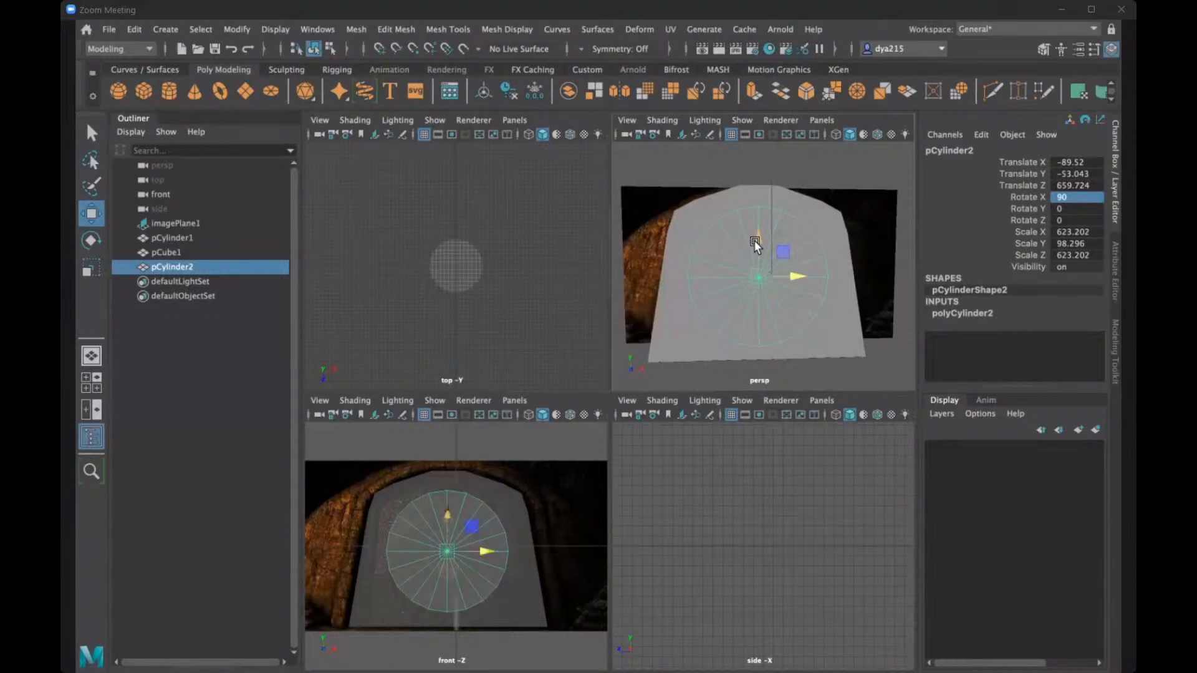
pyautogui.moveTo(754, 241); pyautogui.dragTo(753, 244)
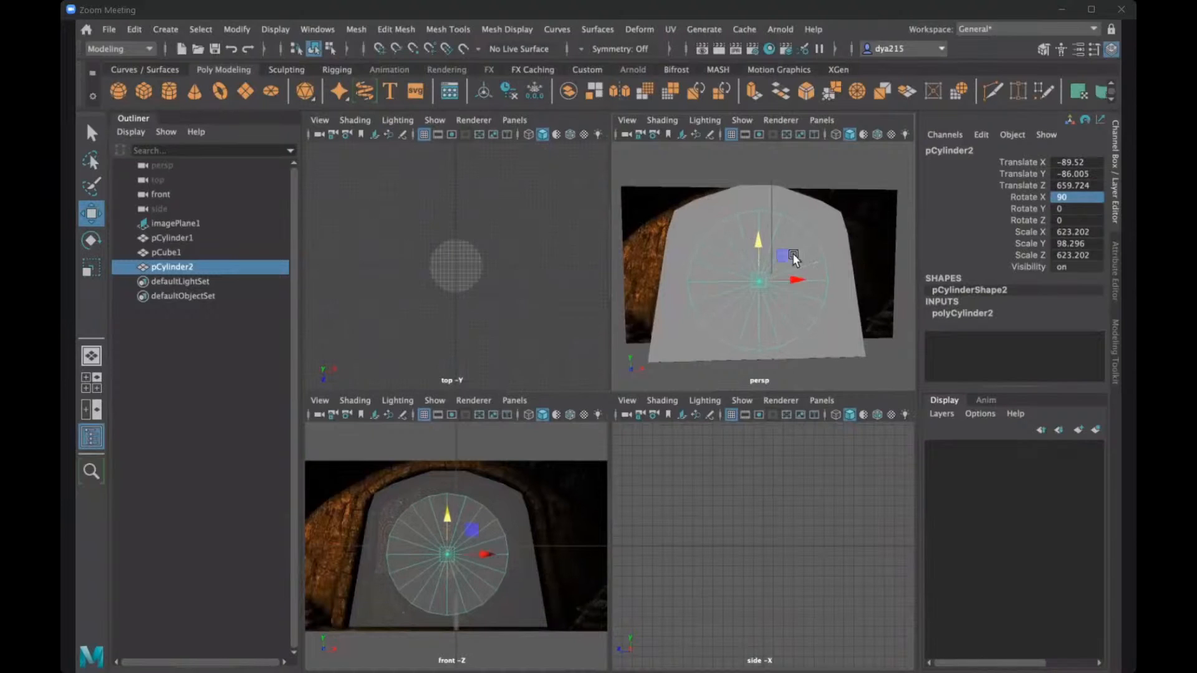
pyautogui.moveTo(781, 275); pyautogui.dragTo(781, 277)
# - In the enlarged perspective view, move the disc slightly further out of the door's front face, to about Z 680
pyautogui.press('space')
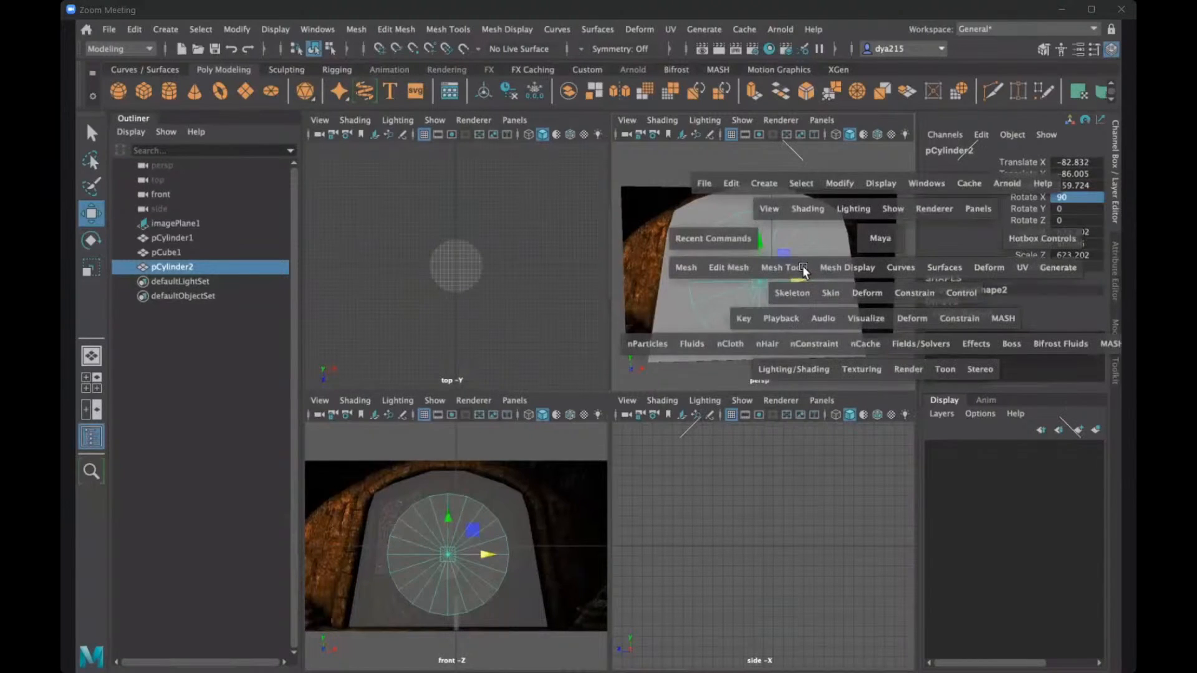
pyautogui.scroll(-5, 682, 348)
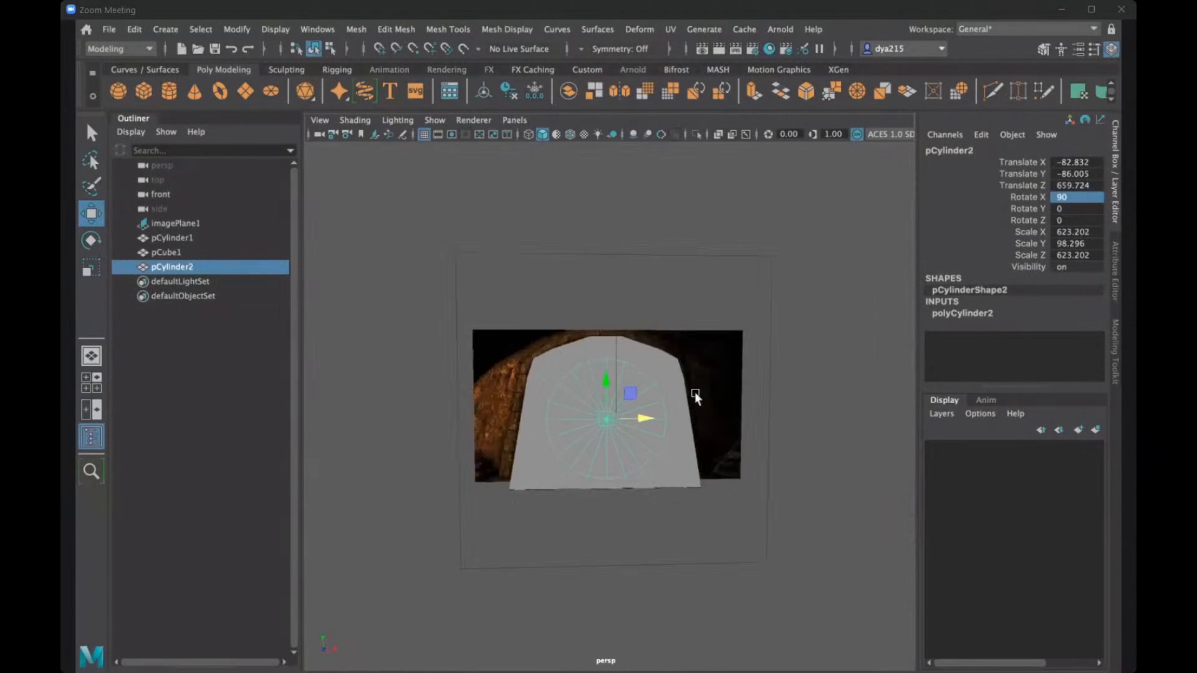
pyautogui.scroll(1, 694, 391)
pyautogui.keyDown('alt'); pyautogui.moveTo(813, 421); pyautogui.dragTo(518, 416); pyautogui.keyUp('alt')
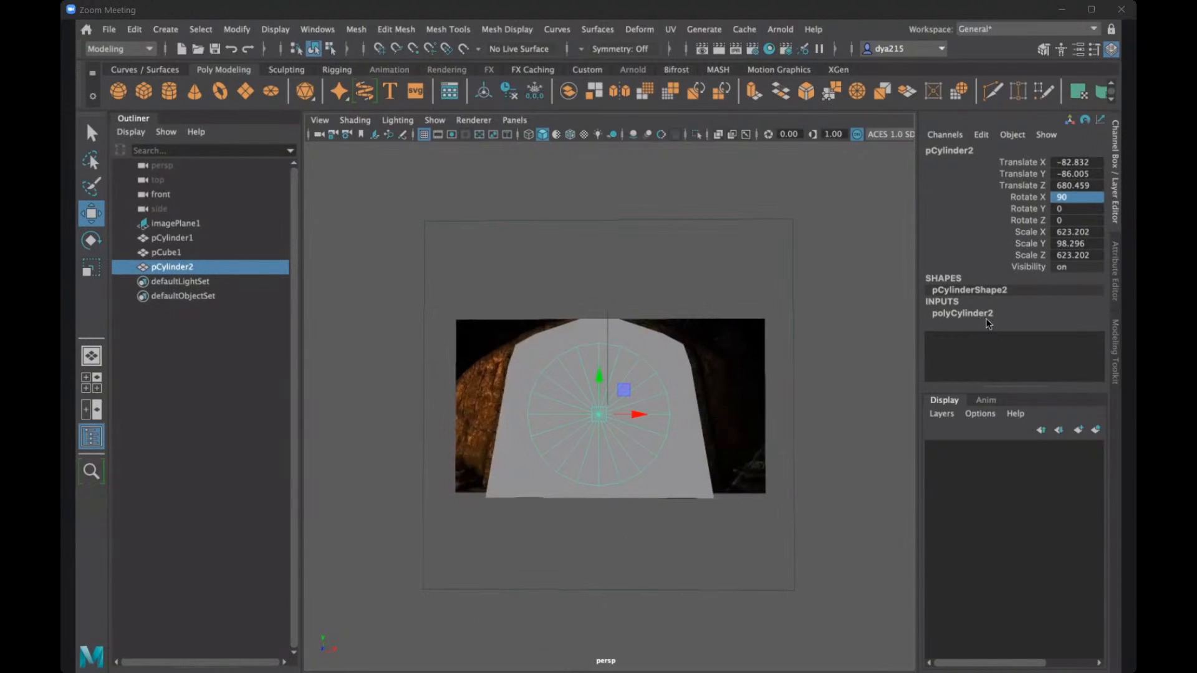
# - Set the disc's Subdivisions Axis to 30 and then raise it to 40 in its polyCylinder2 inputs
pyautogui.click(981, 309)
pyautogui.scroll(-2, 1097, 303)
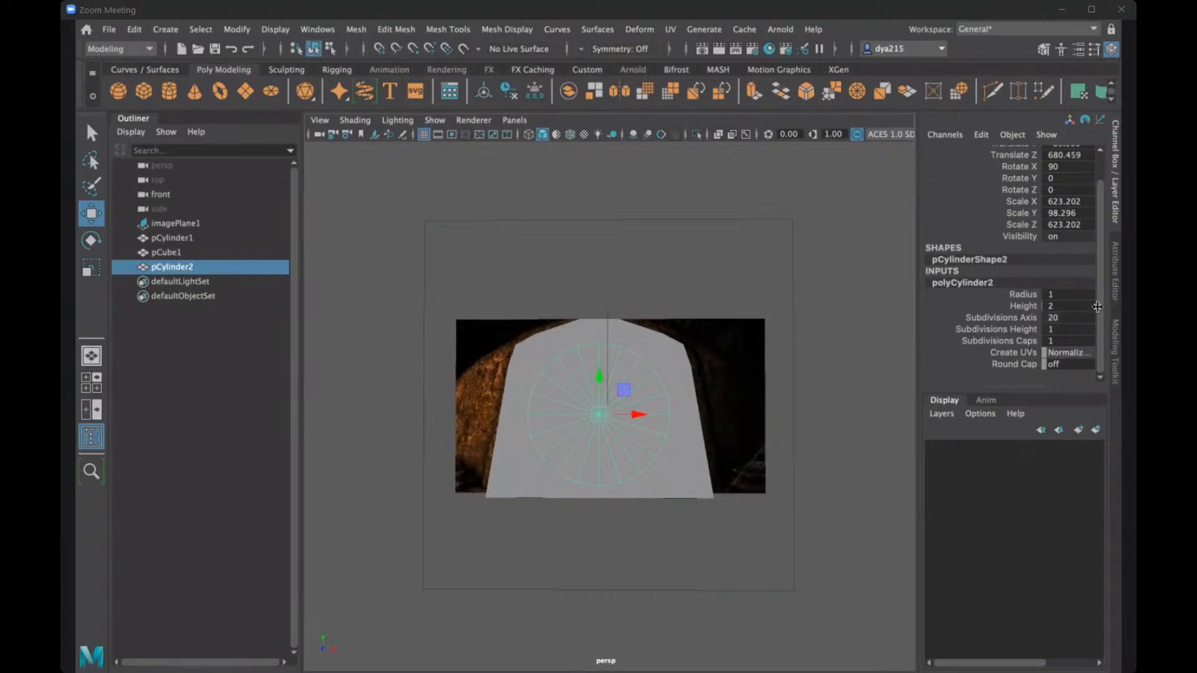
pyautogui.scroll(2, 1097, 306)
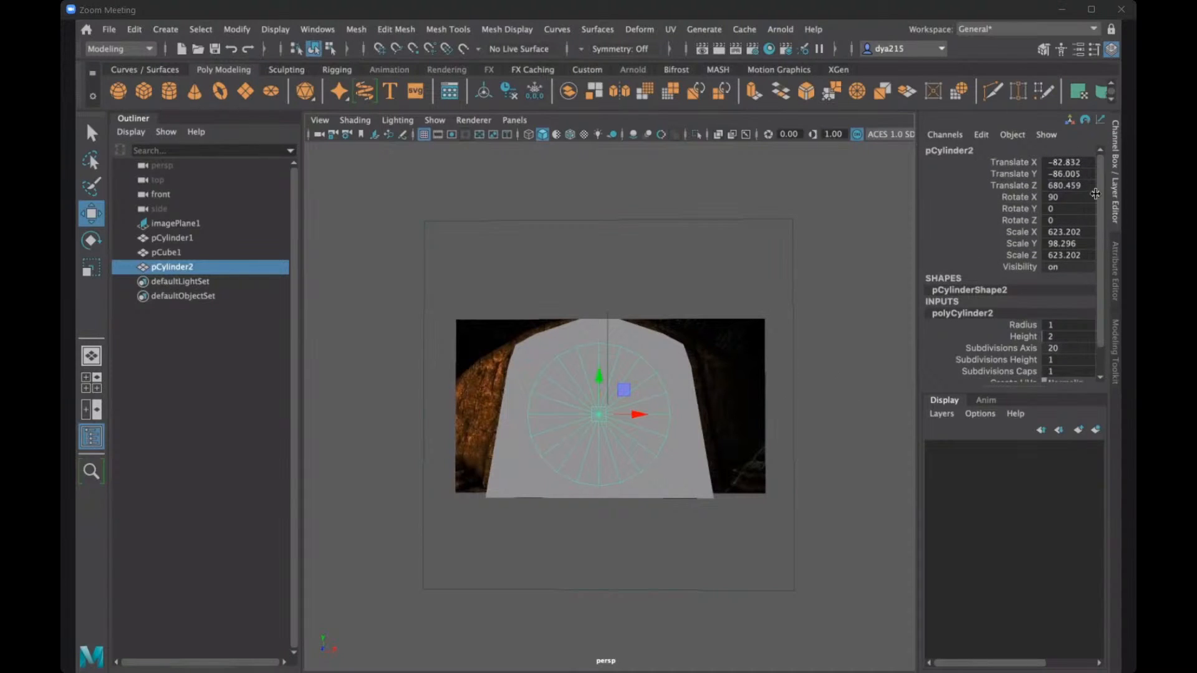
pyautogui.scroll(-2, 1095, 193)
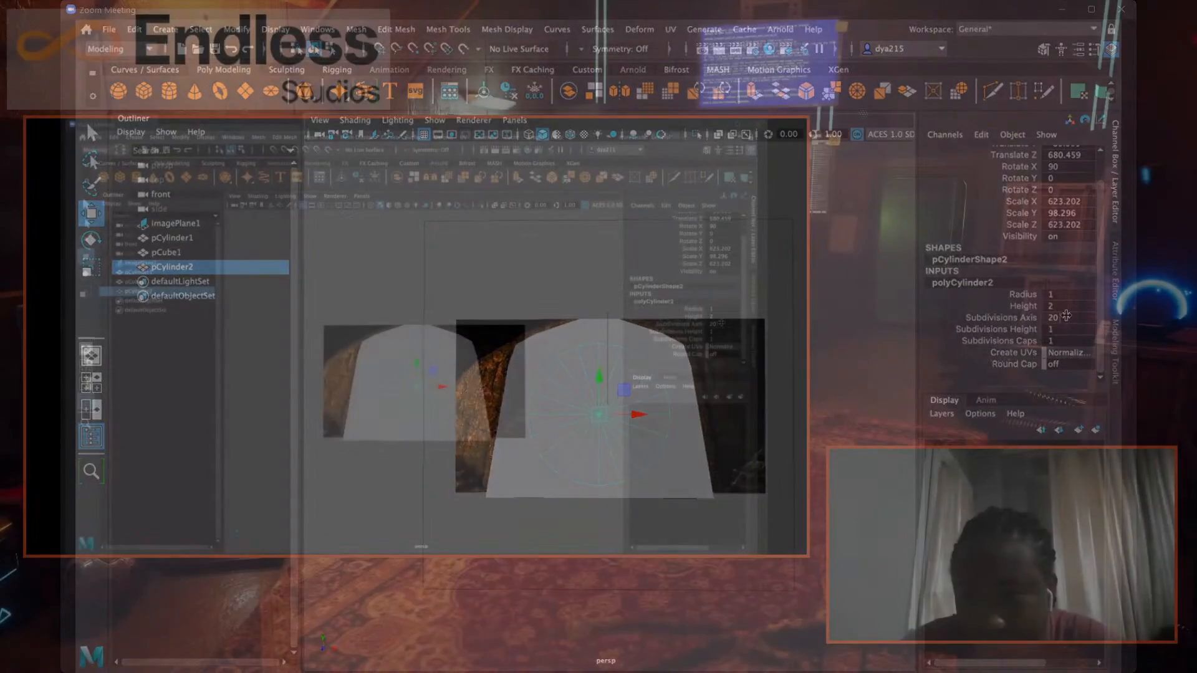
pyautogui.click(1067, 321)
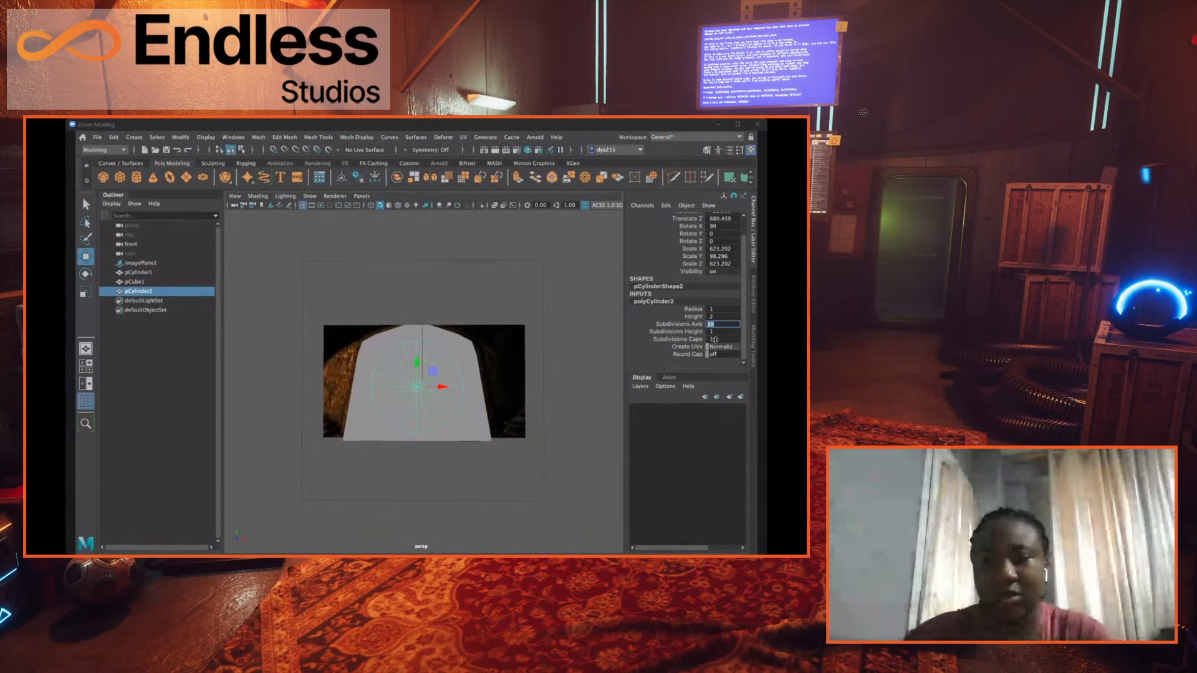
pyautogui.write('30')
pyautogui.press('Return')
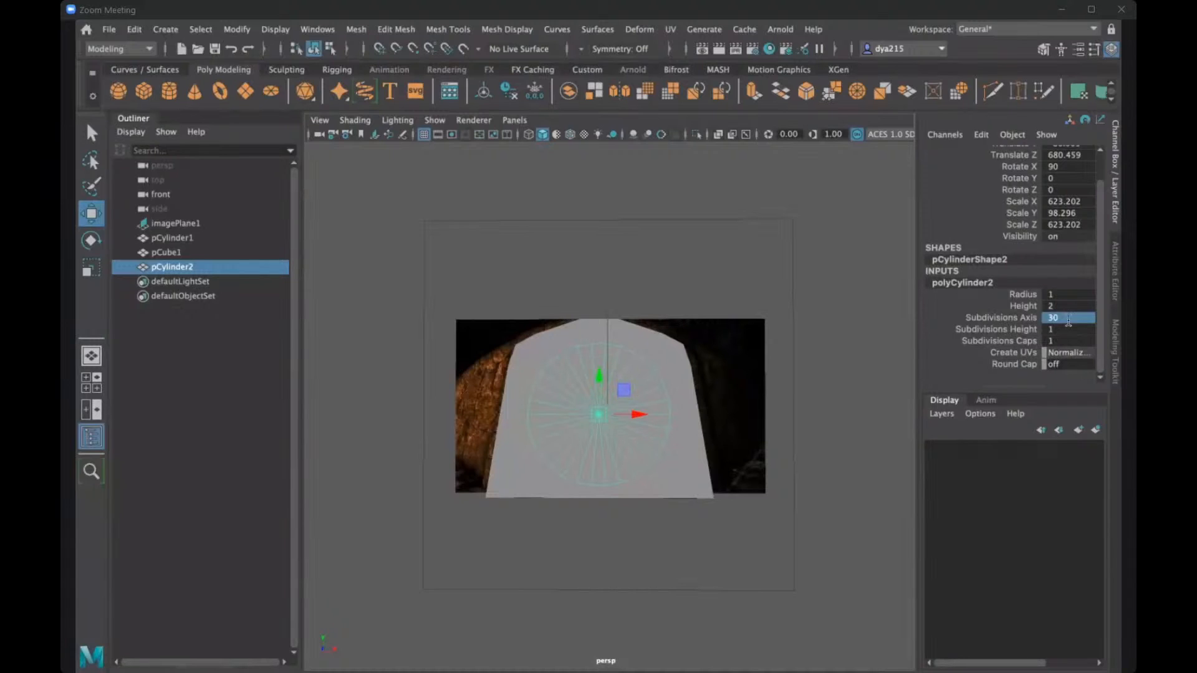
pyautogui.click(1069, 319)
pyautogui.write('40')
pyautogui.press('Return')
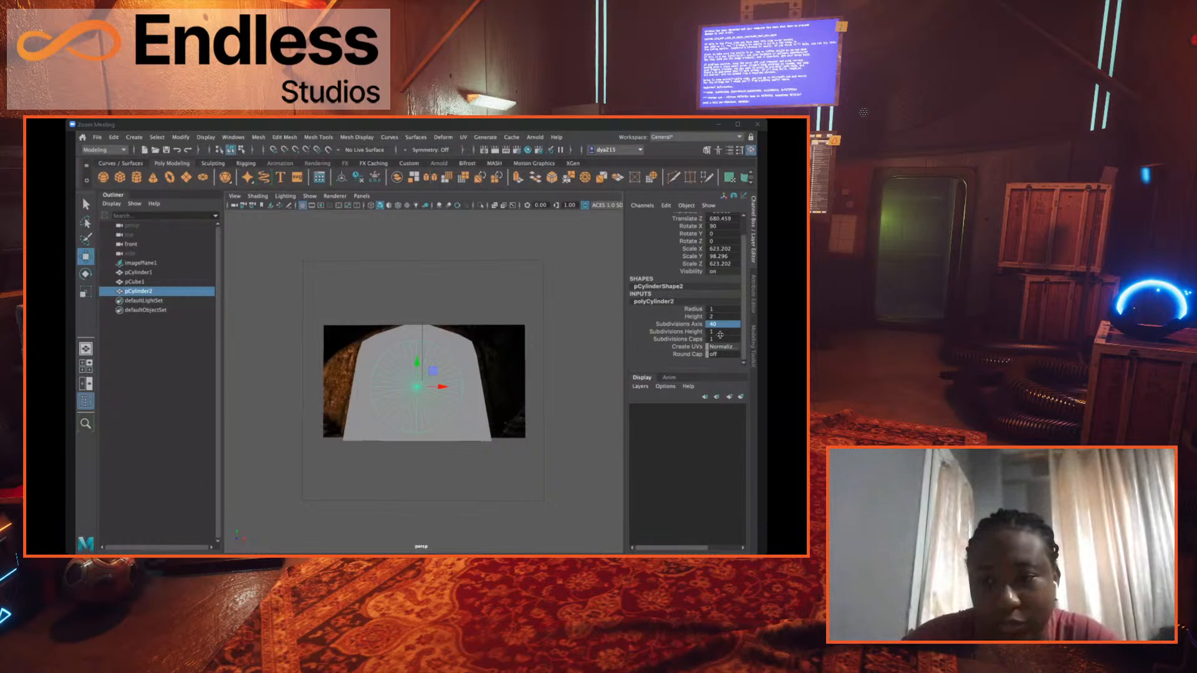
# - Set the disc's Subdivisions Caps to 4, then deselect the disc and select it again
pyautogui.doubleClick(718, 339)
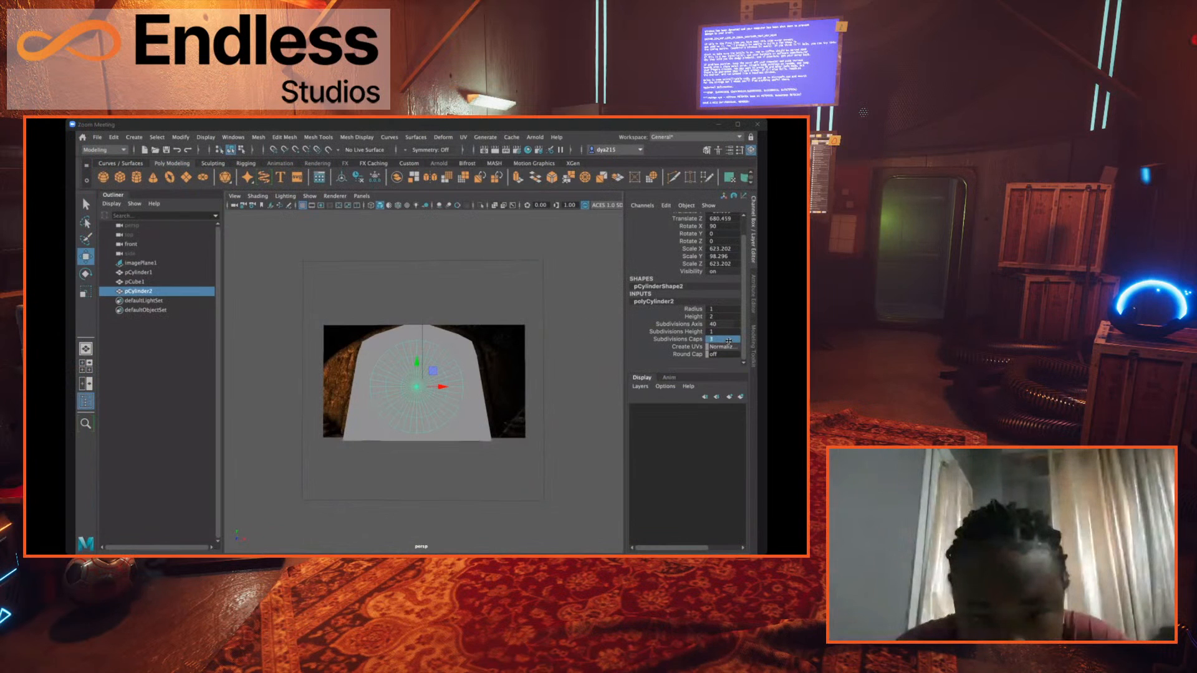
pyautogui.click(726, 339)
pyautogui.write('4')
pyautogui.press('Return')
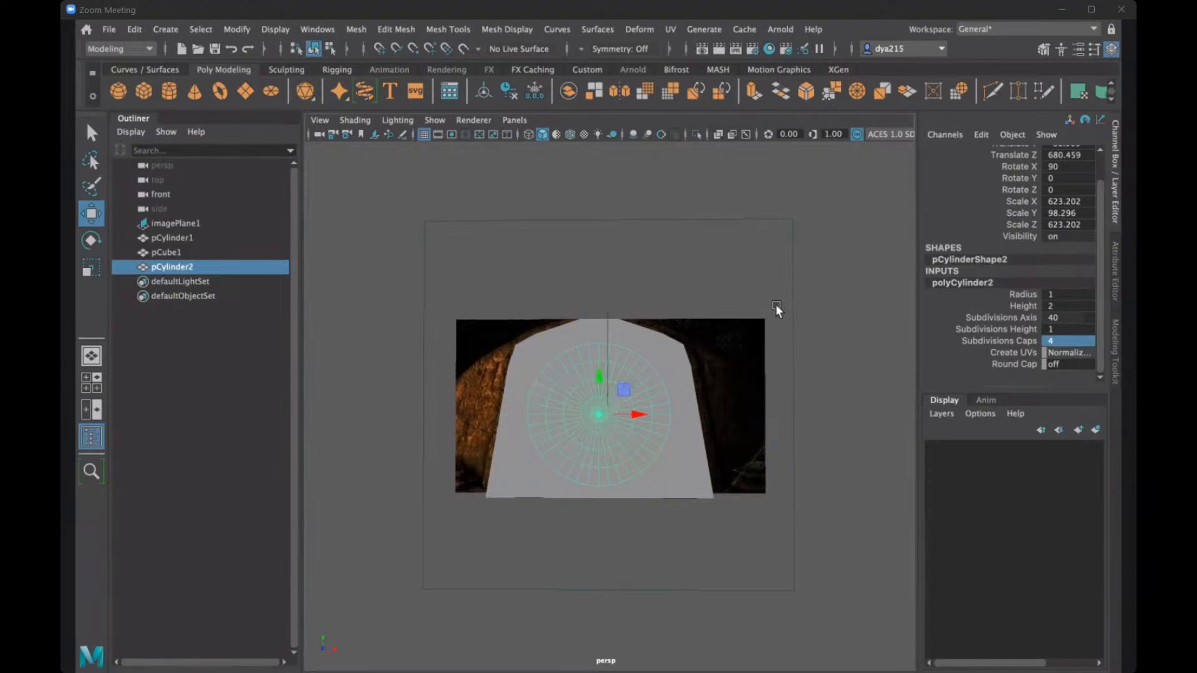
pyautogui.click(814, 302)
pyautogui.click(617, 415)
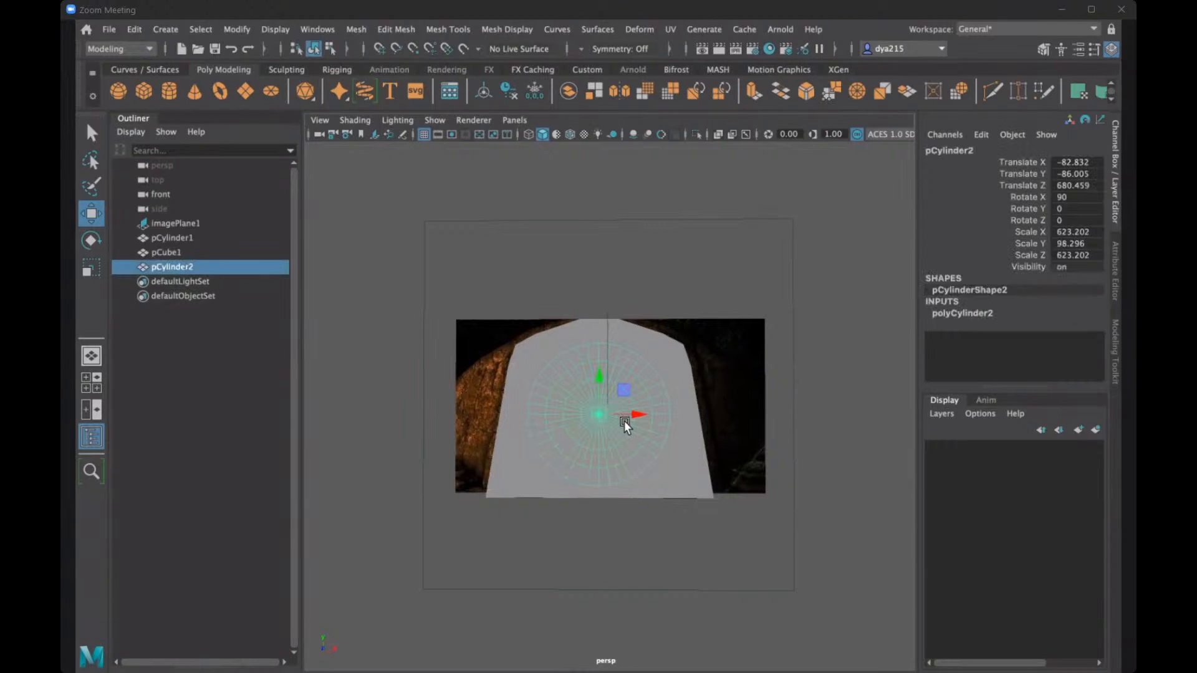
# - Duplicate the disc and move the copy along X, clear of the door, to about Translate X -2161
pyautogui.keyDown('alt'); pyautogui.moveTo(622, 427); pyautogui.dragTo(597, 384); pyautogui.keyUp('alt')
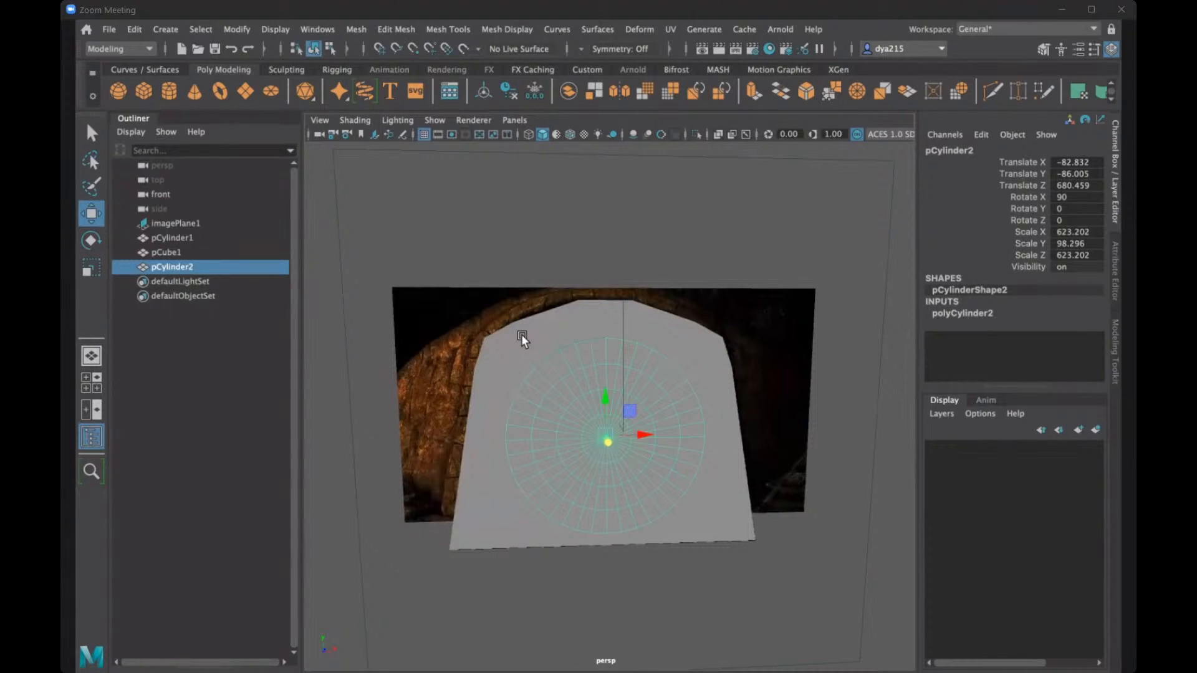
pyautogui.keyDown('alt'); pyautogui.moveTo(521, 334); pyautogui.dragTo(529, 353); pyautogui.keyUp('alt')
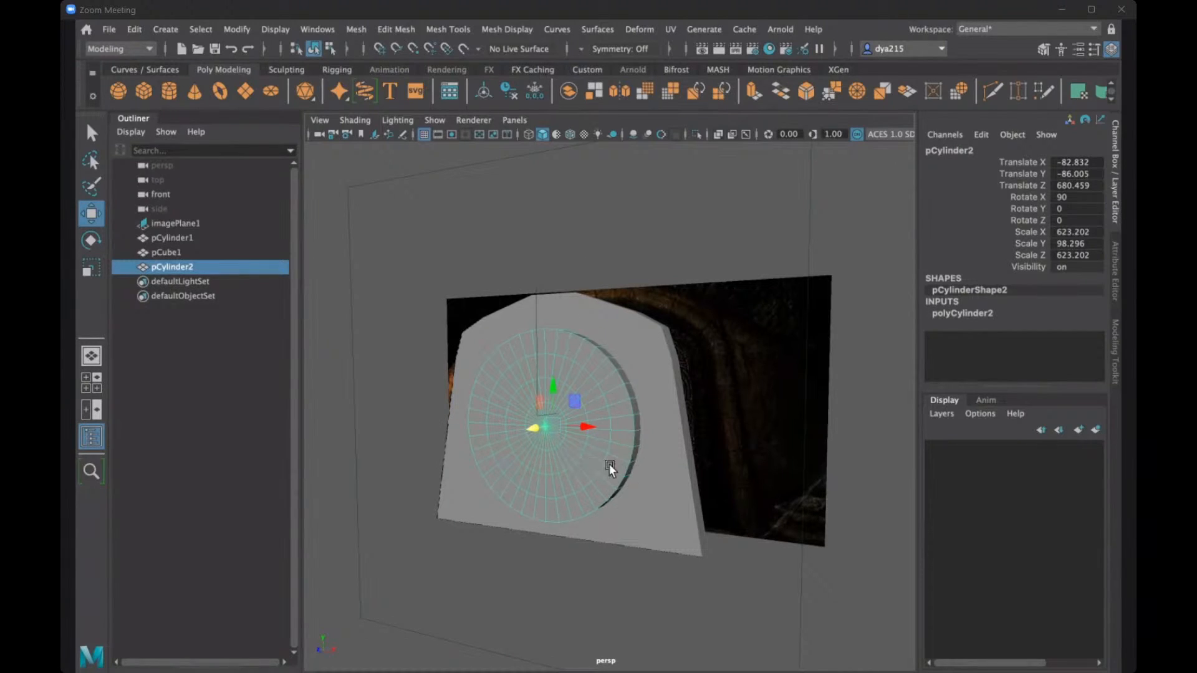
pyautogui.keyDown('alt'); pyautogui.moveTo(615, 465); pyautogui.dragTo(424, 429); pyautogui.keyUp('alt')
pyautogui.hotkey('ctrl', 'd')
pyautogui.keyDown('alt'); pyautogui.moveTo(577, 450); pyautogui.dragTo(697, 413, button='right'); pyautogui.keyUp('alt')
pyautogui.keyDown('alt'); pyautogui.moveTo(554, 396); pyautogui.dragTo(746, 372, button='middle'); pyautogui.keyUp('alt')
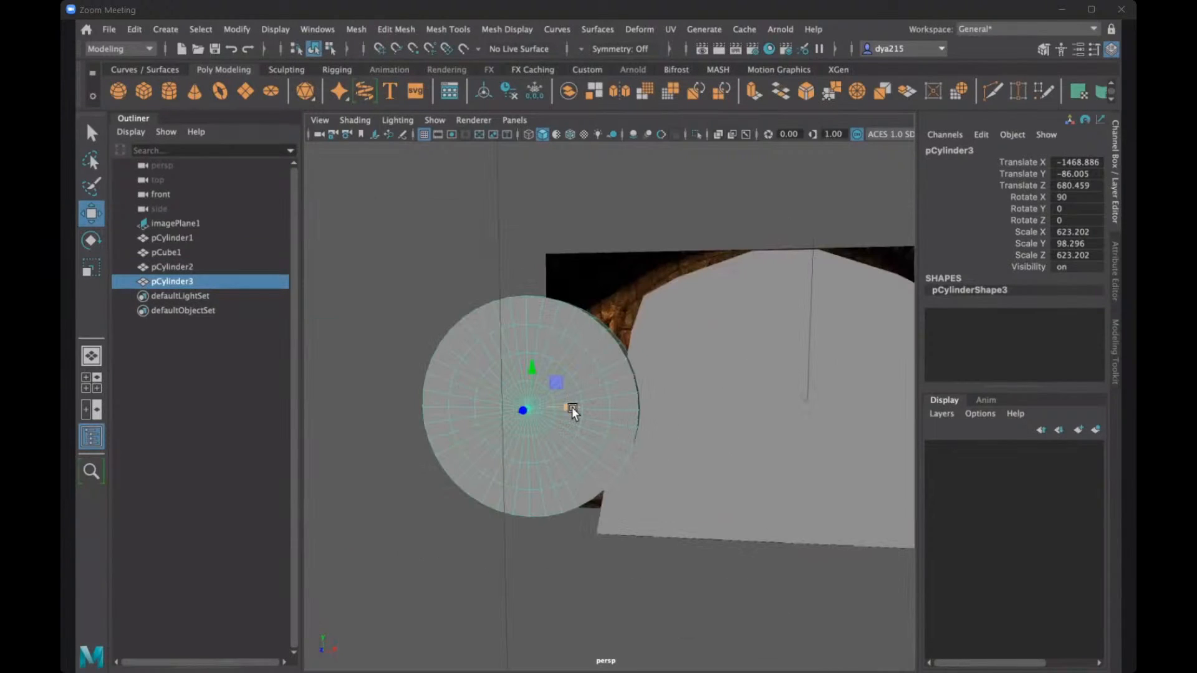
pyautogui.moveTo(571, 407); pyautogui.dragTo(631, 428)
pyautogui.keyDown('alt'); pyautogui.moveTo(619, 421); pyautogui.dragTo(810, 390, button='middle'); pyautogui.keyUp('alt')
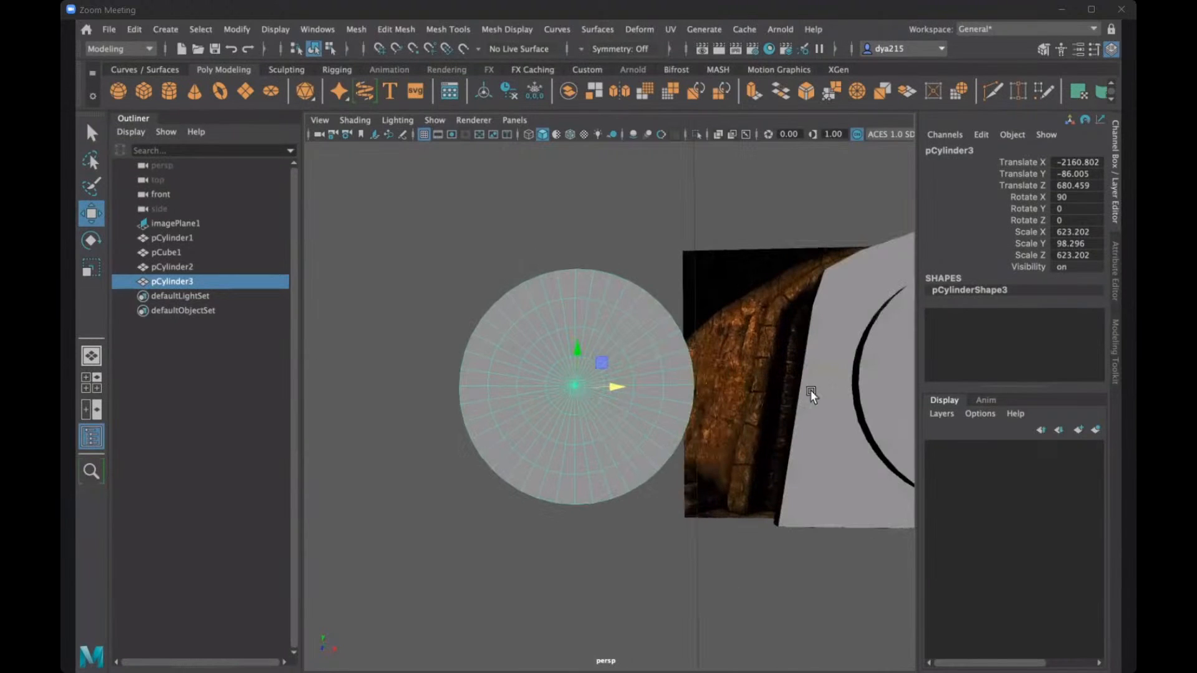
pyautogui.keyDown('alt'); pyautogui.moveTo(683, 384); pyautogui.dragTo(608, 368); pyautogui.keyUp('alt')
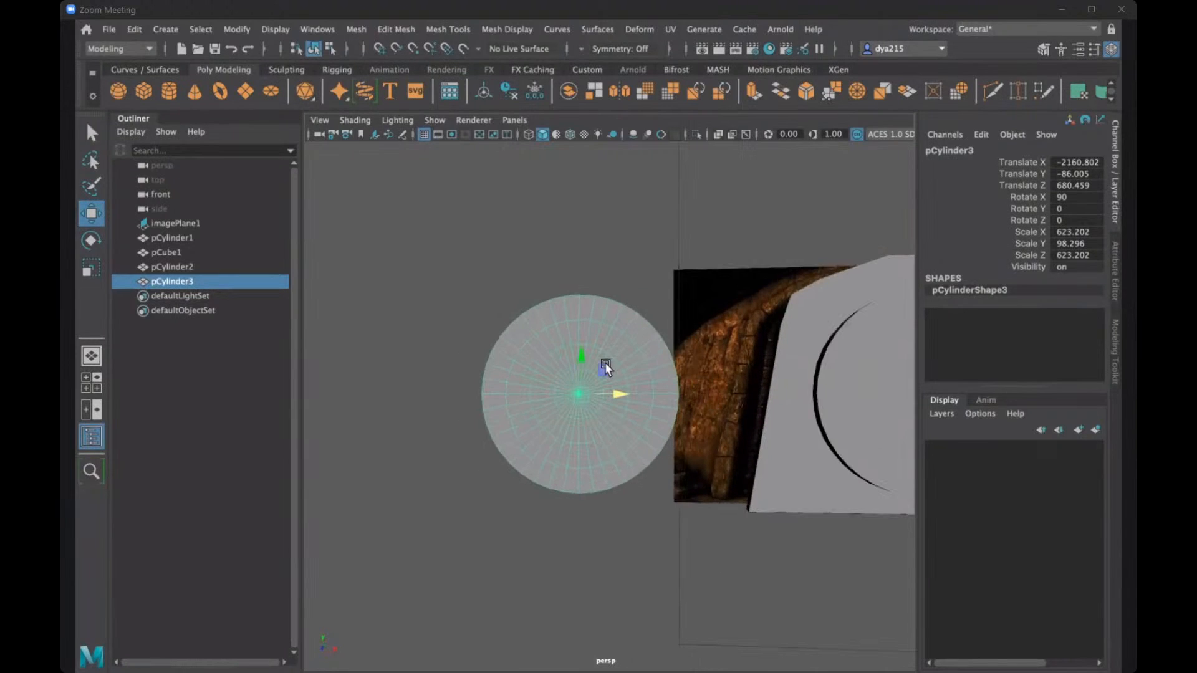
# - Delete the outermost ring of faces on the disc copy's front cap
pyautogui.rightClick(566, 308)
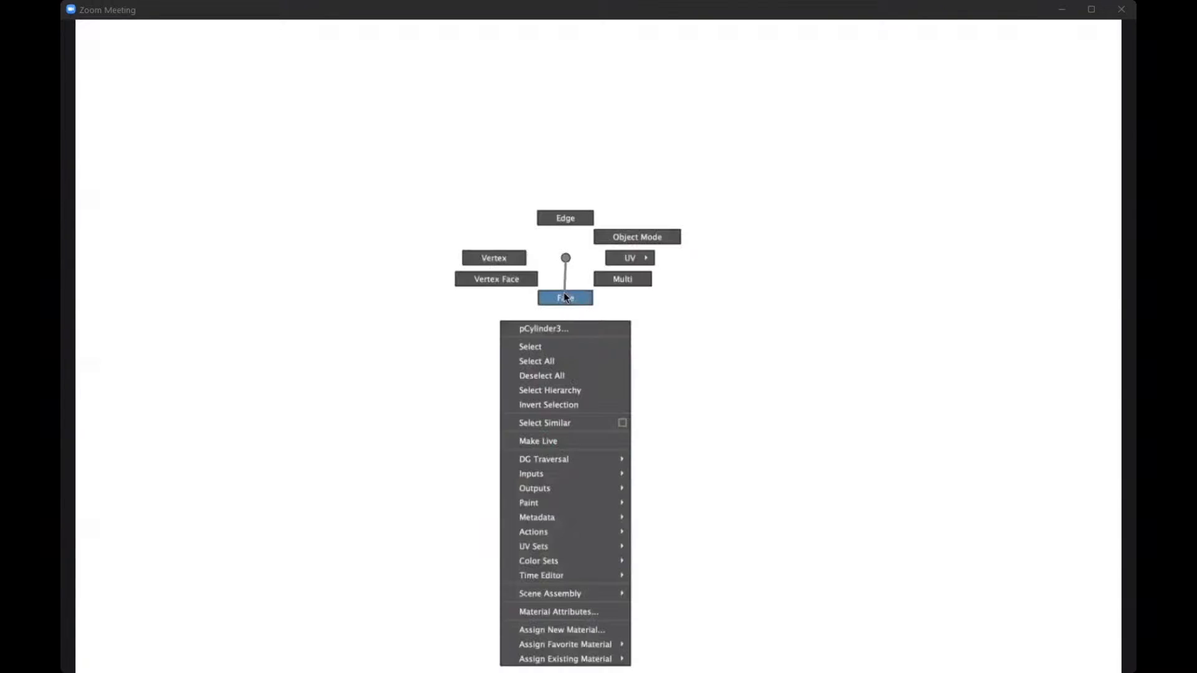
pyautogui.click(548, 323)
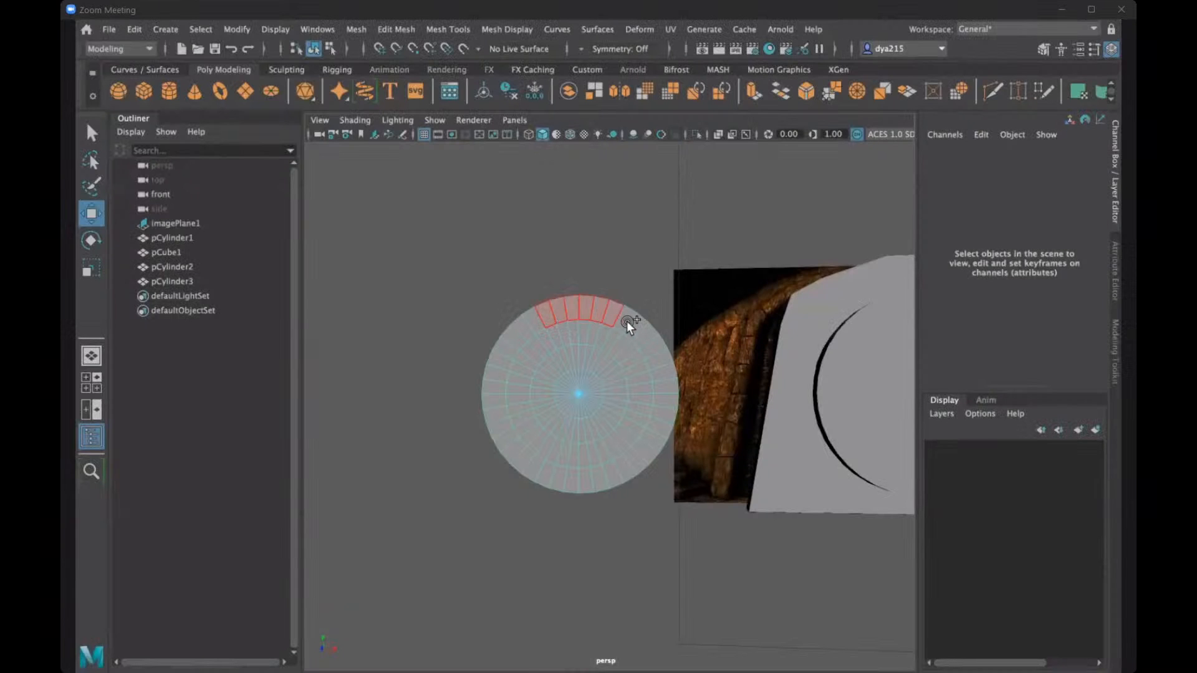
pyautogui.moveTo(653, 349)
pyautogui.mouseDown()
pyautogui.moveTo(667, 390)
pyautogui.moveTo(632, 468)
pyautogui.mouseUp()
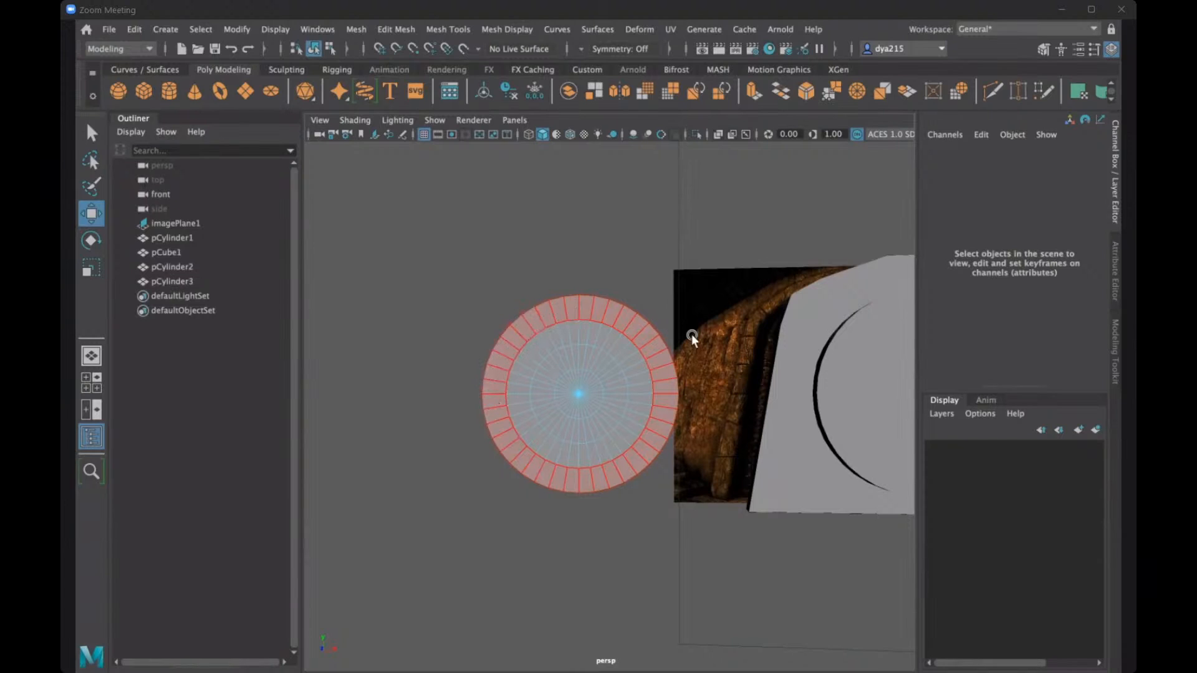
pyautogui.moveTo(691, 334); pyautogui.dragTo(720, 333)
pyautogui.press('Delete')
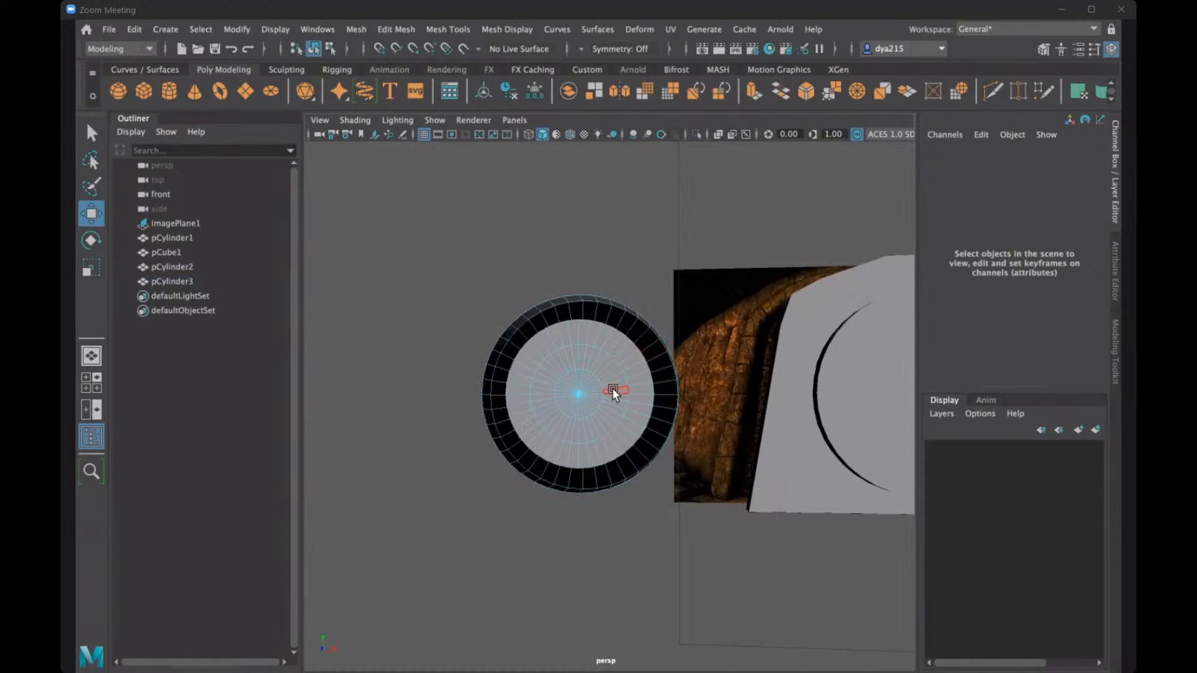
# - Delete the outermost ring of faces on the disc copy's back cap
pyautogui.keyDown('alt'); pyautogui.moveTo(695, 414); pyautogui.dragTo(615, 321); pyautogui.keyUp('alt')
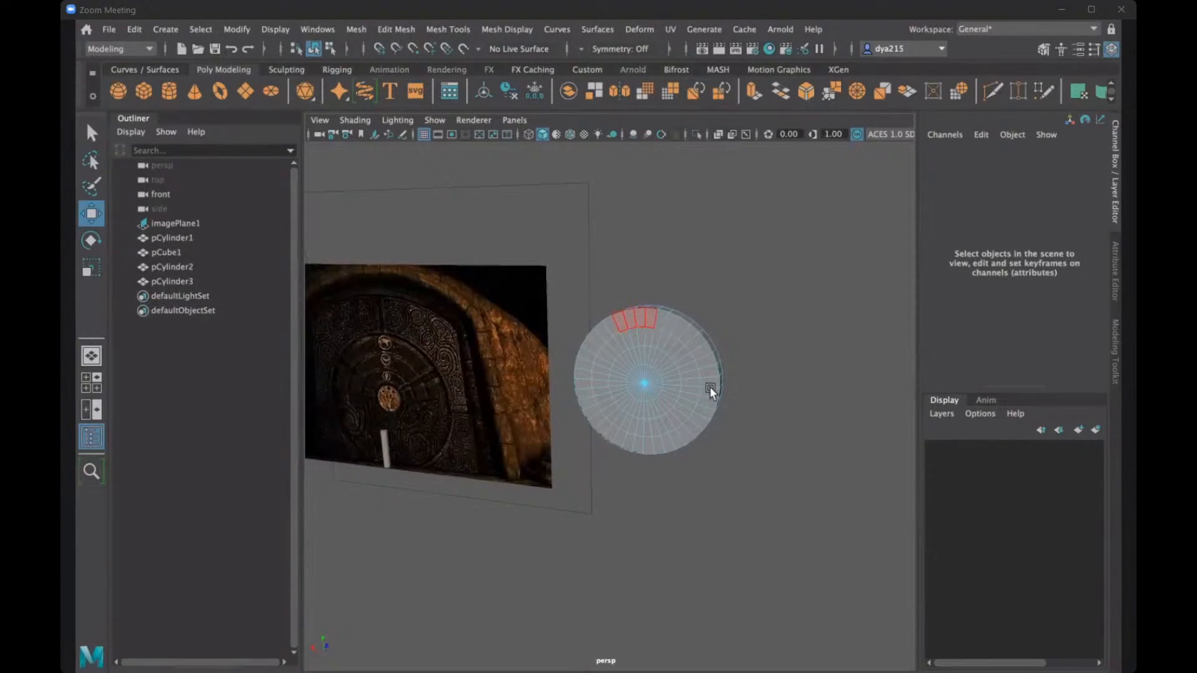
pyautogui.moveTo(710, 387); pyautogui.dragTo(713, 374)
pyautogui.keyDown('alt'); pyautogui.moveTo(635, 315); pyautogui.dragTo(641, 317); pyautogui.keyUp('alt')
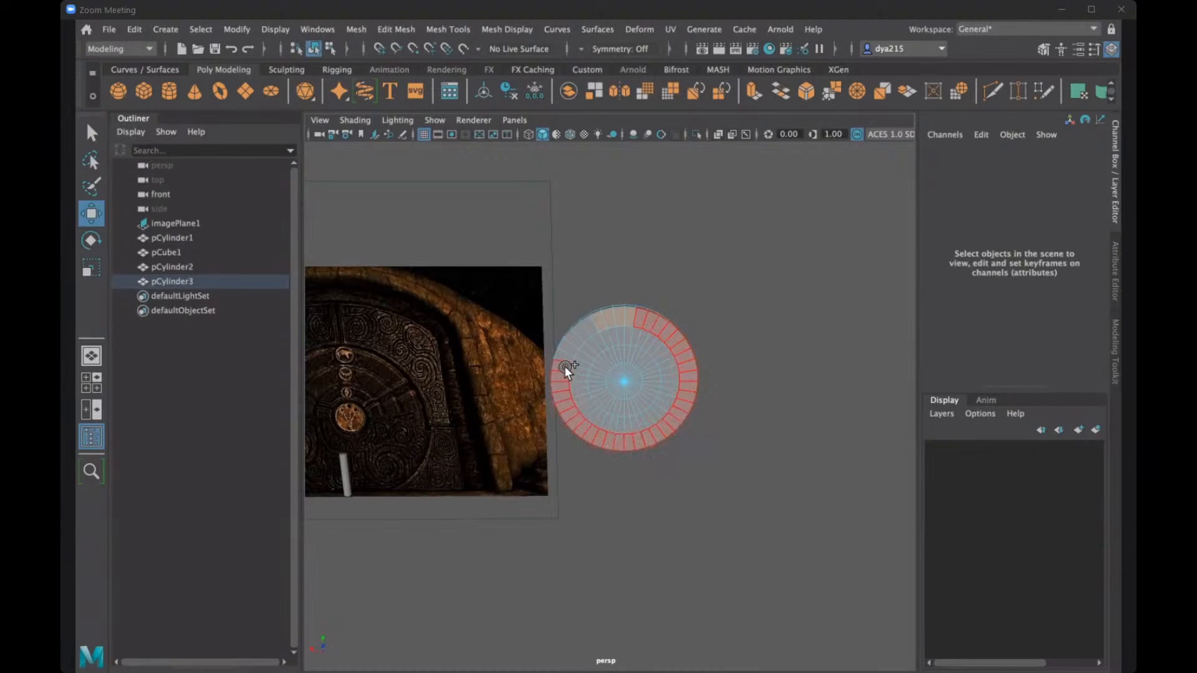
pyautogui.keyDown('shift'); pyautogui.doubleClick(584, 326); pyautogui.keyUp('shift')
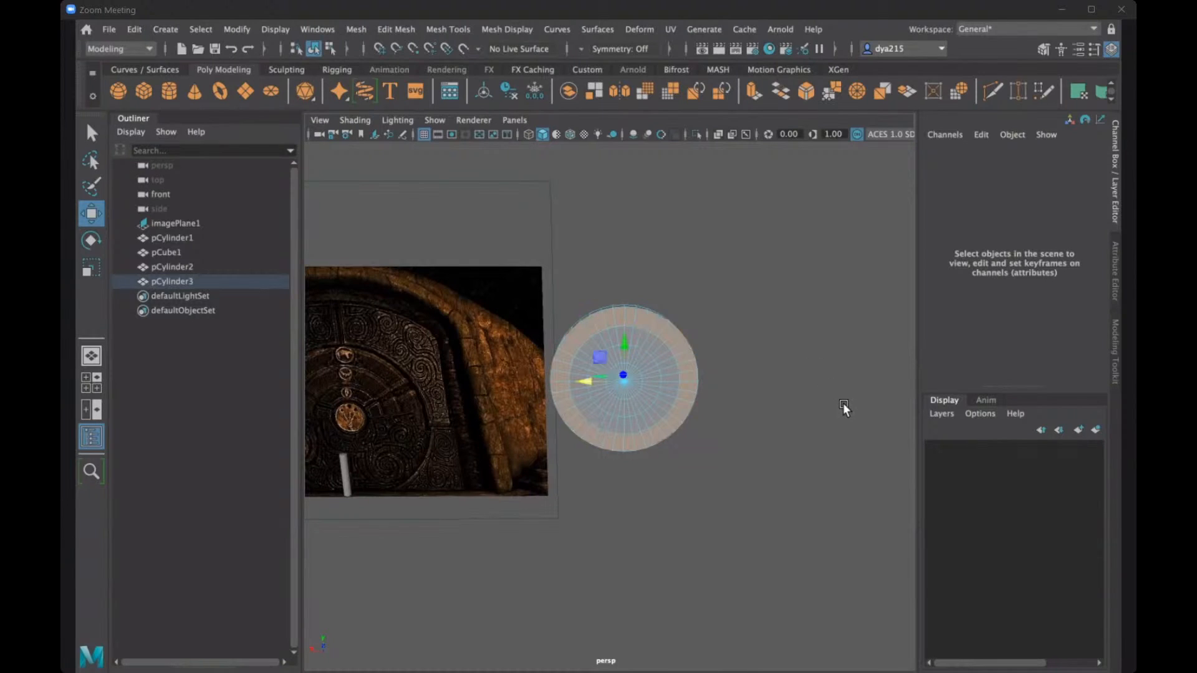
pyautogui.press('Delete')
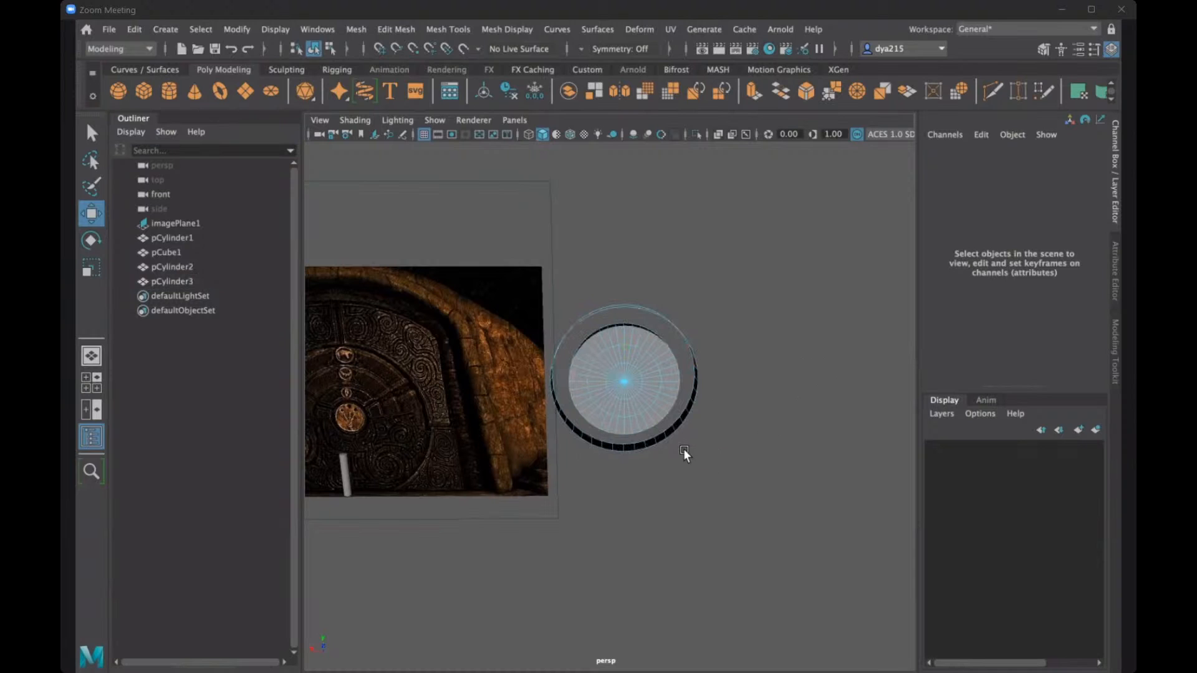
# - Delete the outer side wall faces of the disc copy, leaving only the two smaller caps
pyautogui.keyDown('alt'); pyautogui.moveTo(683, 449); pyautogui.dragTo(739, 359); pyautogui.keyUp('alt')
pyautogui.click(739, 359)
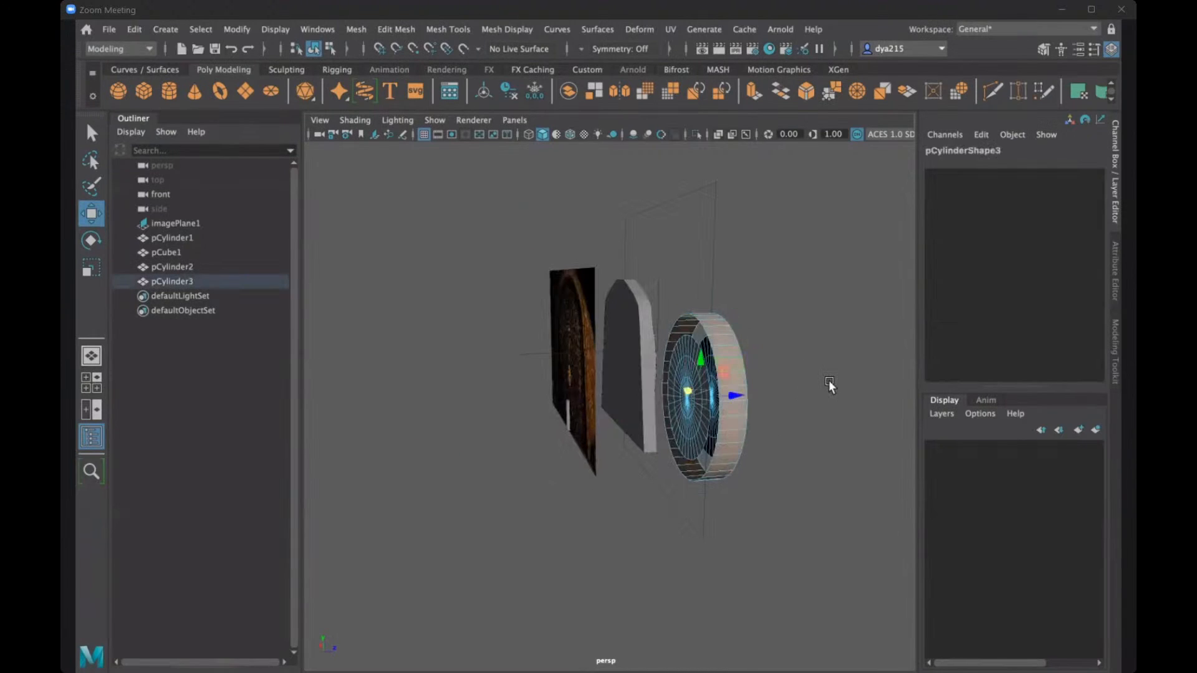
pyautogui.click(828, 380)
pyautogui.keyDown('alt'); pyautogui.moveTo(762, 413); pyautogui.dragTo(805, 414); pyautogui.keyUp('alt')
pyautogui.keyDown('alt'); pyautogui.moveTo(575, 376); pyautogui.dragTo(559, 406); pyautogui.keyUp('alt')
pyautogui.keyDown('alt'); pyautogui.moveTo(630, 422); pyautogui.dragTo(633, 394); pyautogui.keyUp('alt')
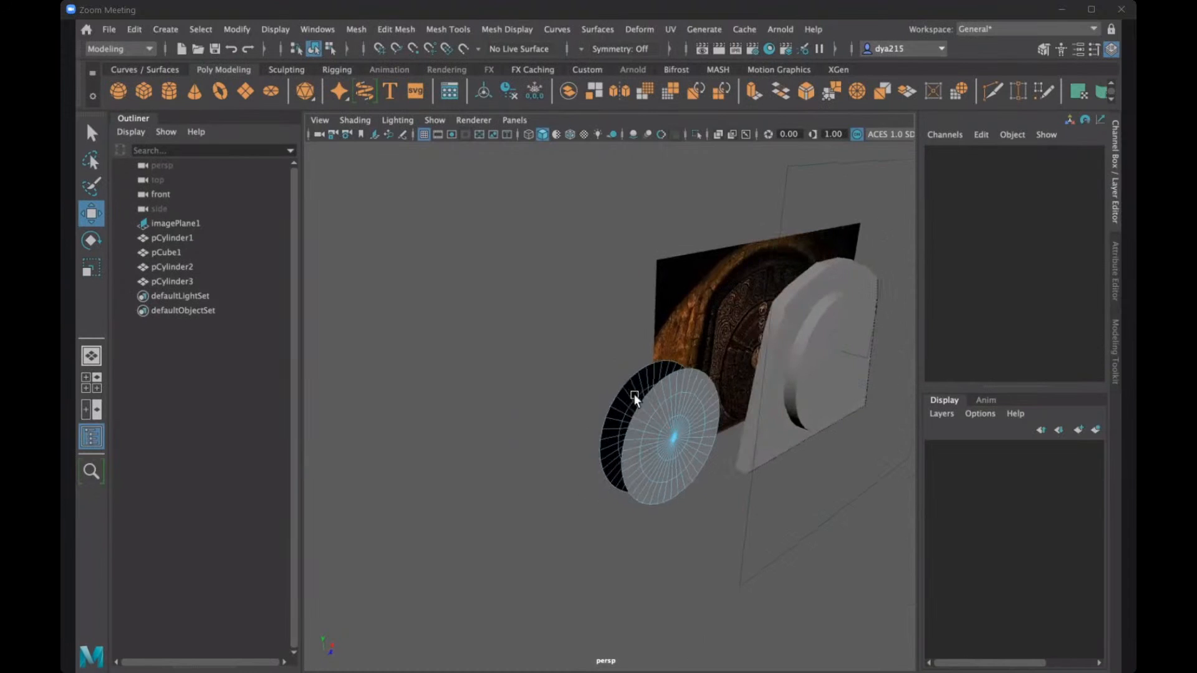
# - Select border edges on the disc copy's two caps, try to Bridge them, and undo the attempt
pyautogui.rightClick(669, 391)
pyautogui.moveTo(648, 252); pyautogui.dragTo(661, 305, button='right')
pyautogui.click(655, 380)
pyautogui.keyDown('alt'); pyautogui.moveTo(747, 422); pyautogui.dragTo(630, 324); pyautogui.keyUp('alt')
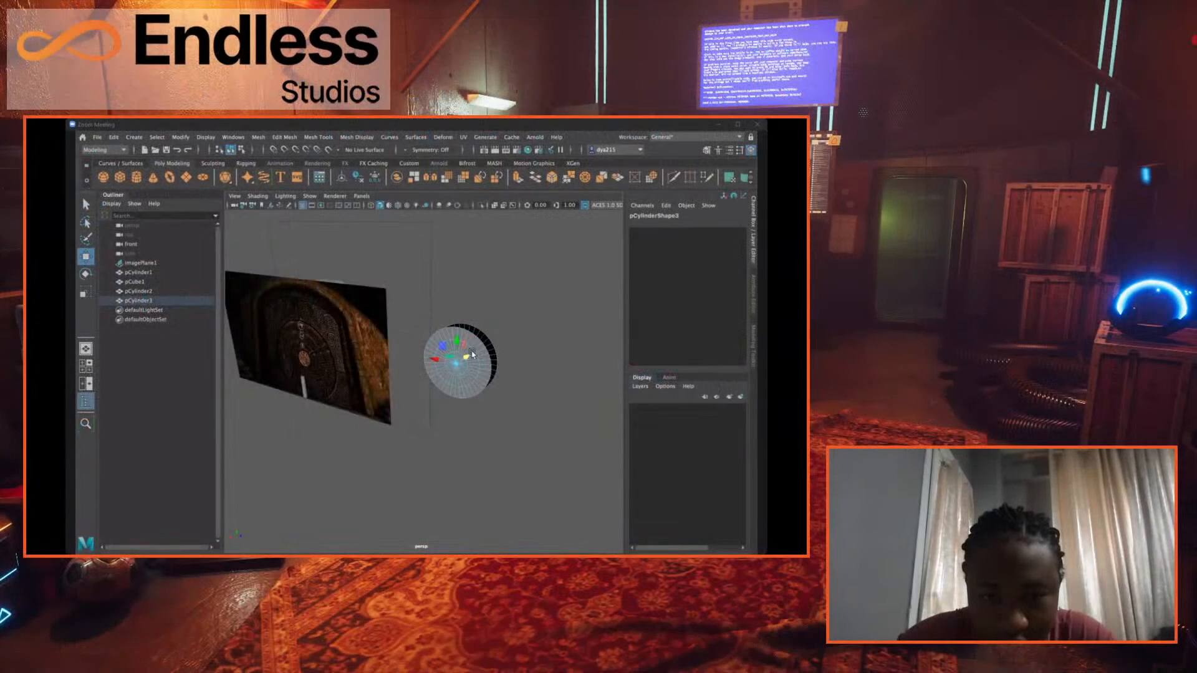
pyautogui.keyDown('alt'); pyautogui.moveTo(472, 354); pyautogui.dragTo(291, 205); pyautogui.keyUp('alt')
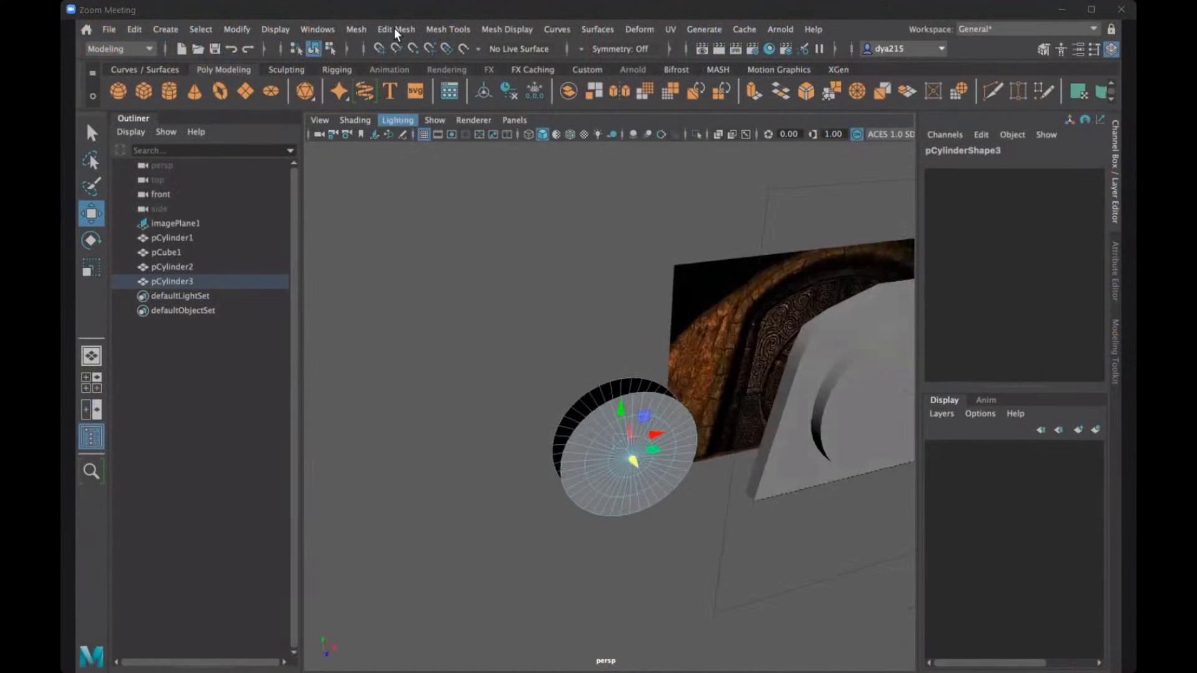
pyautogui.click(394, 30)
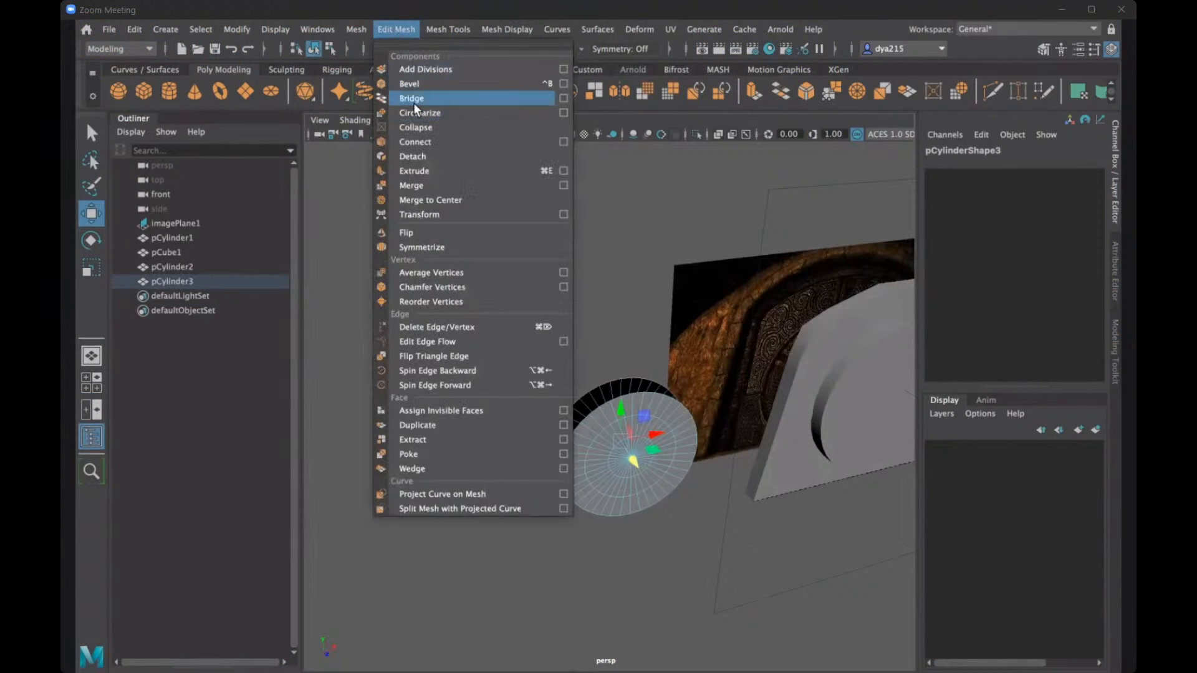
pyautogui.click(413, 103)
pyautogui.keyDown('alt'); pyautogui.moveTo(623, 337); pyautogui.dragTo(679, 336); pyautogui.keyUp('alt')
pyautogui.hotkey('ctrl', 'z')
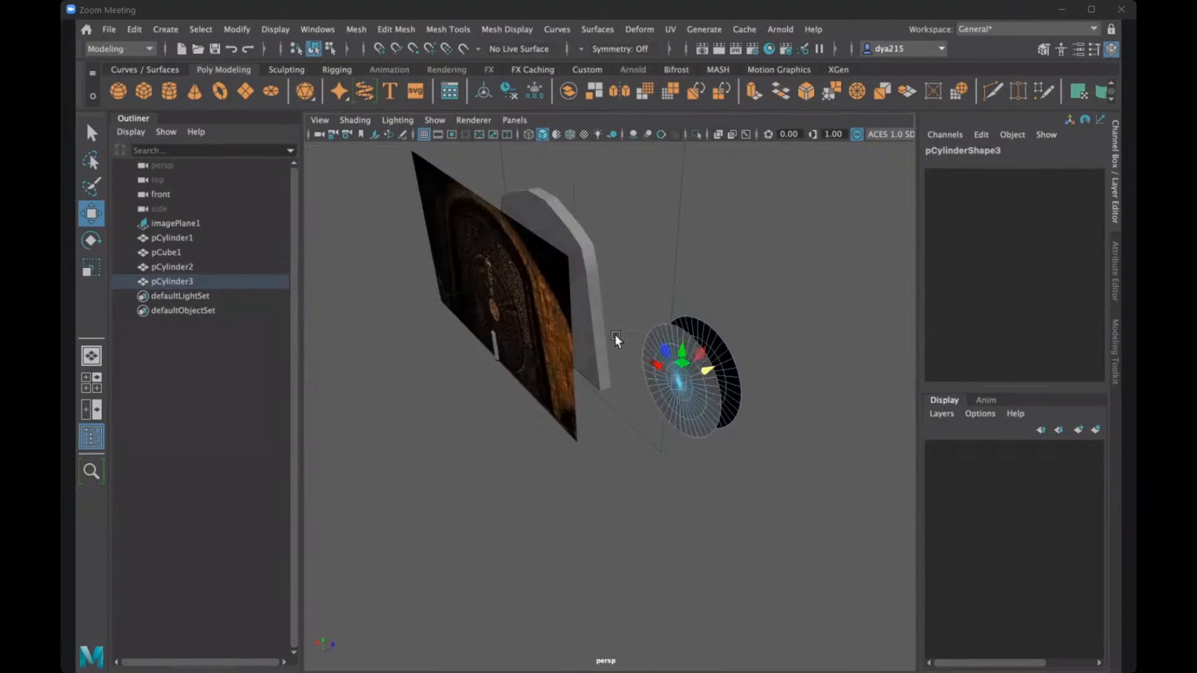
# - Reselect the border edges of the front and back caps and try a Bridge between the two loops
pyautogui.keyDown('alt'); pyautogui.moveTo(564, 335); pyautogui.dragTo(523, 323); pyautogui.keyUp('alt')
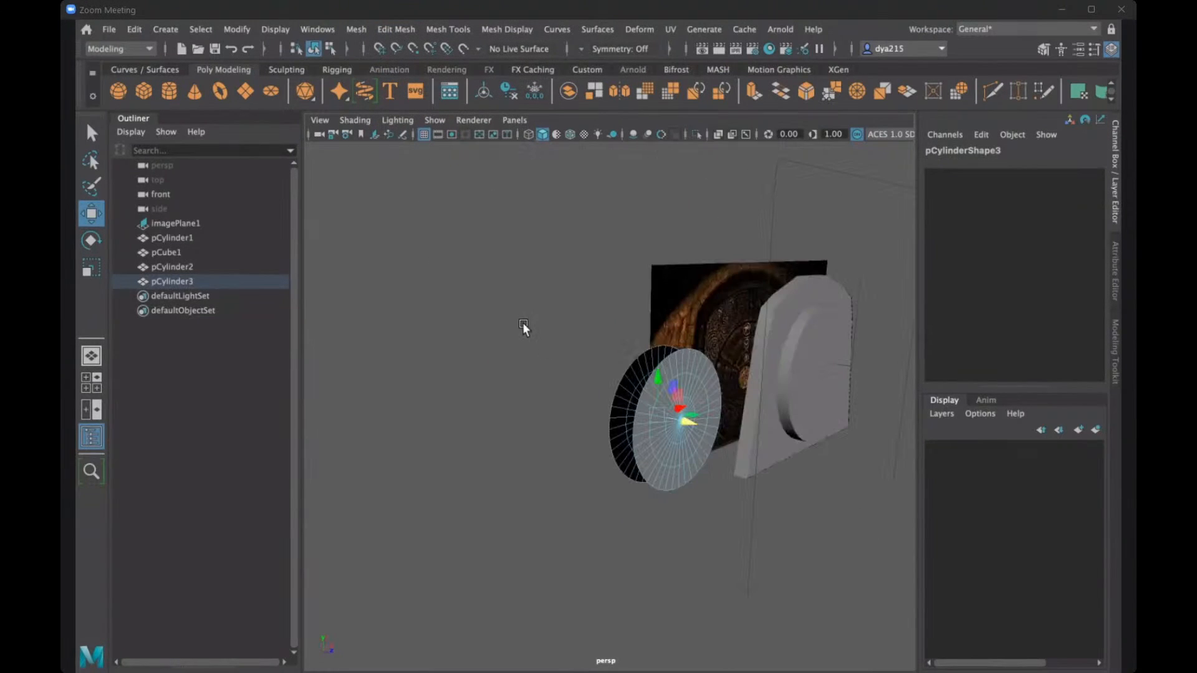
pyautogui.click(512, 399)
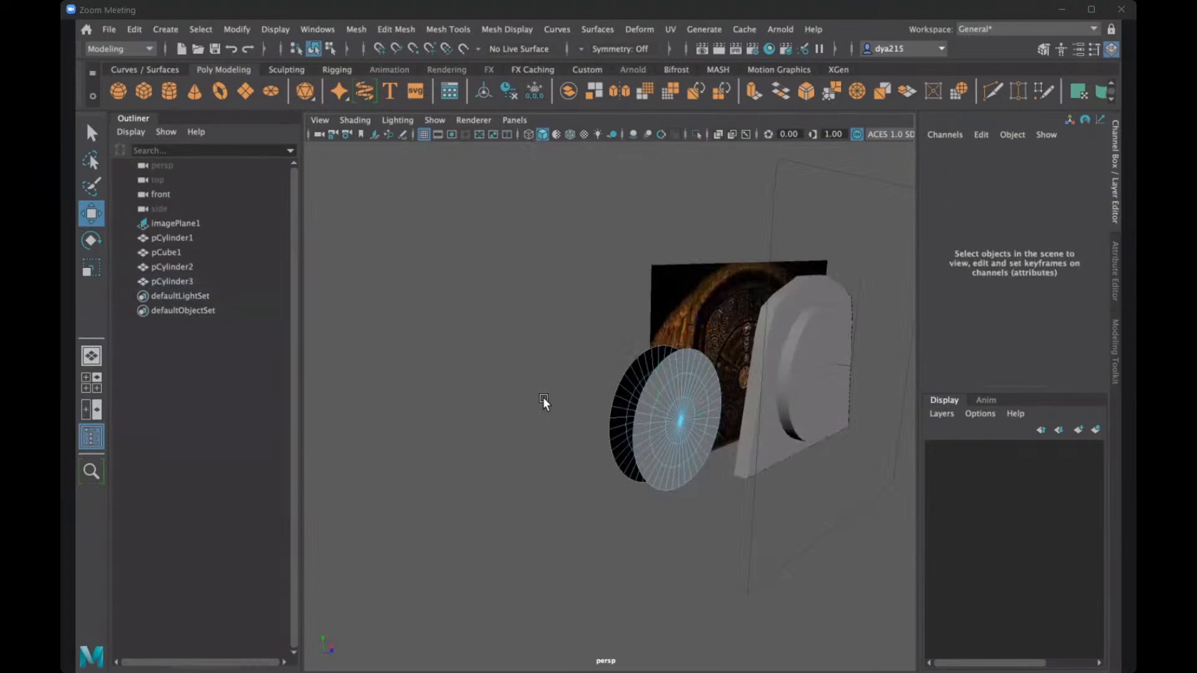
pyautogui.keyDown('alt'); pyautogui.moveTo(544, 399); pyautogui.dragTo(614, 402); pyautogui.keyUp('alt')
pyautogui.click(596, 391)
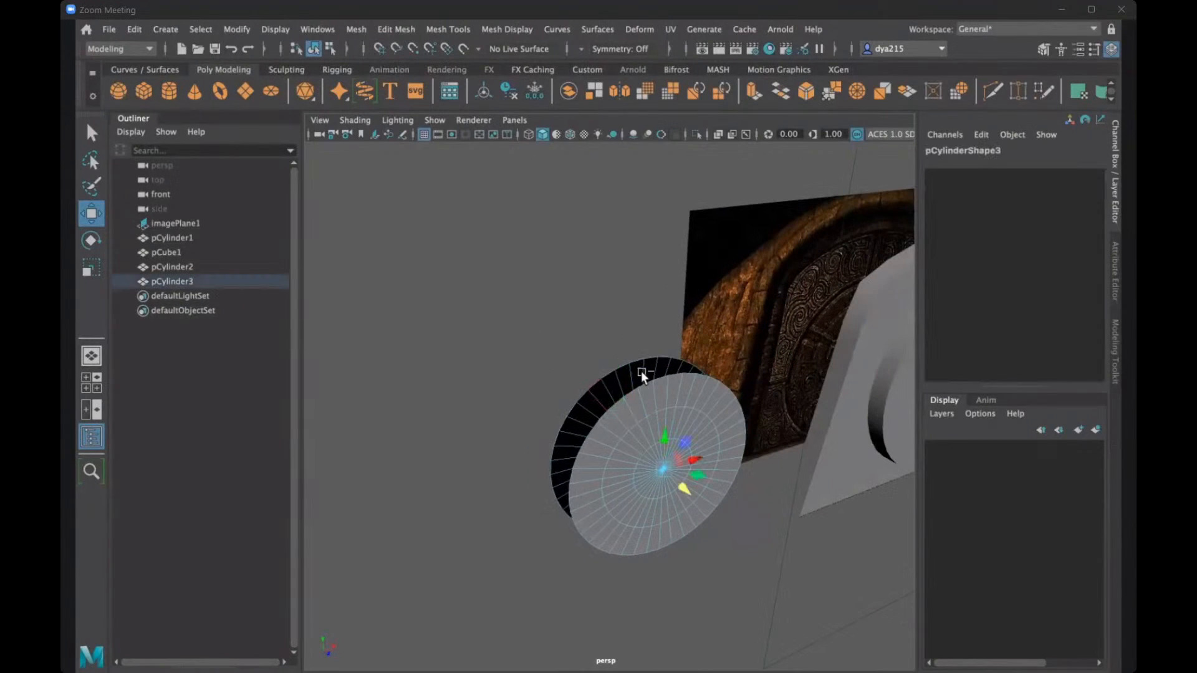
pyautogui.click(414, 30)
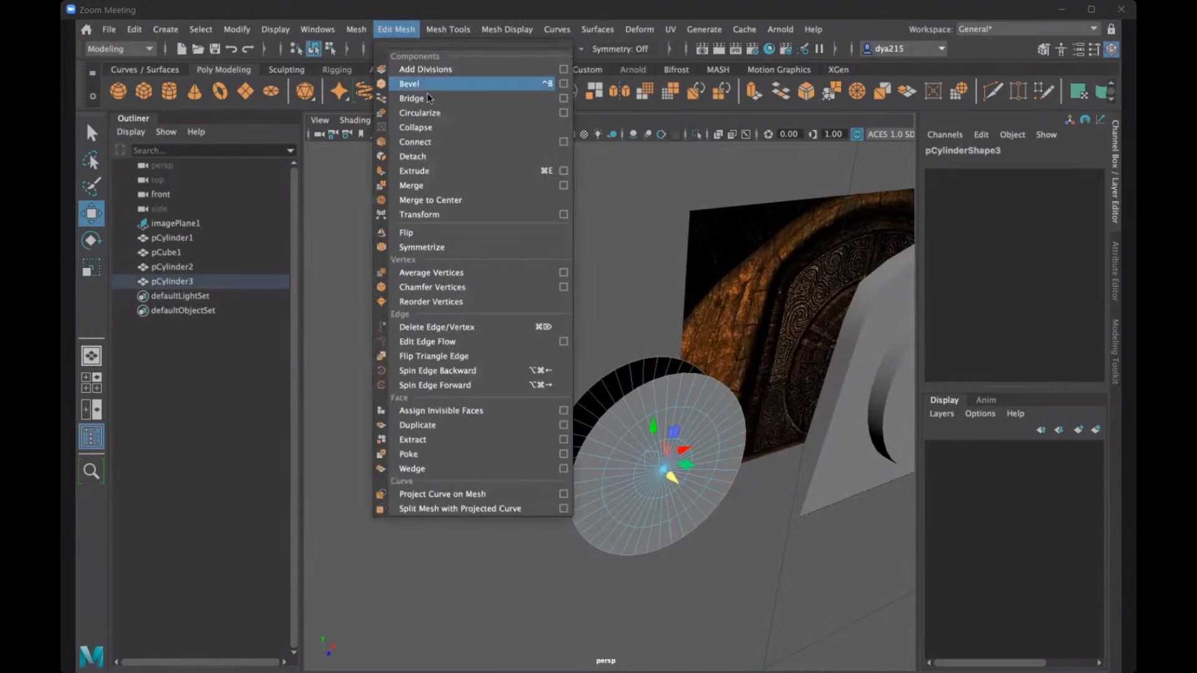
pyautogui.click(432, 101)
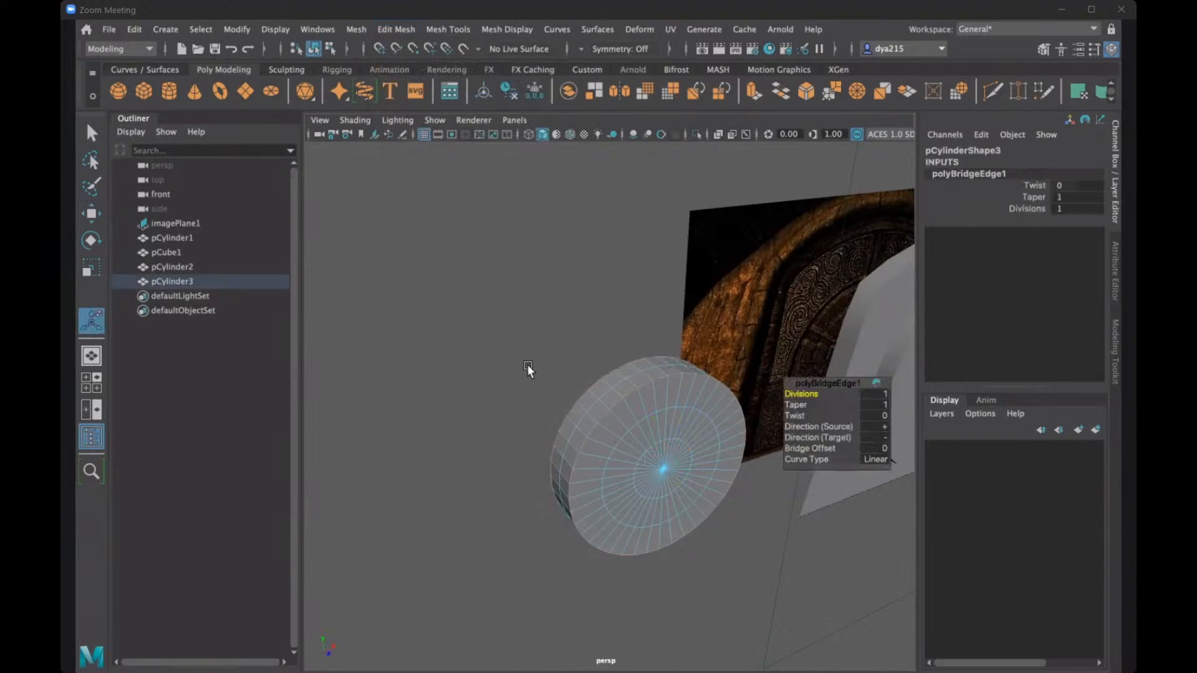
pyautogui.keyDown('alt'); pyautogui.moveTo(482, 332); pyautogui.dragTo(574, 387); pyautogui.keyUp('alt')
pyautogui.scroll(5, 742, 365)
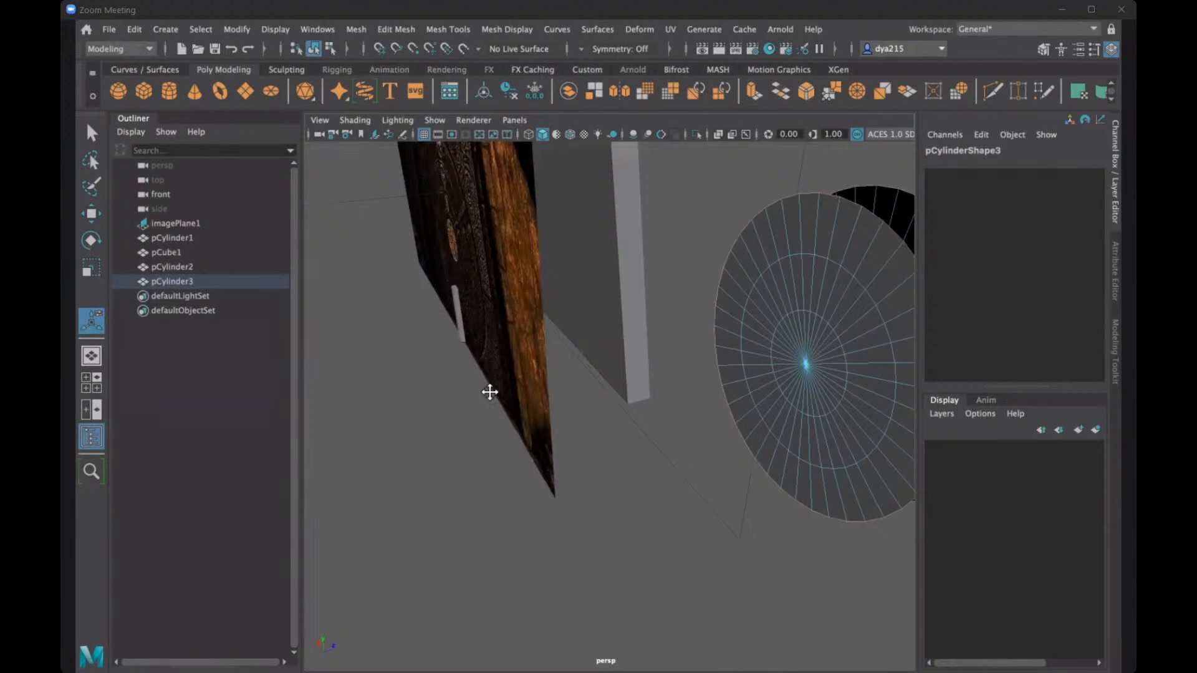
pyautogui.keyDown('alt'); pyautogui.moveTo(490, 391); pyautogui.dragTo(506, 339); pyautogui.keyUp('alt')
pyautogui.keyDown('alt'); pyautogui.moveTo(590, 338); pyautogui.dragTo(439, 298); pyautogui.keyUp('alt')
pyautogui.keyDown('alt'); pyautogui.moveTo(555, 342); pyautogui.dragTo(699, 354); pyautogui.keyUp('alt')
pyautogui.keyDown('alt'); pyautogui.moveTo(768, 377); pyautogui.dragTo(864, 359); pyautogui.keyUp('alt')
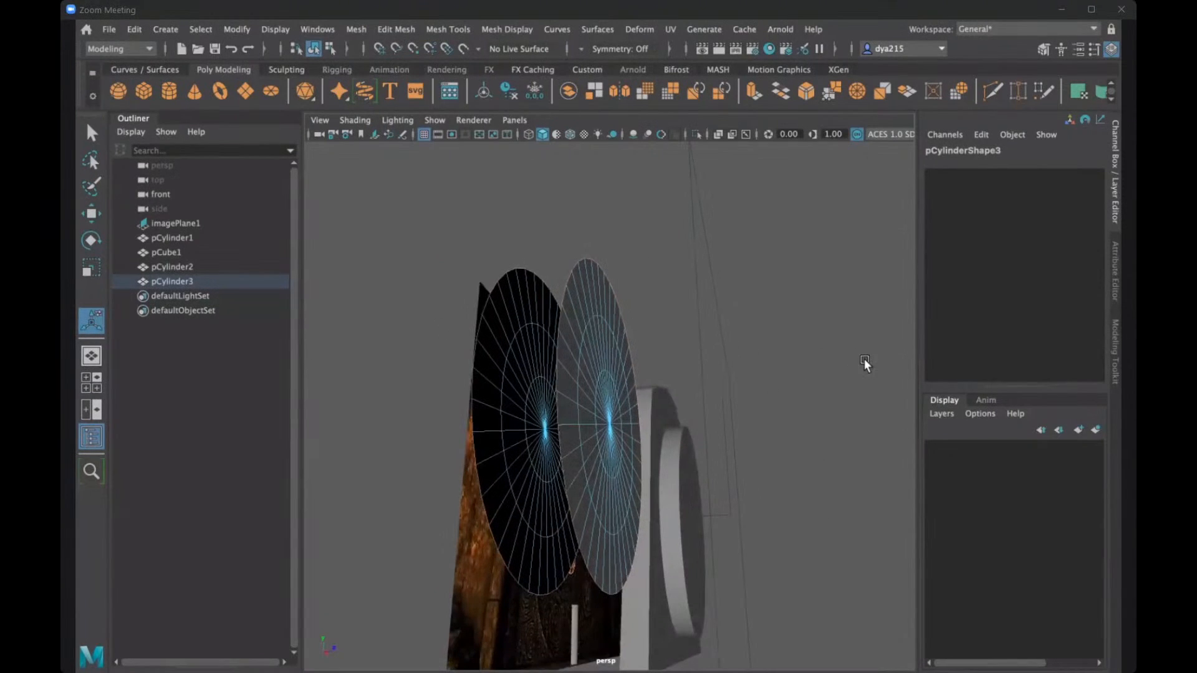
# - Return to object selection, pick the disc copy, and try Fill Hole on its open sides
pyautogui.keyDown('alt'); pyautogui.moveTo(582, 391); pyautogui.dragTo(473, 371); pyautogui.keyUp('alt')
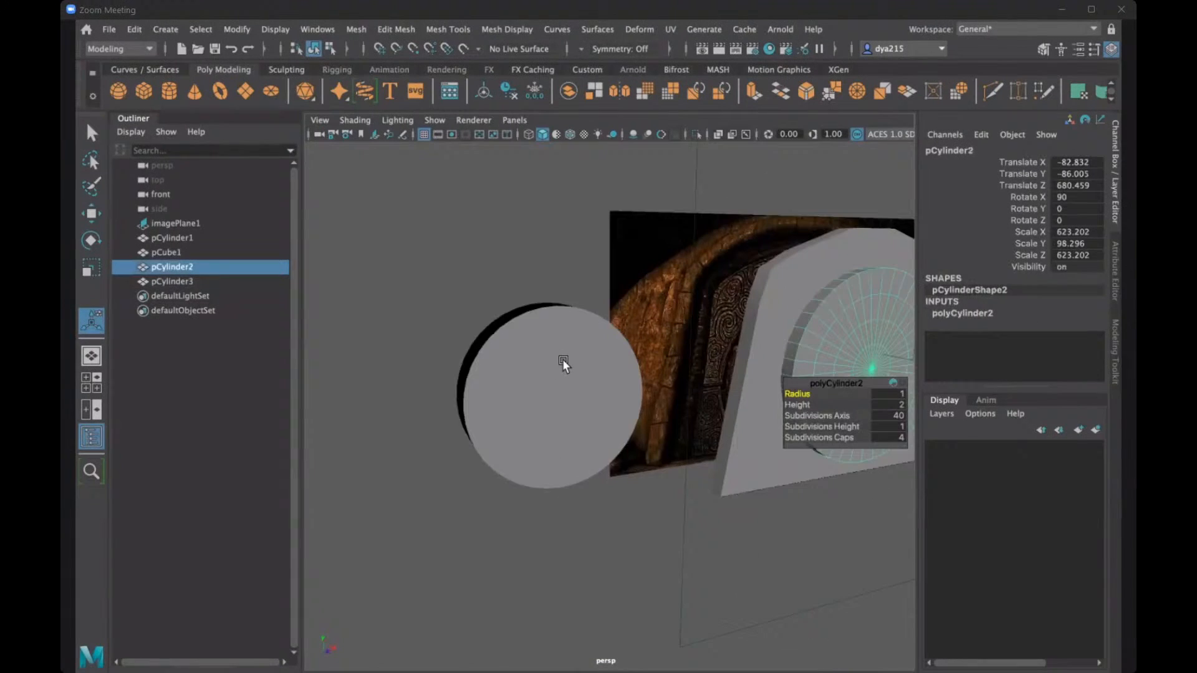
pyautogui.keyDown('alt'); pyautogui.moveTo(563, 362); pyautogui.dragTo(510, 325, button='middle'); pyautogui.keyUp('alt')
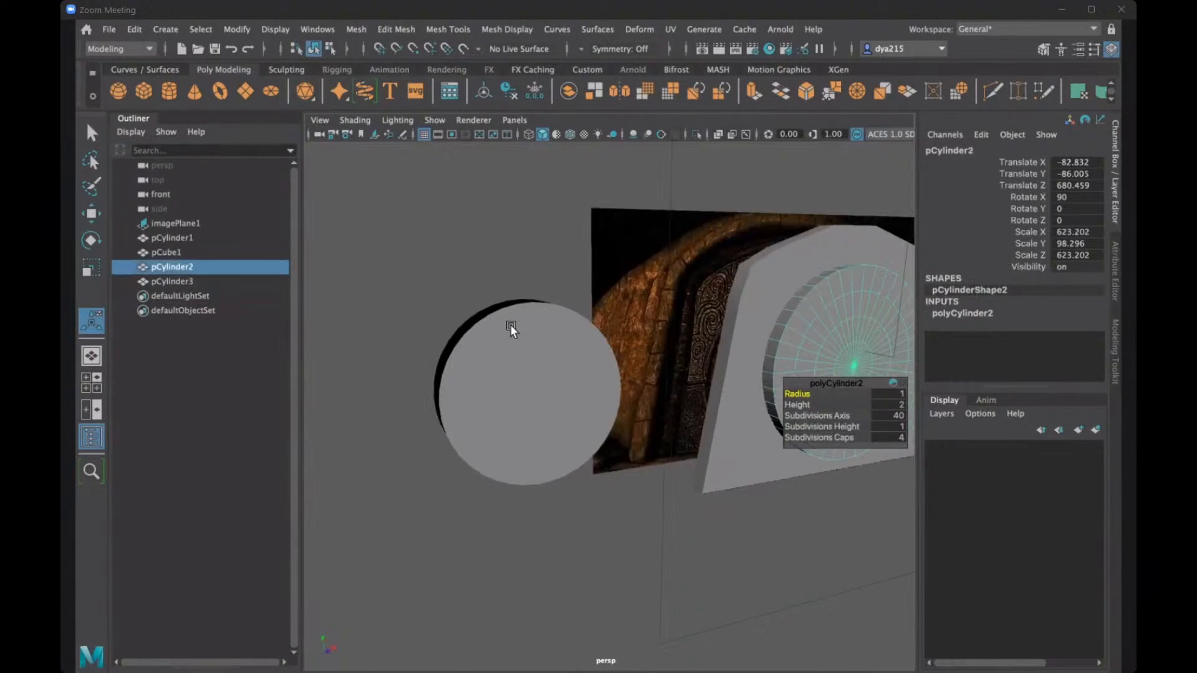
pyautogui.click(535, 364)
pyautogui.keyDown('alt'); pyautogui.moveTo(510, 325); pyautogui.dragTo(531, 362); pyautogui.keyUp('alt')
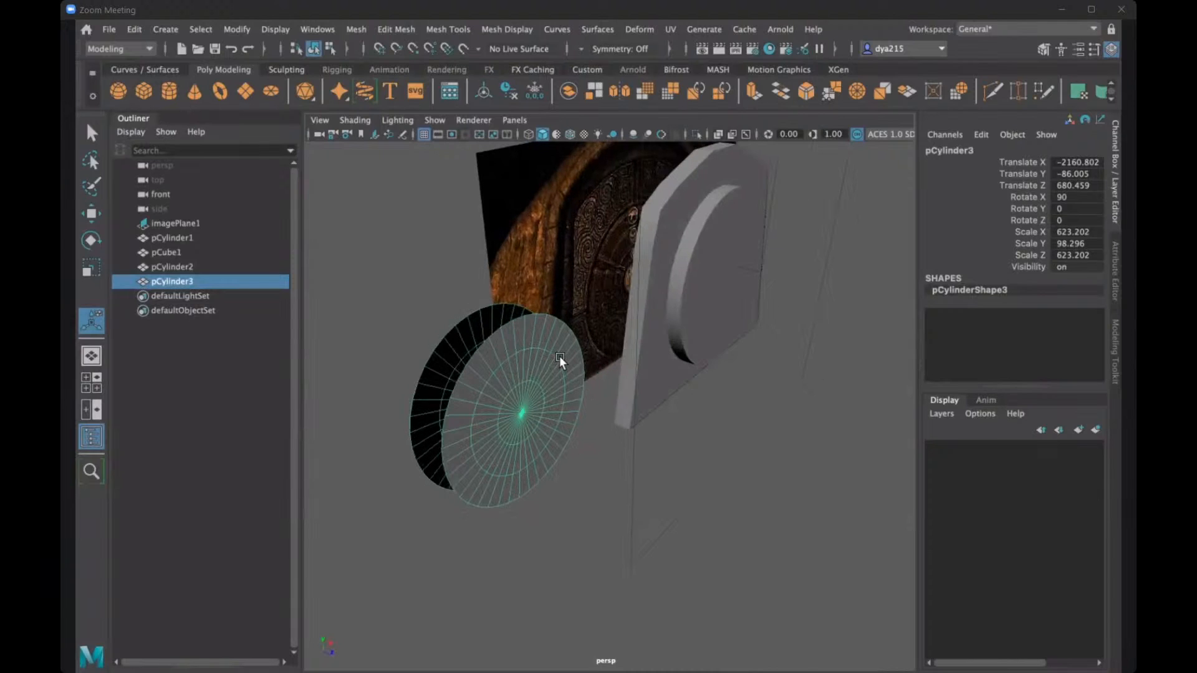
pyautogui.click(391, 35)
pyautogui.moveTo(364, 33)
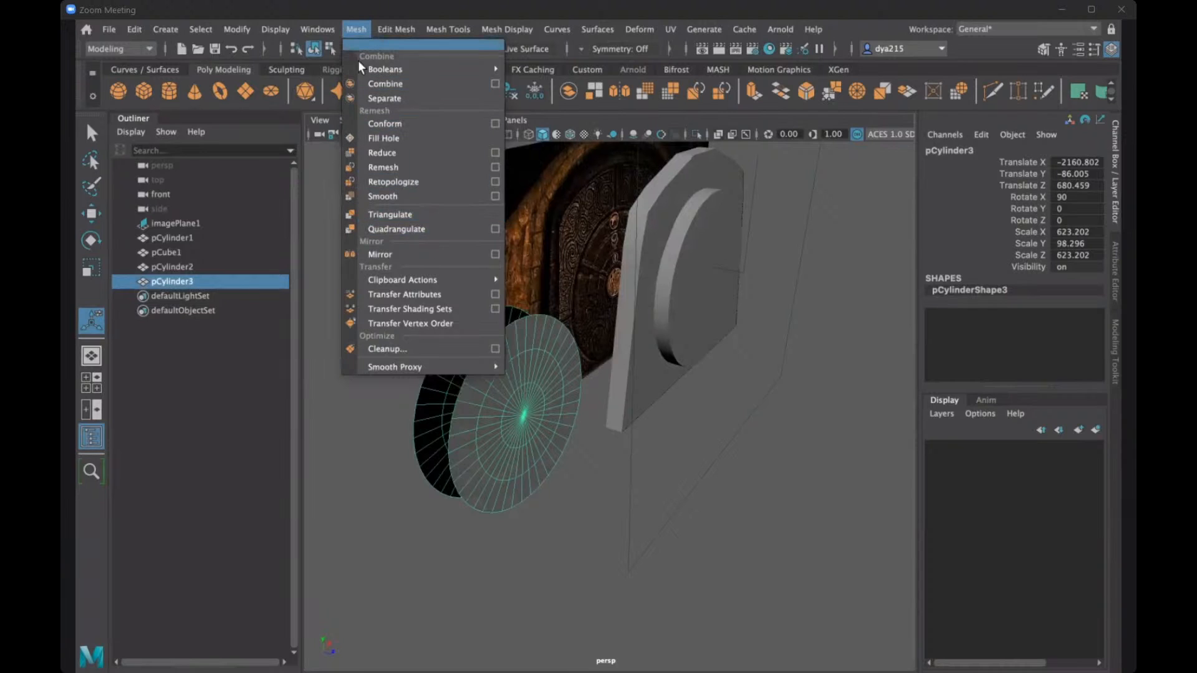
pyautogui.click(396, 139)
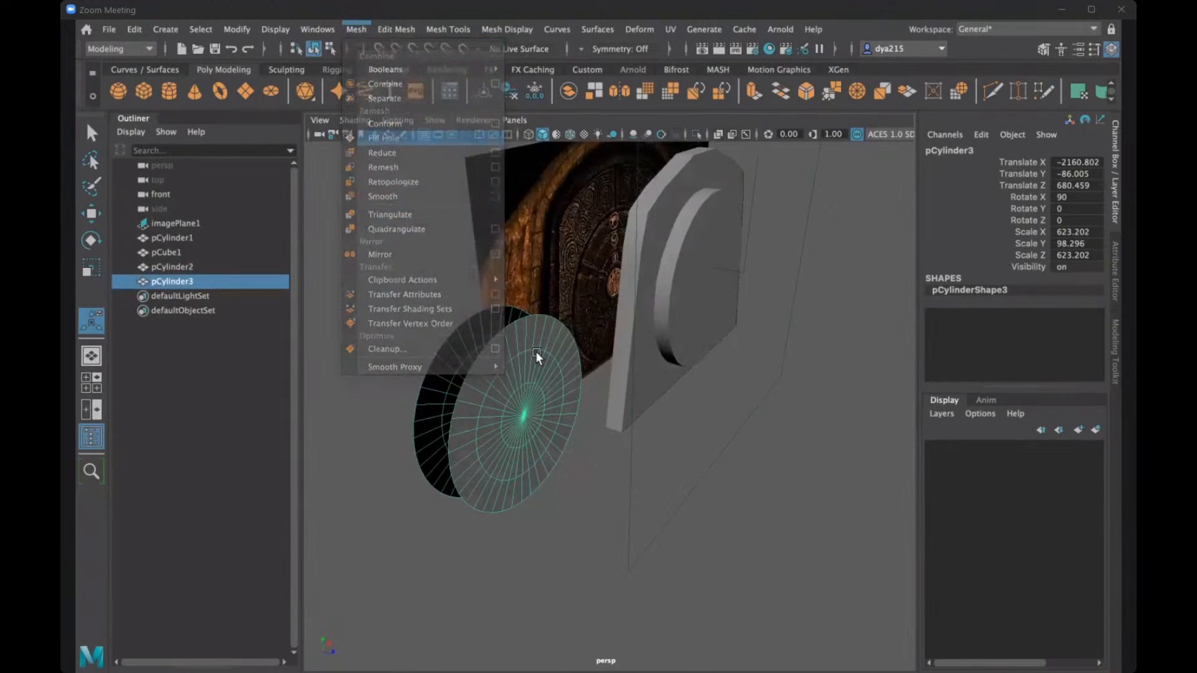
pyautogui.hotkey('ctrl', 'z')
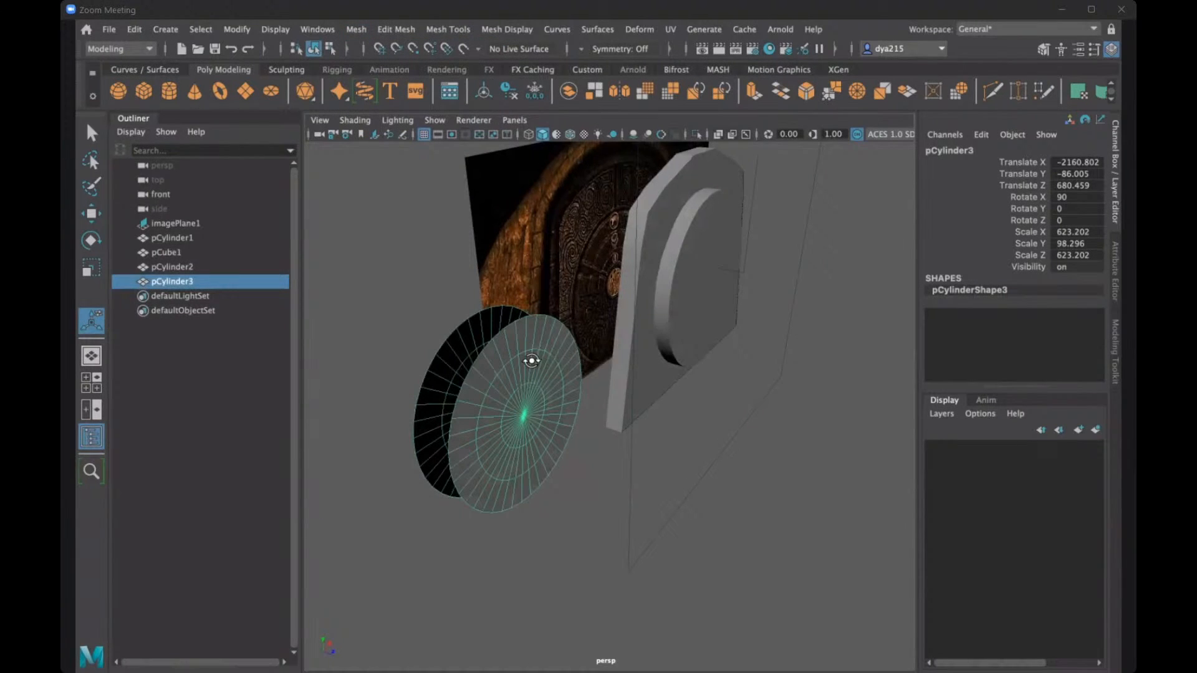
# - Undo the edits on the disc copy back to before its outer ring and side faces were deleted
pyautogui.moveTo(532, 359)
pyautogui.keyDown('alt'); pyautogui.mouseDown()
pyautogui.moveTo(505, 347)
pyautogui.moveTo(536, 357)
pyautogui.mouseUp(); pyautogui.keyUp('alt')
pyautogui.hotkey('ctrl', 'z')
pyautogui.hotkey('ctrl', 'z')
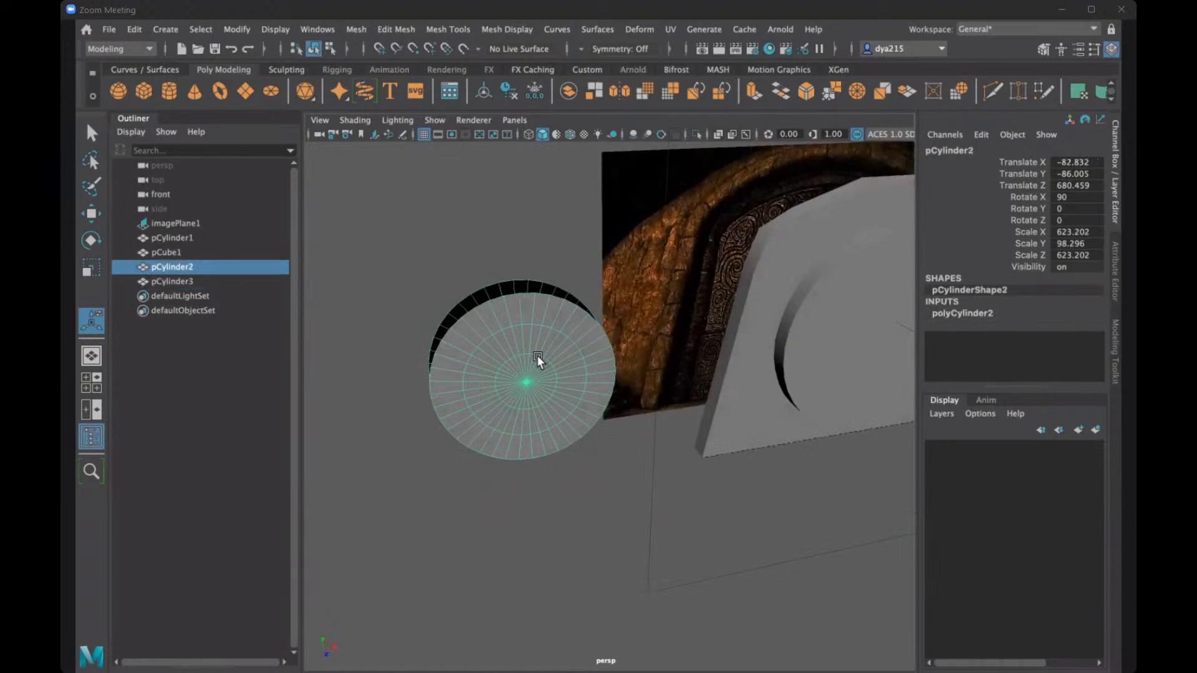
pyautogui.hotkey('ctrl', 'z')
pyautogui.hotkey('ctrl', 'z')
pyautogui.hotkey('ctrl', 'z')
pyautogui.hotkey('ctrl', 'z')
pyautogui.hotkey('ctrl', 'z')
pyautogui.hotkey('ctrl', 'z')
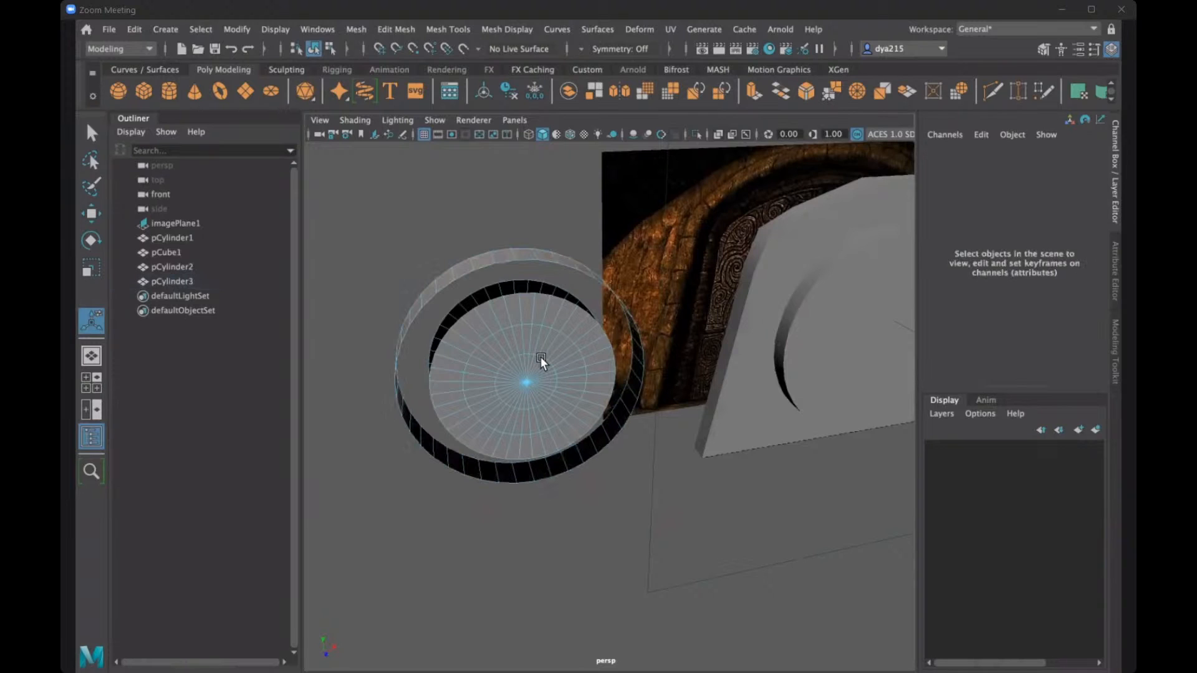
pyautogui.hotkey('ctrl', 'z')
pyautogui.hotkey('ctrl', 'z')
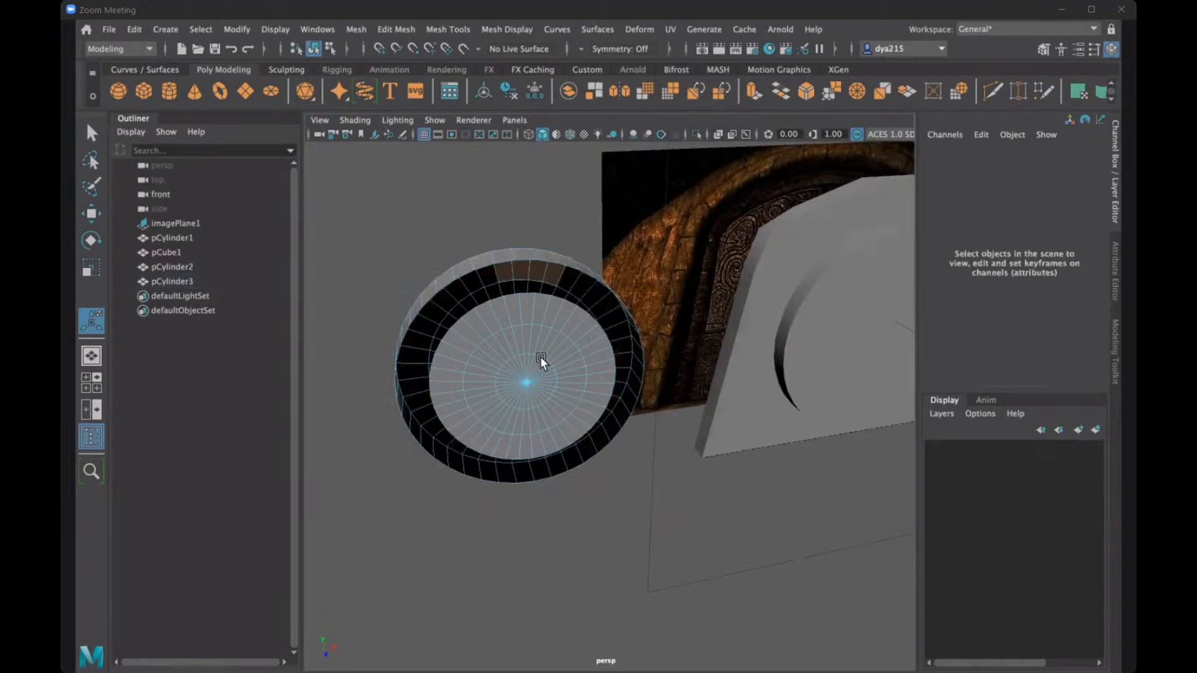
pyautogui.hotkey('ctrl', 'z')
pyautogui.hotkey('ctrl', 'z')
# - Delete the outermost ring of faces on the disc copy's front and back caps, along with its outer side faces
pyautogui.moveTo(486, 313)
pyautogui.keyDown('alt'); pyautogui.mouseDown()
pyautogui.moveTo(442, 318)
pyautogui.moveTo(609, 339)
pyautogui.moveTo(609, 326)
pyautogui.moveTo(643, 328)
pyautogui.moveTo(650, 341)
pyautogui.moveTo(518, 342)
pyautogui.moveTo(507, 321)
pyautogui.mouseUp(); pyautogui.keyUp('alt')
pyautogui.keyDown('alt'); pyautogui.moveTo(553, 374); pyautogui.dragTo(544, 372); pyautogui.keyUp('alt')
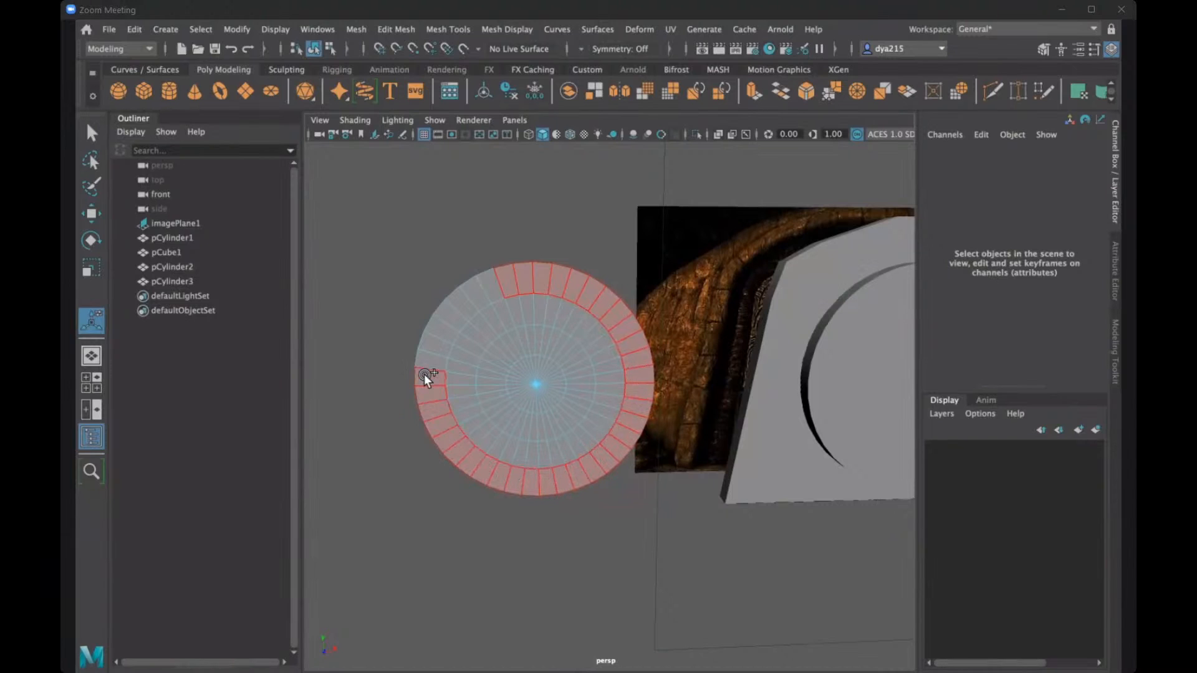
pyautogui.doubleClick(487, 282)
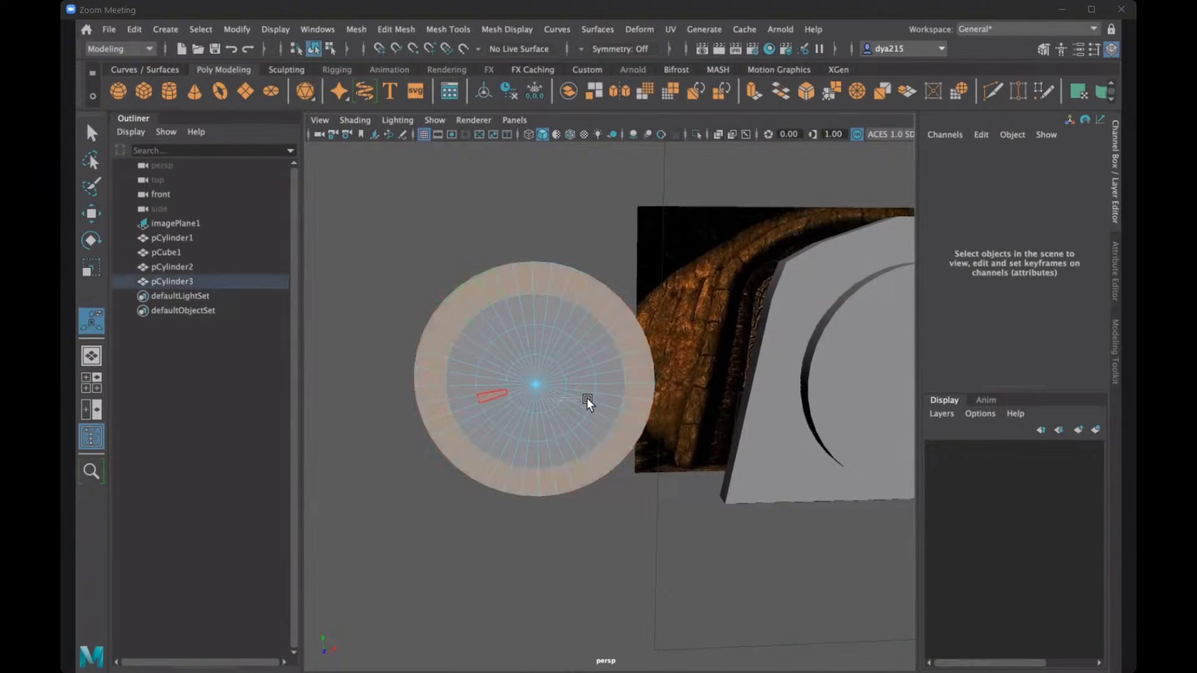
pyautogui.click(501, 400)
pyautogui.hotkey('ctrl', 'z')
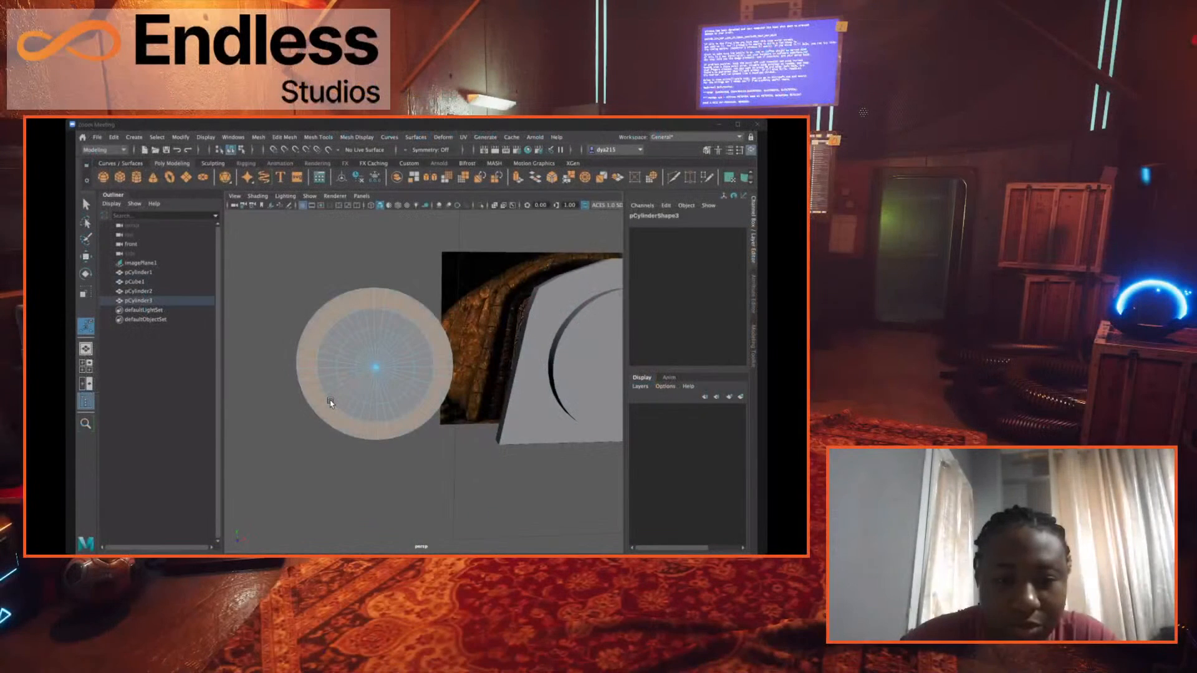
pyautogui.moveTo(366, 417)
pyautogui.keyDown('alt'); pyautogui.mouseDown()
pyautogui.moveTo(457, 414)
pyautogui.moveTo(422, 326)
pyautogui.moveTo(441, 289)
pyautogui.moveTo(499, 286)
pyautogui.moveTo(554, 341)
pyautogui.moveTo(565, 380)
pyautogui.moveTo(552, 417)
pyautogui.moveTo(505, 453)
pyautogui.moveTo(459, 460)
pyautogui.moveTo(419, 435)
pyautogui.moveTo(392, 388)
pyautogui.moveTo(403, 333)
pyautogui.mouseUp(); pyautogui.keyUp('alt')
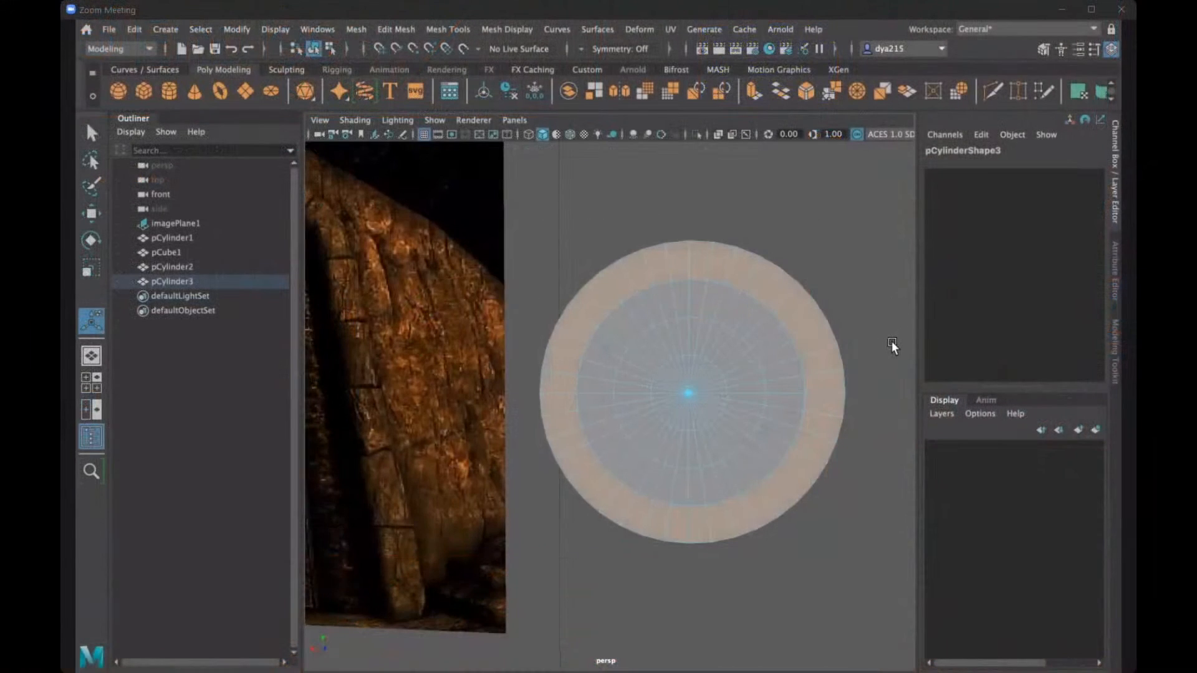
pyautogui.press('Delete')
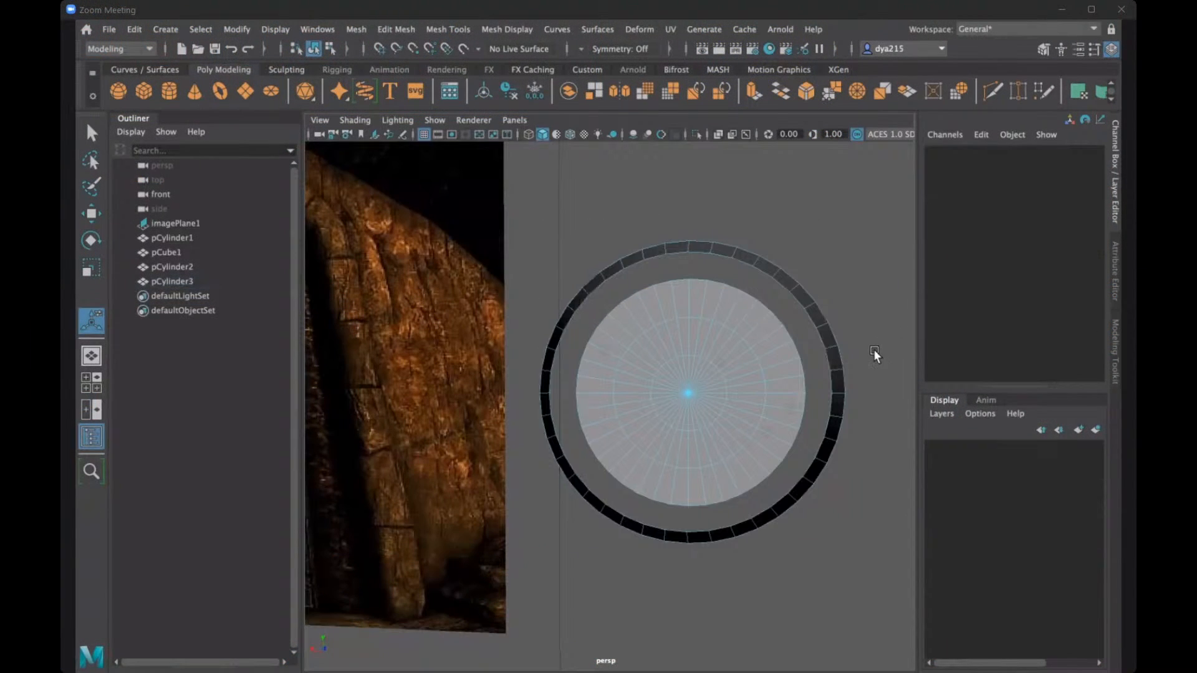
pyautogui.keyDown('alt'); pyautogui.moveTo(874, 350); pyautogui.dragTo(864, 345); pyautogui.keyUp('alt')
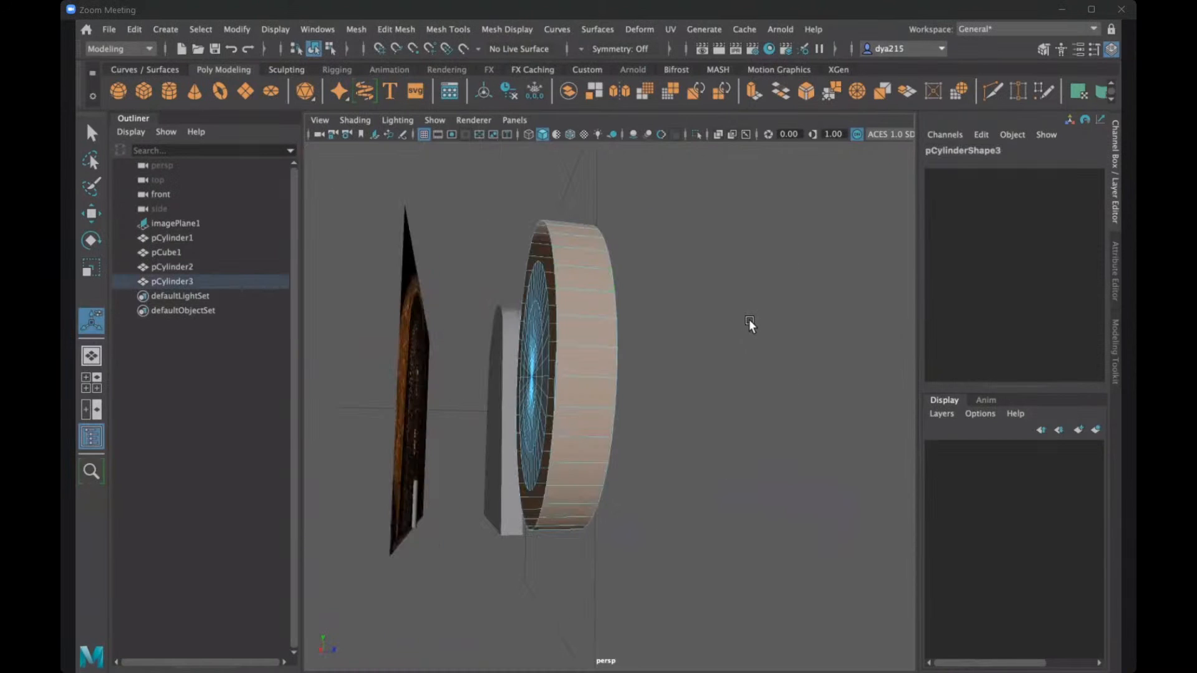
pyautogui.press('Delete')
# - Bridge the border edges of the disc copy's front and back caps to close its side
pyautogui.keyDown('alt'); pyautogui.moveTo(717, 332); pyautogui.dragTo(617, 350); pyautogui.keyUp('alt')
pyautogui.moveTo(508, 357)
pyautogui.keyDown('alt'); pyautogui.mouseDown()
pyautogui.moveTo(536, 365)
pyautogui.moveTo(503, 330)
pyautogui.mouseUp(); pyautogui.keyUp('alt')
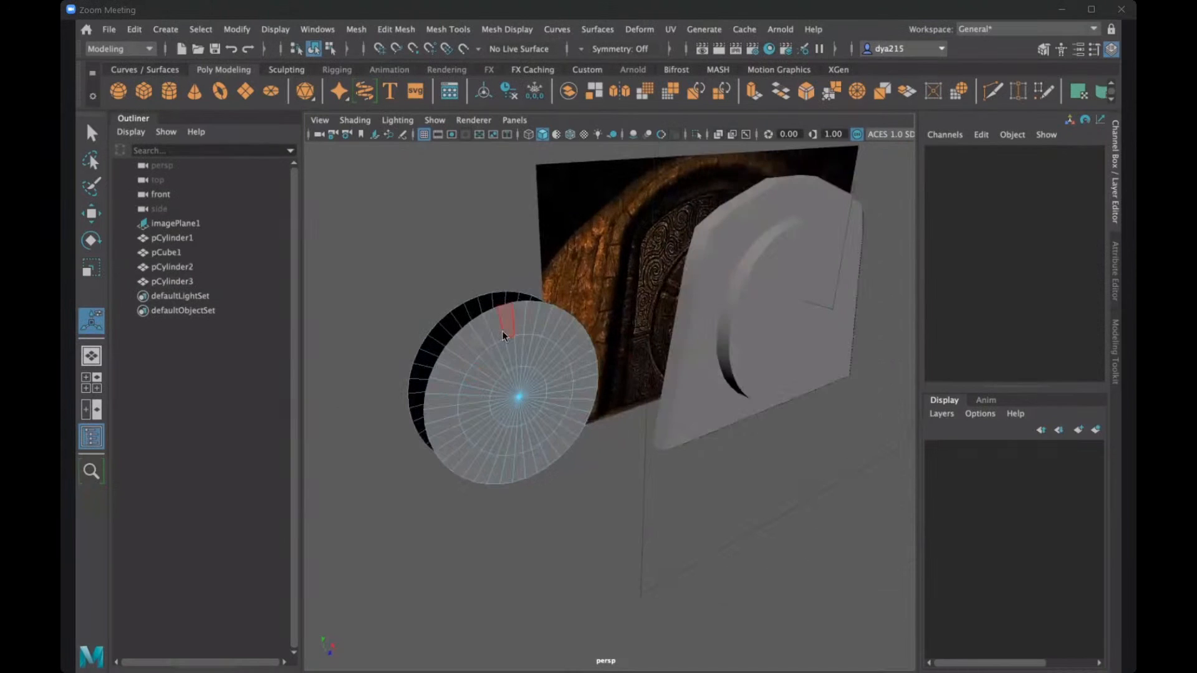
pyautogui.moveTo(505, 257)
pyautogui.mouseDown(button='right')
pyautogui.moveTo(499, 210)
pyautogui.moveTo(476, 317)
pyautogui.mouseUp(button='right')
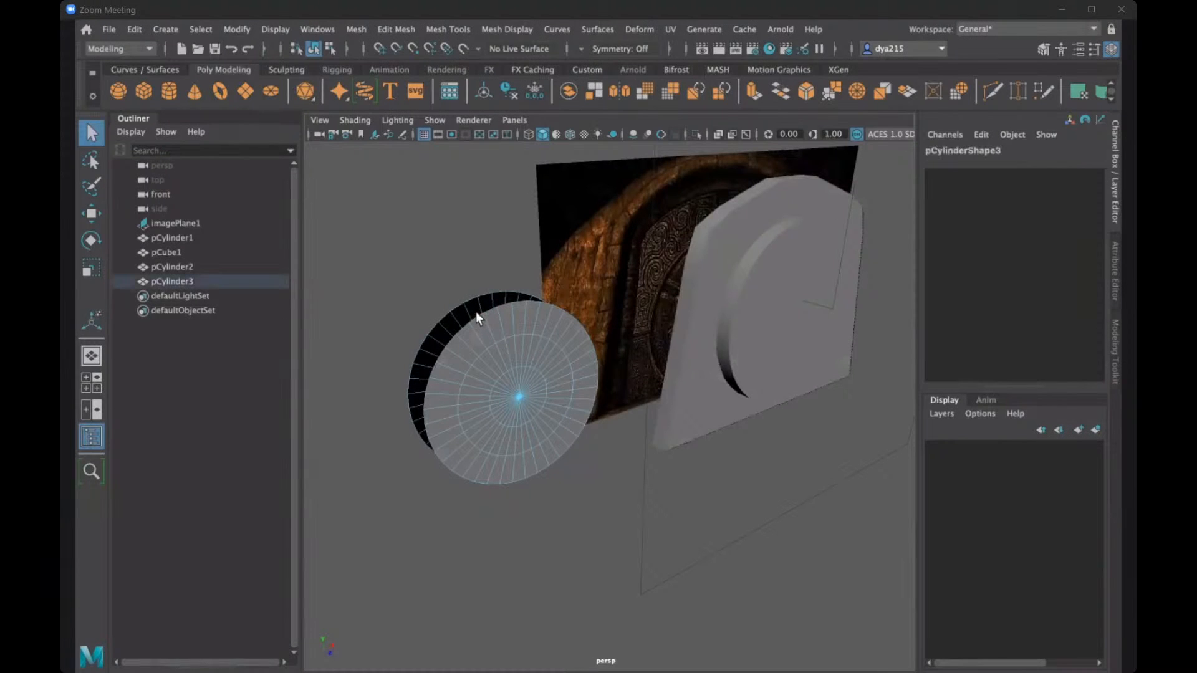
pyautogui.click(381, 29)
pyautogui.click(446, 96)
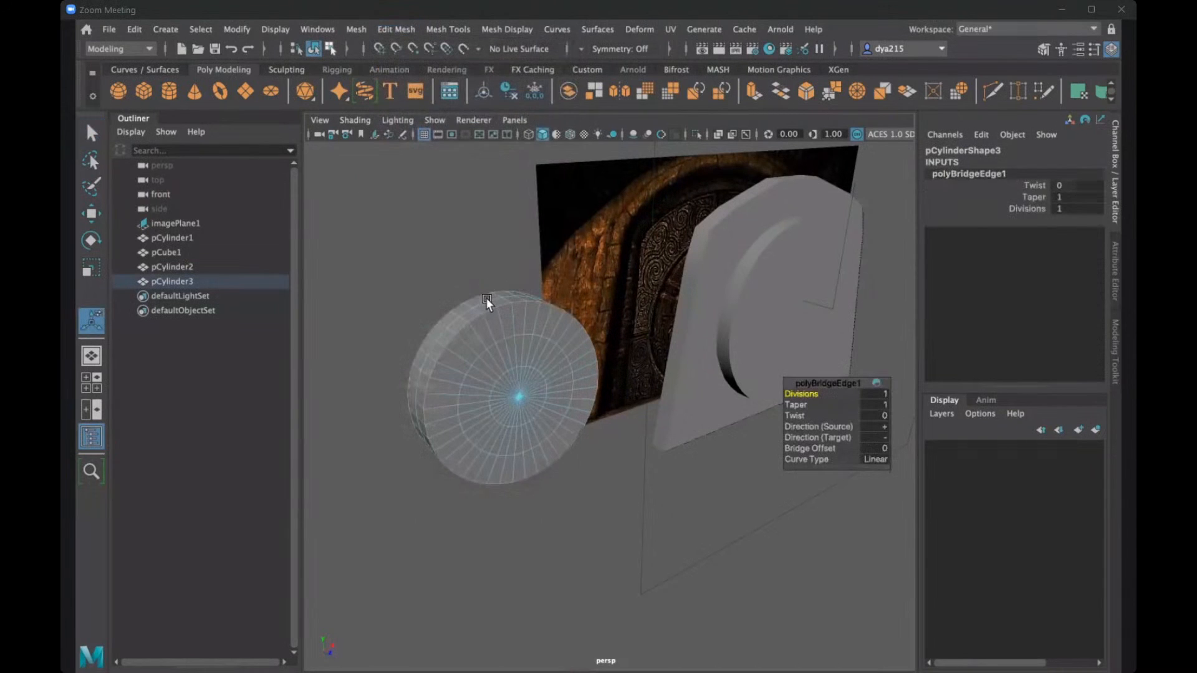
pyautogui.moveTo(485, 298)
pyautogui.keyDown('alt'); pyautogui.mouseDown()
pyautogui.moveTo(428, 241)
pyautogui.moveTo(388, 267)
pyautogui.moveTo(485, 304)
pyautogui.moveTo(462, 288)
pyautogui.moveTo(465, 299)
pyautogui.mouseUp(); pyautogui.keyUp('alt')
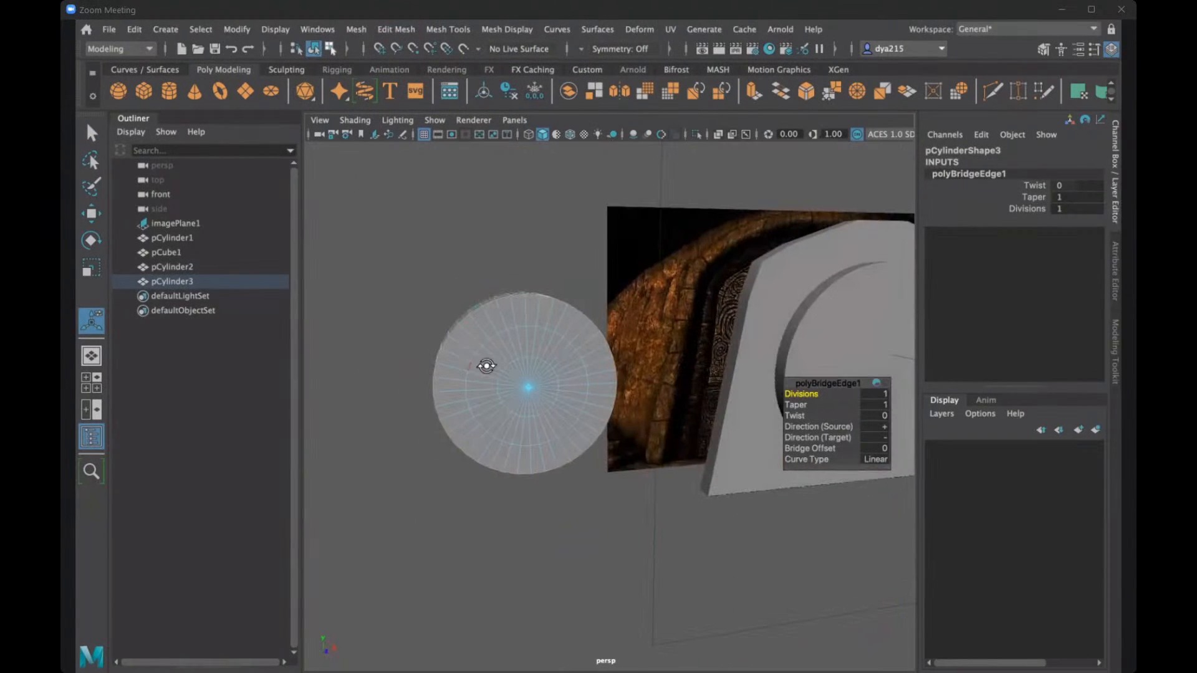
pyautogui.keyDown('alt'); pyautogui.moveTo(486, 366); pyautogui.dragTo(787, 333); pyautogui.keyUp('alt')
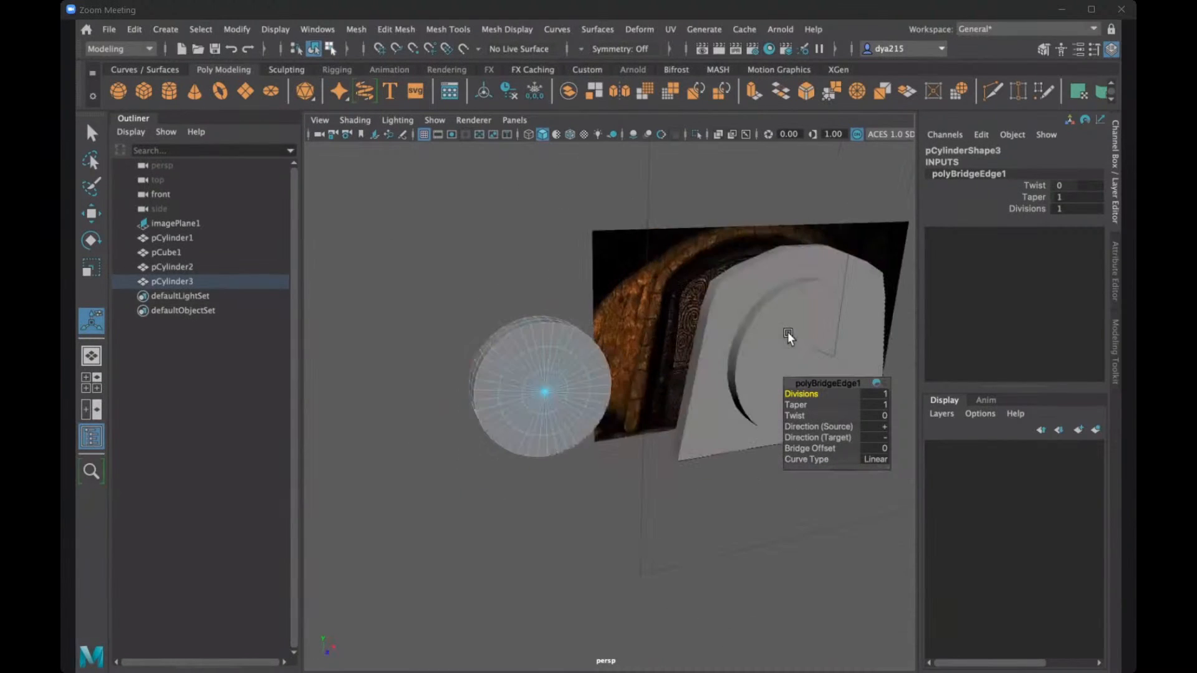
# - Duplicate the reduced disc copy and move the duplicate along X, away from the door, to about -3231
pyautogui.click(787, 332)
pyautogui.keyDown('alt'); pyautogui.moveTo(702, 394); pyautogui.dragTo(729, 267); pyautogui.keyUp('alt')
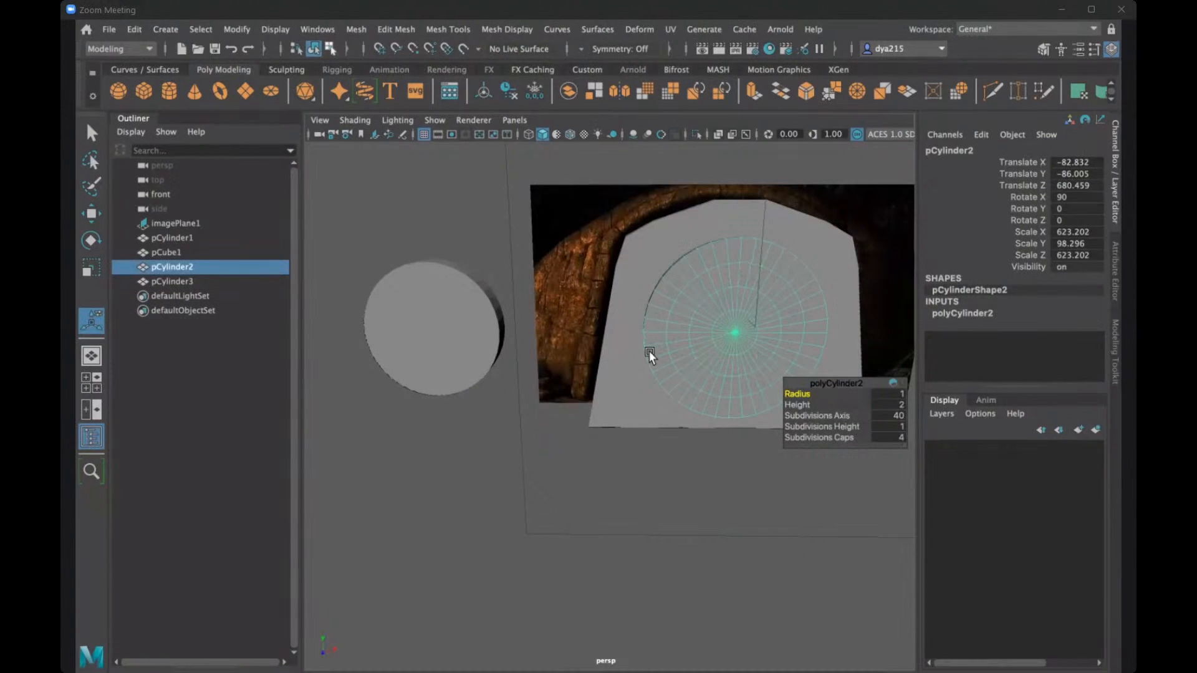
pyautogui.keyDown('alt'); pyautogui.moveTo(510, 337); pyautogui.dragTo(608, 368); pyautogui.keyUp('alt')
pyautogui.click(608, 369)
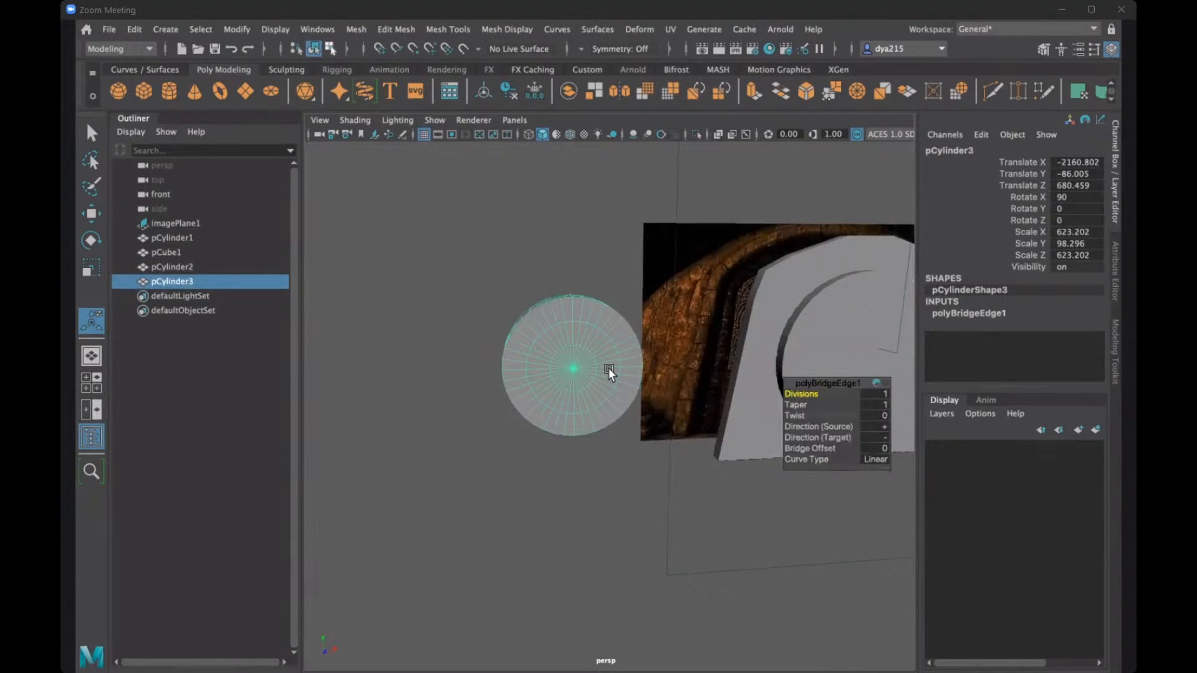
pyautogui.hotkey('ctrl', 'd')
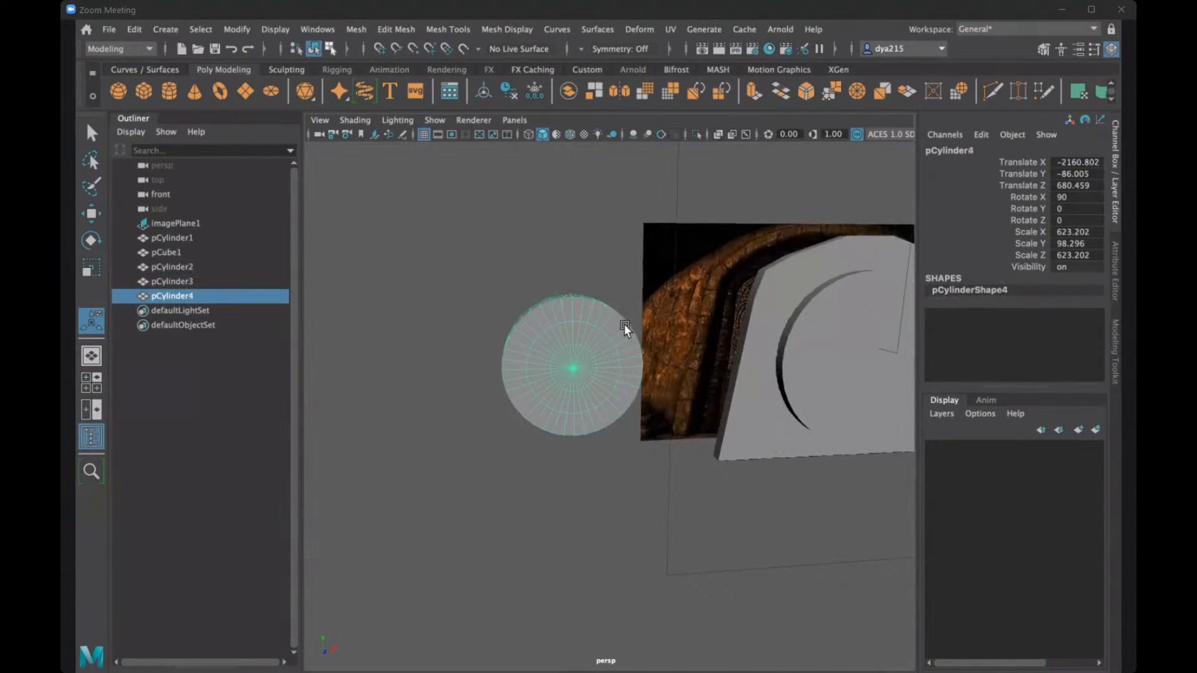
pyautogui.press('w')
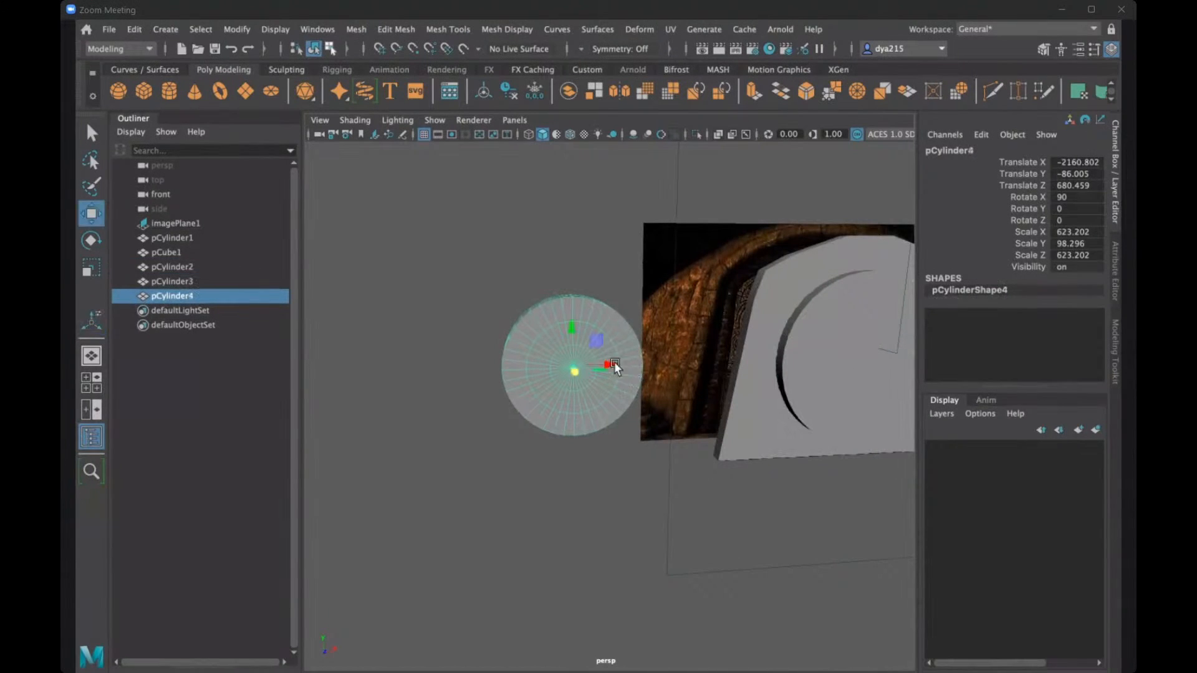
pyautogui.moveTo(592, 363); pyautogui.dragTo(452, 357)
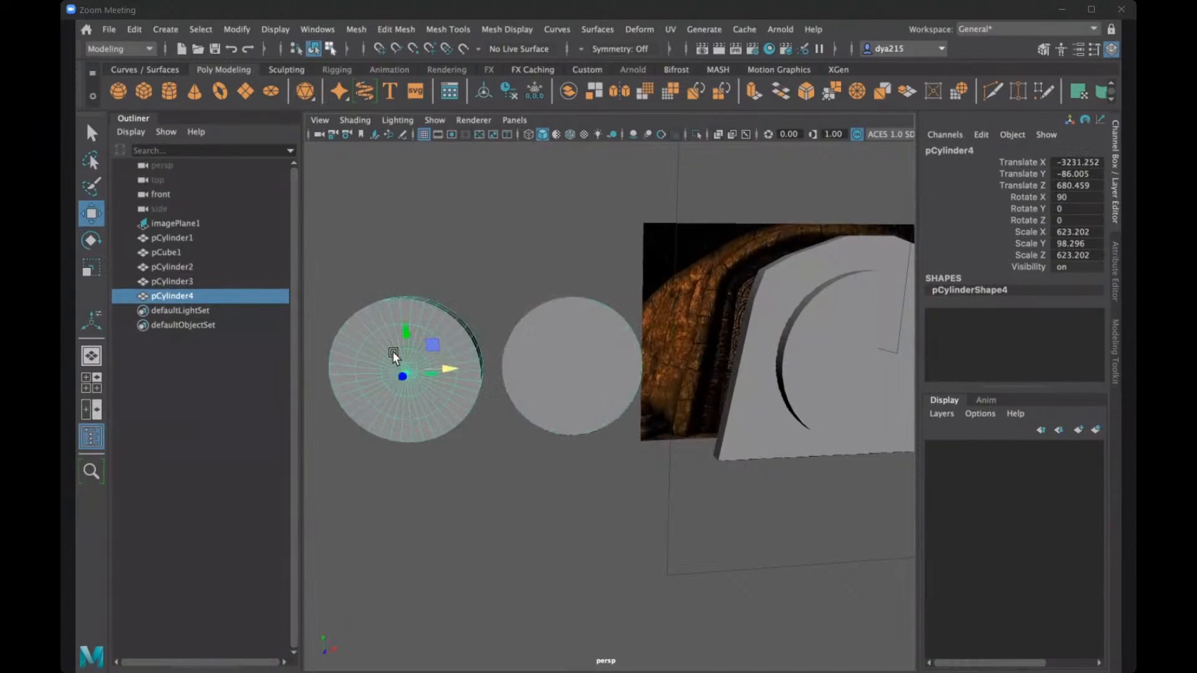
# - Delete the outermost face ring on both caps of the new duplicate, together with its side faces
pyautogui.keyDown('alt'); pyautogui.moveTo(529, 272); pyautogui.dragTo(617, 257, button='middle'); pyautogui.keyUp('alt')
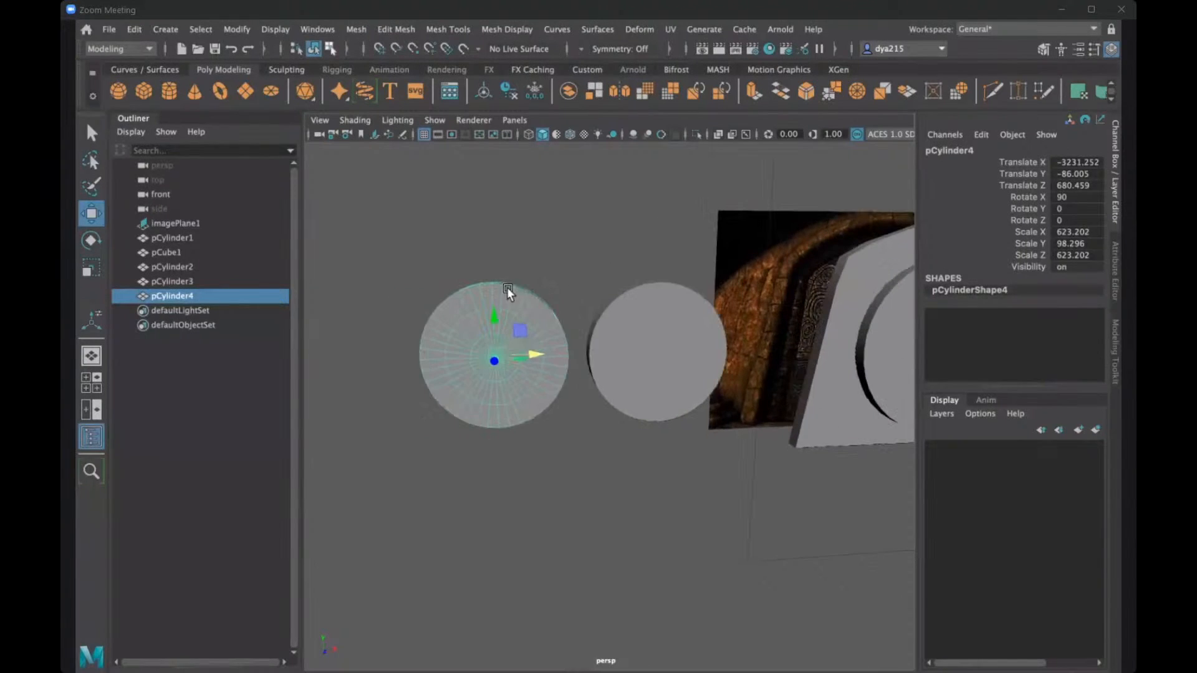
pyautogui.moveTo(440, 257); pyautogui.dragTo(433, 300, button='right')
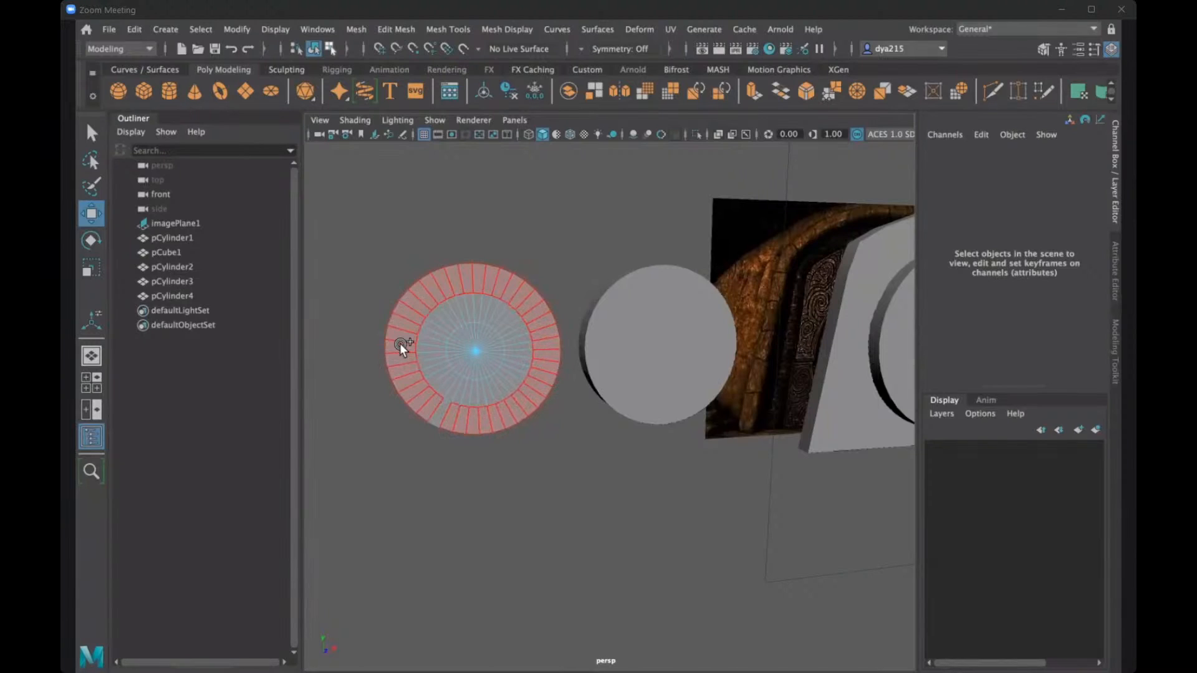
pyautogui.moveTo(428, 420); pyautogui.dragTo(444, 419)
pyautogui.moveTo(496, 495)
pyautogui.keyDown('alt'); pyautogui.mouseDown()
pyautogui.moveTo(519, 464)
pyautogui.moveTo(637, 497)
pyautogui.moveTo(690, 338)
pyautogui.moveTo(676, 298)
pyautogui.moveTo(717, 291)
pyautogui.mouseUp(); pyautogui.keyUp('alt')
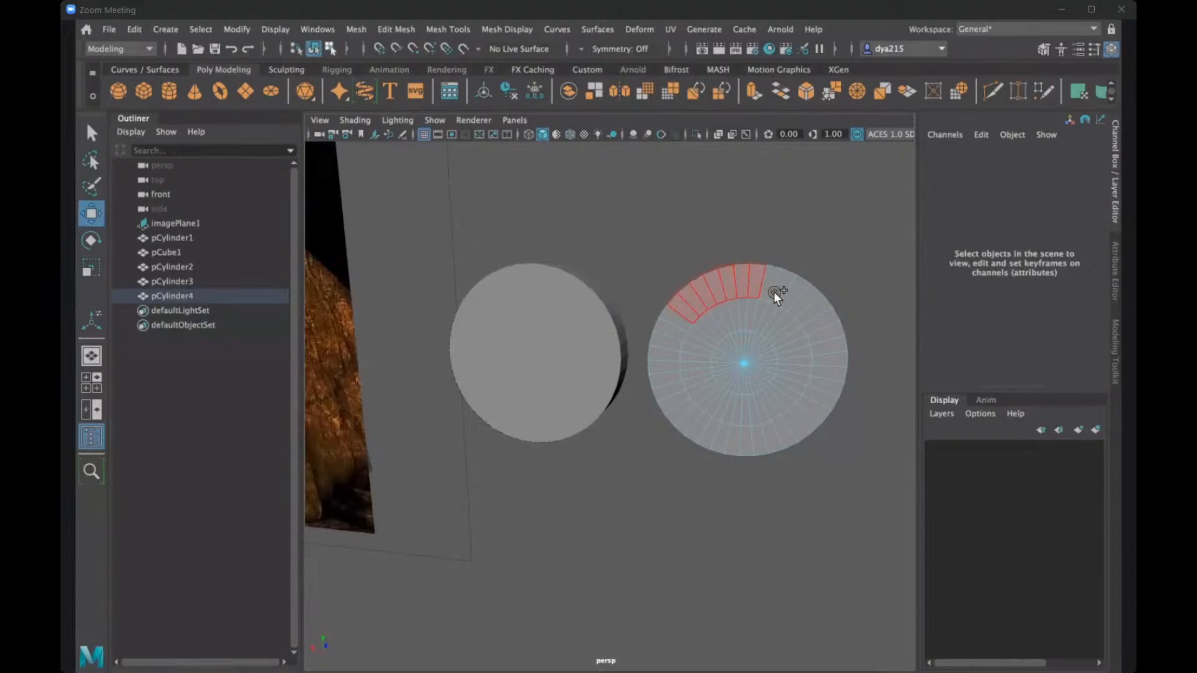
pyautogui.moveTo(773, 291)
pyautogui.mouseDown()
pyautogui.moveTo(820, 343)
pyautogui.moveTo(804, 390)
pyautogui.mouseUp()
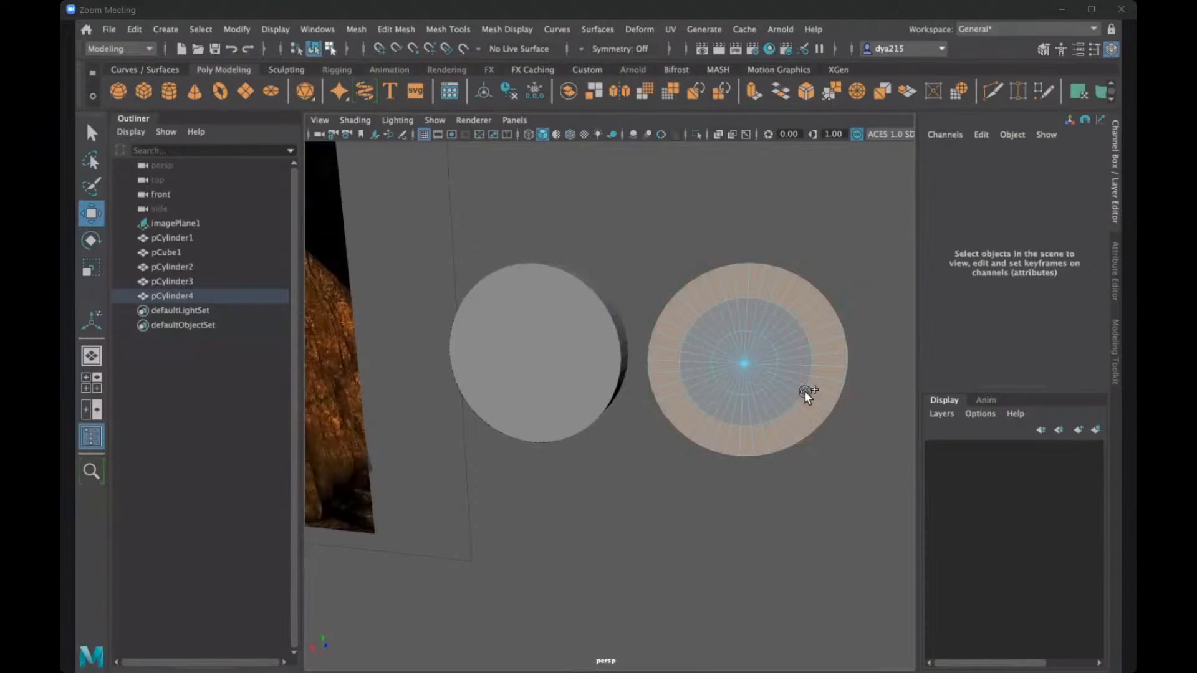
pyautogui.press('Delete')
pyautogui.keyDown('alt'); pyautogui.moveTo(791, 338); pyautogui.dragTo(619, 356); pyautogui.keyUp('alt')
pyautogui.keyDown('alt'); pyautogui.moveTo(470, 377); pyautogui.dragTo(651, 387); pyautogui.keyUp('alt')
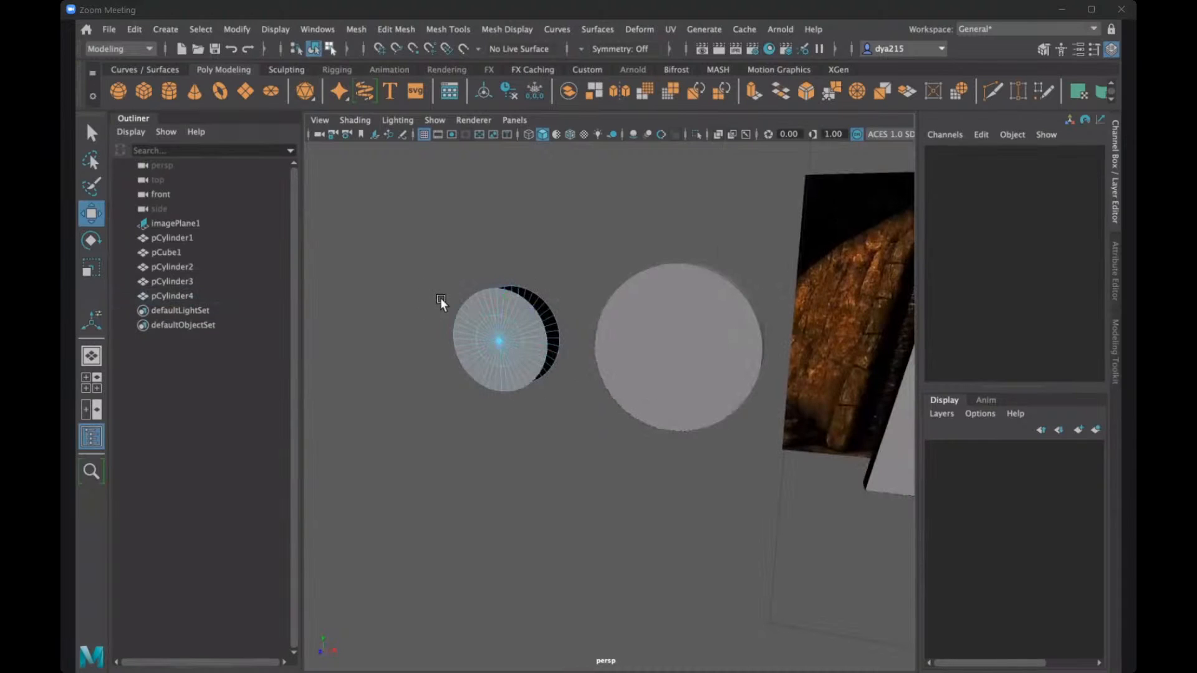
# - Select the border edges of the second copy's two separated caps and Bridge them into a closed smaller disc
pyautogui.keyDown('alt'); pyautogui.moveTo(450, 295); pyautogui.dragTo(458, 354); pyautogui.keyUp('alt')
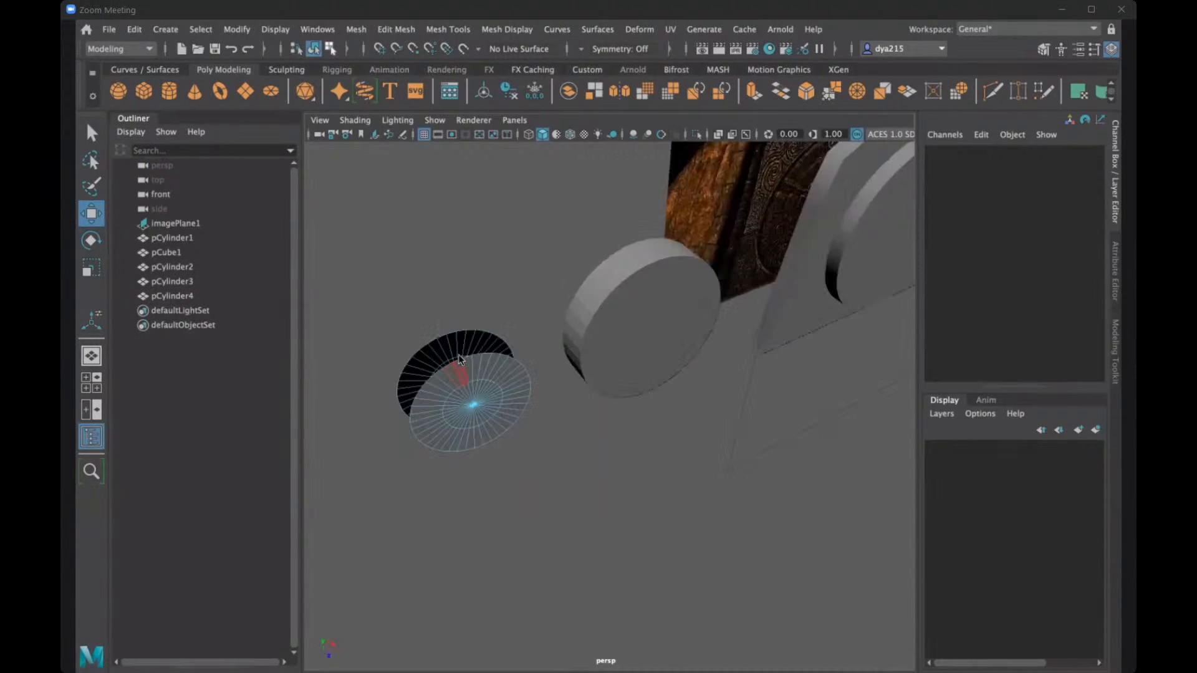
pyautogui.moveTo(456, 257); pyautogui.dragTo(460, 206, button='right')
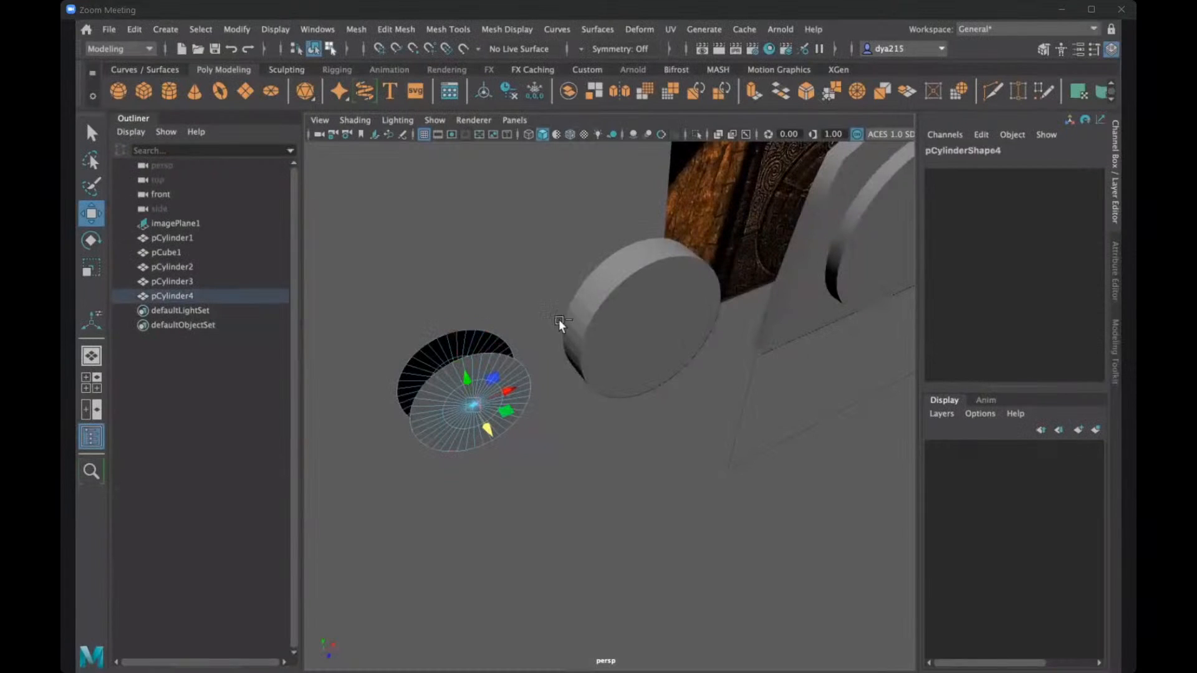
pyautogui.click(394, 30)
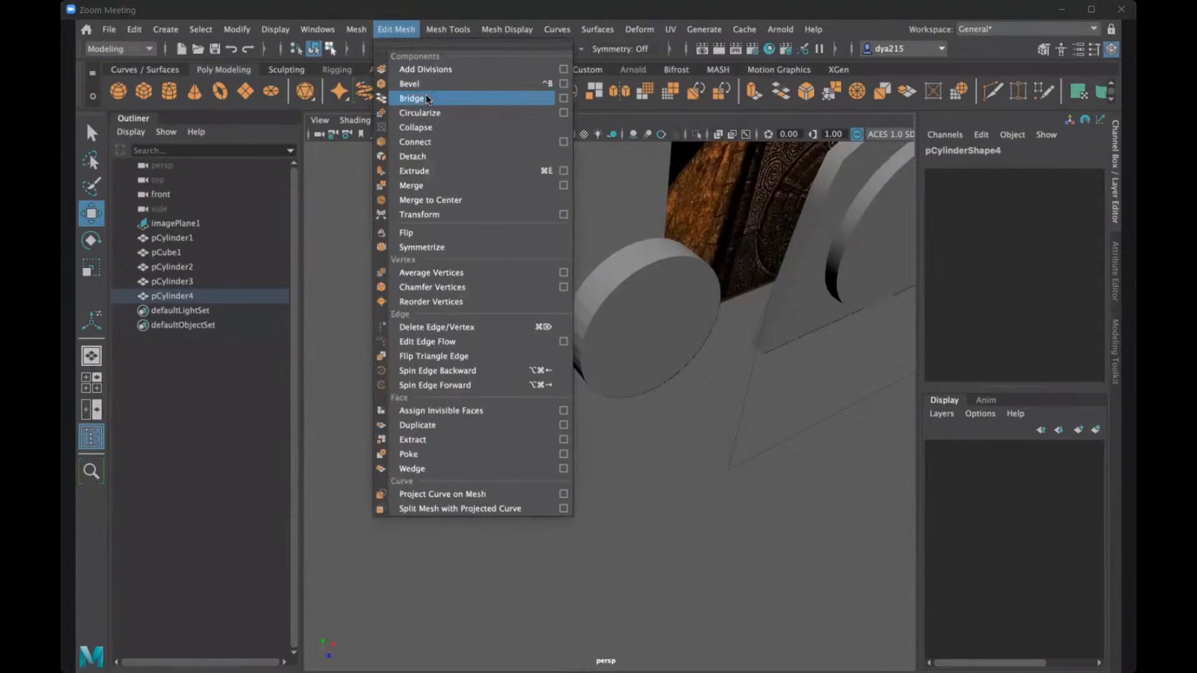
pyautogui.click(425, 95)
pyautogui.keyDown('alt'); pyautogui.moveTo(426, 292); pyautogui.dragTo(414, 272); pyautogui.keyUp('alt')
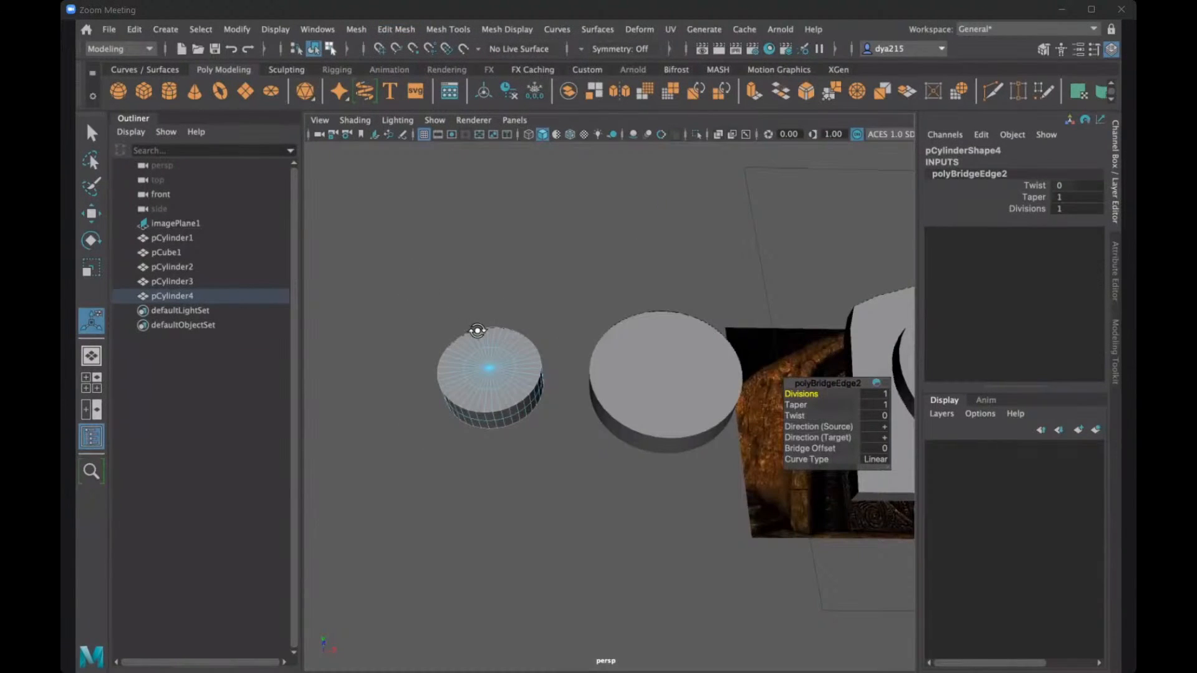
pyautogui.keyDown('alt'); pyautogui.moveTo(477, 330); pyautogui.dragTo(529, 242); pyautogui.keyUp('alt')
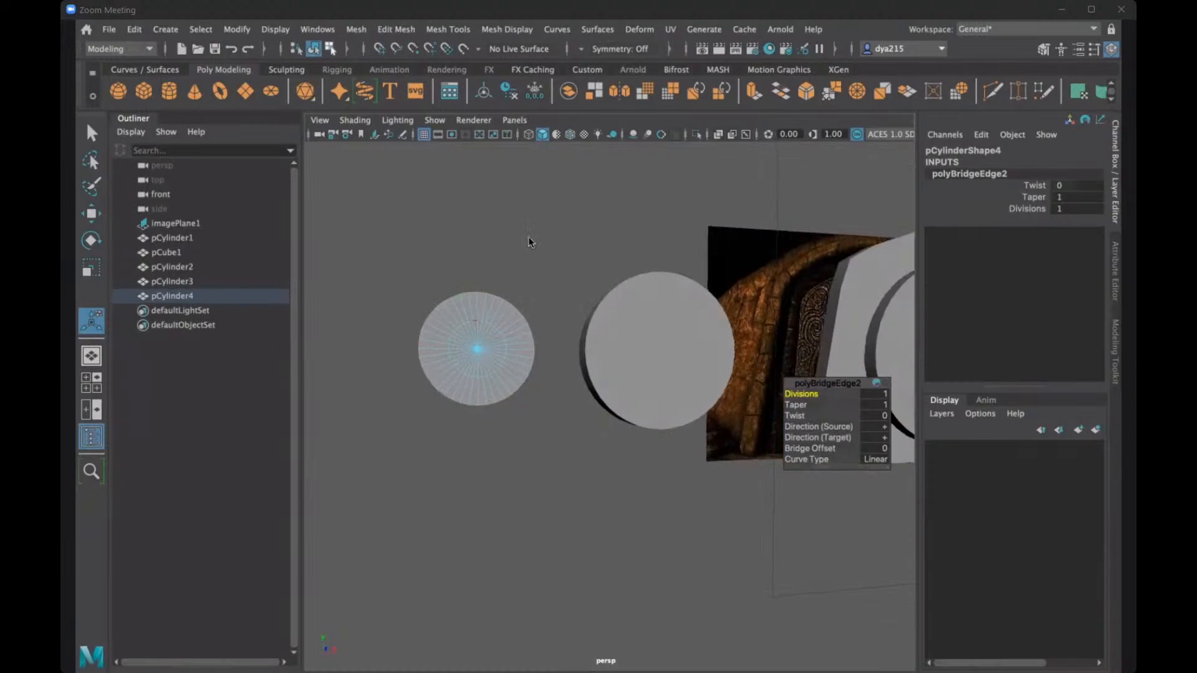
# - Return to object selection, duplicate the smaller disc, and move the new copy along X to about -3925
pyautogui.moveTo(475, 258); pyautogui.dragTo(526, 234, button='right')
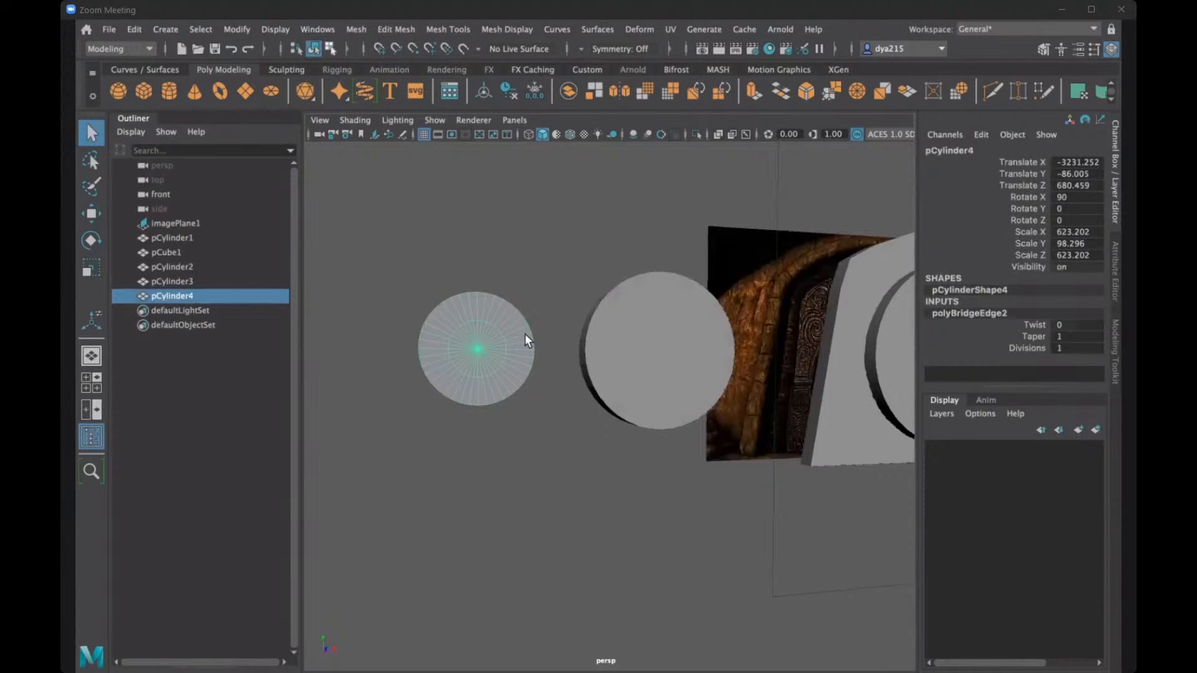
pyautogui.hotkey('ctrl', 'd')
pyautogui.press('w')
pyautogui.moveTo(506, 346); pyautogui.dragTo(385, 337)
pyautogui.keyDown('alt'); pyautogui.moveTo(574, 316); pyautogui.dragTo(539, 340, button='middle'); pyautogui.keyUp('alt')
# - Delete the outer ring of faces on both caps of the newest disc copy, leaving each cap's inner circle
pyautogui.moveTo(483, 257); pyautogui.dragTo(482, 300, button='right')
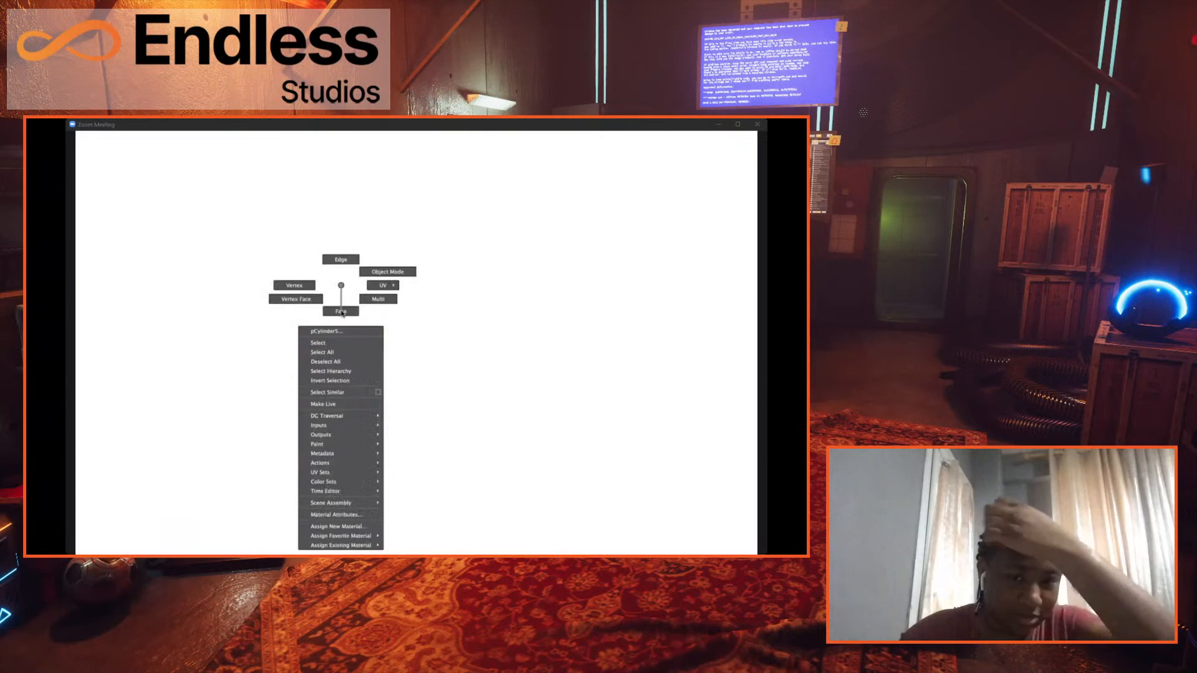
pyautogui.moveTo(341, 313); pyautogui.dragTo(340, 311, button='right')
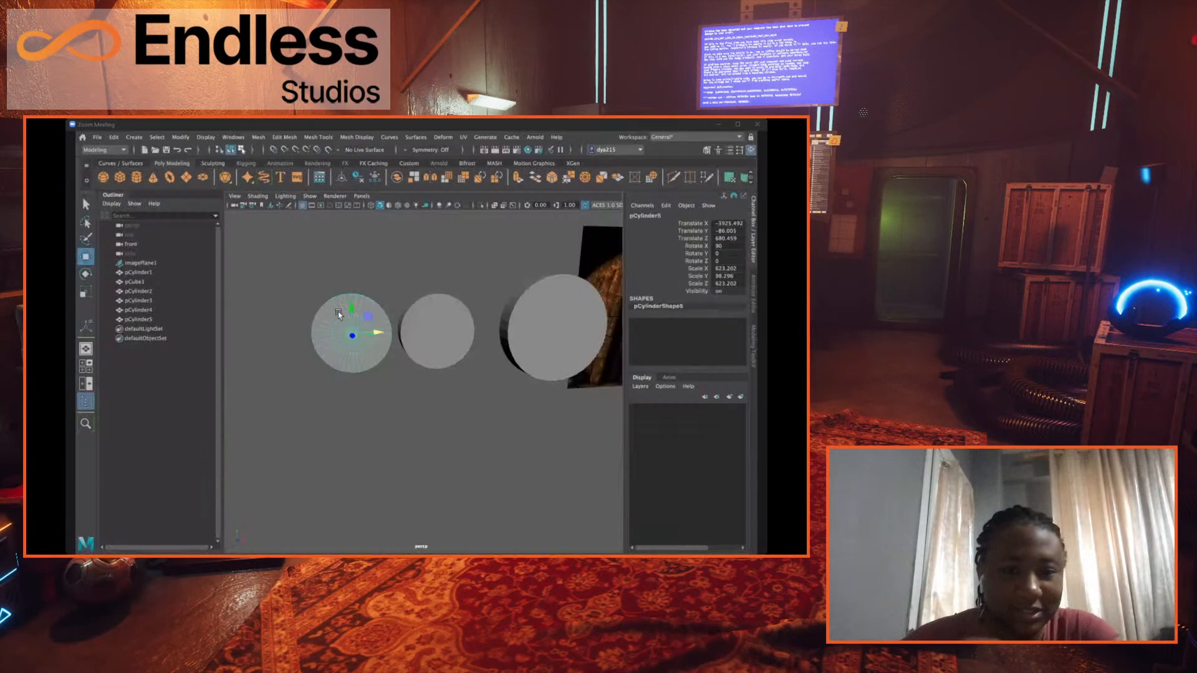
pyautogui.moveTo(340, 314)
pyautogui.keyDown('shift'); pyautogui.mouseDown()
pyautogui.moveTo(365, 312)
pyautogui.moveTo(378, 333)
pyautogui.mouseUp(); pyautogui.keyUp('shift')
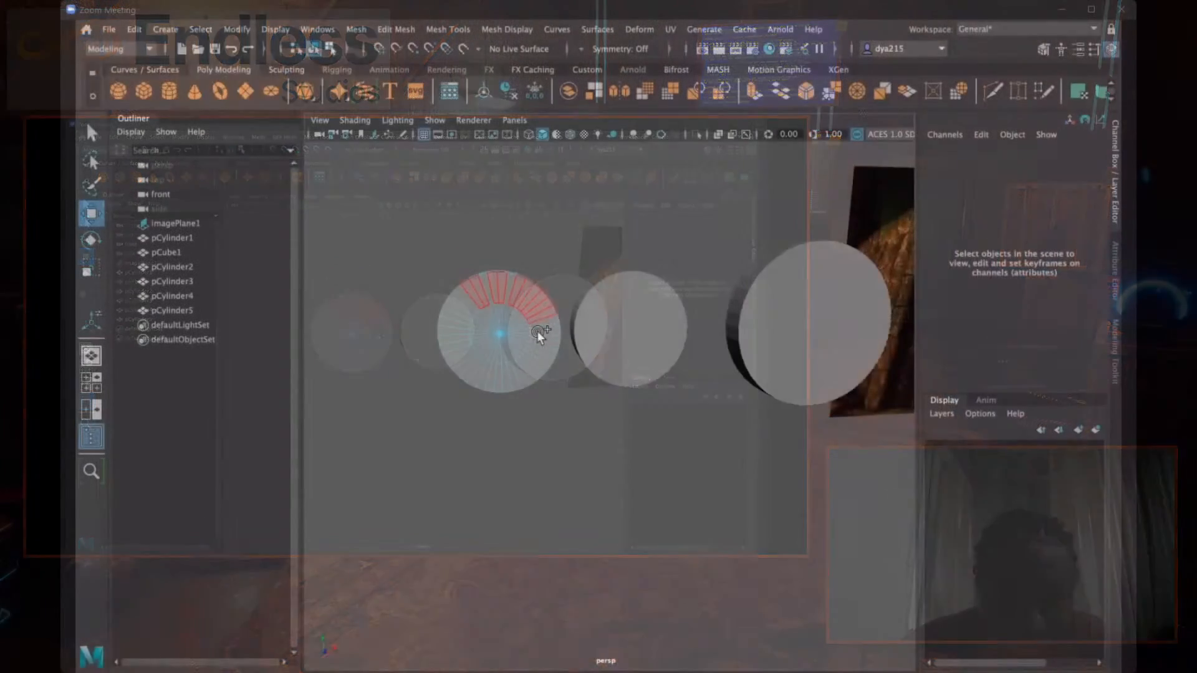
pyautogui.keyDown('shift'); pyautogui.moveTo(537, 331); pyautogui.dragTo(521, 359); pyautogui.keyUp('shift')
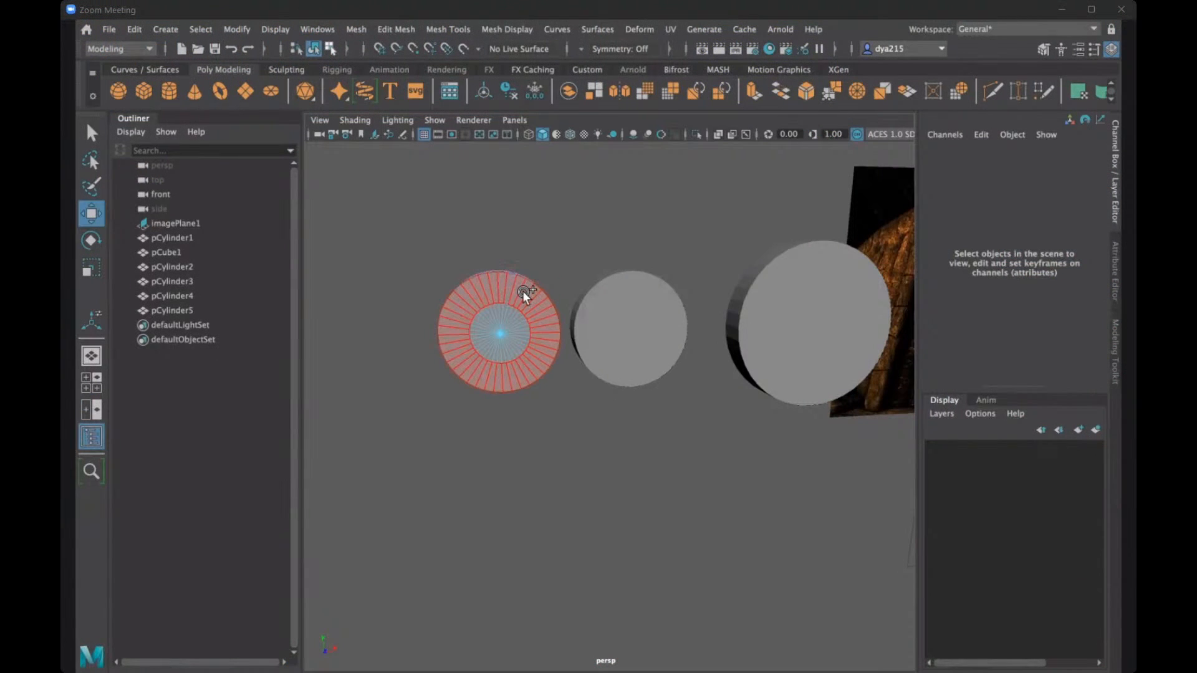
pyautogui.moveTo(522, 291)
pyautogui.keyDown('shift'); pyautogui.mouseDown()
pyautogui.moveTo(563, 391)
pyautogui.moveTo(711, 395)
pyautogui.moveTo(683, 285)
pyautogui.mouseUp(); pyautogui.keyUp('shift')
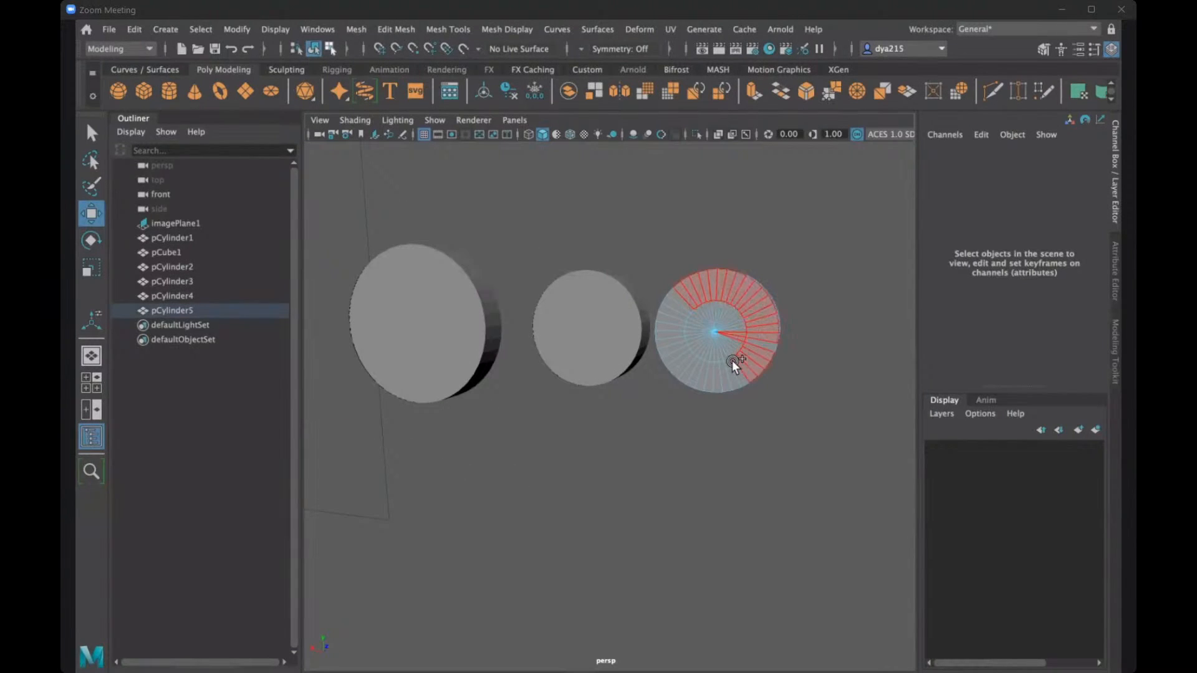
pyautogui.keyDown('shift'); pyautogui.moveTo(708, 368); pyautogui.dragTo(711, 366); pyautogui.keyUp('shift')
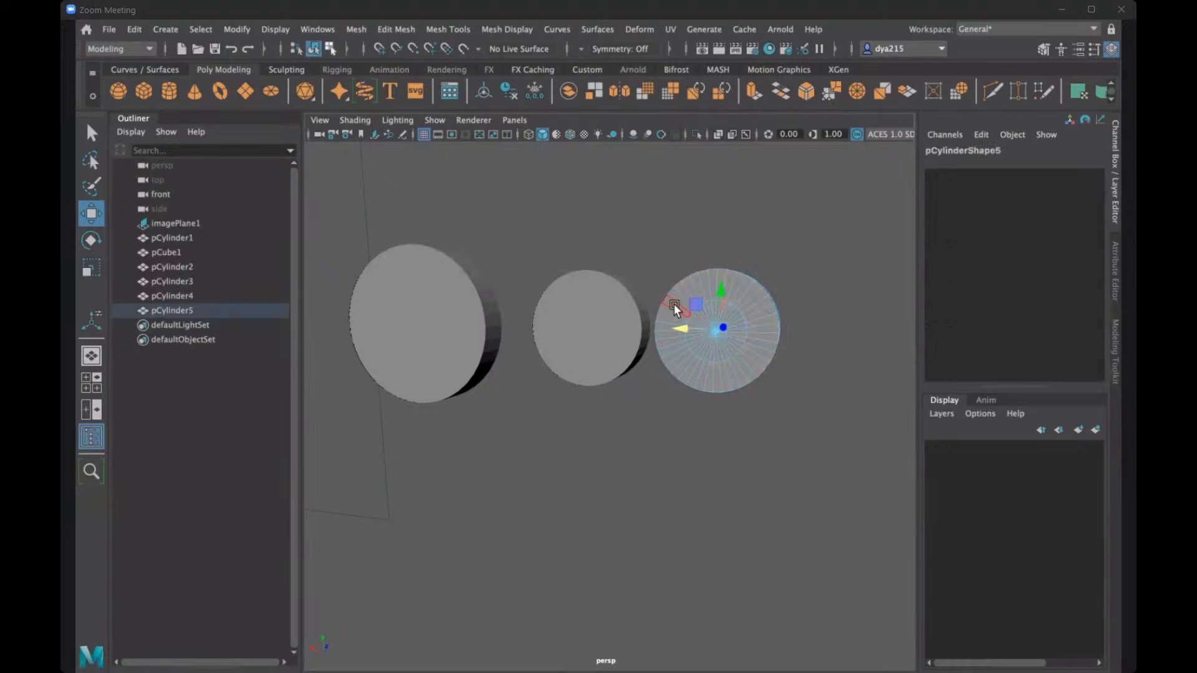
pyautogui.press('q')
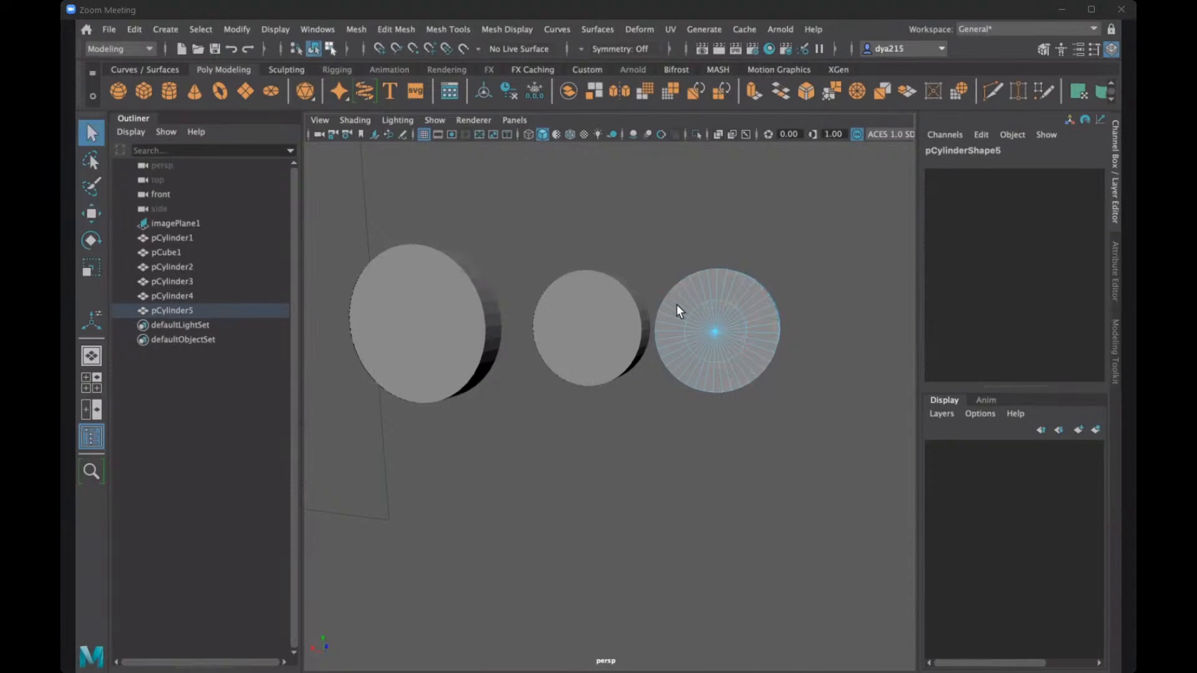
pyautogui.moveTo(674, 309)
pyautogui.keyDown('shift'); pyautogui.mouseDown()
pyautogui.moveTo(711, 284)
pyautogui.moveTo(762, 309)
pyautogui.moveTo(773, 337)
pyautogui.moveTo(751, 359)
pyautogui.moveTo(692, 372)
pyautogui.moveTo(661, 334)
pyautogui.moveTo(672, 317)
pyautogui.moveTo(734, 329)
pyautogui.mouseUp(); pyautogui.keyUp('shift')
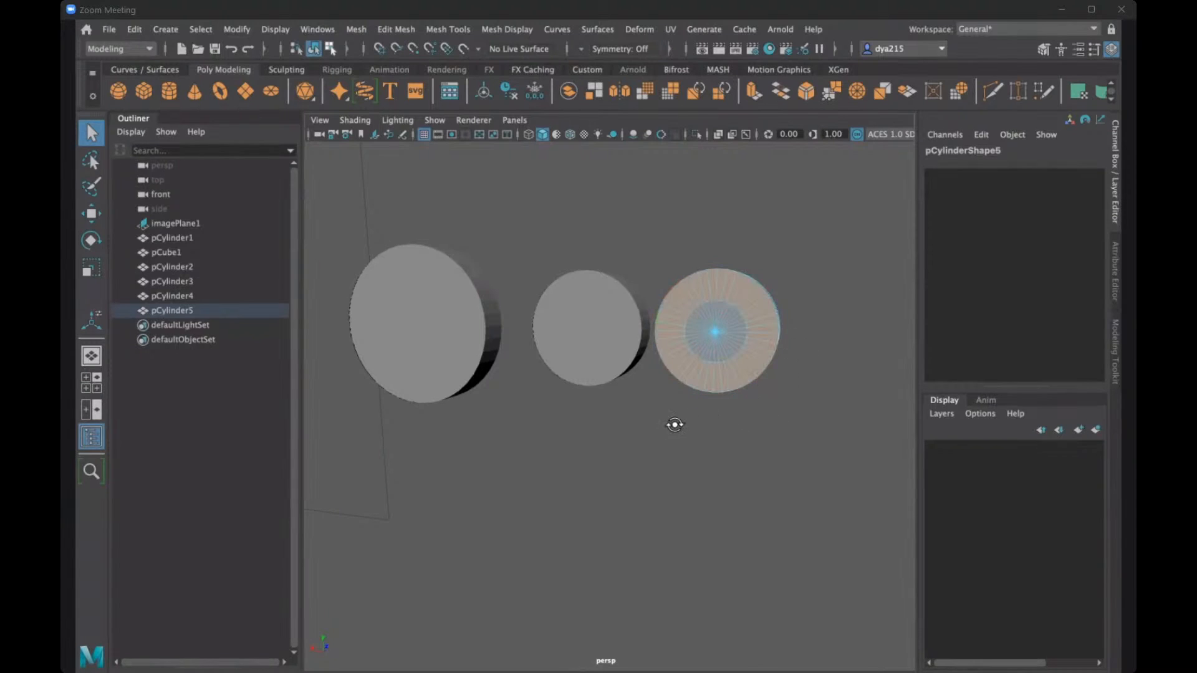
pyautogui.keyDown('alt'); pyautogui.moveTo(673, 422); pyautogui.dragTo(600, 416); pyautogui.keyUp('alt')
pyautogui.press('Delete')
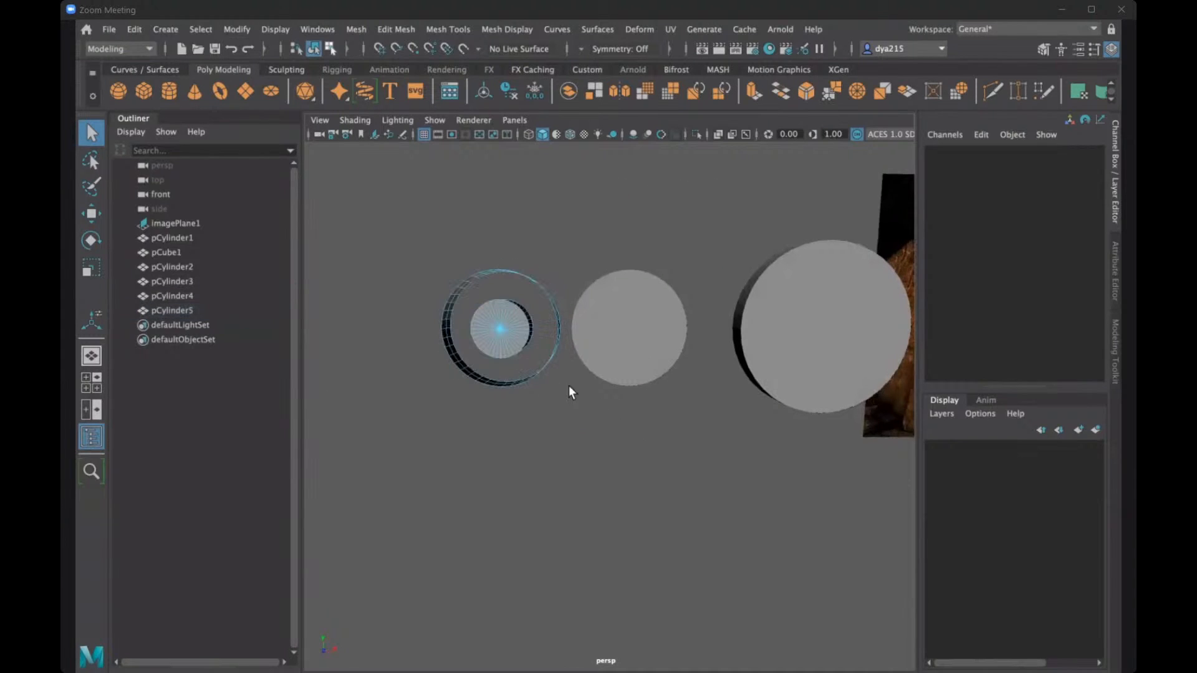
# - Delete the newest copy's side faces so only its two separate inner caps remain
pyautogui.keyDown('alt'); pyautogui.moveTo(522, 395); pyautogui.dragTo(498, 372); pyautogui.keyUp('alt')
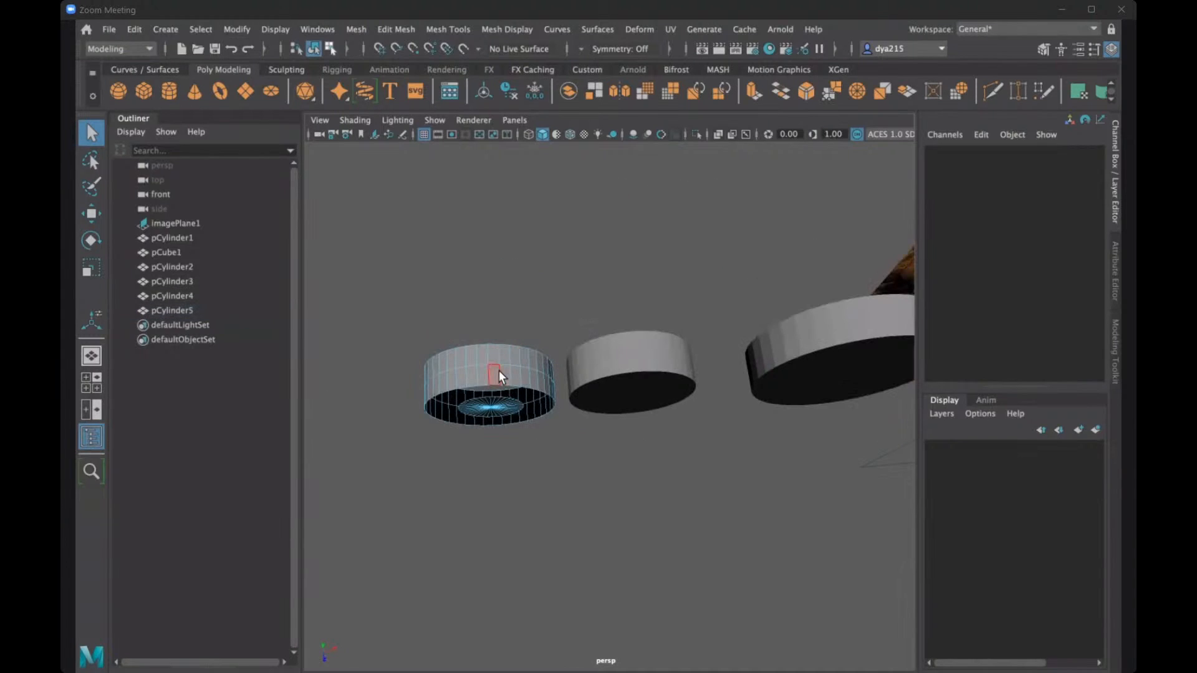
pyautogui.click(499, 371)
pyautogui.press('Delete')
# - Select the border edges of the newest copy's two caps and Bridge them into a closed, smallest disc
pyautogui.keyDown('alt'); pyautogui.moveTo(581, 440); pyautogui.dragTo(500, 312); pyautogui.keyUp('alt')
pyautogui.scroll(4, 518, 369)
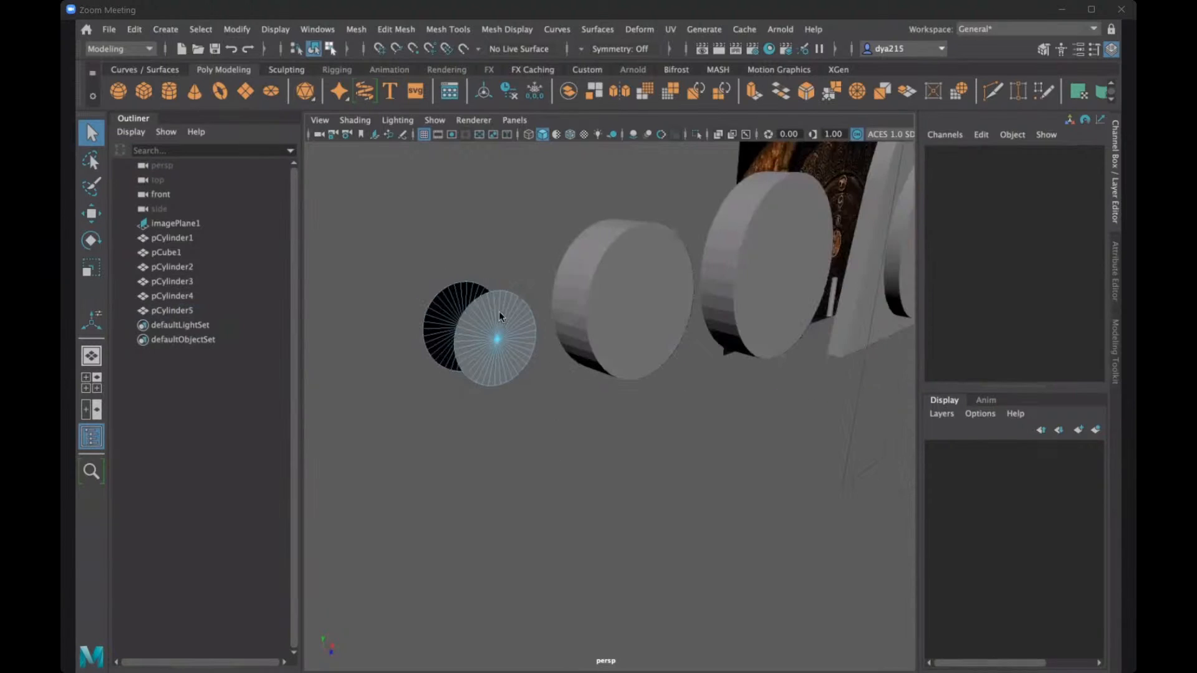
pyautogui.moveTo(500, 258); pyautogui.dragTo(506, 208, button='right')
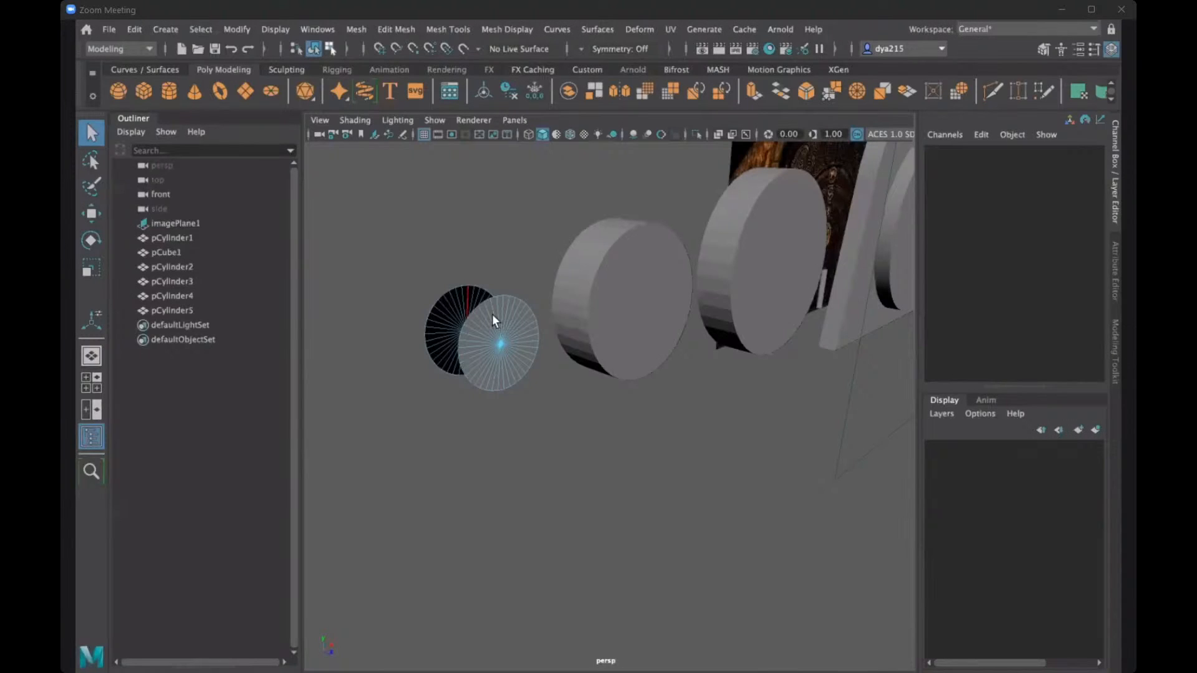
pyautogui.click(490, 306)
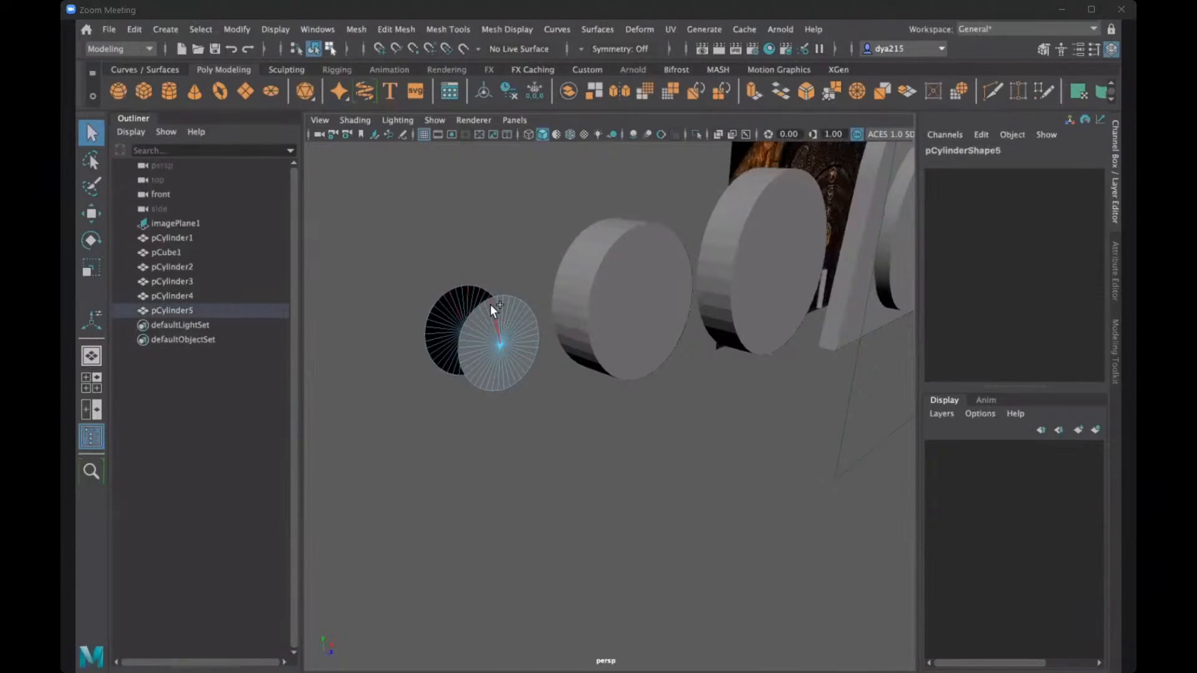
pyautogui.click(395, 29)
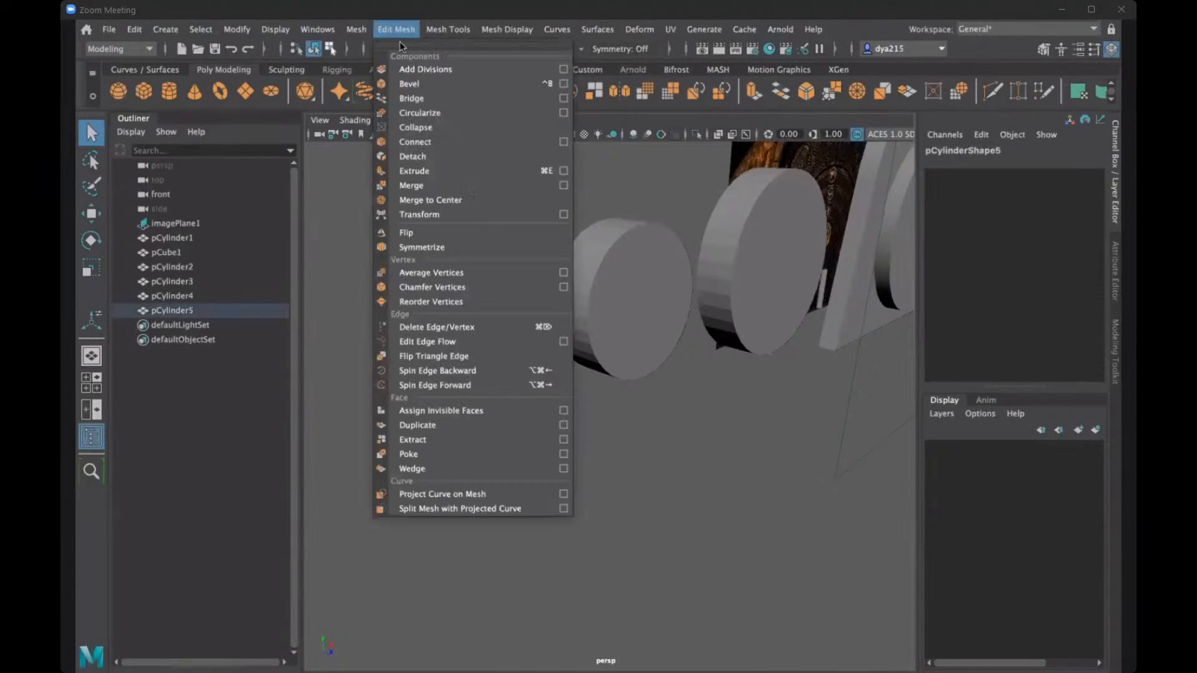
pyautogui.click(420, 94)
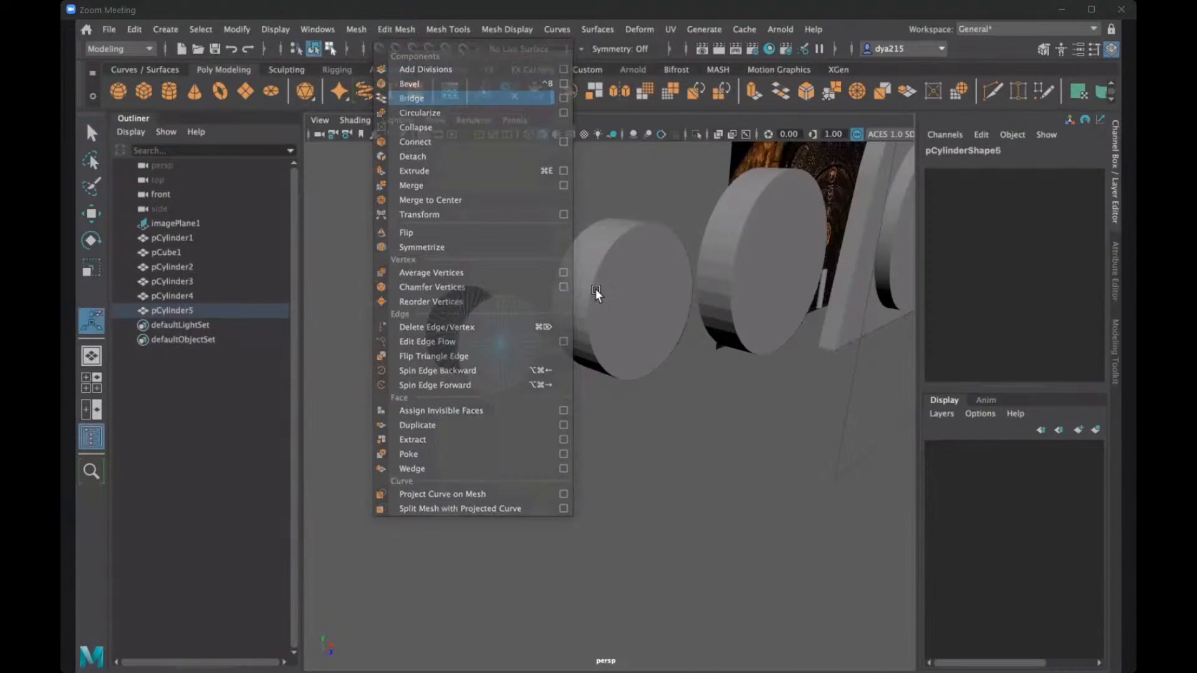
pyautogui.click(502, 259)
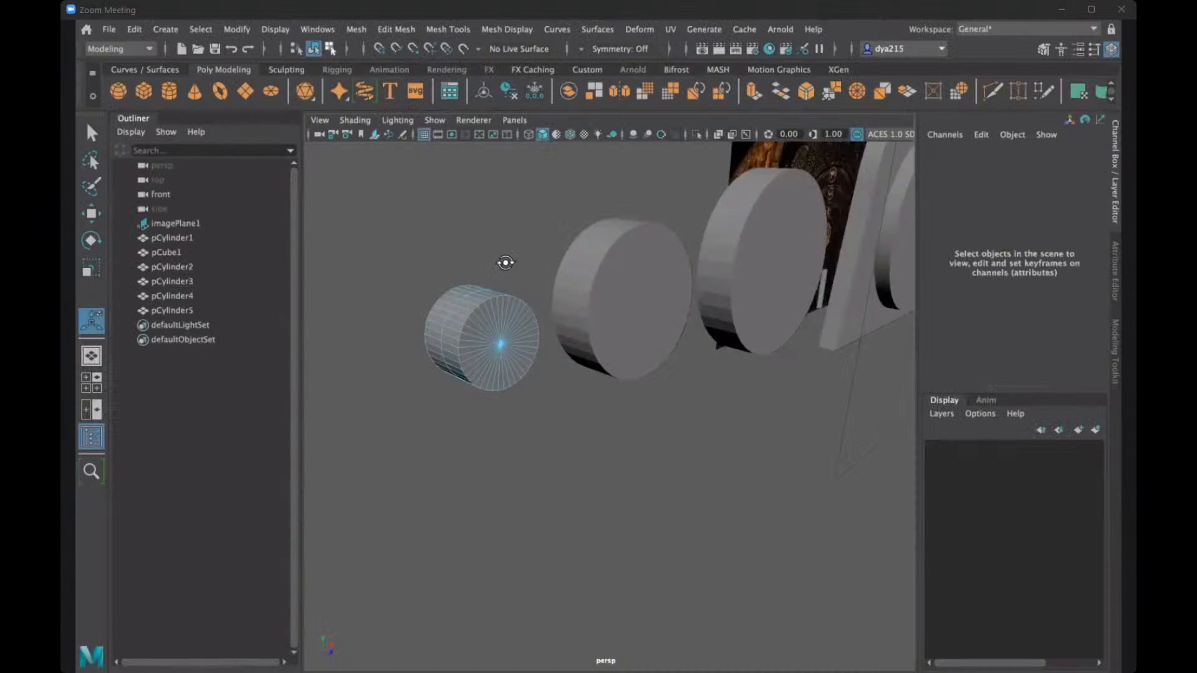
# - Return to object selection, duplicate the smallest disc, and move the copy along X to about -3301, into the middle disc
pyautogui.keyDown('alt'); pyautogui.moveTo(502, 260); pyautogui.dragTo(572, 336); pyautogui.keyUp('alt')
pyautogui.scroll(-3, 572, 335)
pyautogui.keyDown('alt'); pyautogui.moveTo(773, 358); pyautogui.dragTo(634, 346, button='middle'); pyautogui.keyUp('alt')
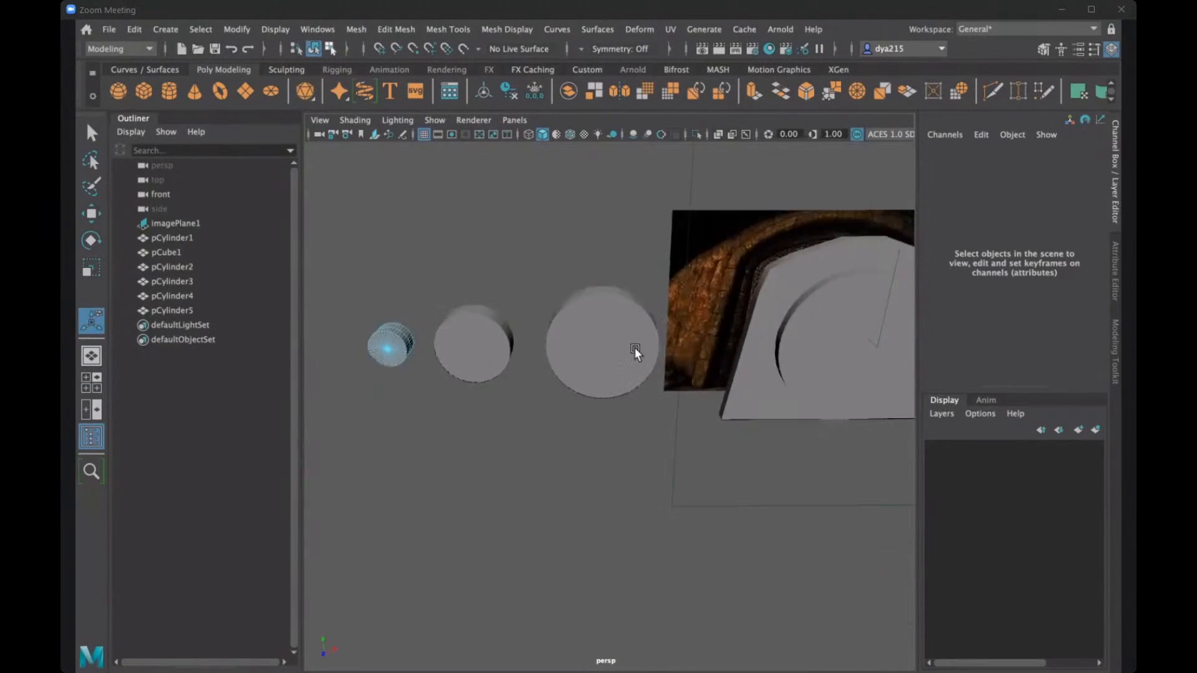
pyautogui.keyDown('alt'); pyautogui.moveTo(634, 346); pyautogui.dragTo(571, 290); pyautogui.keyUp('alt')
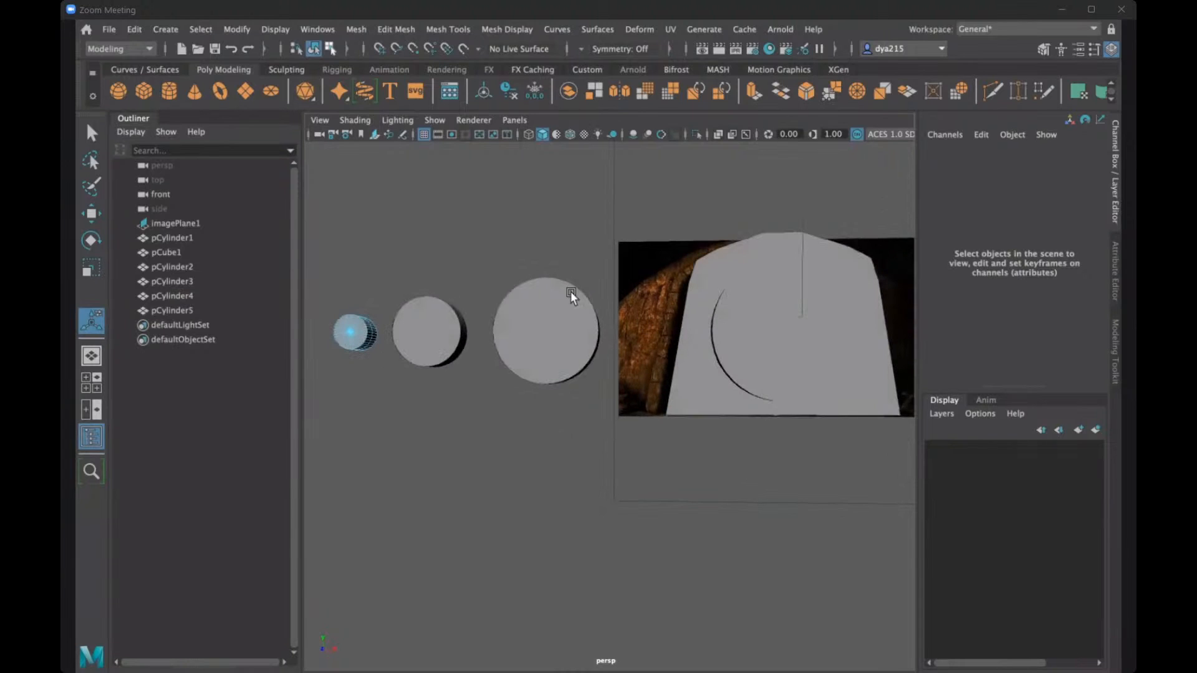
pyautogui.keyDown('alt'); pyautogui.moveTo(515, 252); pyautogui.dragTo(492, 335); pyautogui.keyUp('alt')
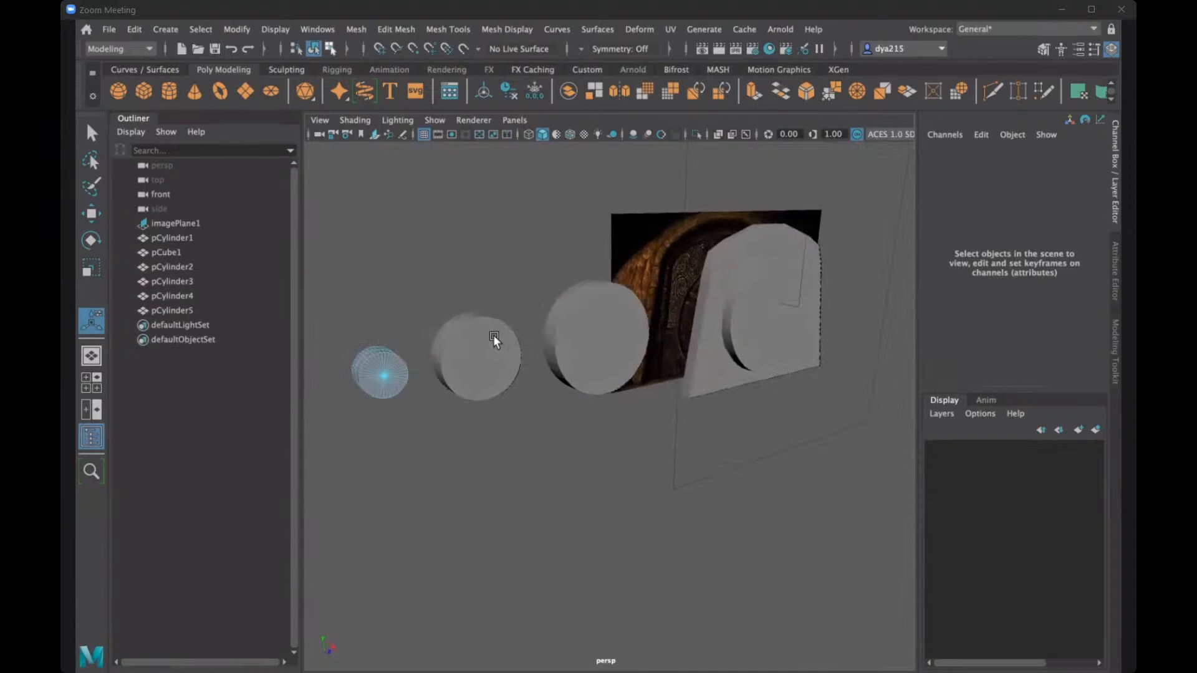
pyautogui.keyDown('alt'); pyautogui.moveTo(402, 342); pyautogui.dragTo(440, 341); pyautogui.keyUp('alt')
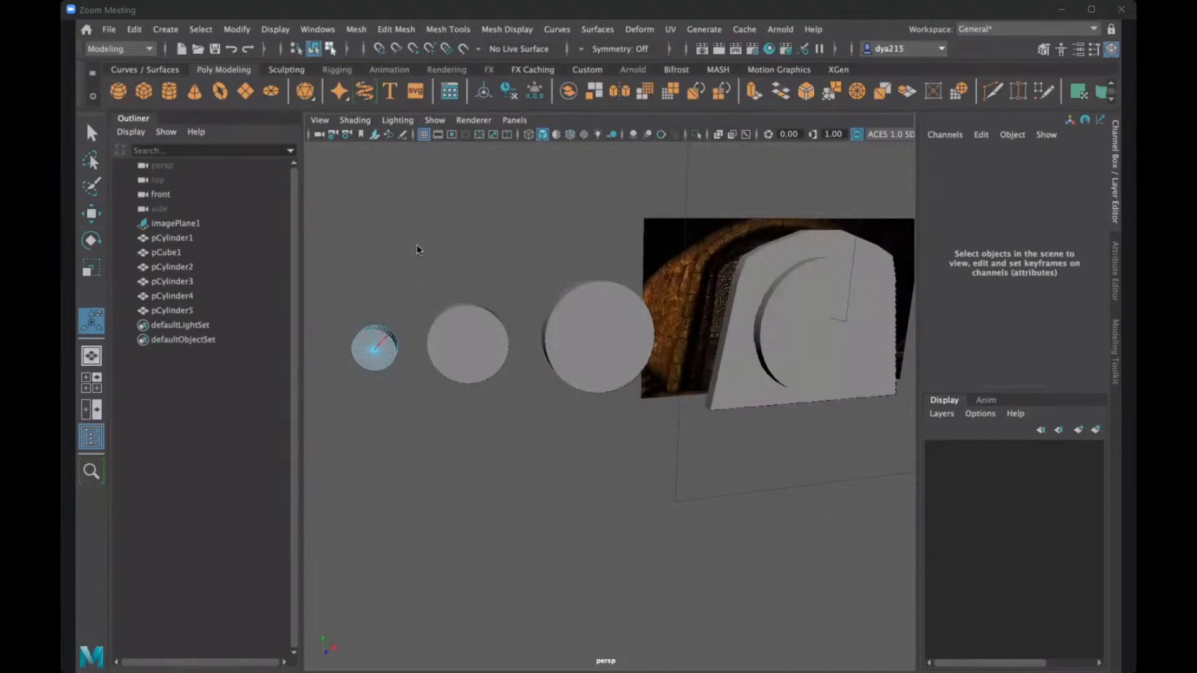
pyautogui.moveTo(374, 353); pyautogui.dragTo(380, 339, button='right')
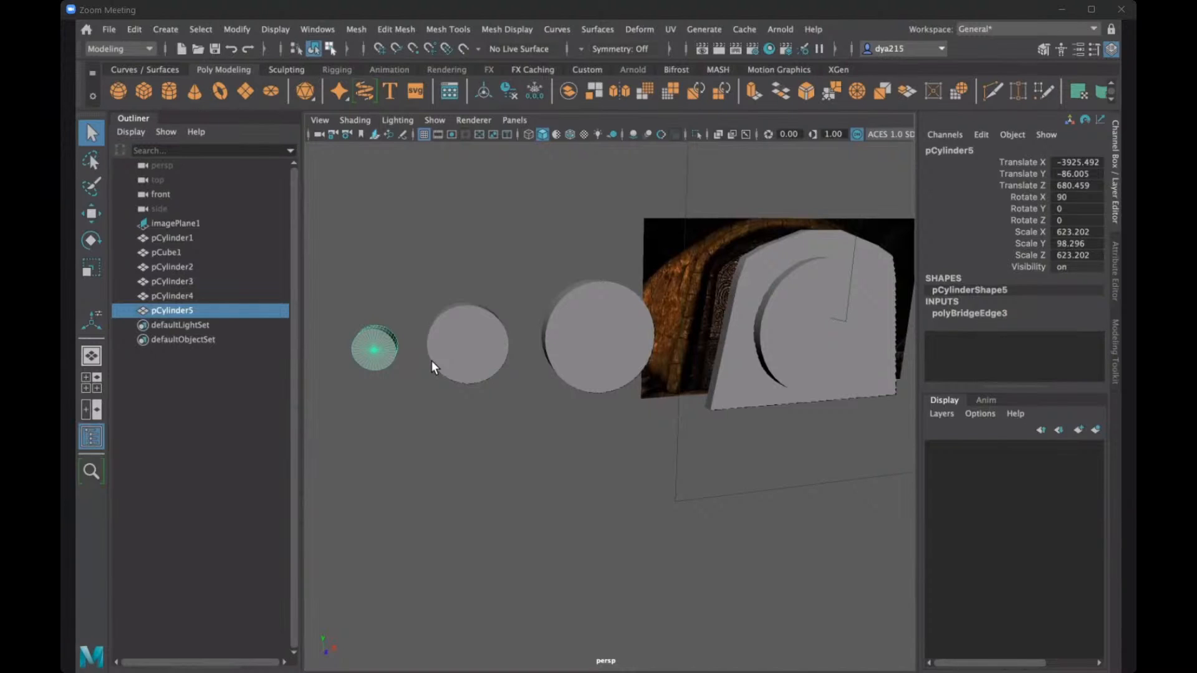
pyautogui.keyDown('alt'); pyautogui.moveTo(795, 305); pyautogui.dragTo(431, 357); pyautogui.keyUp('alt')
pyautogui.keyDown('alt'); pyautogui.moveTo(416, 428); pyautogui.dragTo(383, 410); pyautogui.keyUp('alt')
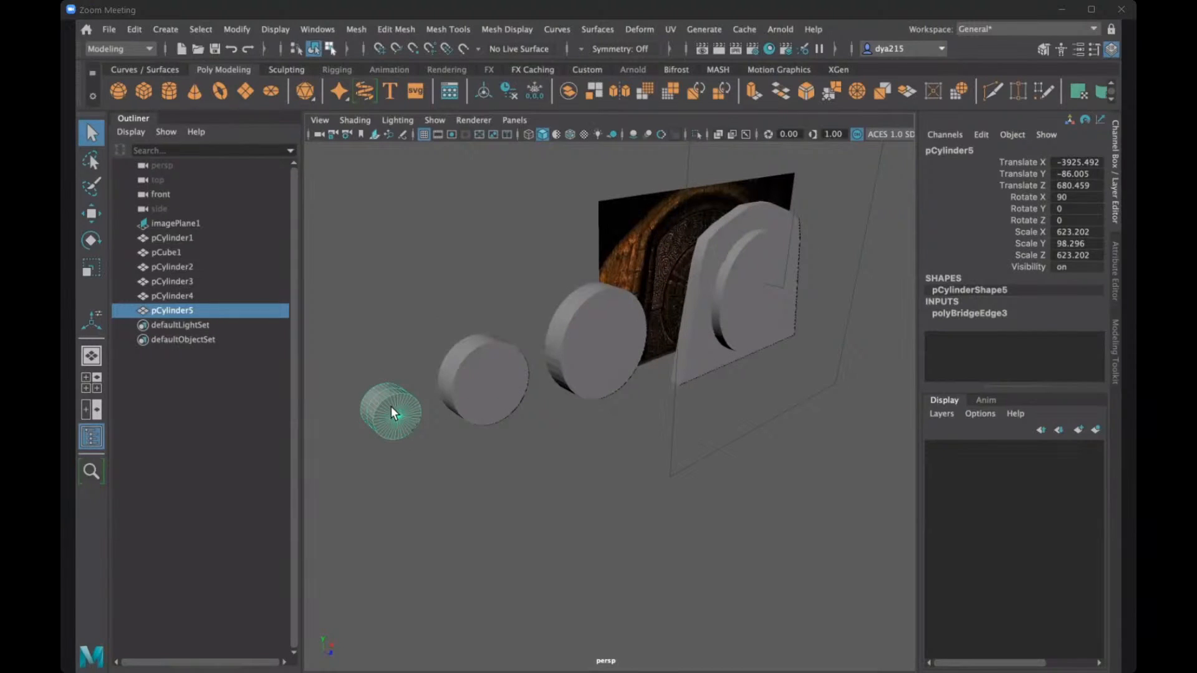
pyautogui.hotkey('ctrl', 'd')
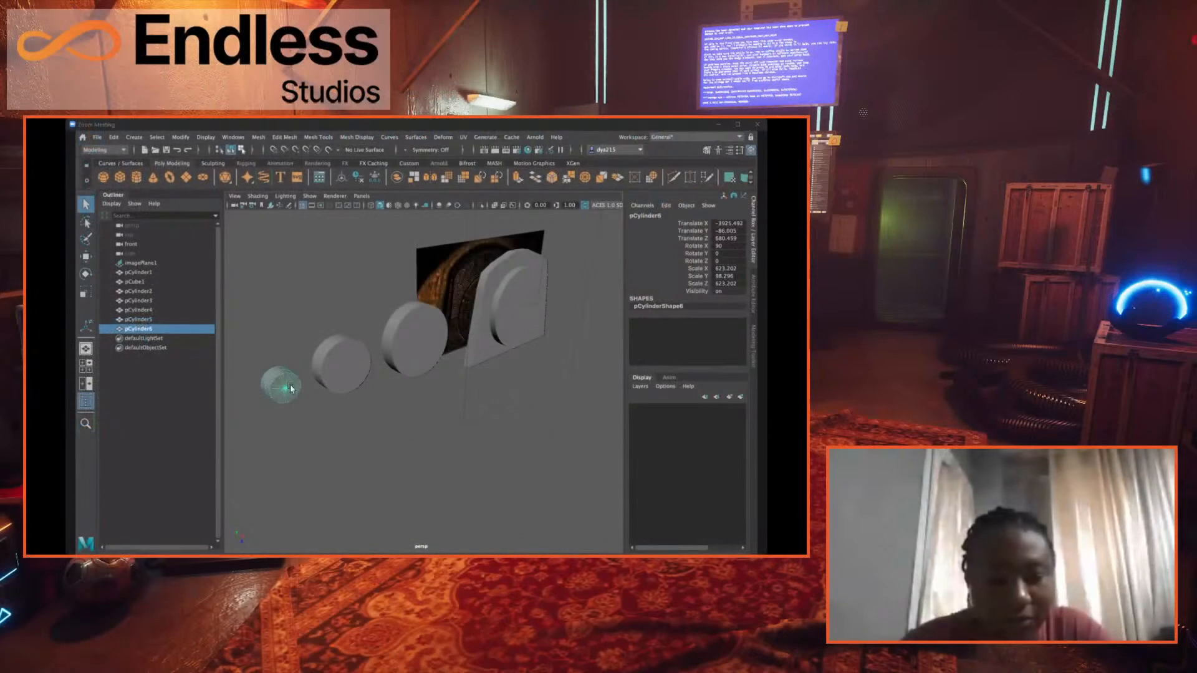
pyautogui.press('w')
pyautogui.moveTo(384, 423); pyautogui.dragTo(476, 396)
# - Scale the new copy along its depth to a Scale Y of about 601 so it passes through the middle disc
pyautogui.press('r')
pyautogui.moveTo(354, 381); pyautogui.dragTo(429, 460)
pyautogui.keyDown('alt'); pyautogui.moveTo(326, 440); pyautogui.dragTo(344, 441); pyautogui.keyUp('alt')
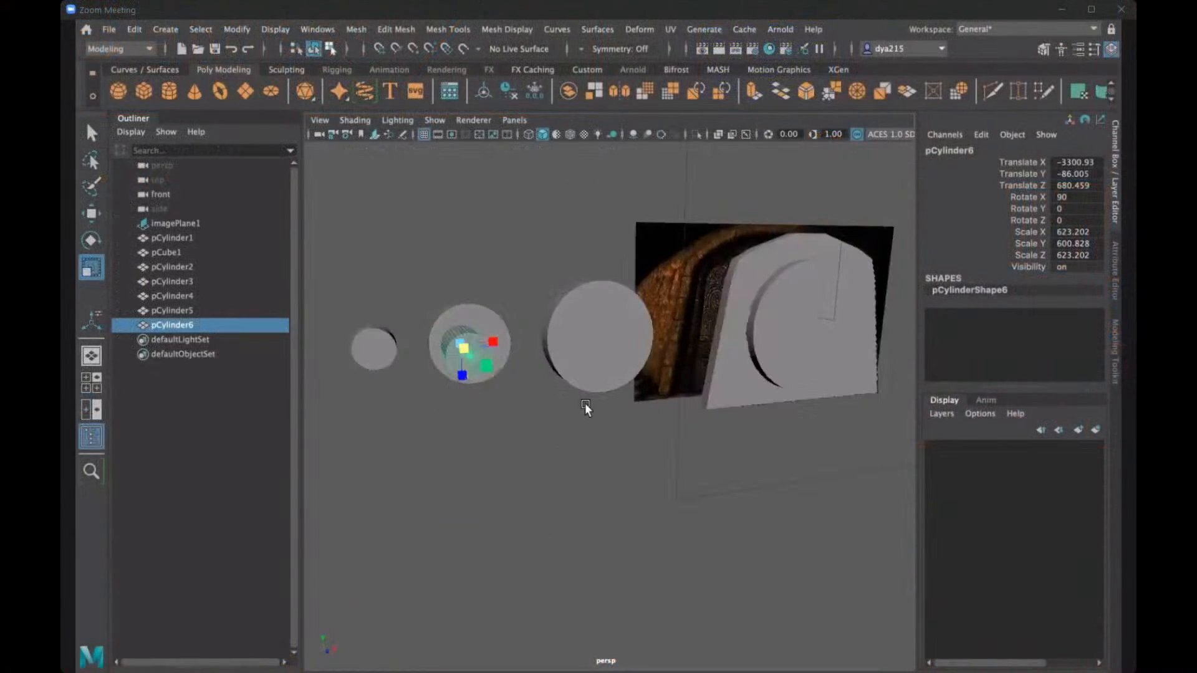
pyautogui.scroll(5, 525, 355)
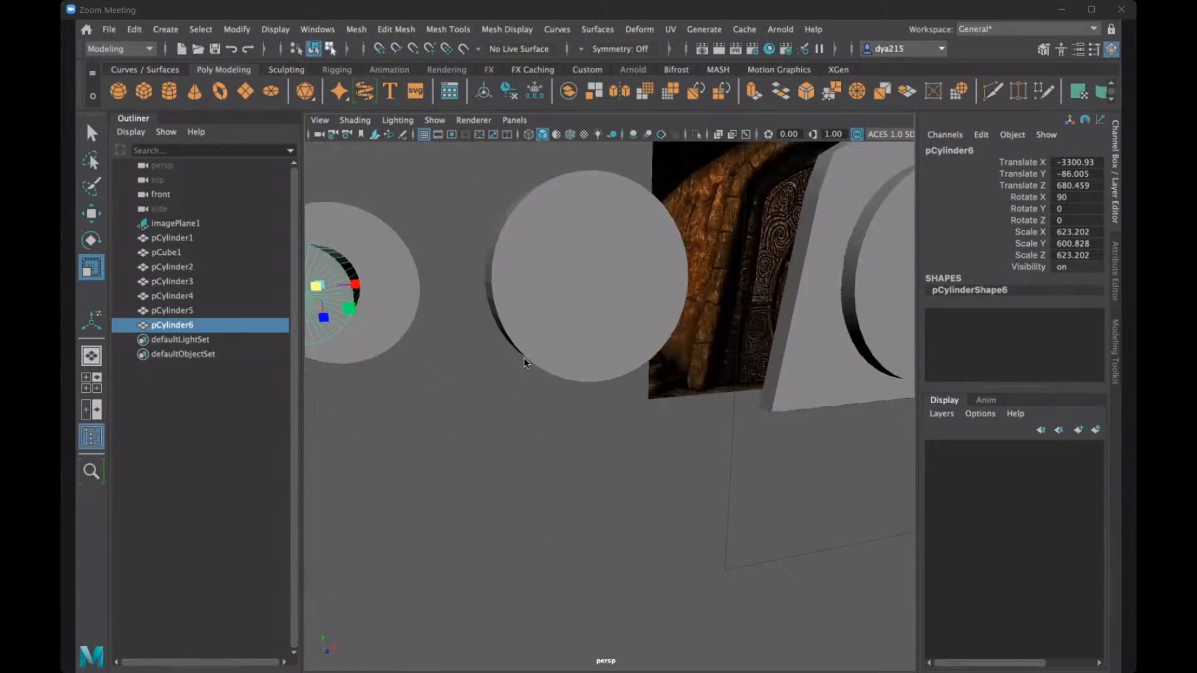
pyautogui.keyDown('alt'); pyautogui.moveTo(524, 357); pyautogui.dragTo(673, 373, button='middle'); pyautogui.keyUp('alt')
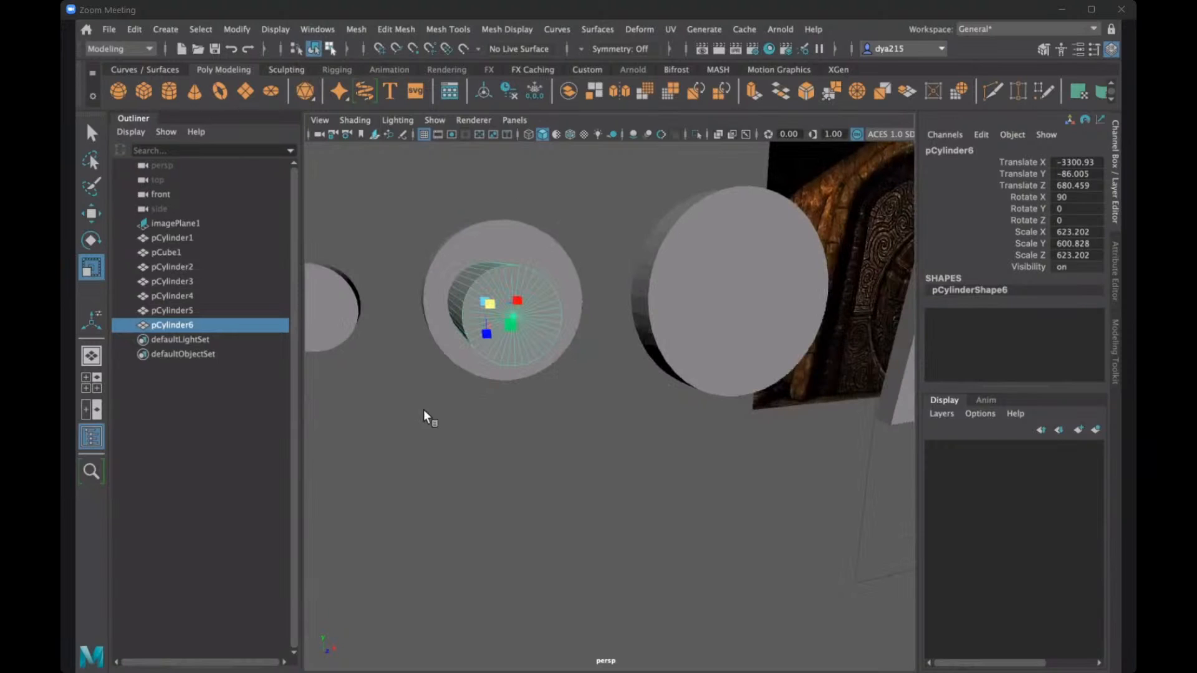
# - Switch to the front view and frame the discs beside the door reference
pyautogui.press('space')
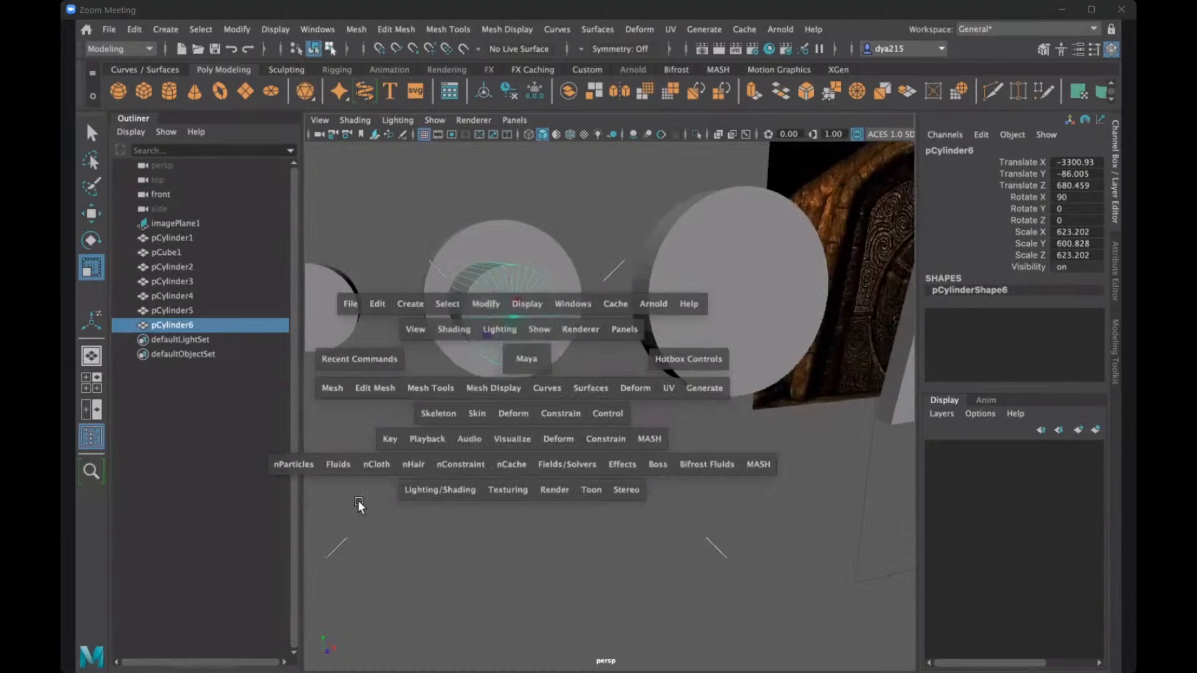
pyautogui.press('space')
pyautogui.press('space')
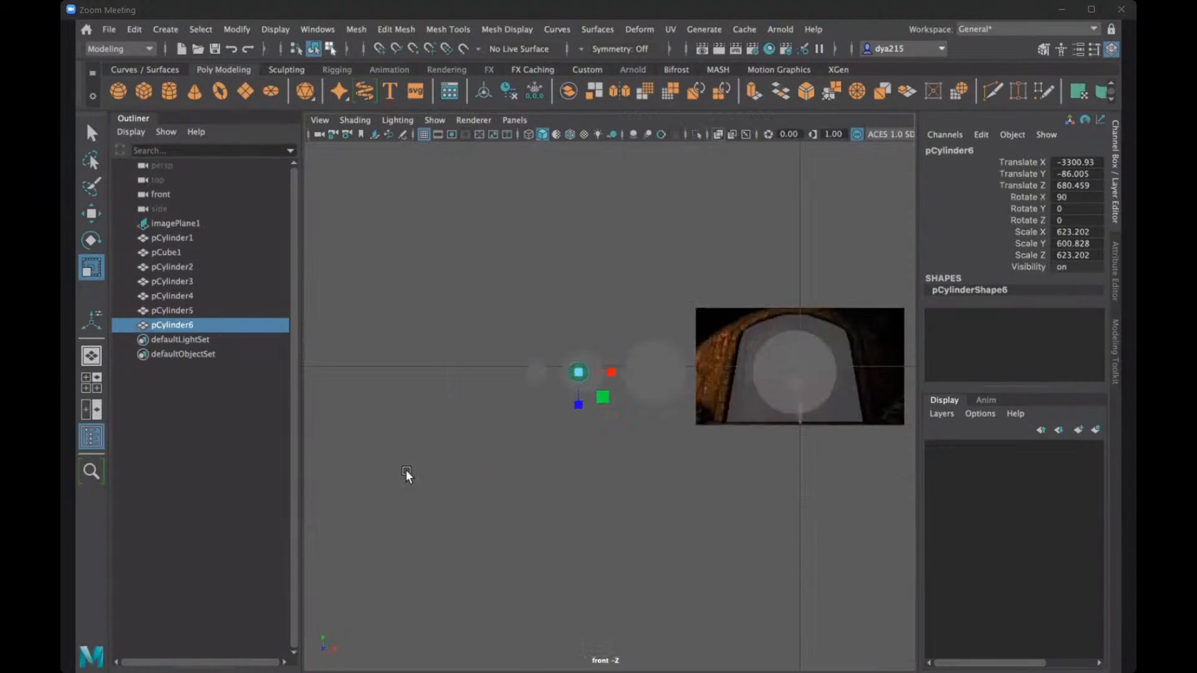
pyautogui.scroll(3, 363, 163)
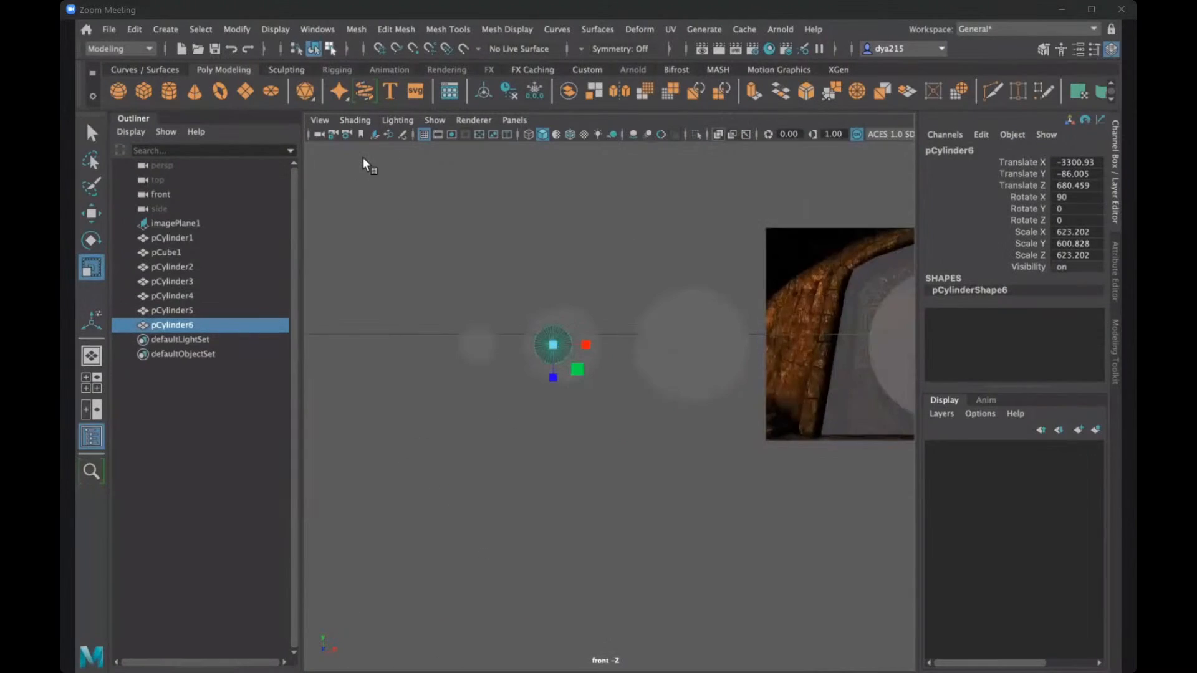
pyautogui.click(353, 120)
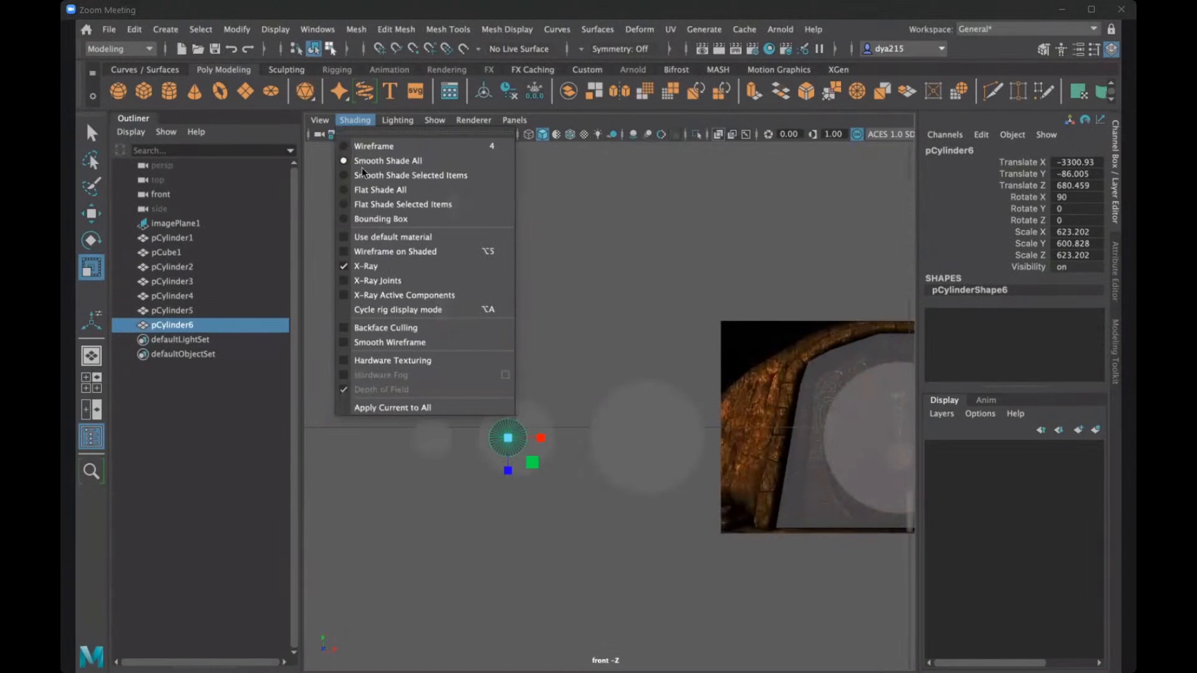
pyautogui.click(348, 268)
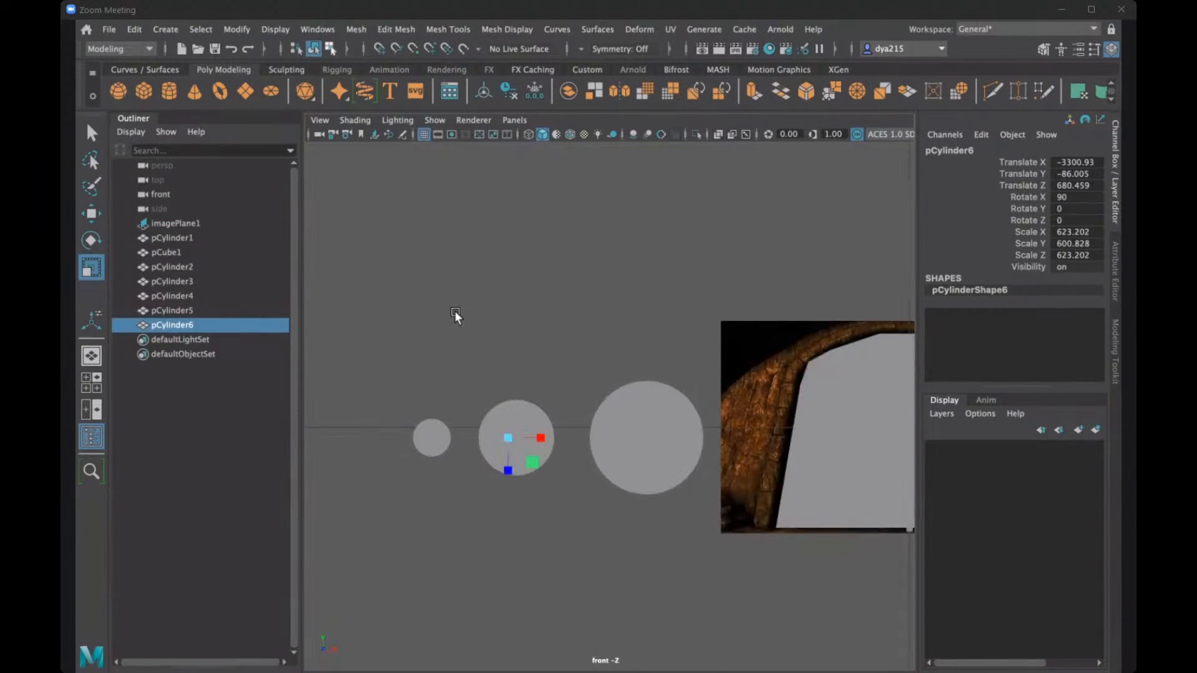
pyautogui.click(318, 118)
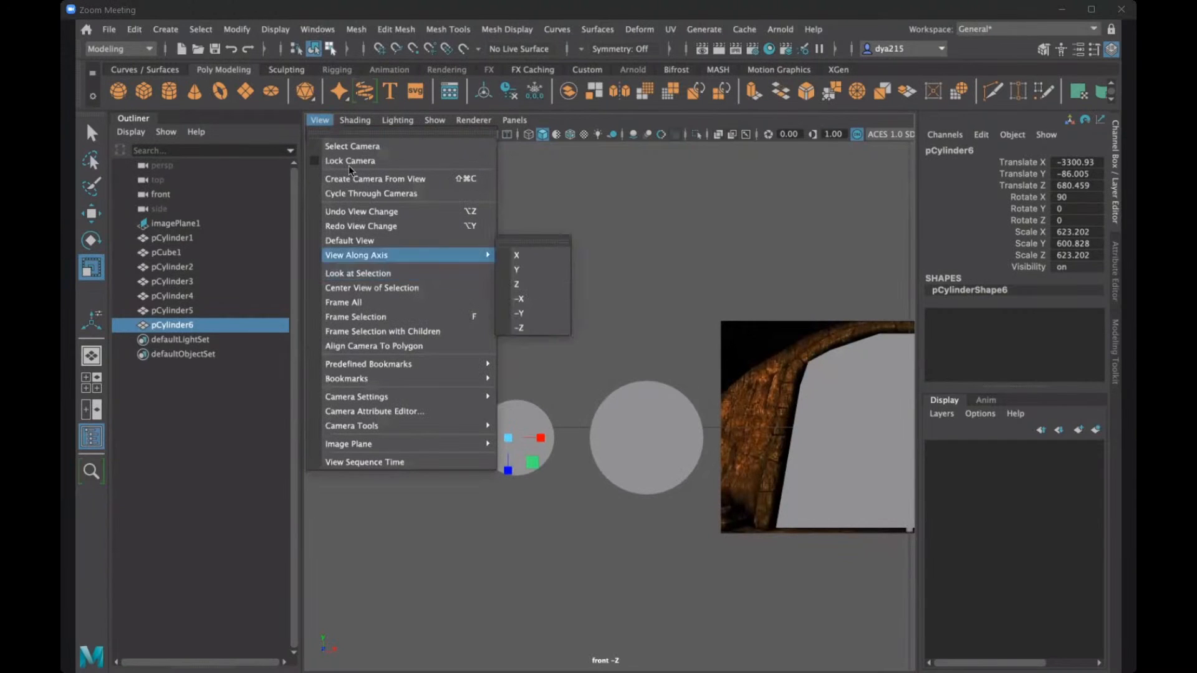
pyautogui.click(355, 119)
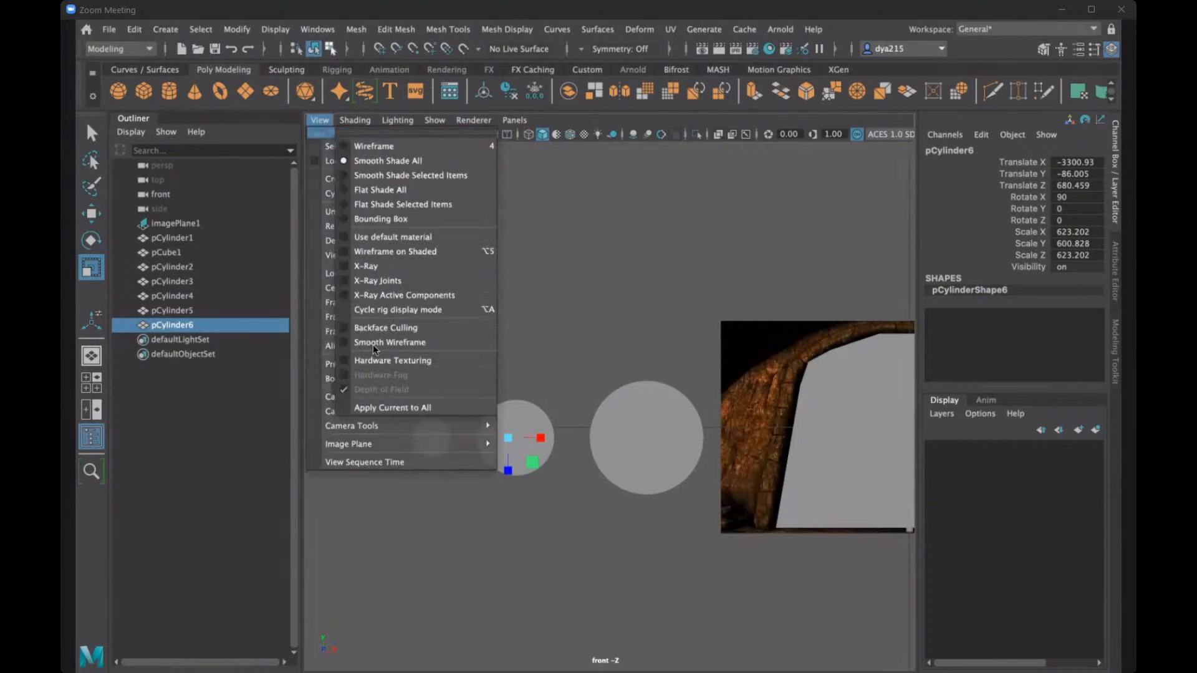
pyautogui.click(344, 266)
# - Turn on point snapping and move the elongated copy along X to the middle disc's centre at -3231.252
pyautogui.press('w')
pyautogui.scroll(3, 508, 418)
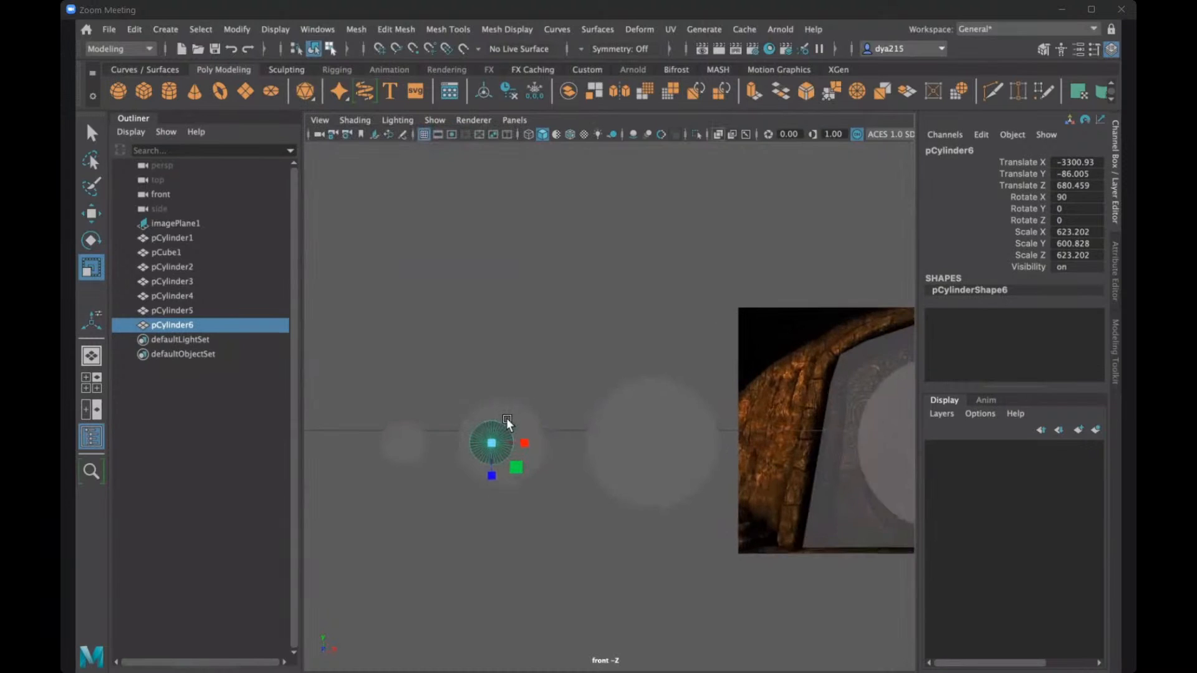
pyautogui.click(512, 439)
pyautogui.click(412, 50)
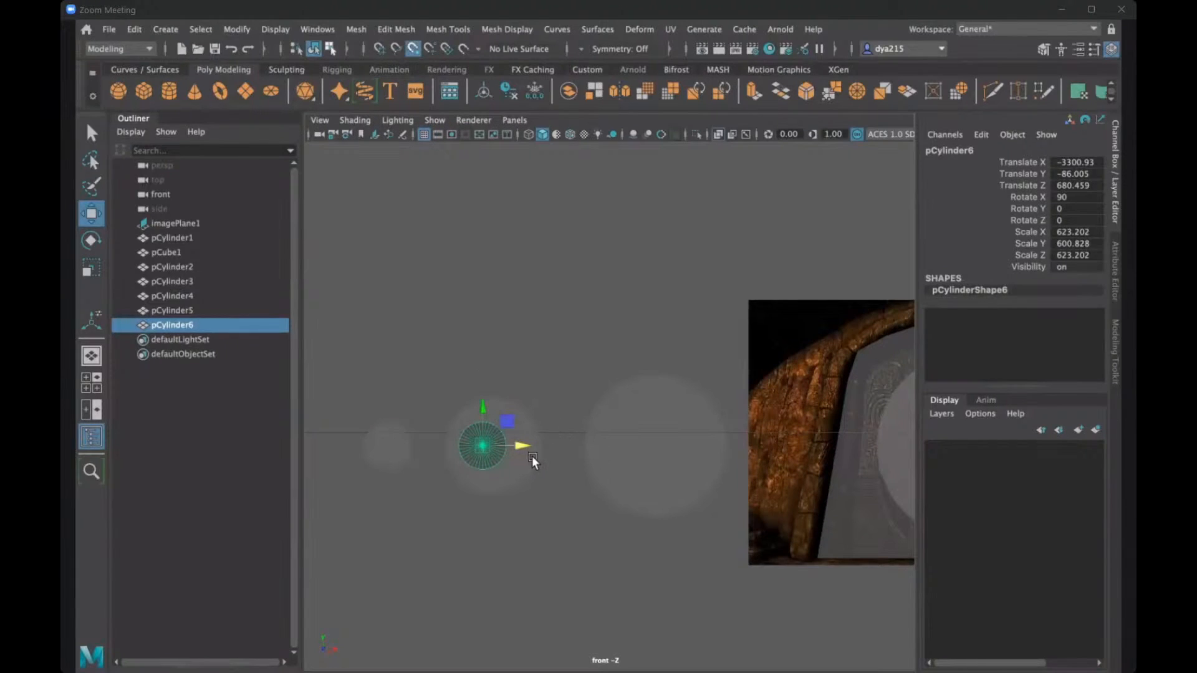
pyautogui.moveTo(482, 445)
pyautogui.mouseDown()
pyautogui.moveTo(507, 447)
pyautogui.moveTo(496, 440)
pyautogui.mouseUp()
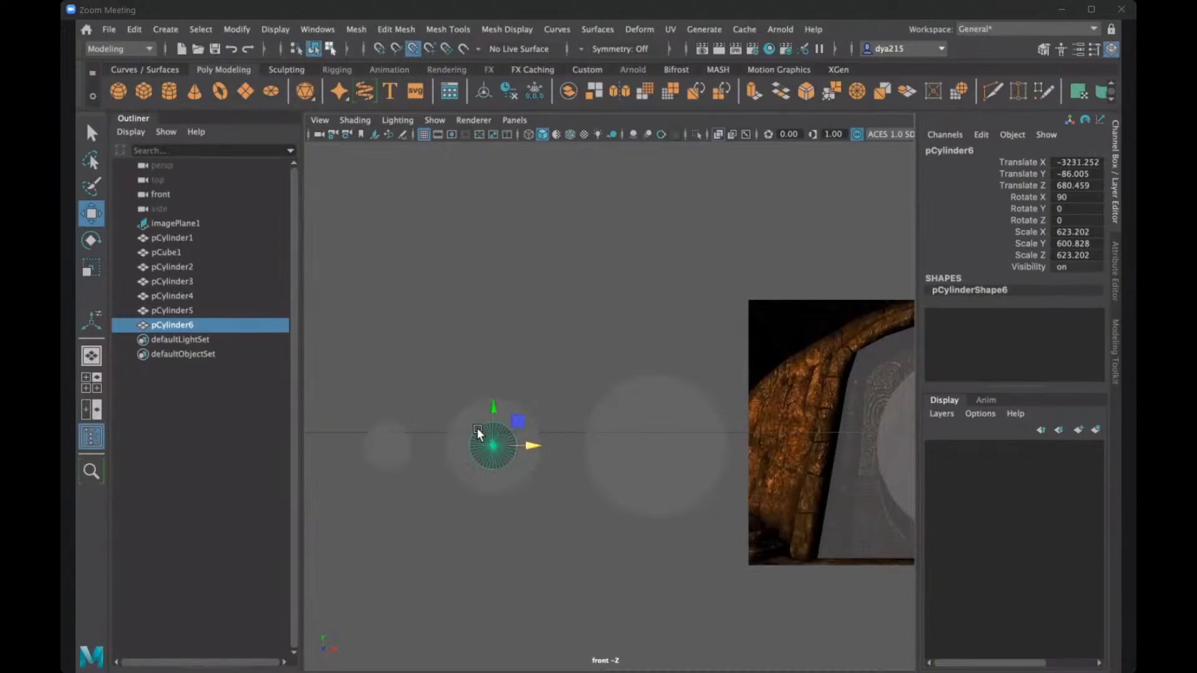
pyautogui.scroll(2, 477, 428)
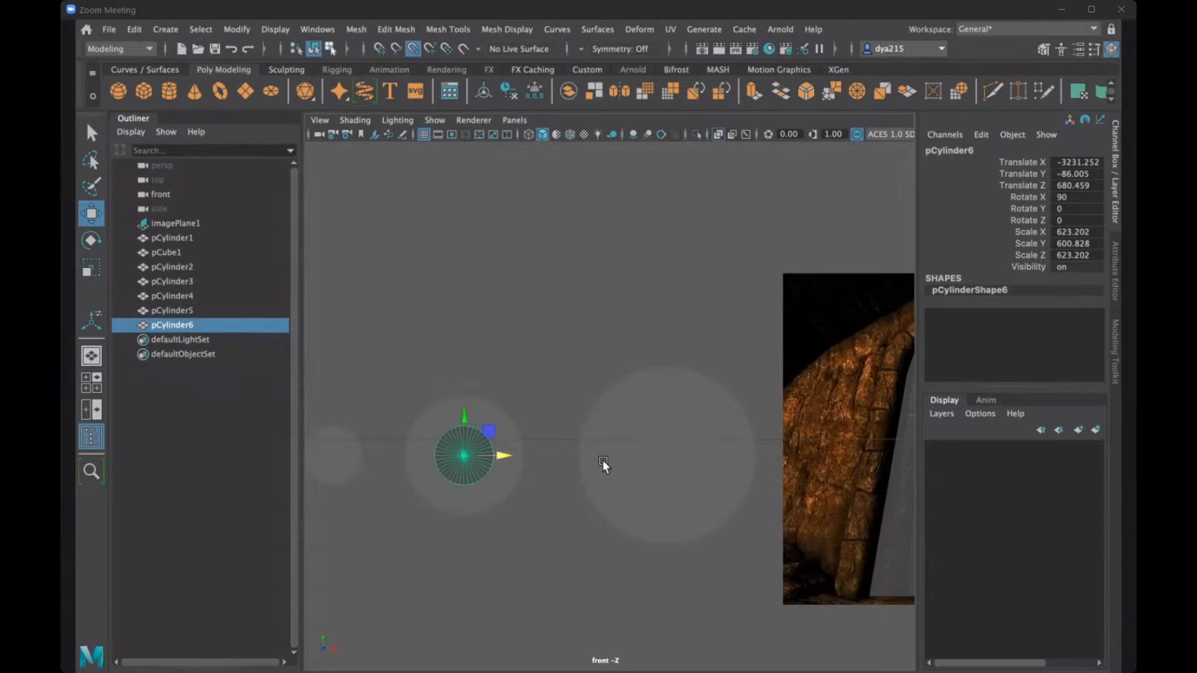
# - Return to the perspective view, angle it toward the middle disc and its cutter cylinder, and clear the selection
pyautogui.press('space')
pyautogui.press('space')
pyautogui.press('space')
pyautogui.keyDown('alt'); pyautogui.moveTo(640, 334); pyautogui.dragTo(327, 55); pyautogui.keyUp('alt')
pyautogui.click(354, 29)
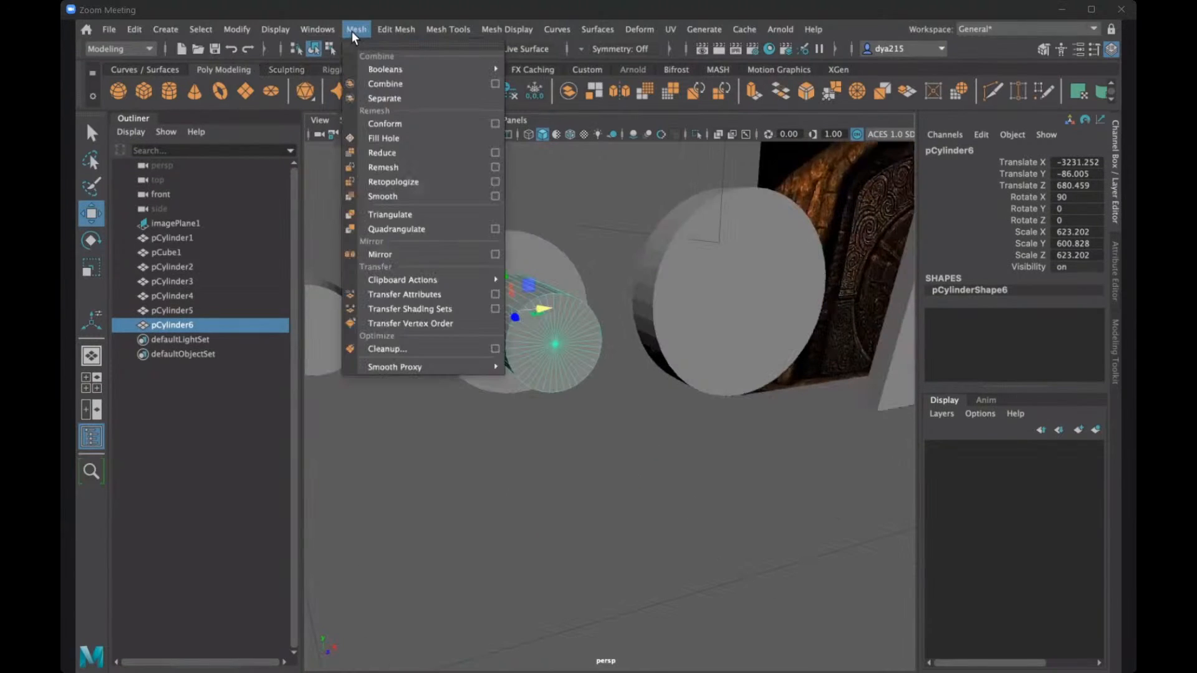
pyautogui.moveTo(417, 65)
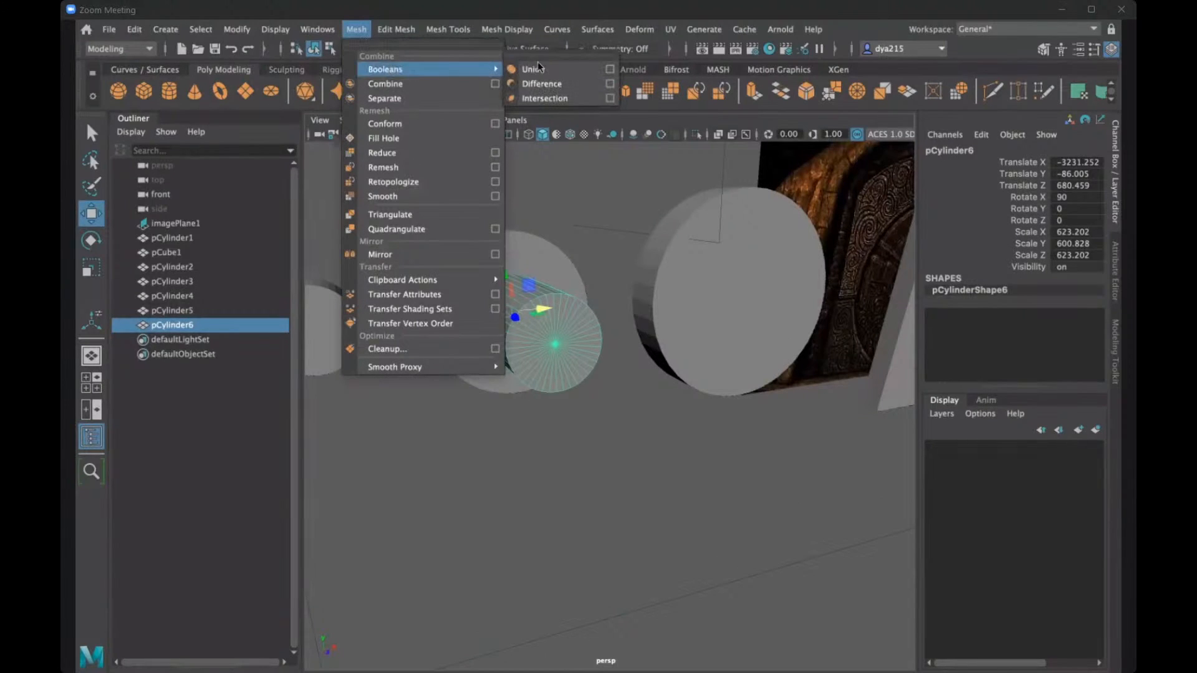
pyautogui.click(564, 223)
pyautogui.click(503, 439)
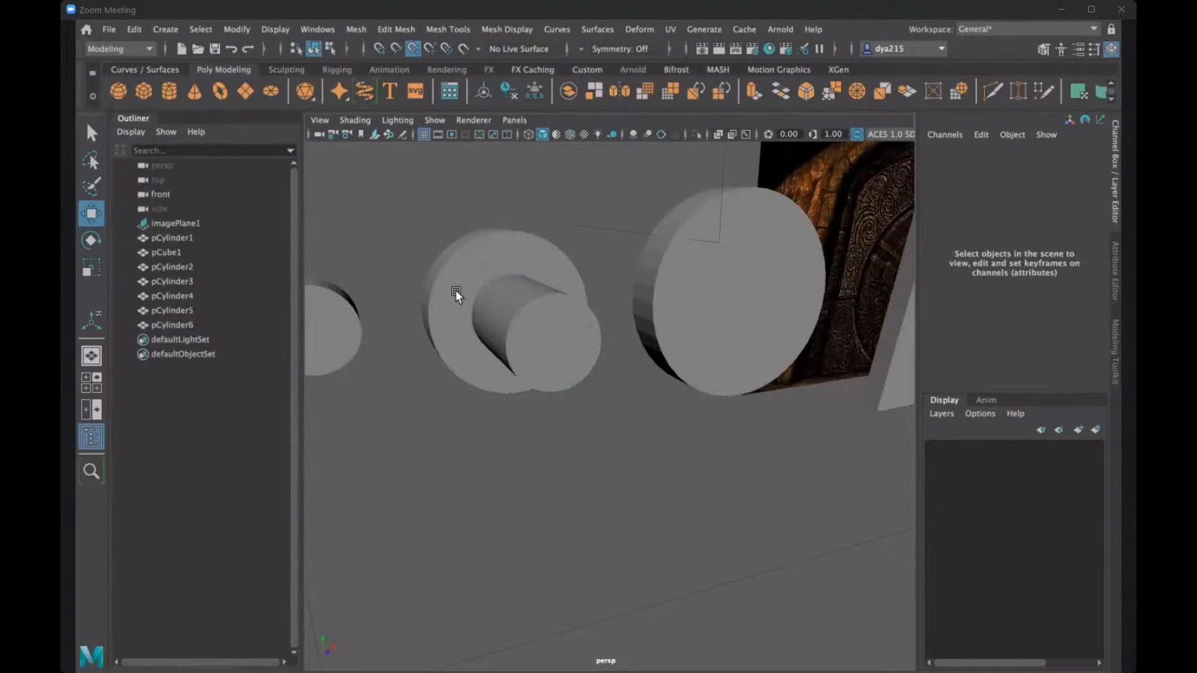
# - Subtract the elongated cylinder from the middle disc with a Boolean Difference, selecting the disc first
pyautogui.keyDown('alt'); pyautogui.moveTo(444, 283); pyautogui.dragTo(458, 274); pyautogui.keyUp('alt')
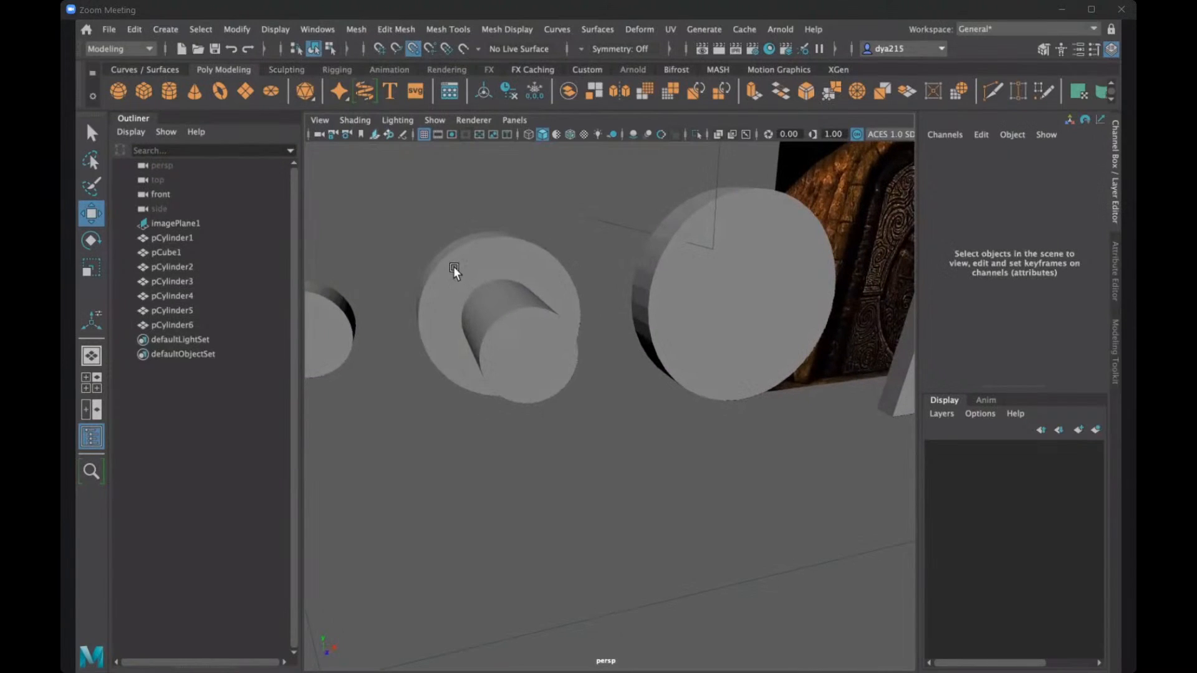
pyautogui.click(454, 266)
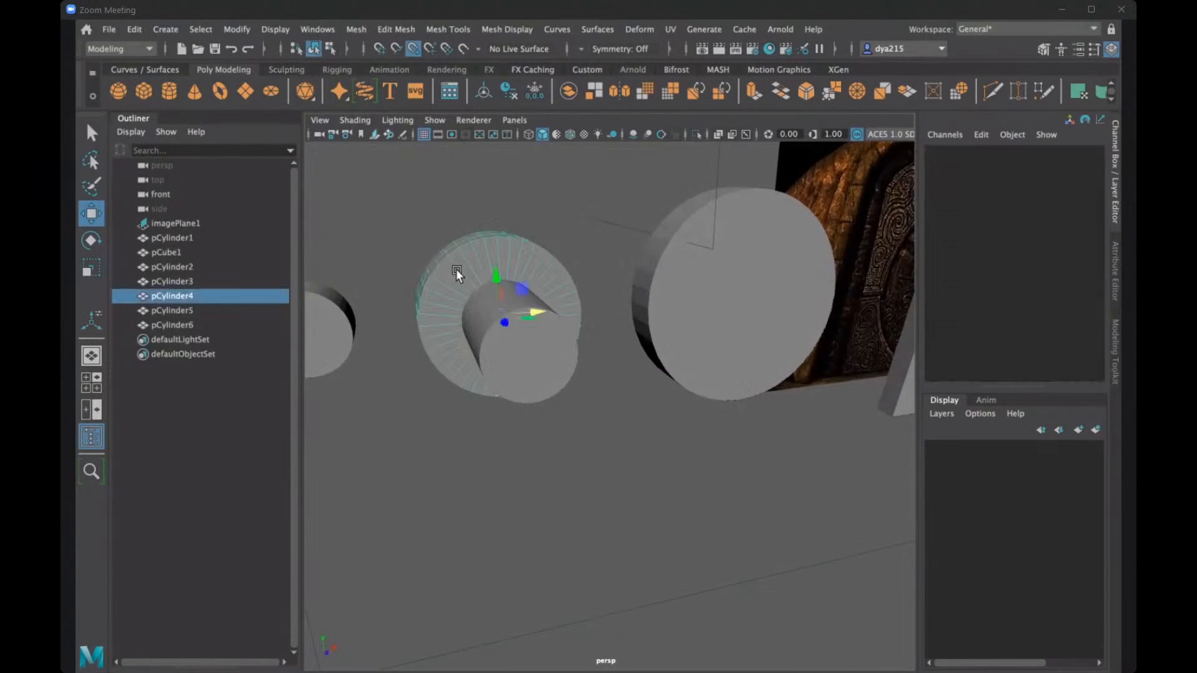
pyautogui.keyDown('shift'); pyautogui.click(525, 361); pyautogui.keyUp('shift')
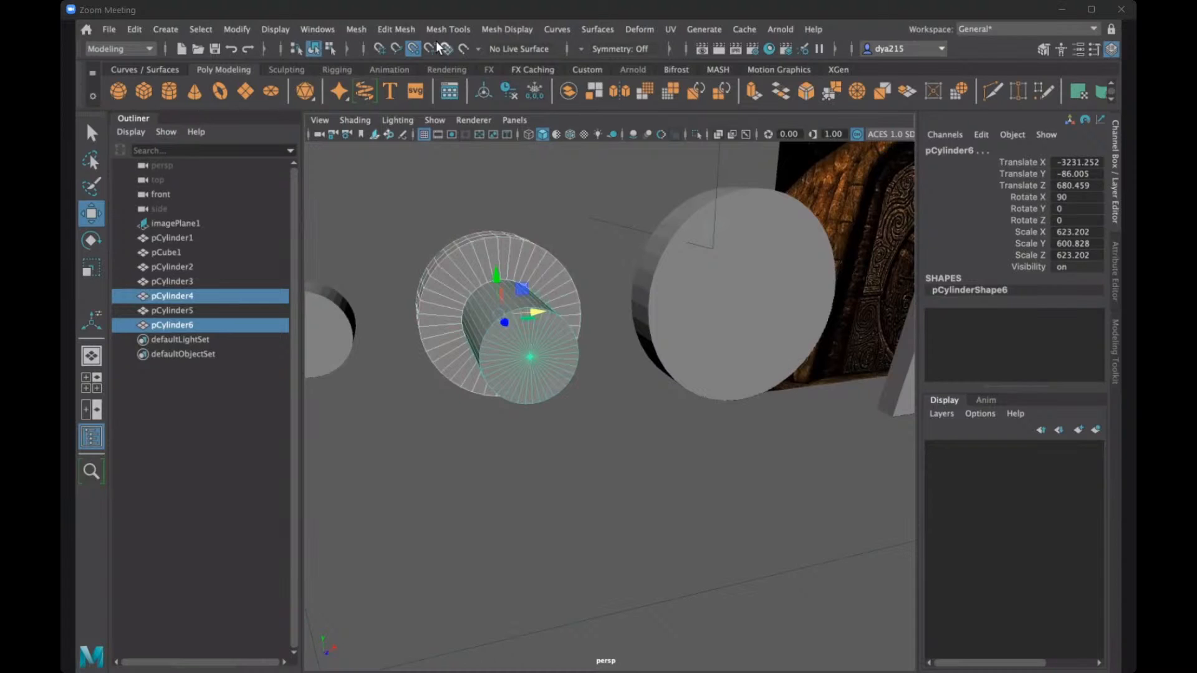
pyautogui.click(356, 29)
pyautogui.moveTo(380, 70)
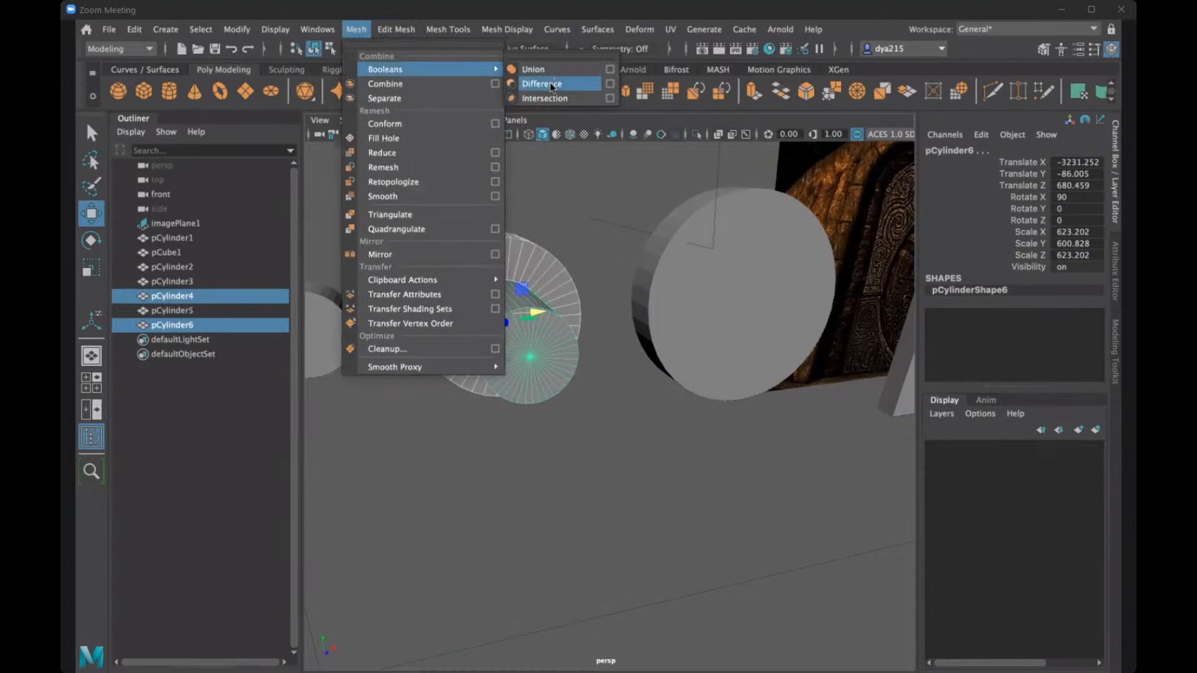
pyautogui.click(548, 83)
pyautogui.keyDown('alt'); pyautogui.moveTo(552, 248); pyautogui.dragTo(491, 278); pyautogui.keyUp('alt')
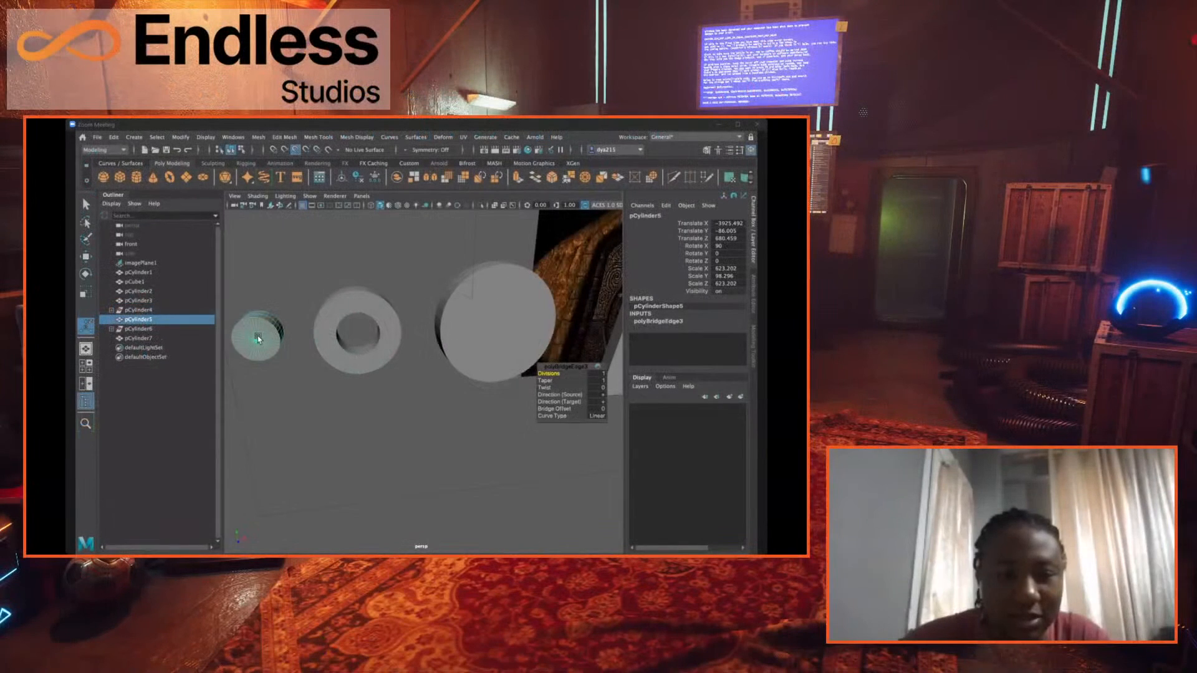
# - Try the smallest disc inside the middle ring's hole by moving it along X to about -3207
pyautogui.press('w')
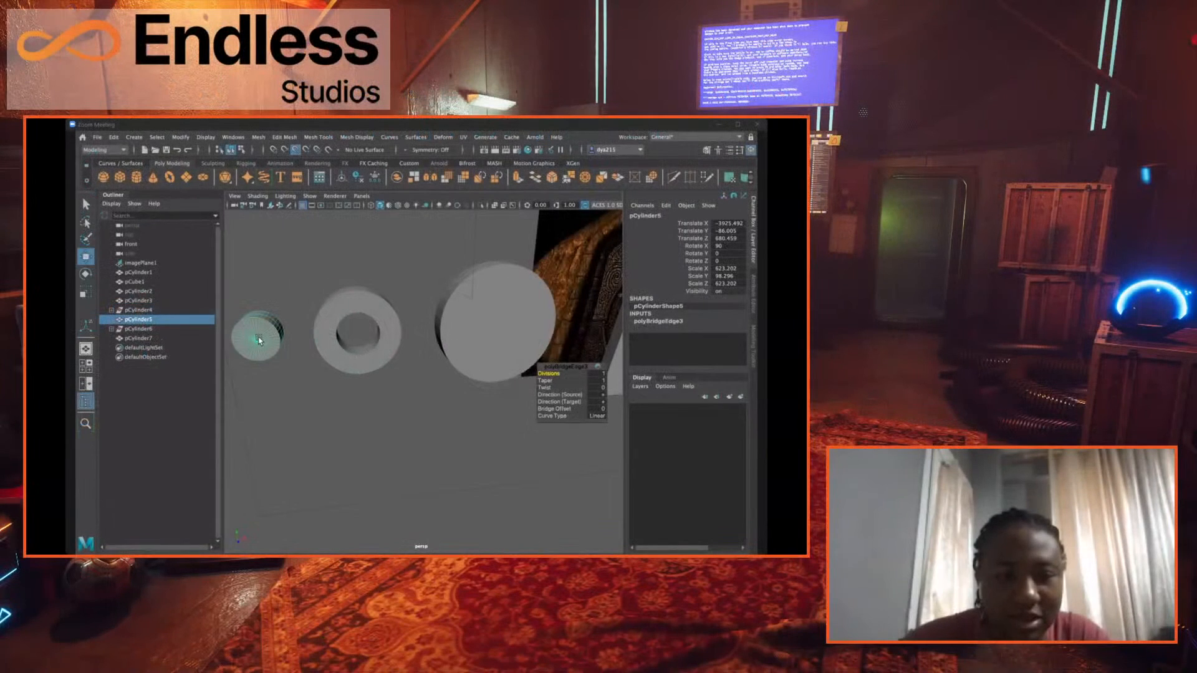
pyautogui.moveTo(258, 340); pyautogui.dragTo(358, 336)
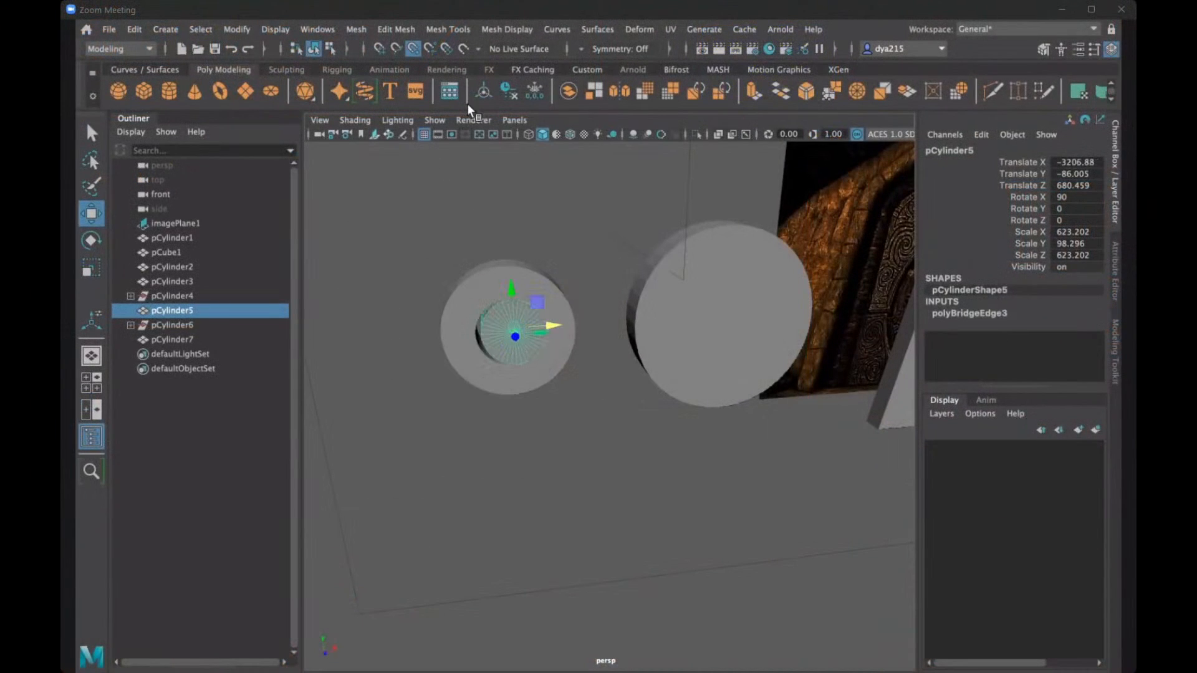
pyautogui.moveTo(553, 324); pyautogui.dragTo(546, 326)
pyautogui.keyDown('alt'); pyautogui.moveTo(638, 390); pyautogui.dragTo(564, 423); pyautogui.keyUp('alt')
pyautogui.click(567, 424)
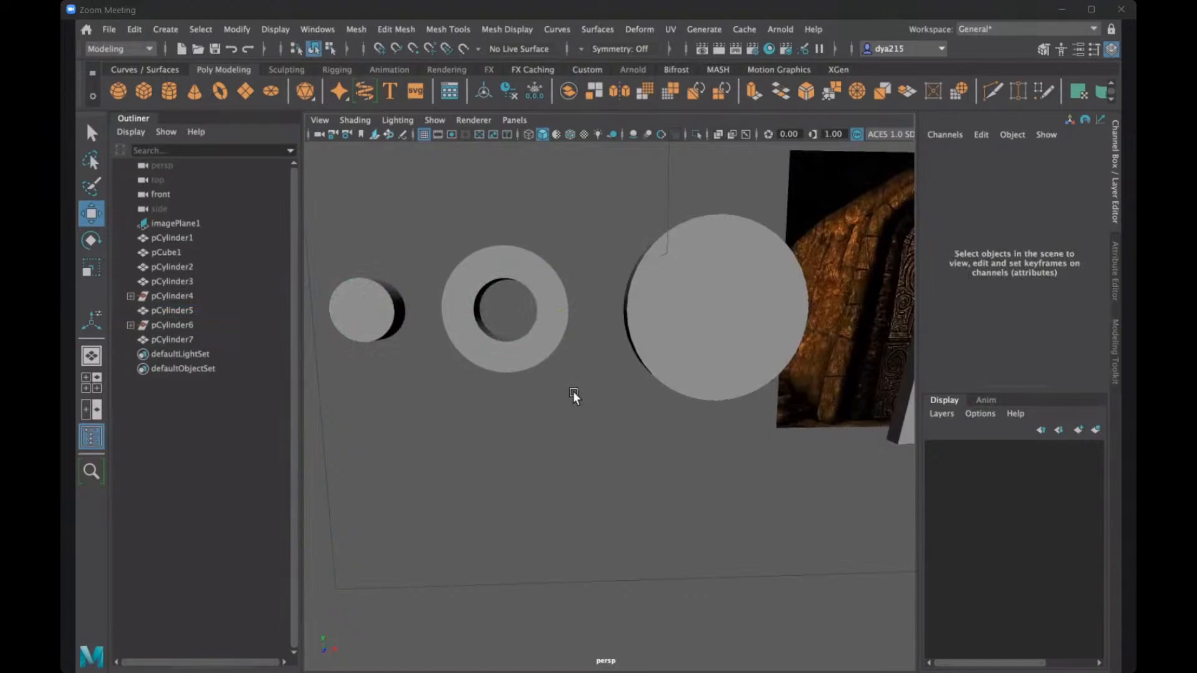
pyautogui.moveTo(574, 391)
pyautogui.keyDown('alt'); pyautogui.mouseDown()
pyautogui.moveTo(548, 403)
pyautogui.moveTo(577, 400)
pyautogui.moveTo(571, 391)
pyautogui.mouseUp(); pyautogui.keyUp('alt')
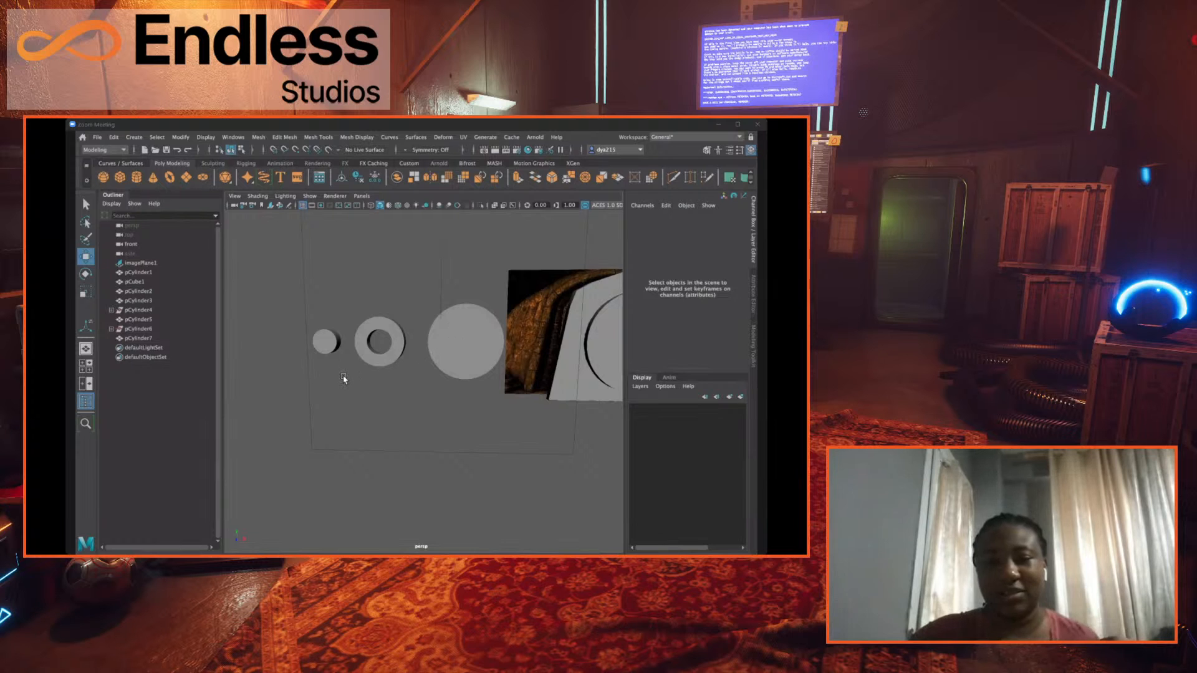
# - Undo the Boolean cut on the middle disc and the cutter cylinder's move, scaling and duplication
pyautogui.hotkey('ctrl', 'z')
pyautogui.hotkey('ctrl', 'z')
pyautogui.hotkey('ctrl', 'z')
pyautogui.hotkey('ctrl', 'z')
pyautogui.hotkey('ctrl', 'z')
pyautogui.click(487, 399)
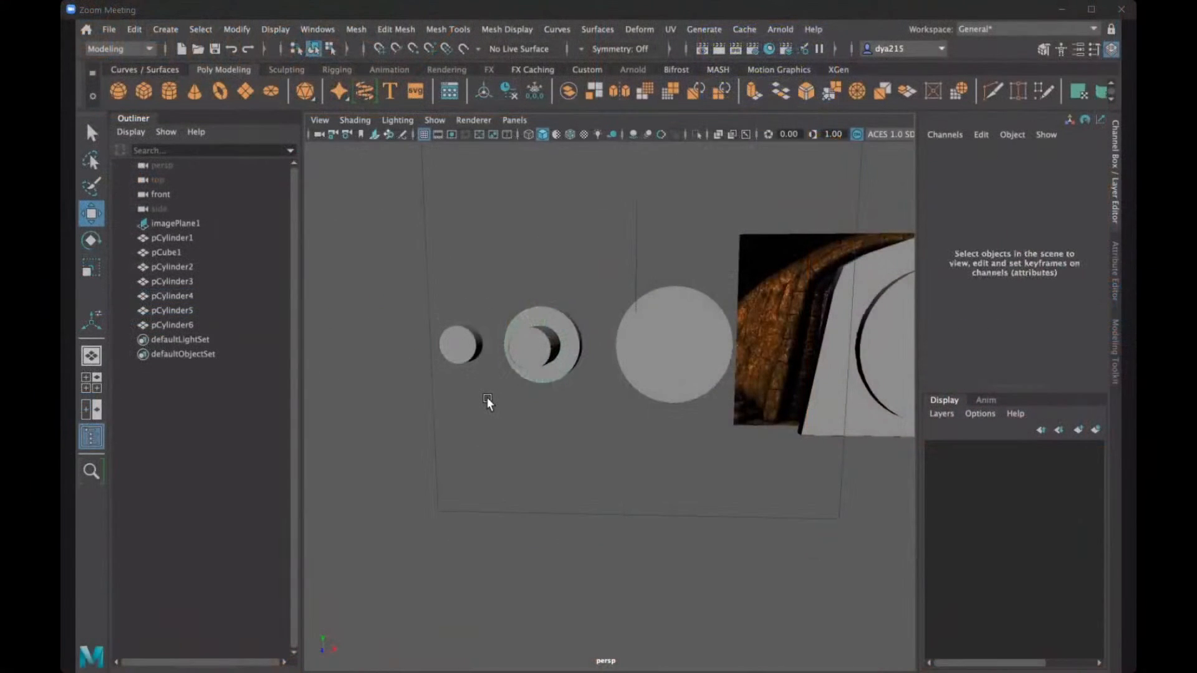
pyautogui.hotkey('ctrl', 'z')
pyautogui.hotkey('ctrl', 'z')
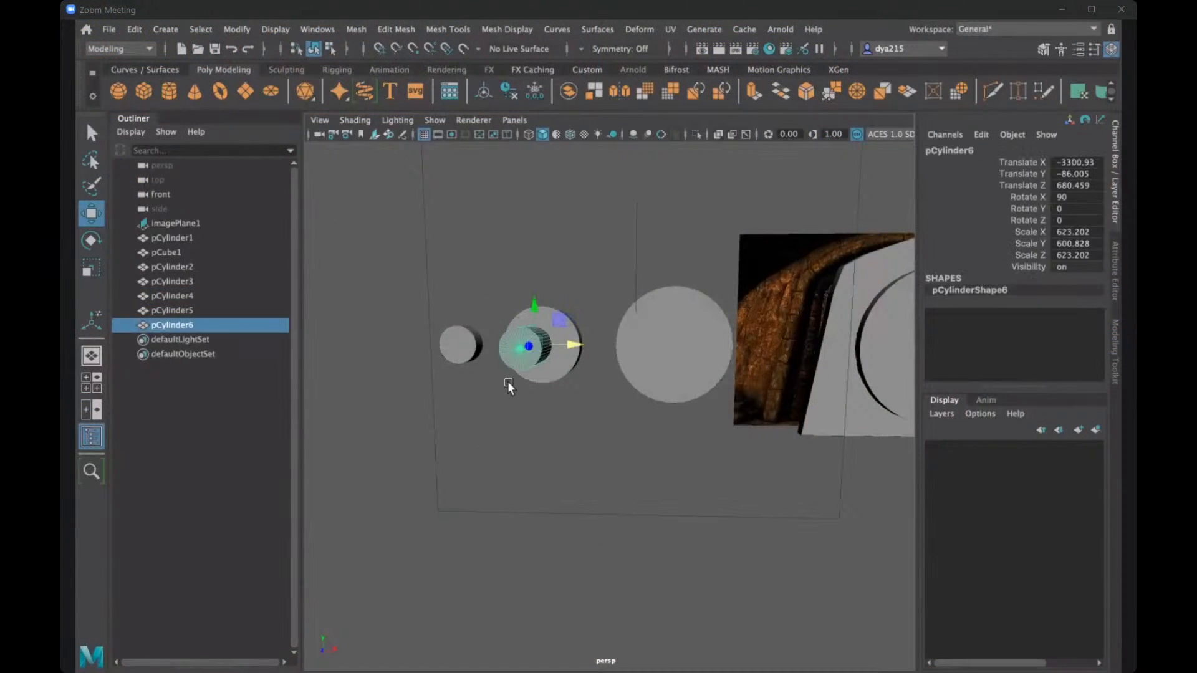
pyautogui.hotkey('ctrl', 'z')
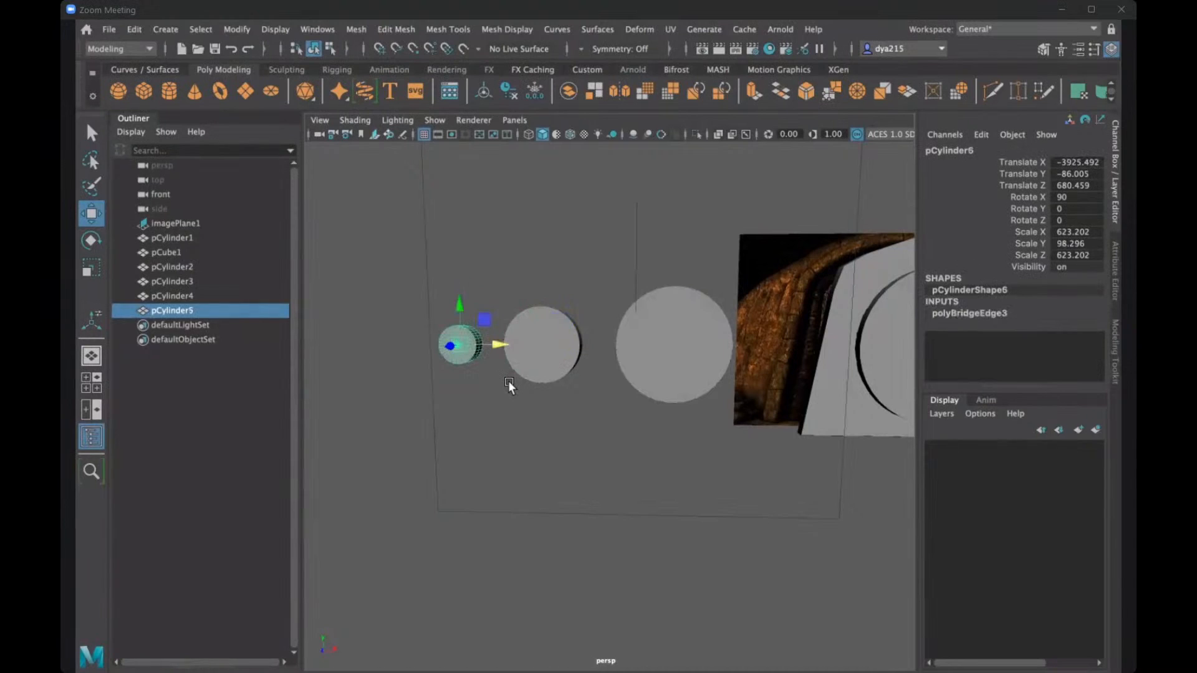
# - Try moving the smallest disc outward along X to about -4134, undo the move and clear the selection
pyautogui.moveTo(500, 347); pyautogui.dragTo(472, 342)
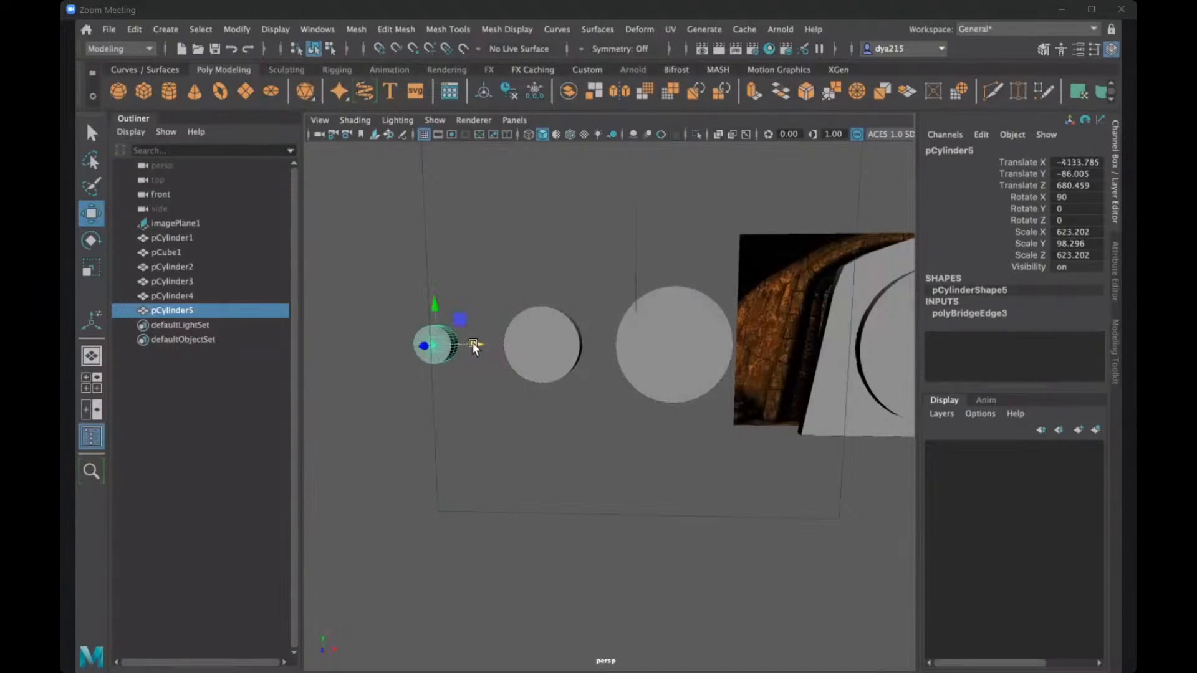
pyautogui.hotkey('ctrl', 'z')
pyautogui.click(600, 431)
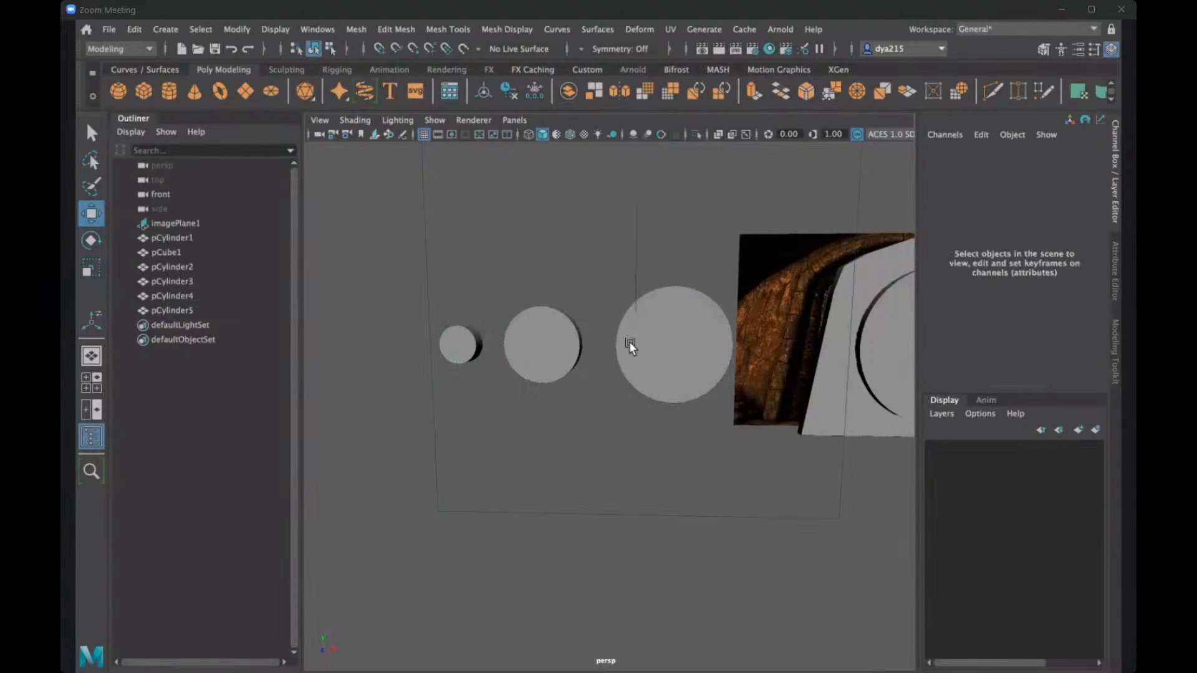
# - With point snapping on, try moving the middle disc along X to the larger neighbouring disc's centre at -2160.803, and undo the move
pyautogui.click(578, 346)
pyautogui.moveTo(585, 345); pyautogui.dragTo(712, 346)
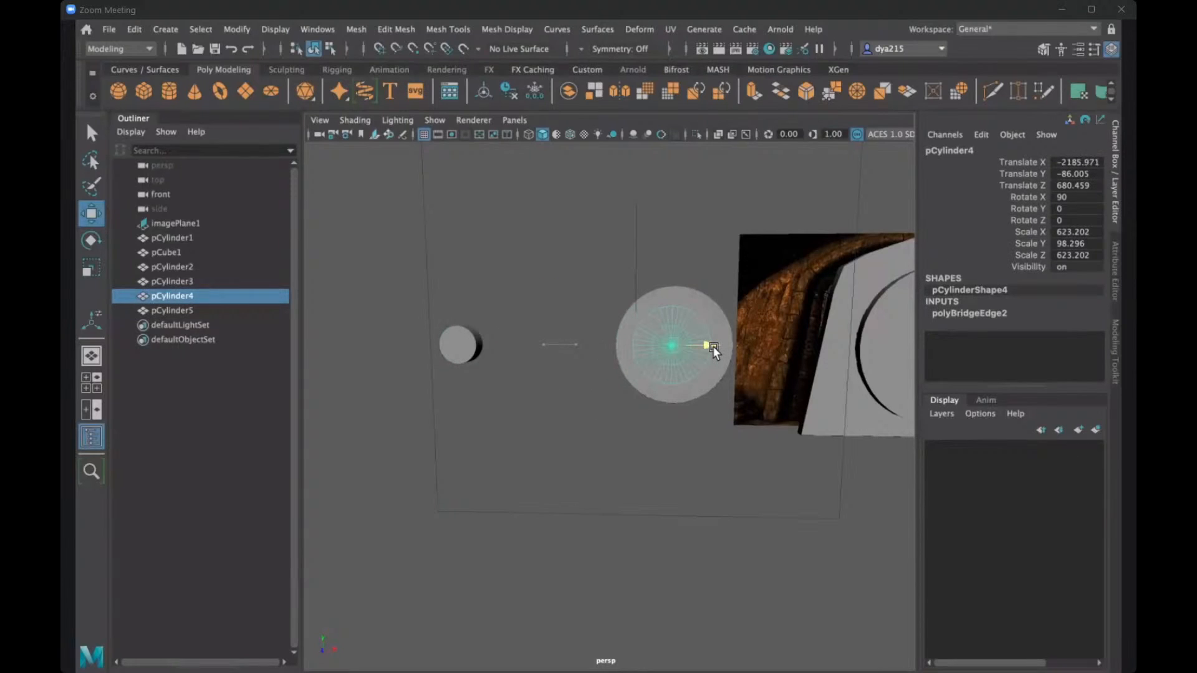
pyautogui.click(414, 49)
pyautogui.moveTo(712, 346); pyautogui.dragTo(677, 348)
pyautogui.scroll(2, 664, 417)
pyautogui.keyDown('alt'); pyautogui.moveTo(664, 416); pyautogui.dragTo(660, 466, button='middle'); pyautogui.keyUp('alt')
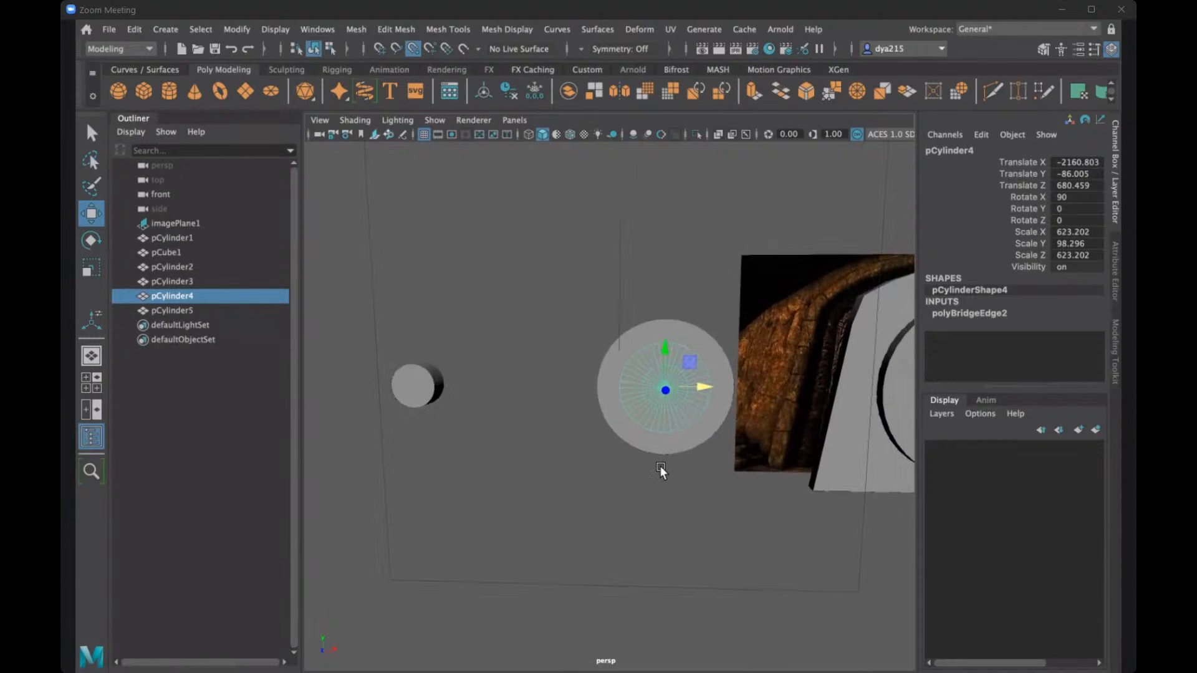
pyautogui.keyDown('alt'); pyautogui.moveTo(657, 466); pyautogui.dragTo(682, 461); pyautogui.keyUp('alt')
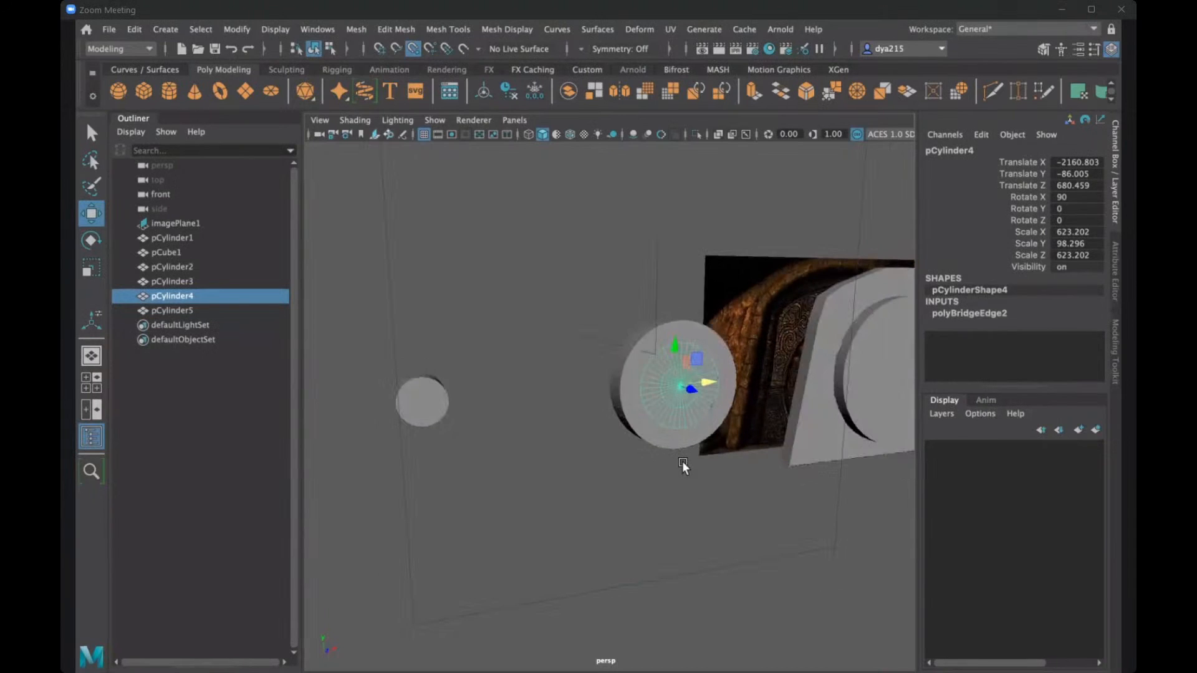
pyautogui.hotkey('ctrl', 'z')
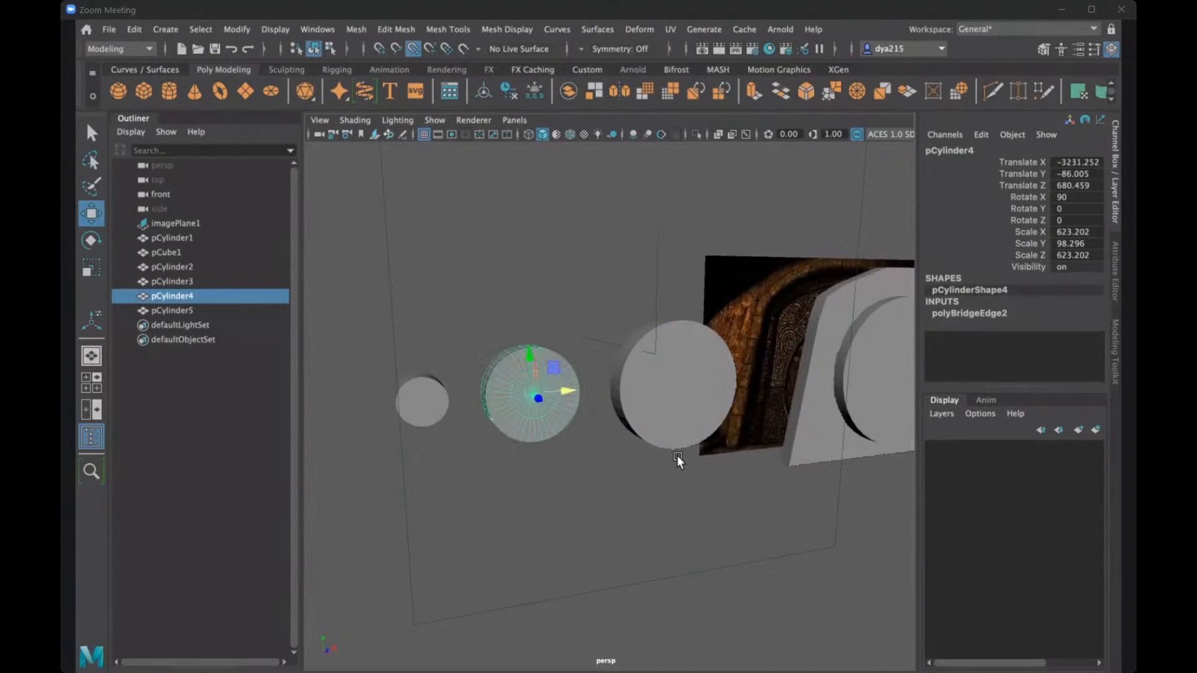
# - Duplicate the middle disc and snap the copy along X to the larger neighbouring disc's centre at -2160.803
pyautogui.hotkey('ctrl', 'd')
pyautogui.moveTo(569, 390); pyautogui.dragTo(668, 392)
pyautogui.moveTo(688, 450)
pyautogui.keyDown('alt'); pyautogui.mouseDown()
pyautogui.moveTo(661, 451)
pyautogui.moveTo(673, 448)
pyautogui.mouseUp(); pyautogui.keyUp('alt')
pyautogui.moveTo(708, 384); pyautogui.dragTo(666, 383)
pyautogui.moveTo(732, 469)
pyautogui.keyDown('alt'); pyautogui.mouseDown()
pyautogui.moveTo(743, 479)
pyautogui.moveTo(736, 464)
pyautogui.mouseUp(); pyautogui.keyUp('alt')
# - Scale the copied disc along its depth to a Scale Y of about 529 so it passes through the larger disc
pyautogui.keyDown('alt'); pyautogui.moveTo(696, 402); pyautogui.dragTo(832, 441); pyautogui.keyUp('alt')
pyautogui.press('r')
pyautogui.keyDown('alt'); pyautogui.moveTo(712, 497); pyautogui.dragTo(635, 369); pyautogui.keyUp('alt')
pyautogui.press('q')
# - Select the larger disc and the elongated copy, and subtract the copy with a Boolean Difference
pyautogui.click(630, 353)
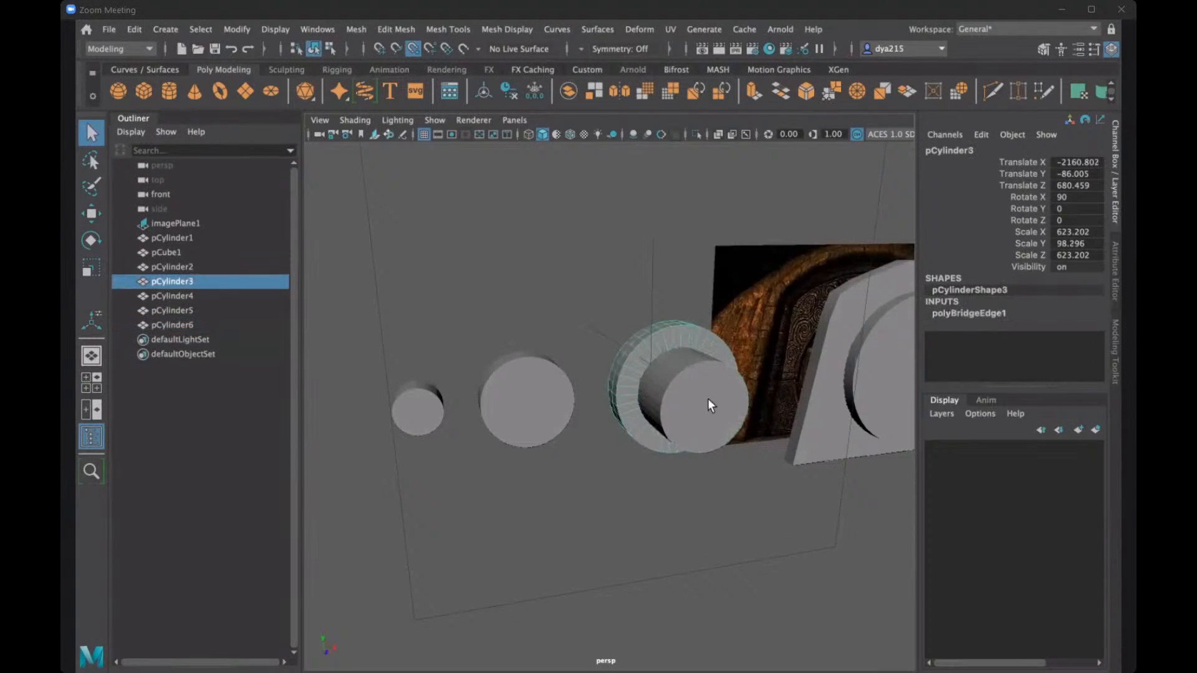
pyautogui.keyDown('shift'); pyautogui.click(713, 412); pyautogui.keyUp('shift')
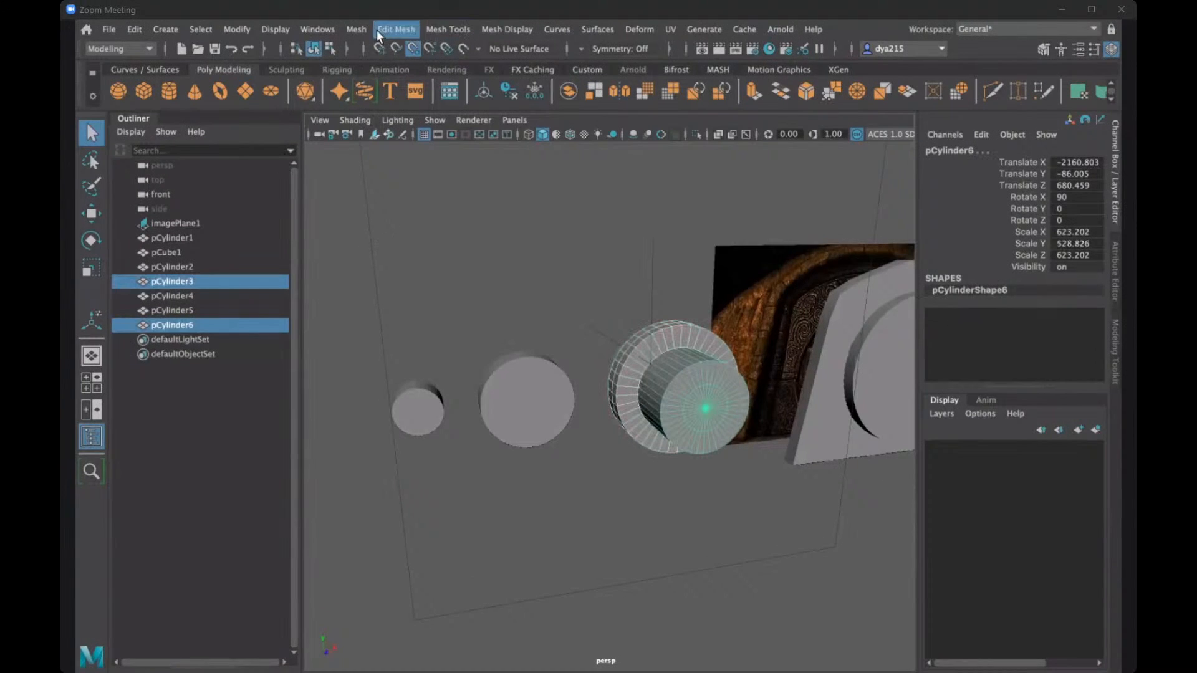
pyautogui.click(359, 29)
pyautogui.moveTo(445, 70)
pyautogui.click(537, 84)
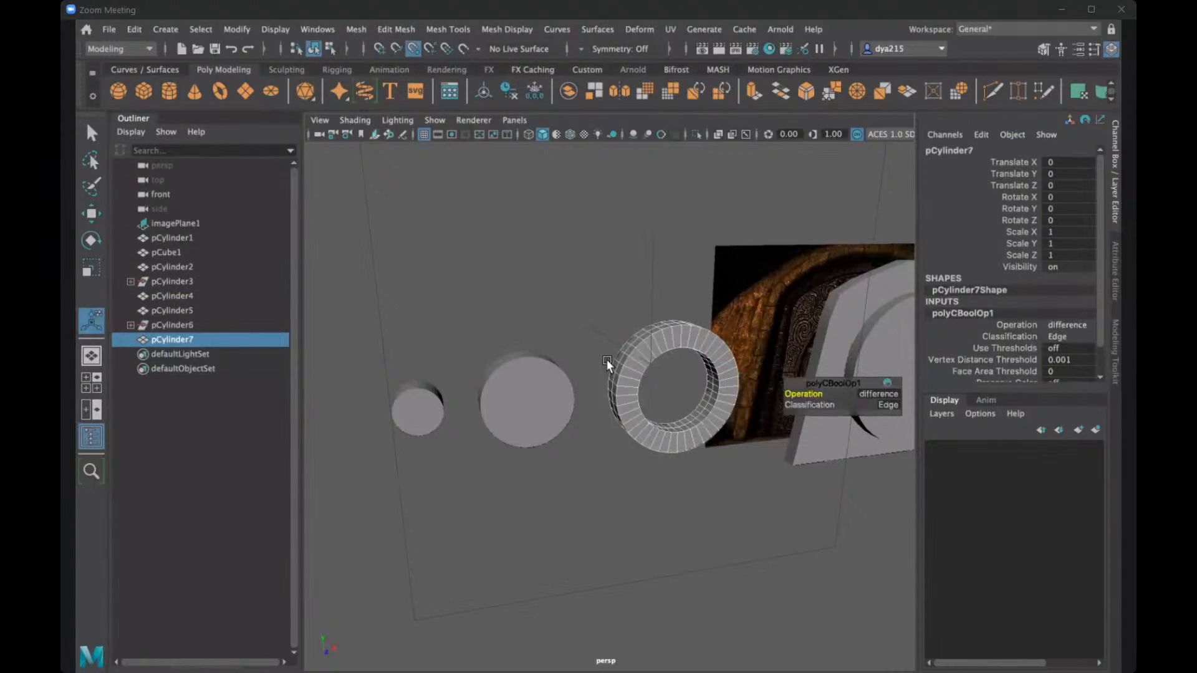
# - Undo the Boolean cut on the larger disc and the elongated copy's scaling, move and duplication
pyautogui.click(441, 409)
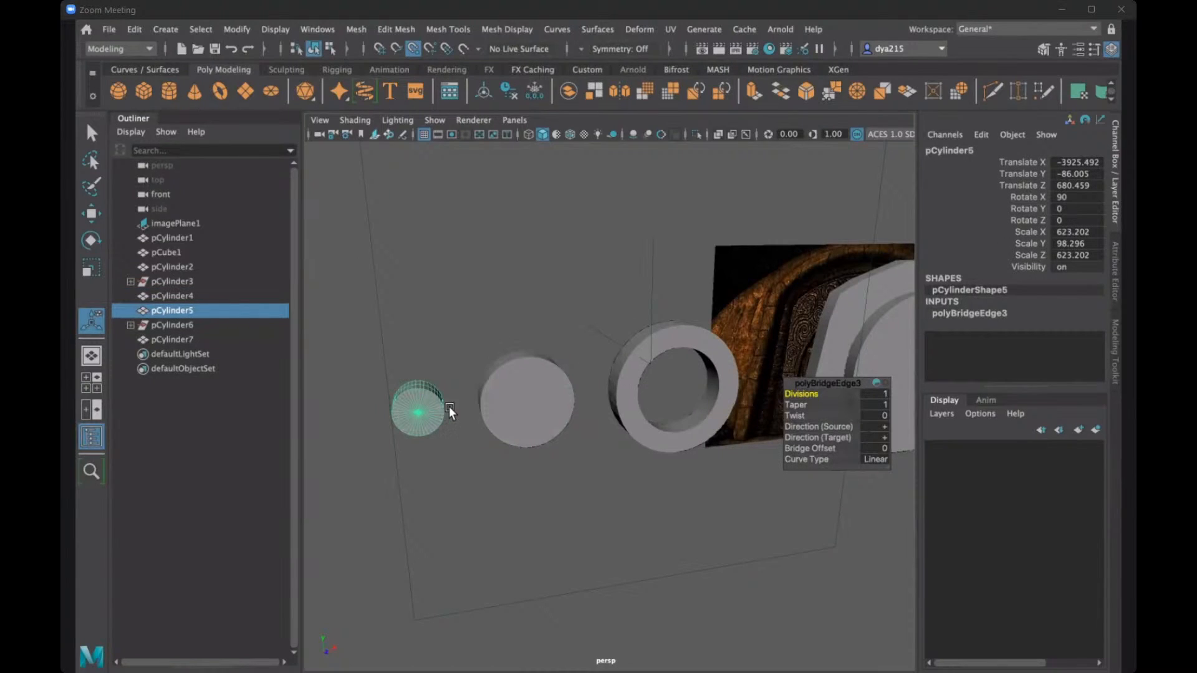
pyautogui.moveTo(659, 429)
pyautogui.keyDown('alt'); pyautogui.mouseDown()
pyautogui.moveTo(585, 459)
pyautogui.moveTo(614, 416)
pyautogui.moveTo(557, 414)
pyautogui.moveTo(601, 425)
pyautogui.moveTo(632, 409)
pyautogui.moveTo(597, 422)
pyautogui.moveTo(653, 438)
pyautogui.mouseUp(); pyautogui.keyUp('alt')
pyautogui.hotkey('ctrl', 'z')
pyautogui.hotkey('ctrl', 'z')
pyautogui.hotkey('ctrl', 'z')
pyautogui.hotkey('ctrl', 'z')
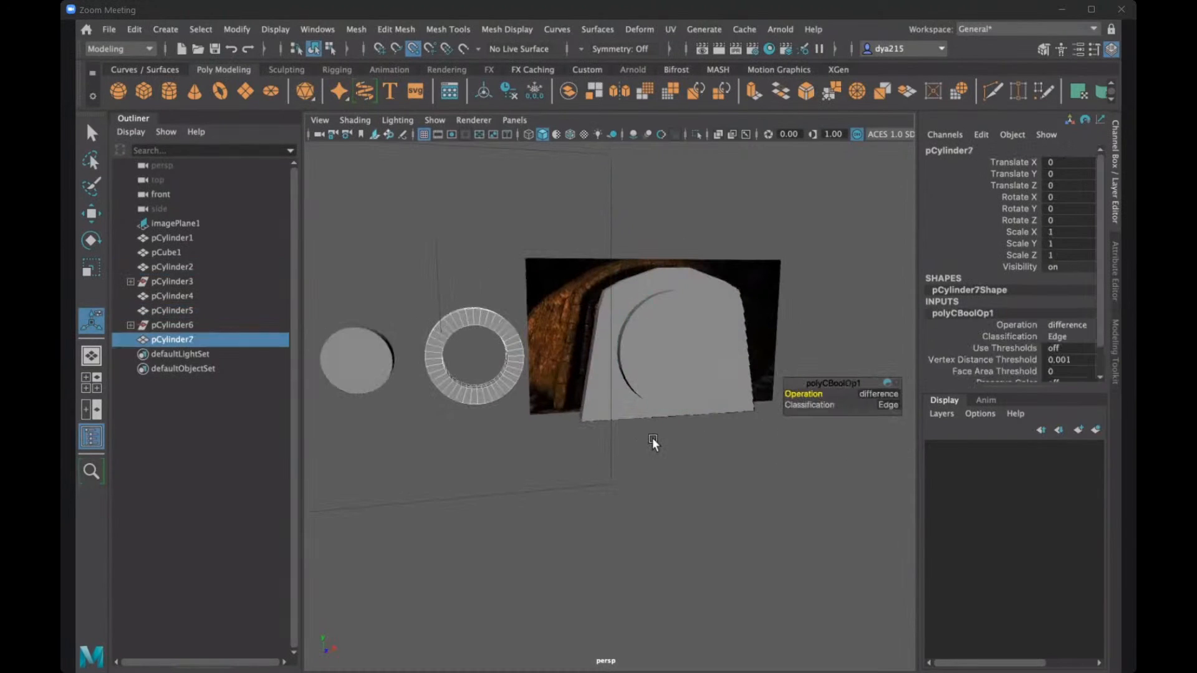
pyautogui.hotkey('ctrl', 'z')
pyautogui.hotkey('ctrl', 'z')
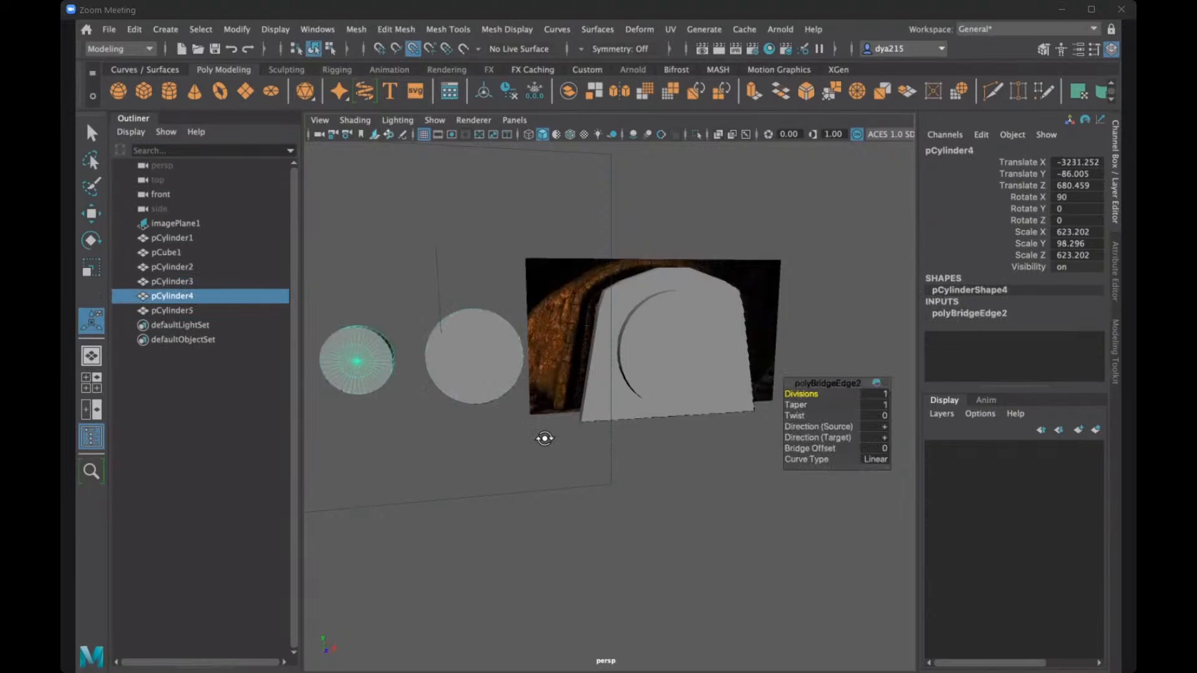
# - Duplicate the largest loose disc beside the door and snap the copy along X to the door disc's centre at -82.832
pyautogui.keyDown('alt'); pyautogui.moveTo(544, 439); pyautogui.dragTo(406, 346); pyautogui.keyUp('alt')
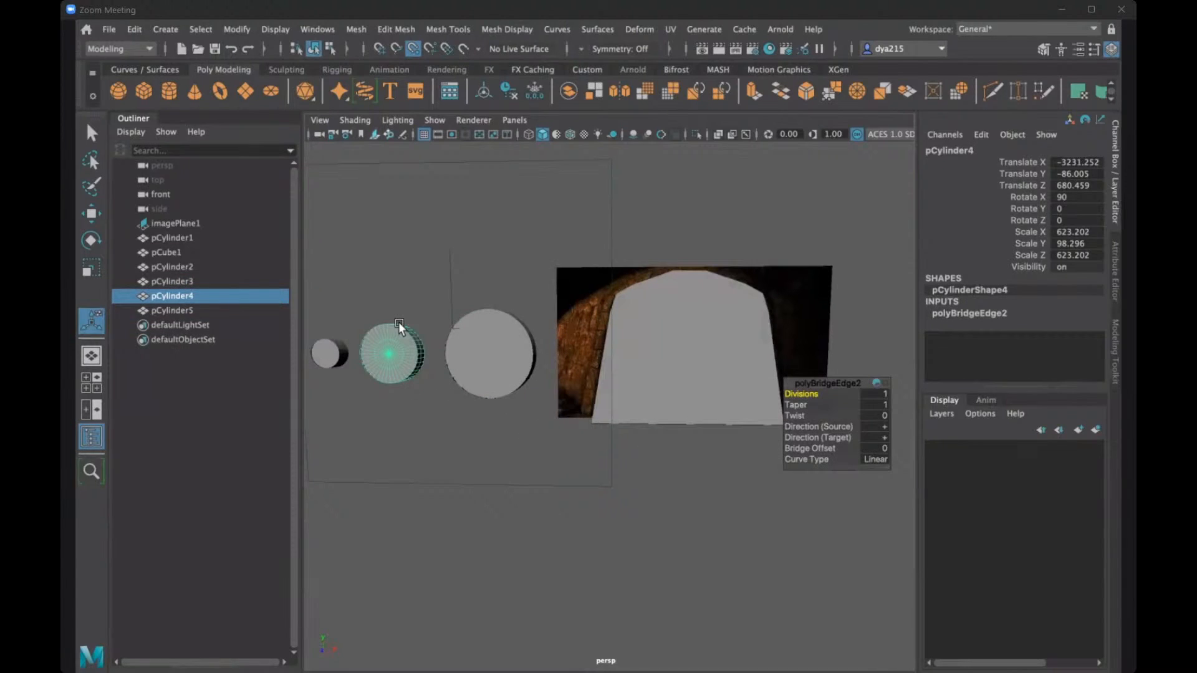
pyautogui.press('w')
pyautogui.keyDown('alt'); pyautogui.moveTo(612, 377); pyautogui.dragTo(662, 384); pyautogui.keyUp('alt')
pyautogui.click(662, 384)
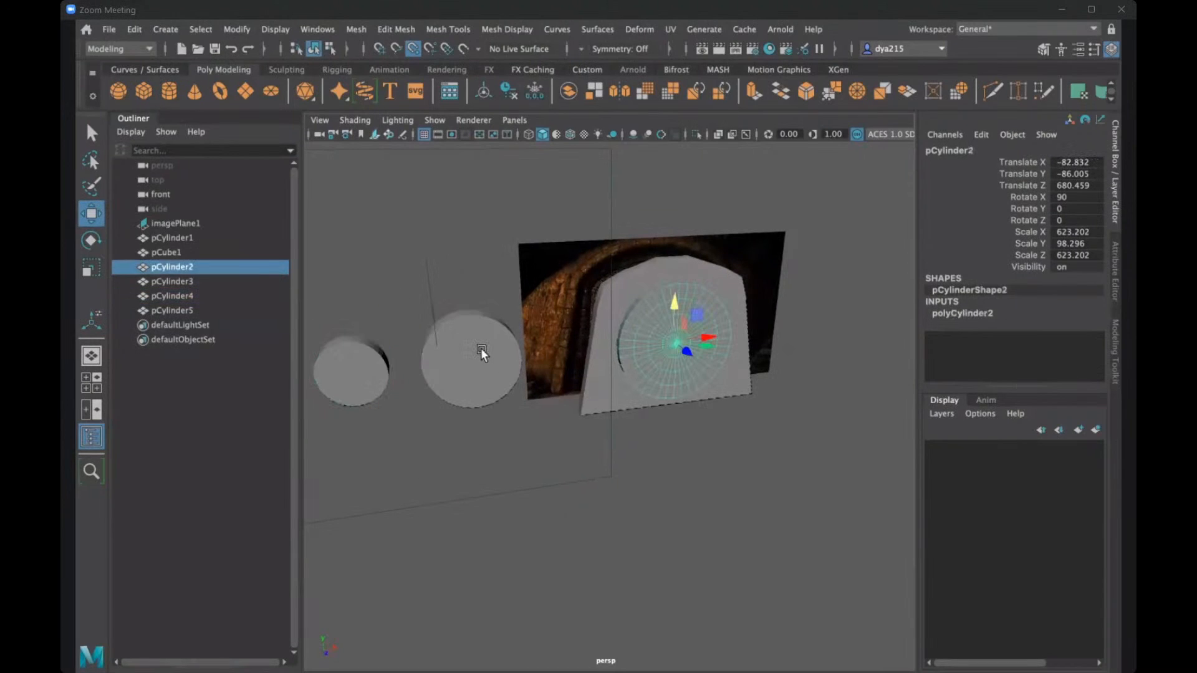
pyautogui.click(481, 349)
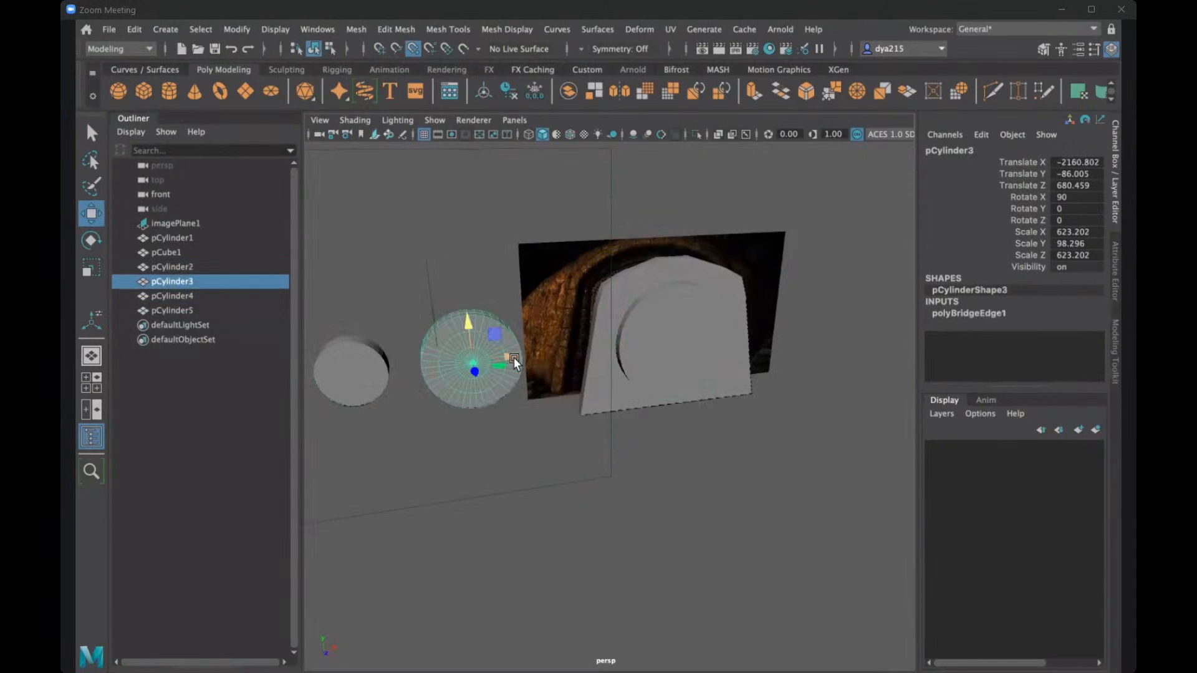
pyautogui.hotkey('ctrl', 'd')
pyautogui.moveTo(506, 352); pyautogui.dragTo(620, 402)
pyautogui.keyDown('alt'); pyautogui.moveTo(731, 354); pyautogui.dragTo(729, 353); pyautogui.keyUp('alt')
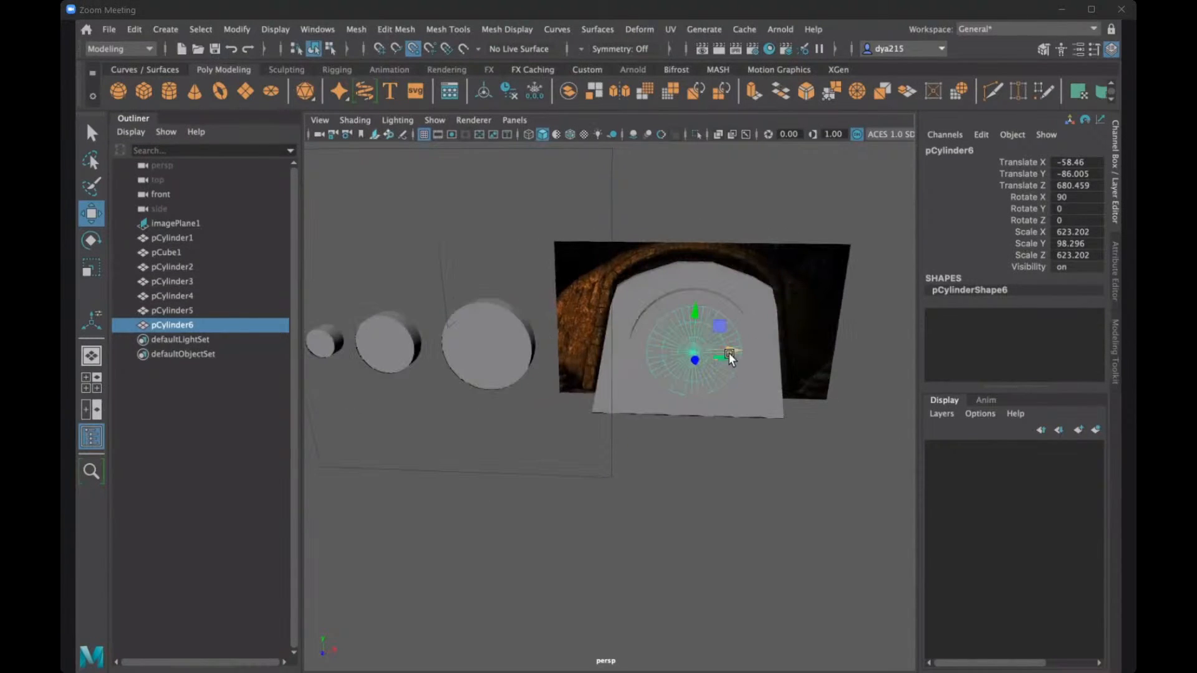
# - Show the four-view layout and scale the copy along its depth to a Scale Y of about 483 so it passes through the door disc
pyautogui.press('space')
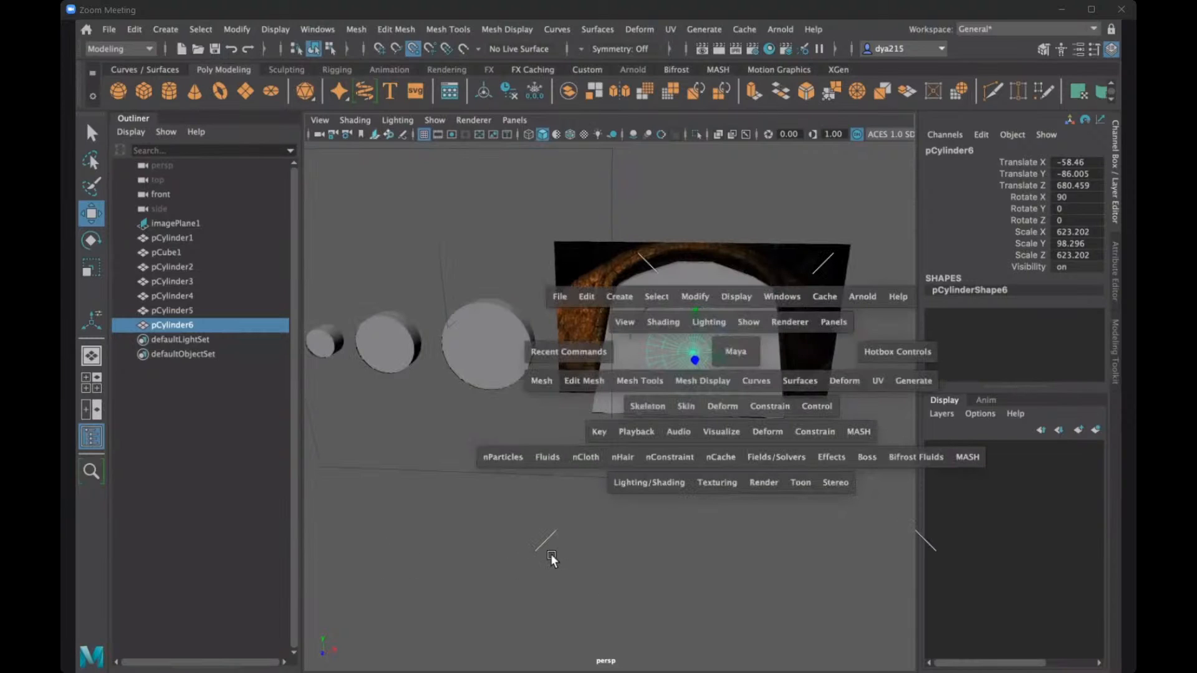
pyautogui.press('space')
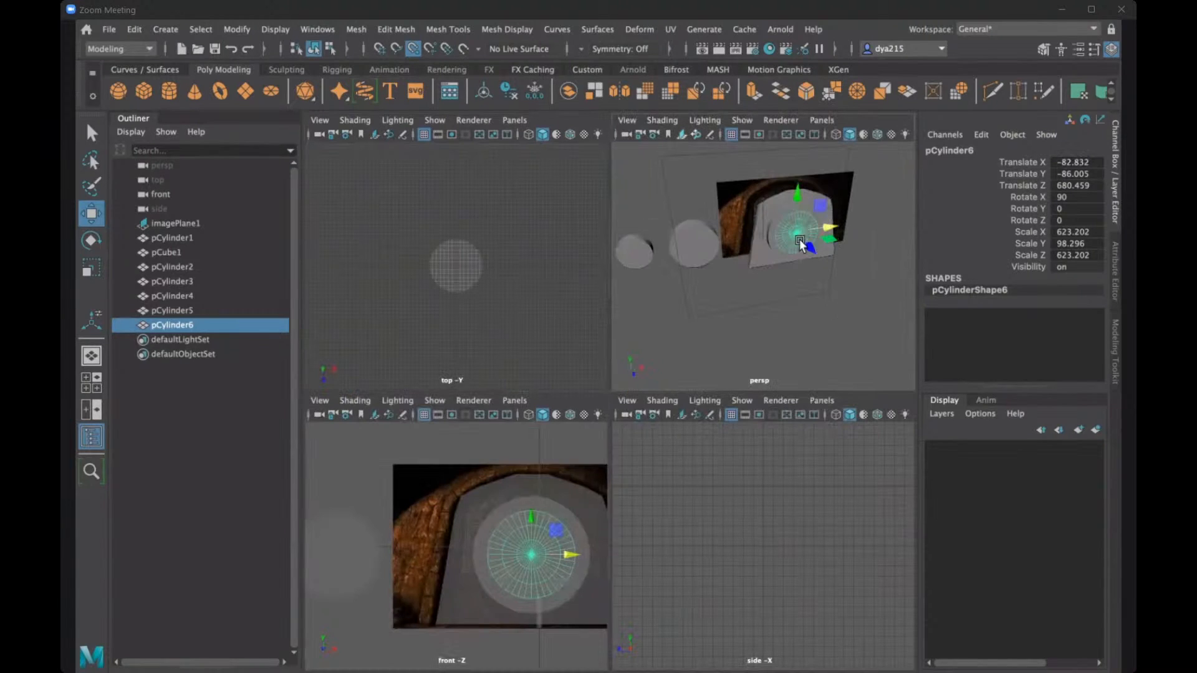
pyautogui.keyDown('alt'); pyautogui.moveTo(799, 241); pyautogui.dragTo(873, 282); pyautogui.keyUp('alt')
pyautogui.press('r')
pyautogui.moveTo(807, 243); pyautogui.dragTo(772, 211)
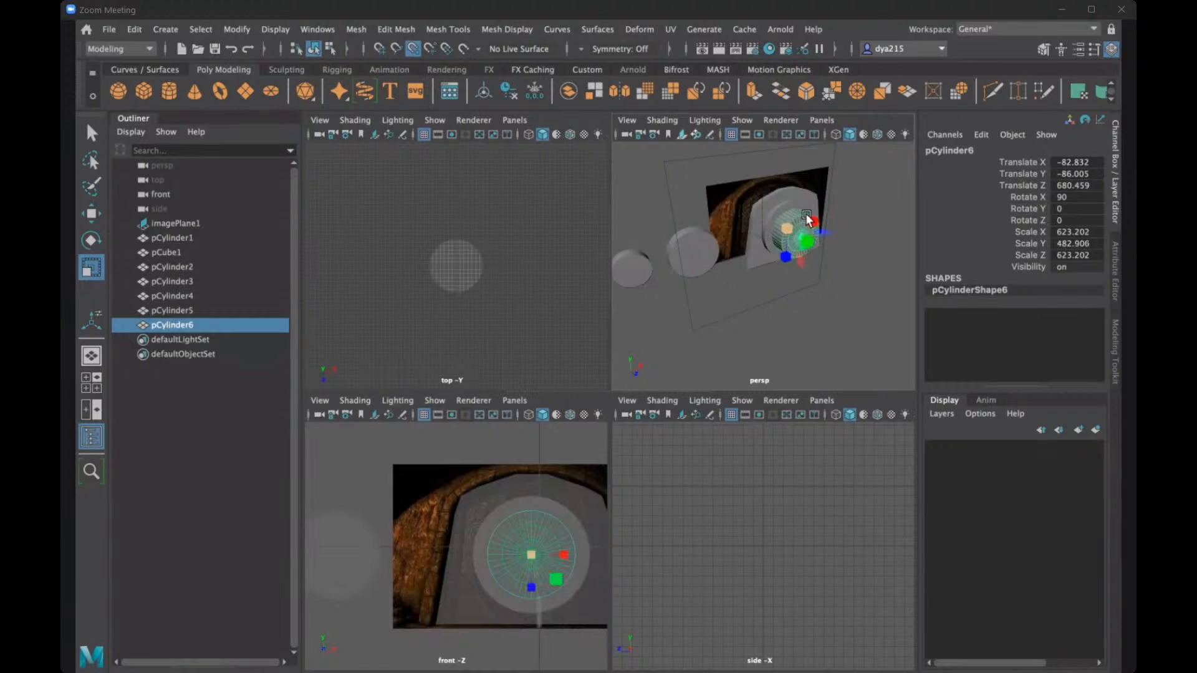
pyautogui.press('q')
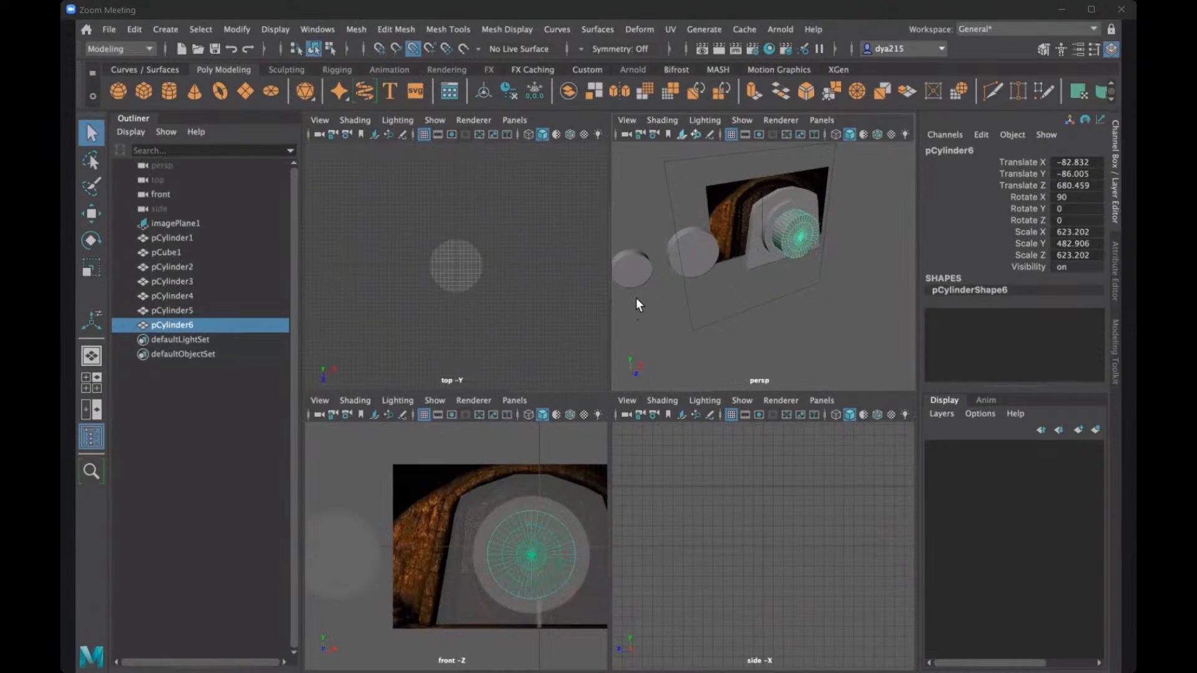
# - Select the door disc and the elongated copy running through it, and subtract the copy with a Boolean Difference
pyautogui.press('space')
pyautogui.click(687, 325)
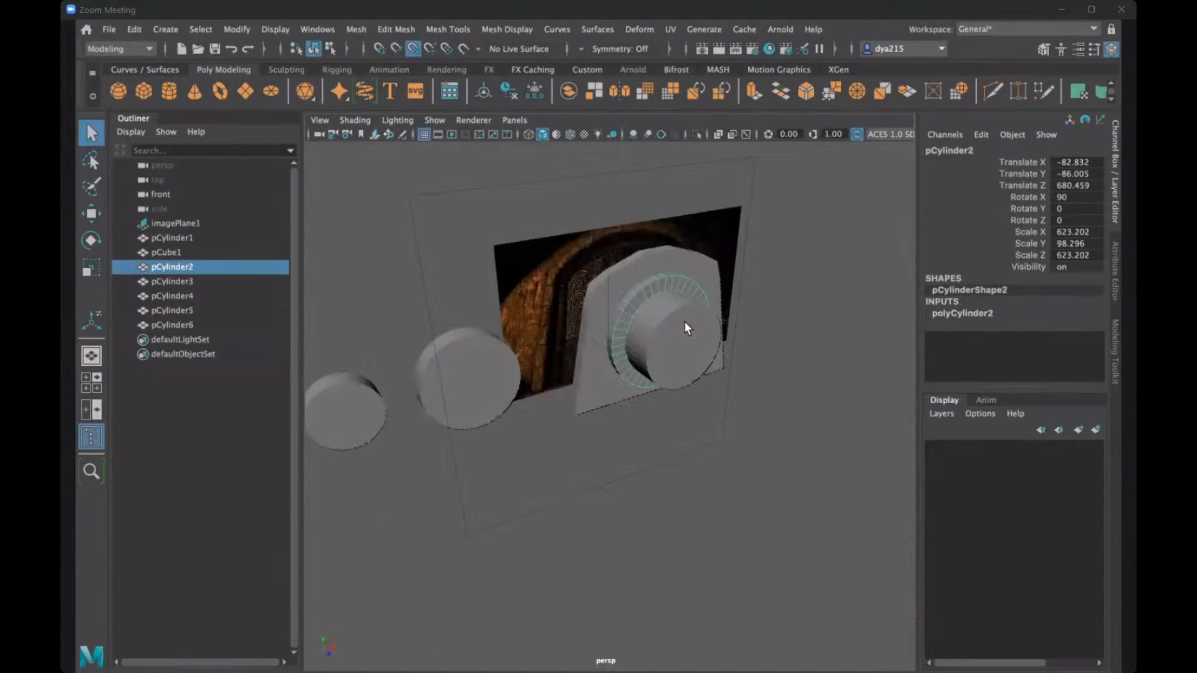
pyautogui.keyDown('shift'); pyautogui.click(687, 330); pyautogui.keyUp('shift')
pyautogui.click(353, 29)
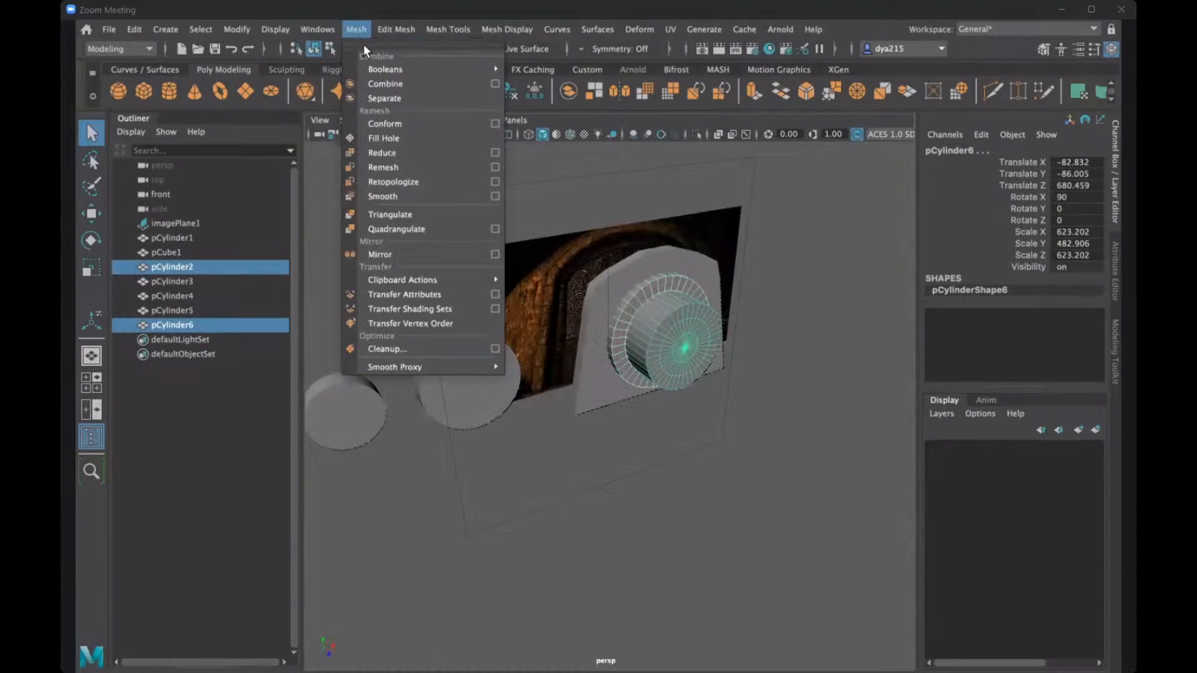
pyautogui.moveTo(428, 70)
pyautogui.click(555, 84)
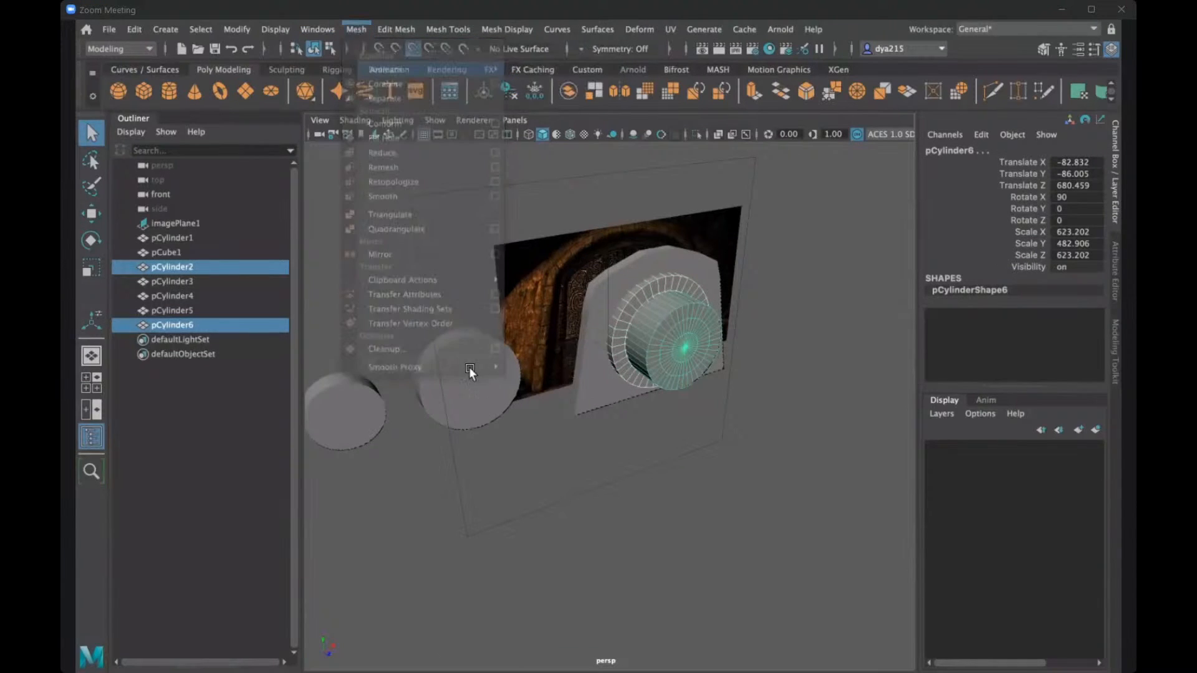
# - Duplicate the medium loose disc and snap the copy along X to the largest loose disc's centre at -2160.803
pyautogui.keyDown('alt'); pyautogui.moveTo(479, 418); pyautogui.dragTo(368, 369); pyautogui.keyUp('alt')
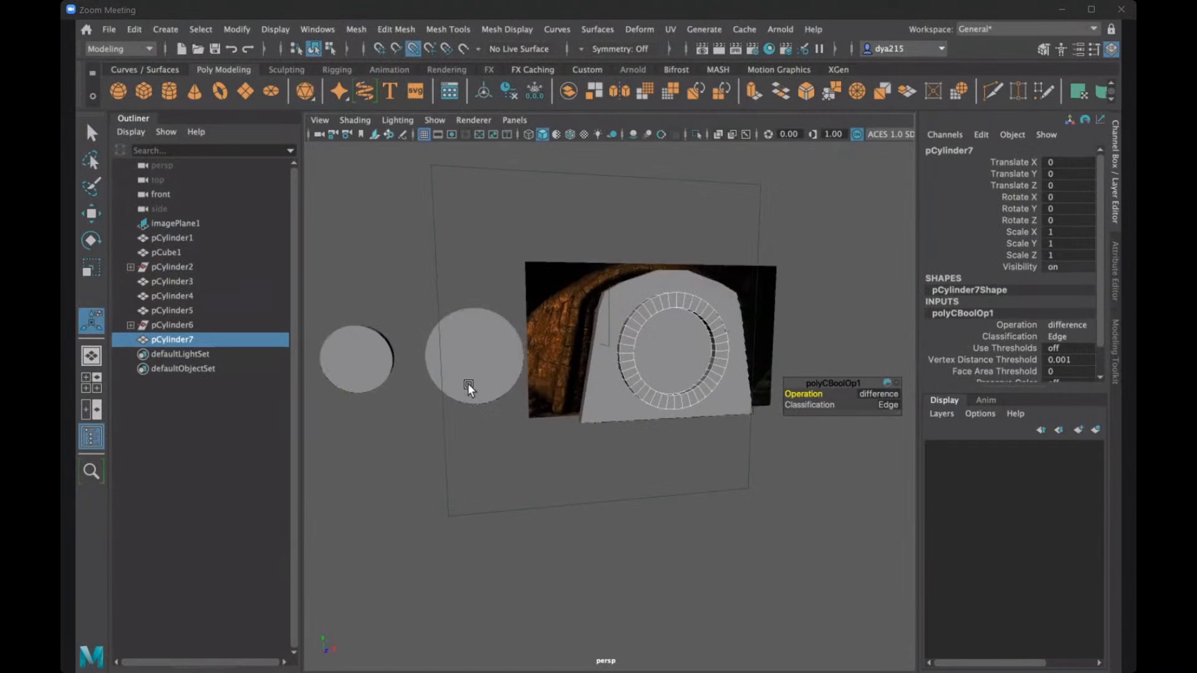
pyautogui.click(362, 367)
pyautogui.hotkey('ctrl', 'd')
pyautogui.press('w')
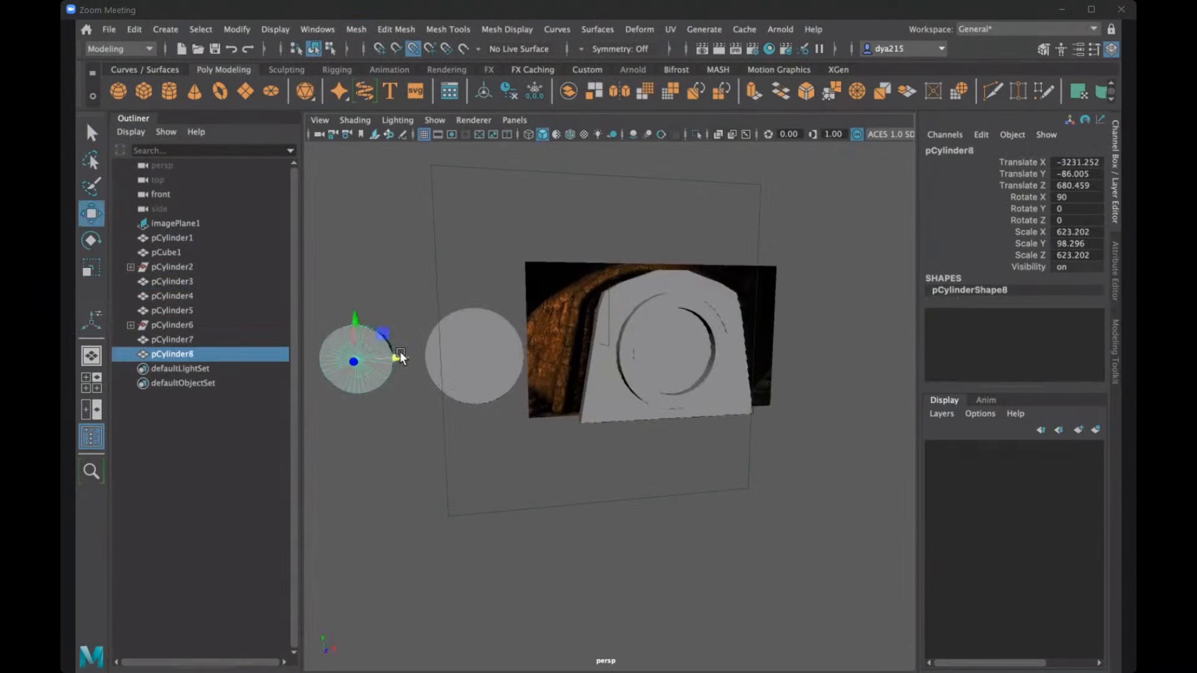
pyautogui.moveTo(397, 358); pyautogui.dragTo(475, 354)
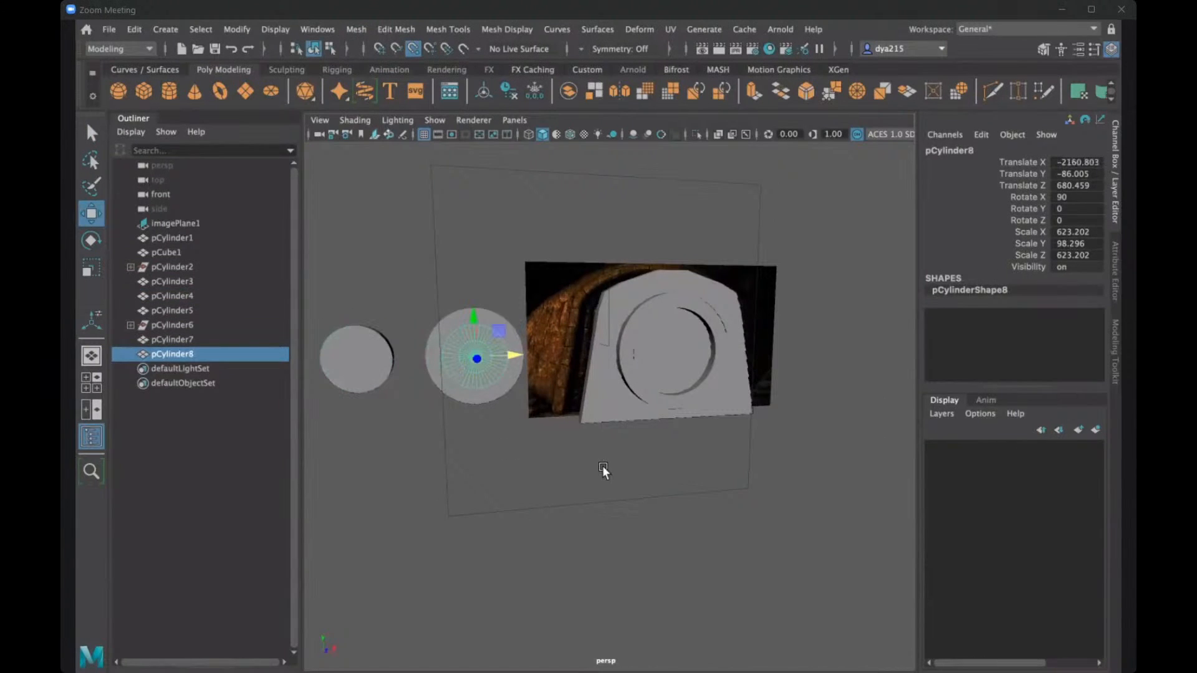
# - Scale the medium disc's copy along its depth to a Scale Y of about 344 so it passes through the largest loose disc
pyautogui.keyDown('alt'); pyautogui.moveTo(642, 464); pyautogui.dragTo(697, 475); pyautogui.keyUp('alt')
pyautogui.press('r')
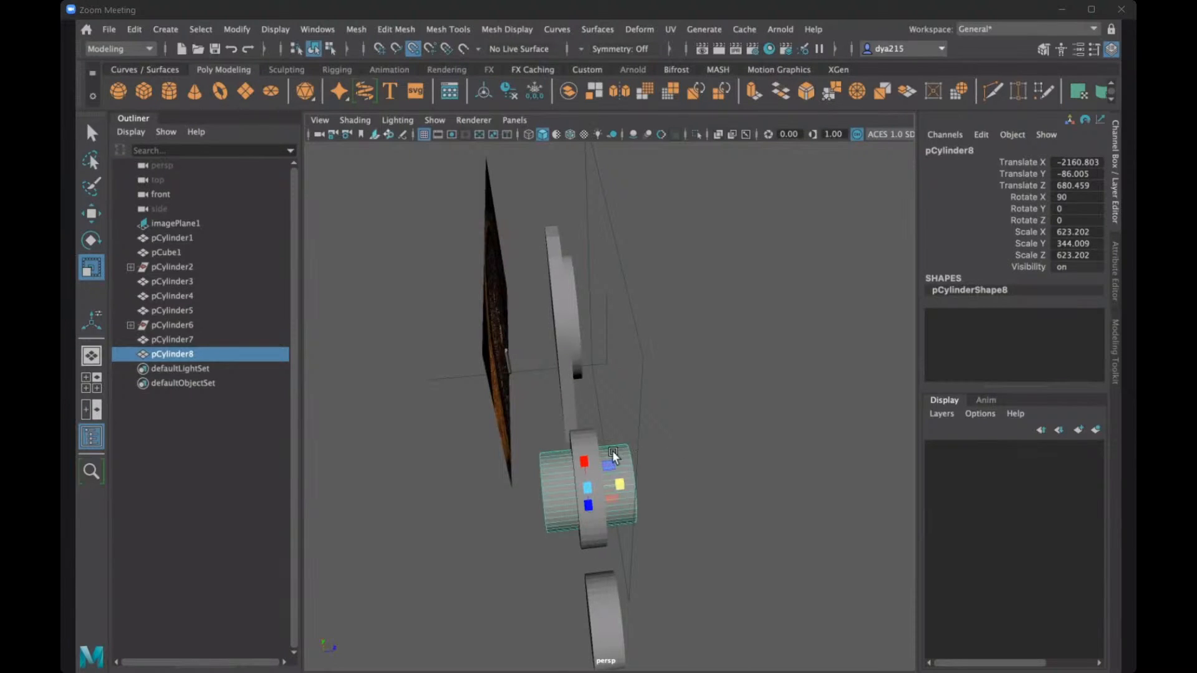
pyautogui.keyDown('alt'); pyautogui.moveTo(613, 457); pyautogui.dragTo(577, 491); pyautogui.keyUp('alt')
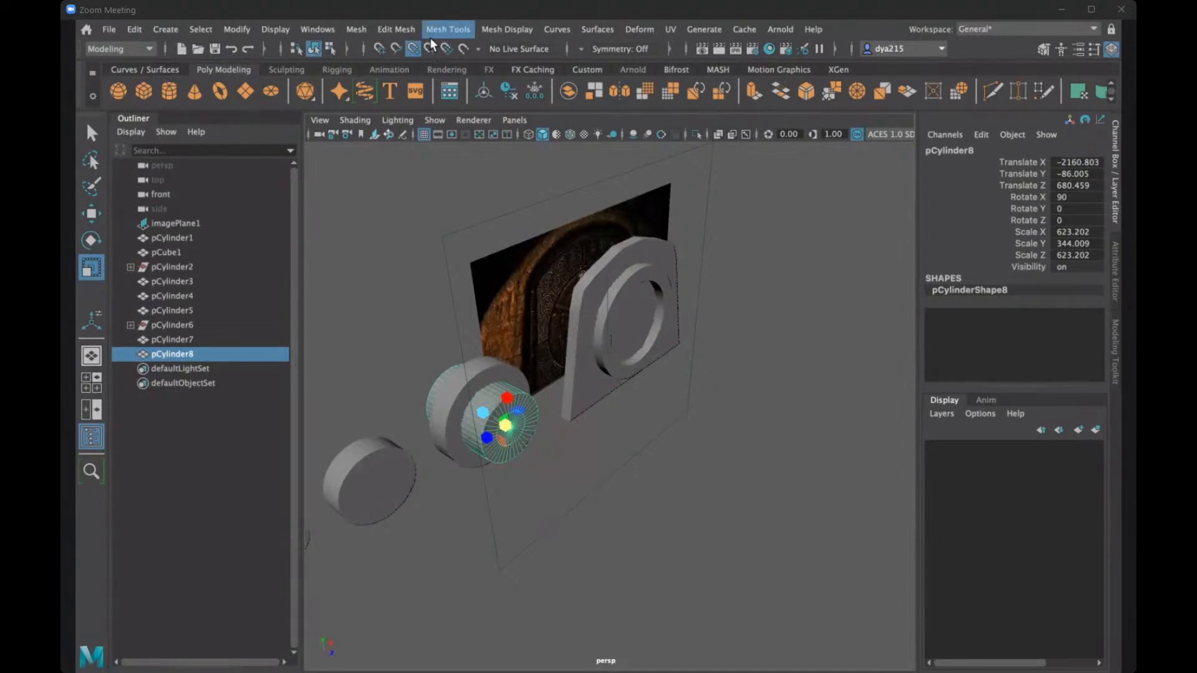
# - Select the largest loose disc and the elongated copy inside it, and subtract the copy with a Boolean Difference
pyautogui.click(466, 413)
pyautogui.press('q')
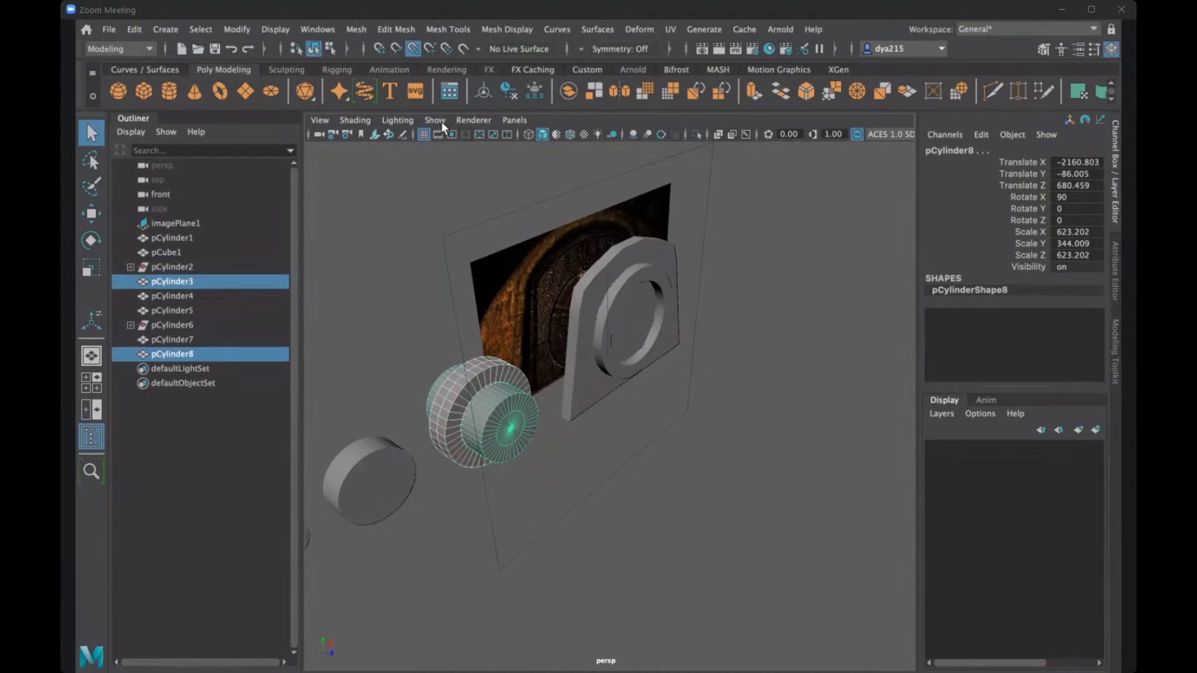
pyautogui.click(356, 30)
pyautogui.moveTo(477, 72)
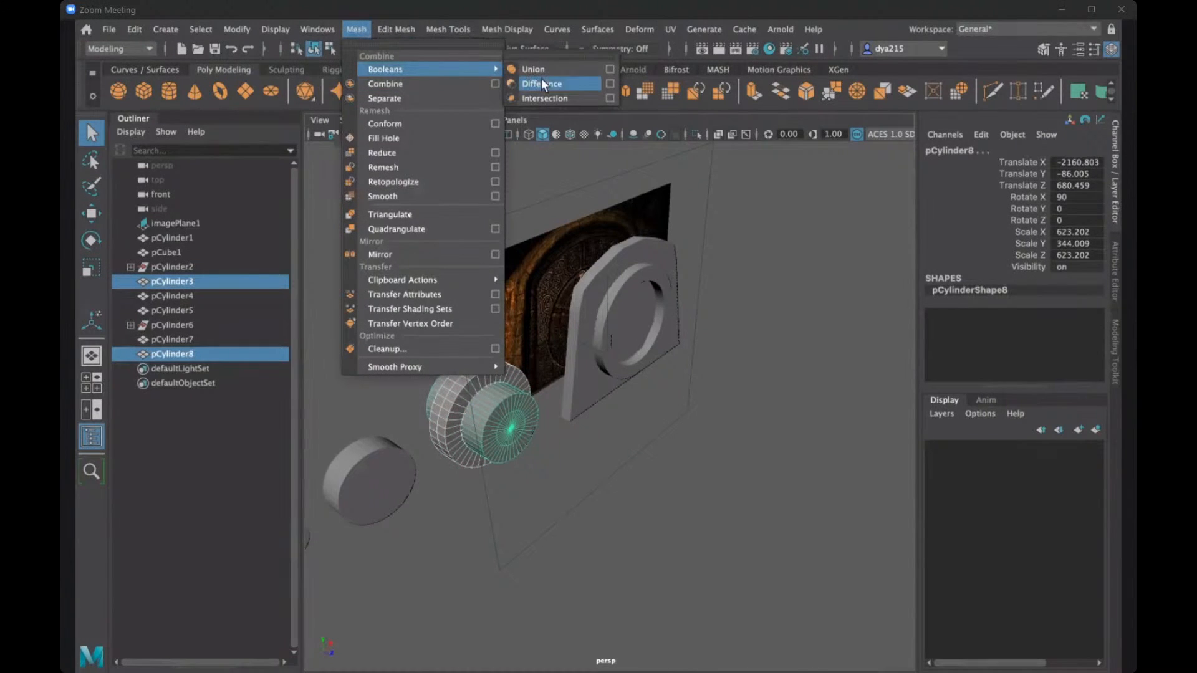
pyautogui.click(541, 84)
# - Duplicate the smallest loose disc and snap the copy along X to the medium disc's centre at -3231.252
pyautogui.keyDown('alt'); pyautogui.moveTo(518, 457); pyautogui.dragTo(419, 414); pyautogui.keyUp('alt')
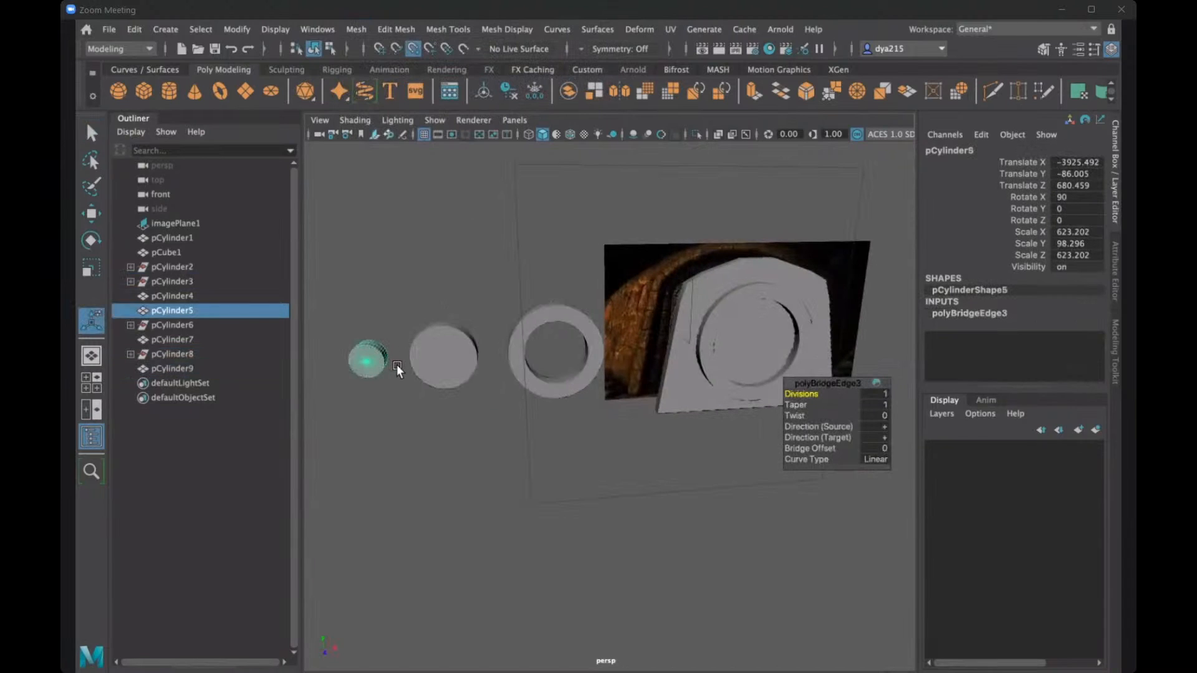
pyautogui.hotkey('alt', 'shift', 'd')
pyautogui.press('w')
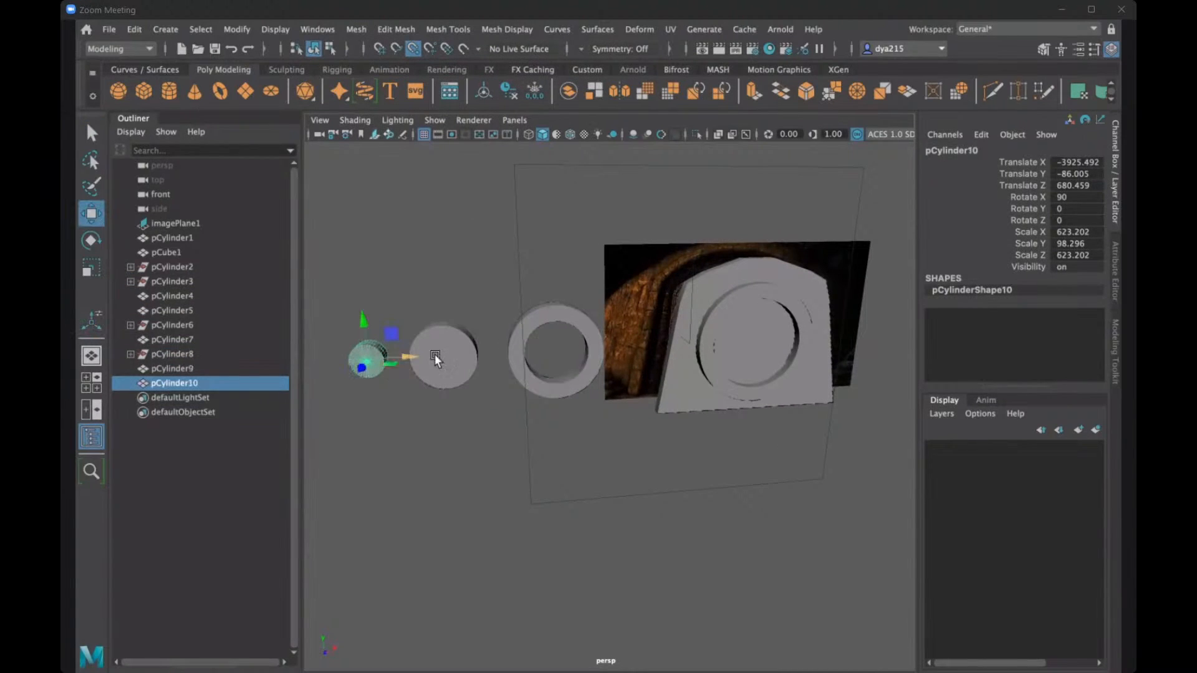
pyautogui.moveTo(435, 356); pyautogui.dragTo(441, 355)
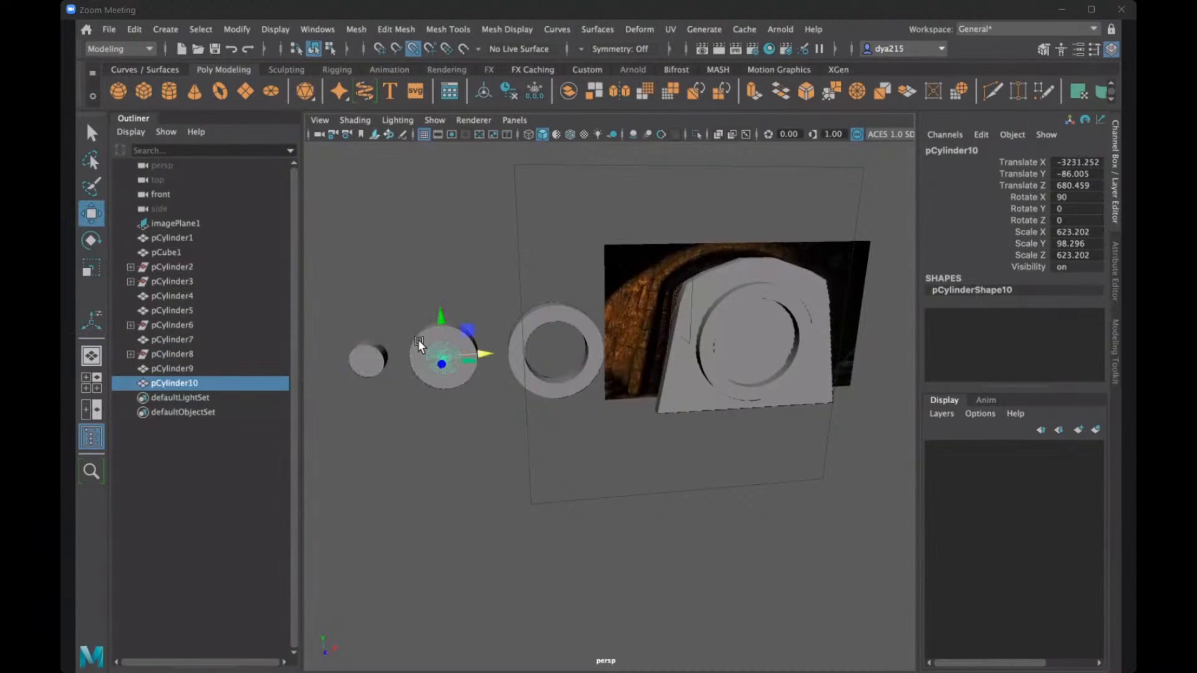
# - Scale the smallest disc's copy along its depth to a Scale Y of about 449 so it passes through the medium disc
pyautogui.press('r')
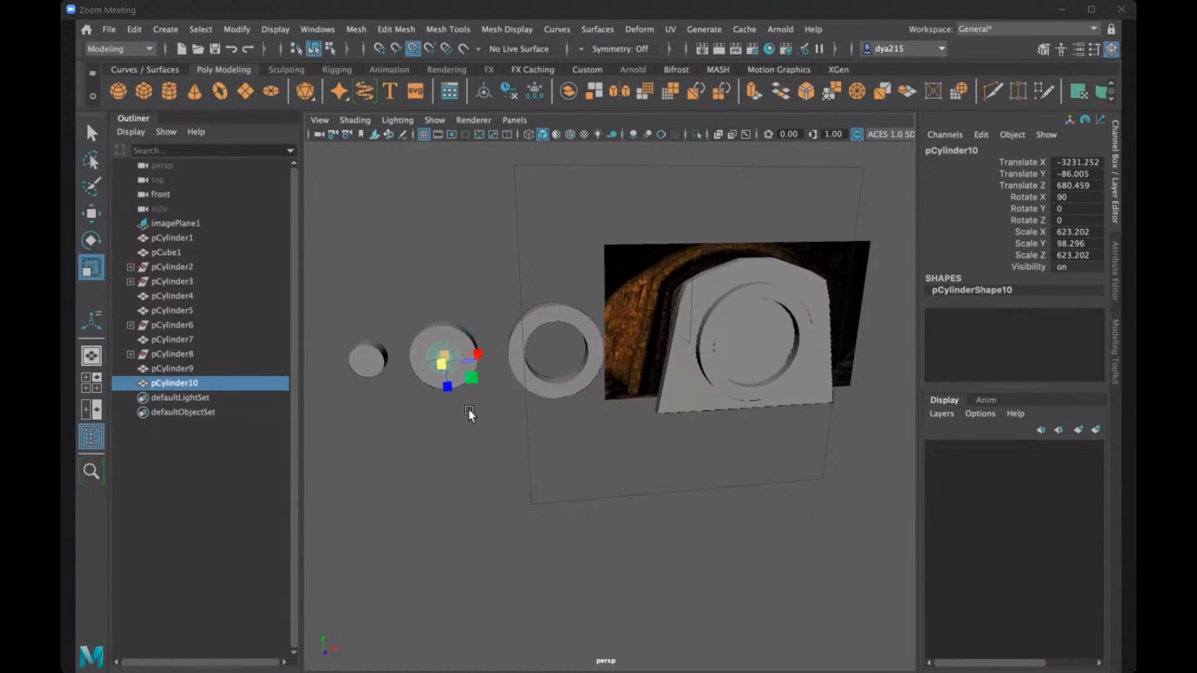
pyautogui.moveTo(499, 436)
pyautogui.keyDown('alt'); pyautogui.mouseDown()
pyautogui.moveTo(532, 445)
pyautogui.moveTo(459, 401)
pyautogui.moveTo(504, 424)
pyautogui.mouseUp(); pyautogui.keyUp('alt')
pyautogui.keyDown('alt'); pyautogui.moveTo(620, 507); pyautogui.dragTo(562, 509); pyautogui.keyUp('alt')
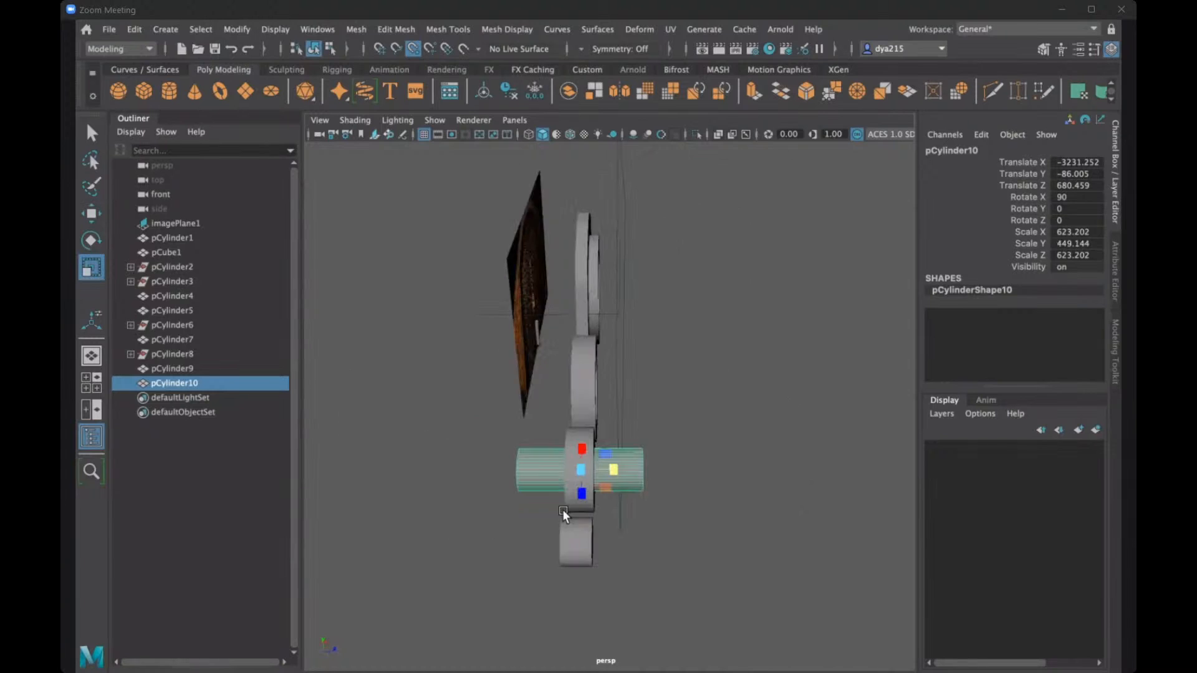
# - Select the medium disc and the elongated copy of the smallest disc, and subtract the copy with a Boolean Difference
pyautogui.keyDown('alt'); pyautogui.moveTo(421, 372); pyautogui.dragTo(421, 366); pyautogui.keyUp('alt')
pyautogui.press('q')
pyautogui.click(420, 366)
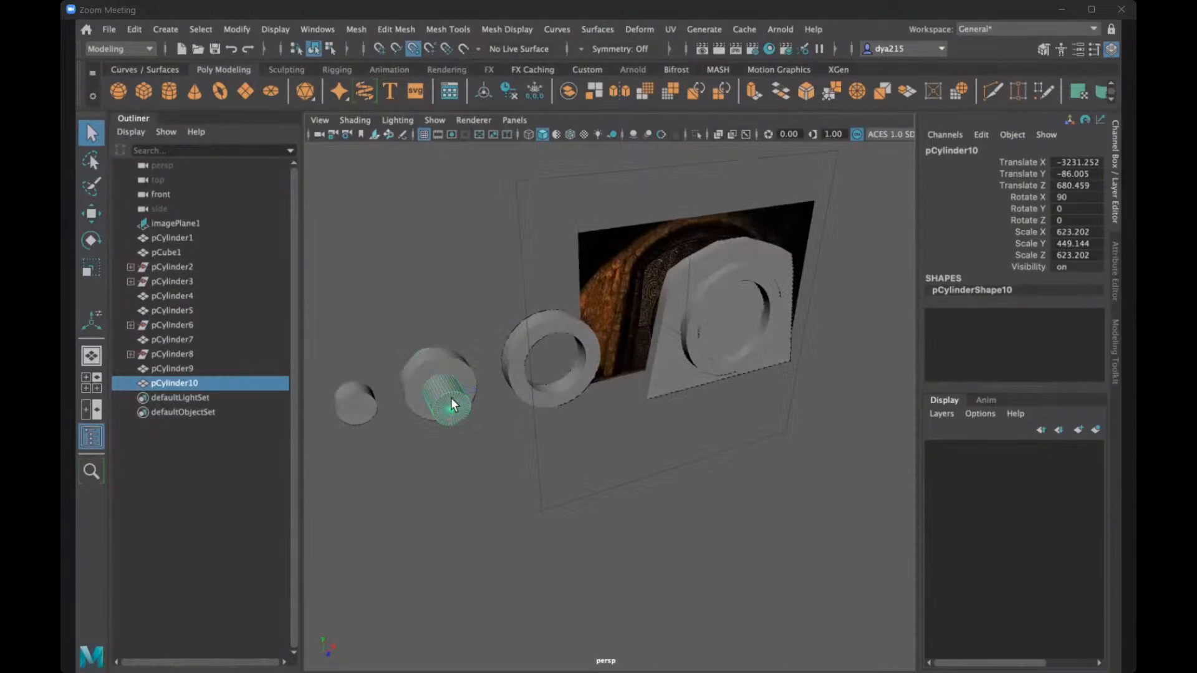
pyautogui.keyDown('shift'); pyautogui.click(451, 400); pyautogui.keyUp('shift')
pyautogui.click(357, 31)
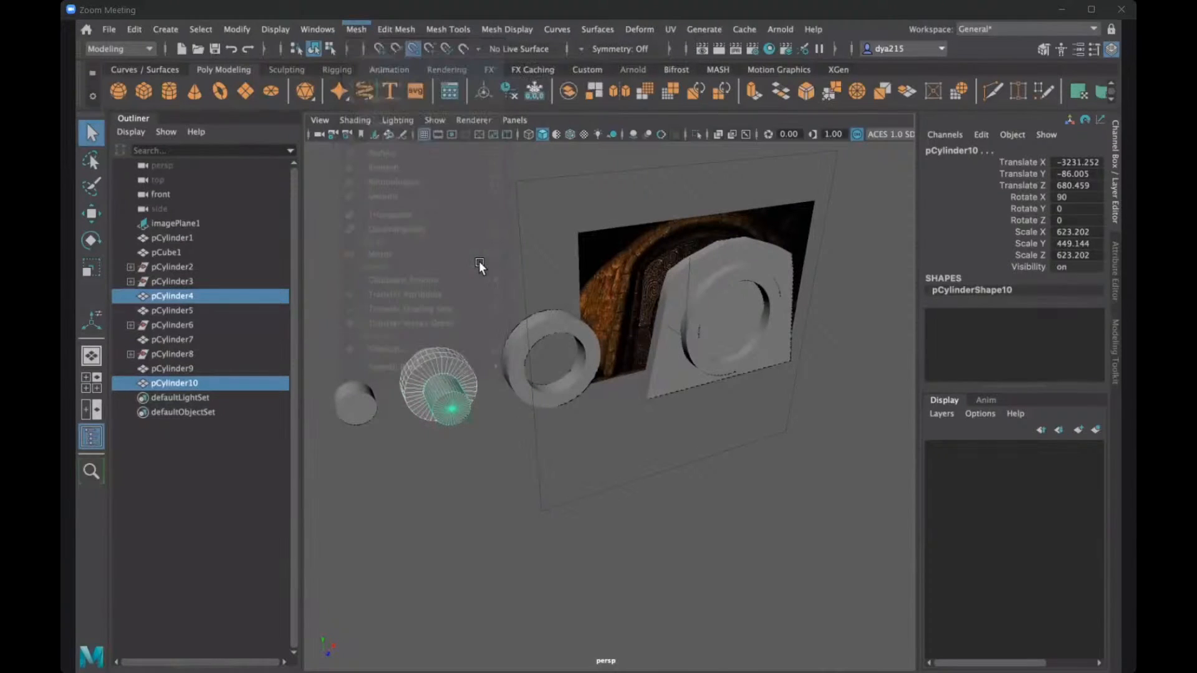
pyautogui.keyDown('alt'); pyautogui.moveTo(475, 273); pyautogui.dragTo(510, 349); pyautogui.keyUp('alt')
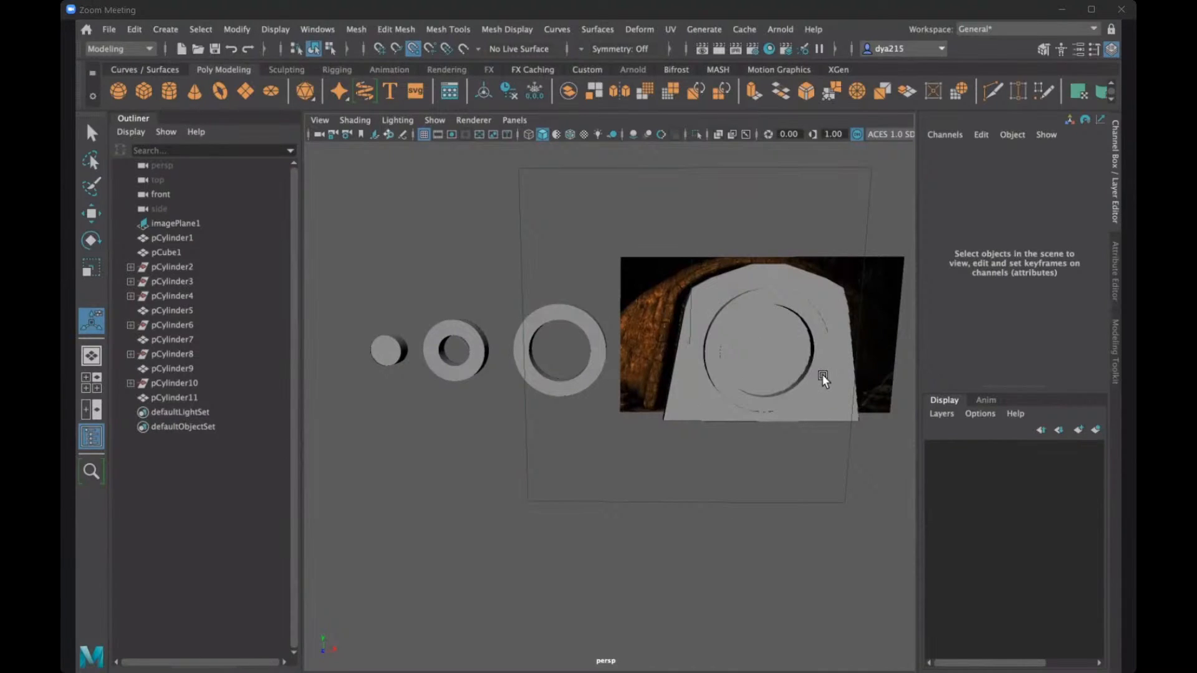
# - Try to move the second-largest ring along X into the door ring, at Translate X 2160.803, and undo the moves
pyautogui.click(732, 303)
pyautogui.click(597, 342)
pyautogui.press('w')
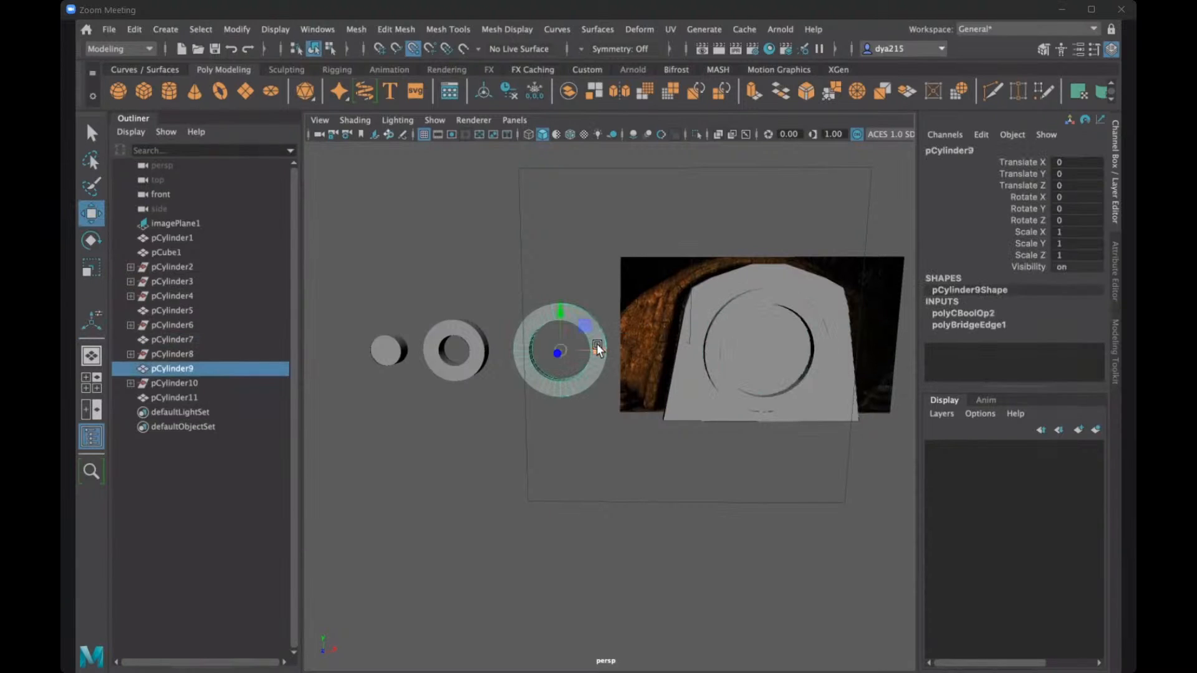
pyautogui.moveTo(597, 349); pyautogui.dragTo(742, 363)
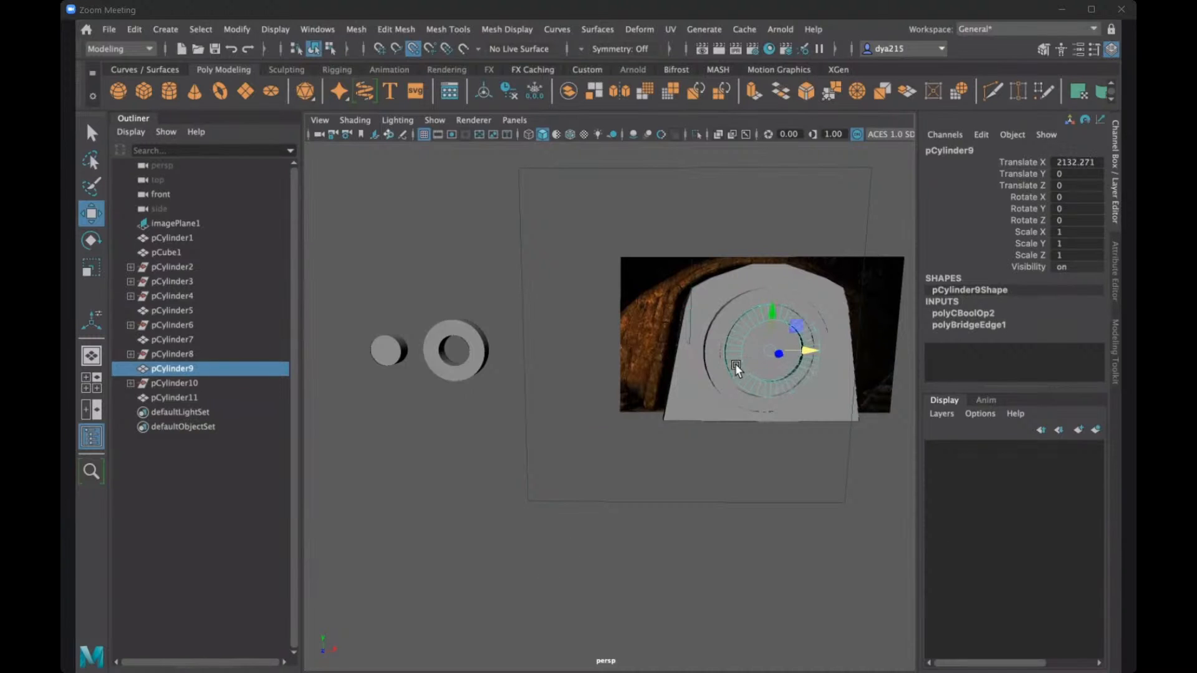
pyautogui.press('space')
pyautogui.moveTo(569, 555); pyautogui.dragTo(531, 555)
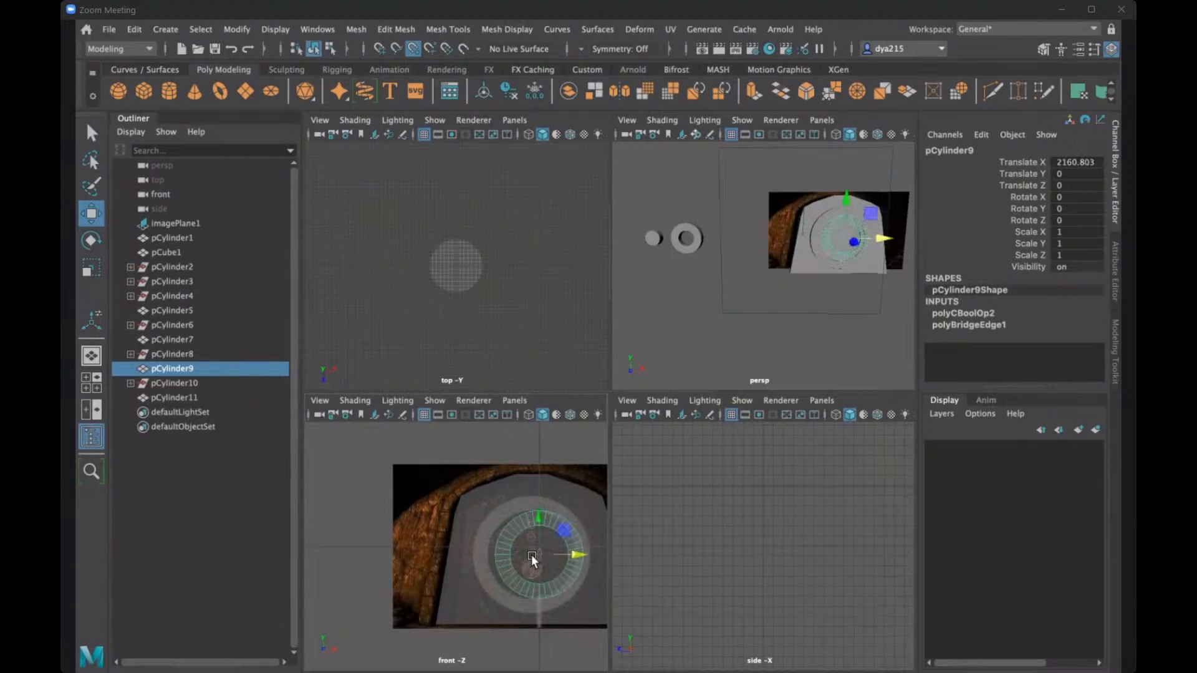
pyautogui.hotkey('ctrl', 'z')
pyautogui.hotkey('ctrl', 'z')
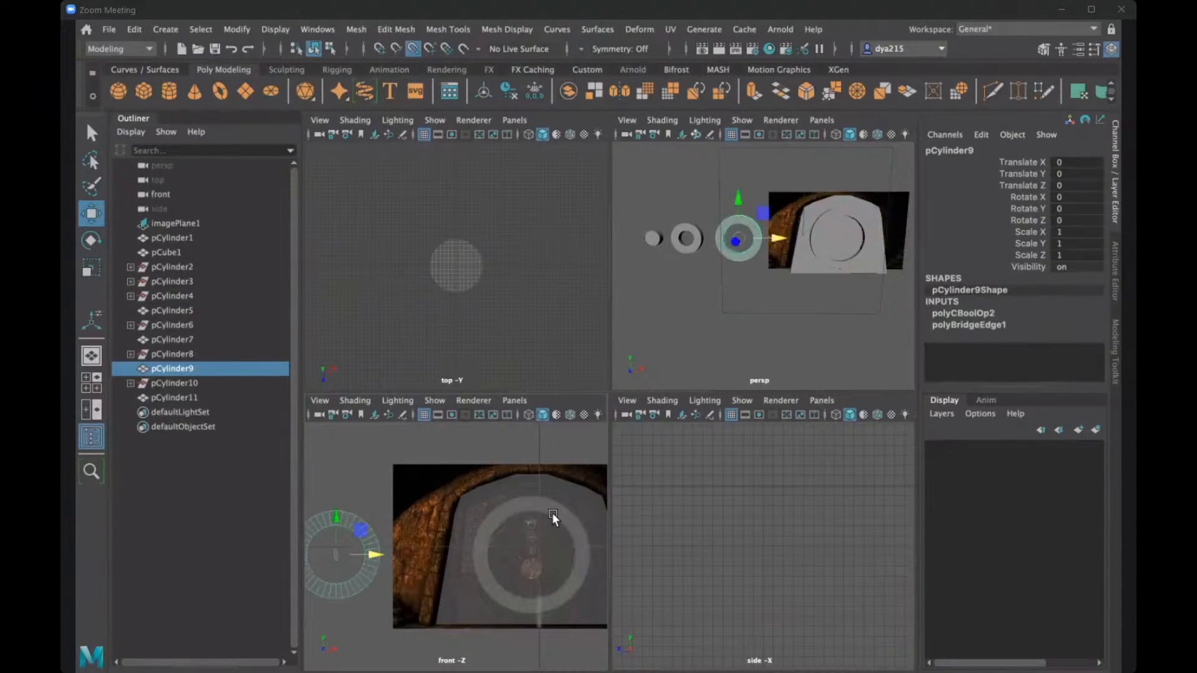
# - Move the large ring off the door along X, to a Translate X of about -2219 in the front view
pyautogui.click(551, 512)
pyautogui.moveTo(540, 564); pyautogui.dragTo(354, 566)
pyautogui.press('space')
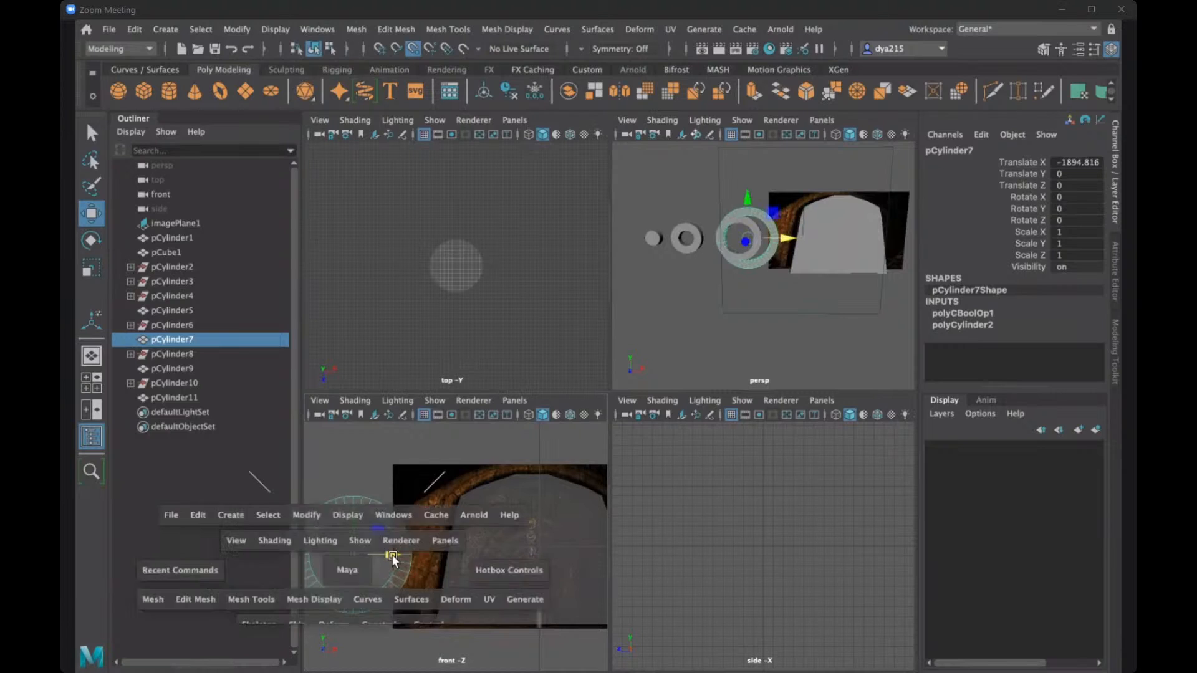
pyautogui.moveTo(473, 417); pyautogui.dragTo(422, 424)
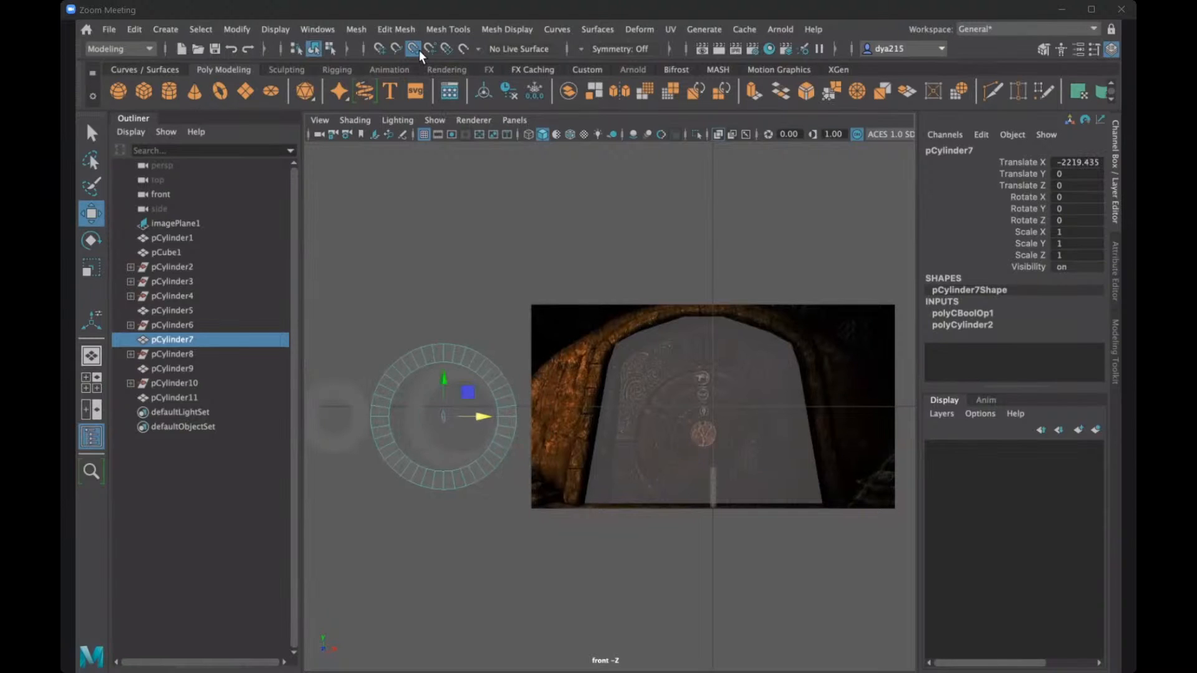
# - Adjust the snapping and shift the large ring along X to about -2081 so it surrounds the second-largest ring
pyautogui.click(419, 49)
pyautogui.press('x')
pyautogui.moveTo(484, 414); pyautogui.dragTo(461, 407)
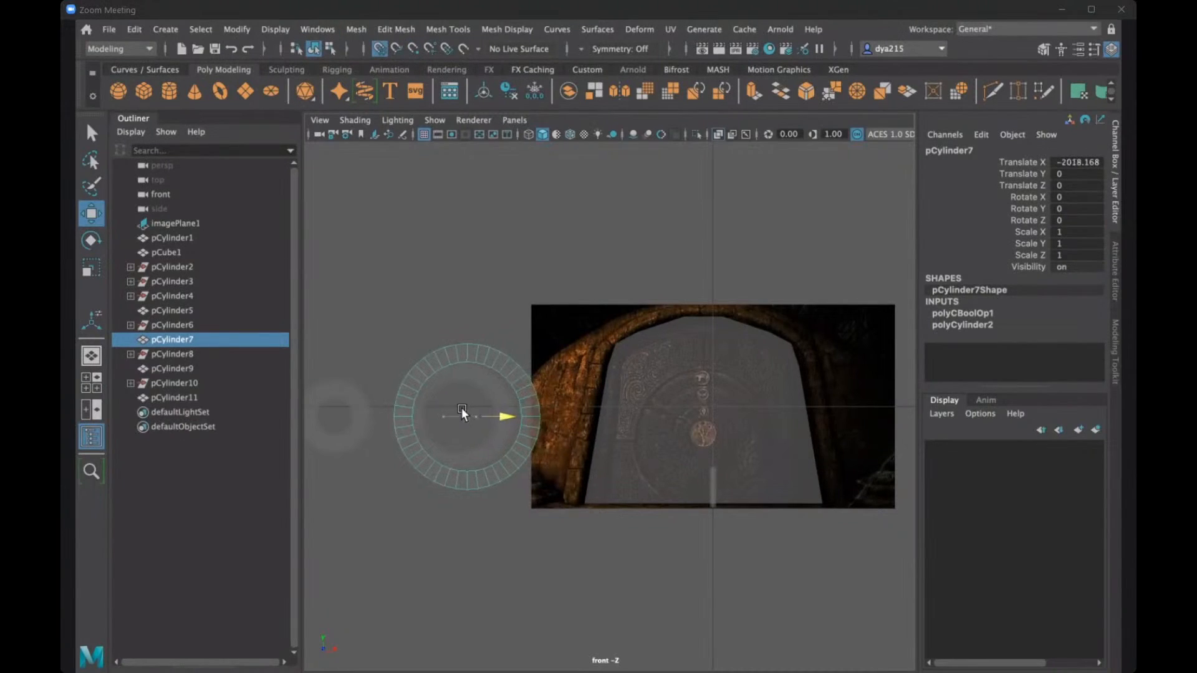
pyautogui.click(378, 48)
pyautogui.moveTo(503, 416); pyautogui.dragTo(460, 422)
pyautogui.click(413, 49)
pyautogui.hotkey('ctrl', 'z')
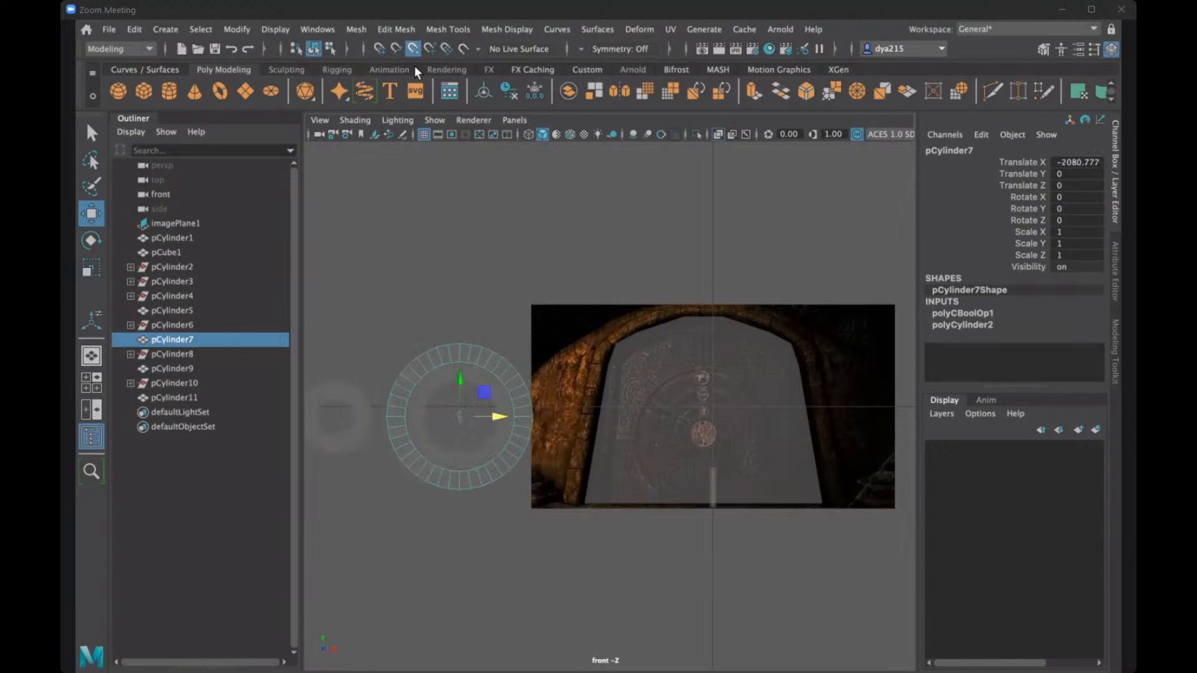
# - Move the small ring along X by about 1068 into the two larger rings, and select each larger ring to compare centres
pyautogui.scroll(-3, 484, 438)
pyautogui.click(408, 400)
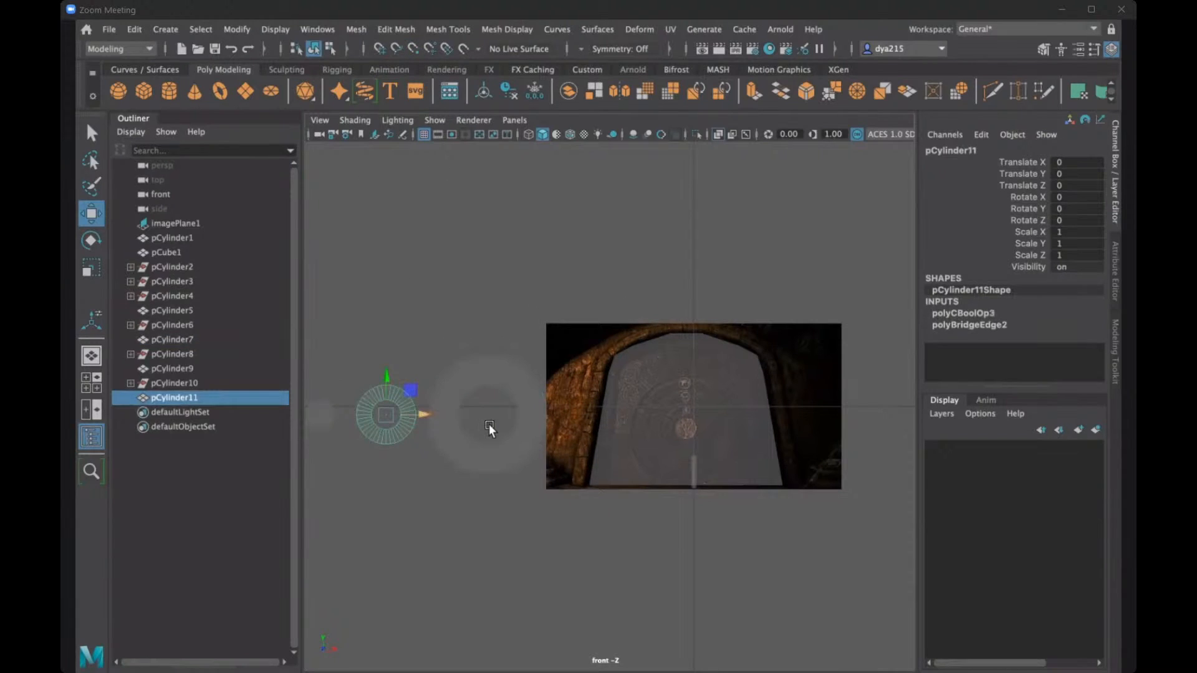
pyautogui.moveTo(490, 426); pyautogui.dragTo(526, 427)
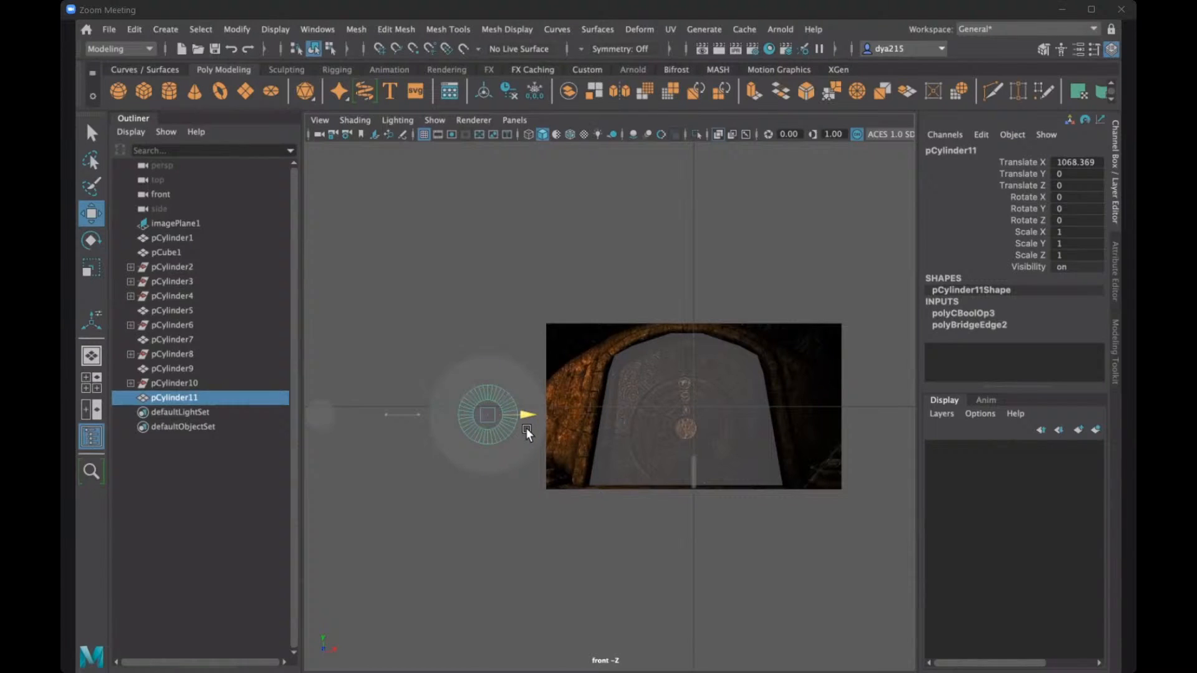
pyautogui.click(507, 366)
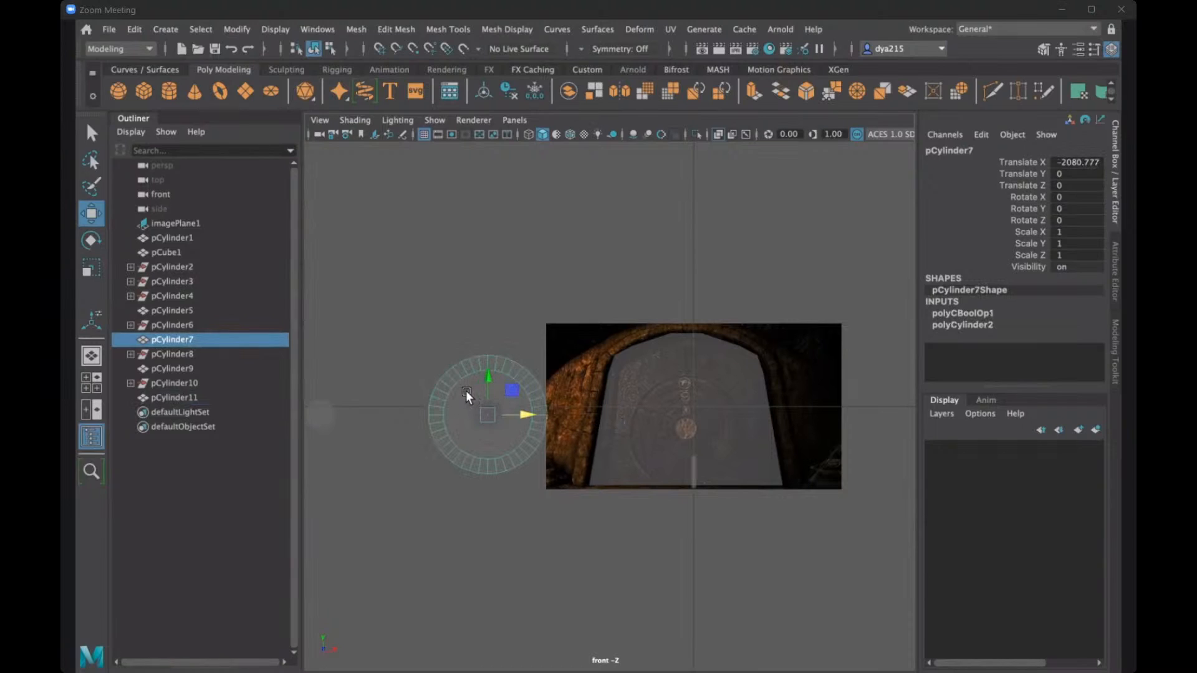
pyautogui.click(466, 413)
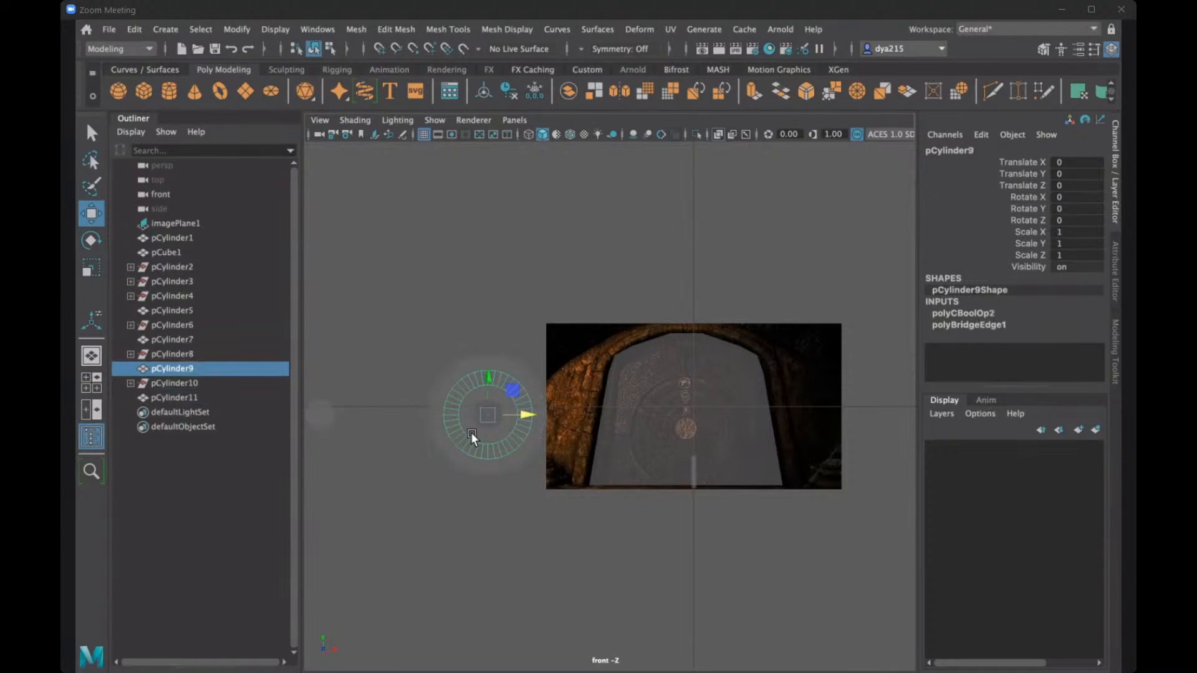
# - Move the smallest solid disc along X to about -2170 at the rings' centre, and check the nested discs in perspective
pyautogui.click(393, 409)
pyautogui.click(337, 412)
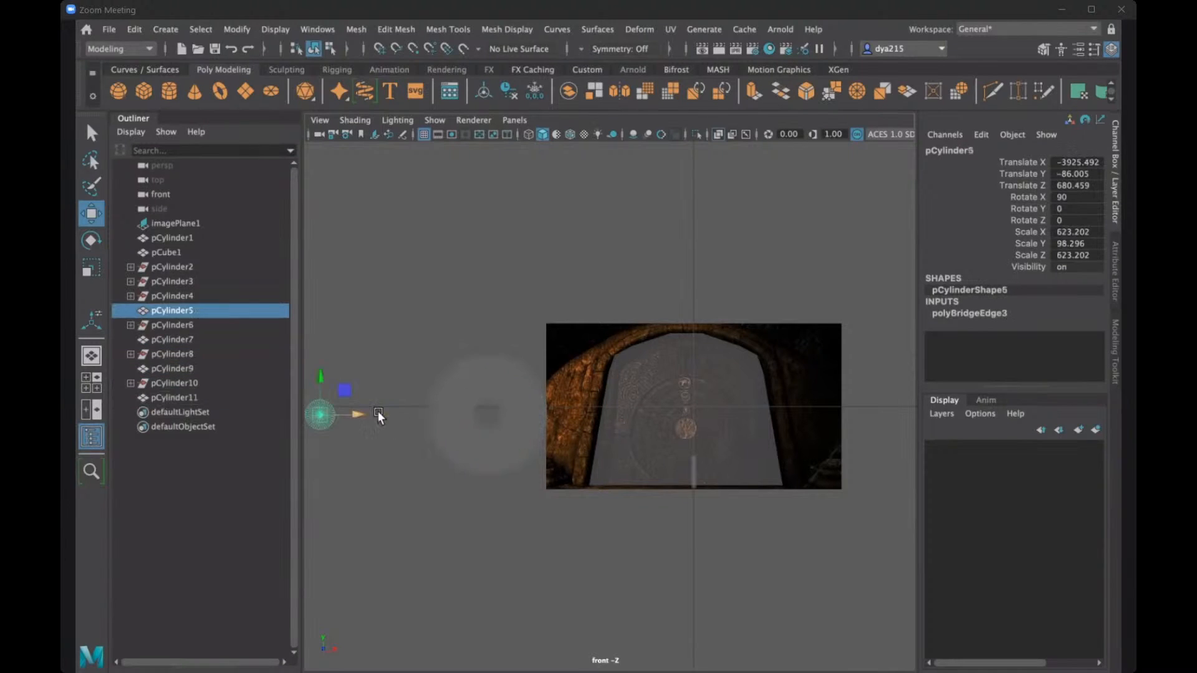
pyautogui.moveTo(377, 413); pyautogui.dragTo(525, 422)
pyautogui.press('space')
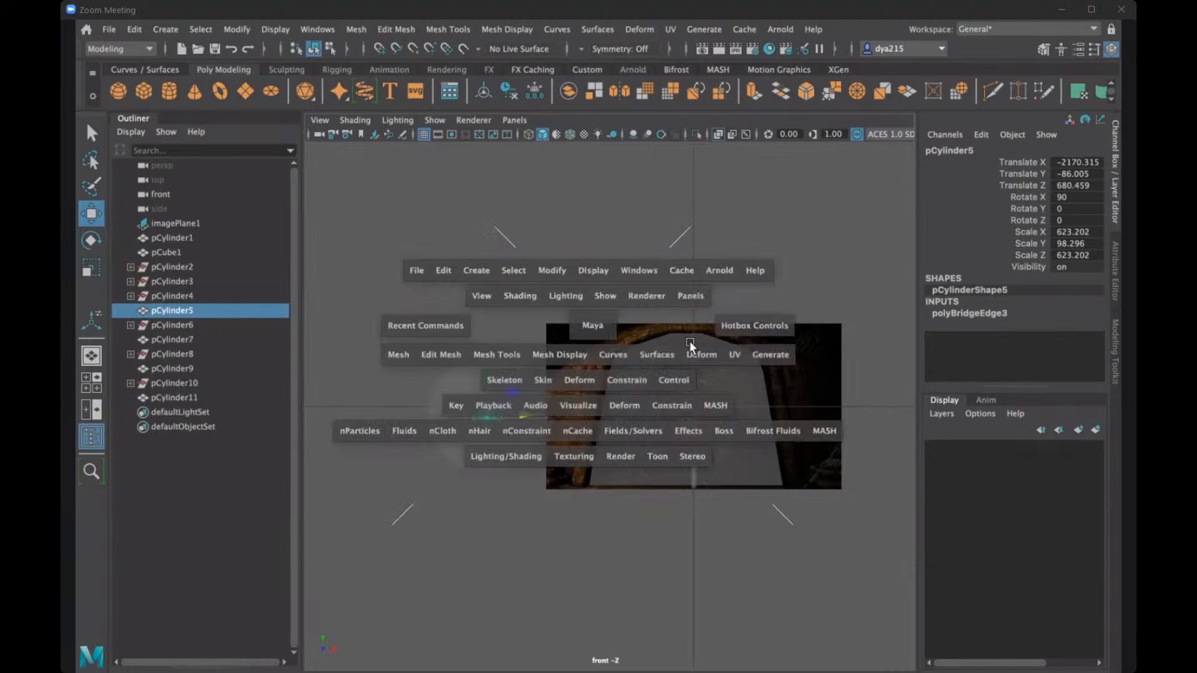
pyautogui.press('space')
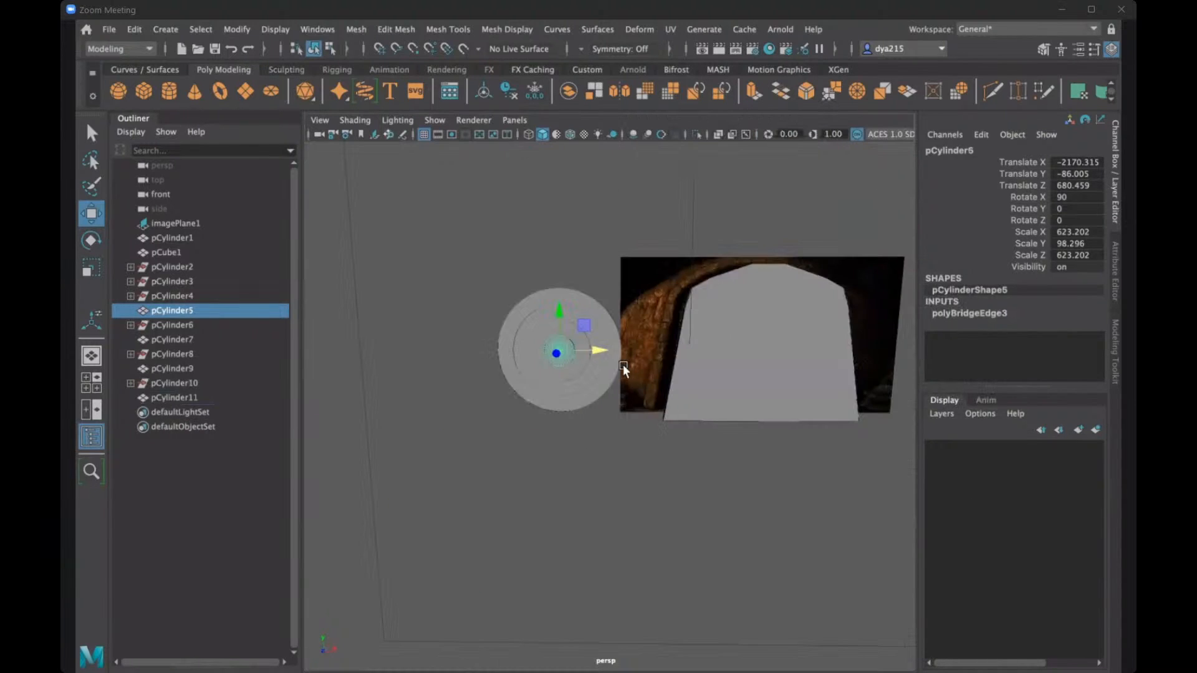
pyautogui.keyDown('alt'); pyautogui.moveTo(623, 366); pyautogui.dragTo(570, 375); pyautogui.keyUp('alt')
pyautogui.click(650, 339)
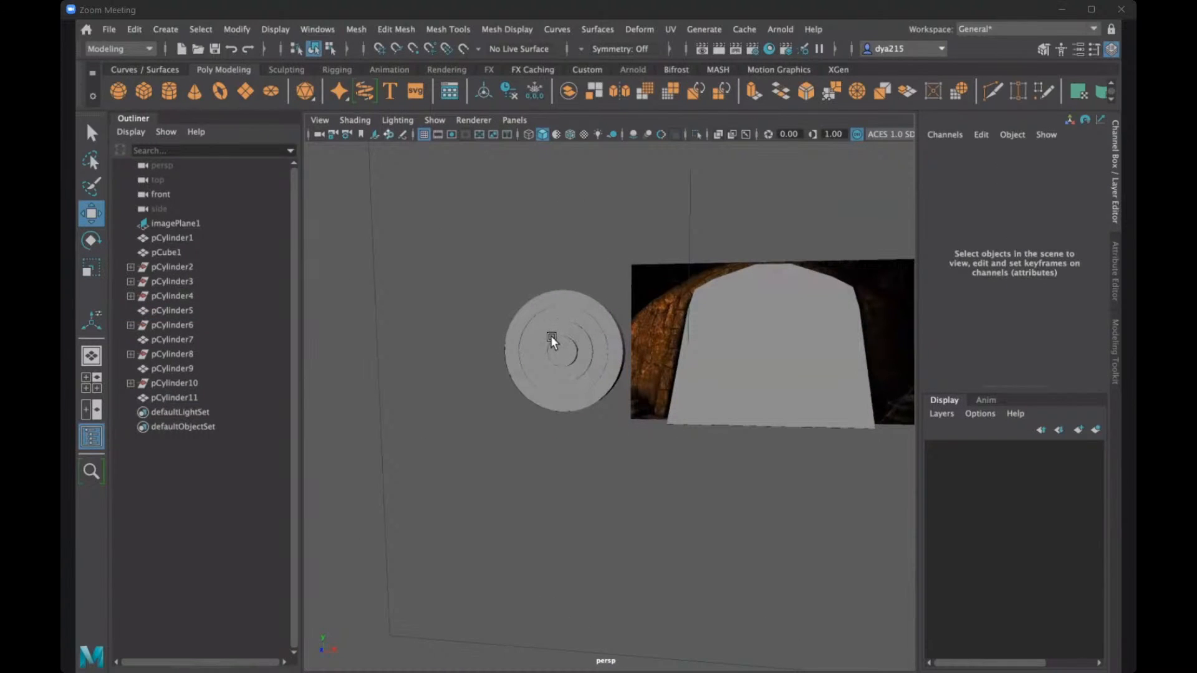
pyautogui.keyDown('alt'); pyautogui.moveTo(551, 335); pyautogui.dragTo(590, 251); pyautogui.keyUp('alt')
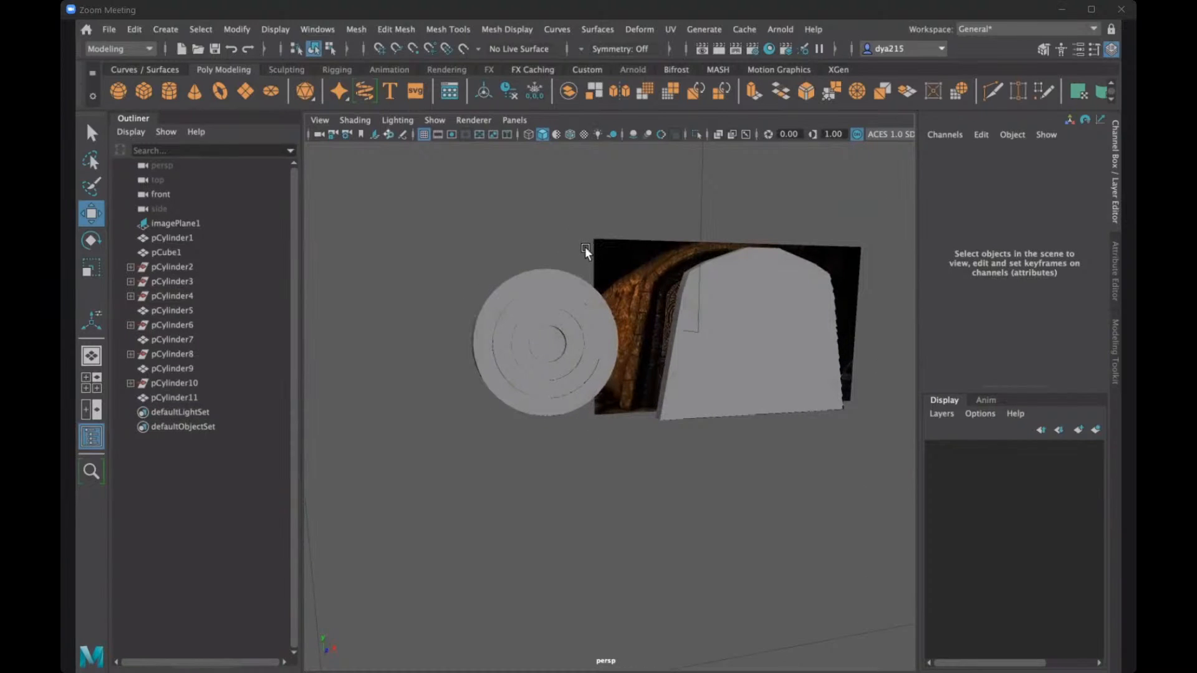
# - Import pattern.png from the sourceimages folder as an image plane in the front view
pyautogui.scroll(-3, 566, 241)
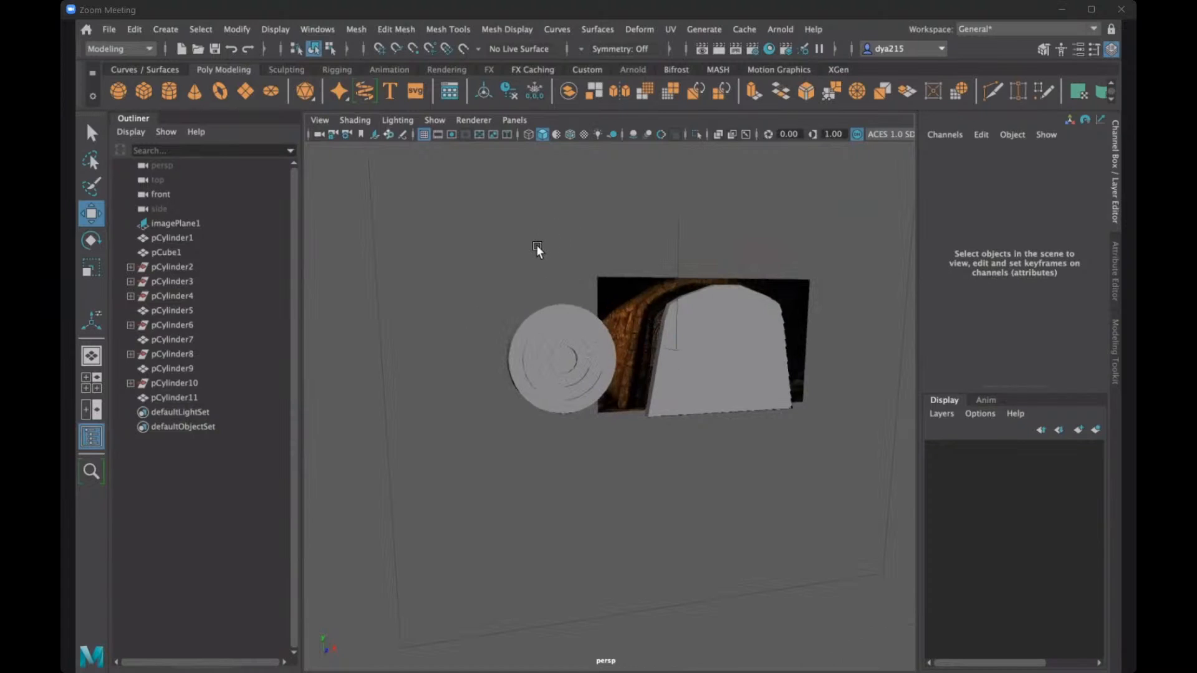
pyautogui.keyDown('alt'); pyautogui.moveTo(536, 244); pyautogui.dragTo(570, 347); pyautogui.keyUp('alt')
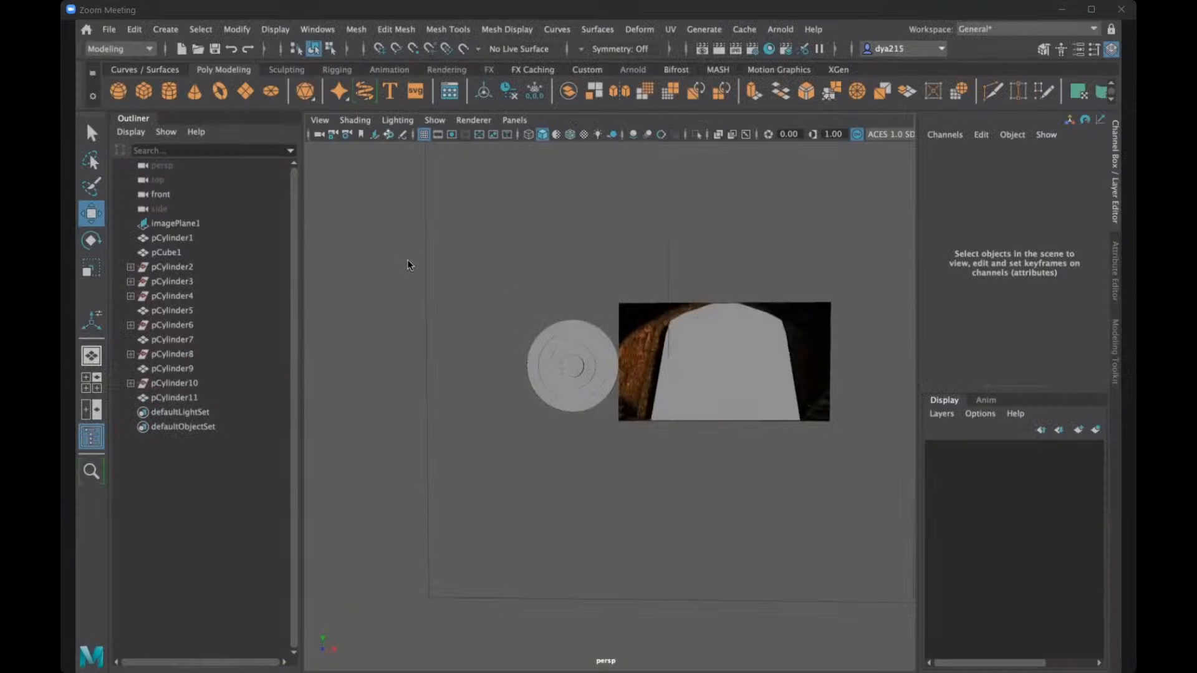
pyautogui.press('space')
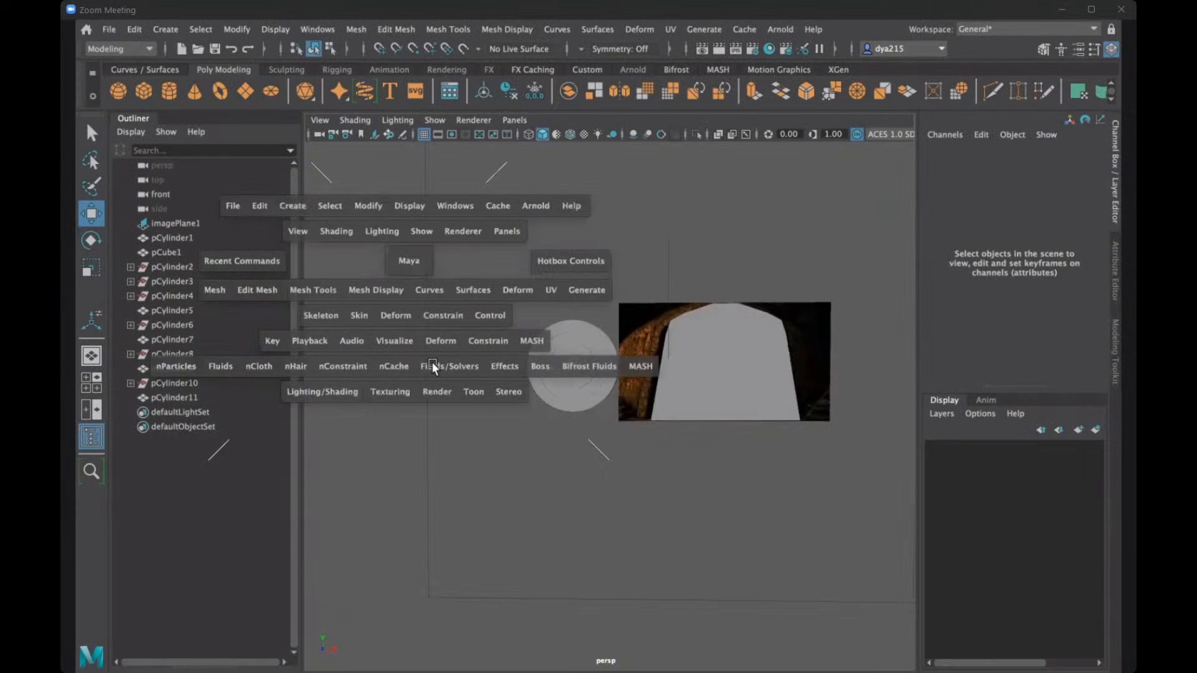
pyautogui.press('space')
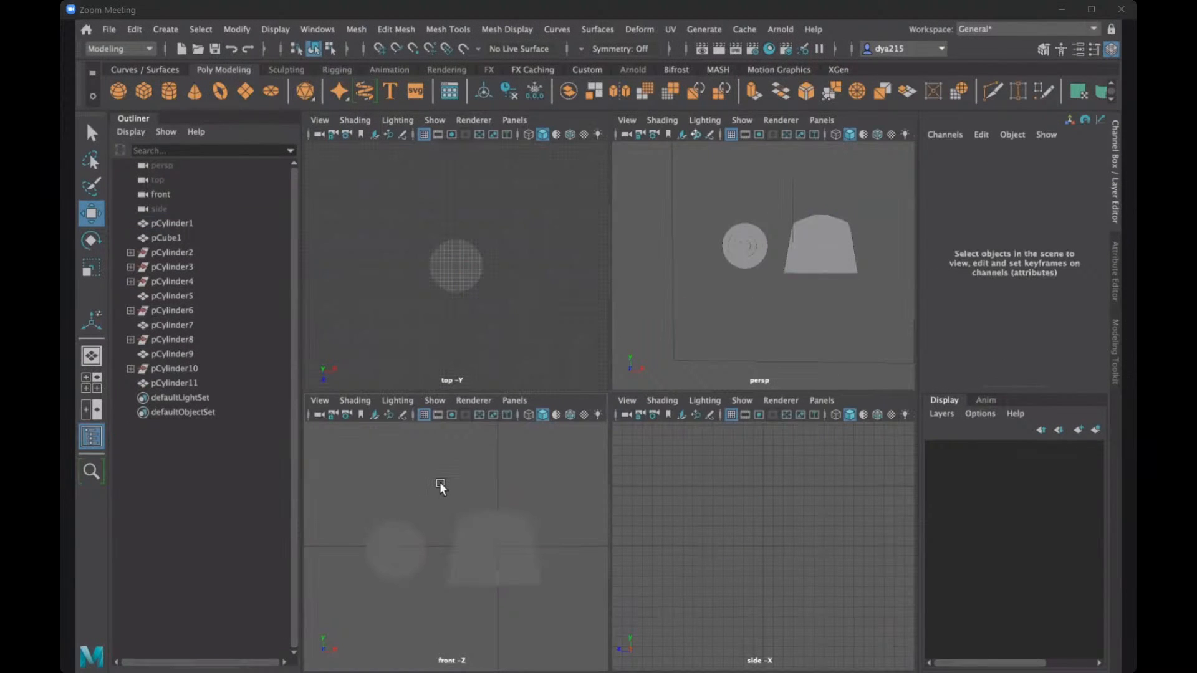
pyautogui.press('space')
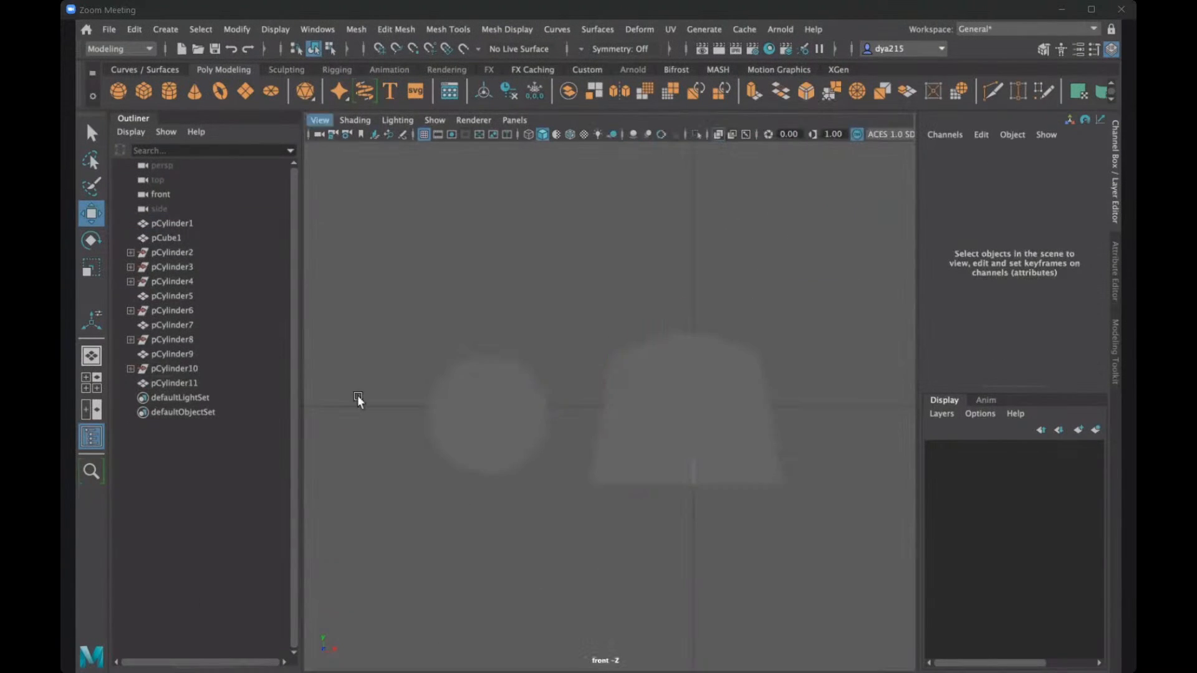
pyautogui.click(319, 120)
pyautogui.moveTo(437, 443)
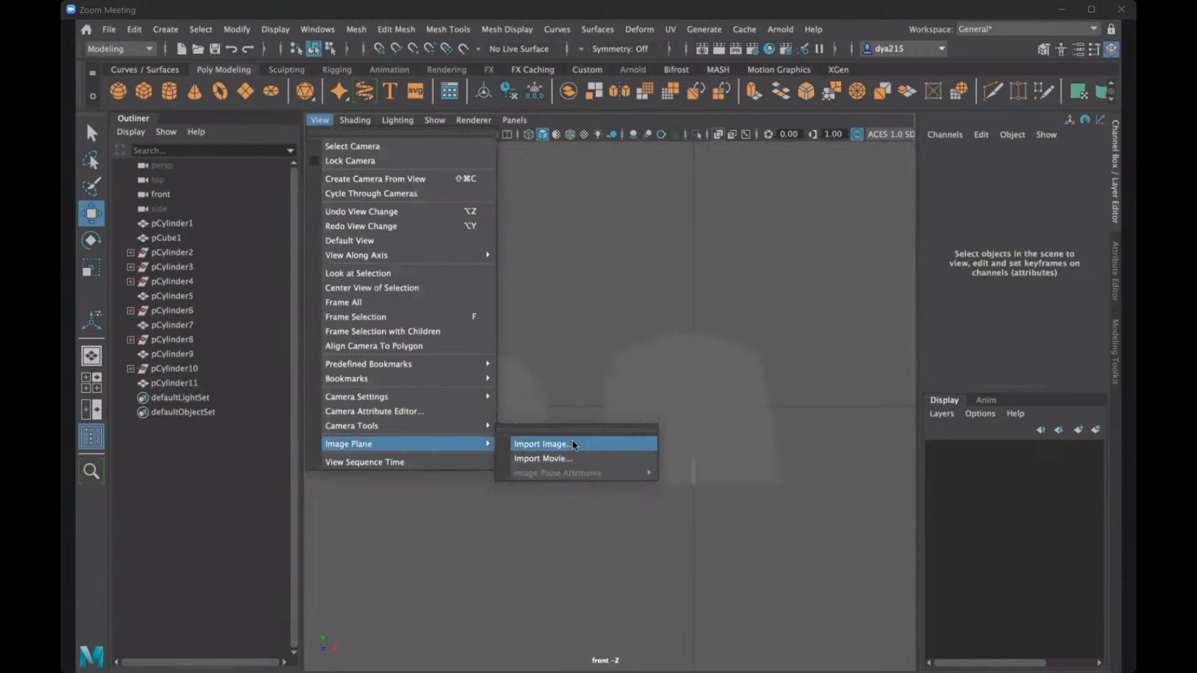
pyautogui.click(572, 442)
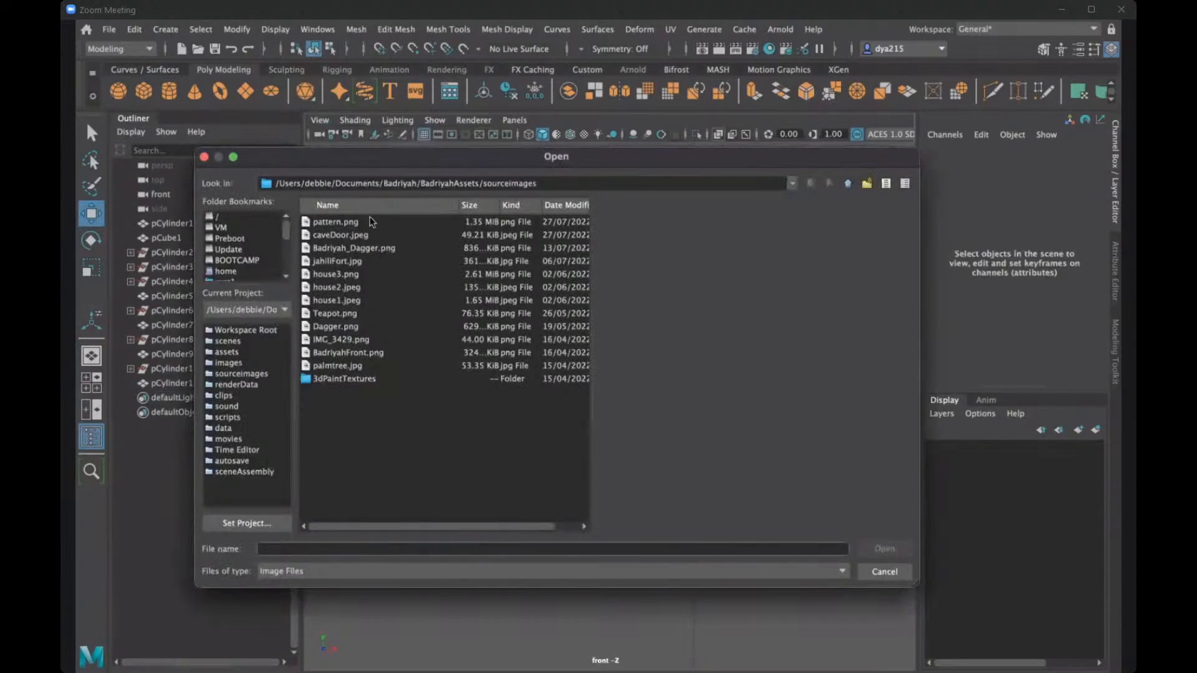
pyautogui.click(349, 222)
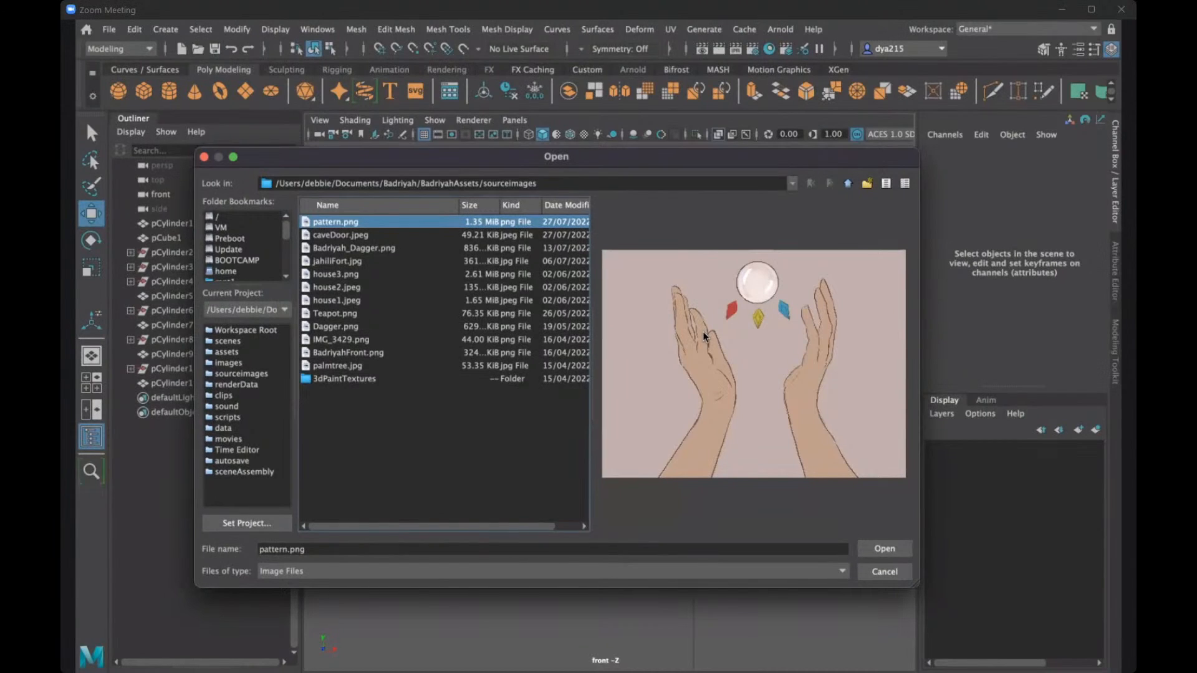
pyautogui.click(888, 551)
# - Scale the hands image plane to about 53.5 and move it along X to about -4289, beside the ring discs
pyautogui.press('r')
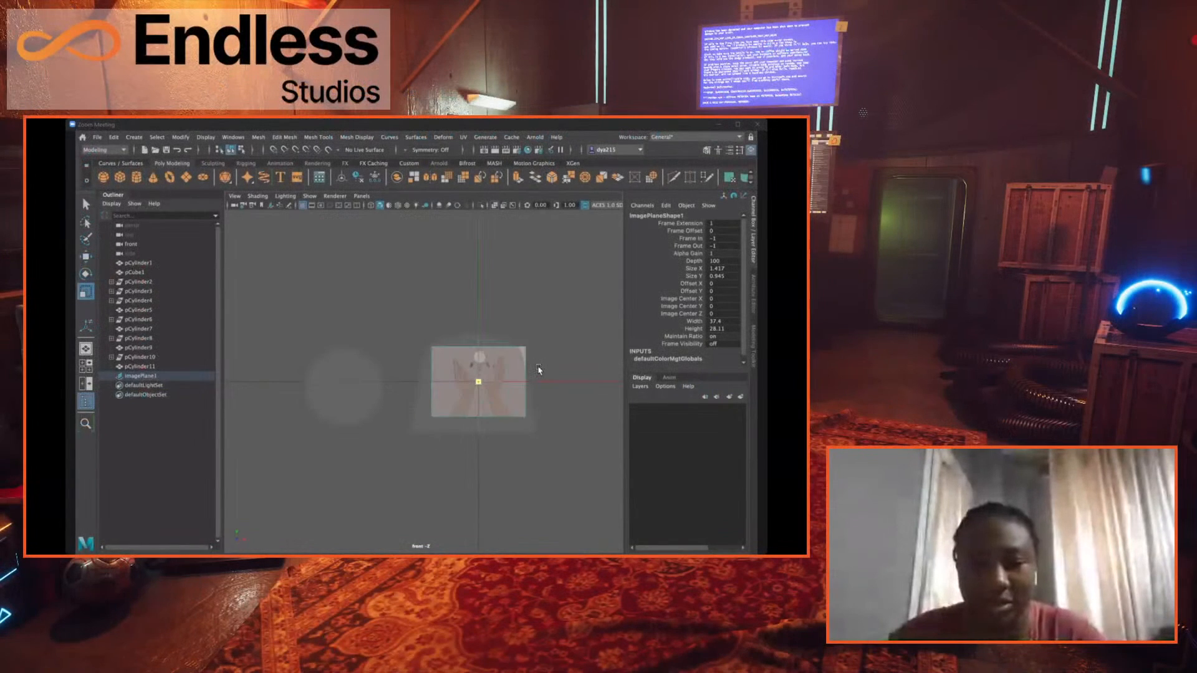
pyautogui.moveTo(539, 370)
pyautogui.mouseDown()
pyautogui.moveTo(572, 365)
pyautogui.moveTo(556, 372)
pyautogui.mouseUp()
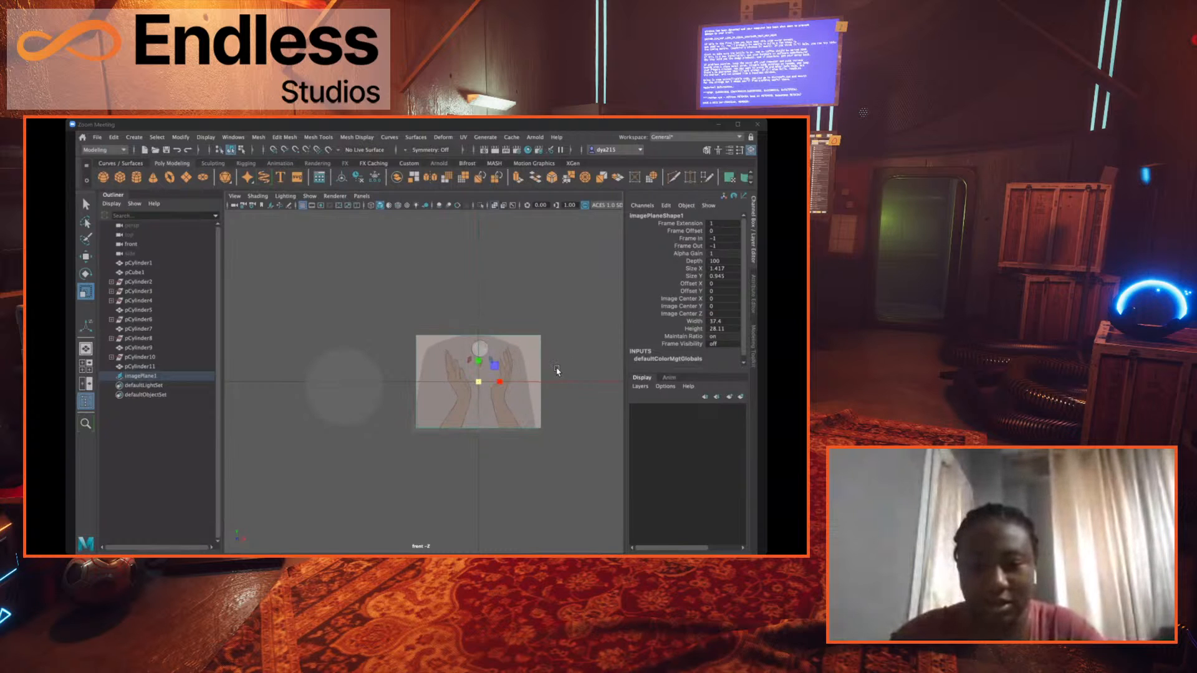
pyautogui.press('w')
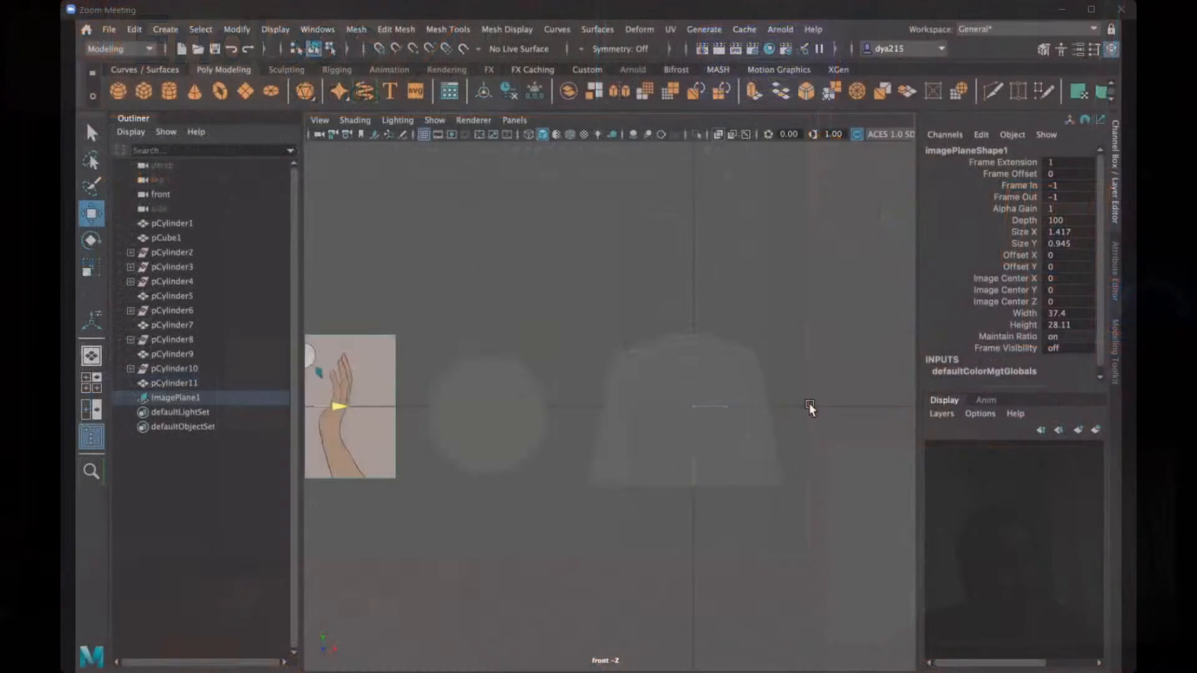
pyautogui.keyDown('alt'); pyautogui.moveTo(809, 406); pyautogui.dragTo(506, 444, button='middle'); pyautogui.keyUp('alt')
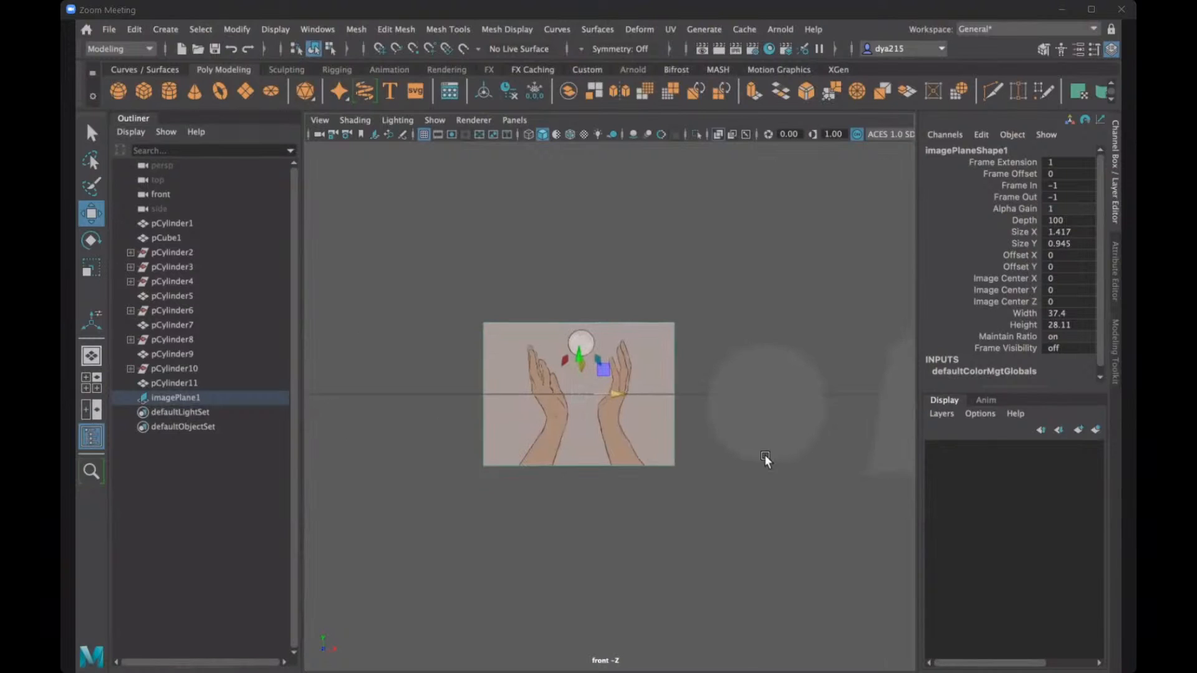
pyautogui.moveTo(720, 432); pyautogui.dragTo(705, 425, button='middle')
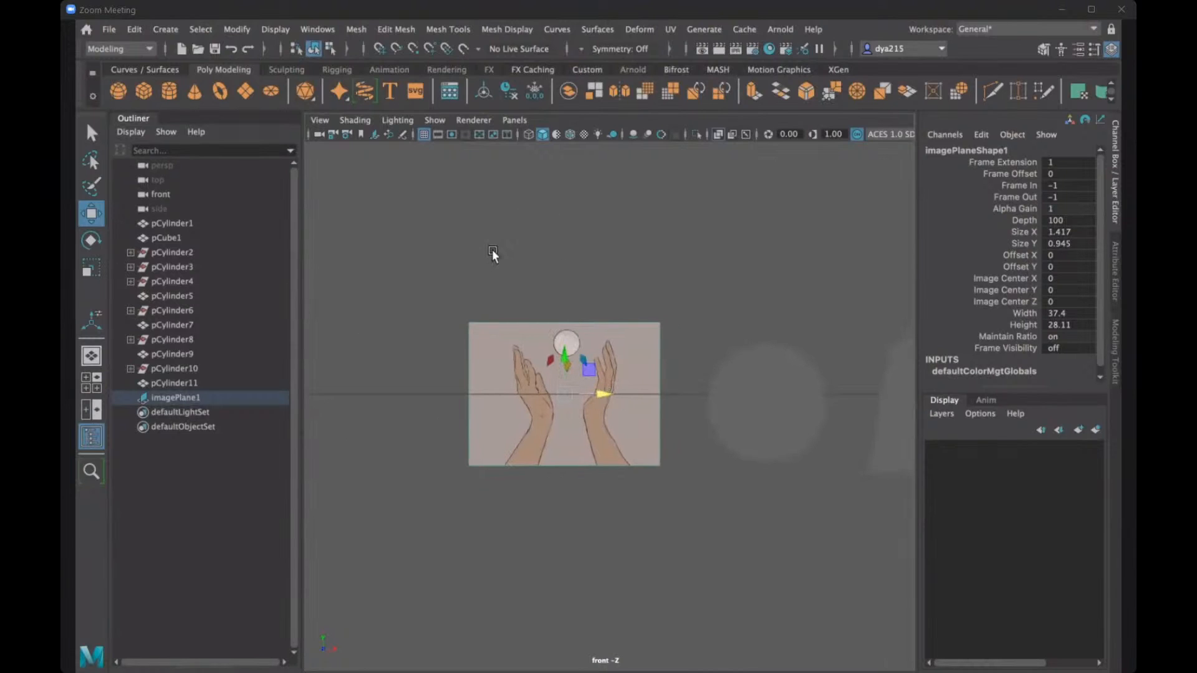
pyautogui.scroll(5, 522, 264)
pyautogui.keyDown('alt'); pyautogui.moveTo(523, 266); pyautogui.dragTo(555, 264, button='middle'); pyautogui.keyUp('alt')
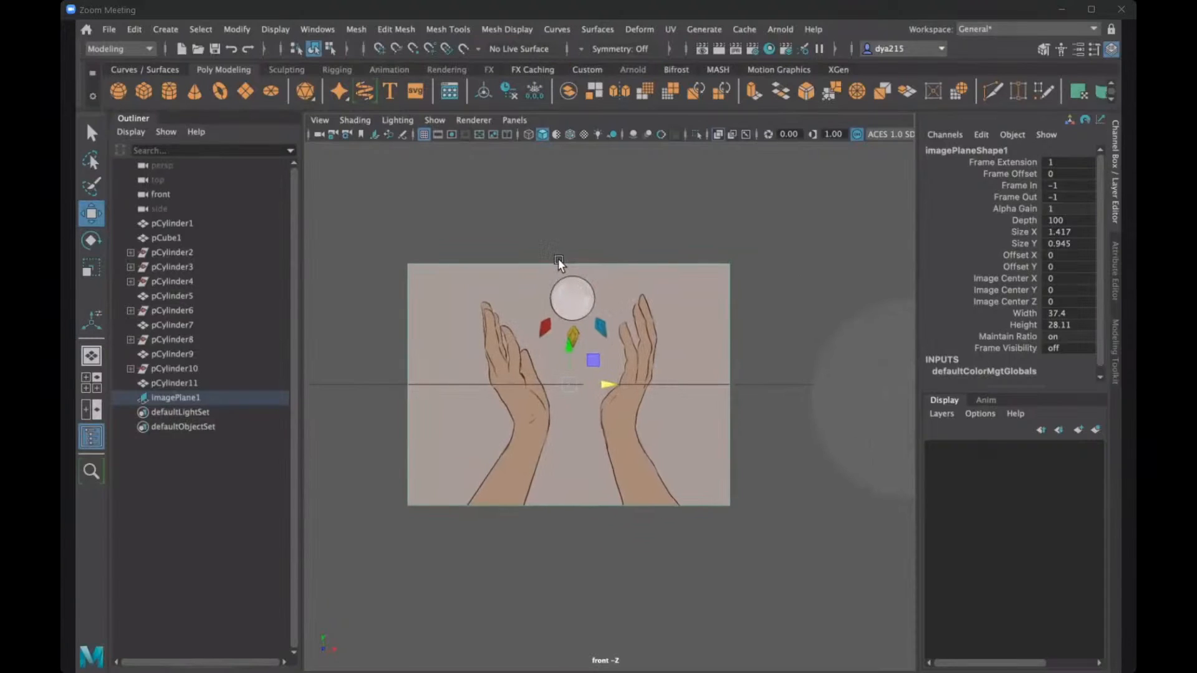
pyautogui.scroll(1, 561, 254)
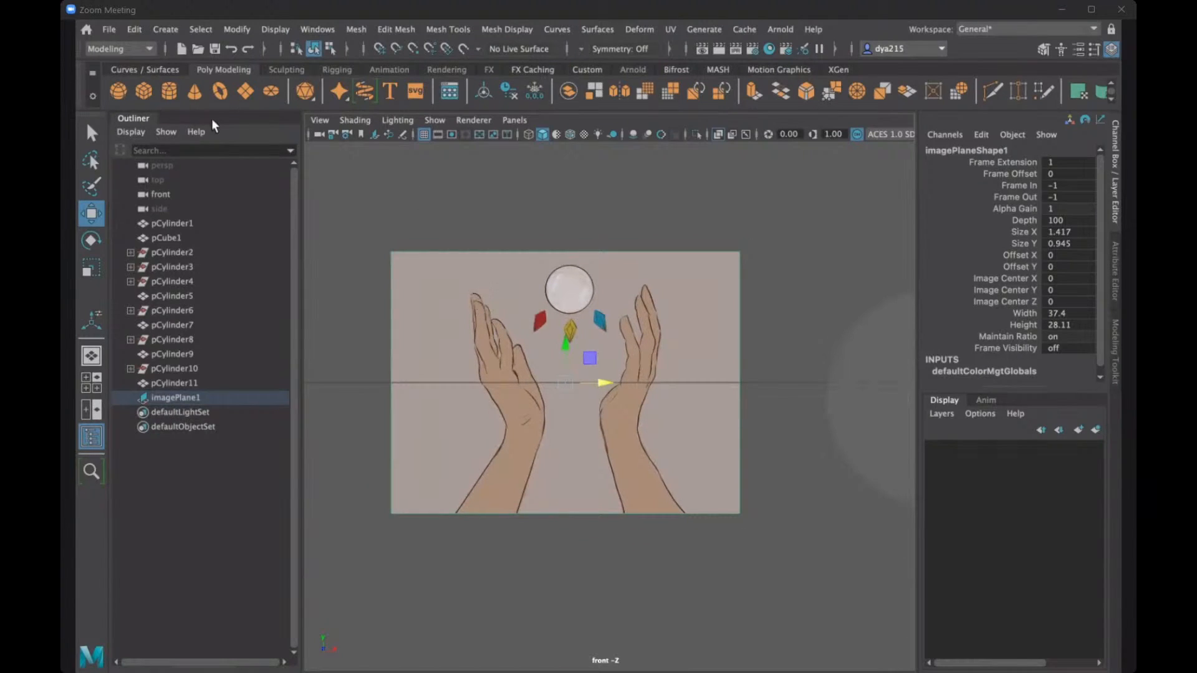
pyautogui.click(528, 208)
pyautogui.click(579, 301)
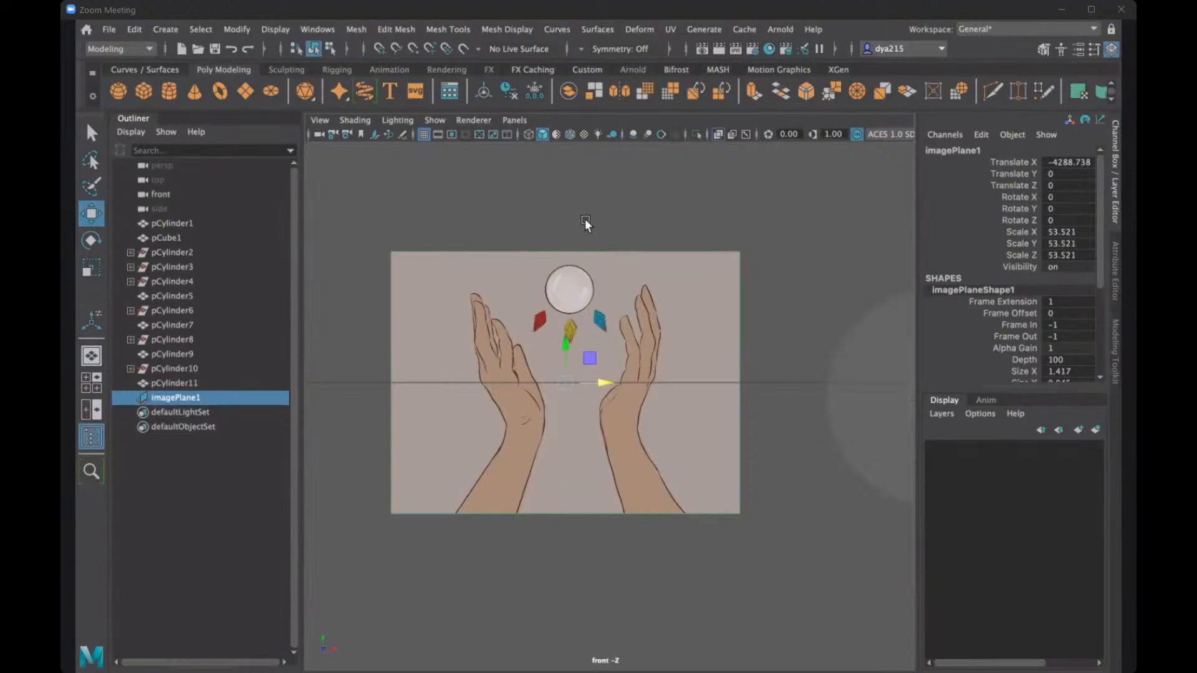
pyautogui.click(503, 203)
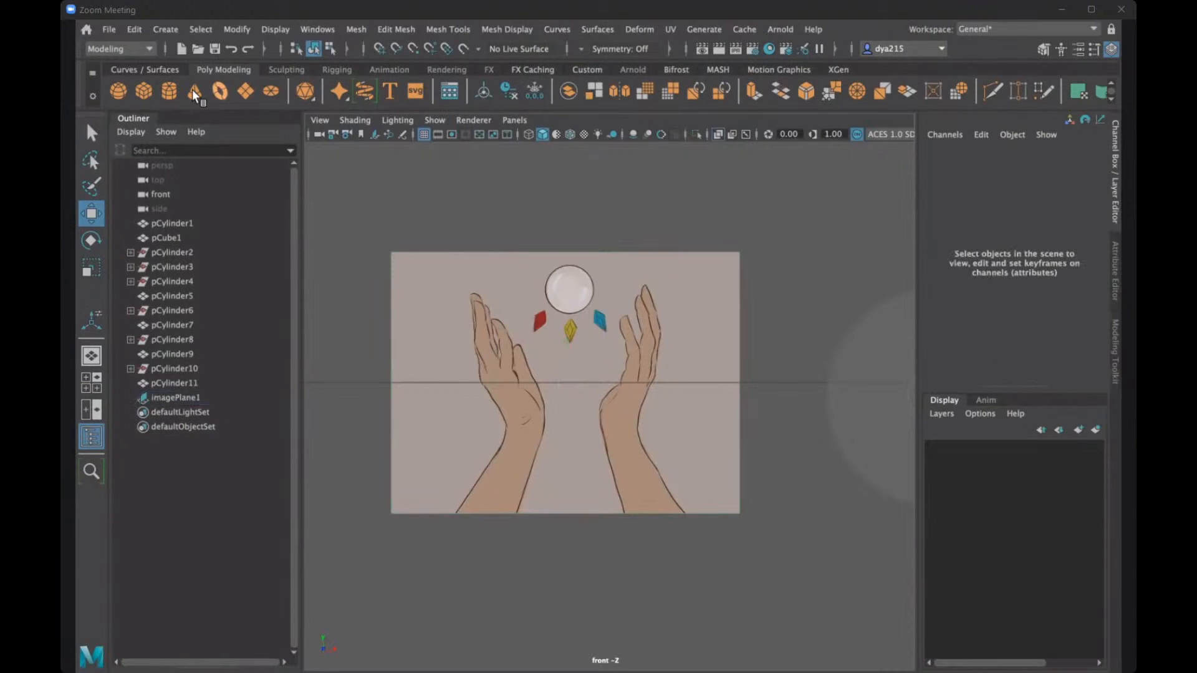
# - Create a polygon cube, move it along X to about -3954 onto the hands image, and scale it uniformly to about 828
pyautogui.click(143, 92)
pyautogui.scroll(-2, 637, 424)
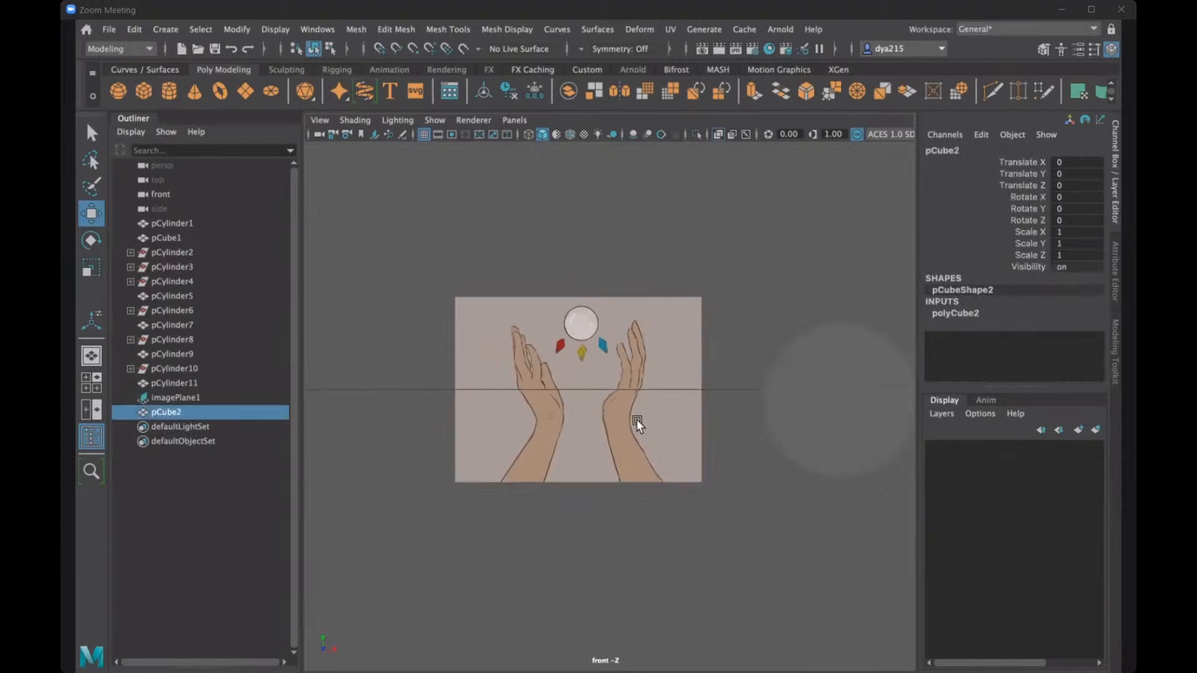
pyautogui.scroll(-3, 637, 424)
pyautogui.keyDown('alt'); pyautogui.moveTo(636, 447); pyautogui.dragTo(433, 428, button='middle'); pyautogui.keyUp('alt')
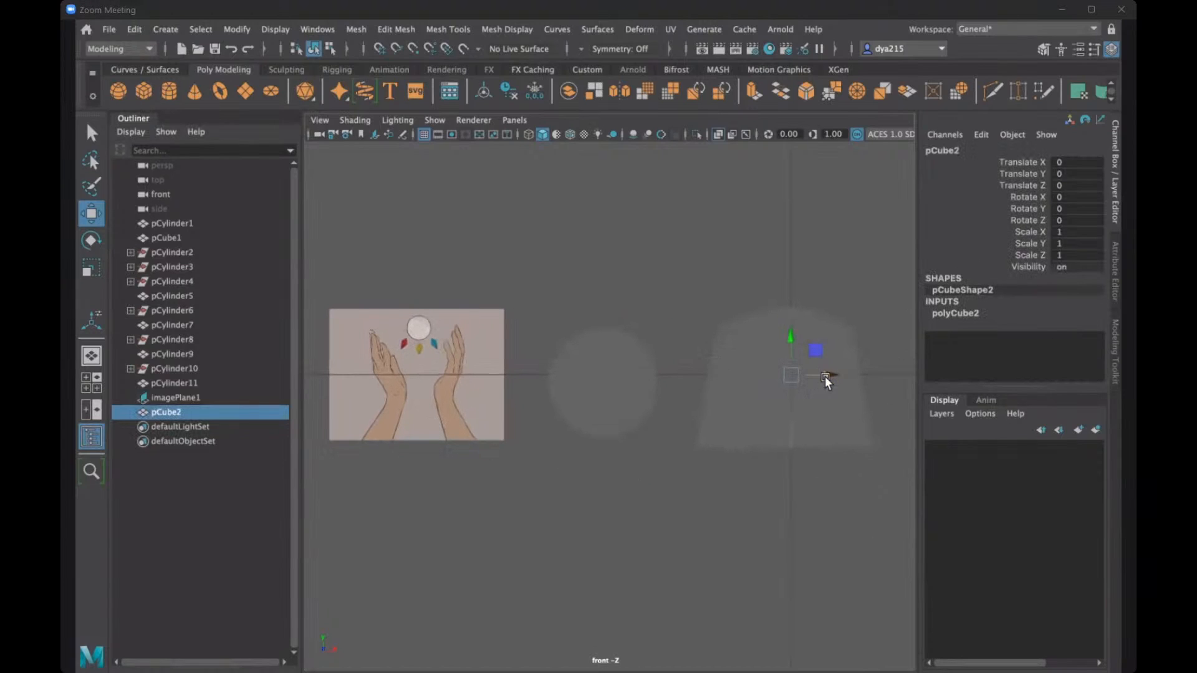
pyautogui.moveTo(825, 377); pyautogui.dragTo(503, 368)
pyautogui.press('r')
pyautogui.keyDown('alt'); pyautogui.moveTo(469, 405); pyautogui.dragTo(626, 383, button='middle'); pyautogui.keyUp('alt')
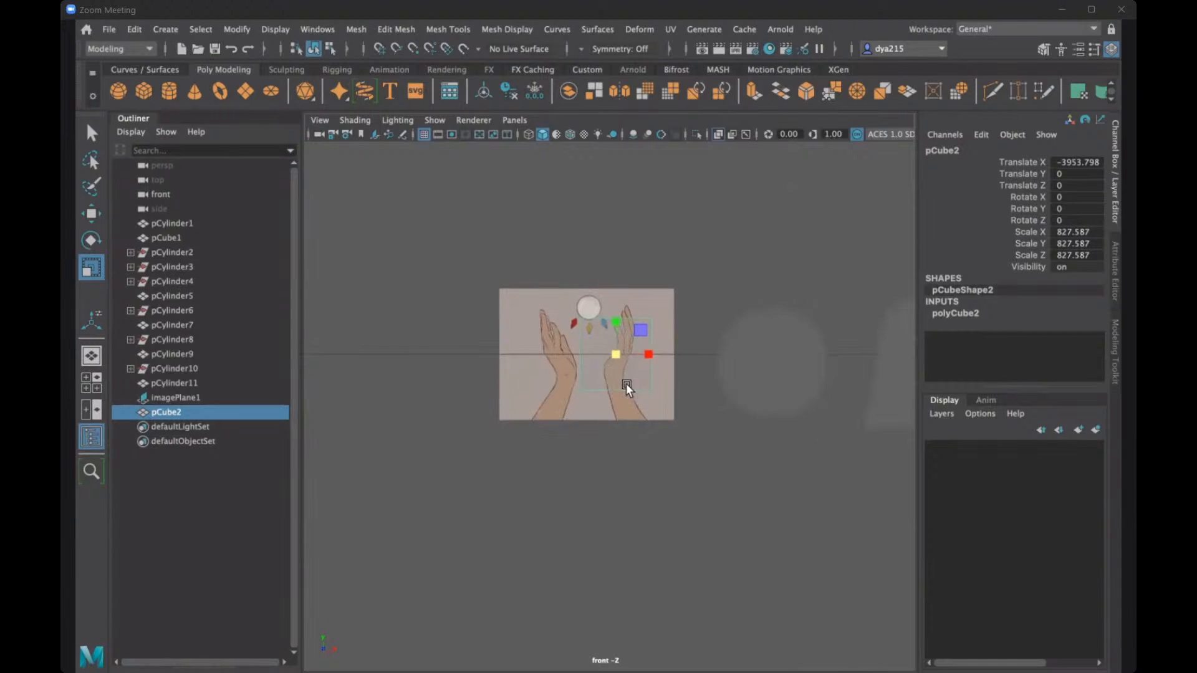
pyautogui.scroll(5, 614, 377)
pyautogui.keyDown('alt'); pyautogui.moveTo(678, 283); pyautogui.dragTo(683, 331, button='middle'); pyautogui.keyUp('alt')
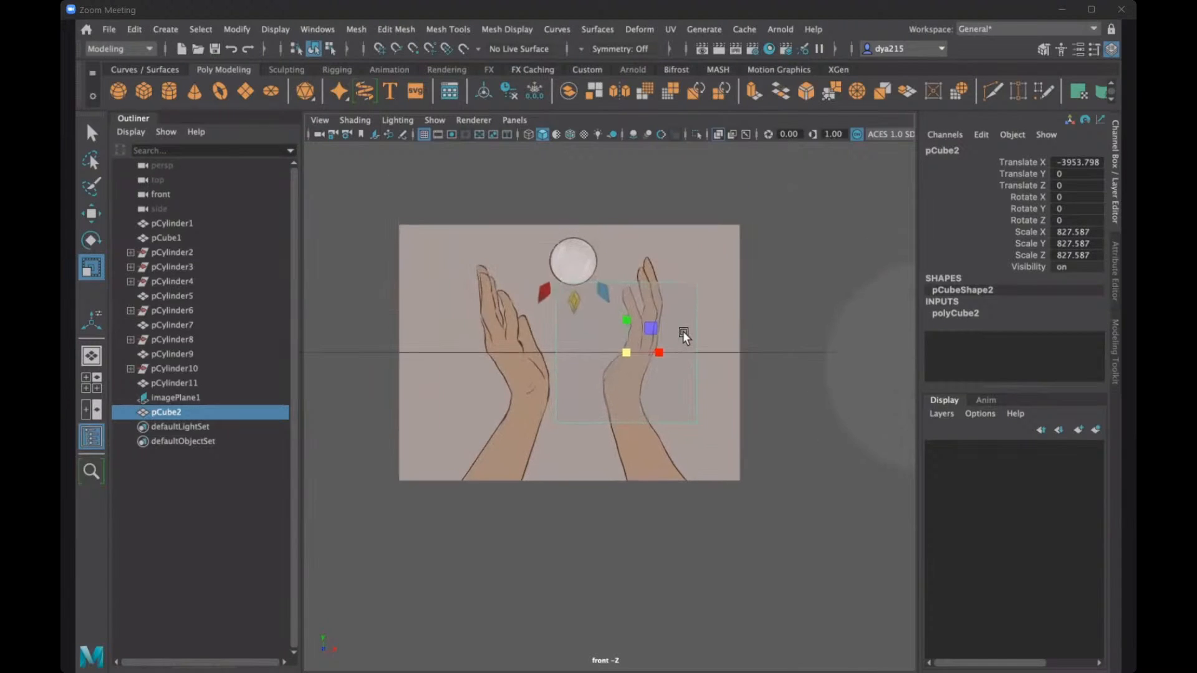
# - Shrink the cube to a uniform scale of about 335 and move it to about X -4744, Y -585, over the left forearm's base
pyautogui.press('w')
pyautogui.moveTo(623, 312); pyautogui.dragTo(426, 440)
pyautogui.press('r')
pyautogui.press('w')
pyautogui.moveTo(500, 397); pyautogui.dragTo(495, 421)
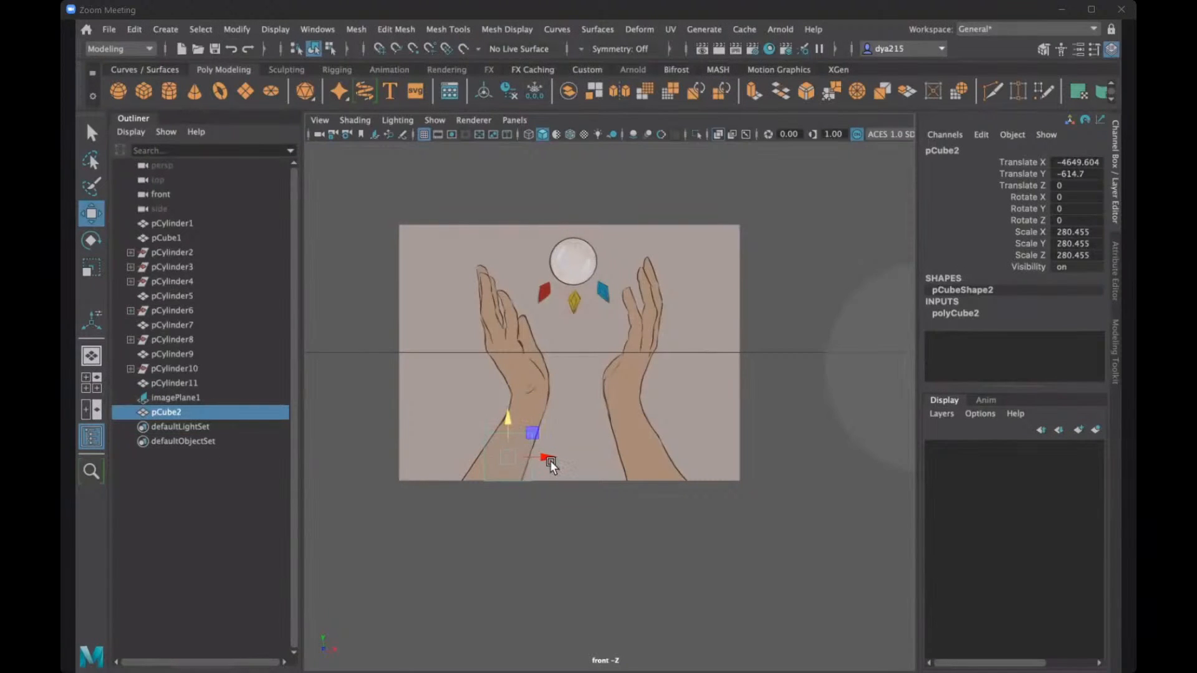
pyautogui.moveTo(550, 460); pyautogui.dragTo(529, 456)
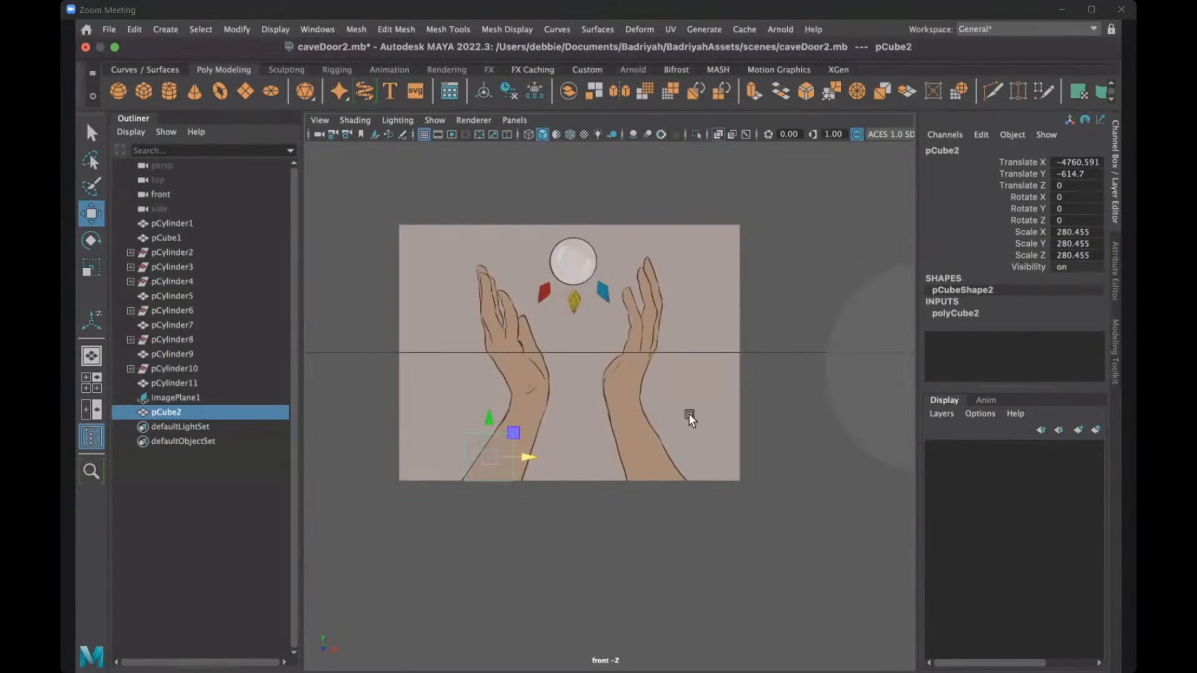
pyautogui.press('r')
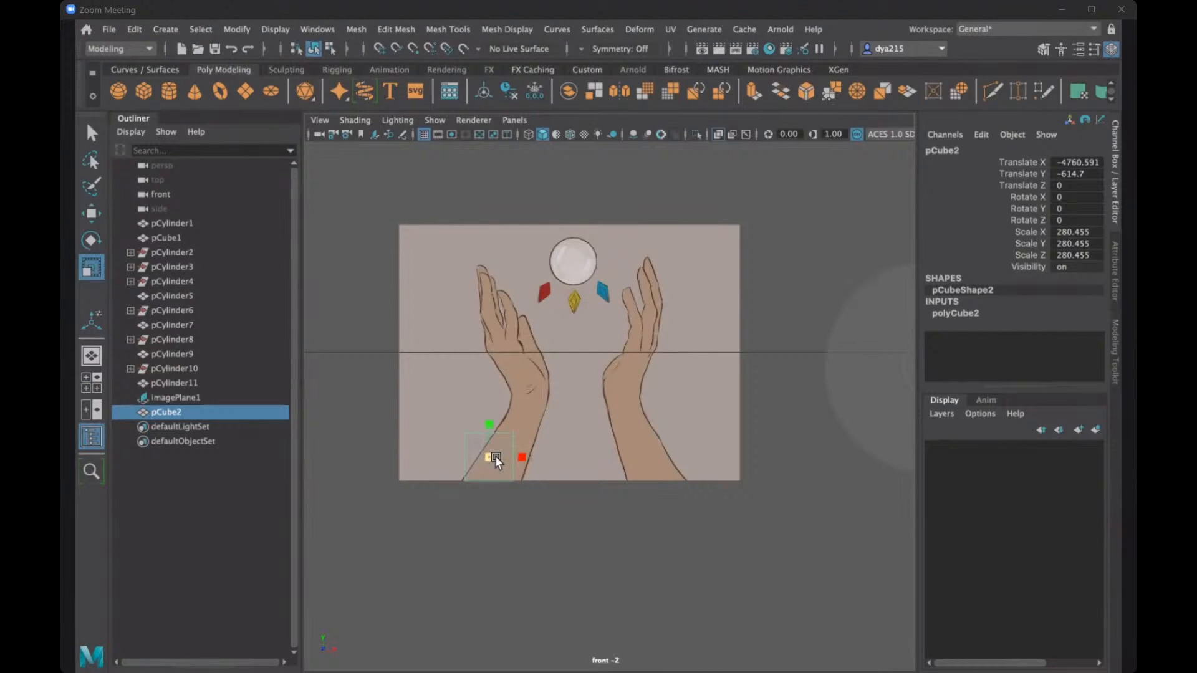
pyautogui.moveTo(495, 455); pyautogui.dragTo(529, 450)
pyautogui.press('w')
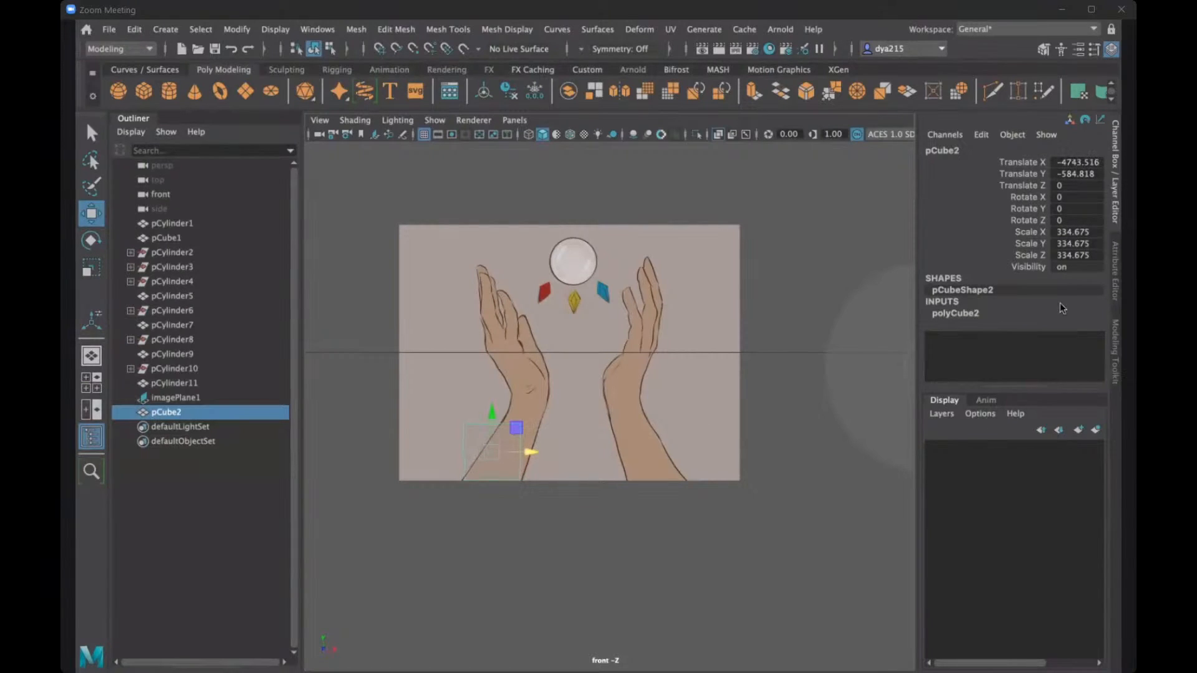
# - Stretch the cube to a Scale Y of about 1231 and raise it to span the left arm from forearm base to fingertips
pyautogui.click(942, 312)
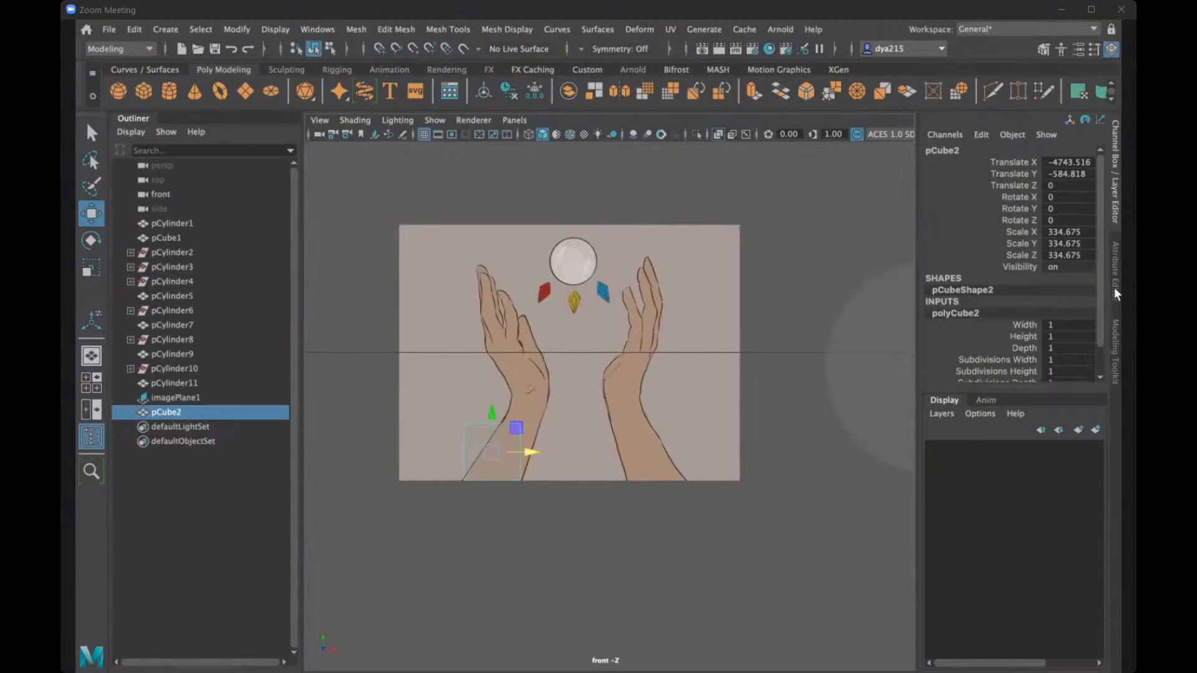
pyautogui.scroll(-2, 1097, 336)
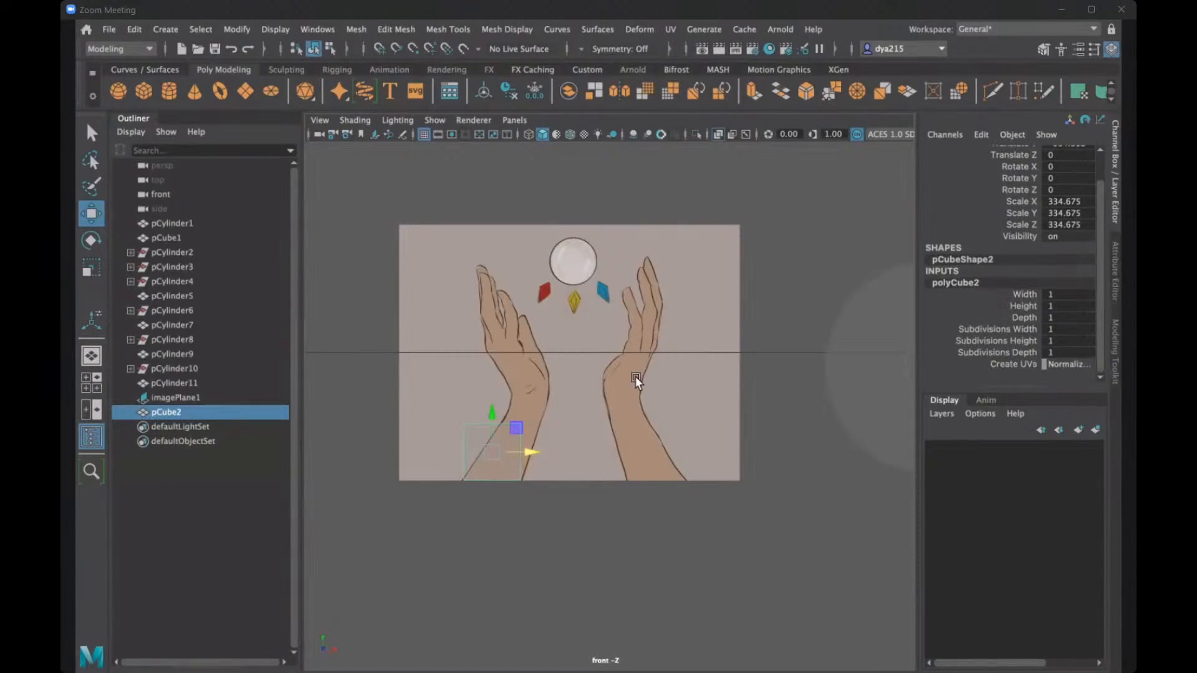
pyautogui.press('r')
pyautogui.moveTo(492, 411); pyautogui.dragTo(492, 309)
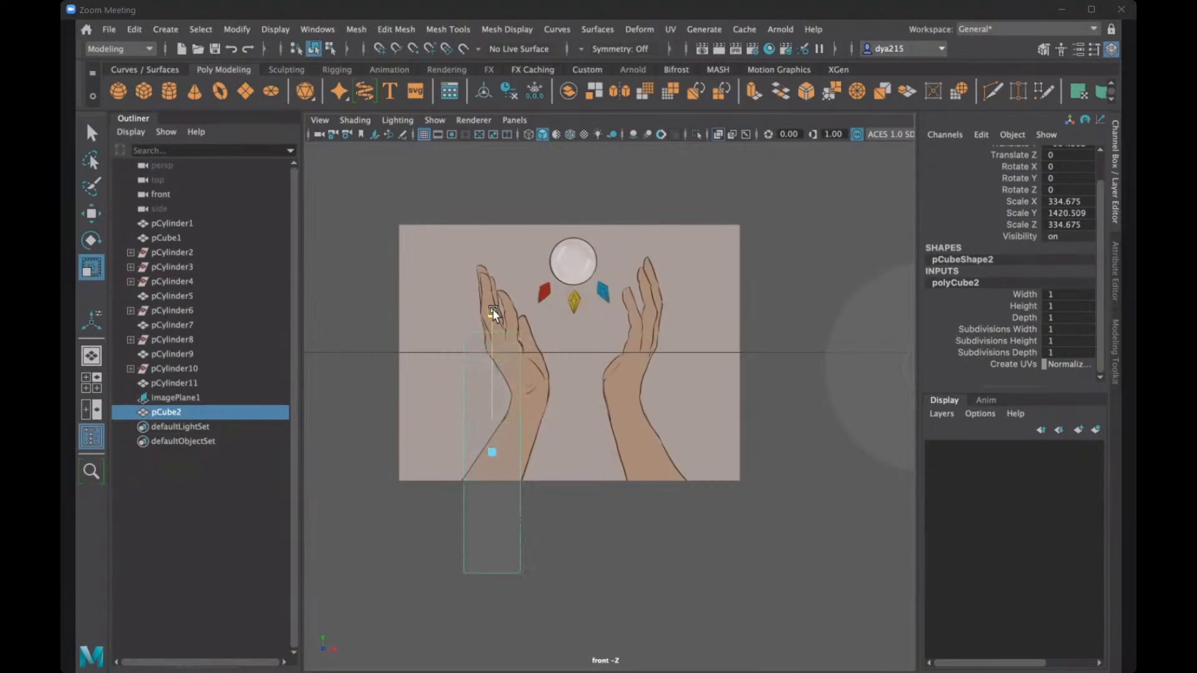
pyautogui.press('w')
pyautogui.moveTo(493, 420); pyautogui.dragTo(491, 341)
pyautogui.press('r')
pyautogui.press('w')
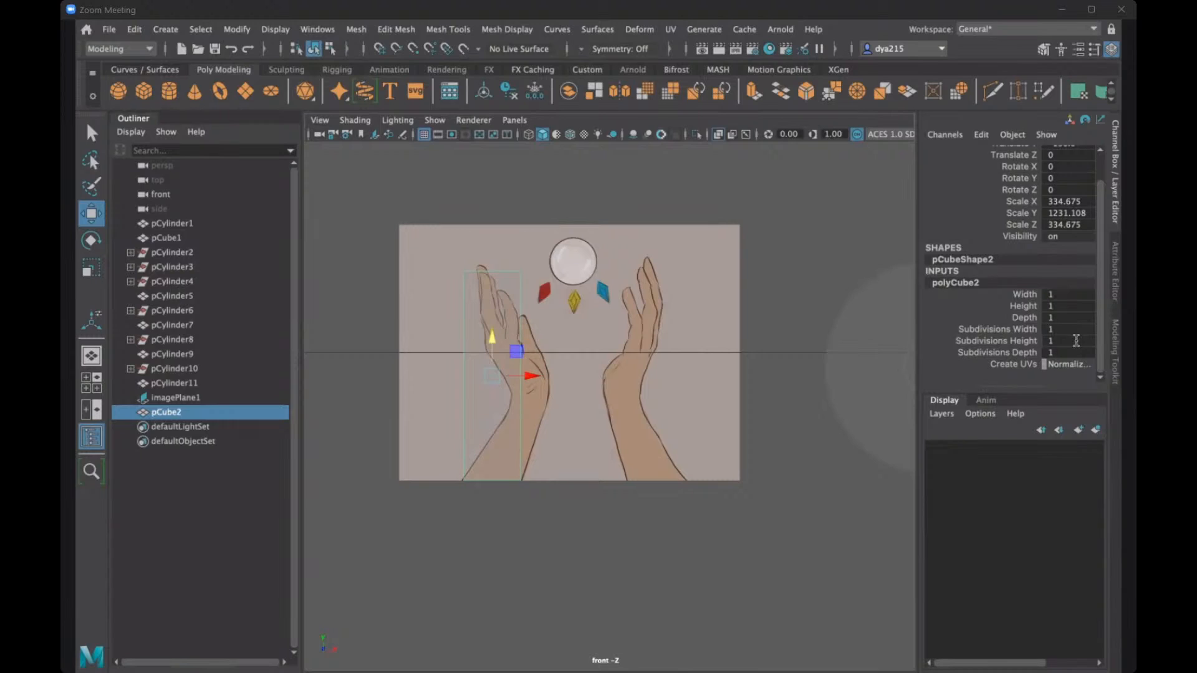
# - Set the cube's Subdivisions Height to 15, hide the Channel Box, and switch the cube to vertex editing
pyautogui.click(1065, 338)
pyautogui.write('15')
pyautogui.press('Return')
pyautogui.hotkey('ctrl', 'shift', 'a')
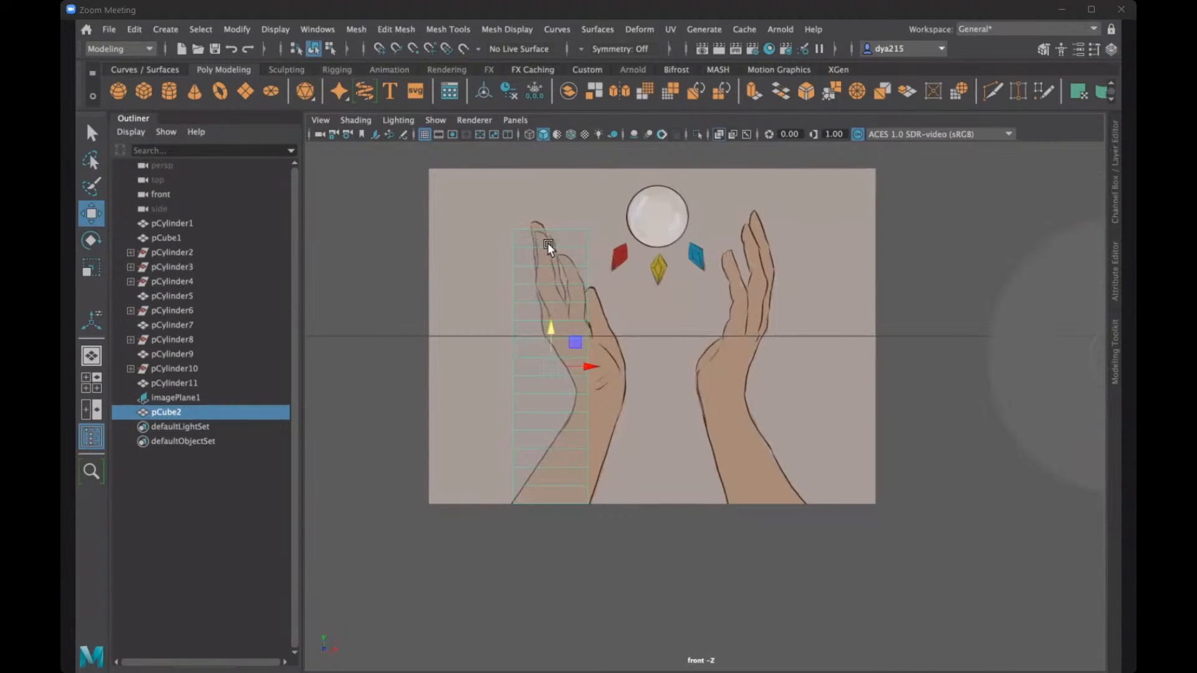
pyautogui.rightClick(549, 244)
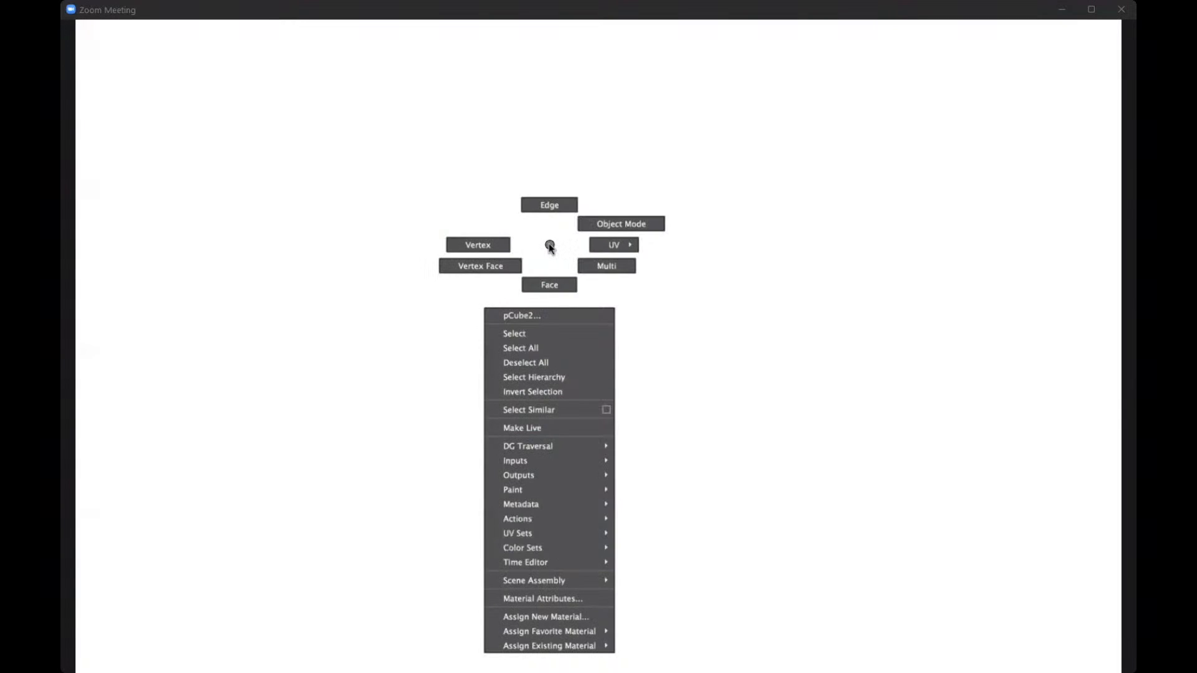
pyautogui.moveTo(550, 244); pyautogui.dragTo(511, 242, button='right')
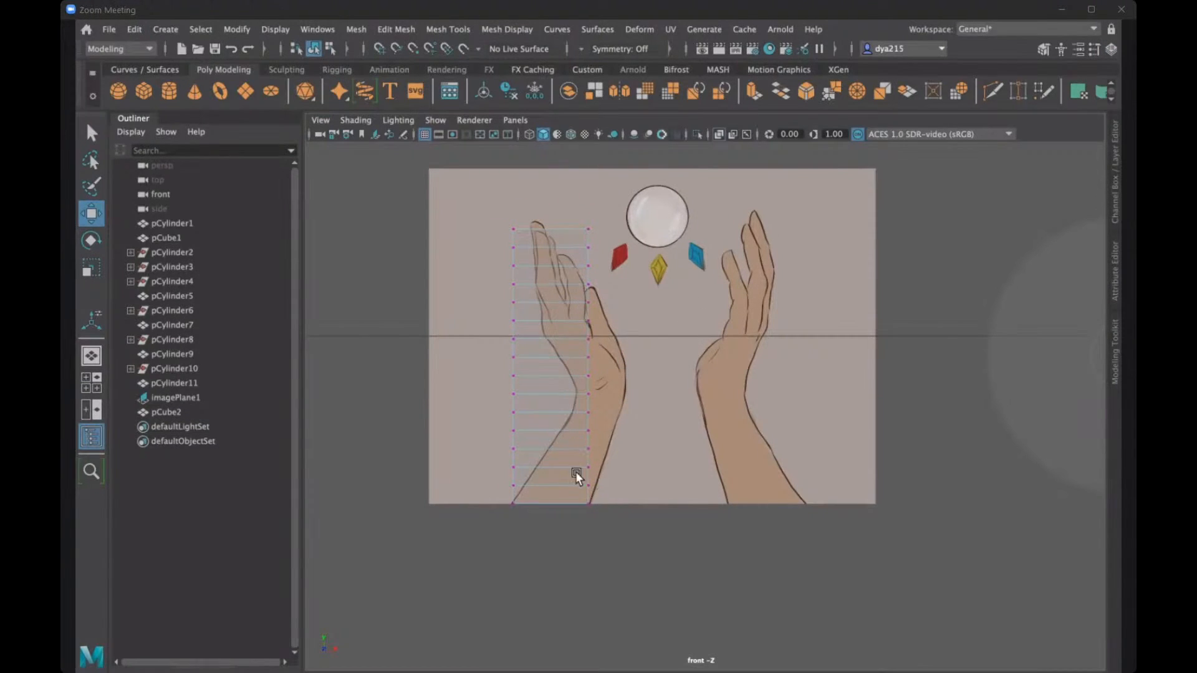
# - Shift the cube's lower rows of vertices along X to match both outlines of the left forearm
pyautogui.moveTo(486, 481); pyautogui.dragTo(620, 491)
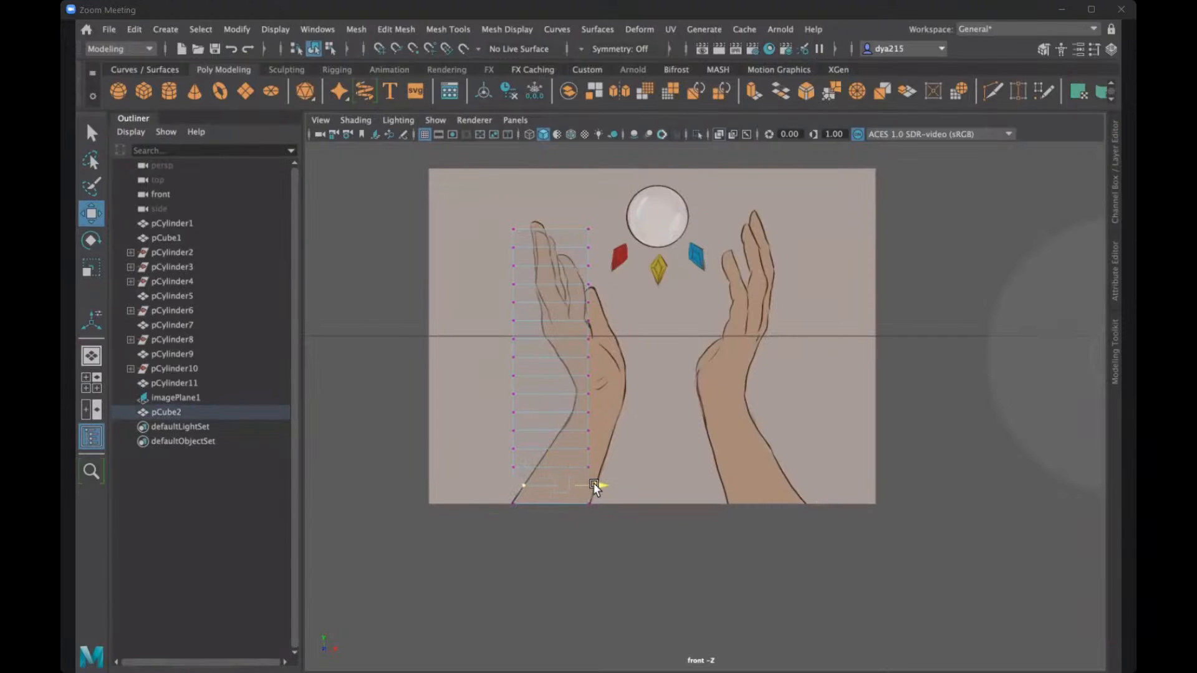
pyautogui.moveTo(500, 468); pyautogui.dragTo(610, 469)
pyautogui.moveTo(605, 495)
pyautogui.mouseDown()
pyautogui.moveTo(593, 479)
pyautogui.moveTo(625, 483)
pyautogui.mouseUp()
pyautogui.moveTo(499, 437); pyautogui.dragTo(630, 450)
pyautogui.click(606, 430)
pyautogui.moveTo(636, 434); pyautogui.dragTo(541, 435)
pyautogui.moveTo(629, 412); pyautogui.dragTo(652, 412)
# - Move the middle rows of vertices along X to follow the left hand's wrist and palm outline
pyautogui.moveTo(489, 407); pyautogui.dragTo(611, 409)
pyautogui.moveTo(495, 384); pyautogui.dragTo(657, 393)
pyautogui.moveTo(578, 366); pyautogui.dragTo(654, 378)
pyautogui.moveTo(502, 367); pyautogui.dragTo(596, 374)
pyautogui.moveTo(499, 355); pyautogui.dragTo(567, 367)
pyautogui.moveTo(625, 353); pyautogui.dragTo(576, 324)
# - Move the upper vertices inward to trace the left hand's outermost finger, narrowing the top edge to its fingertip
pyautogui.moveTo(471, 287); pyautogui.dragTo(558, 267)
pyautogui.moveTo(547, 309); pyautogui.dragTo(573, 285)
pyautogui.moveTo(541, 273); pyautogui.dragTo(577, 249)
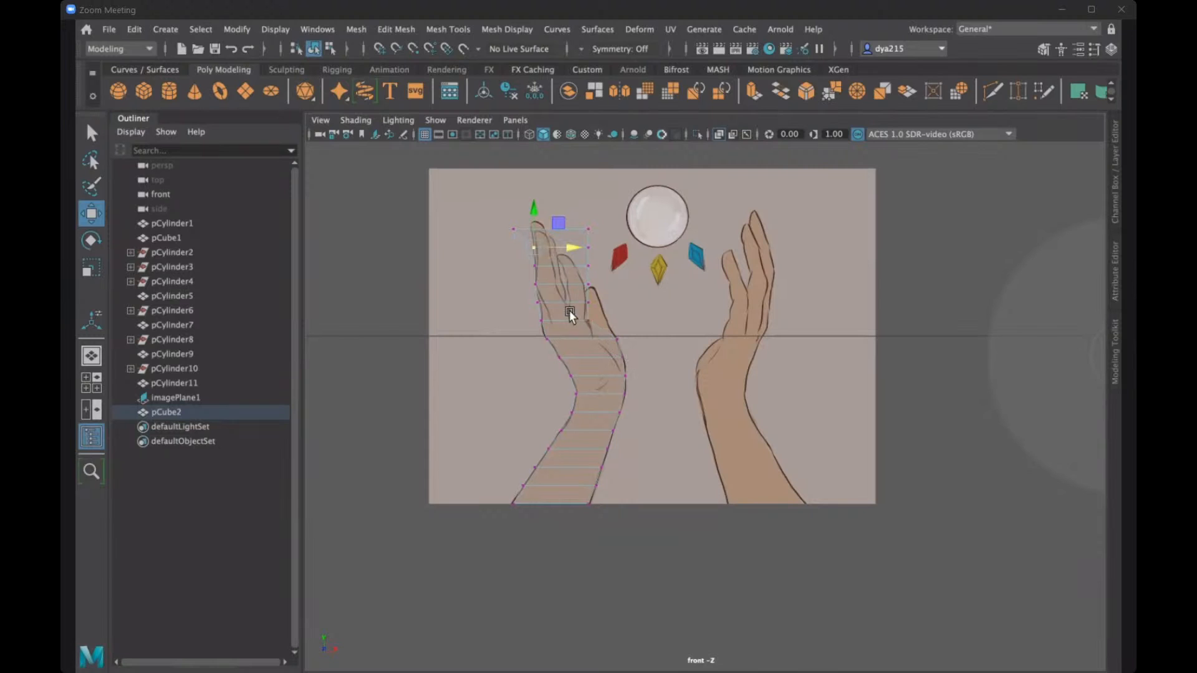
pyautogui.moveTo(569, 311); pyautogui.dragTo(580, 242)
pyautogui.hotkey('ctrl', 'z')
pyautogui.moveTo(496, 220); pyautogui.dragTo(539, 204)
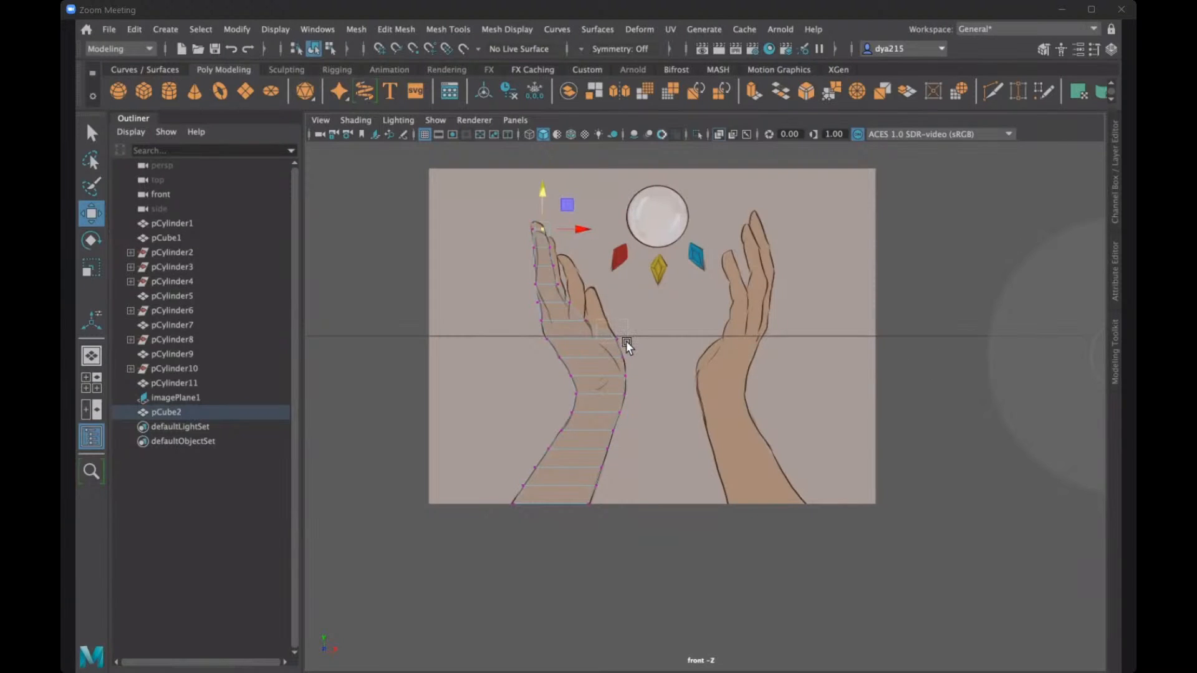
pyautogui.click(575, 313)
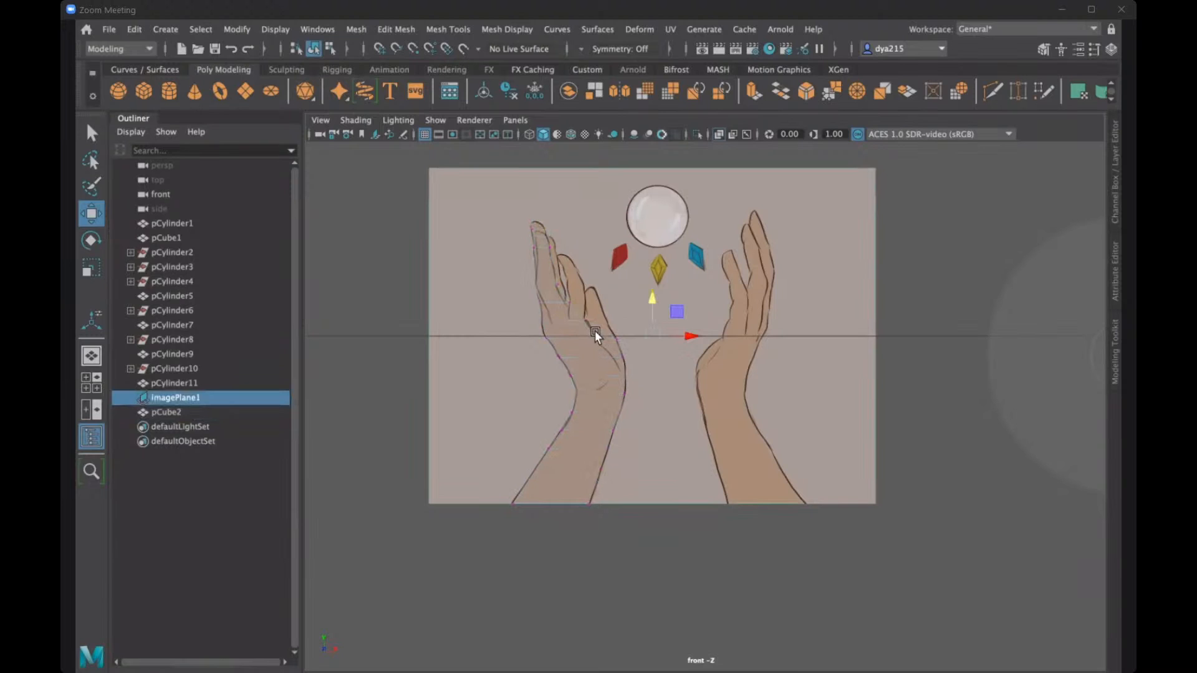
pyautogui.click(596, 332)
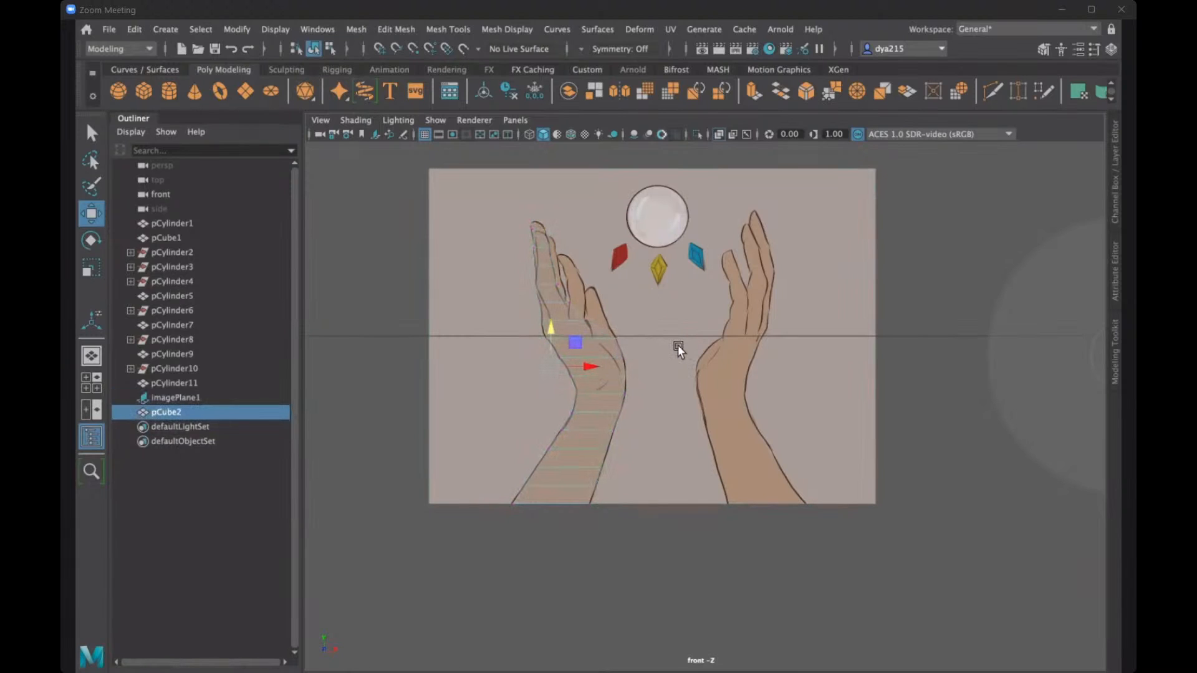
pyautogui.hotkey('ctrl', 'z')
pyautogui.hotkey('ctrl', 'z')
# - Shift the vertices on the palm's inner edge, just below the fingers, along X to follow the traced outline
pyautogui.click(583, 319)
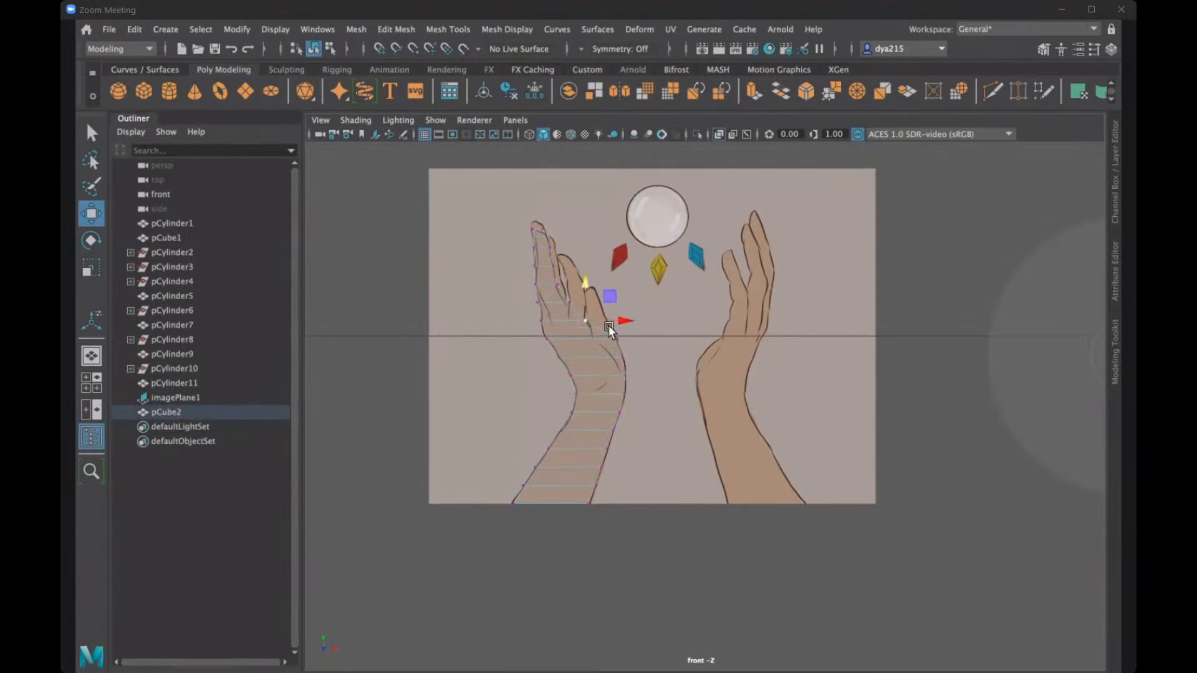
pyautogui.moveTo(618, 319); pyautogui.dragTo(624, 321)
pyautogui.click(618, 340)
# - Examine the left hand mesh against the reference image in the perspective view
pyautogui.press('space')
pyautogui.press('space')
pyautogui.press('space')
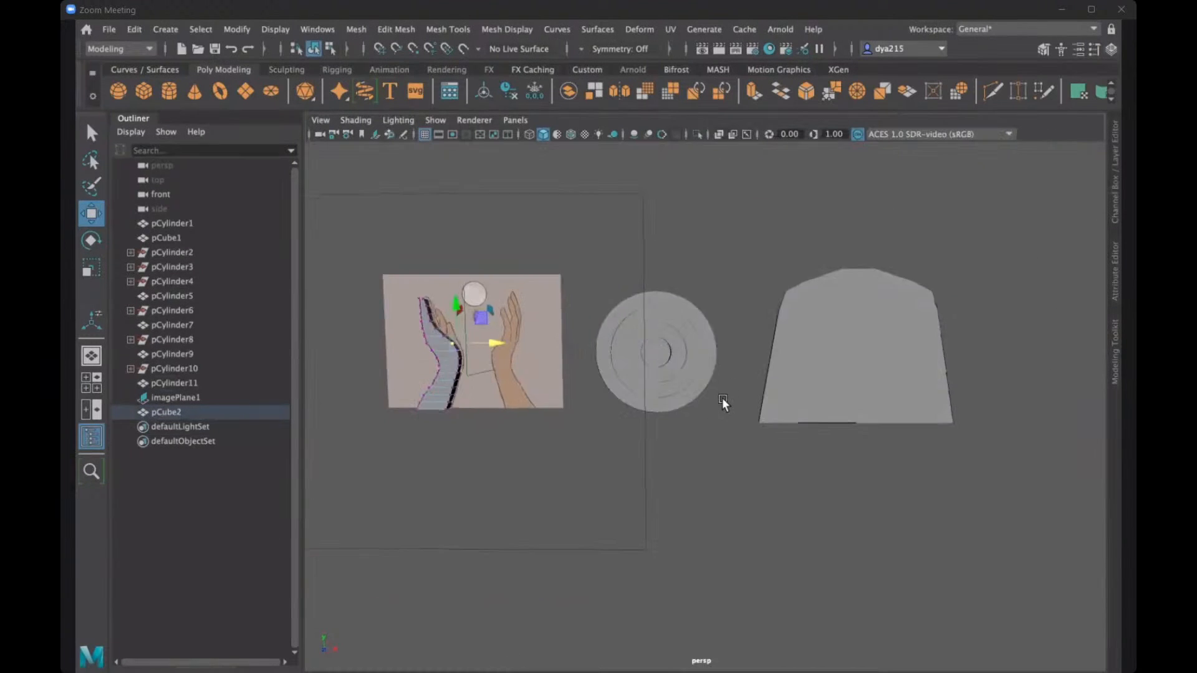
pyautogui.keyDown('alt'); pyautogui.moveTo(721, 403); pyautogui.dragTo(580, 468); pyautogui.keyUp('alt')
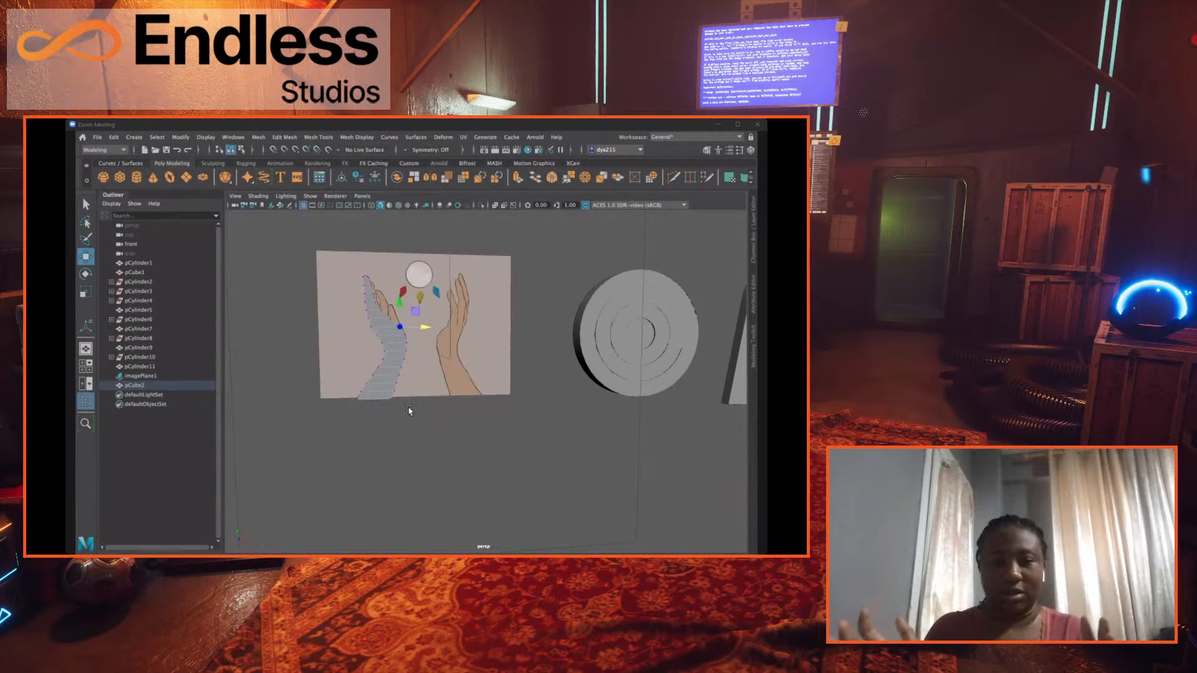
pyautogui.scroll(5, 383, 320)
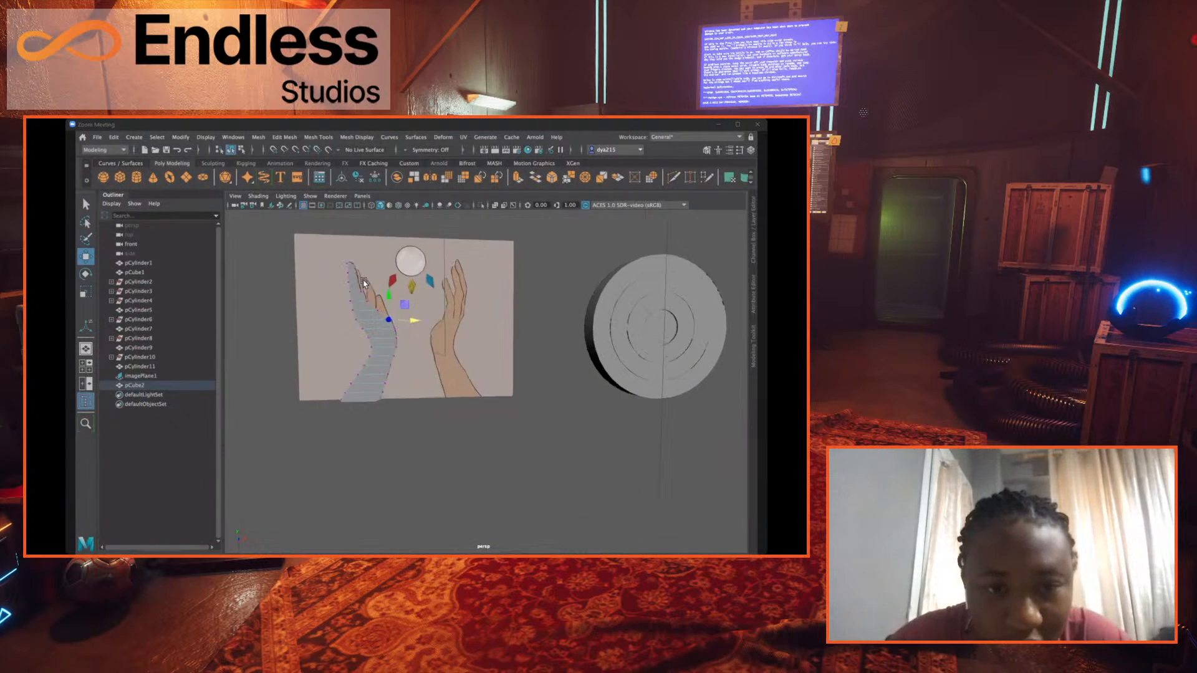
pyautogui.keyDown('alt'); pyautogui.moveTo(384, 320); pyautogui.dragTo(387, 338, button='middle'); pyautogui.keyUp('alt')
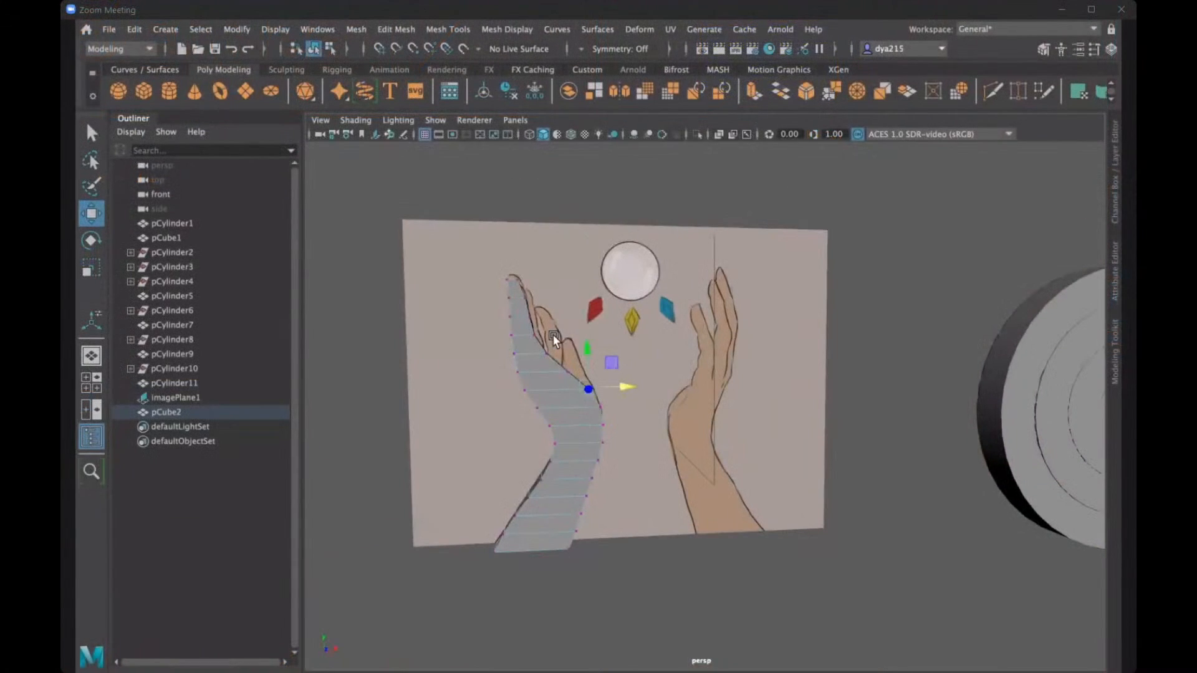
pyautogui.keyDown('alt'); pyautogui.moveTo(511, 280); pyautogui.dragTo(504, 309); pyautogui.keyUp('alt')
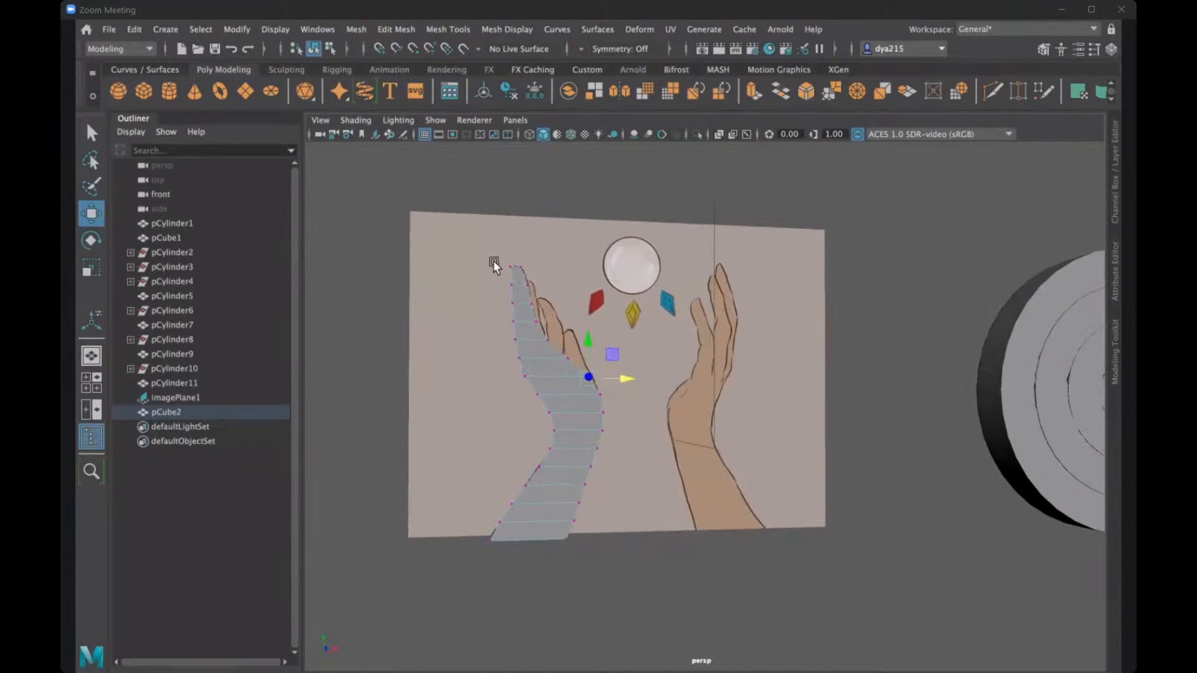
# - Insert a lengthwise edge loop down the middle of the left hand mesh, from fingertip to forearm
pyautogui.moveTo(518, 278); pyautogui.dragTo(519, 218, button='right')
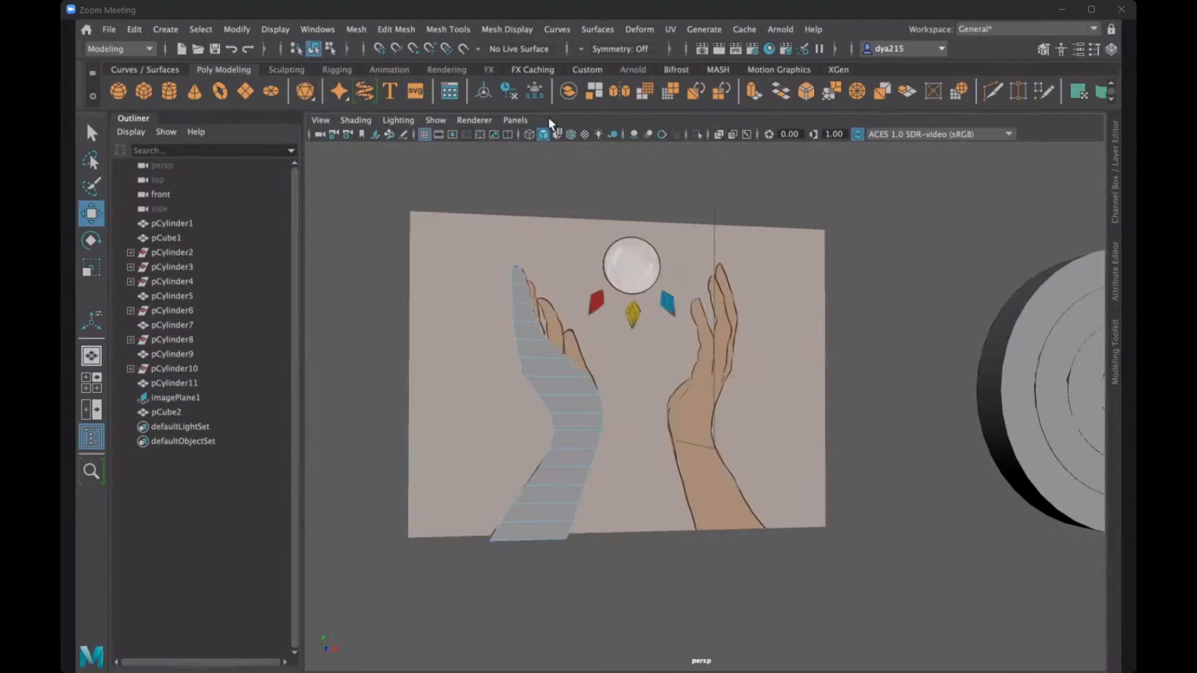
pyautogui.click(458, 27)
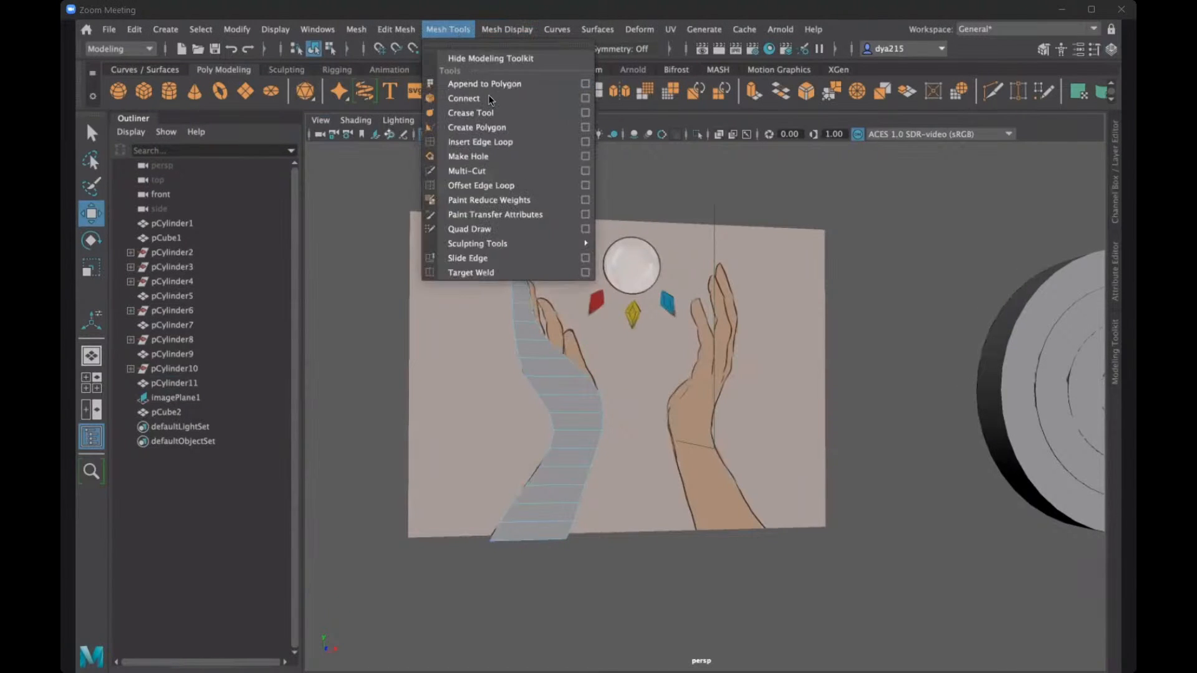
pyautogui.click(494, 143)
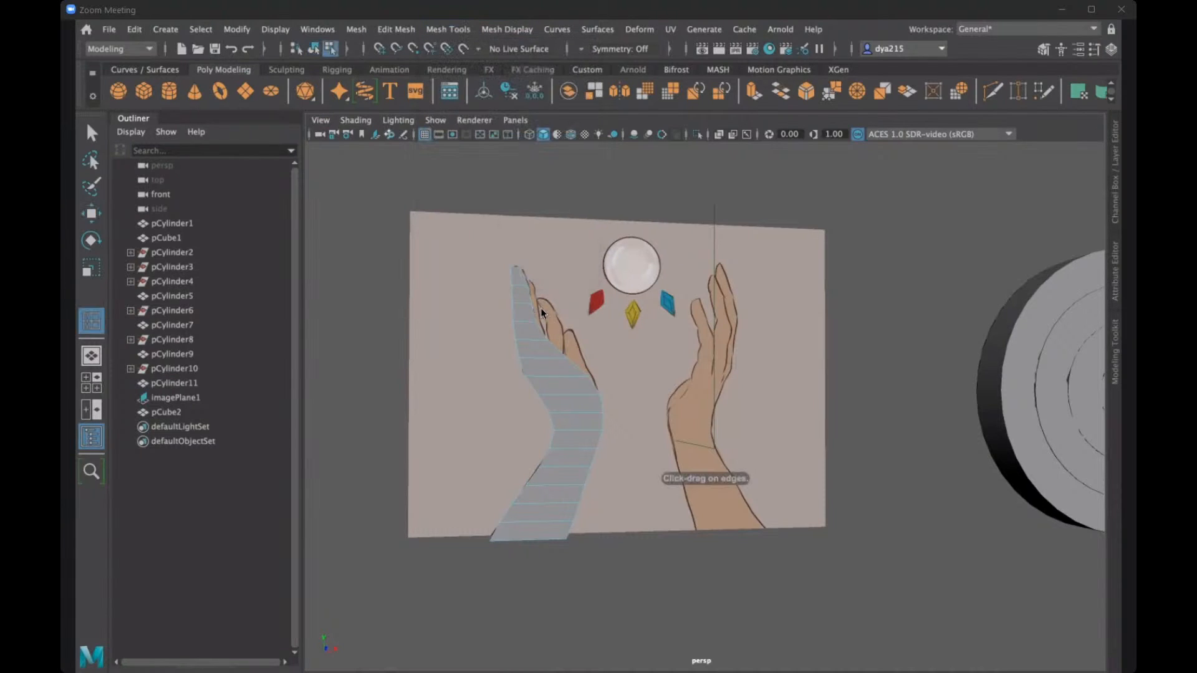
pyautogui.keyDown('alt'); pyautogui.moveTo(568, 327); pyautogui.dragTo(600, 400); pyautogui.keyUp('alt')
pyautogui.click(601, 400)
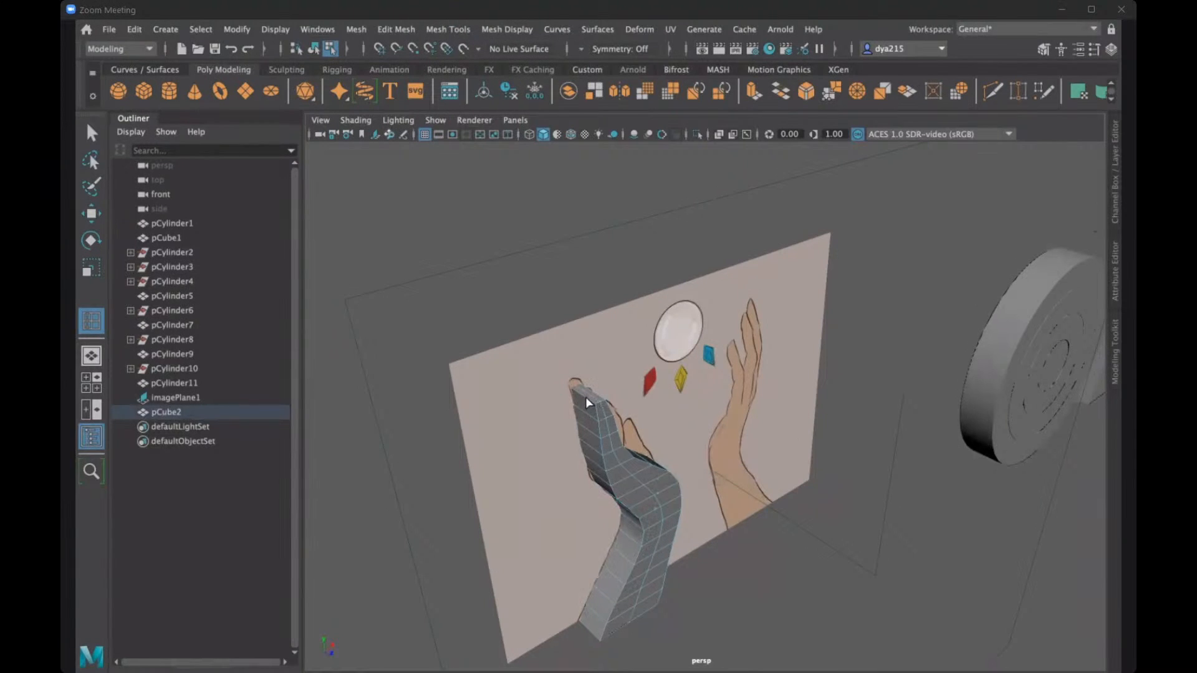
pyautogui.keyDown('alt'); pyautogui.moveTo(587, 396); pyautogui.dragTo(660, 388); pyautogui.keyUp('alt')
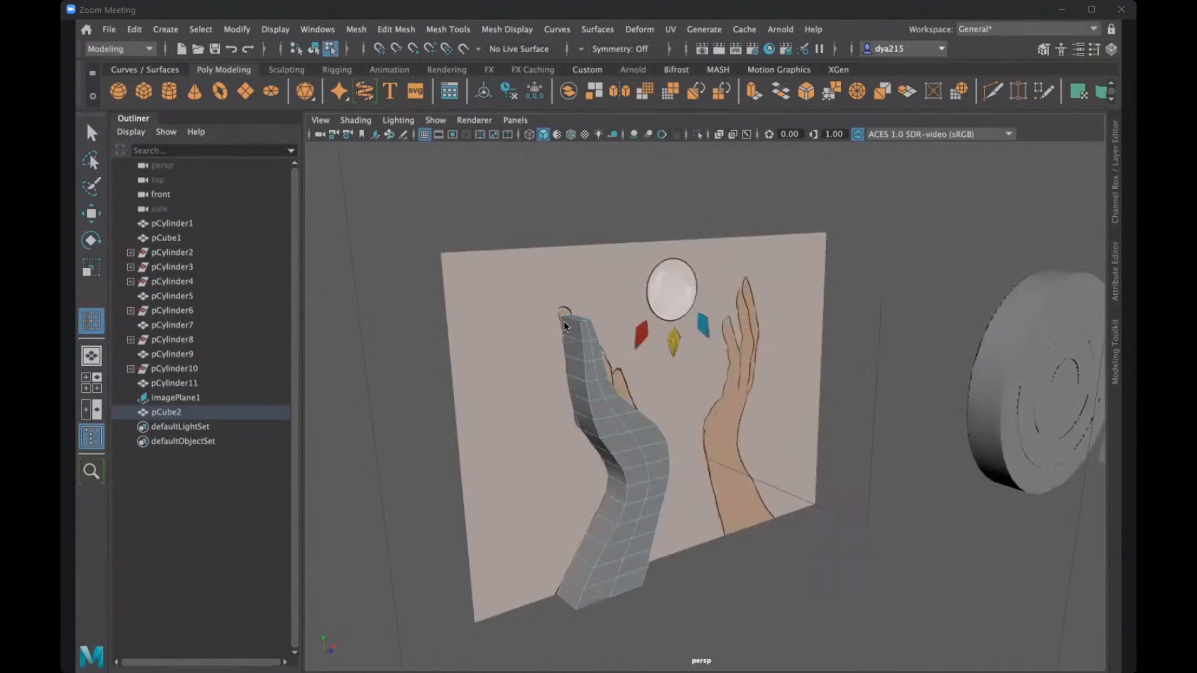
pyautogui.press('g')
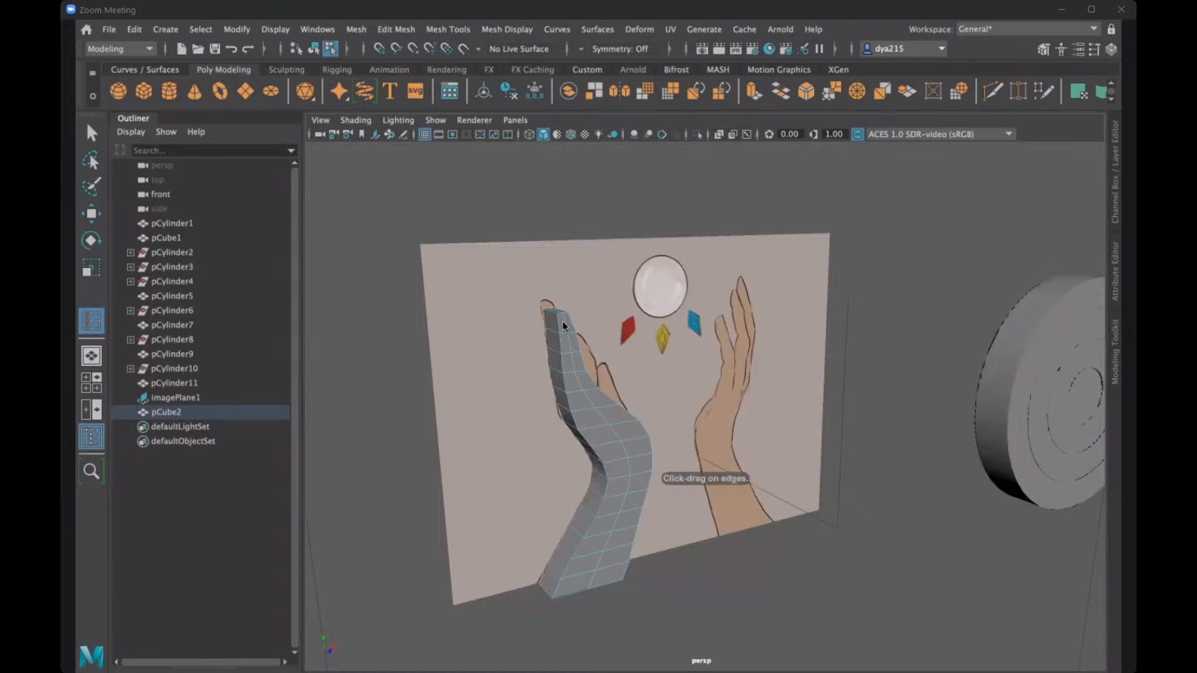
pyautogui.rightClick(563, 323)
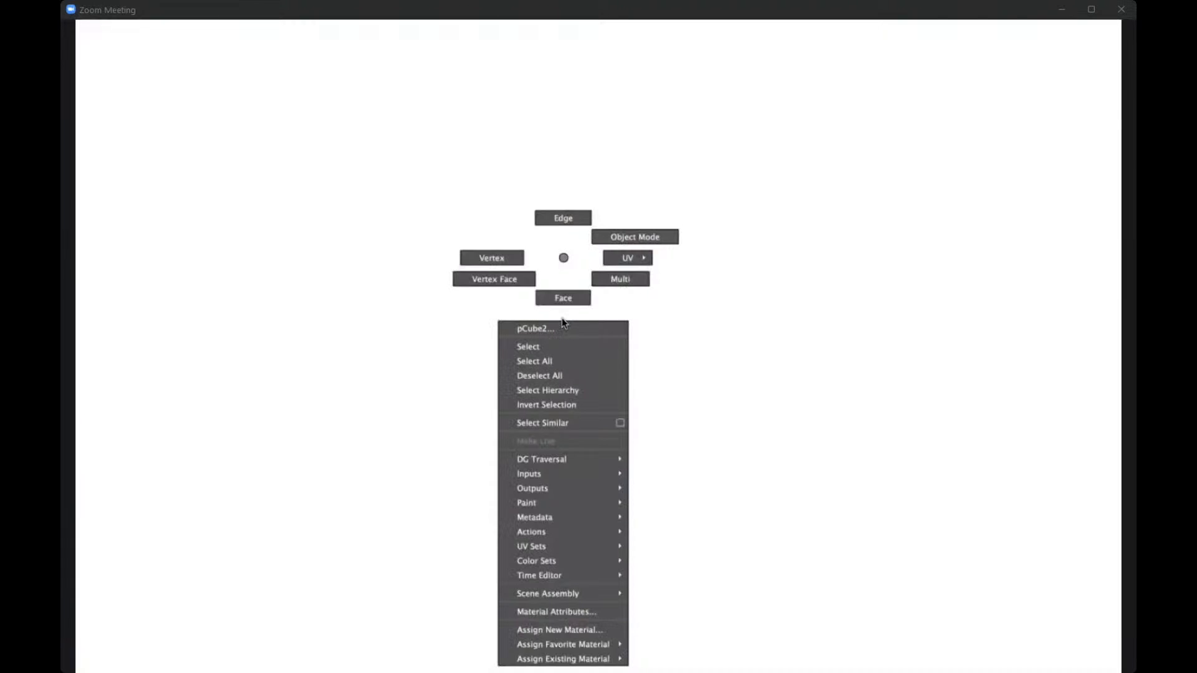
pyautogui.moveTo(562, 322); pyautogui.dragTo(604, 337, button='right')
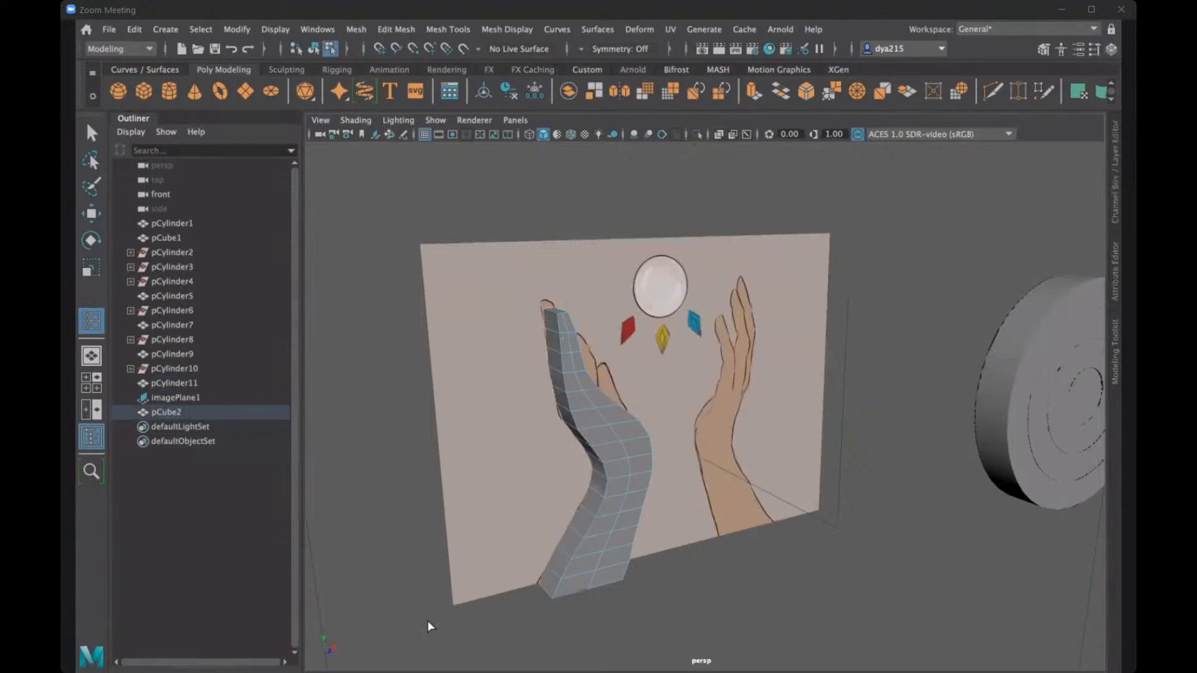
# - In the front view, raise the middle vertex of the hand's top edge to form the rounded fingertip
pyautogui.press('space')
pyautogui.press('q')
pyautogui.press('space')
pyautogui.press('space')
pyautogui.scroll(2, 528, 249)
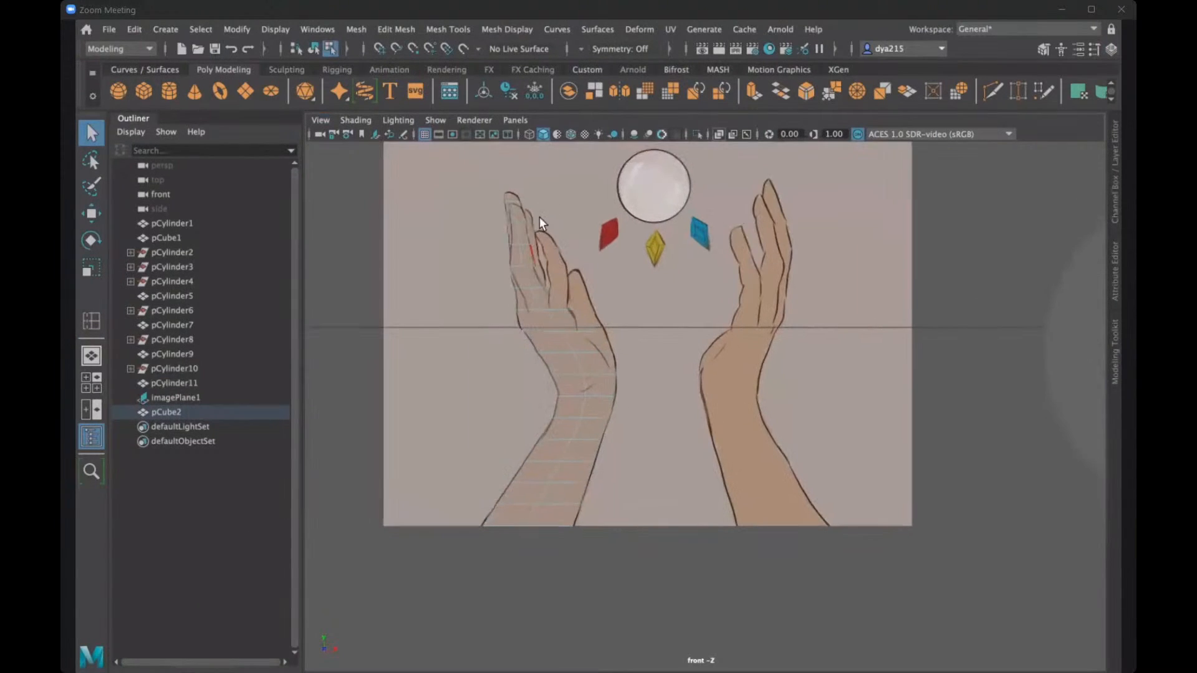
pyautogui.keyDown('alt'); pyautogui.moveTo(508, 184); pyautogui.dragTo(526, 213, button='middle'); pyautogui.keyUp('alt')
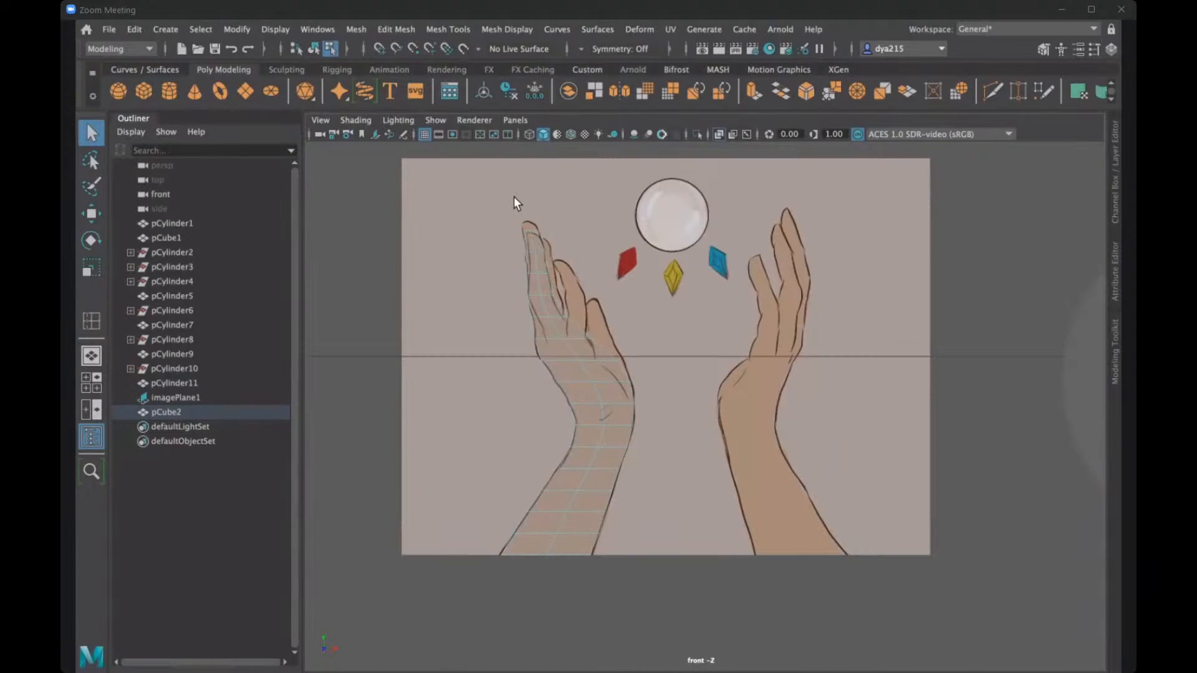
pyautogui.scroll(1, 485, 182)
pyautogui.scroll(1, 478, 181)
pyautogui.moveTo(472, 175); pyautogui.dragTo(428, 172, button='right')
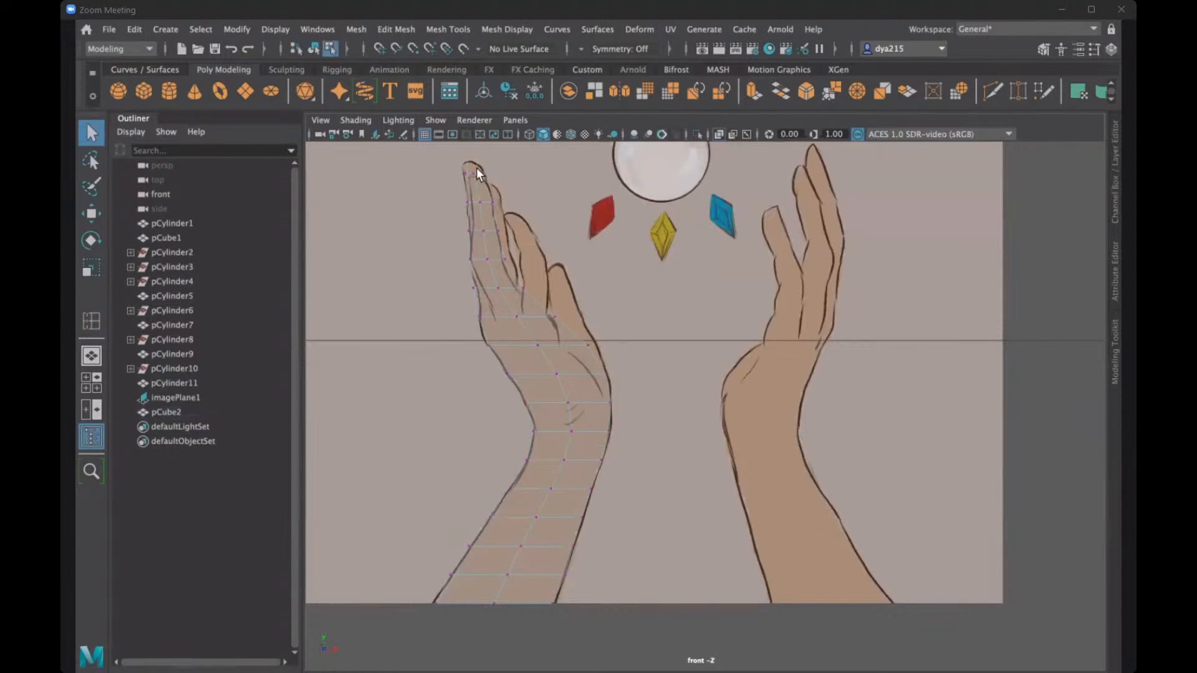
pyautogui.click(473, 169)
pyautogui.press('w')
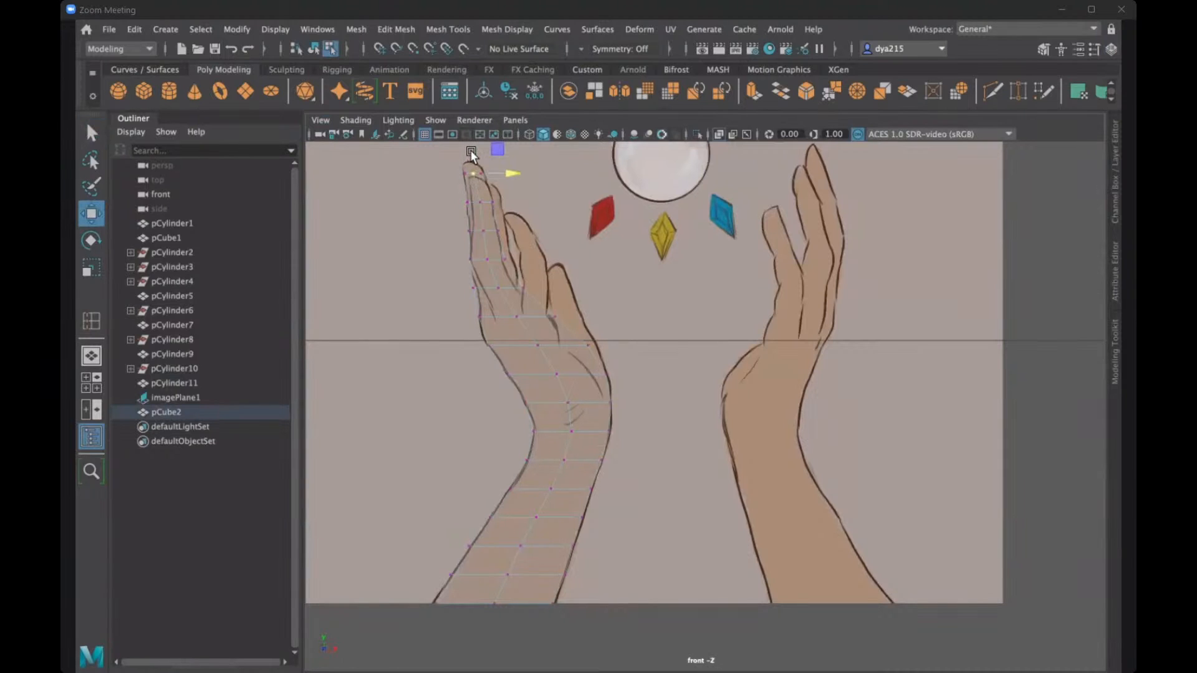
pyautogui.click(469, 144)
# - Examine the hand mesh's fingertip and thickness from several angles in the perspective view
pyautogui.press('space')
pyautogui.press('space')
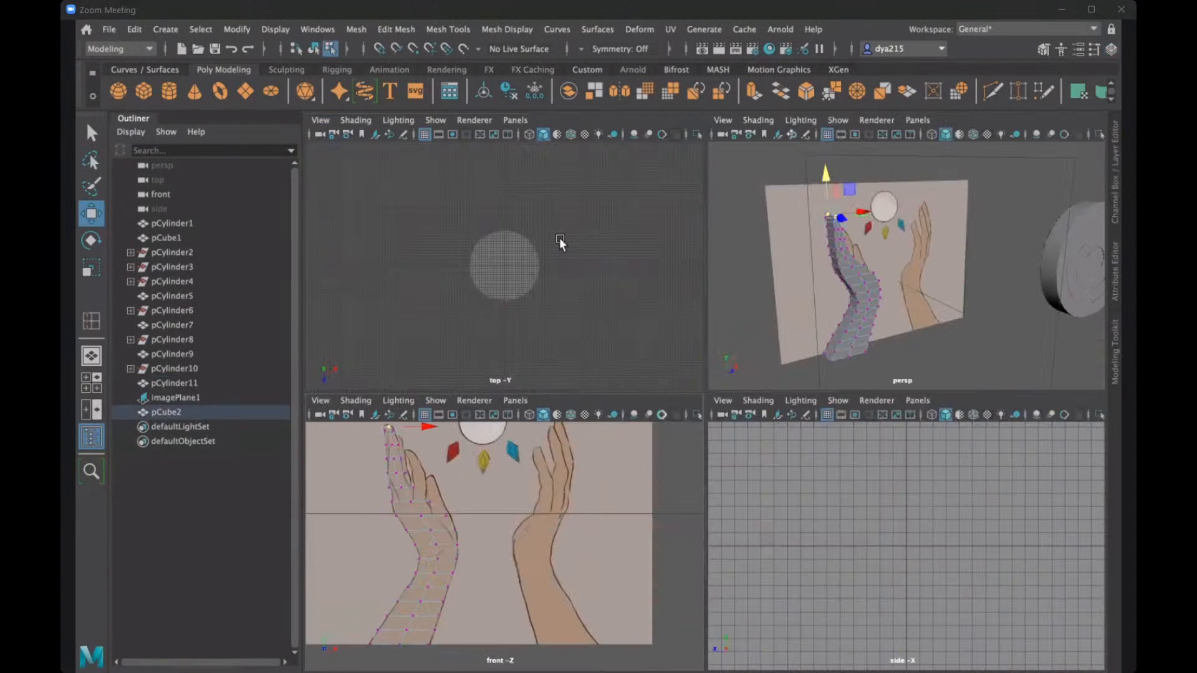
pyautogui.press('space')
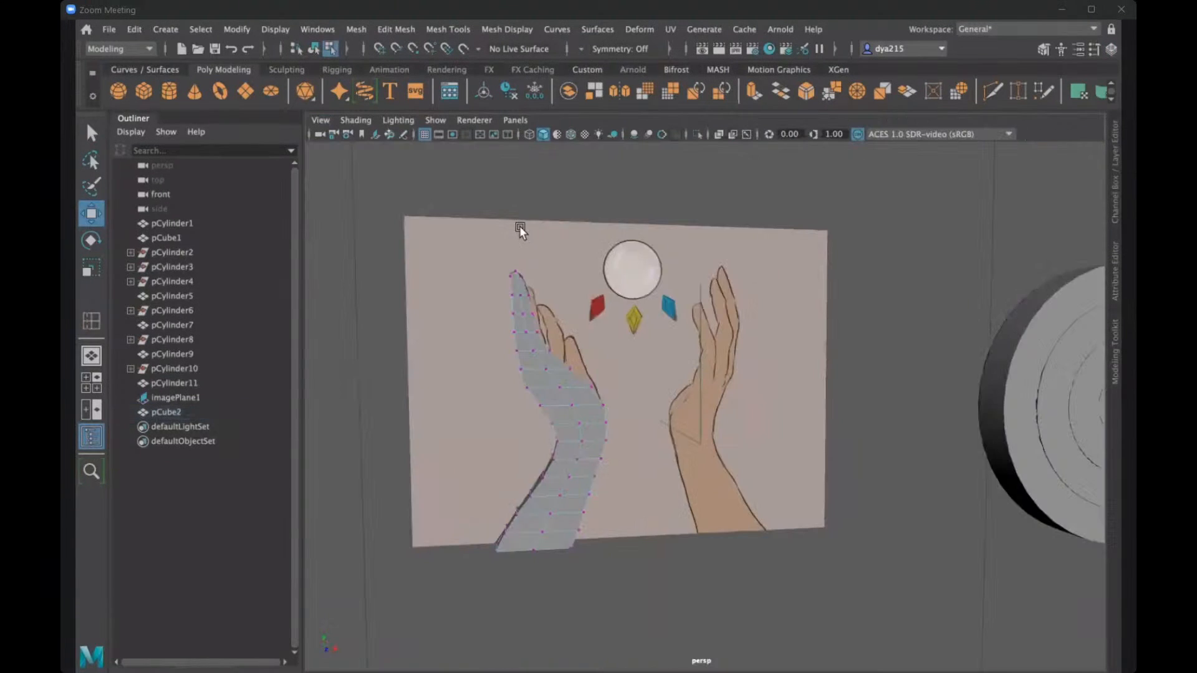
pyautogui.scroll(5, 510, 260)
pyautogui.scroll(-5, 517, 276)
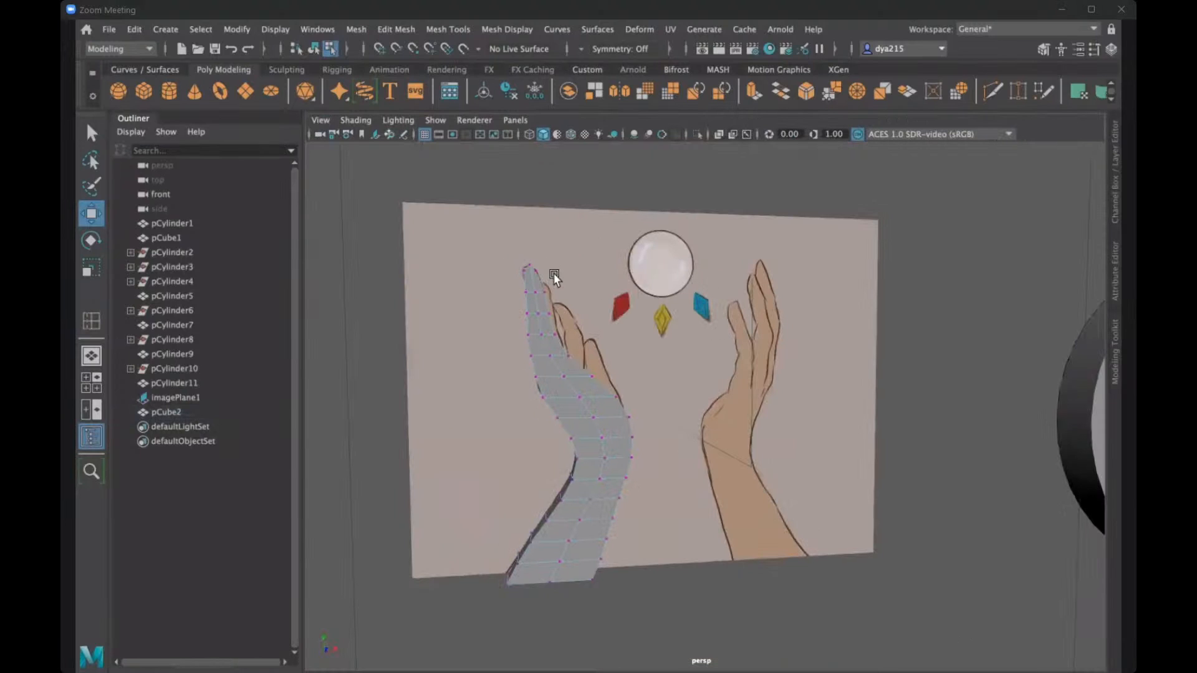
pyautogui.keyDown('alt'); pyautogui.moveTo(596, 309); pyautogui.dragTo(619, 307); pyautogui.keyUp('alt')
pyautogui.keyDown('alt'); pyautogui.moveTo(631, 350); pyautogui.dragTo(596, 277); pyautogui.keyUp('alt')
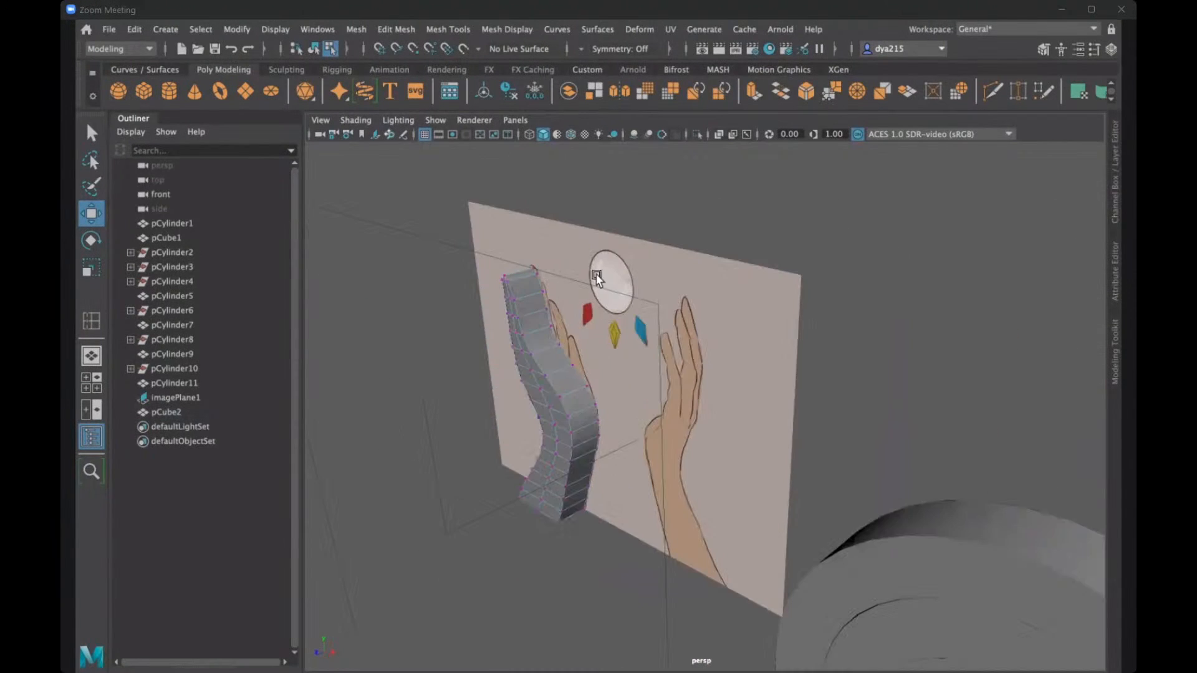
pyautogui.keyDown('alt'); pyautogui.moveTo(638, 20); pyautogui.dragTo(549, 39); pyautogui.keyUp('alt')
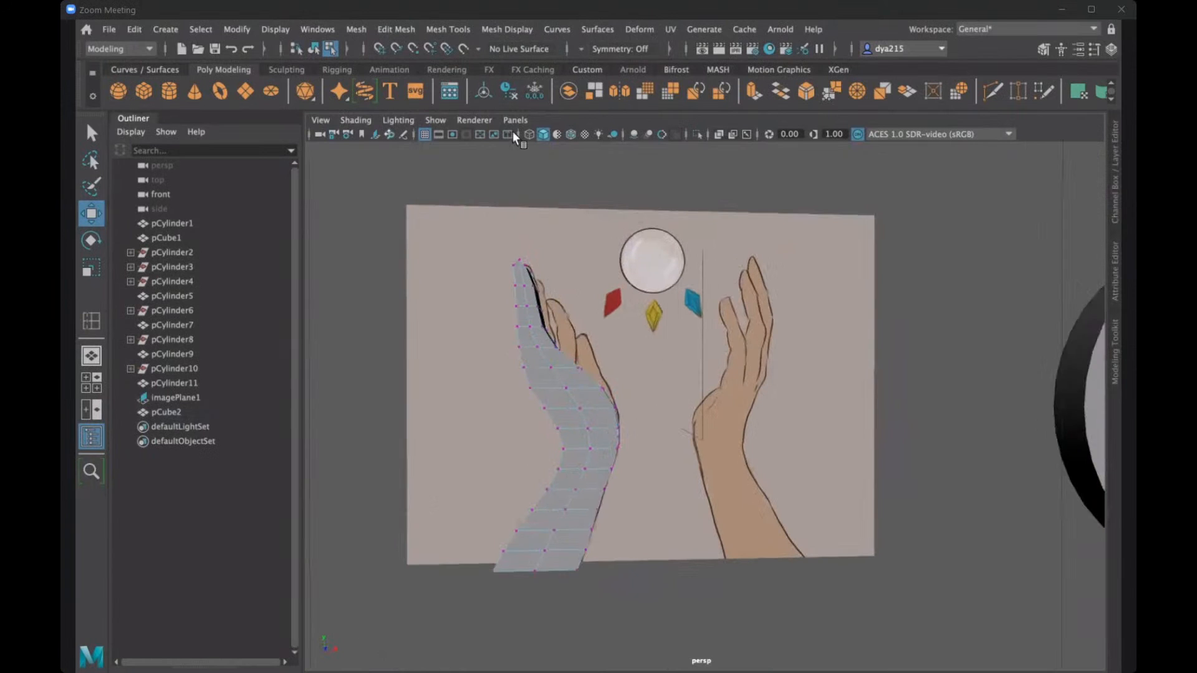
pyautogui.scroll(2, 453, 228)
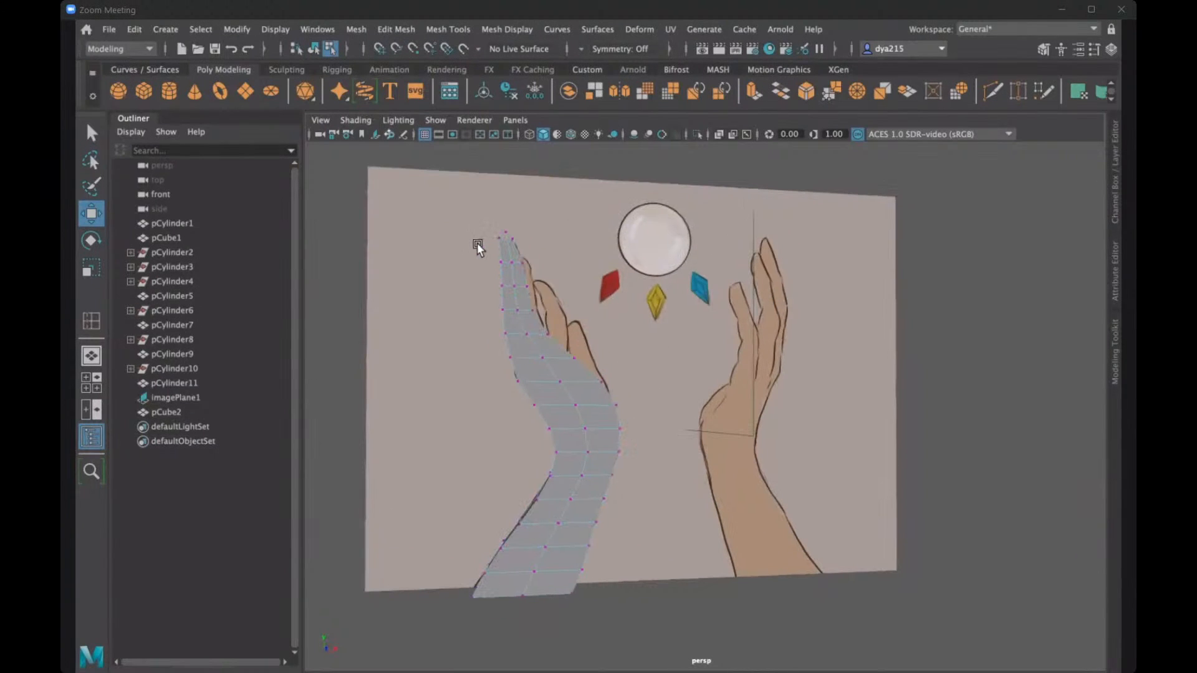
pyautogui.keyDown('alt'); pyautogui.moveTo(471, 252); pyautogui.dragTo(622, 261); pyautogui.keyUp('alt')
# - Return the hand mesh to object mode and move it along Z, in front of the reference image plane
pyautogui.moveTo(623, 261); pyautogui.dragTo(611, 299, button='right')
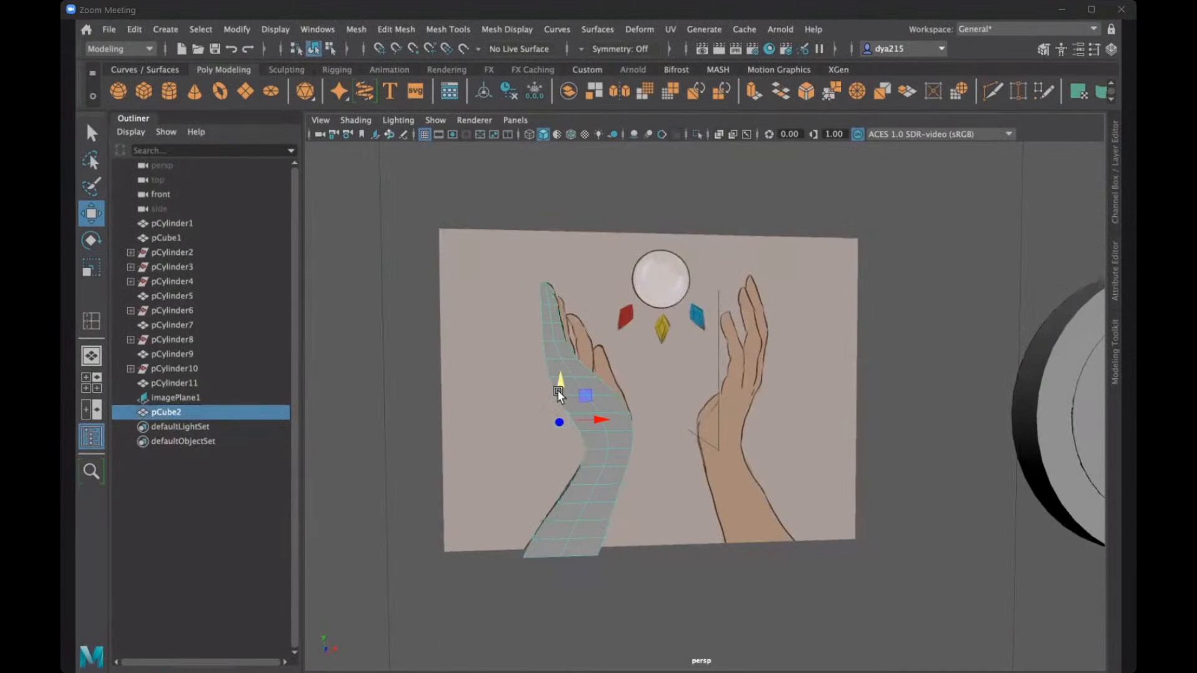
pyautogui.keyDown('alt'); pyautogui.moveTo(657, 404); pyautogui.dragTo(844, 478); pyautogui.keyUp('alt')
pyautogui.press('r')
pyautogui.press('w')
pyautogui.hotkey('ctrl', 'z')
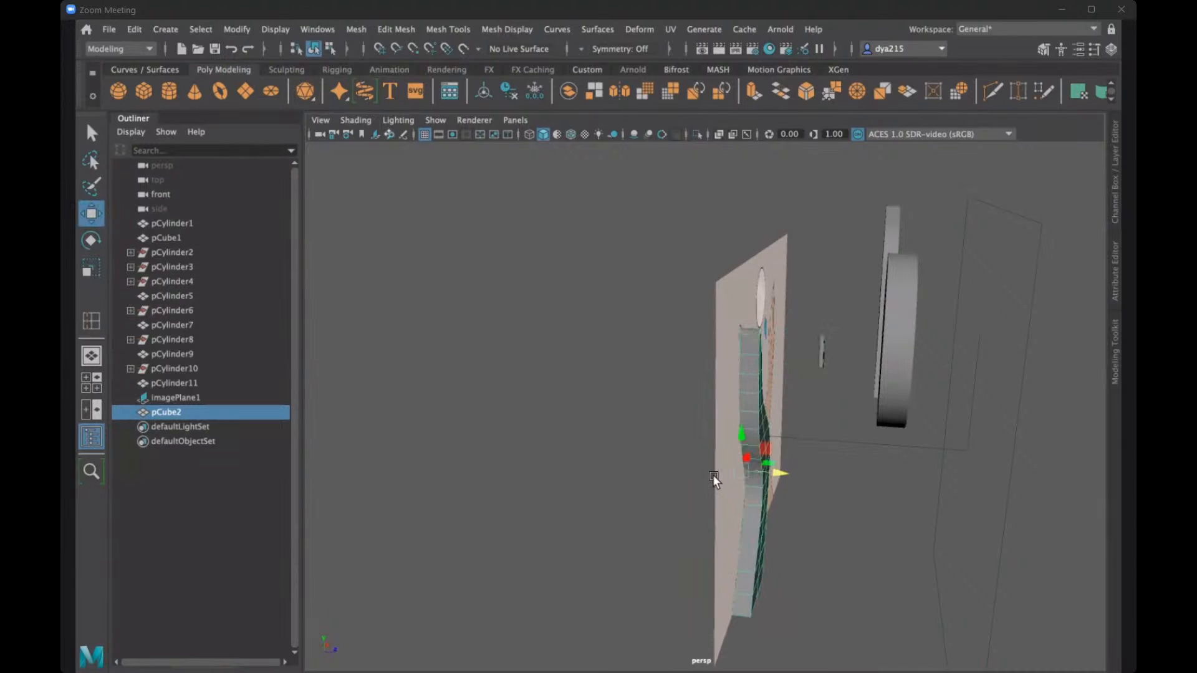
pyautogui.keyDown('alt'); pyautogui.moveTo(680, 473); pyautogui.dragTo(878, 459); pyautogui.keyUp('alt')
pyautogui.moveTo(766, 476)
pyautogui.keyDown('alt'); pyautogui.mouseDown()
pyautogui.moveTo(861, 482)
pyautogui.moveTo(772, 297)
pyautogui.moveTo(780, 469)
pyautogui.mouseUp(); pyautogui.keyUp('alt')
# - Scale the hand mesh's thickness along Z, check it against the reference, and leave it selected
pyautogui.press('r')
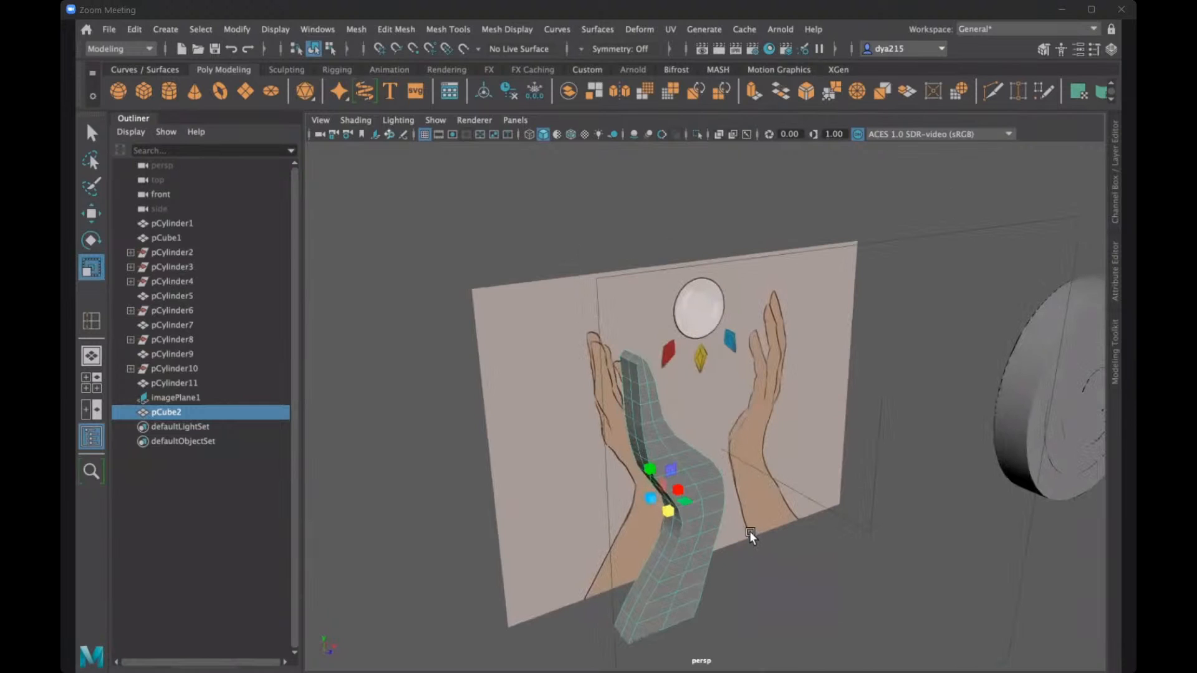
pyautogui.keyDown('alt'); pyautogui.moveTo(749, 532); pyautogui.dragTo(746, 529); pyautogui.keyUp('alt')
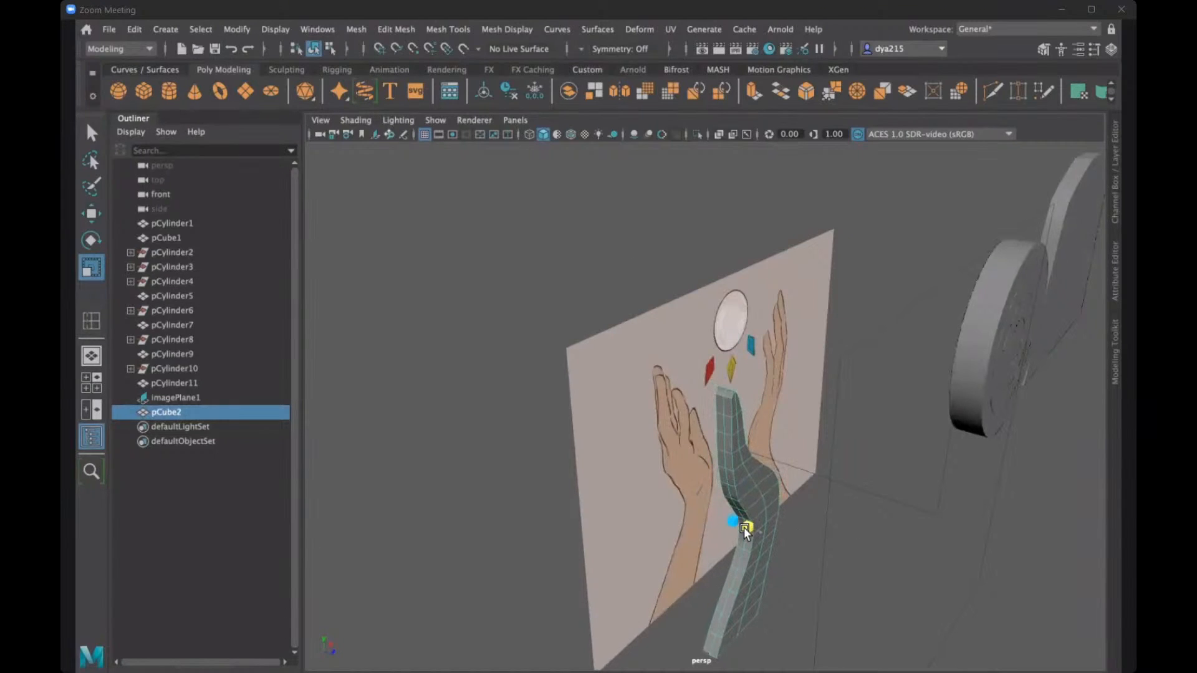
pyautogui.click(888, 439)
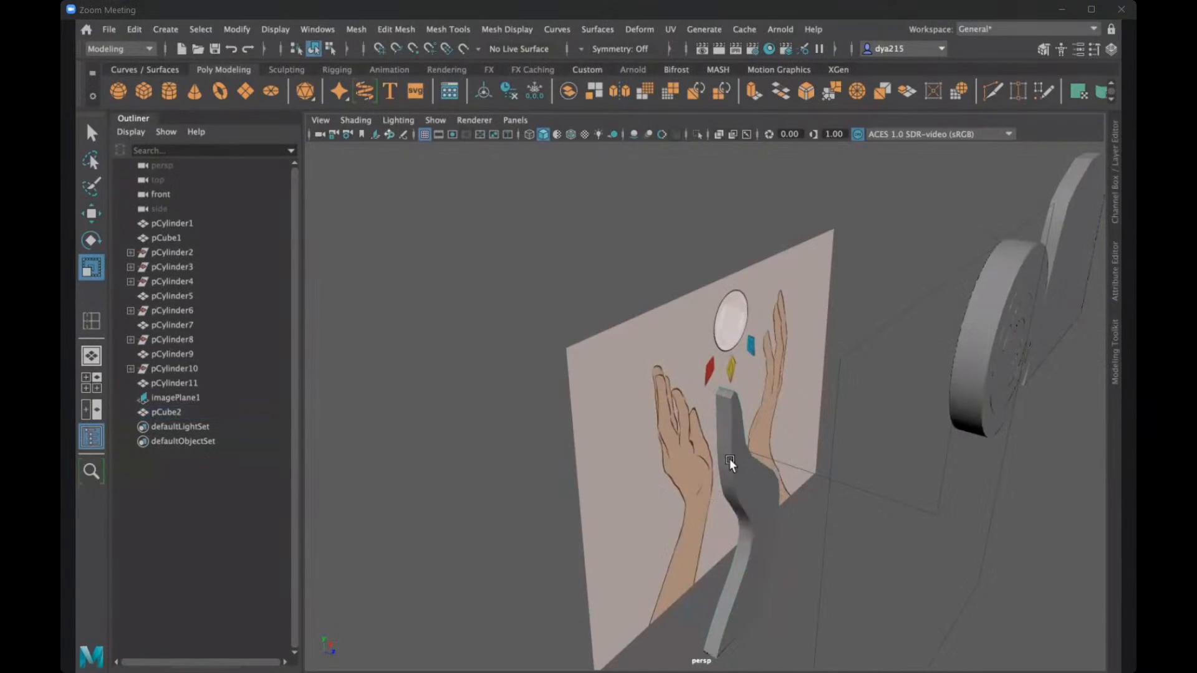
pyautogui.keyDown('alt'); pyautogui.moveTo(694, 443); pyautogui.dragTo(890, 422); pyautogui.keyUp('alt')
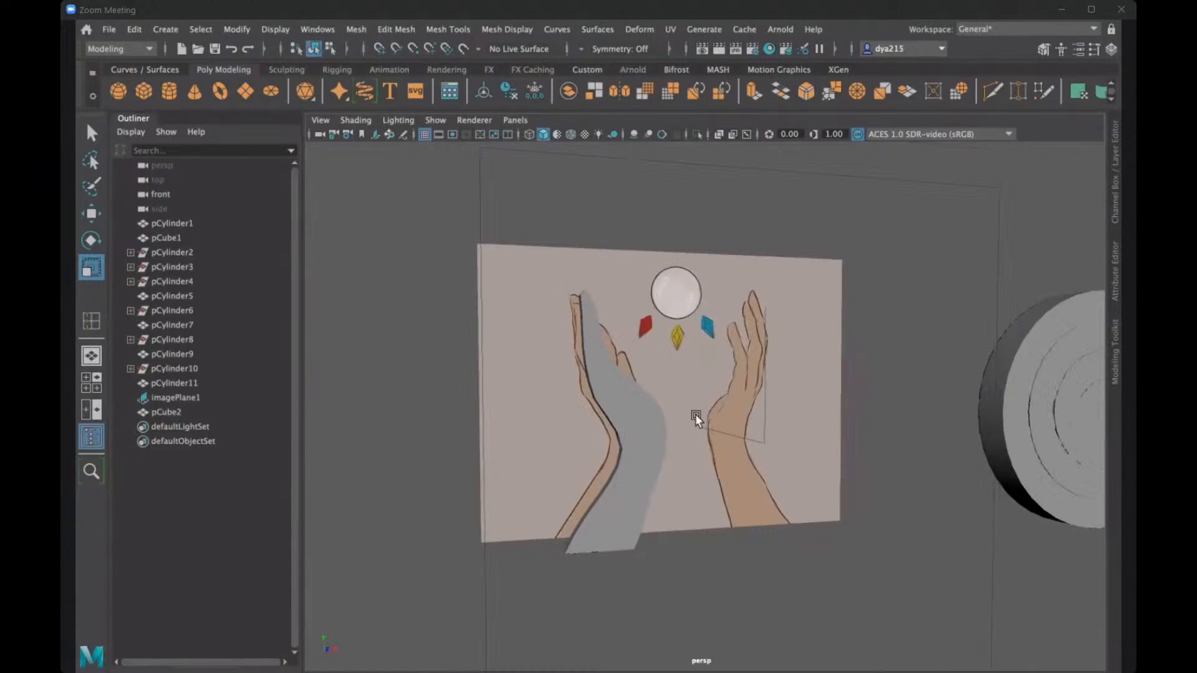
pyautogui.keyDown('alt'); pyautogui.moveTo(694, 414); pyautogui.dragTo(616, 395); pyautogui.keyUp('alt')
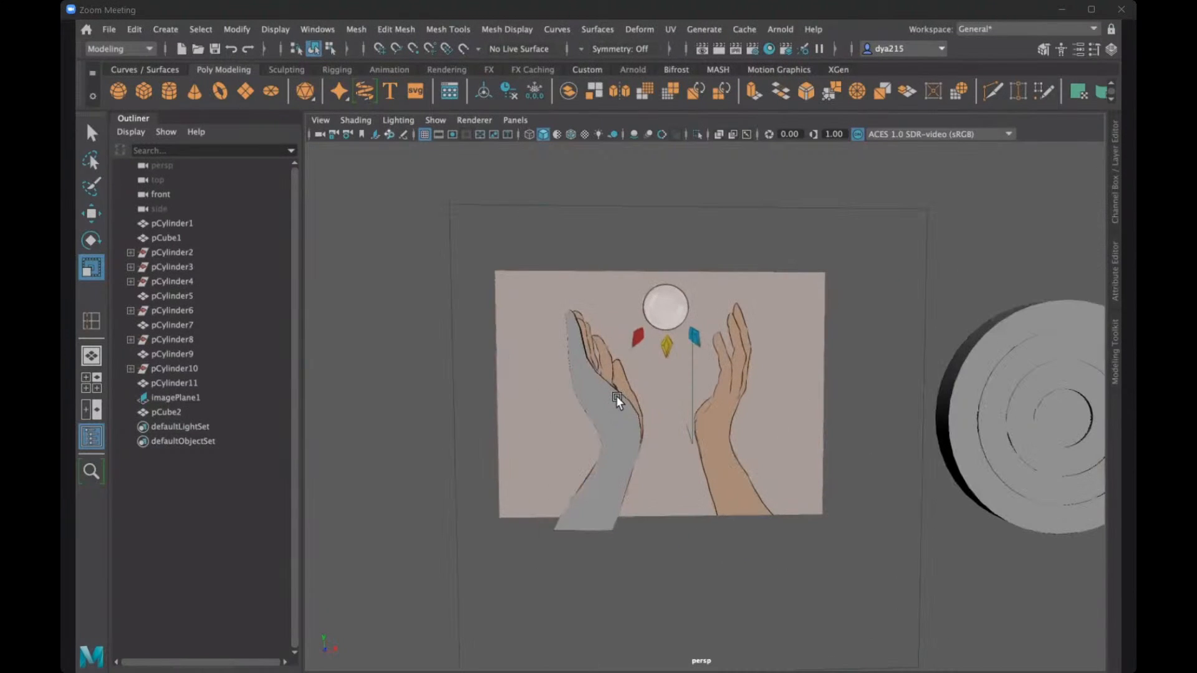
pyautogui.click(607, 401)
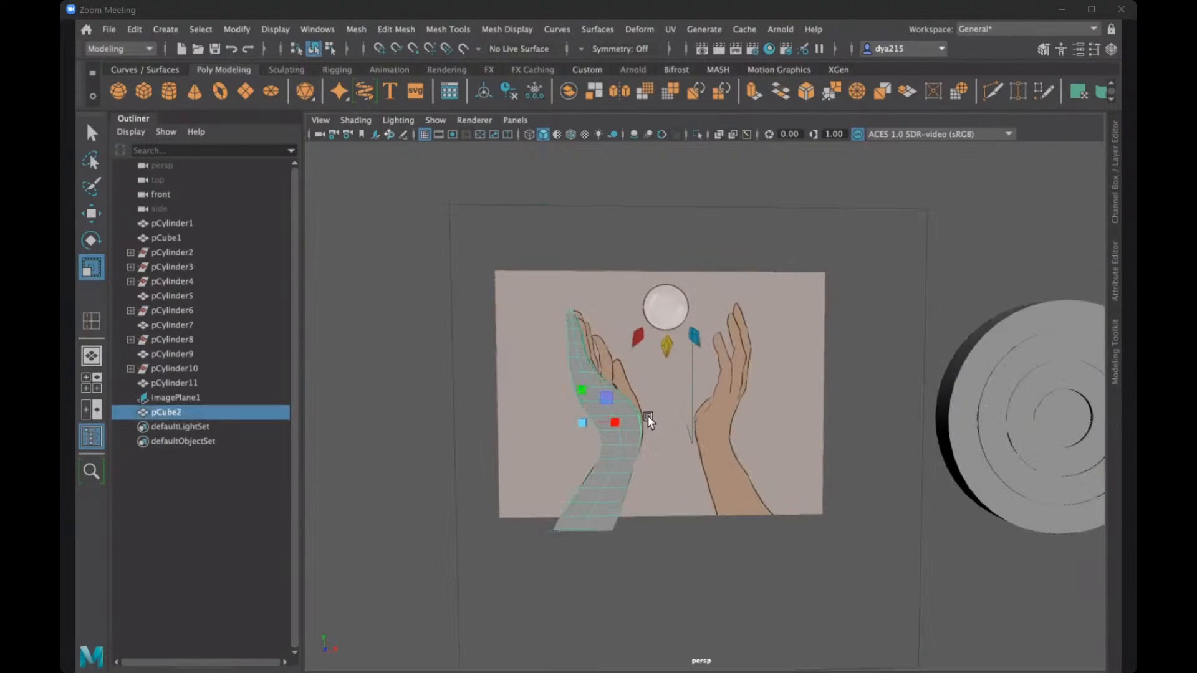
pyautogui.press('q')
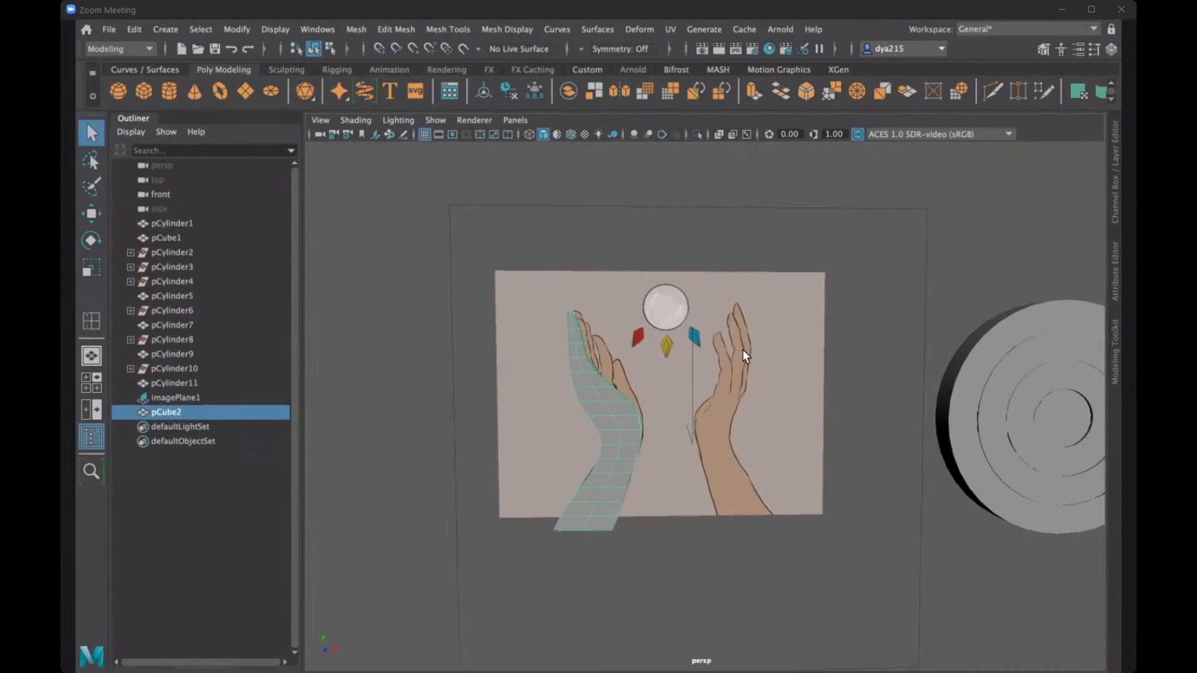
# - Duplicate the left hand mesh and move the copy along X to about -4082, toward the reference's right hand
pyautogui.hotkey('ctrl', 'd')
pyautogui.press('w')
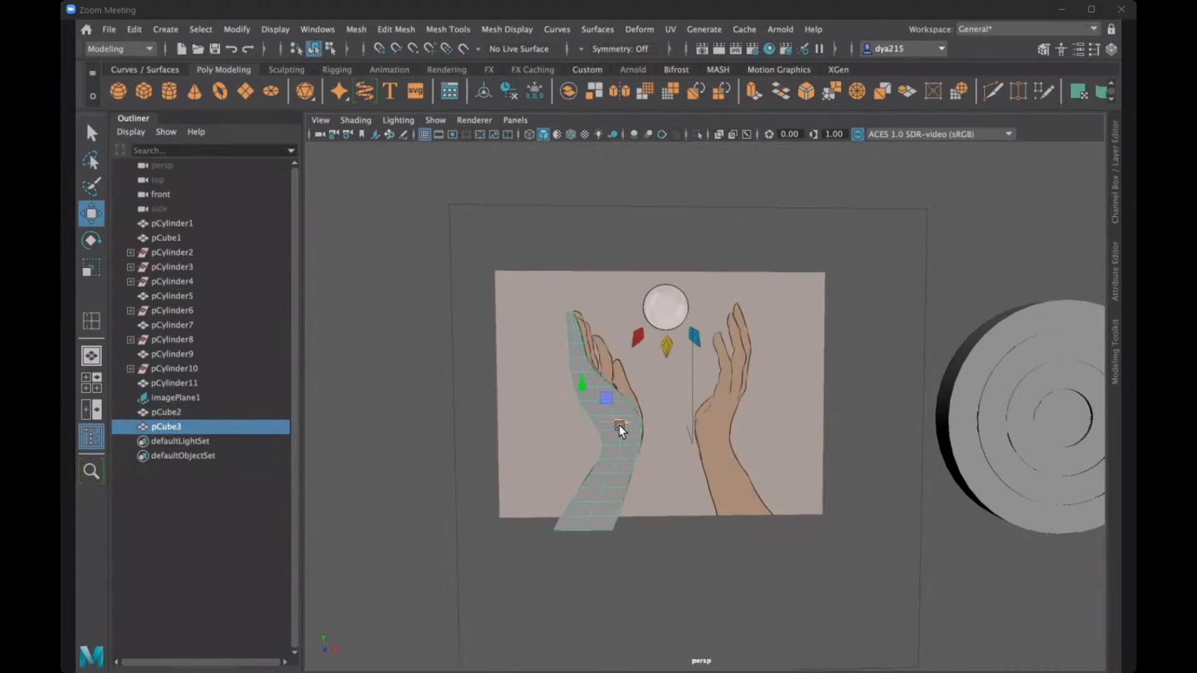
pyautogui.moveTo(619, 422); pyautogui.dragTo(736, 430)
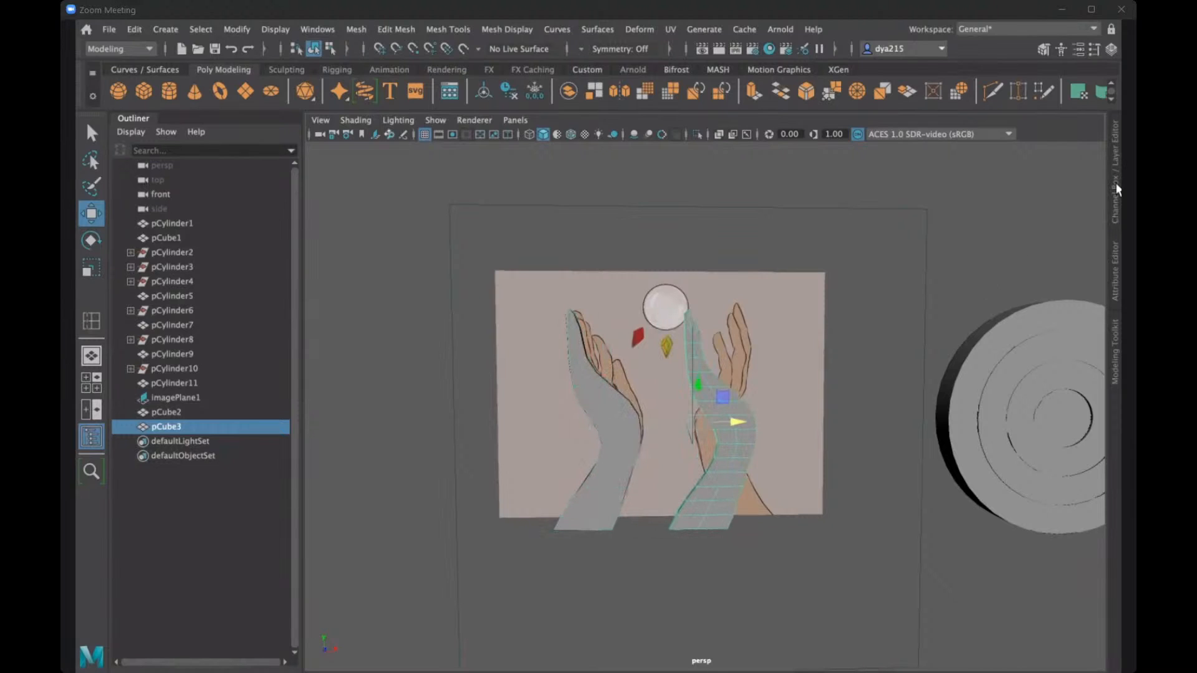
# - Rotate the copied hand mesh around Y to exactly 180 so that it mirrors the left hand
pyautogui.hotkey('ctrl', 'a')
pyautogui.press('e')
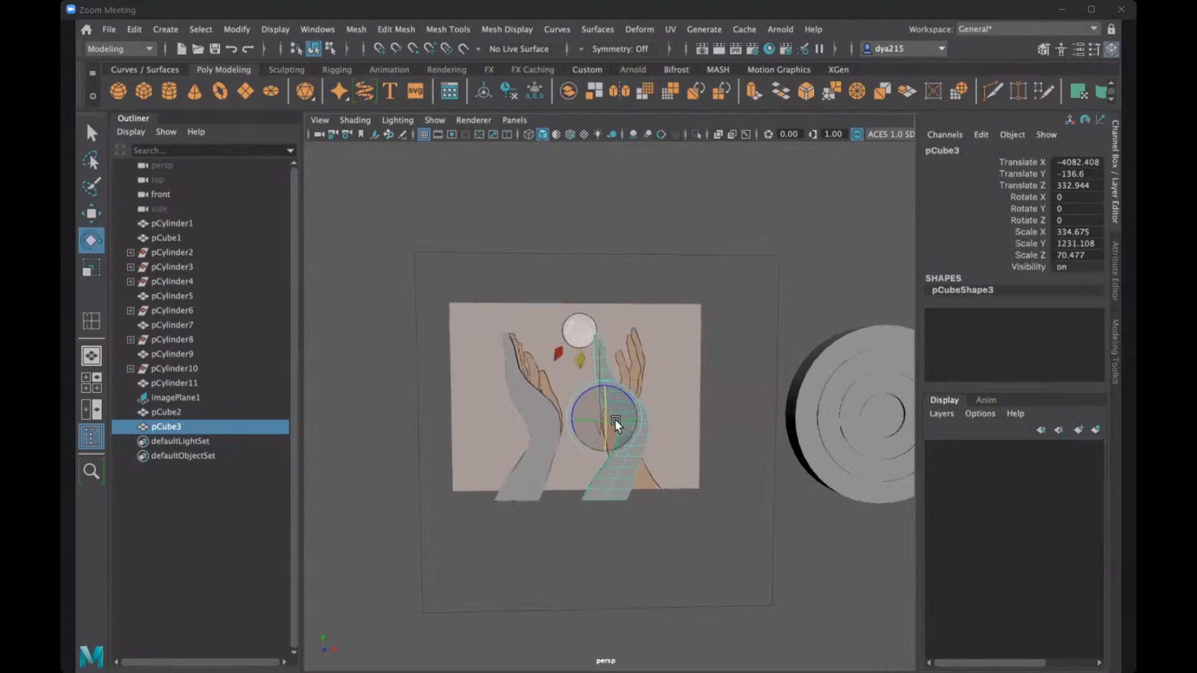
pyautogui.moveTo(655, 412)
pyautogui.mouseDown()
pyautogui.moveTo(697, 412)
pyautogui.moveTo(619, 417)
pyautogui.moveTo(674, 413)
pyautogui.mouseUp()
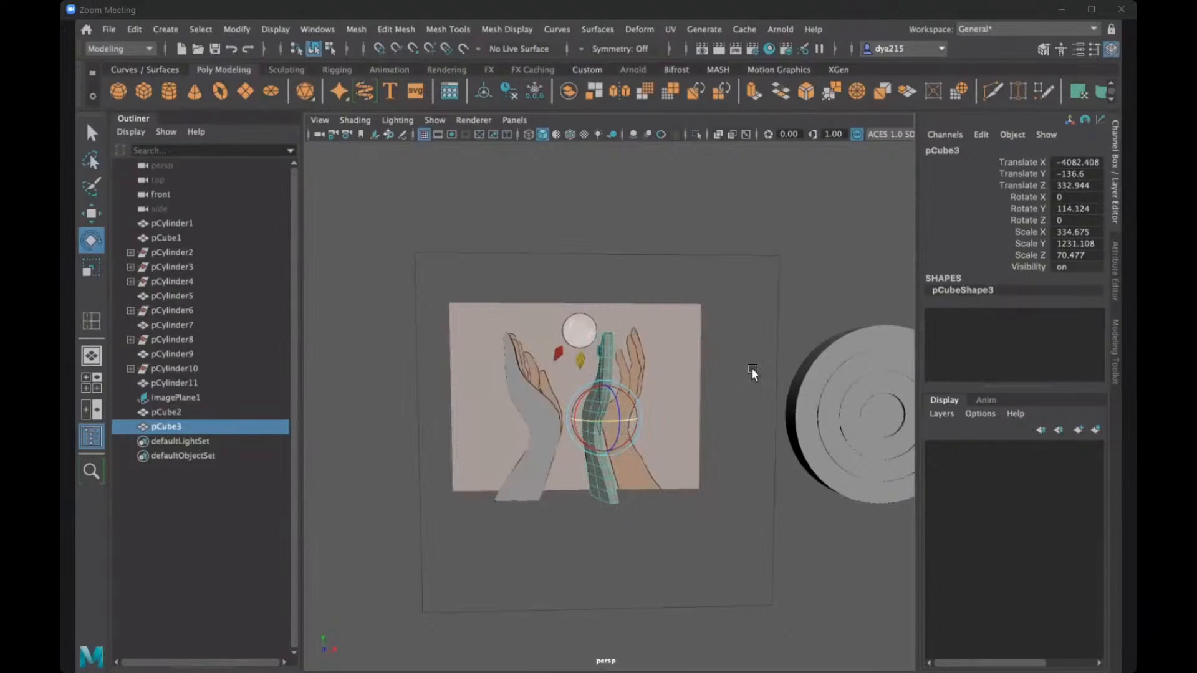
pyautogui.doubleClick(1069, 208)
pyautogui.write('180')
pyautogui.press('Return')
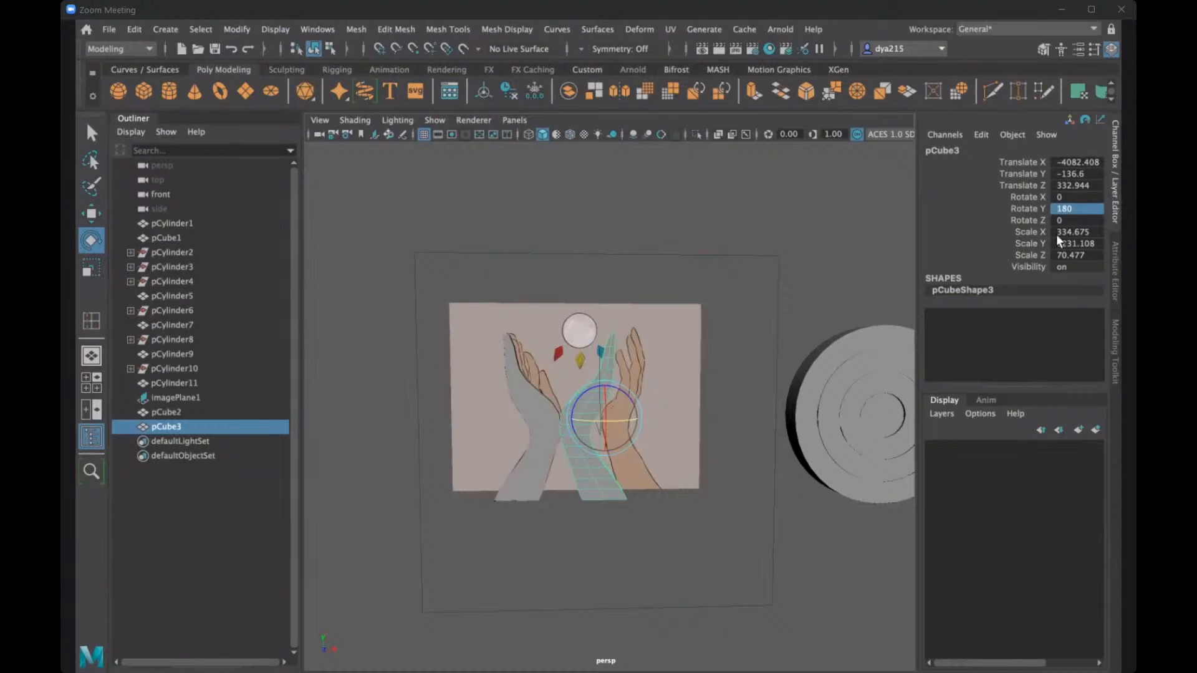
# - Move the rotated hand copy along X onto the reference's right hand and check its alignment in the perspective view
pyautogui.press('w')
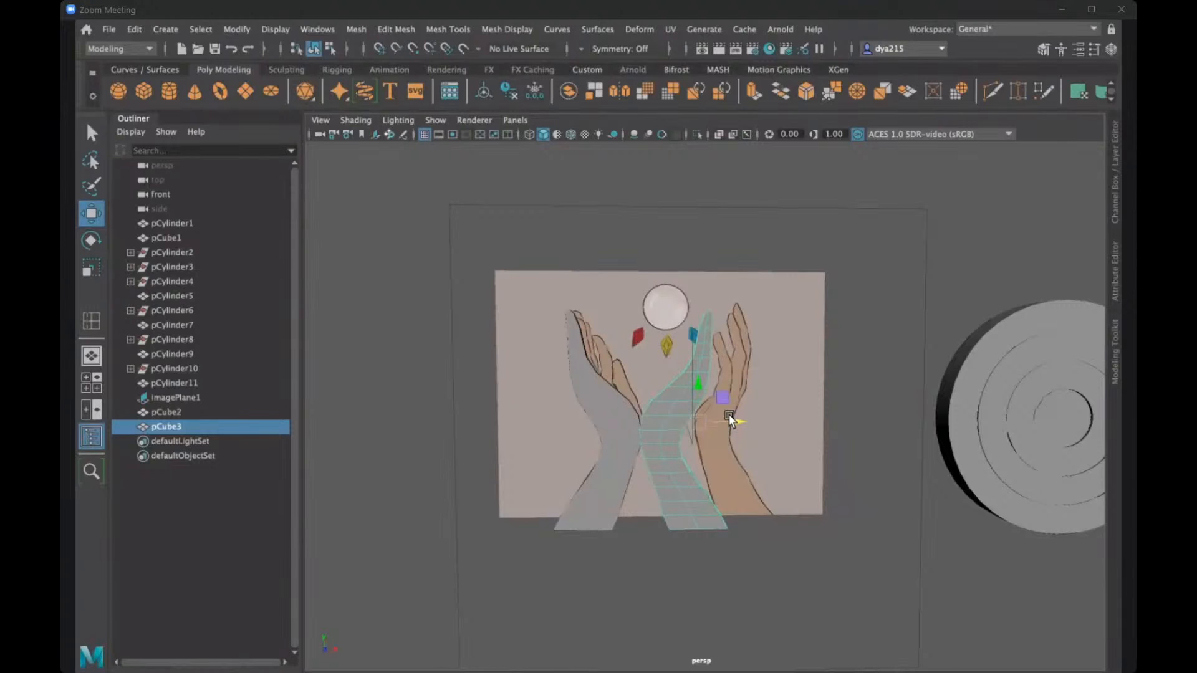
pyautogui.moveTo(736, 417); pyautogui.dragTo(763, 411)
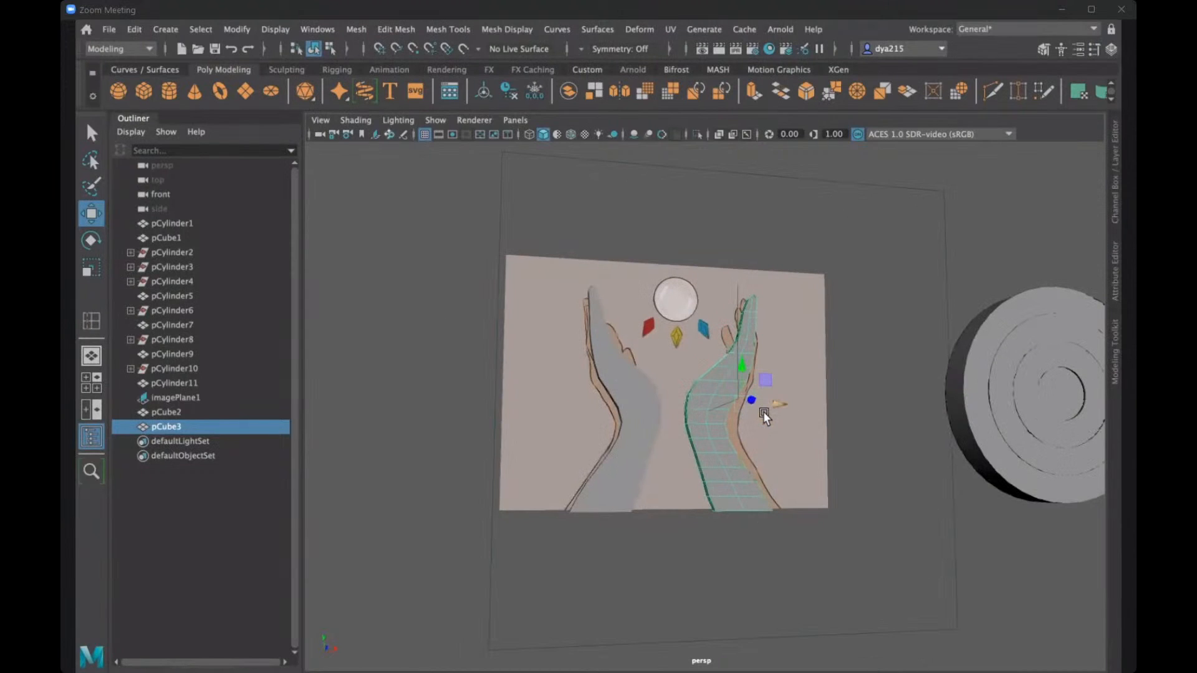
pyautogui.keyDown('alt'); pyautogui.moveTo(765, 412); pyautogui.dragTo(767, 412); pyautogui.keyUp('alt')
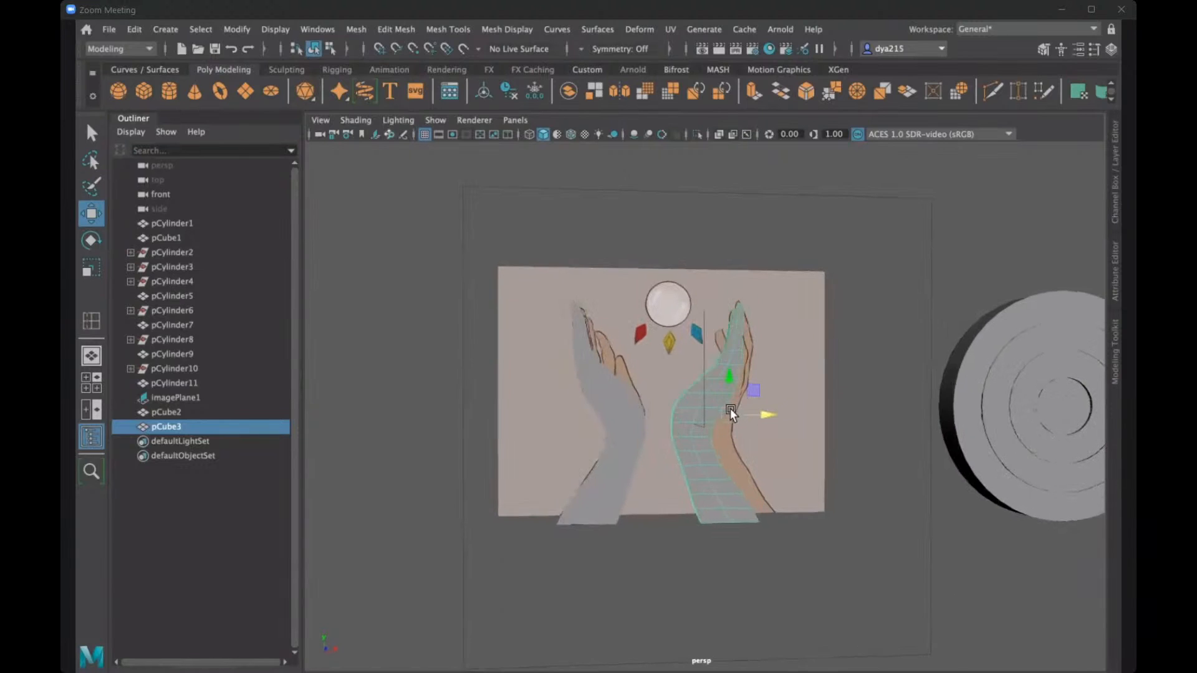
pyautogui.keyDown('alt'); pyautogui.moveTo(730, 409); pyautogui.dragTo(763, 407); pyautogui.keyUp('alt')
pyautogui.click(764, 408)
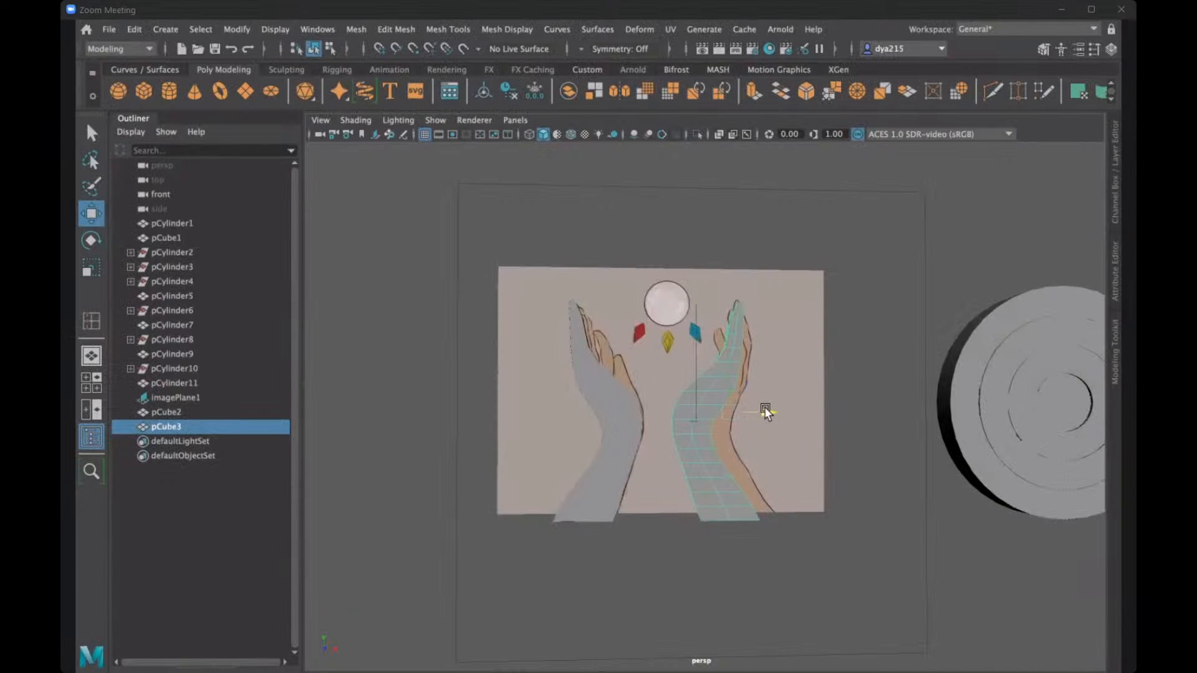
pyautogui.keyDown('alt'); pyautogui.moveTo(765, 406); pyautogui.dragTo(723, 400); pyautogui.keyUp('alt')
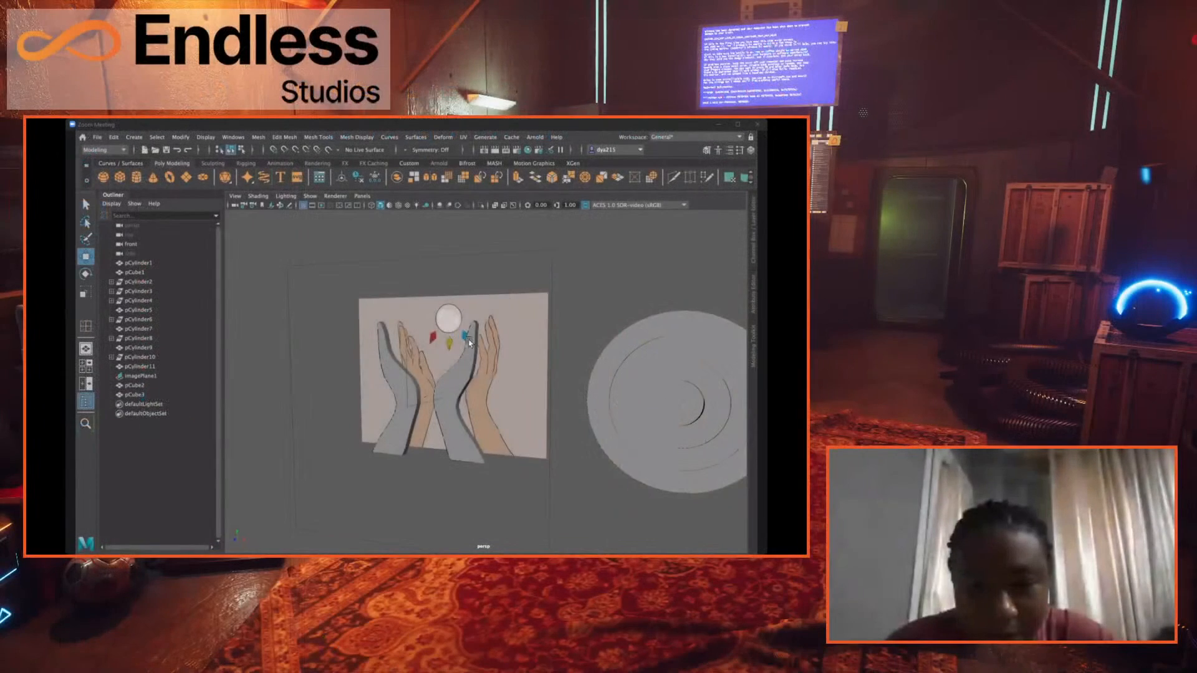
pyautogui.keyDown('alt'); pyautogui.moveTo(521, 339); pyautogui.dragTo(481, 337); pyautogui.keyUp('alt')
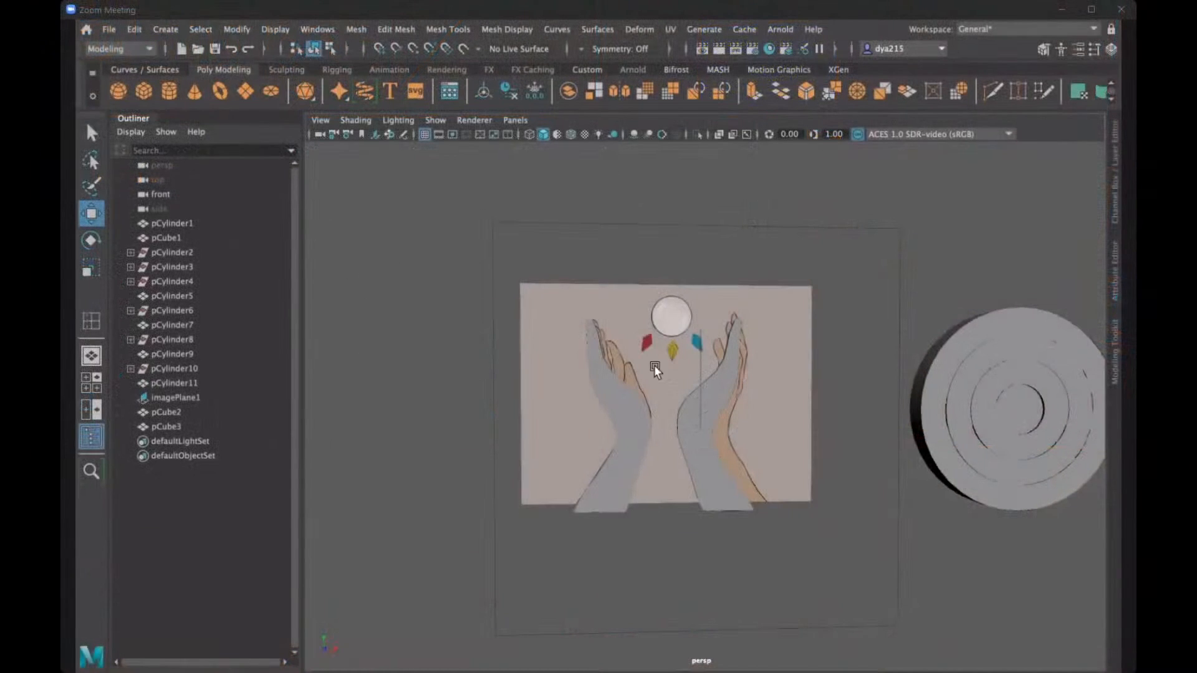
pyautogui.keyDown('alt'); pyautogui.moveTo(615, 338); pyautogui.dragTo(618, 332); pyautogui.keyUp('alt')
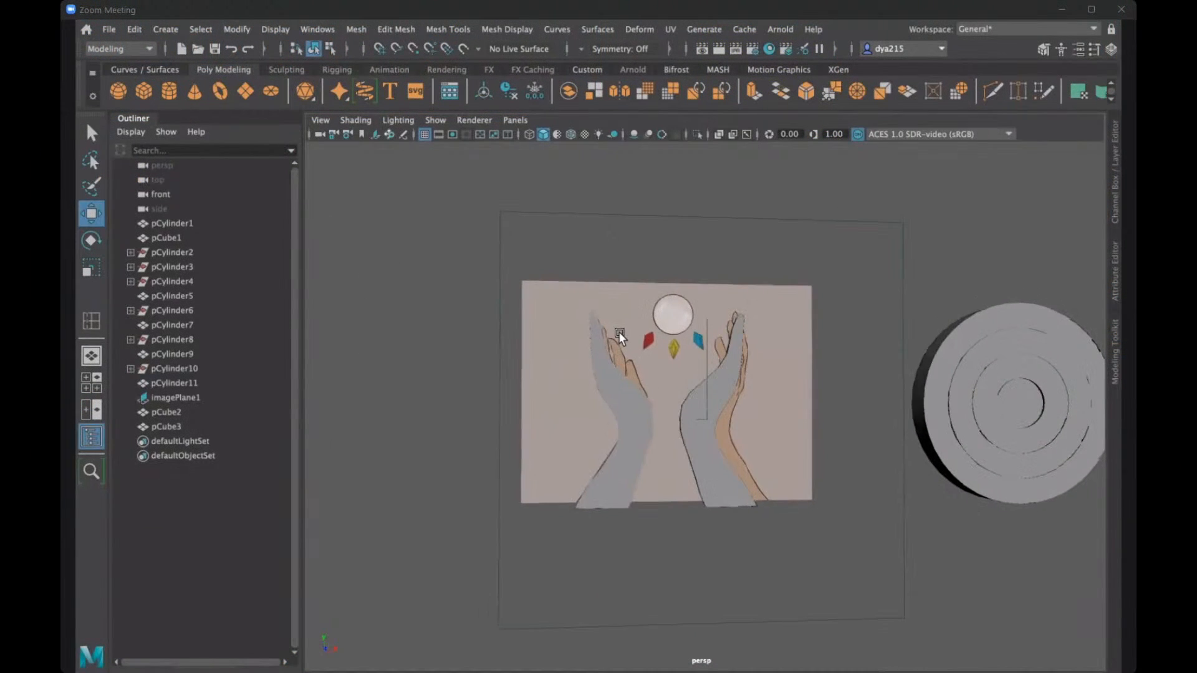
# - Create a polygon cylinder, move it along X to about -3080 beside the reference image, and scale it uniformly to about 392
pyautogui.click(160, 95)
pyautogui.scroll(-4, 854, 420)
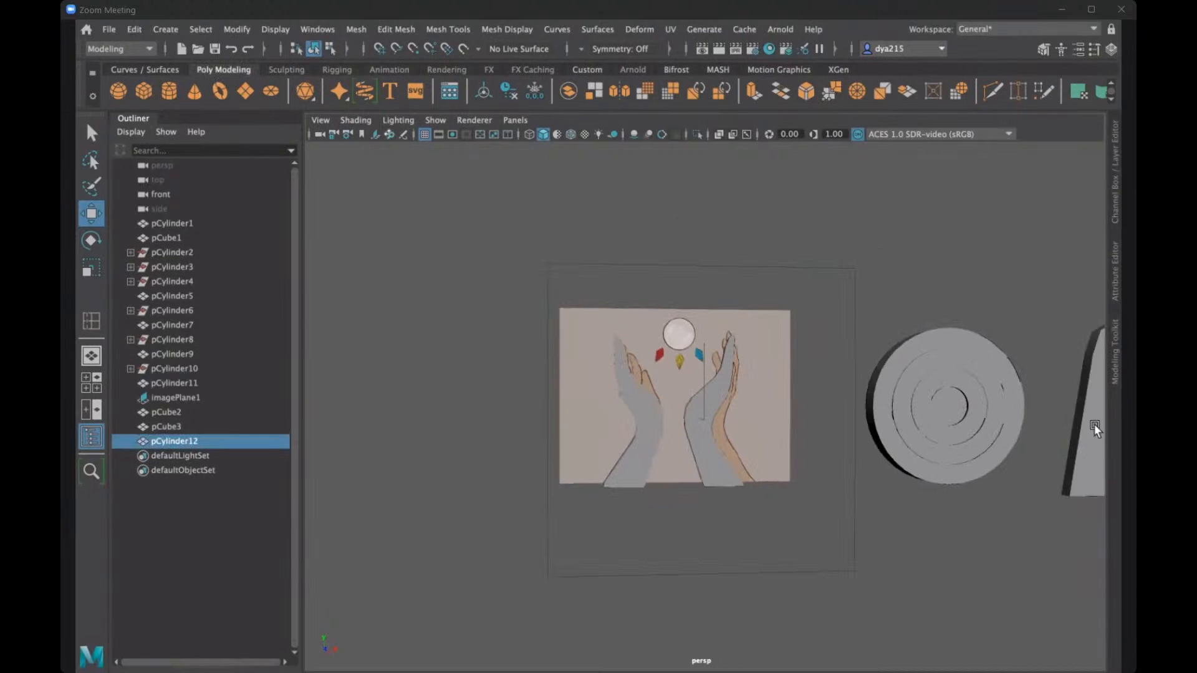
pyautogui.moveTo(1098, 394); pyautogui.dragTo(826, 402)
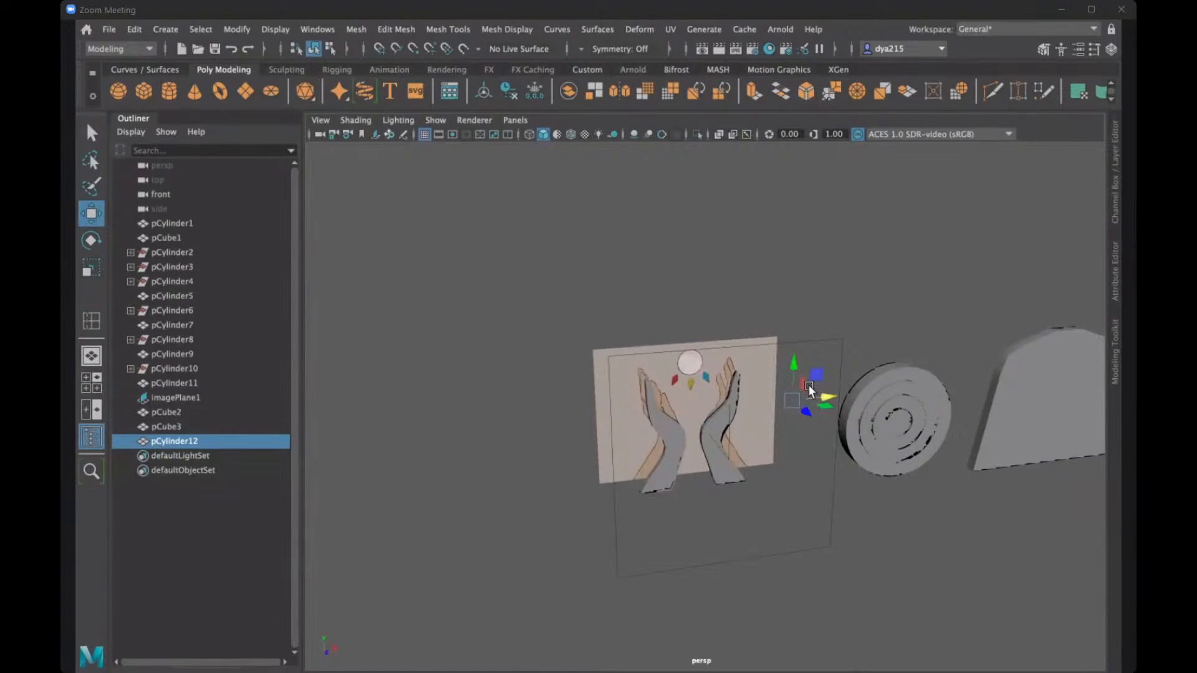
pyautogui.press('r')
pyautogui.moveTo(792, 400); pyautogui.dragTo(822, 427)
# - Set the new cylinder's Rotate X to 90 so that its flat face points forward
pyautogui.press('e')
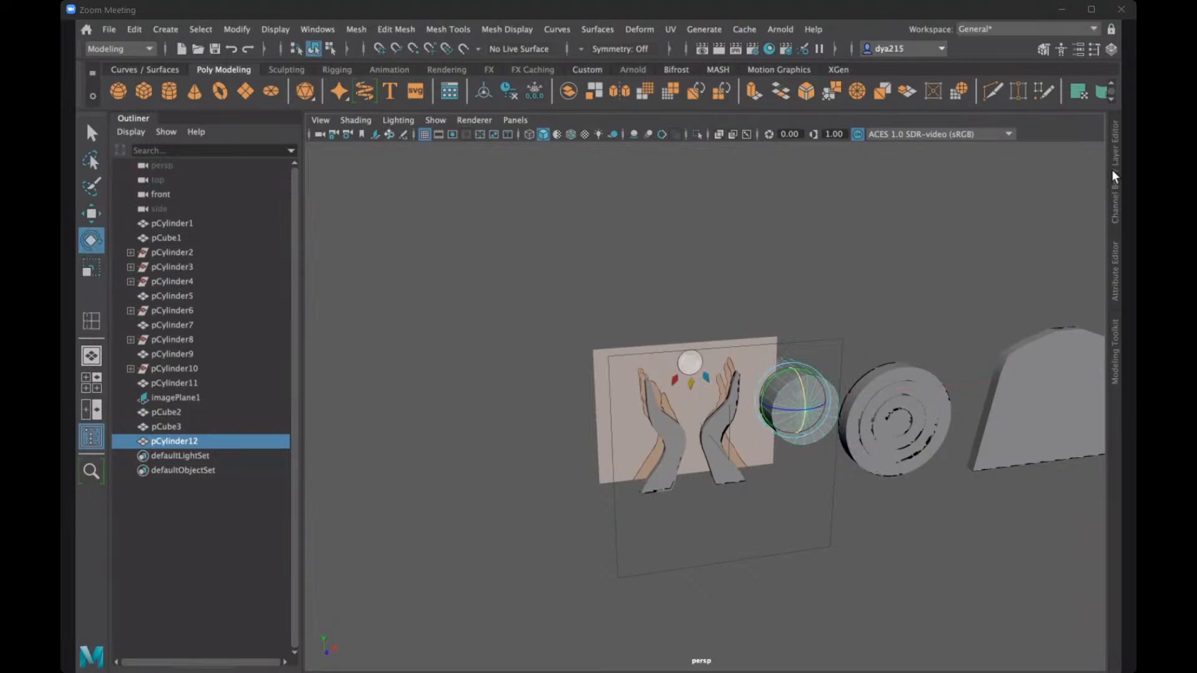
pyautogui.click(1113, 170)
pyautogui.click(1067, 198)
pyautogui.write('90')
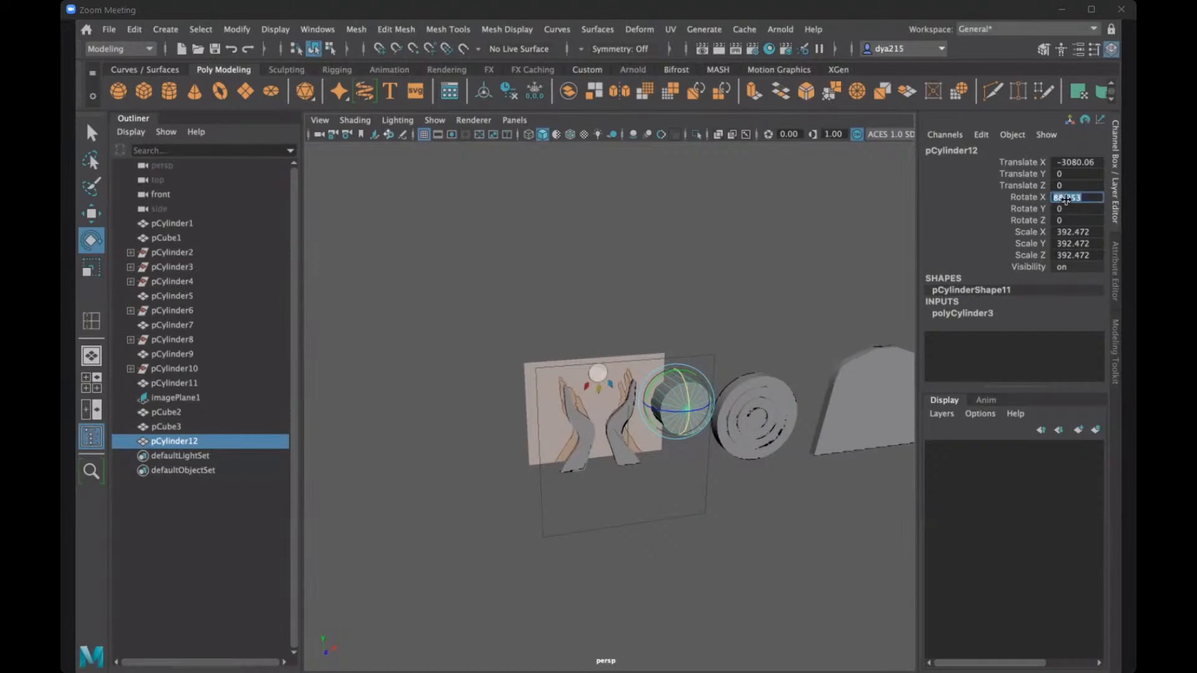
pyautogui.press('Return')
pyautogui.hotkey('ctrl', 'shift', 'a')
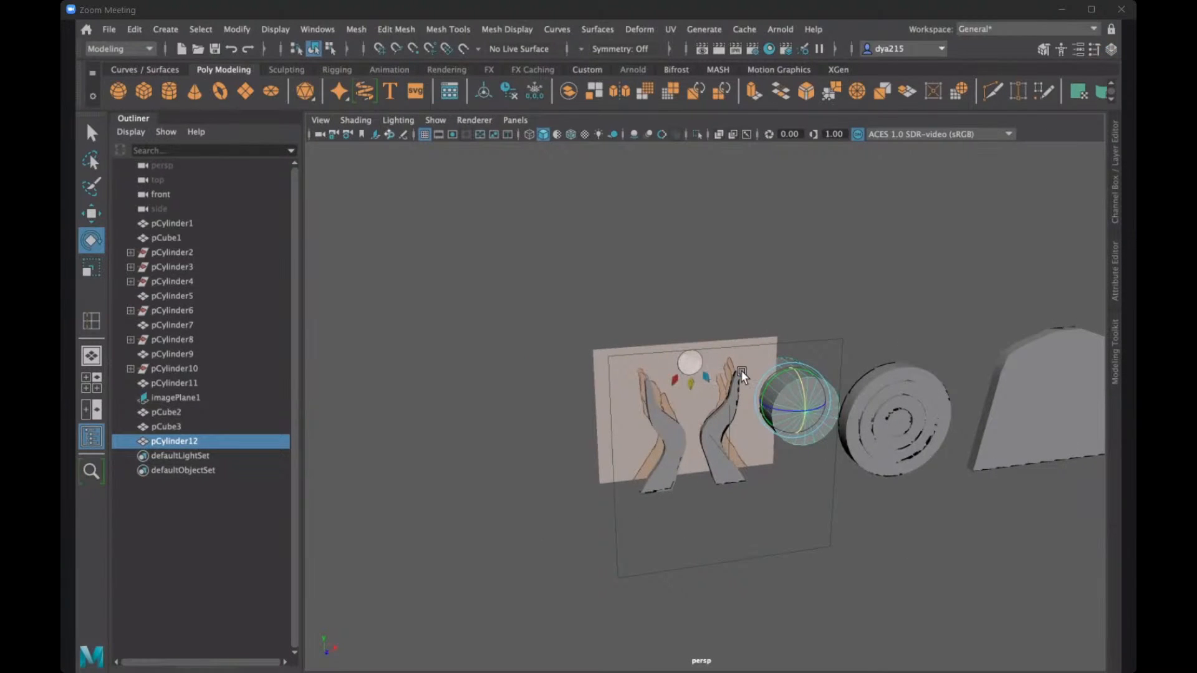
# - Scale the cylinder down uniformly to roughly the size of the reference's circle
pyautogui.keyDown('alt'); pyautogui.moveTo(741, 370); pyautogui.dragTo(840, 380); pyautogui.keyUp('alt')
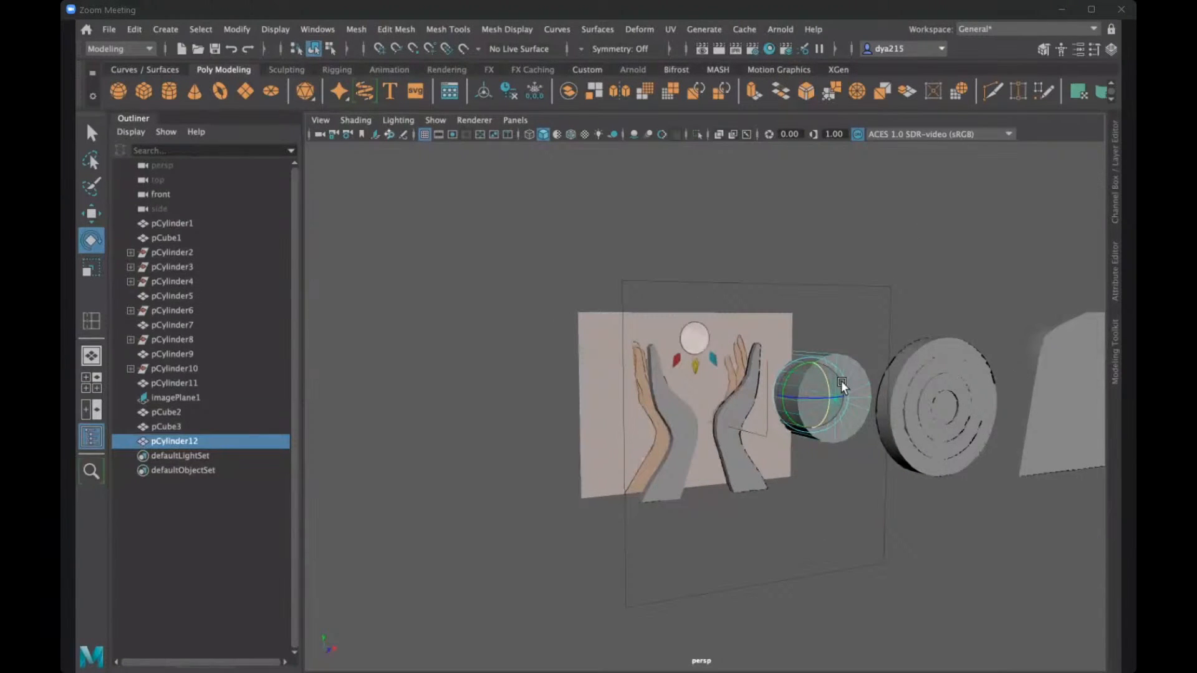
pyautogui.press('r')
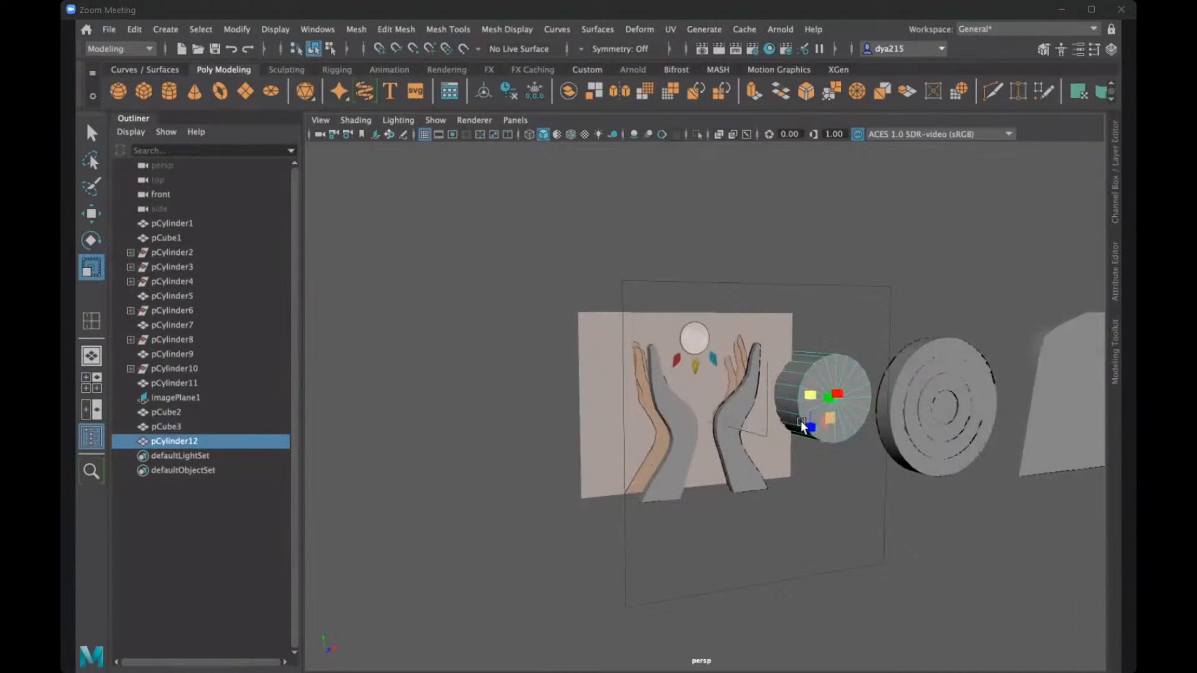
pyautogui.keyDown('alt'); pyautogui.moveTo(776, 416); pyautogui.dragTo(761, 435); pyautogui.keyUp('alt')
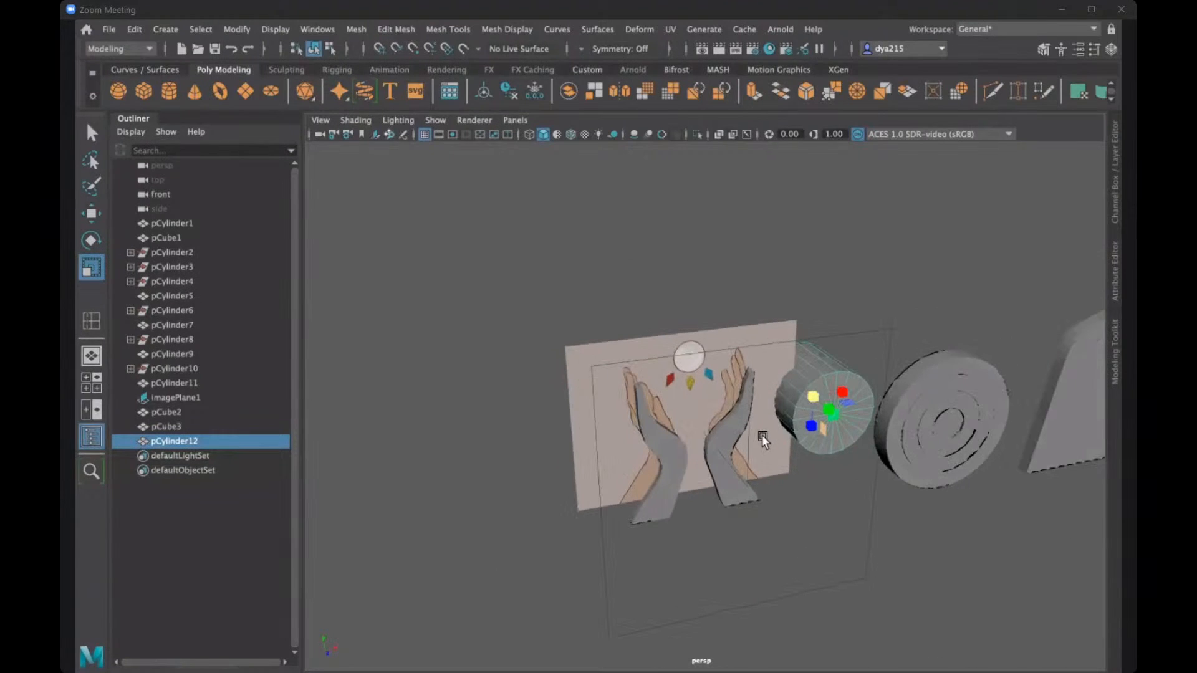
pyautogui.hotkey('ctrl', 'z')
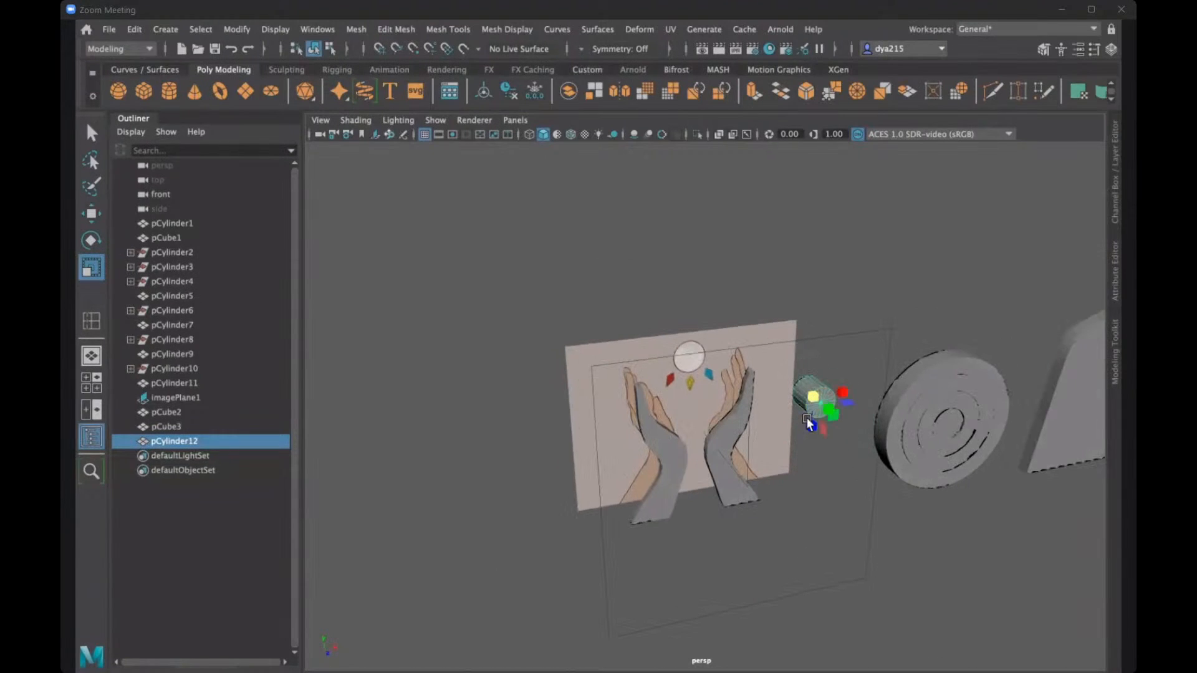
# - Place the cylinder over the reference circle between the hands, at about X -4268, Y 544, and fit its scale to about 134
pyautogui.press('w')
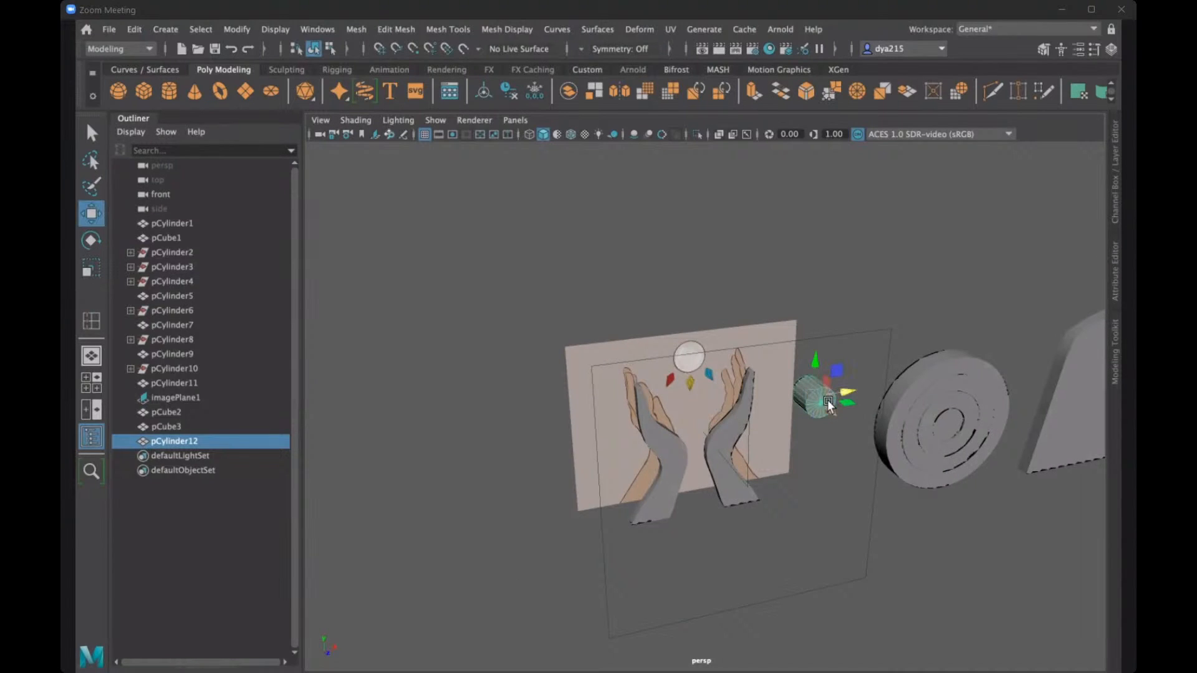
pyautogui.moveTo(825, 397); pyautogui.dragTo(715, 335)
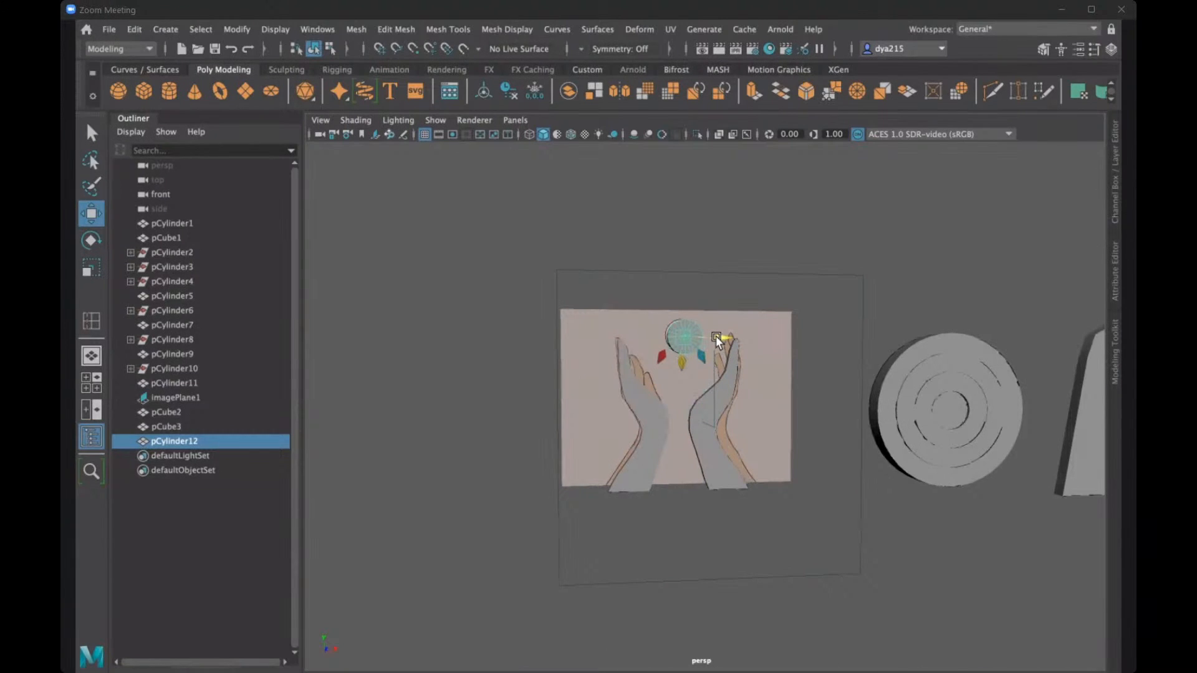
pyautogui.press('r')
pyautogui.keyDown('alt'); pyautogui.moveTo(709, 360); pyautogui.dragTo(708, 368); pyautogui.keyUp('alt')
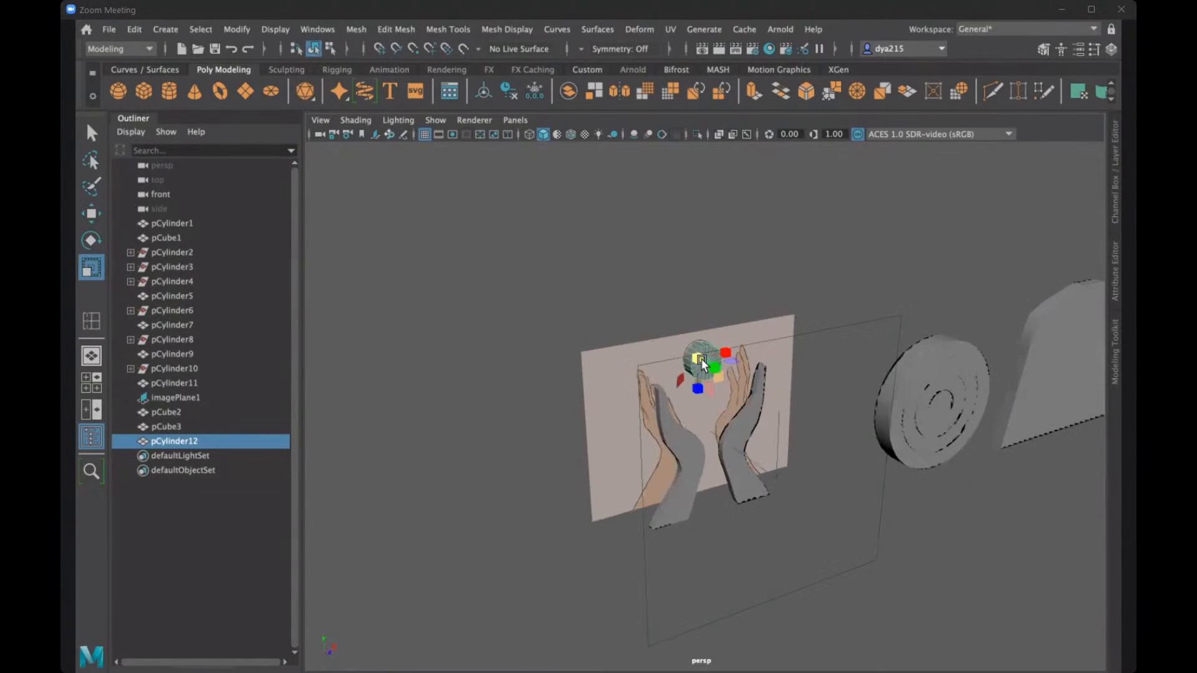
pyautogui.press('w')
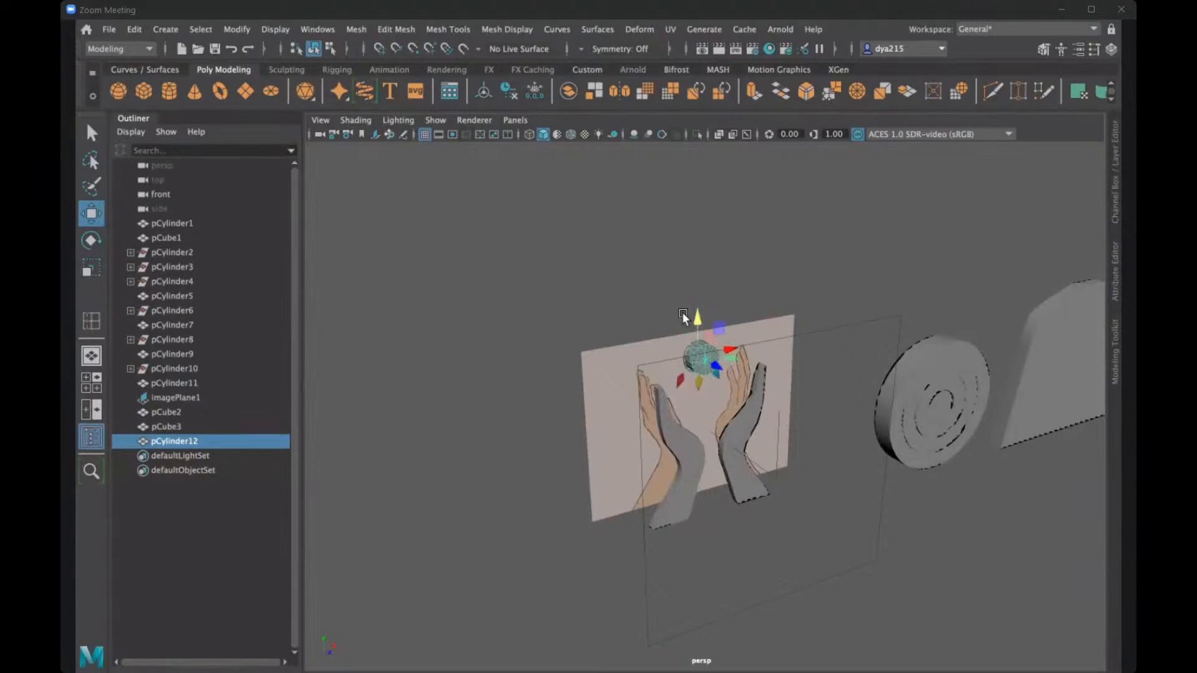
pyautogui.moveTo(700, 324)
pyautogui.keyDown('alt'); pyautogui.mouseDown()
pyautogui.moveTo(679, 316)
pyautogui.moveTo(709, 334)
pyautogui.mouseUp(); pyautogui.keyUp('alt')
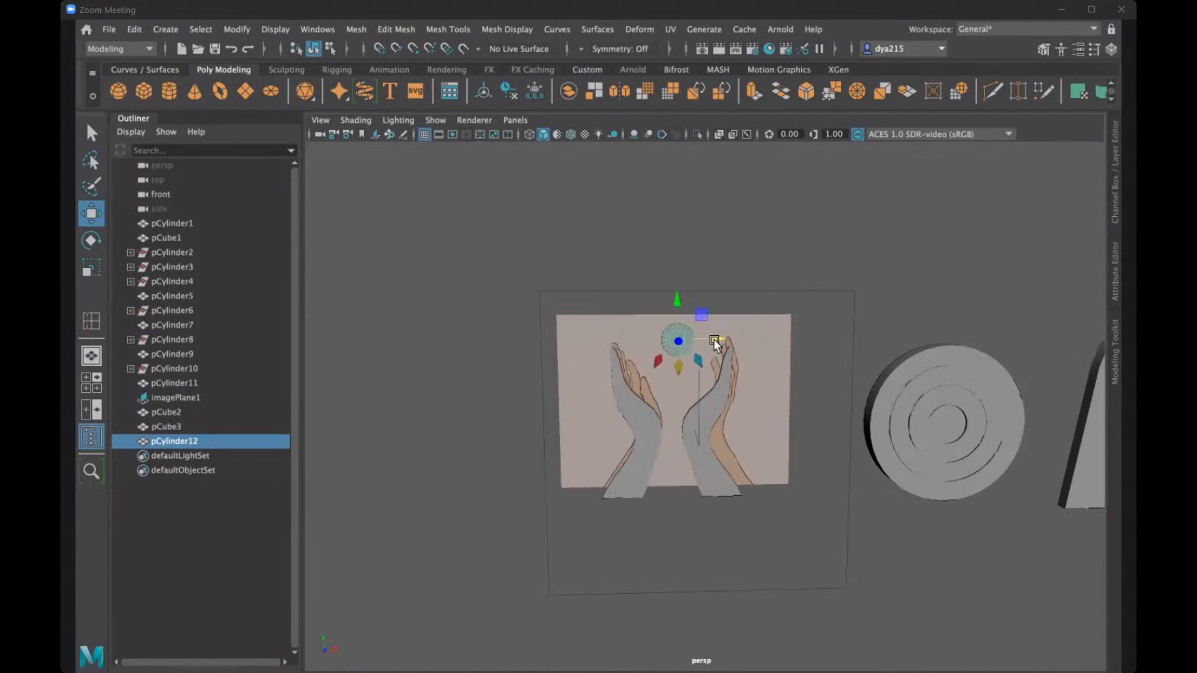
pyautogui.keyDown('alt'); pyautogui.moveTo(753, 377); pyautogui.dragTo(807, 368); pyautogui.keyUp('alt')
# - Try to thicken the left hand mesh by increasing its Scale Z
pyautogui.click(1110, 214)
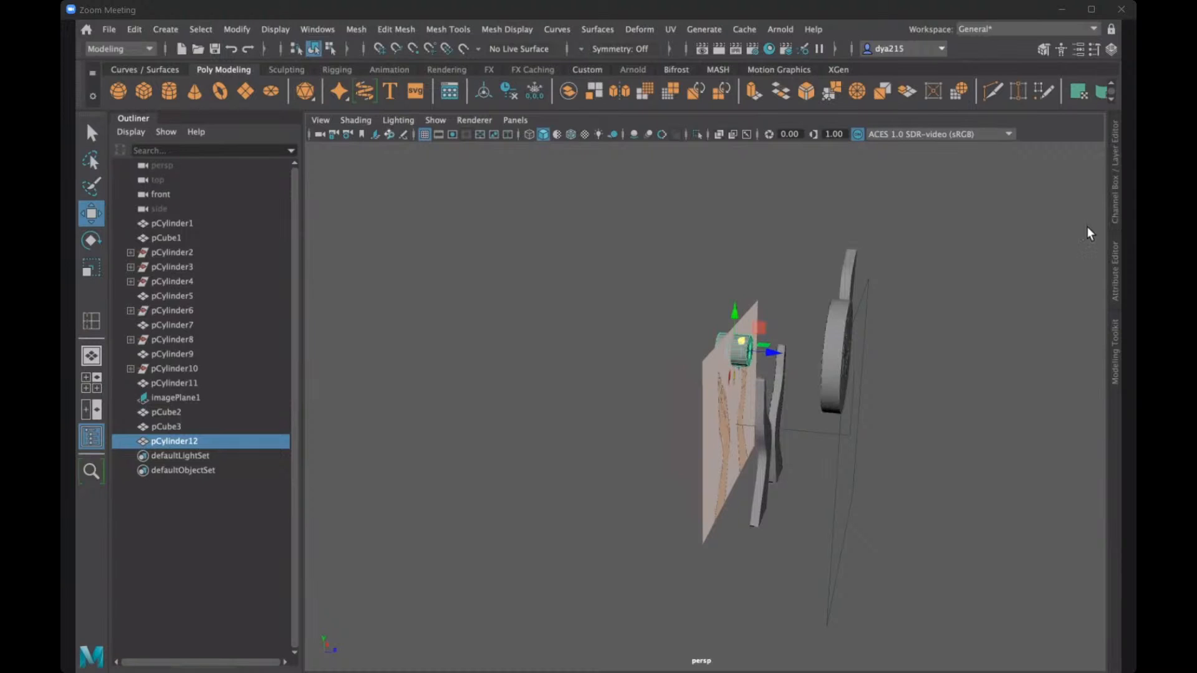
pyautogui.click(649, 417)
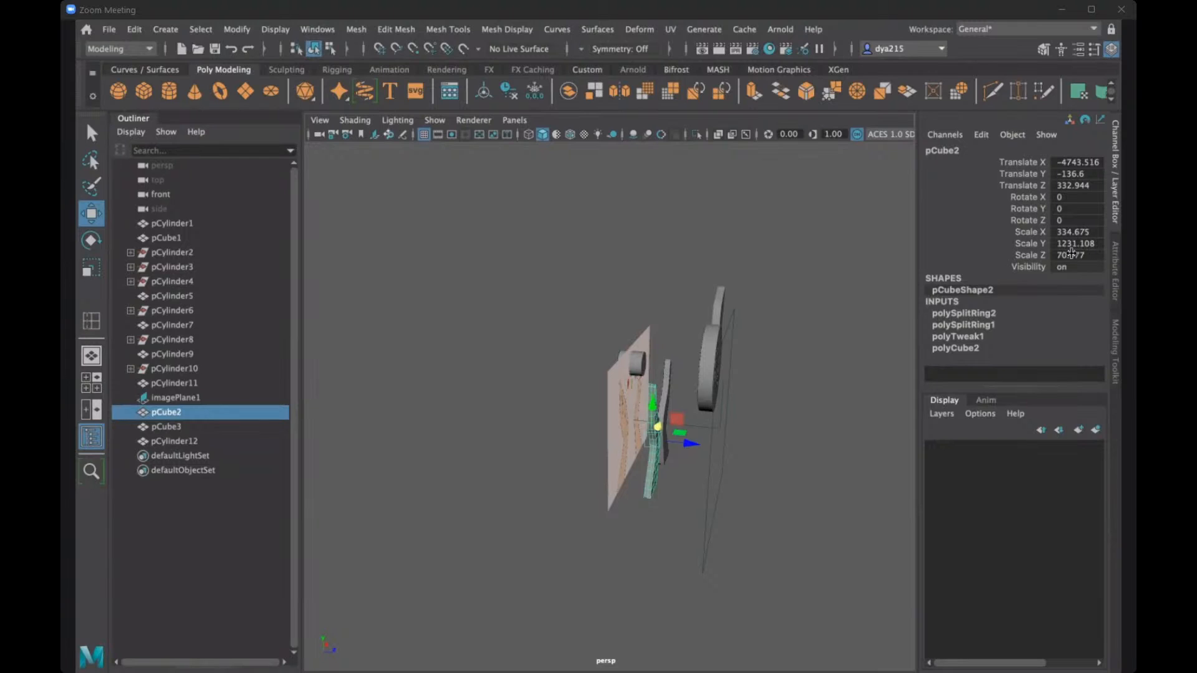
pyautogui.press('r')
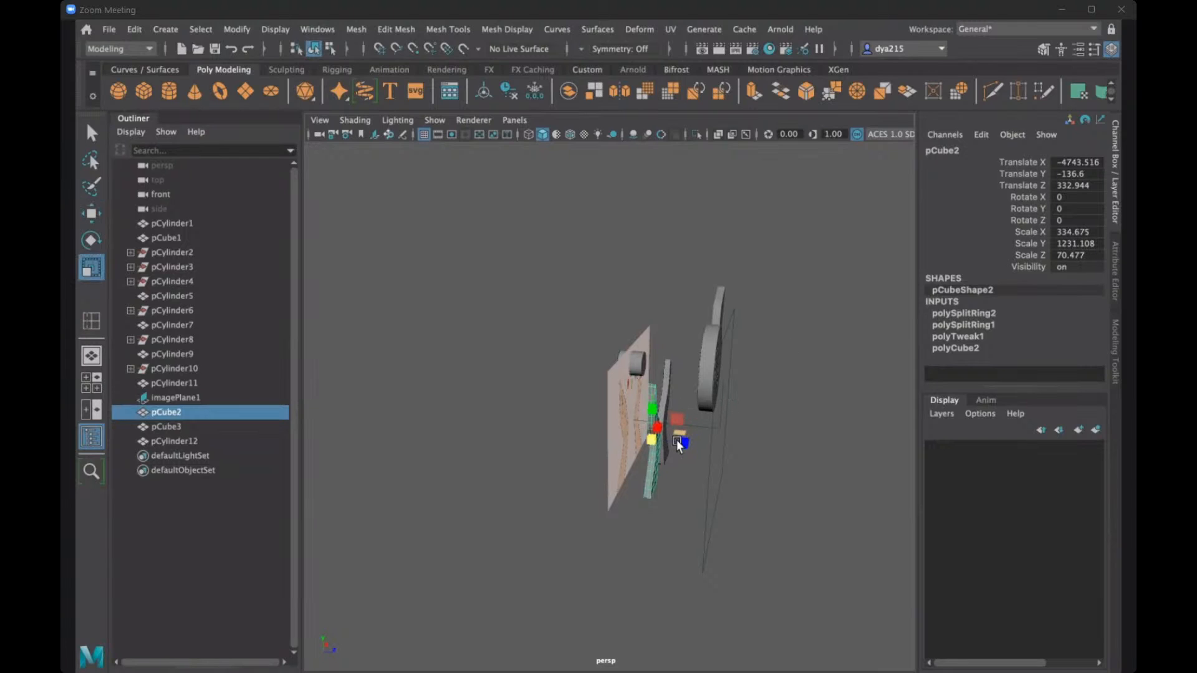
pyautogui.click(681, 443)
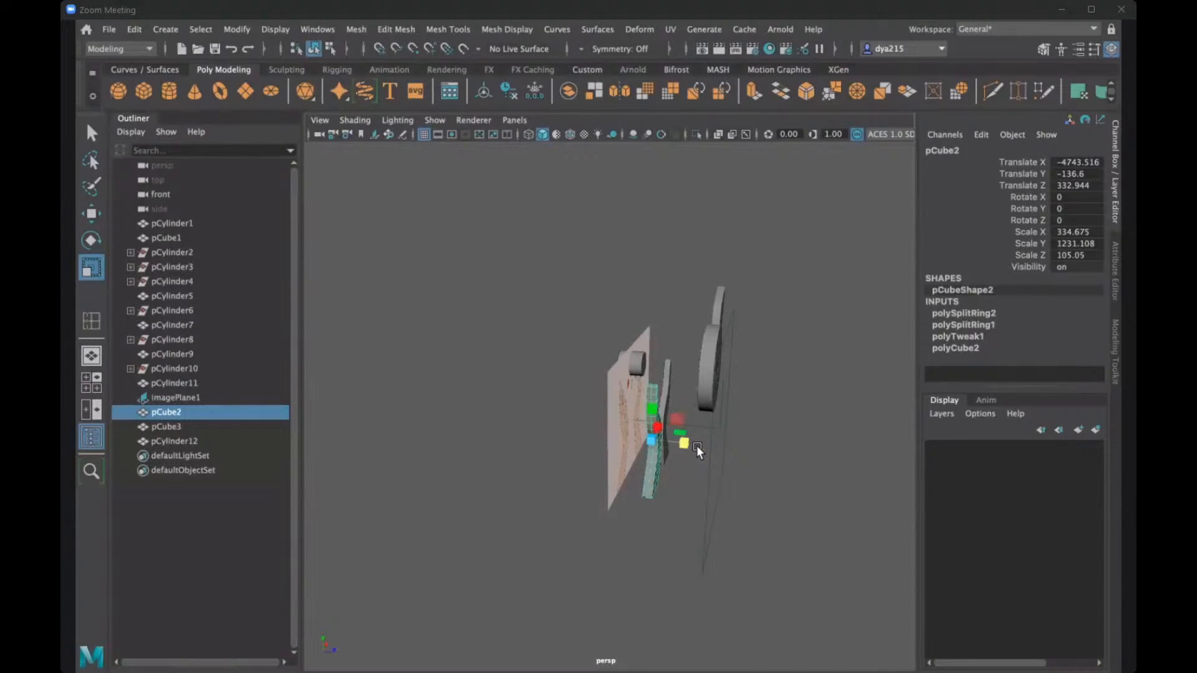
# - Select the left hand mesh and copy its Scale Z value for matching the cylinder's thickness
pyautogui.click(636, 366)
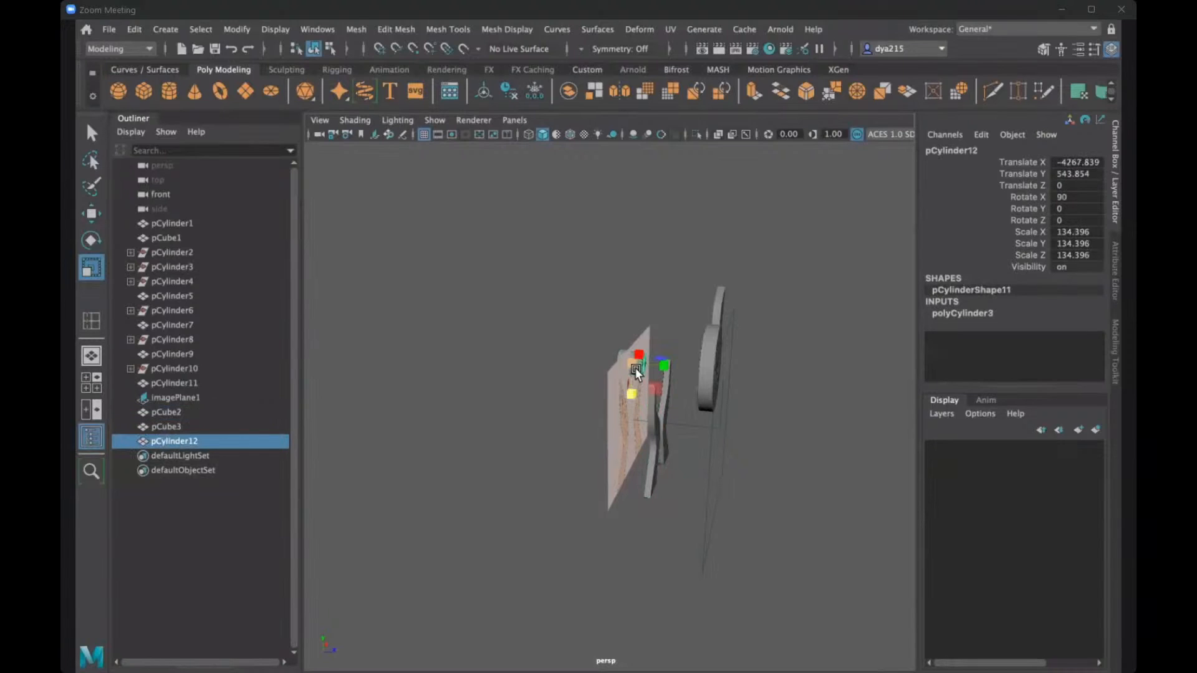
pyautogui.click(660, 428)
pyautogui.doubleClick(1076, 255)
pyautogui.hotkey('ctrl', 'c')
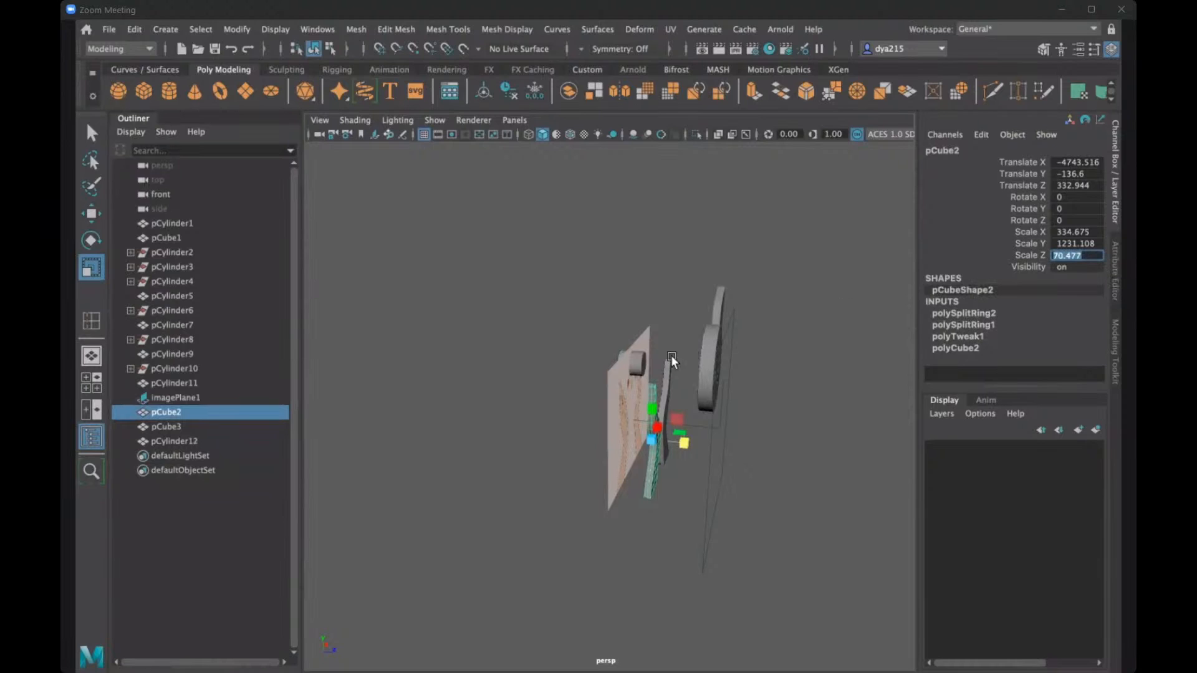
# - Try applying the copied hand thickness value to the cylinder's Scale Z
pyautogui.click(637, 361)
pyautogui.doubleClick(1090, 252)
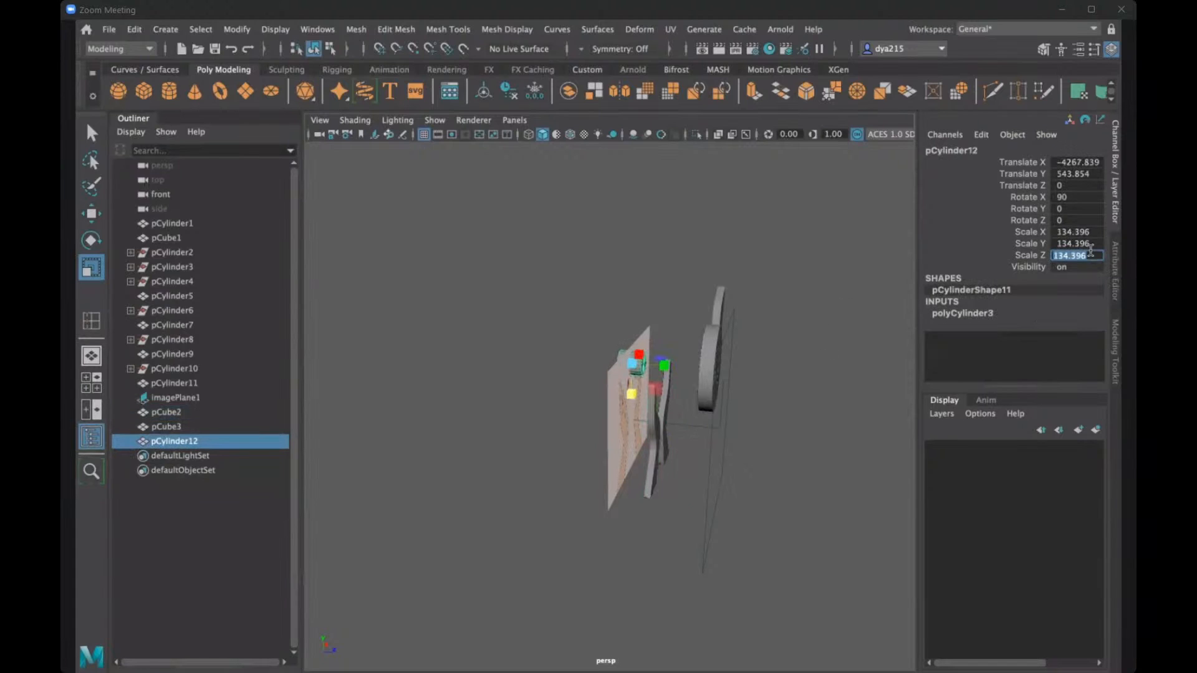
pyautogui.hotkey('ctrl', 'v')
pyautogui.press('Return')
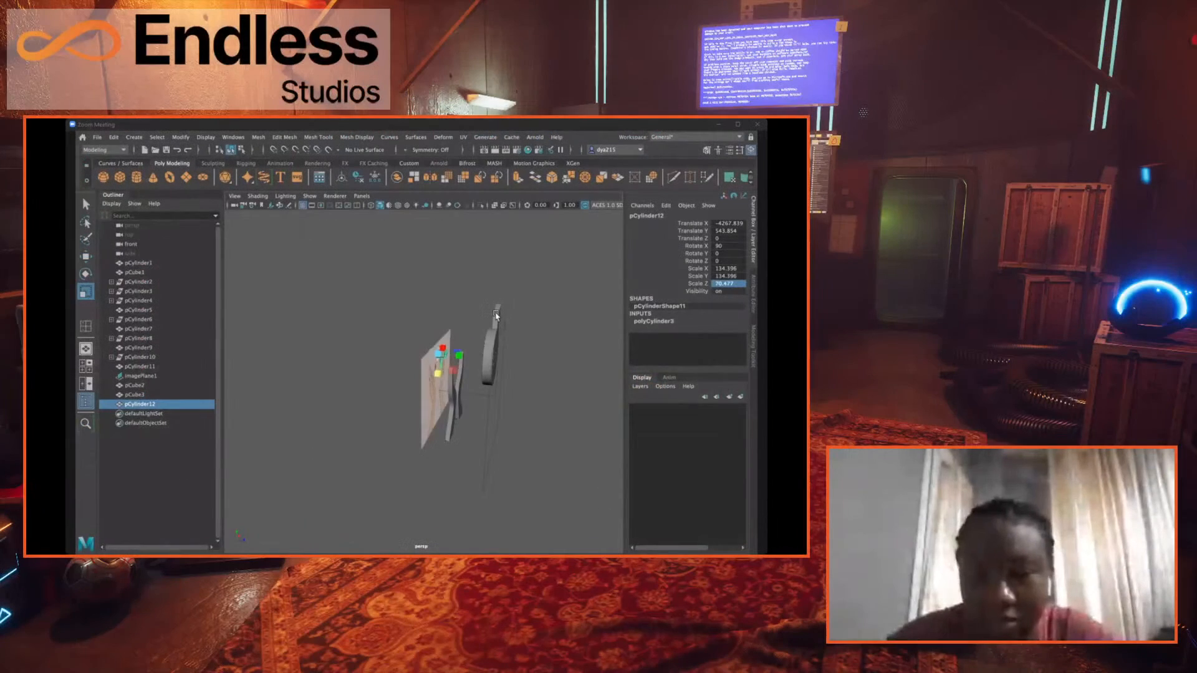
# - Set the cylinder's Scale Y to 70.477, the thickness value copied from the left hand mesh
pyautogui.keyDown('alt'); pyautogui.moveTo(776, 309); pyautogui.dragTo(722, 306); pyautogui.keyUp('alt')
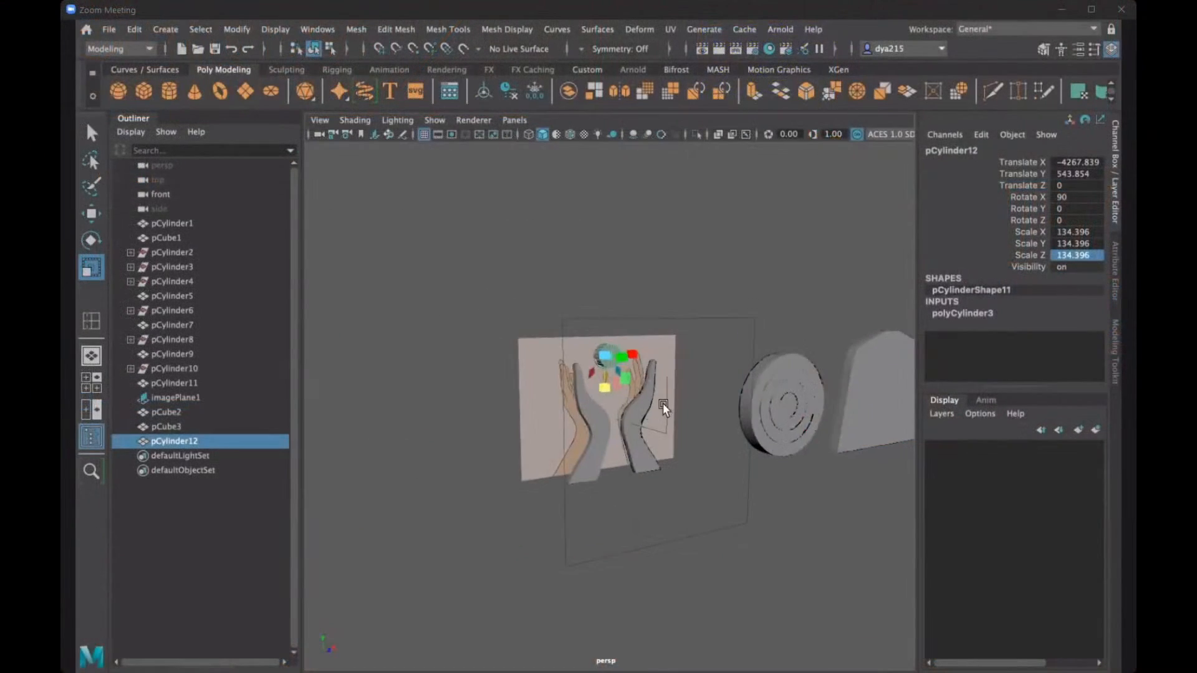
pyautogui.keyDown('alt'); pyautogui.moveTo(662, 402); pyautogui.dragTo(623, 425); pyautogui.keyUp('alt')
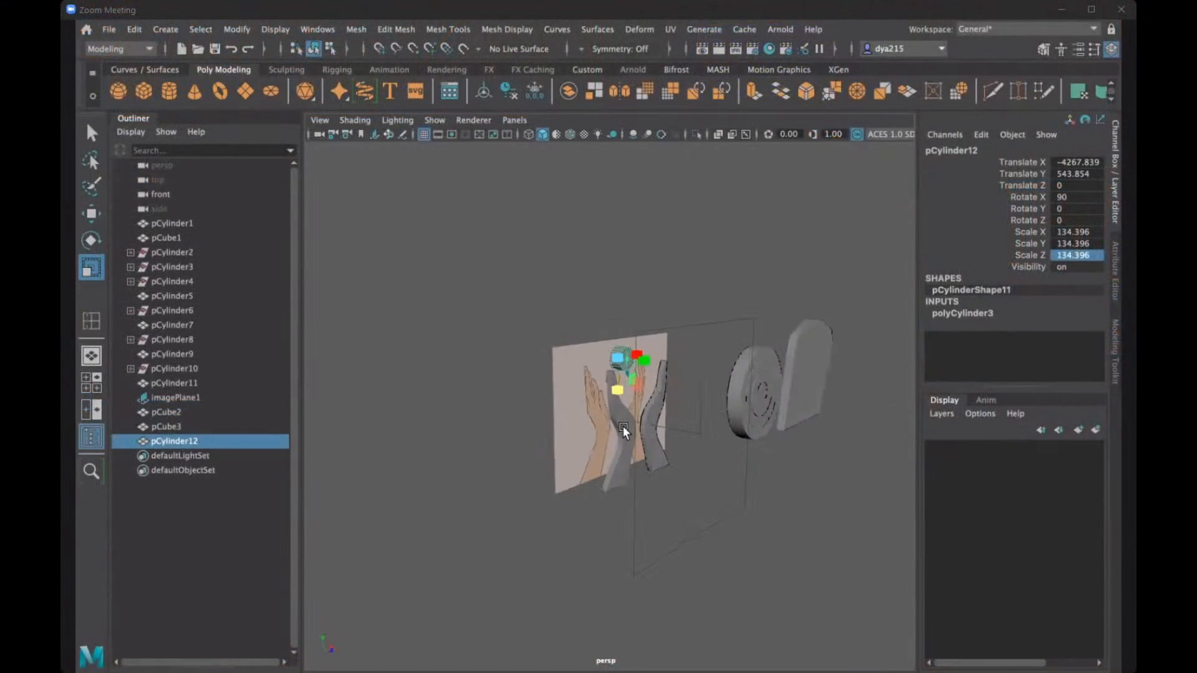
pyautogui.doubleClick(1084, 244)
pyautogui.write('70.477')
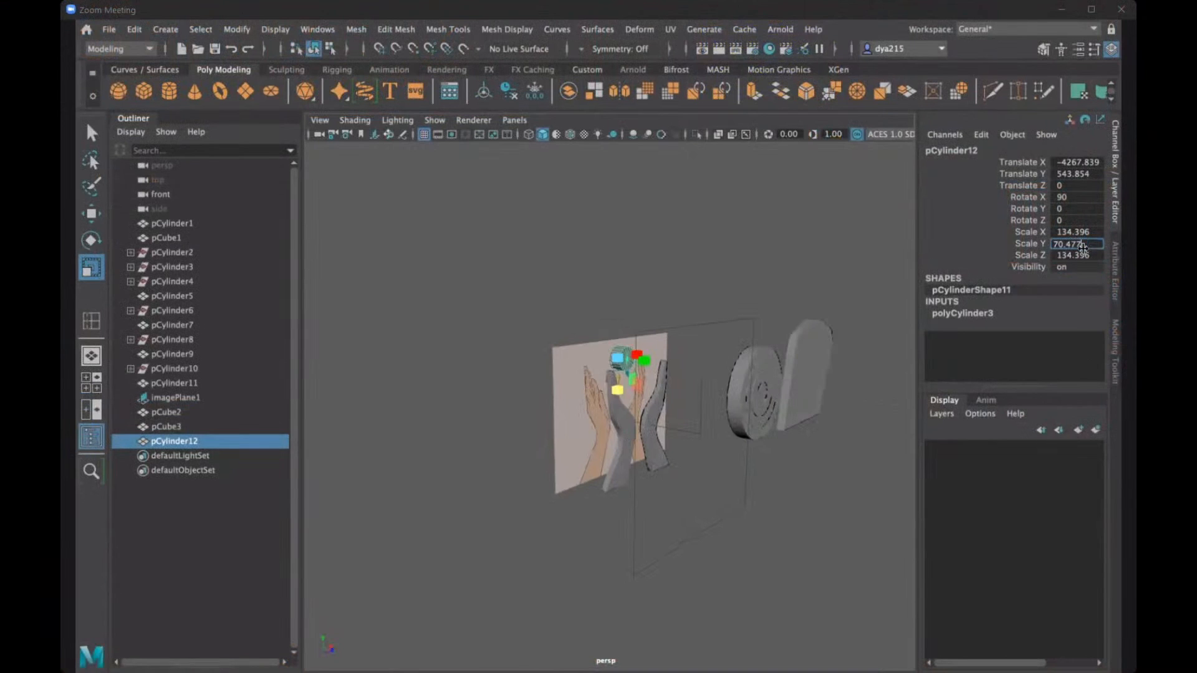
pyautogui.press('Return')
pyautogui.keyDown('alt'); pyautogui.moveTo(754, 388); pyautogui.dragTo(723, 388); pyautogui.keyUp('alt')
pyautogui.keyDown('alt'); pyautogui.moveTo(682, 275); pyautogui.dragTo(752, 294); pyautogui.keyUp('alt')
pyautogui.click(752, 294)
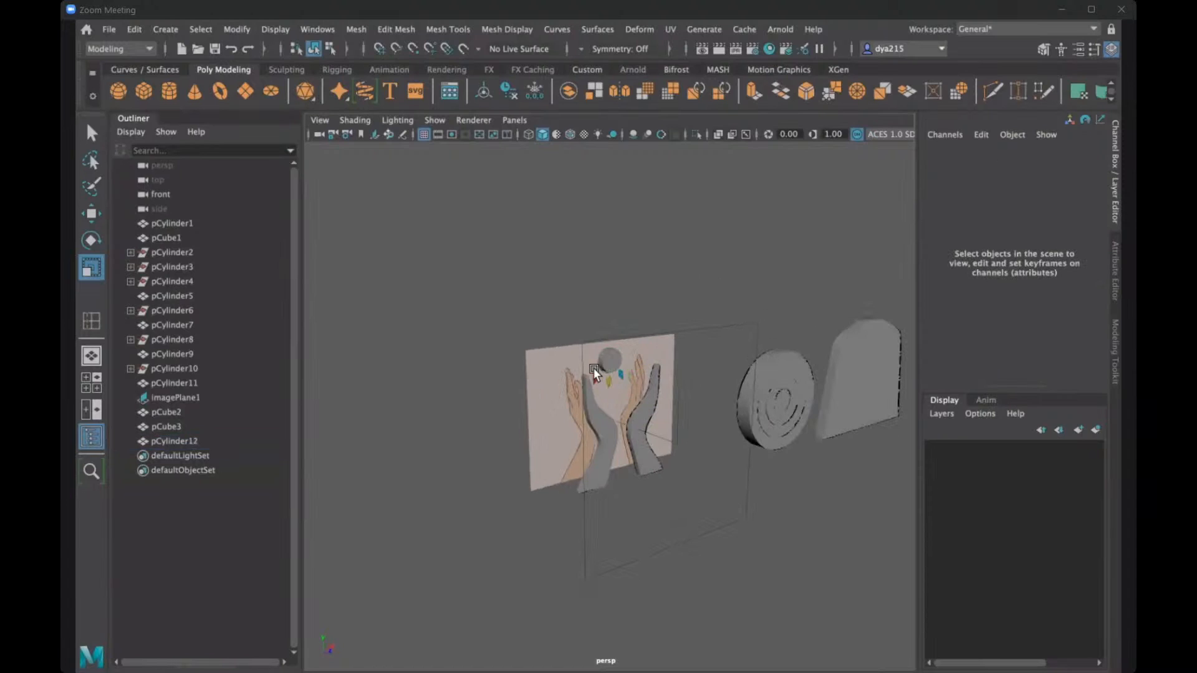
# - Move the cylinder forward and down beside the left hand mesh, to about X -4702, Y 197, Z 360
pyautogui.click(613, 360)
pyautogui.keyDown('alt'); pyautogui.moveTo(645, 381); pyautogui.dragTo(793, 354); pyautogui.keyUp('alt')
pyautogui.press('w')
pyautogui.scroll(5, 761, 301)
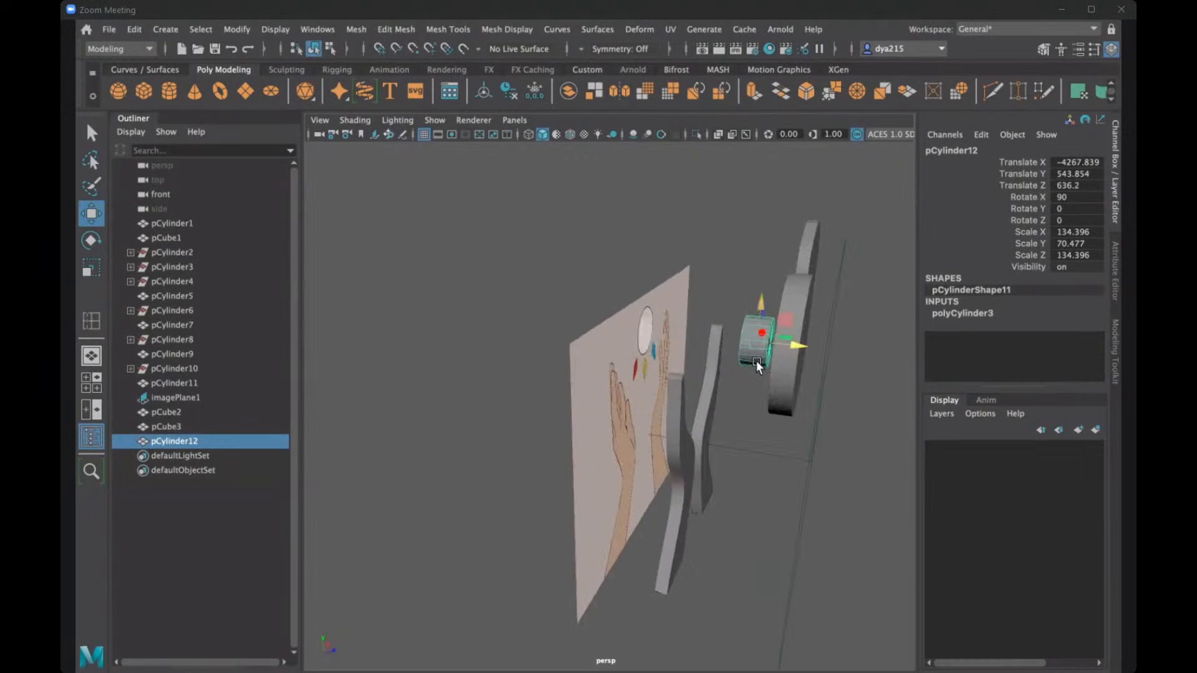
pyautogui.moveTo(760, 308); pyautogui.dragTo(561, 381)
pyautogui.moveTo(640, 381); pyautogui.dragTo(566, 399)
pyautogui.keyDown('alt'); pyautogui.moveTo(667, 409); pyautogui.dragTo(719, 335); pyautogui.keyUp('alt')
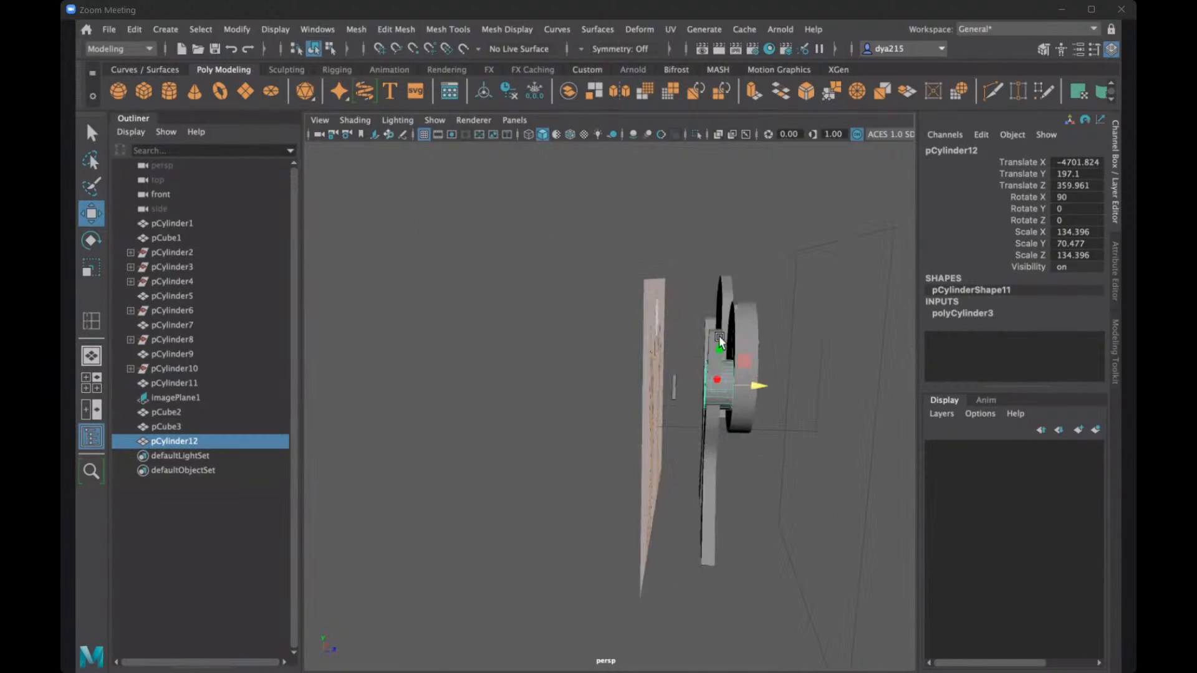
# - Try to thicken the left hand mesh by scaling it along Z, and undo that scaling
pyautogui.click(713, 335)
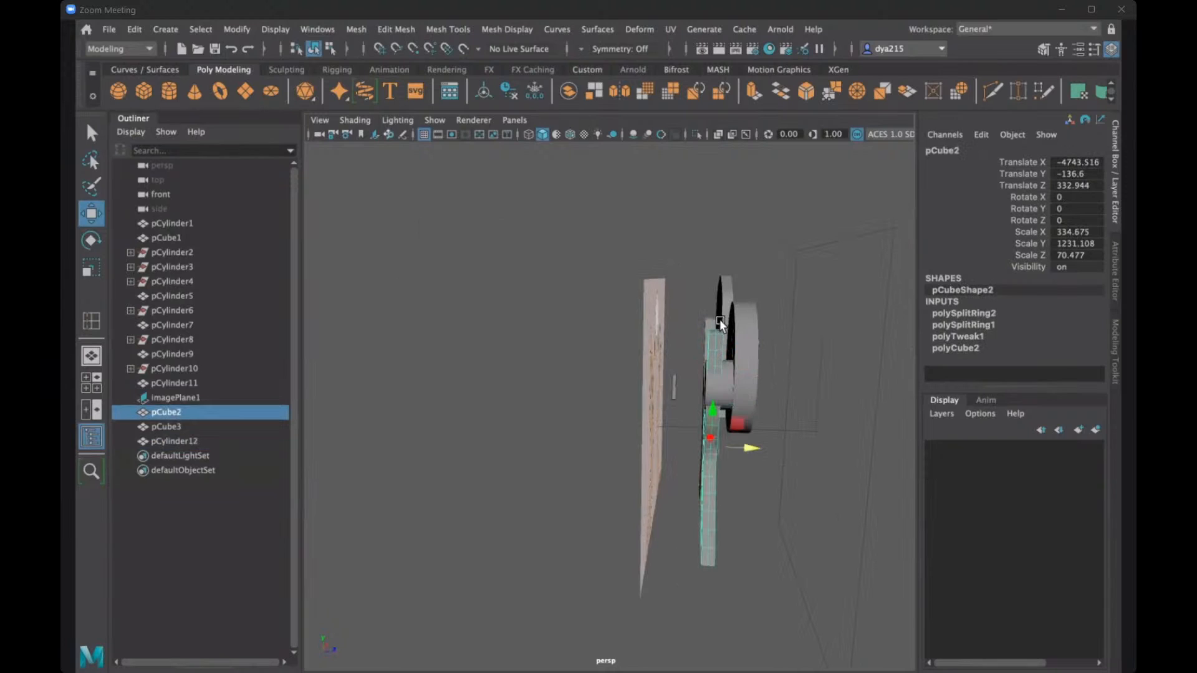
pyautogui.press('r')
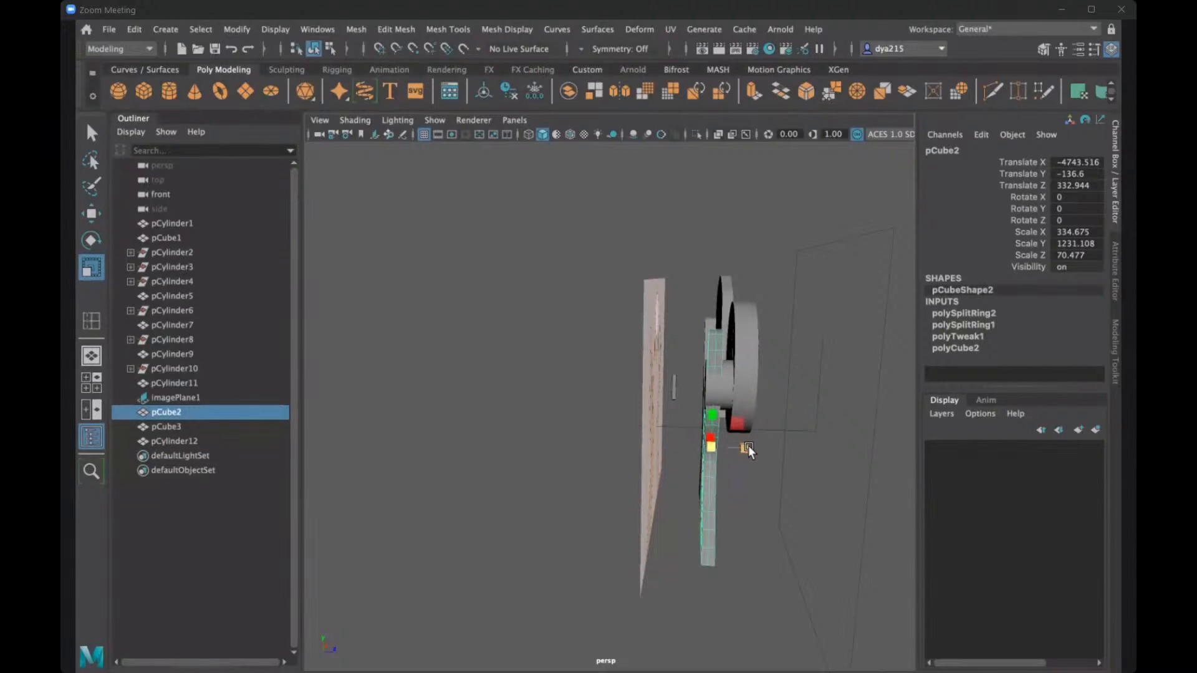
pyautogui.moveTo(748, 446); pyautogui.dragTo(833, 459)
pyautogui.hotkey('ctrl', 'z')
pyautogui.keyDown('alt'); pyautogui.moveTo(773, 398); pyautogui.dragTo(686, 400); pyautogui.keyUp('alt')
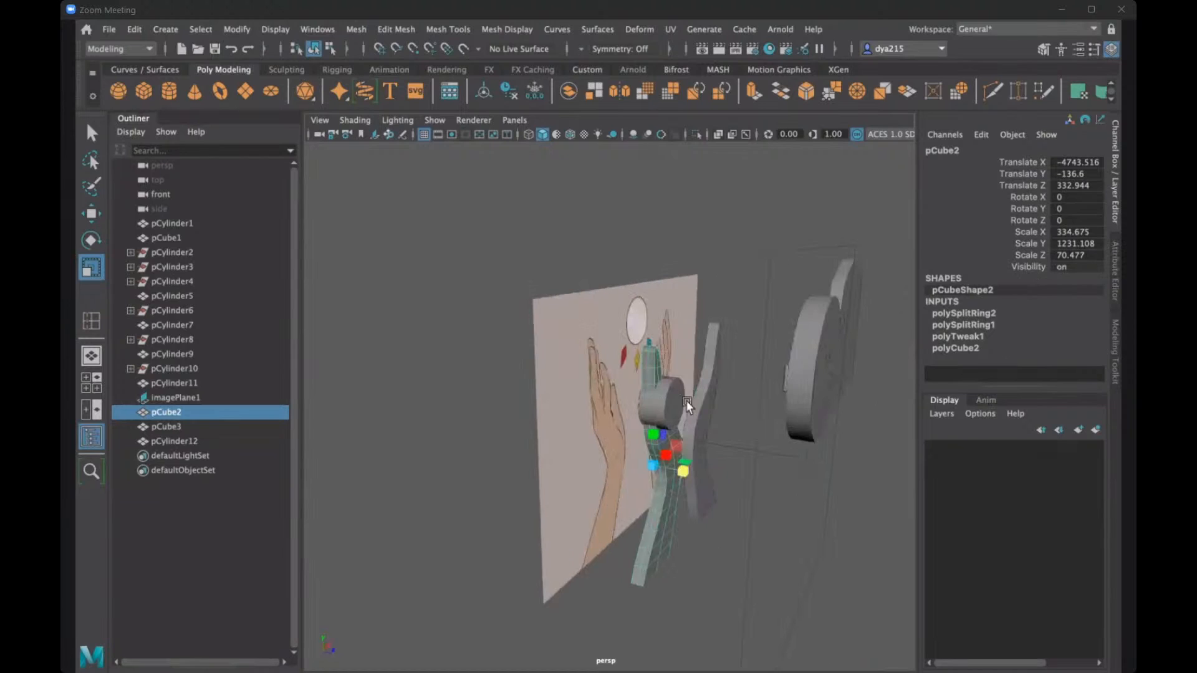
# - Select the cylinder between the hands and undo its last moves along X and Z
pyautogui.click(657, 404)
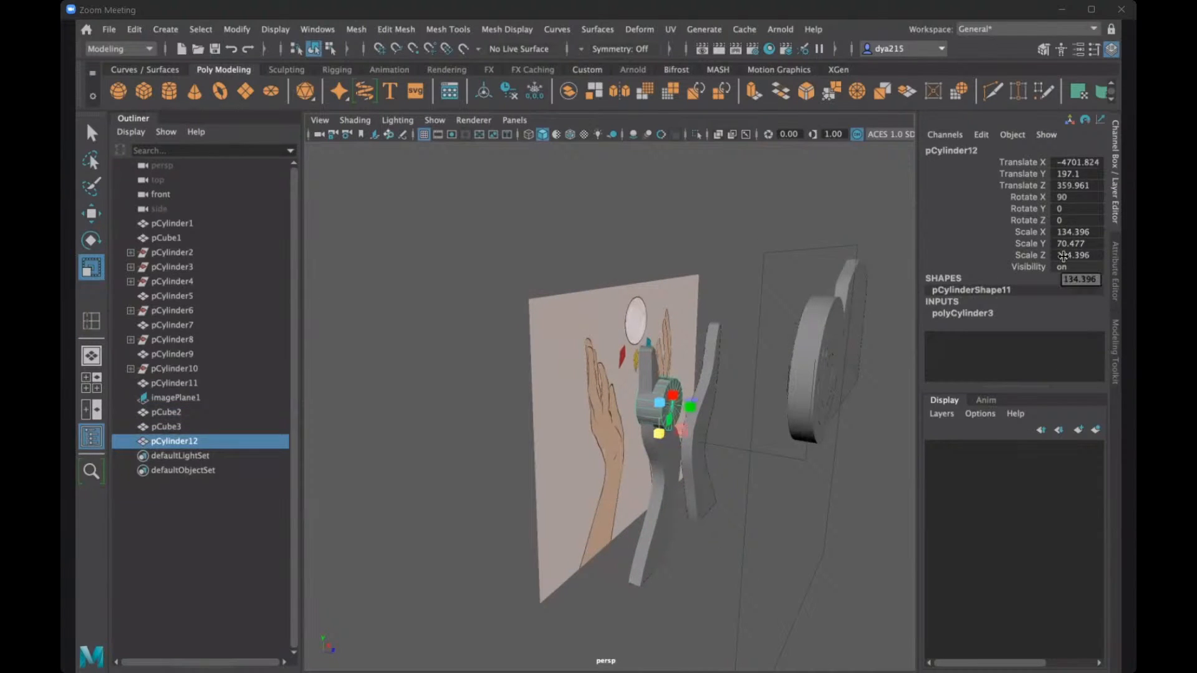
pyautogui.hotkey('ctrl', 'z')
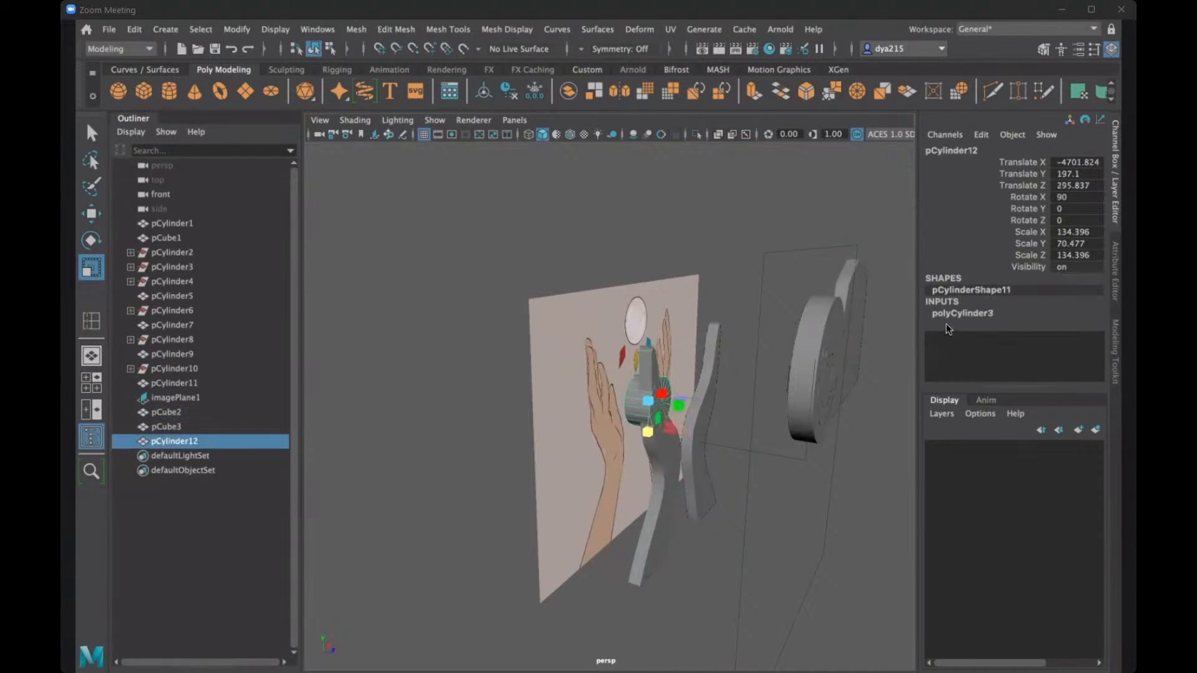
pyautogui.hotkey('ctrl', 'z')
pyautogui.hotkey('ctrl', 'z')
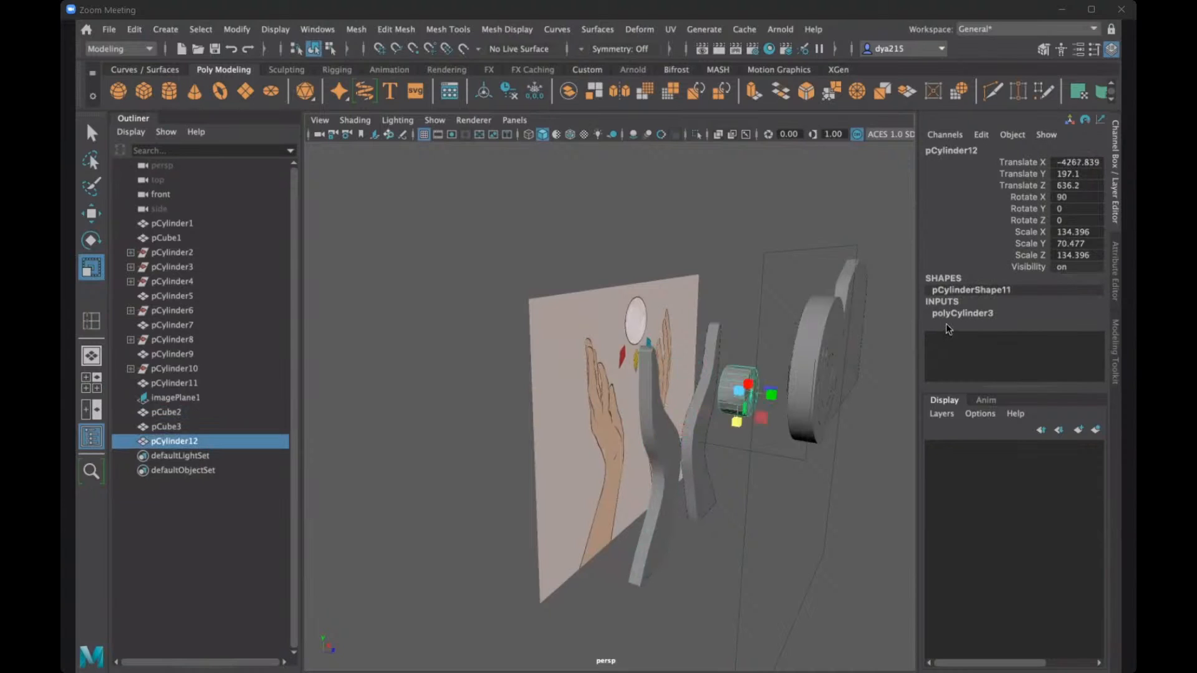
# - Move the cylinder in line with the left hand mesh, to about X -4838, Z 328
pyautogui.press('w')
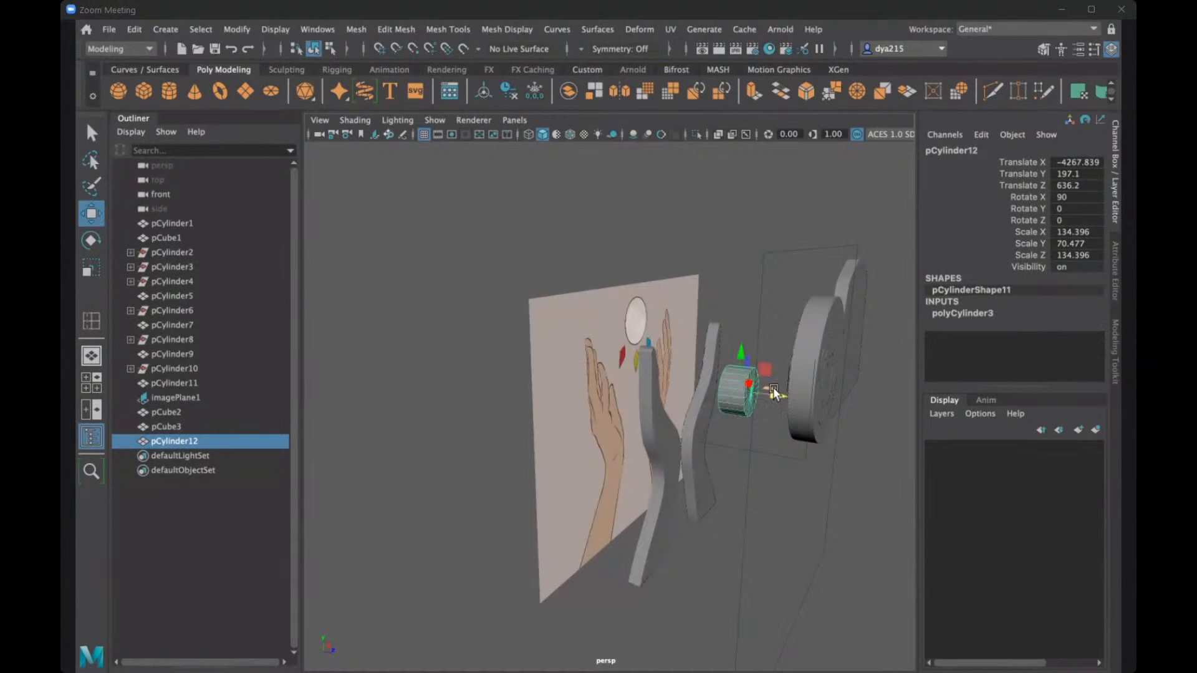
pyautogui.keyDown('alt'); pyautogui.moveTo(727, 400); pyautogui.dragTo(693, 485); pyautogui.keyUp('alt')
pyautogui.keyDown('alt'); pyautogui.moveTo(833, 398); pyautogui.dragTo(772, 414); pyautogui.keyUp('alt')
pyautogui.keyDown('alt'); pyautogui.moveTo(772, 414); pyautogui.dragTo(415, 372); pyautogui.keyUp('alt')
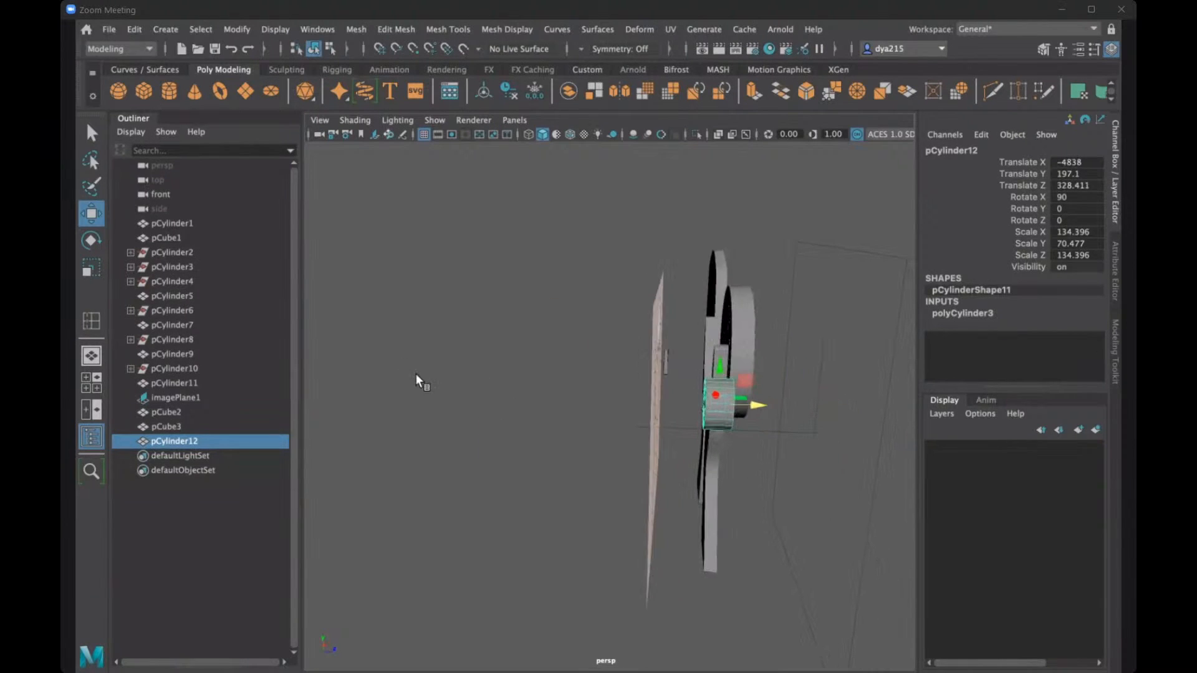
# - In the top view, move the cylinder along X past the right hand mesh, to about -3402
pyautogui.press('space')
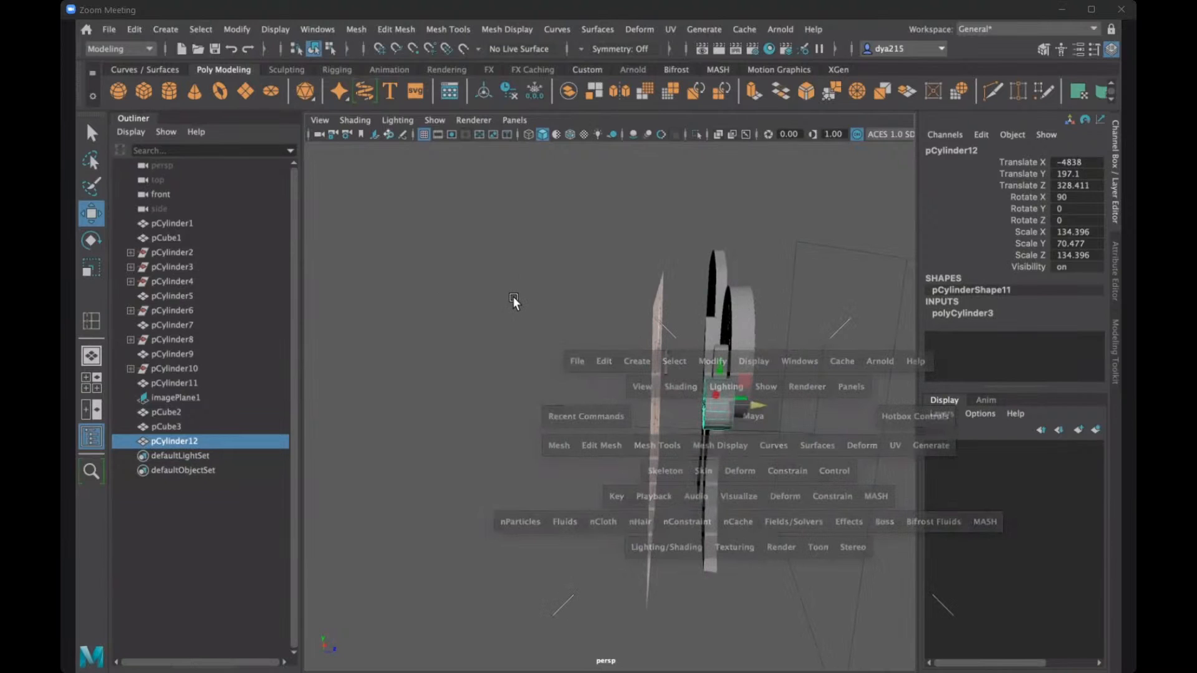
pyautogui.press('space')
pyautogui.keyDown('alt'); pyautogui.moveTo(498, 311); pyautogui.dragTo(568, 300, button='middle'); pyautogui.keyUp('alt')
pyautogui.scroll(5, 469, 263)
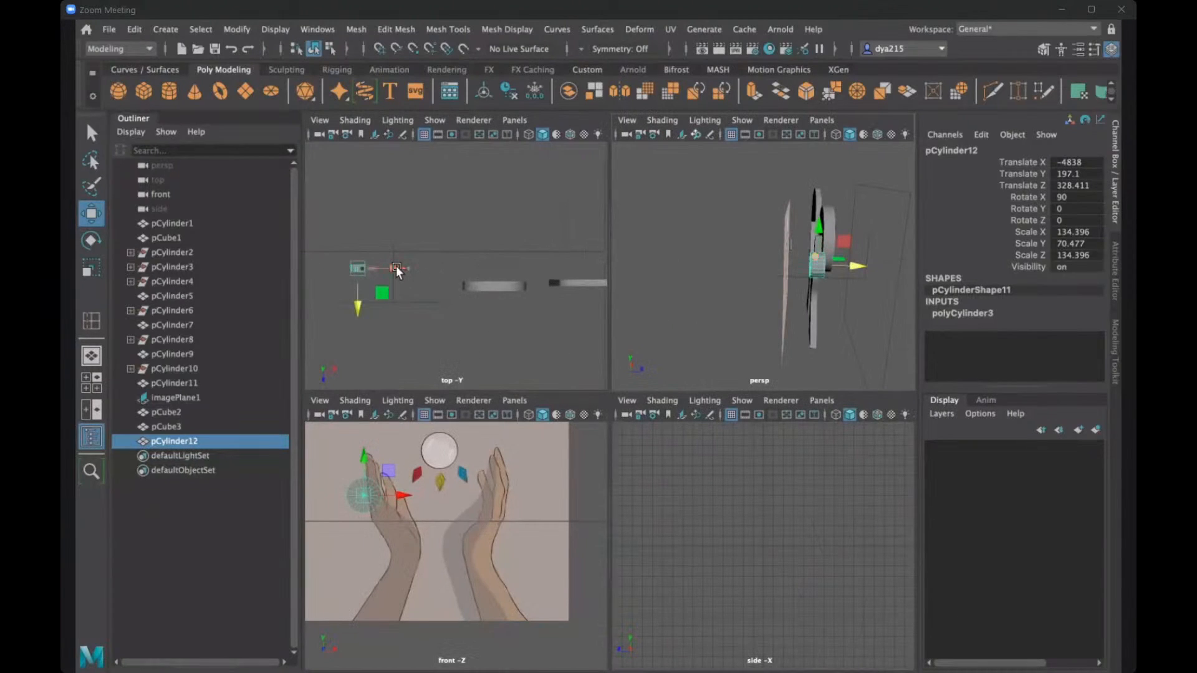
pyautogui.moveTo(397, 268); pyautogui.dragTo(471, 272)
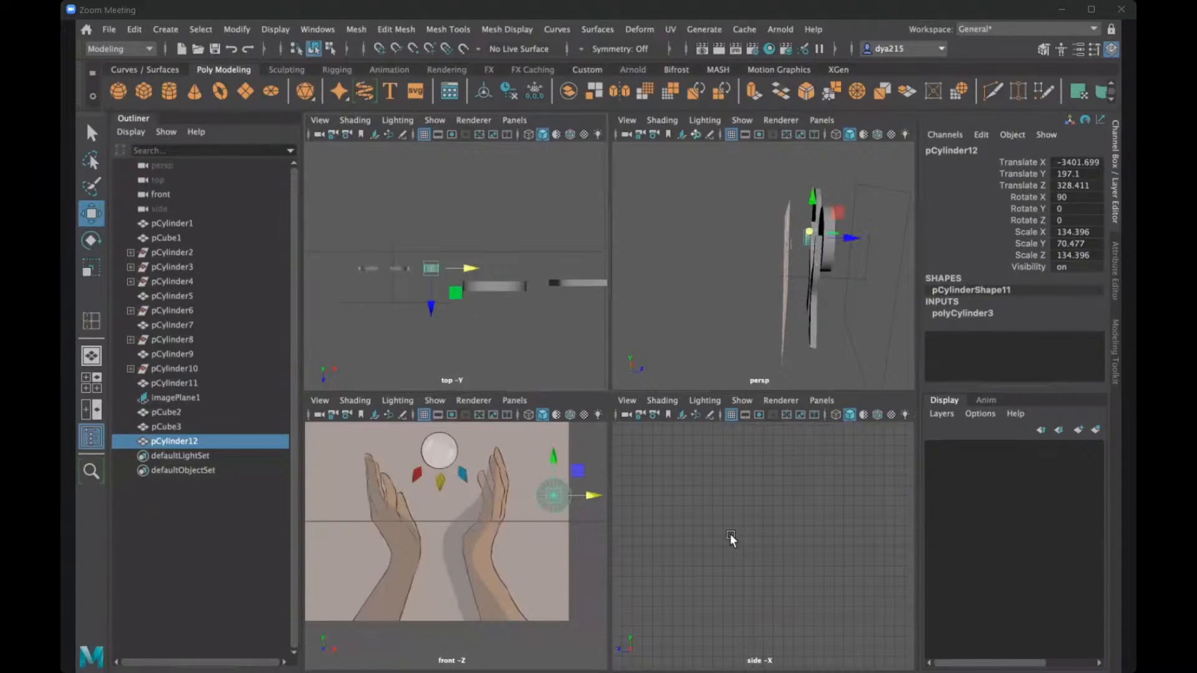
# - In the side view, thin the cylinder to a Scale Y of about 35 and align it with the hands at about Z 334
pyautogui.scroll(-3, 716, 526)
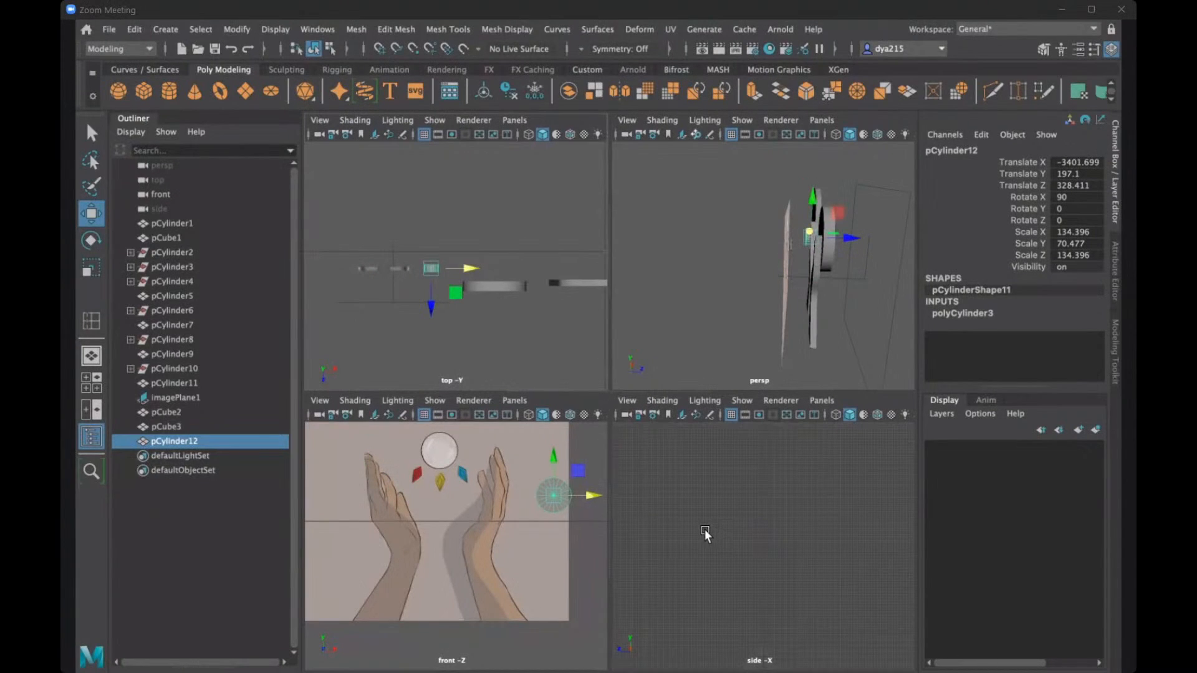
pyautogui.press('a')
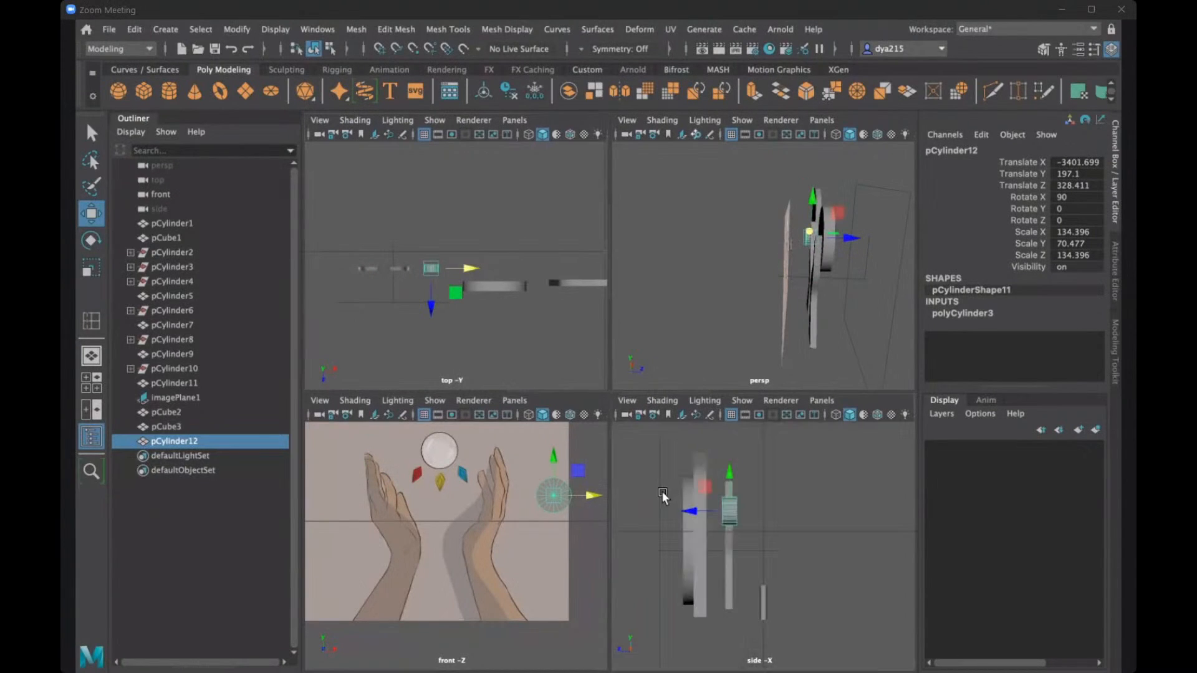
pyautogui.press('space')
pyautogui.press('space')
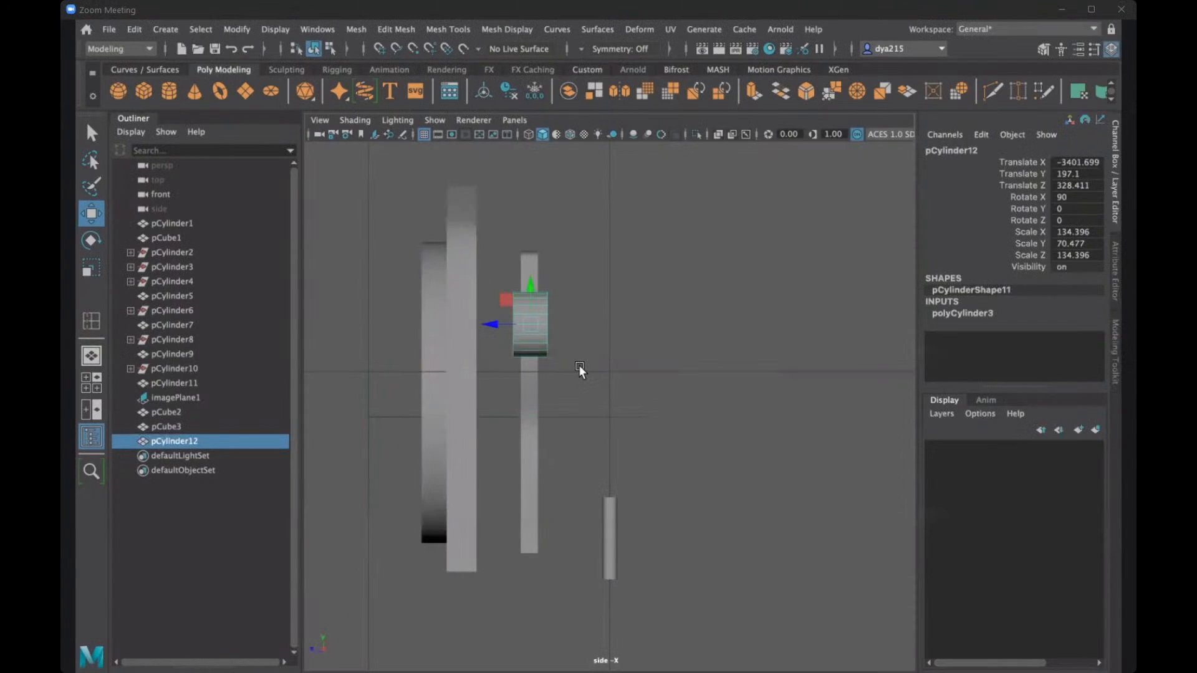
pyautogui.keyDown('alt'); pyautogui.moveTo(585, 365); pyautogui.dragTo(615, 362, button='middle'); pyautogui.keyUp('alt')
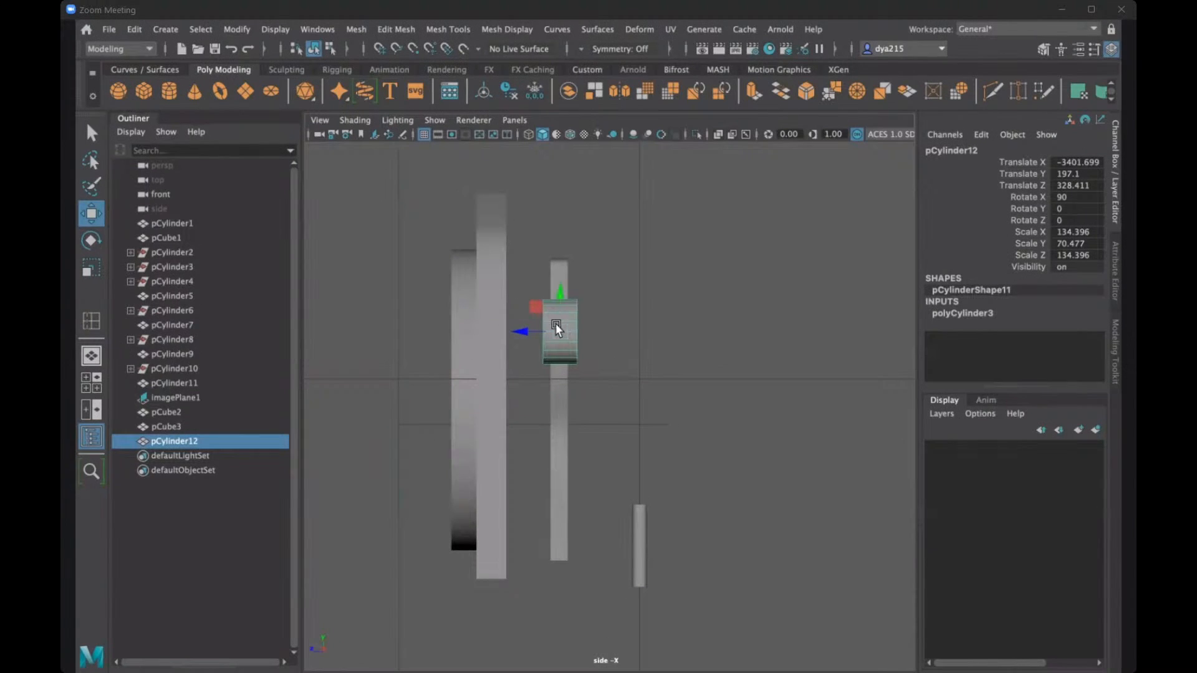
pyautogui.press('r')
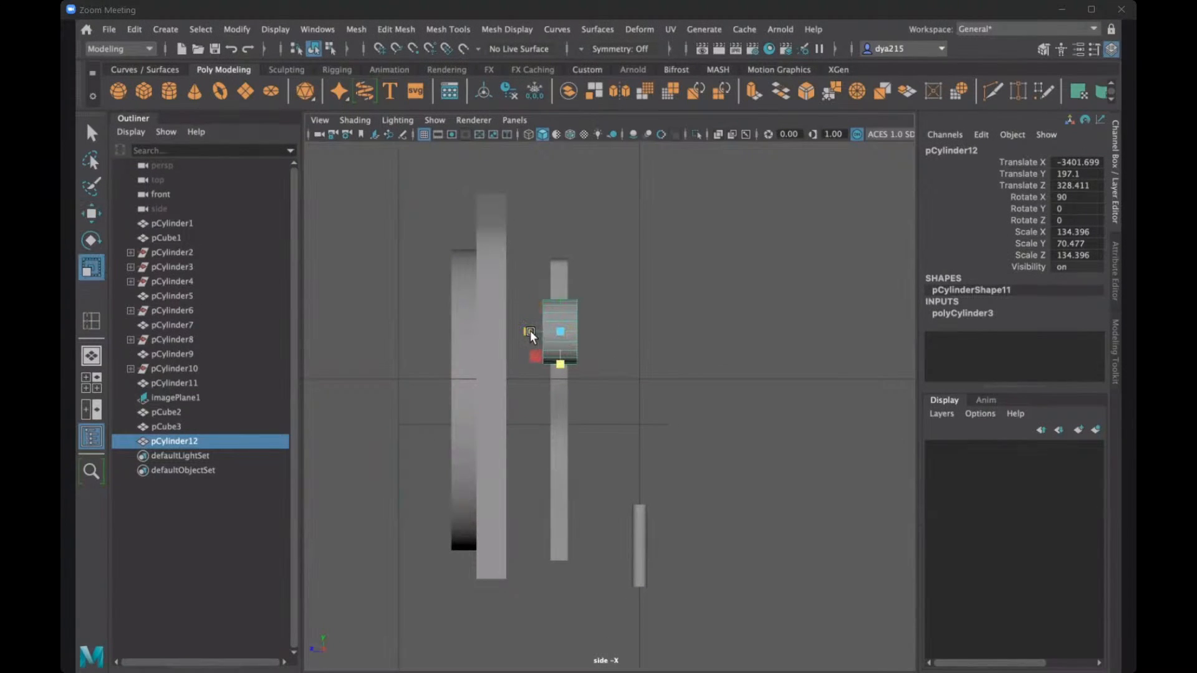
pyautogui.moveTo(530, 332)
pyautogui.mouseDown()
pyautogui.moveTo(545, 335)
pyautogui.moveTo(533, 331)
pyautogui.mouseUp()
pyautogui.press('w')
pyautogui.press('r')
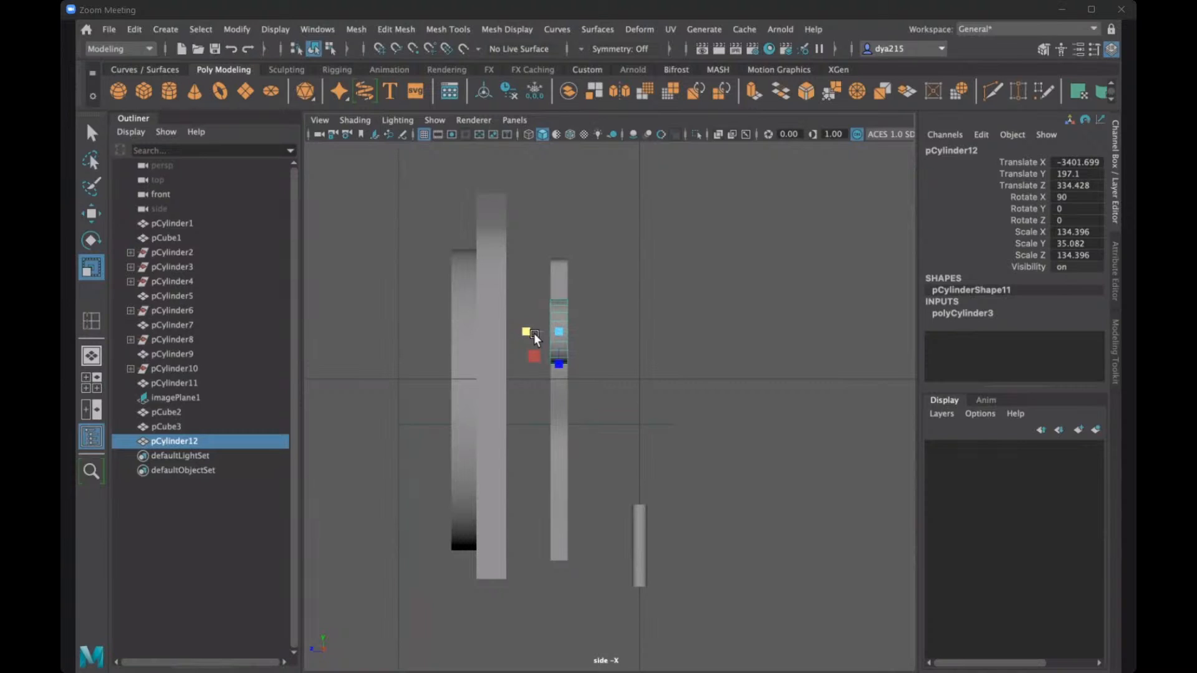
# - Fine-tune the cylinder against the hands' side profile, with Scale Y about 34.3 and Translate Z about 331
pyautogui.press('w')
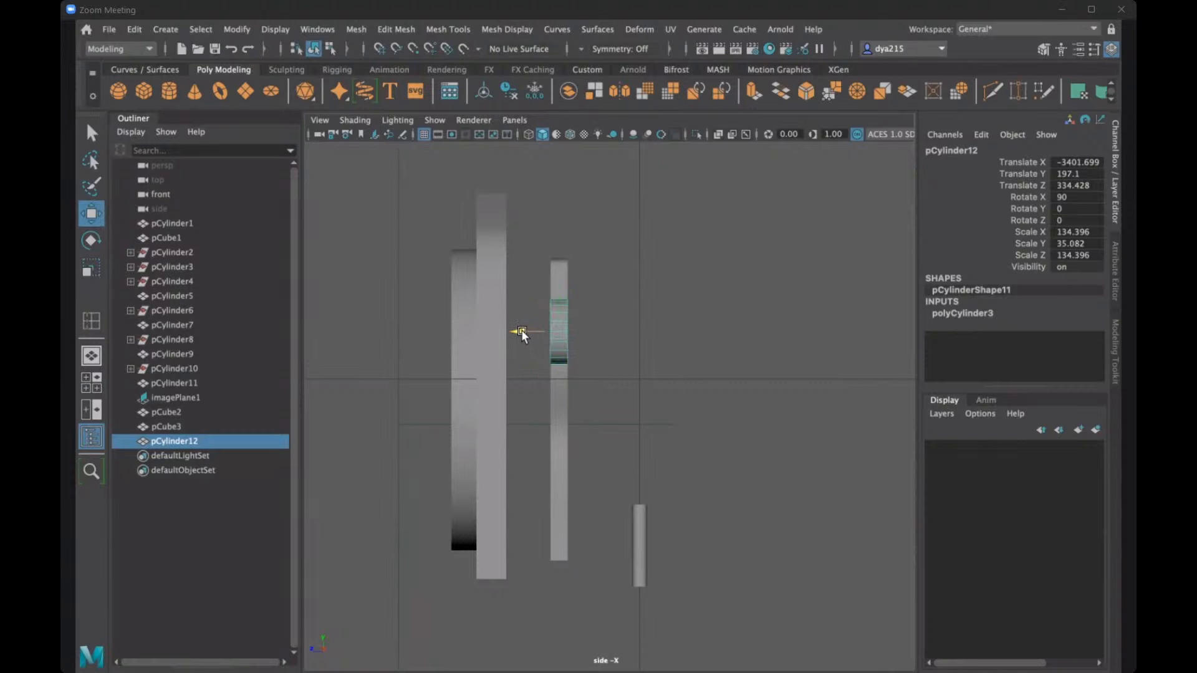
pyautogui.moveTo(521, 330); pyautogui.dragTo(521, 330)
pyautogui.press('r')
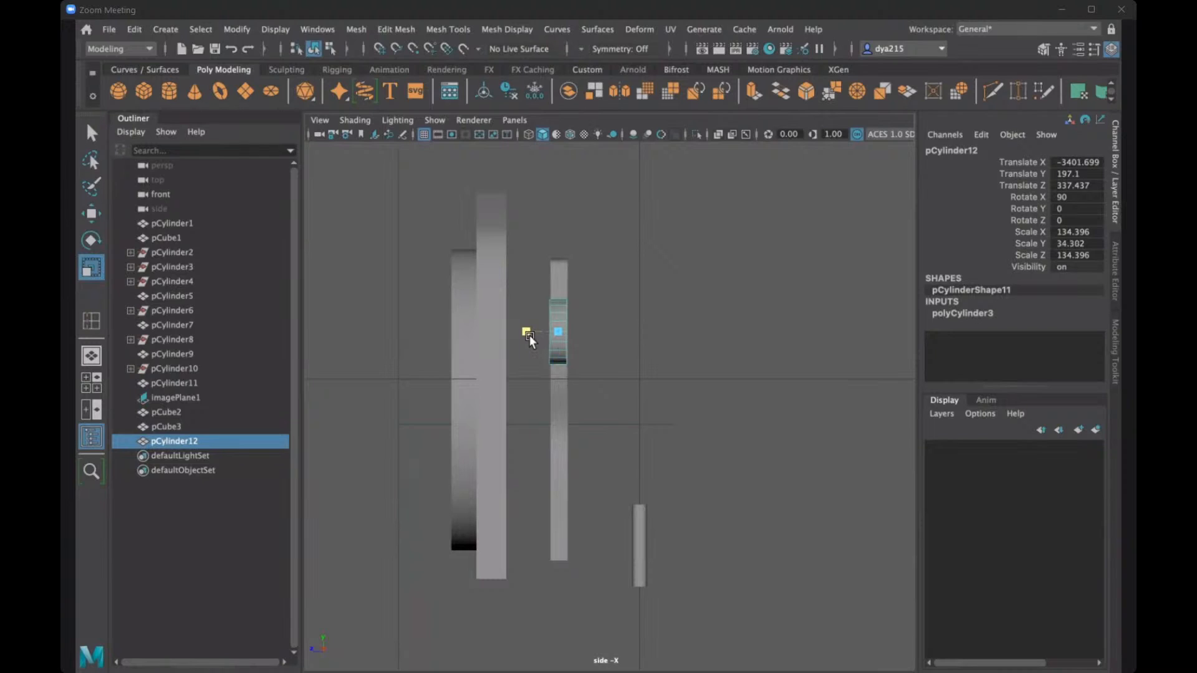
pyautogui.press('w')
pyautogui.moveTo(522, 332); pyautogui.dragTo(522, 332)
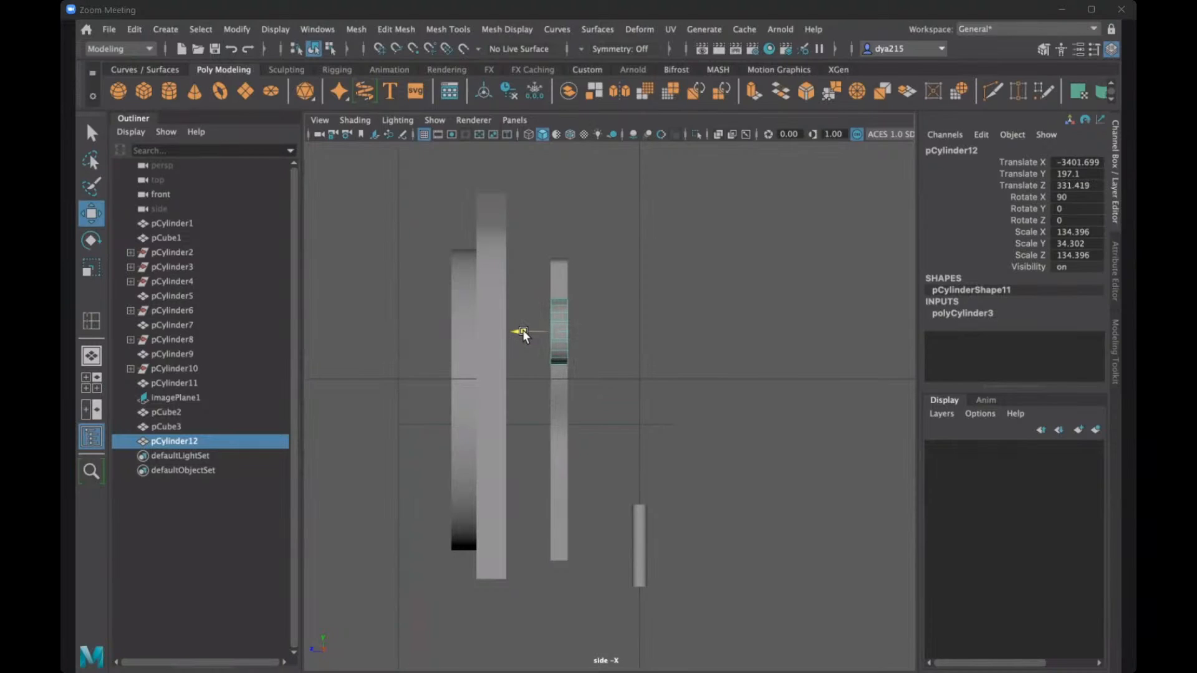
# - In the perspective view, move the cylinder back up between the fingertips of the two hand meshes
pyautogui.press('space')
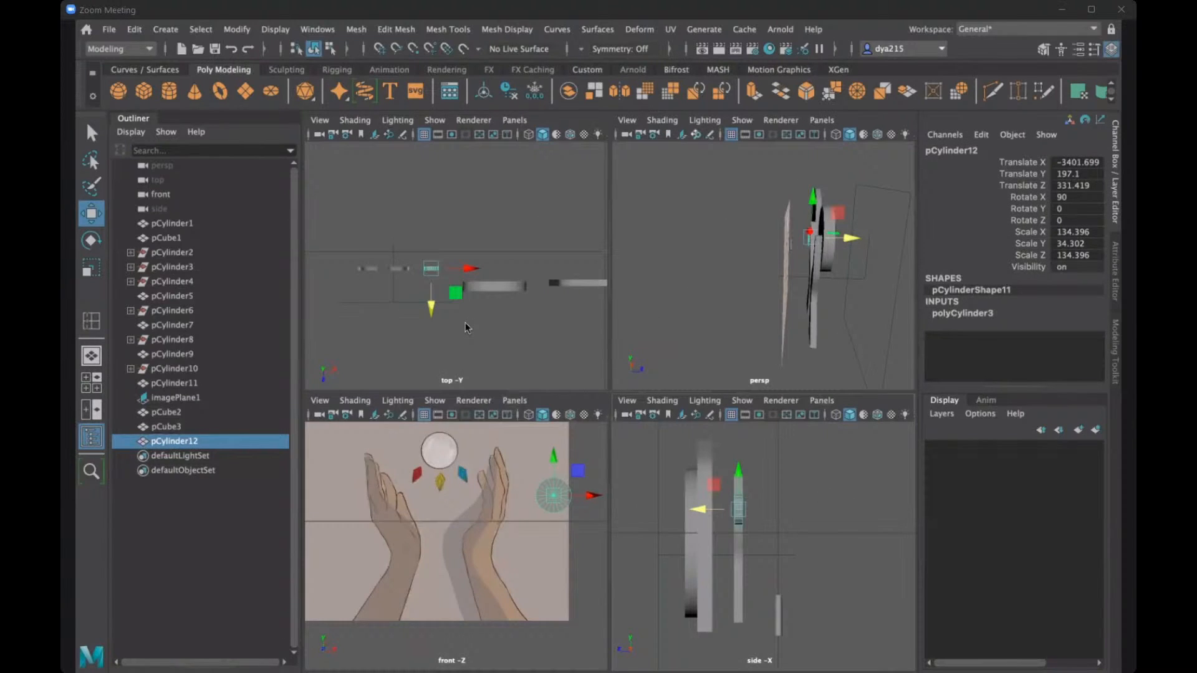
pyautogui.press('space')
pyautogui.press('space')
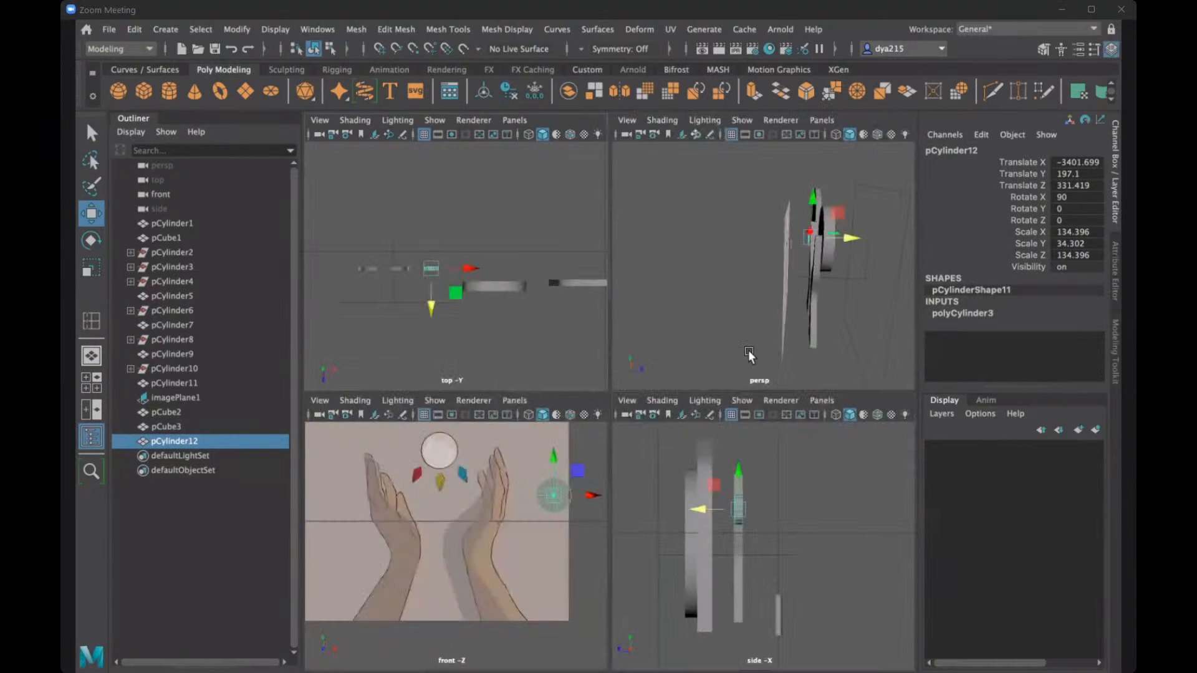
pyautogui.press('space')
pyautogui.keyDown('alt'); pyautogui.moveTo(512, 339); pyautogui.dragTo(761, 376); pyautogui.keyUp('alt')
pyautogui.moveTo(596, 362); pyautogui.dragTo(563, 289)
pyautogui.keyDown('alt'); pyautogui.moveTo(571, 344); pyautogui.dragTo(657, 441); pyautogui.keyUp('alt')
# - Select both hand meshes and move them back toward the reference image, to a Translate Z of about -10
pyautogui.click(651, 442)
pyautogui.click(701, 450)
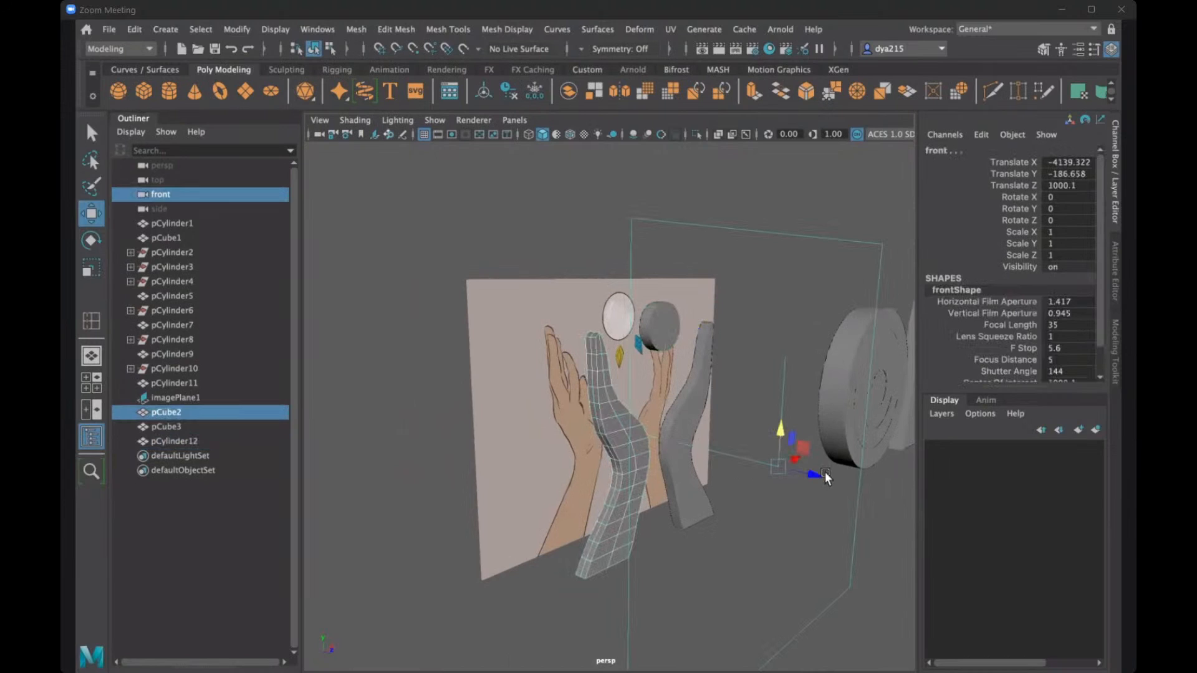
pyautogui.click(671, 399)
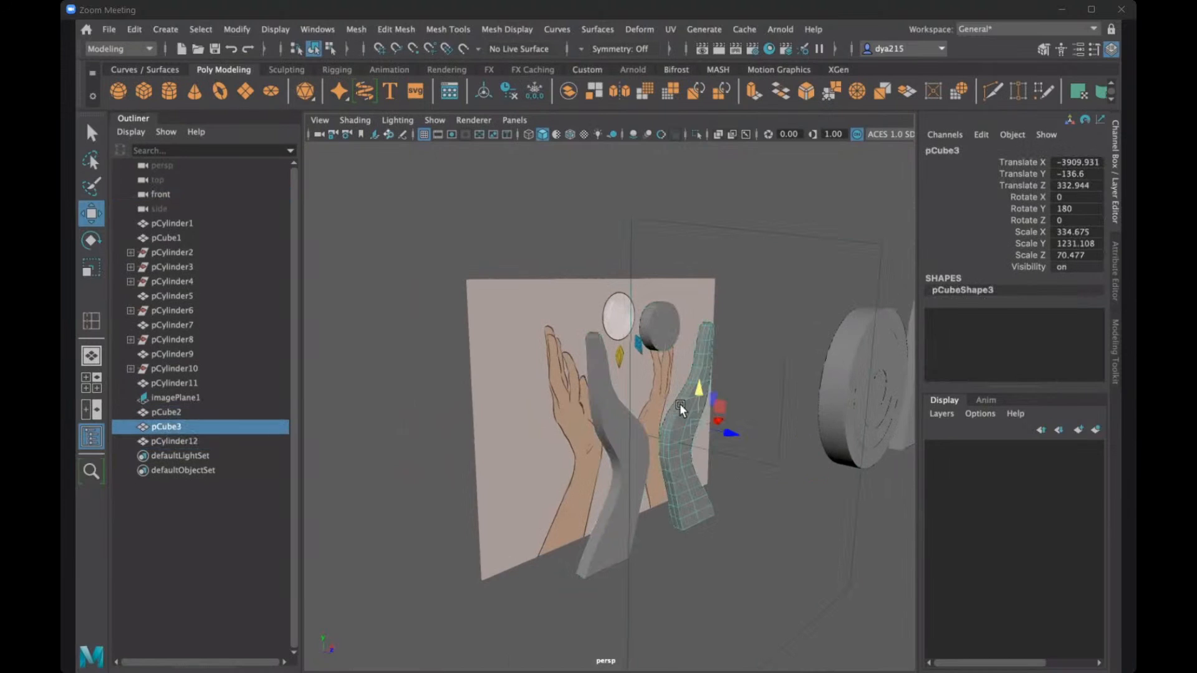
pyautogui.keyDown('shift'); pyautogui.click(594, 386); pyautogui.keyUp('shift')
pyautogui.moveTo(629, 462); pyautogui.dragTo(572, 433)
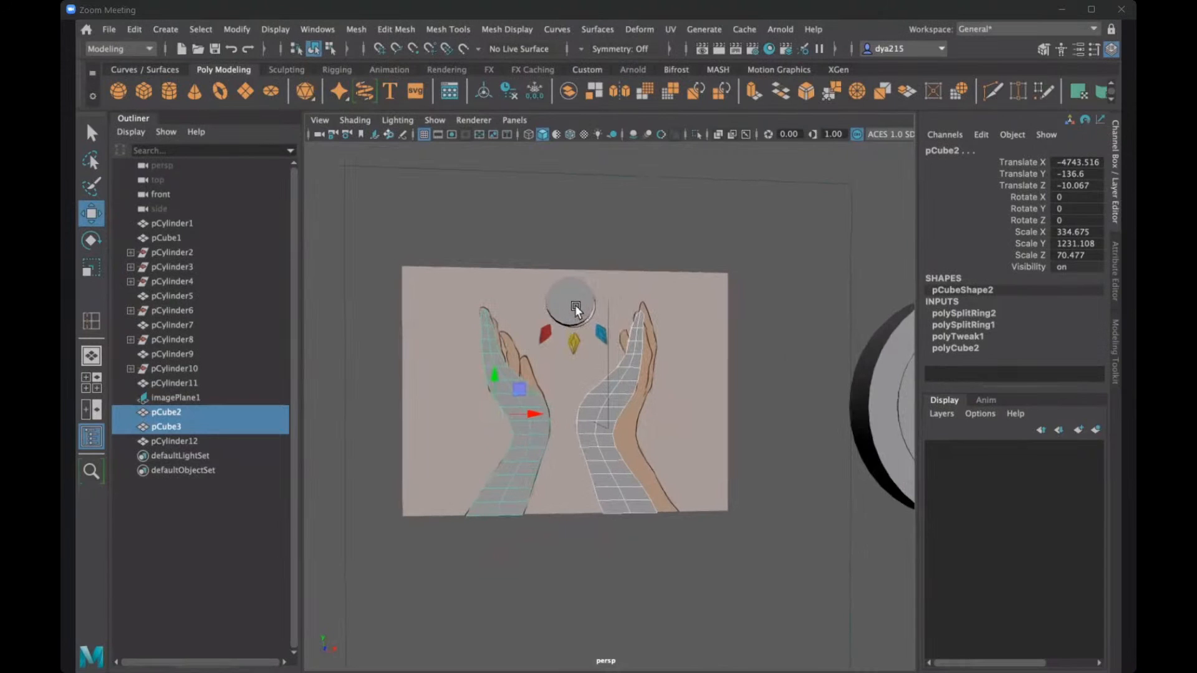
# - Move the right hand mesh inward to about X -4002 and recentre the cylinder between the hands at about X -4360, Y 498, Z 23
pyautogui.click(593, 408)
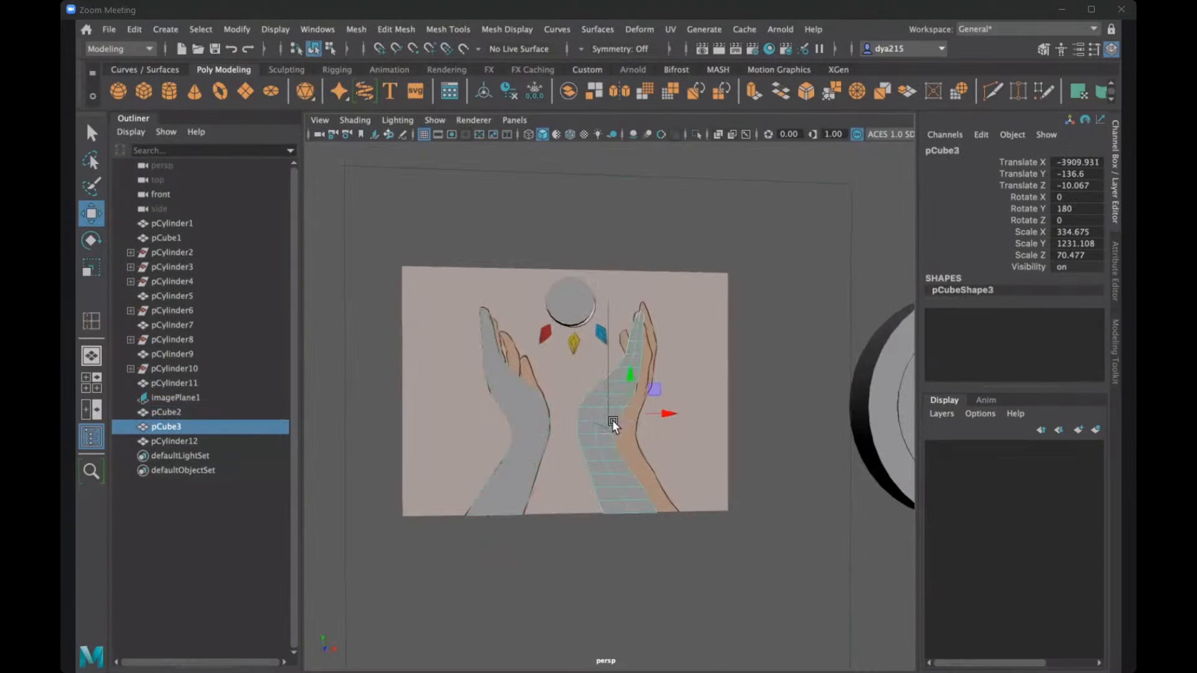
pyautogui.moveTo(650, 411)
pyautogui.mouseDown()
pyautogui.moveTo(679, 406)
pyautogui.moveTo(648, 409)
pyautogui.mouseUp()
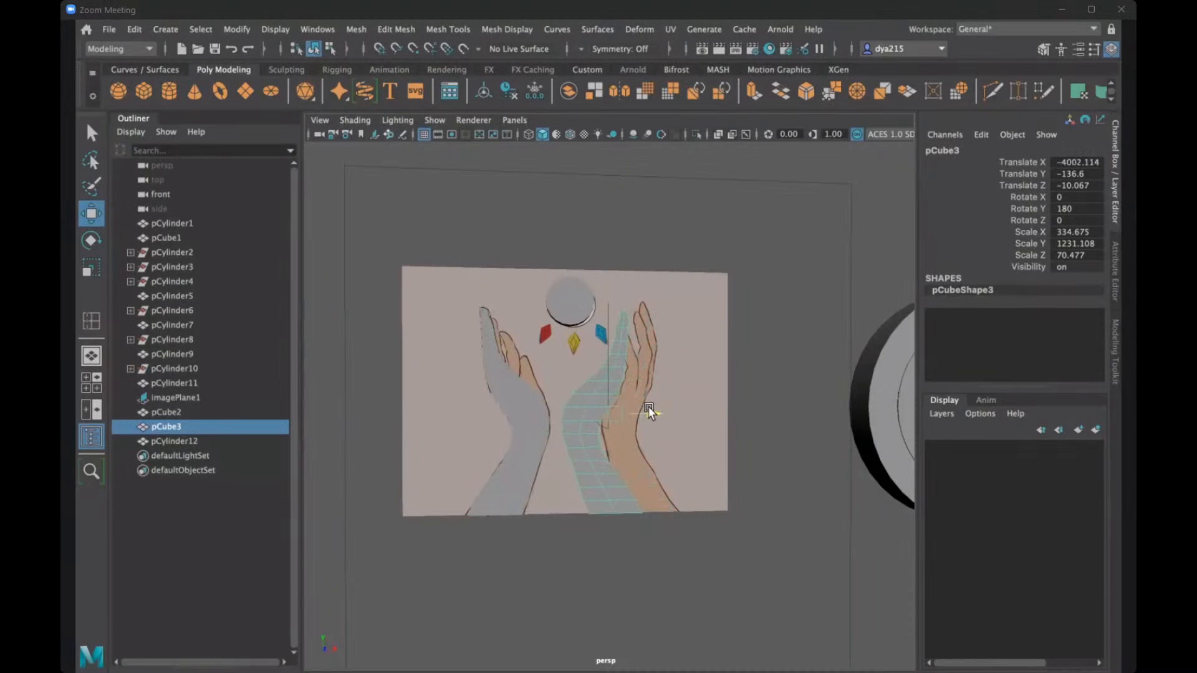
pyautogui.click(586, 328)
pyautogui.moveTo(593, 334)
pyautogui.keyDown('alt'); pyautogui.mouseDown()
pyautogui.moveTo(643, 375)
pyautogui.moveTo(660, 309)
pyautogui.moveTo(618, 305)
pyautogui.moveTo(629, 307)
pyautogui.moveTo(585, 335)
pyautogui.moveTo(601, 315)
pyautogui.moveTo(588, 318)
pyautogui.mouseUp(); pyautogui.keyUp('alt')
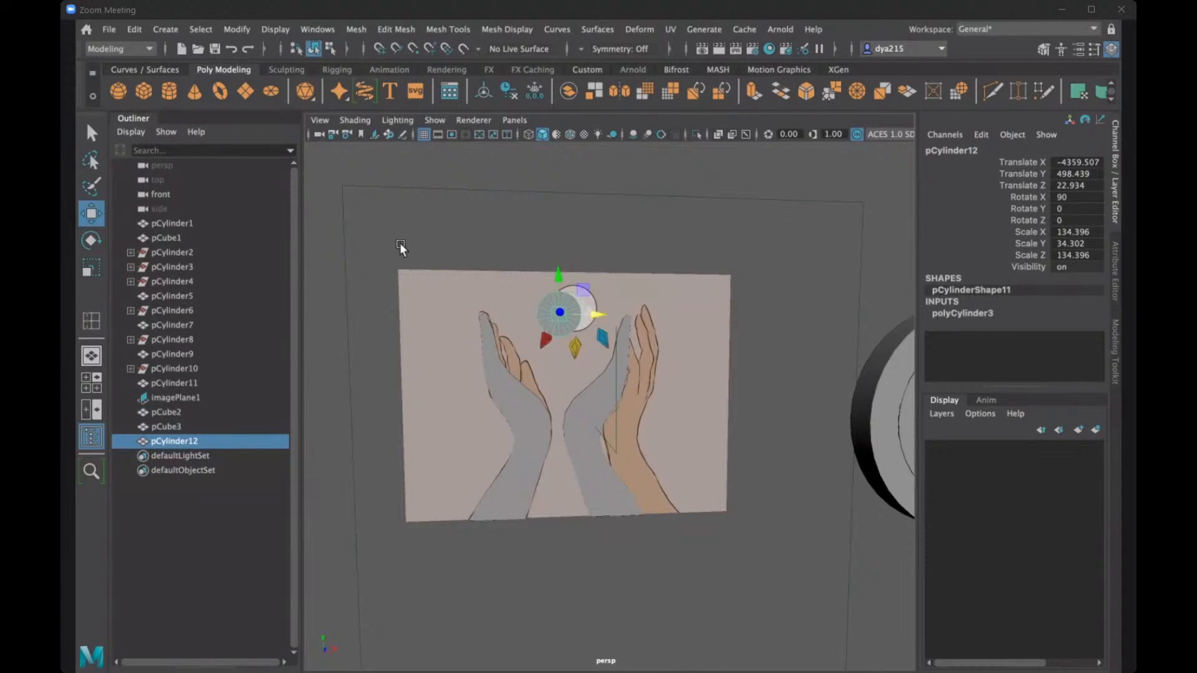
# - Create a polygon cube and move it along X beside the right hand, to about -3730
pyautogui.click(145, 91)
pyautogui.scroll(-3, 570, 443)
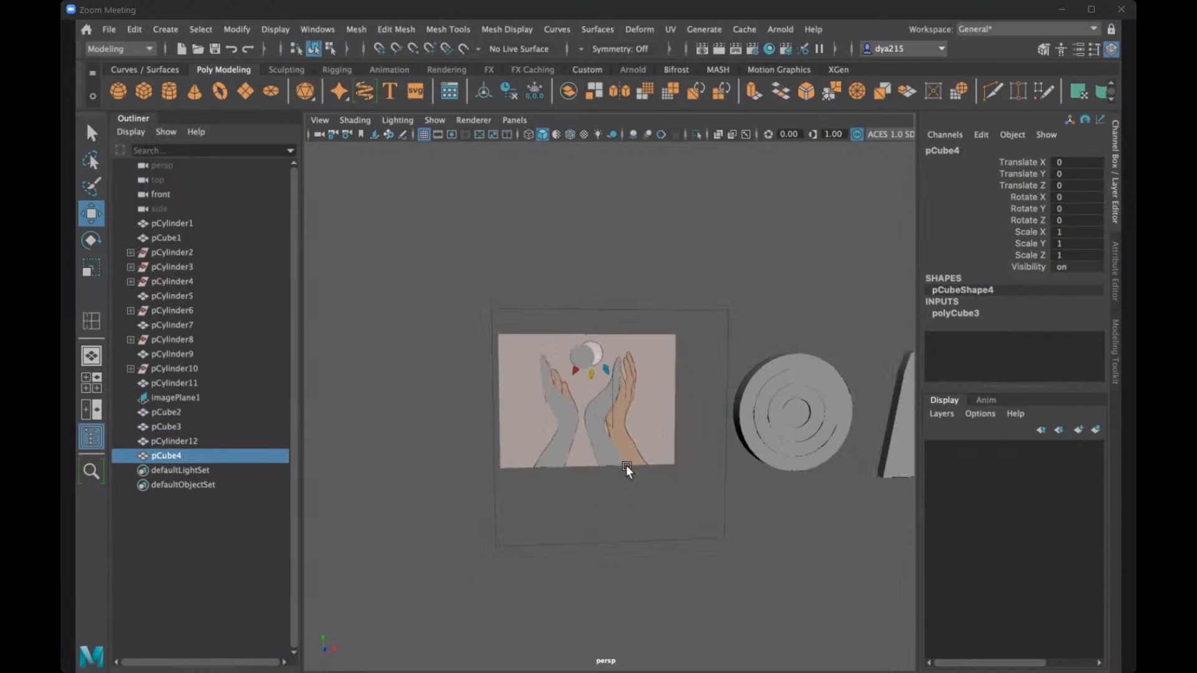
pyautogui.scroll(-3, 625, 465)
pyautogui.moveTo(888, 404); pyautogui.dragTo(663, 408)
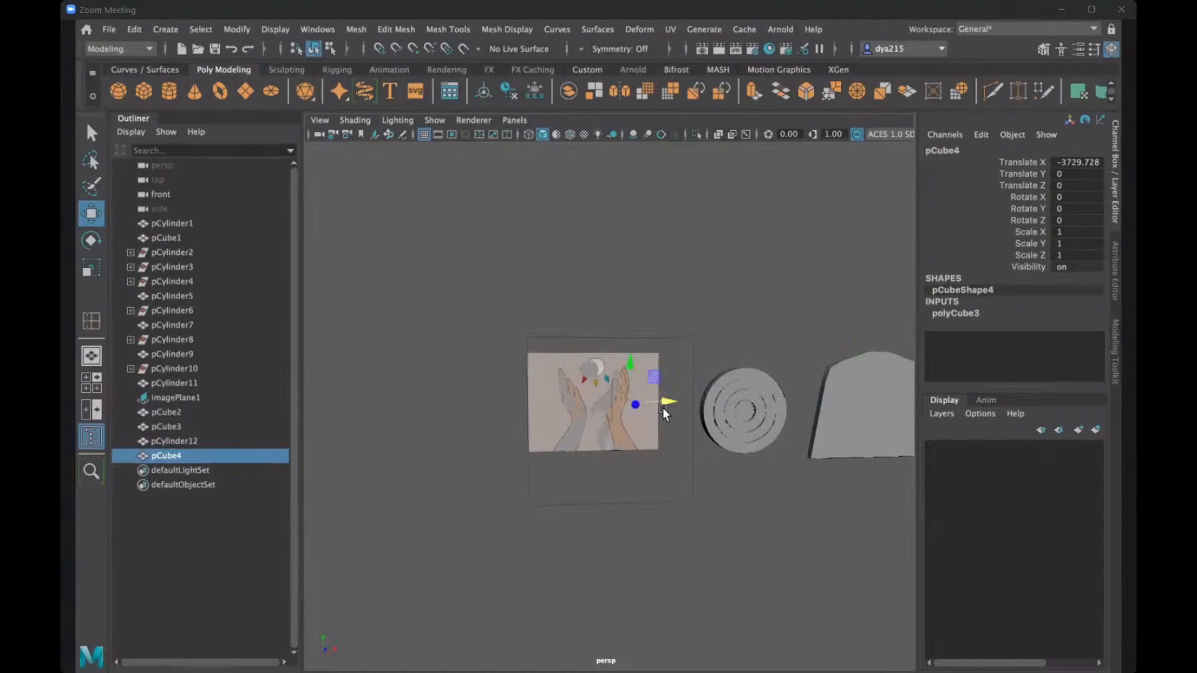
# - Scale the new cube uniformly to about 286
pyautogui.press('r')
pyautogui.scroll(2, 633, 422)
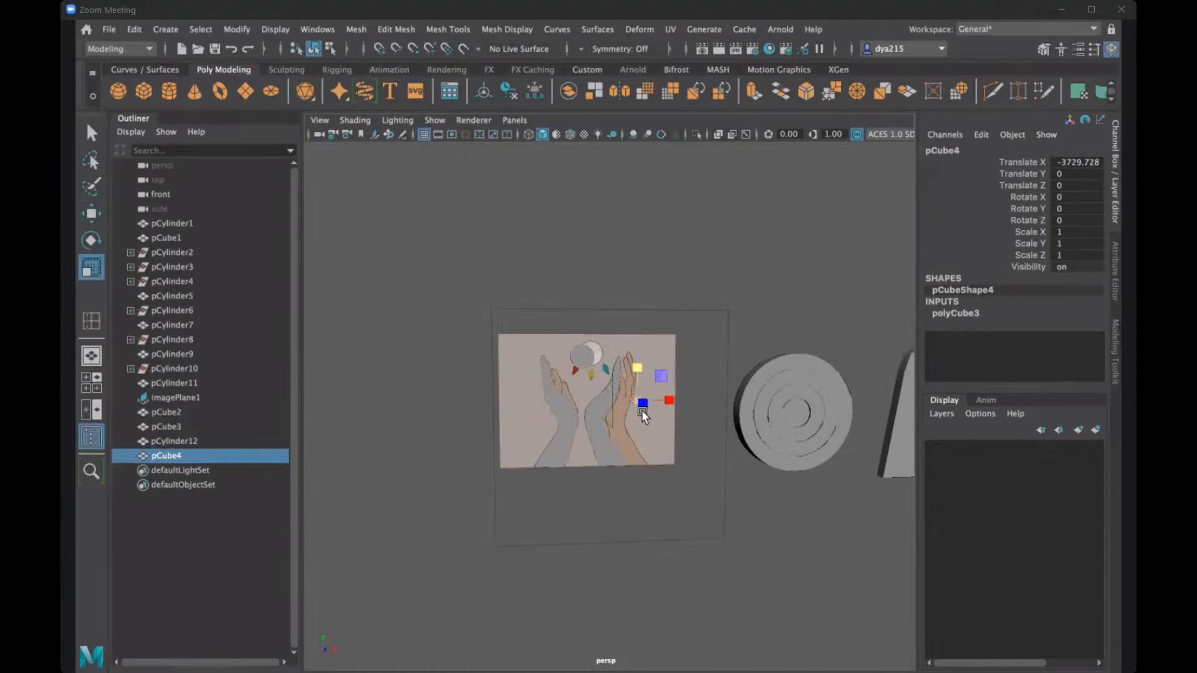
pyautogui.scroll(2, 624, 397)
pyautogui.keyDown('alt'); pyautogui.moveTo(624, 402); pyautogui.dragTo(705, 391); pyautogui.keyUp('alt')
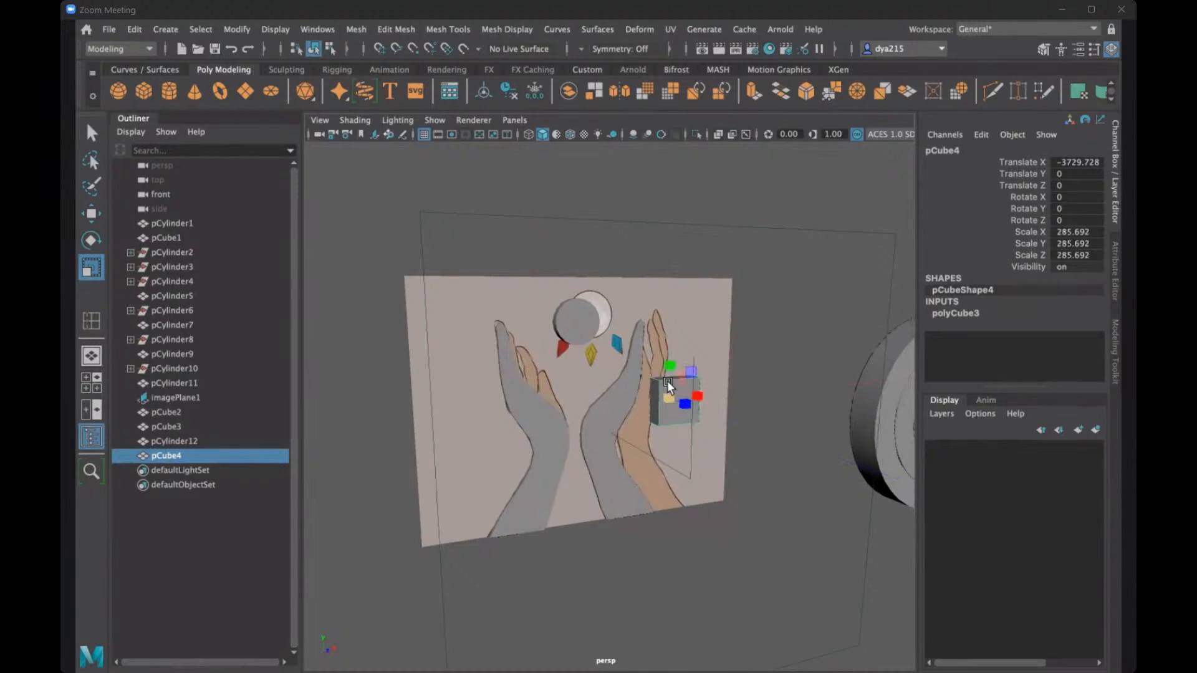
pyautogui.keyDown('alt'); pyautogui.moveTo(705, 391); pyautogui.dragTo(660, 378); pyautogui.keyUp('alt')
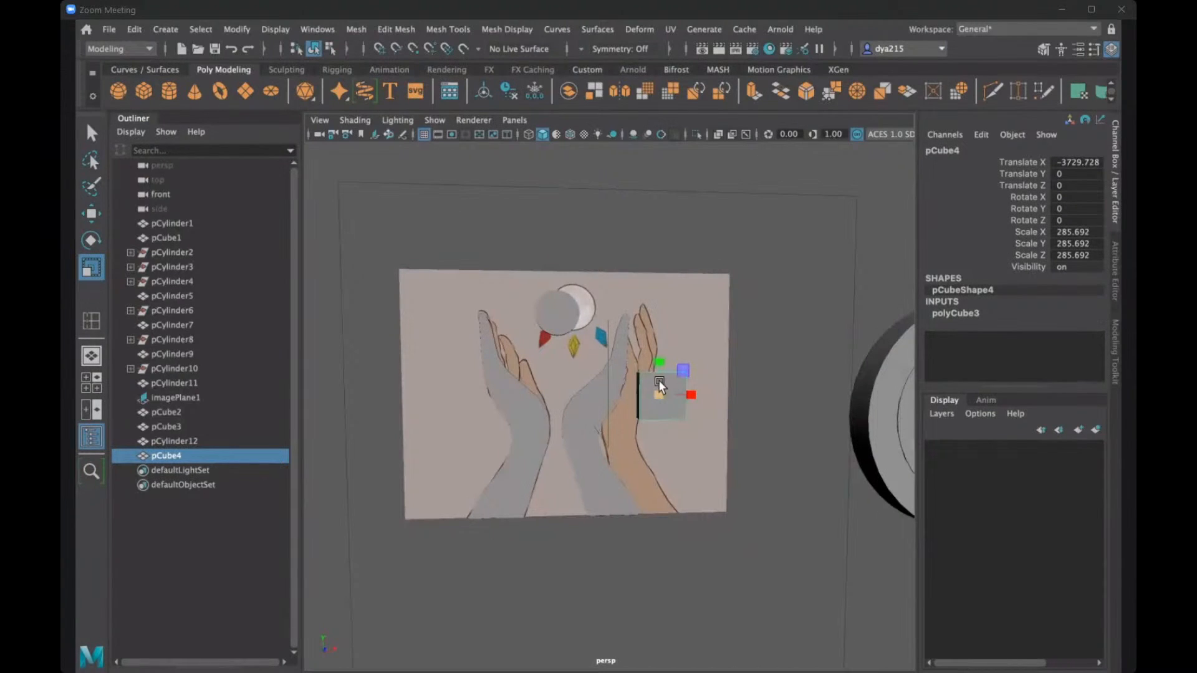
pyautogui.keyDown('alt'); pyautogui.moveTo(659, 379); pyautogui.dragTo(656, 362); pyautogui.keyUp('alt')
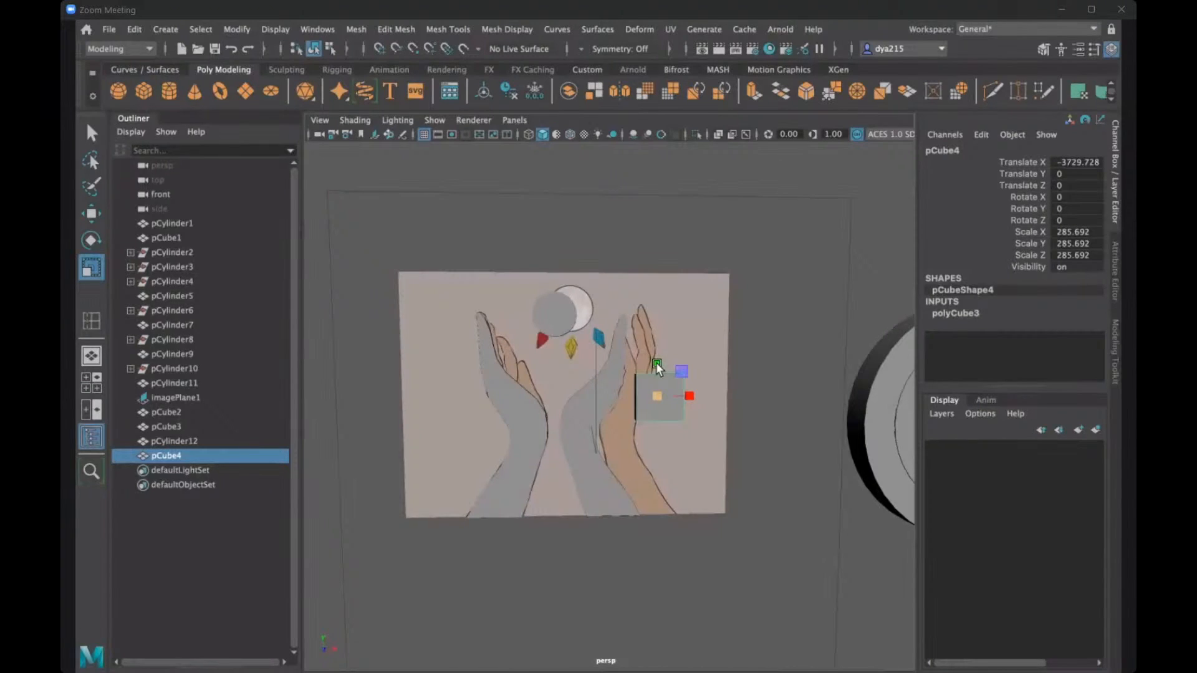
# - Rotate the new cube beside the right hand to 45 degrees about Z
pyautogui.press('e')
pyautogui.moveTo(623, 404); pyautogui.dragTo(439, 468)
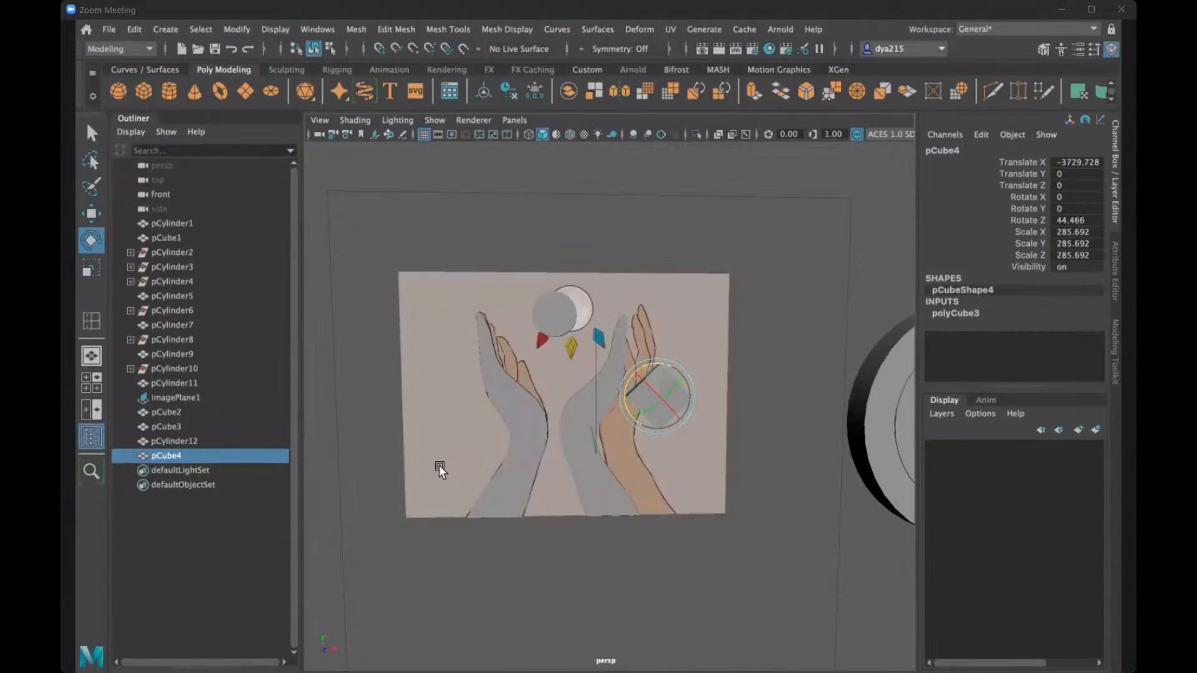
pyautogui.click(1077, 220)
pyautogui.write('45')
pyautogui.press('Return')
# - Set the Scale tool's axis orientation to World for the rotated cube
pyautogui.scroll(3, 561, 393)
pyautogui.keyDown('alt'); pyautogui.moveTo(548, 374); pyautogui.dragTo(530, 390); pyautogui.keyUp('alt')
pyautogui.press('r')
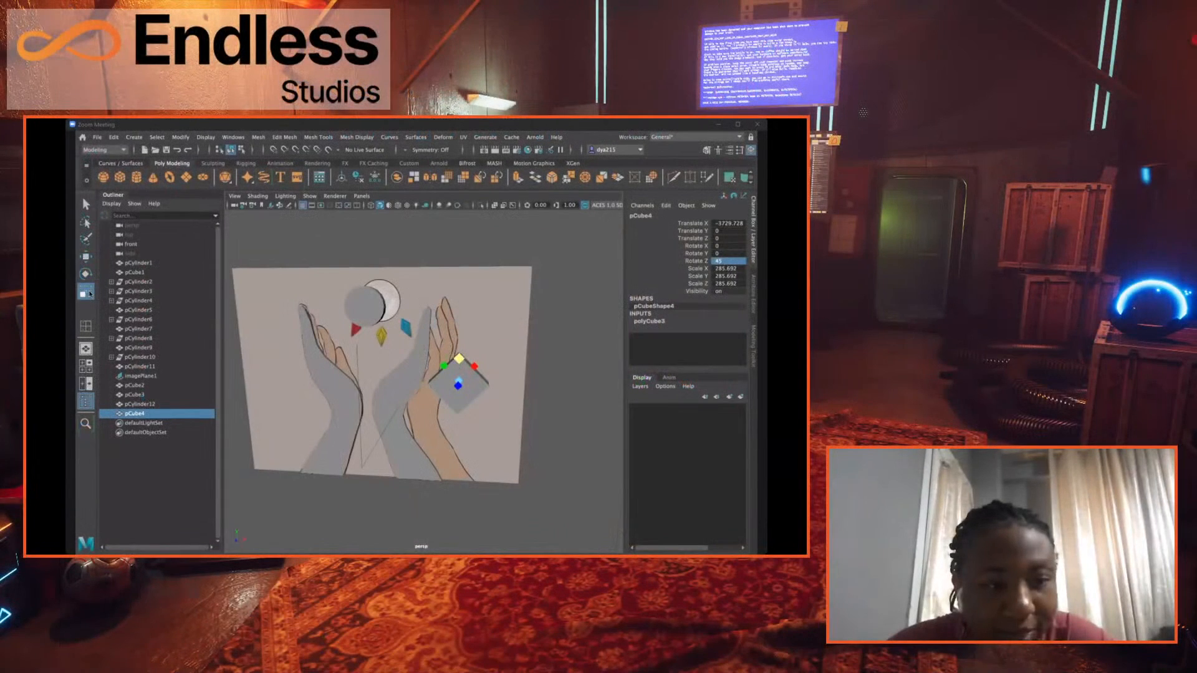
pyautogui.doubleClick(87, 292)
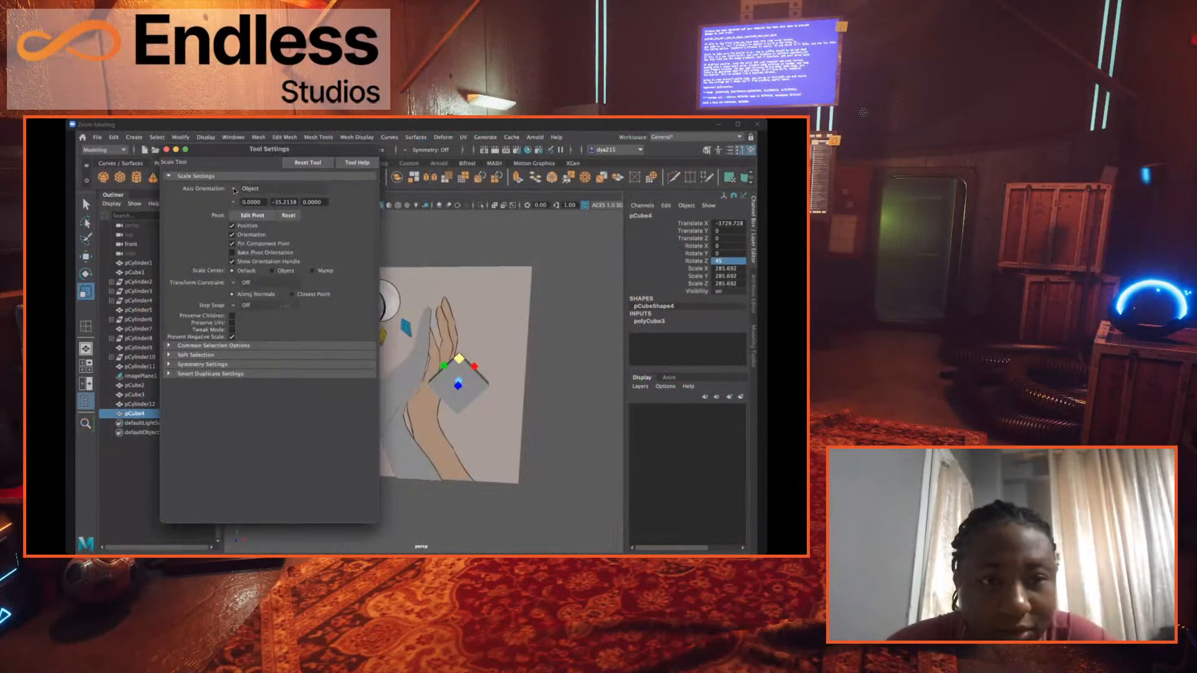
pyautogui.click(234, 189)
pyautogui.click(261, 208)
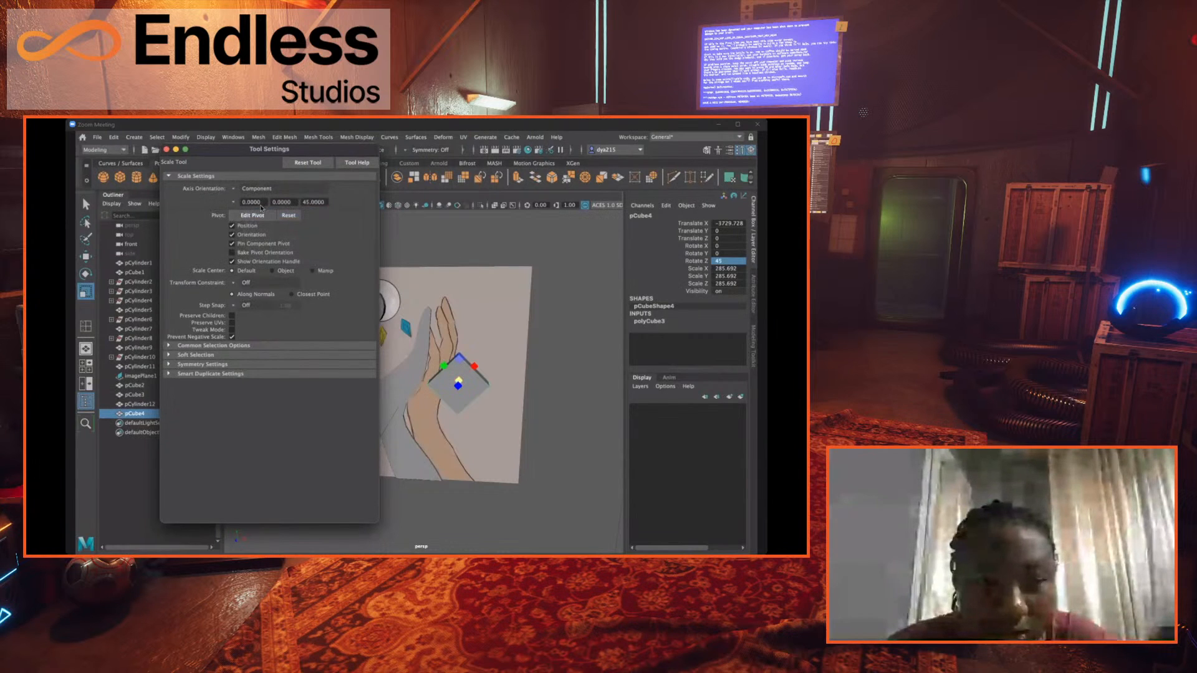
pyautogui.click(235, 189)
pyautogui.click(261, 202)
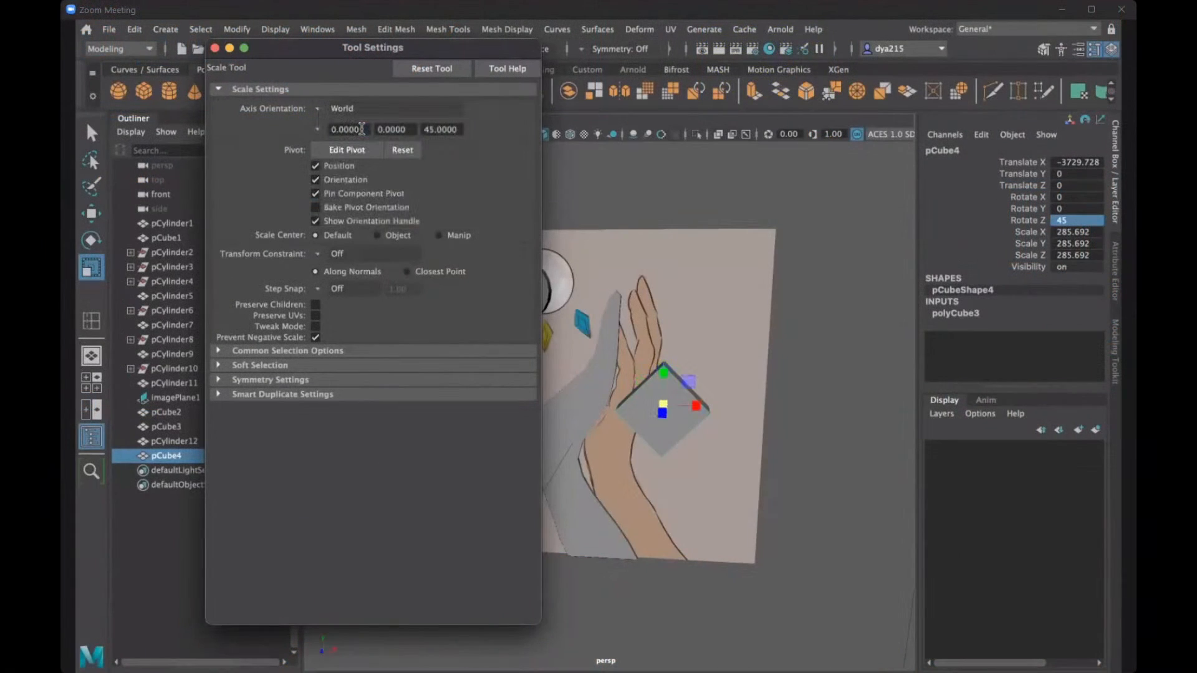
pyautogui.click(214, 48)
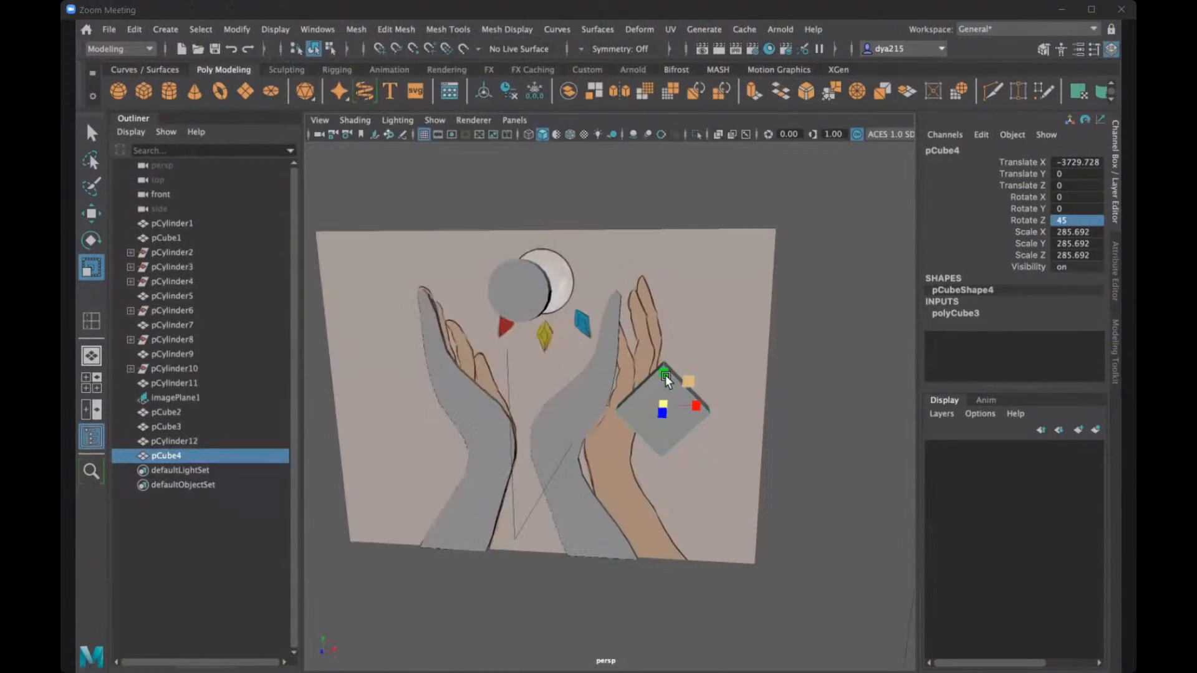
# - Stretch the rotated cube vertically into a tall diamond and reduce its overall size
pyautogui.moveTo(664, 376); pyautogui.dragTo(667, 350)
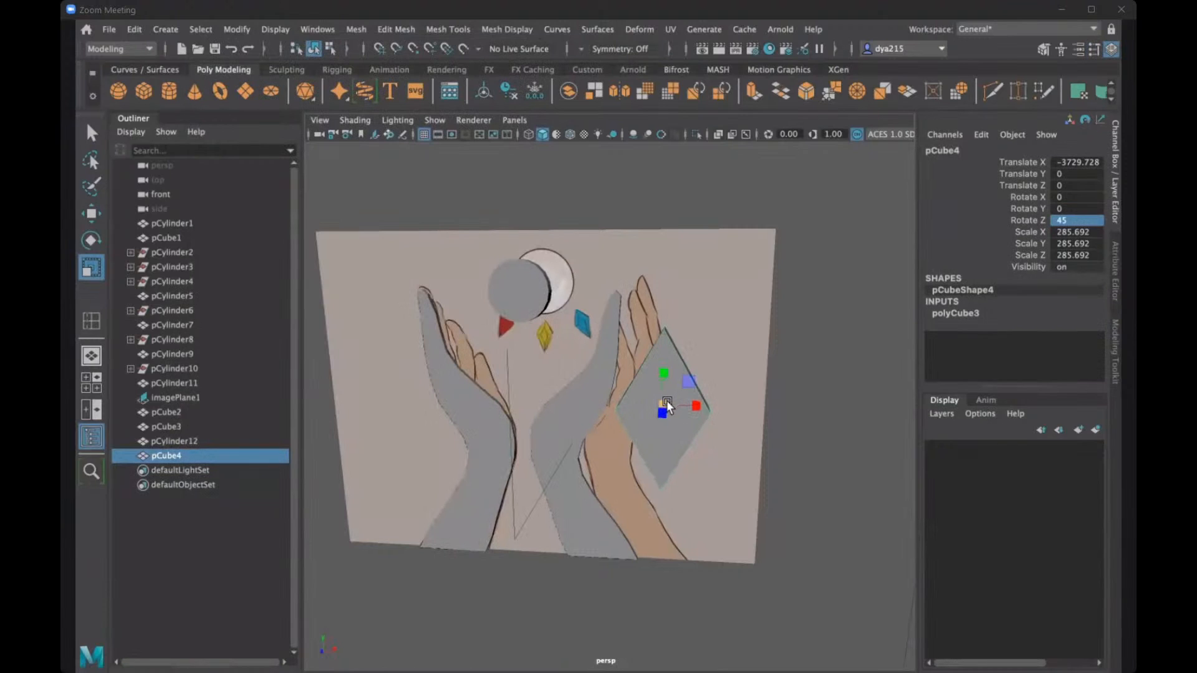
pyautogui.moveTo(665, 404); pyautogui.dragTo(725, 429)
pyautogui.hotkey('ctrl', 'z')
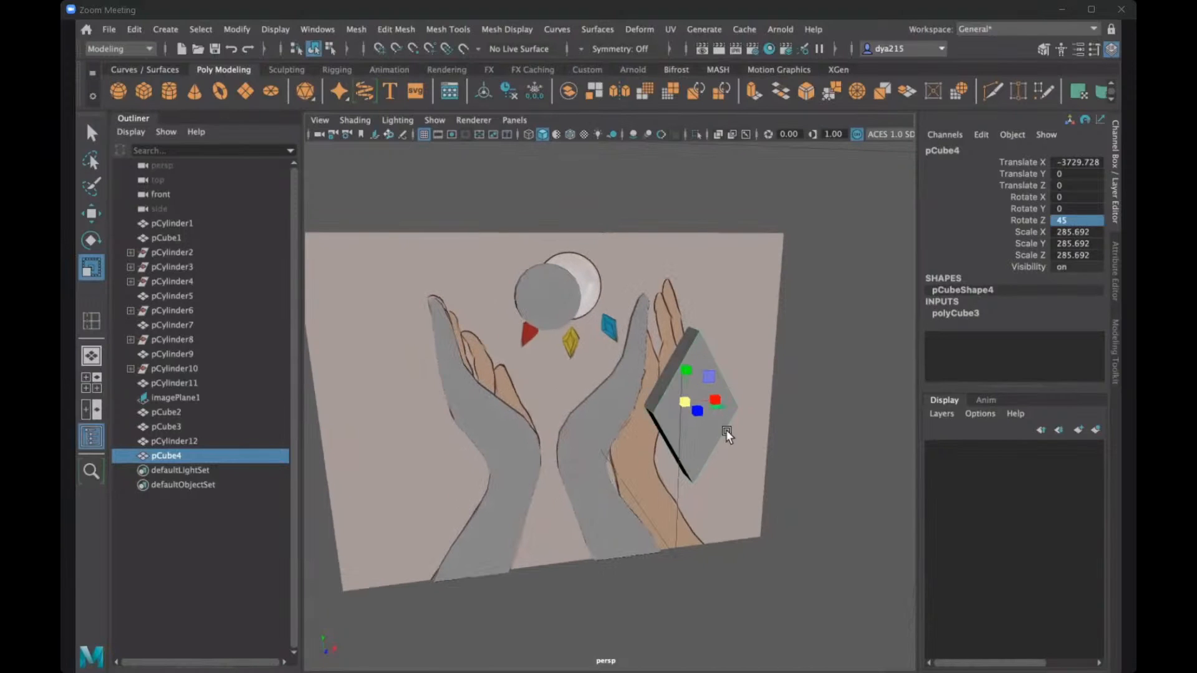
pyautogui.keyDown('alt'); pyautogui.moveTo(712, 388); pyautogui.dragTo(720, 383); pyautogui.keyUp('alt')
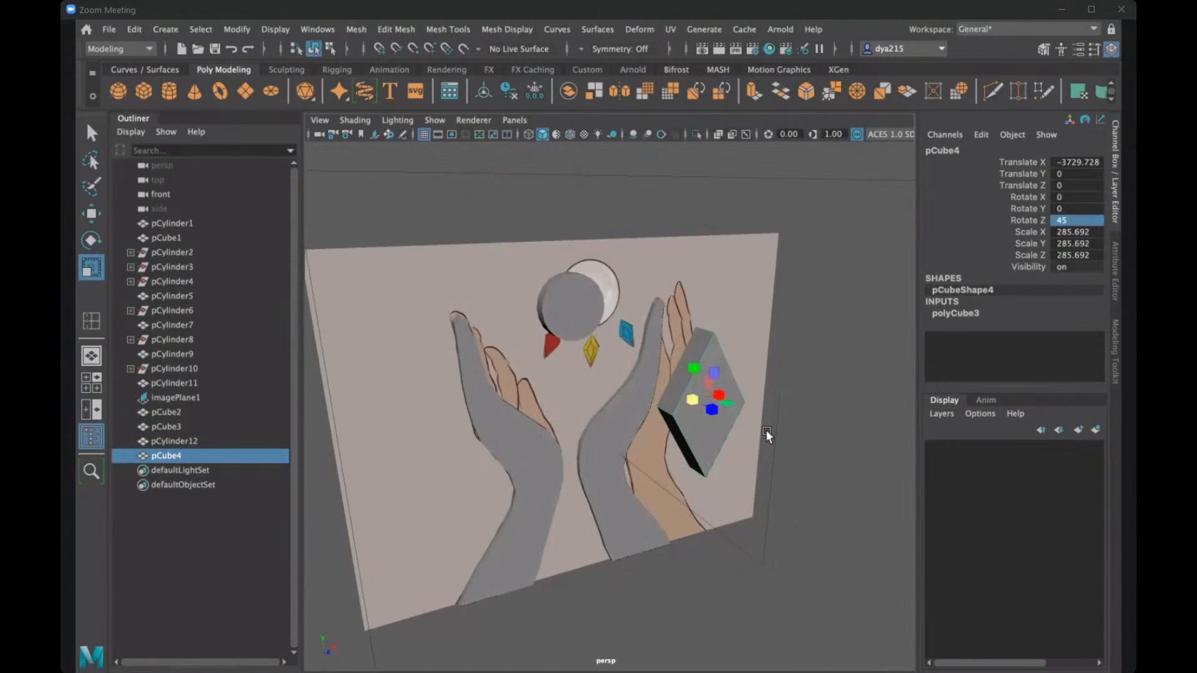
pyautogui.keyDown('alt'); pyautogui.moveTo(727, 432); pyautogui.dragTo(626, 434); pyautogui.keyUp('alt')
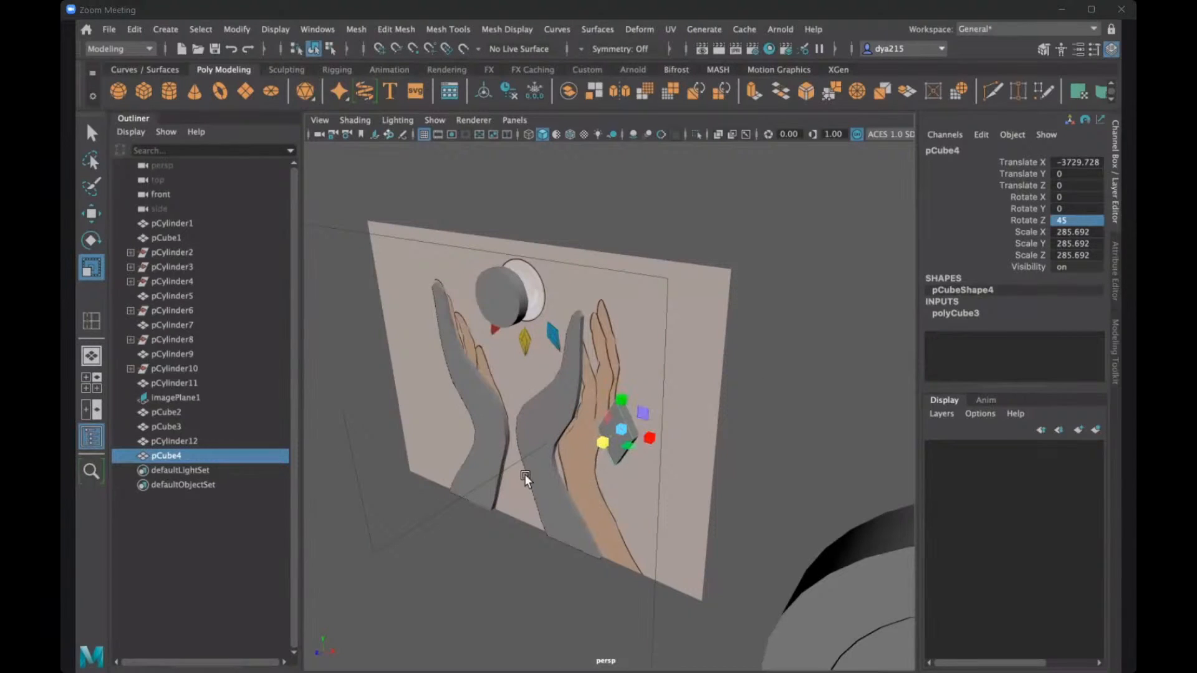
pyautogui.keyDown('alt'); pyautogui.moveTo(525, 474); pyautogui.dragTo(701, 424); pyautogui.keyUp('alt')
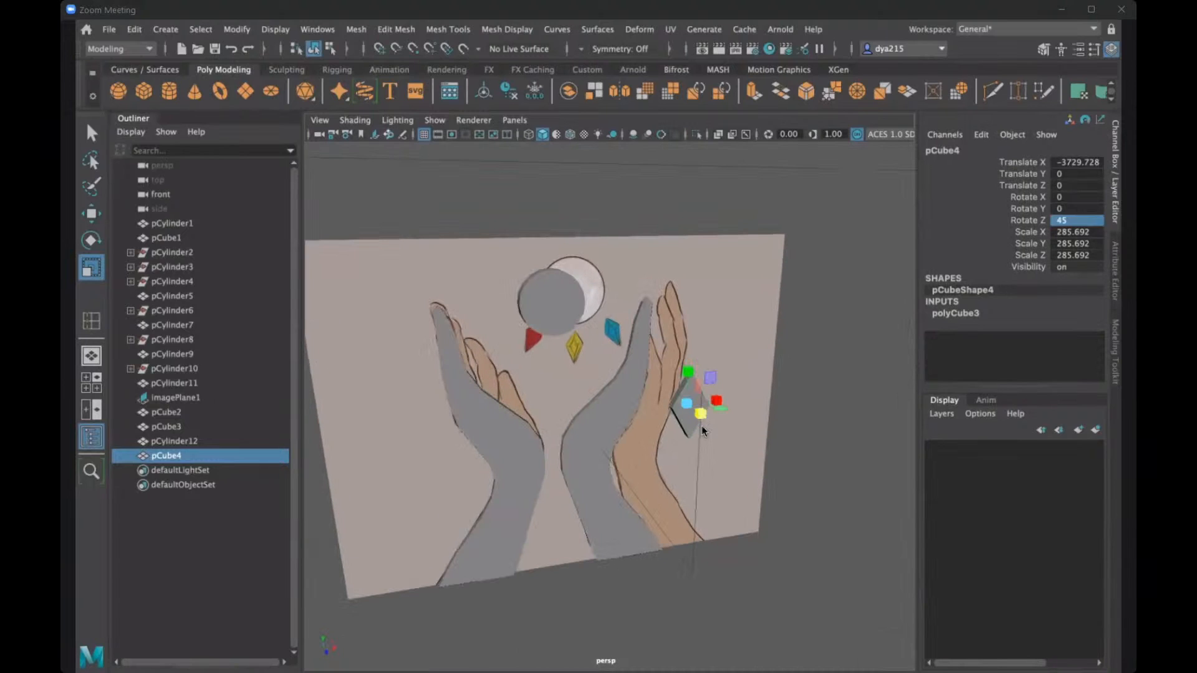
# - Thin the diamond in depth to suit the hand meshes and shift it to a Translate Z of about -11.4
pyautogui.press('space')
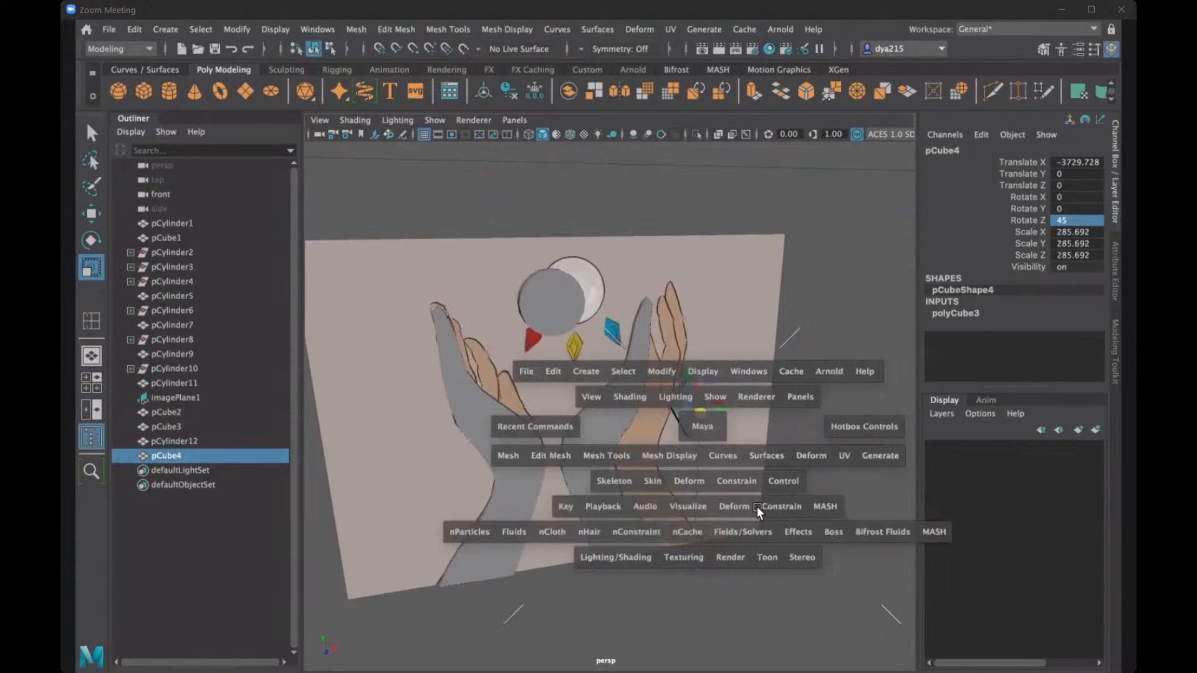
pyautogui.press('space')
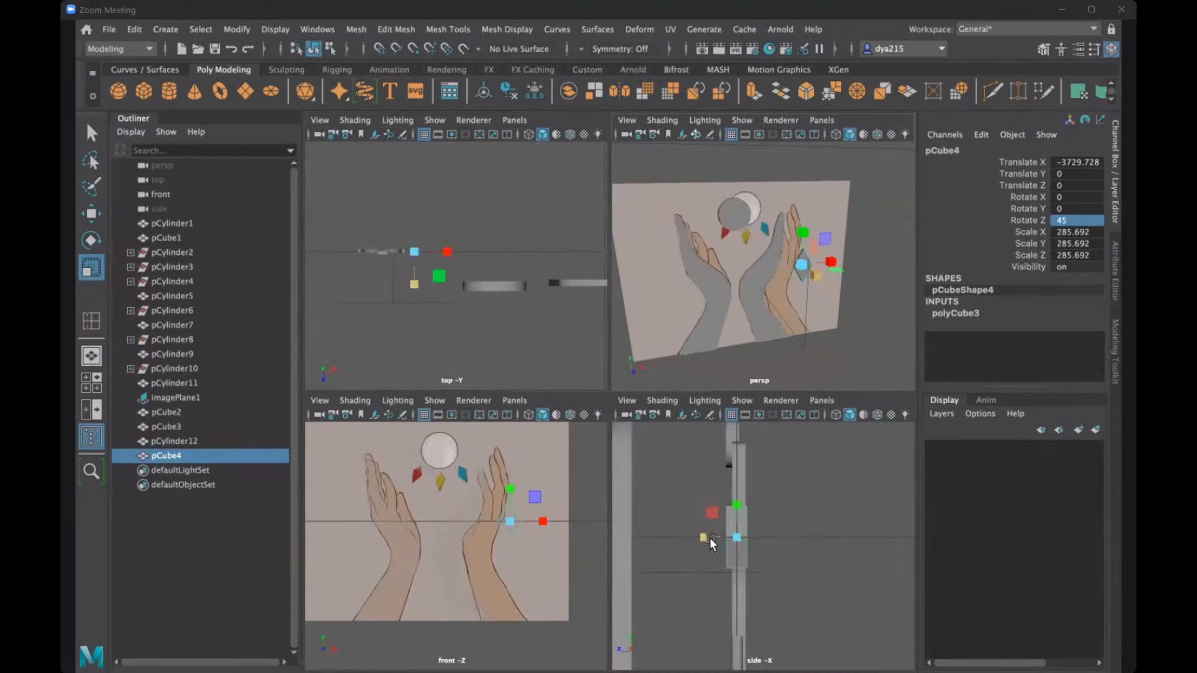
pyautogui.moveTo(710, 537)
pyautogui.mouseDown()
pyautogui.moveTo(725, 541)
pyautogui.moveTo(708, 541)
pyautogui.mouseUp()
pyautogui.press('w')
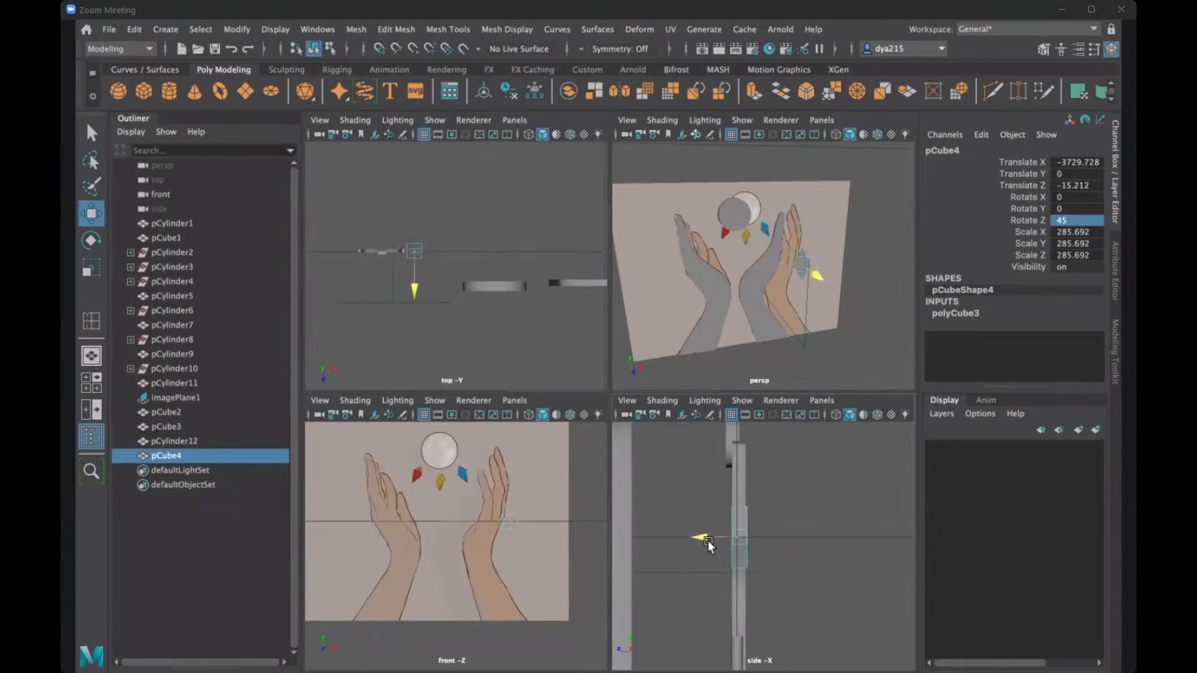
pyautogui.press('r')
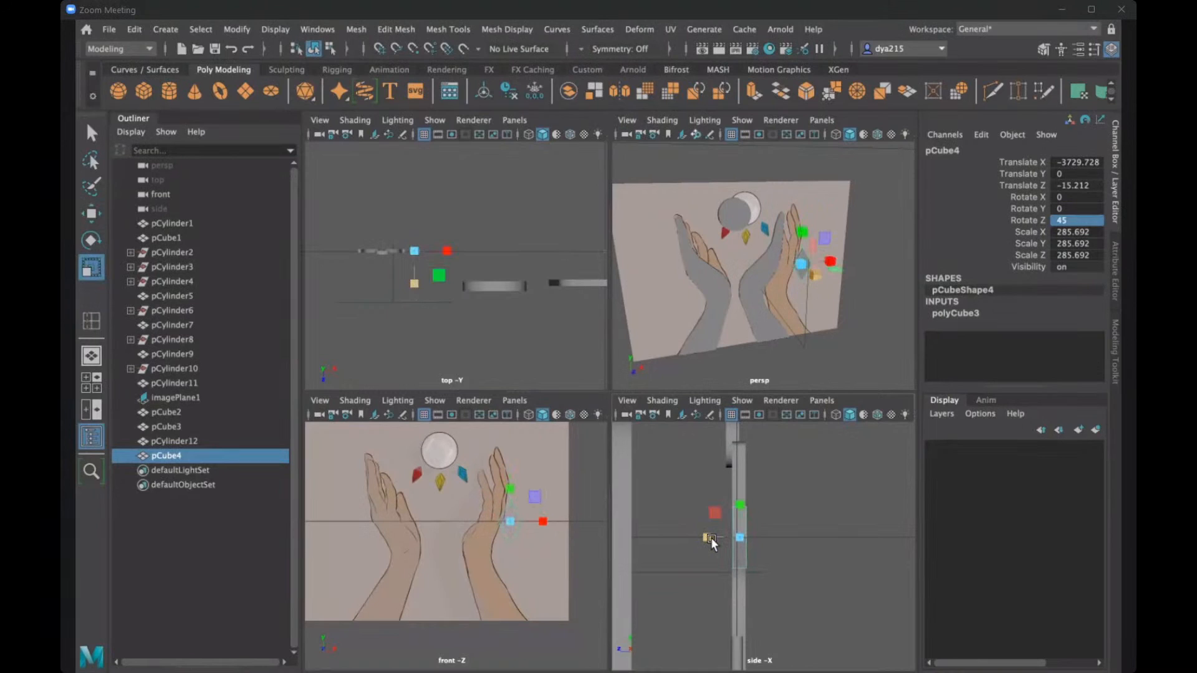
pyautogui.press('w')
pyautogui.moveTo(709, 537); pyautogui.dragTo(707, 536)
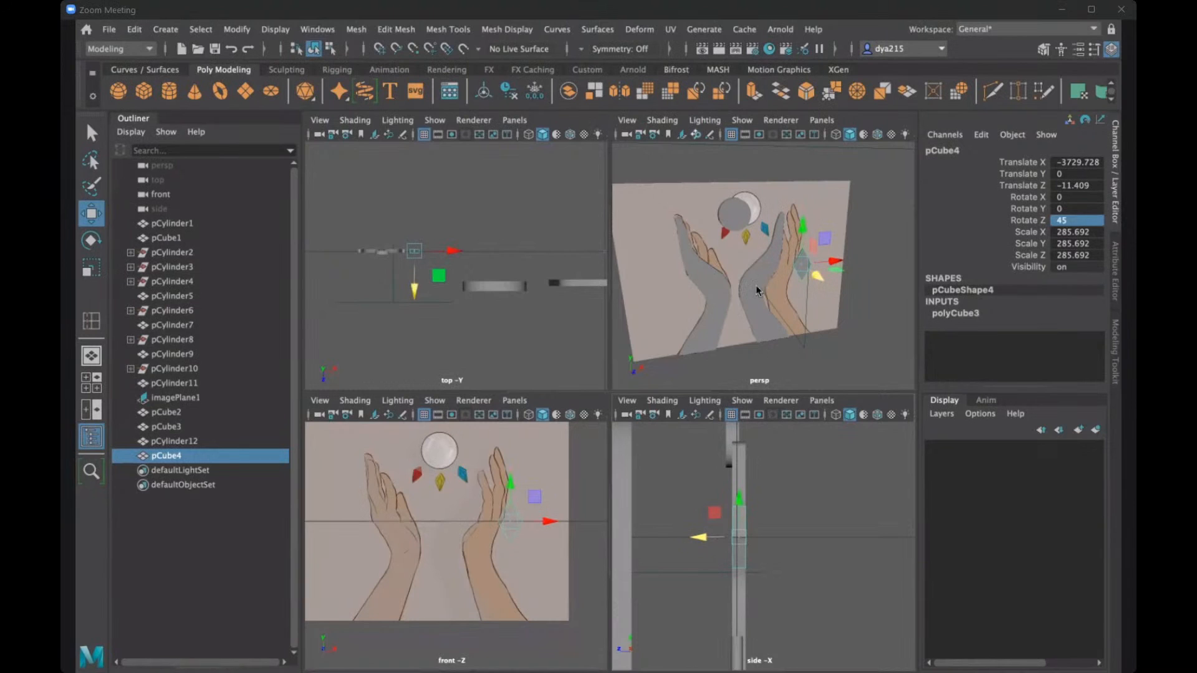
# - Shrink the diamond to gem size and place it below the cylinder between the hands, at about X -4348, Y 233
pyautogui.press('space')
pyautogui.keyDown('alt'); pyautogui.moveTo(619, 336); pyautogui.dragTo(624, 337); pyautogui.keyUp('alt')
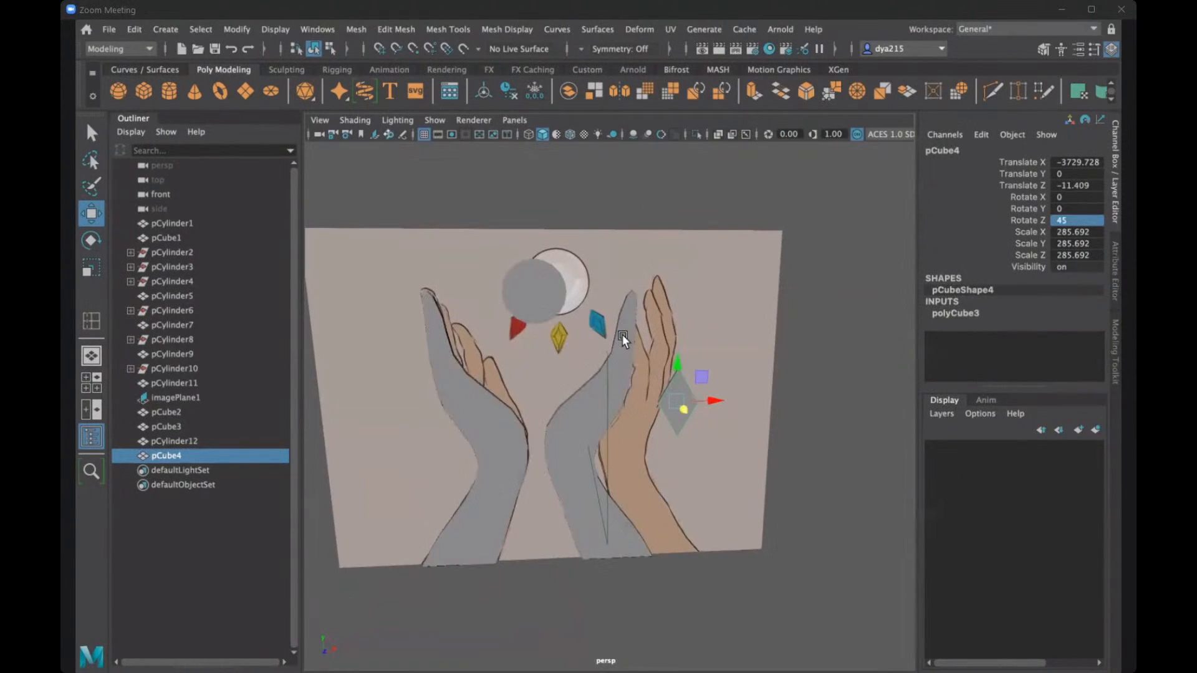
pyautogui.press('r')
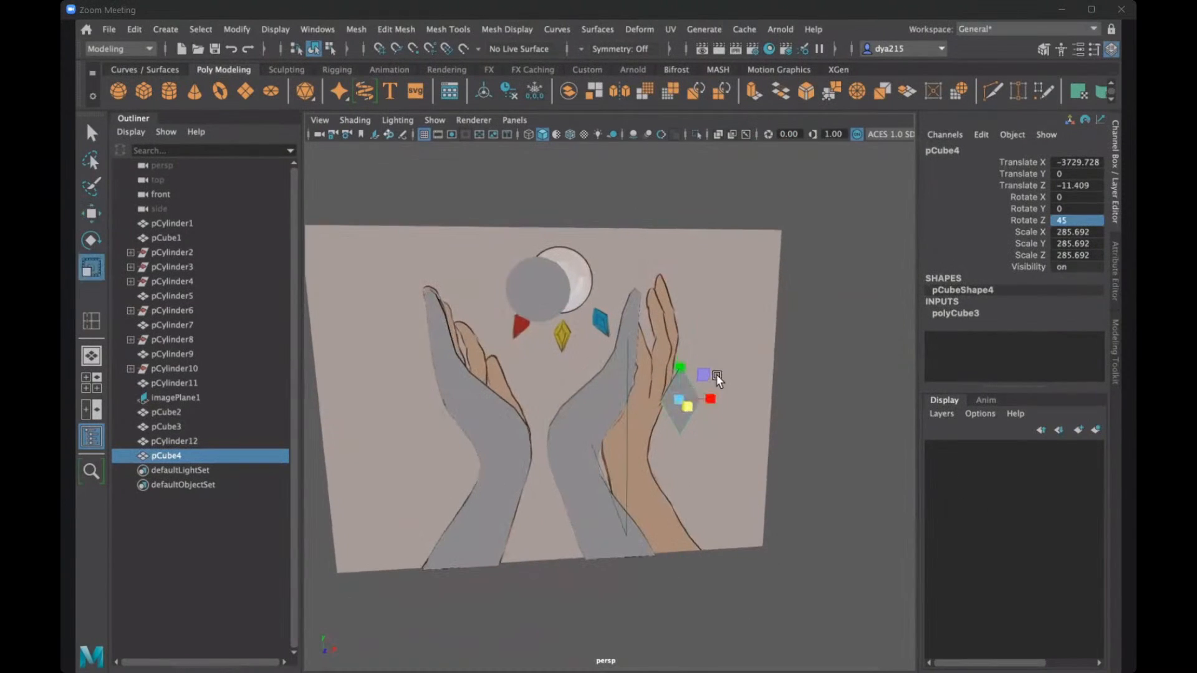
pyautogui.keyDown('alt'); pyautogui.moveTo(664, 387); pyautogui.dragTo(614, 435); pyautogui.keyUp('alt')
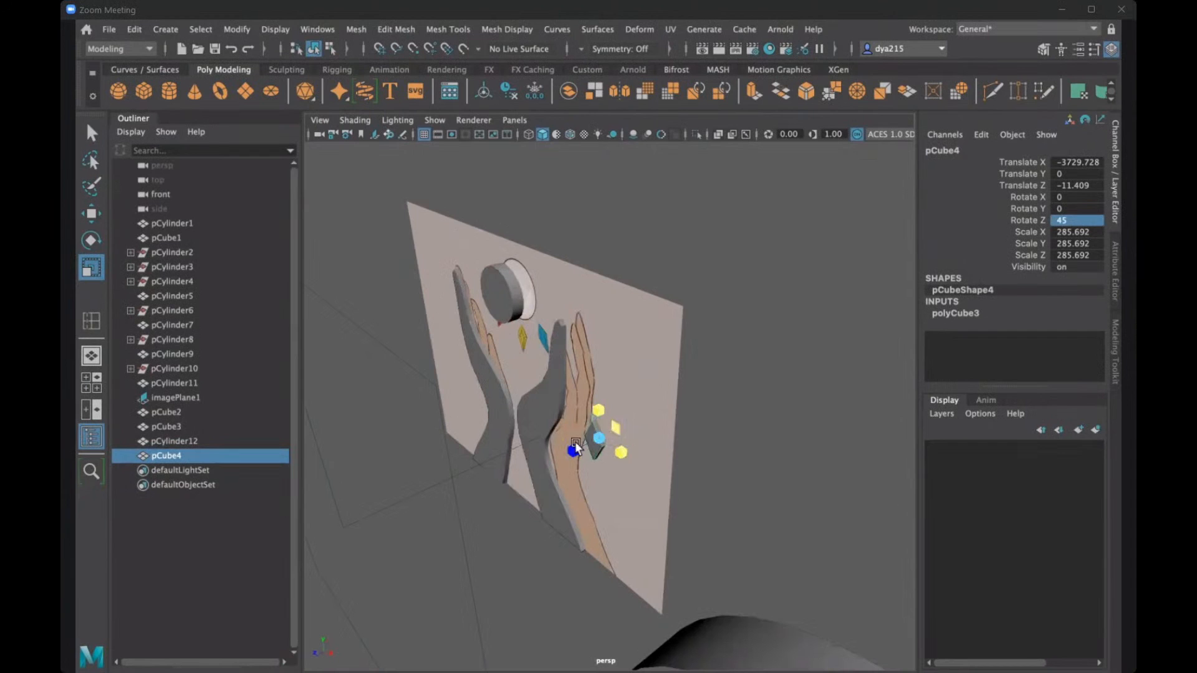
pyautogui.keyDown('alt'); pyautogui.moveTo(576, 442); pyautogui.dragTo(615, 421); pyautogui.keyUp('alt')
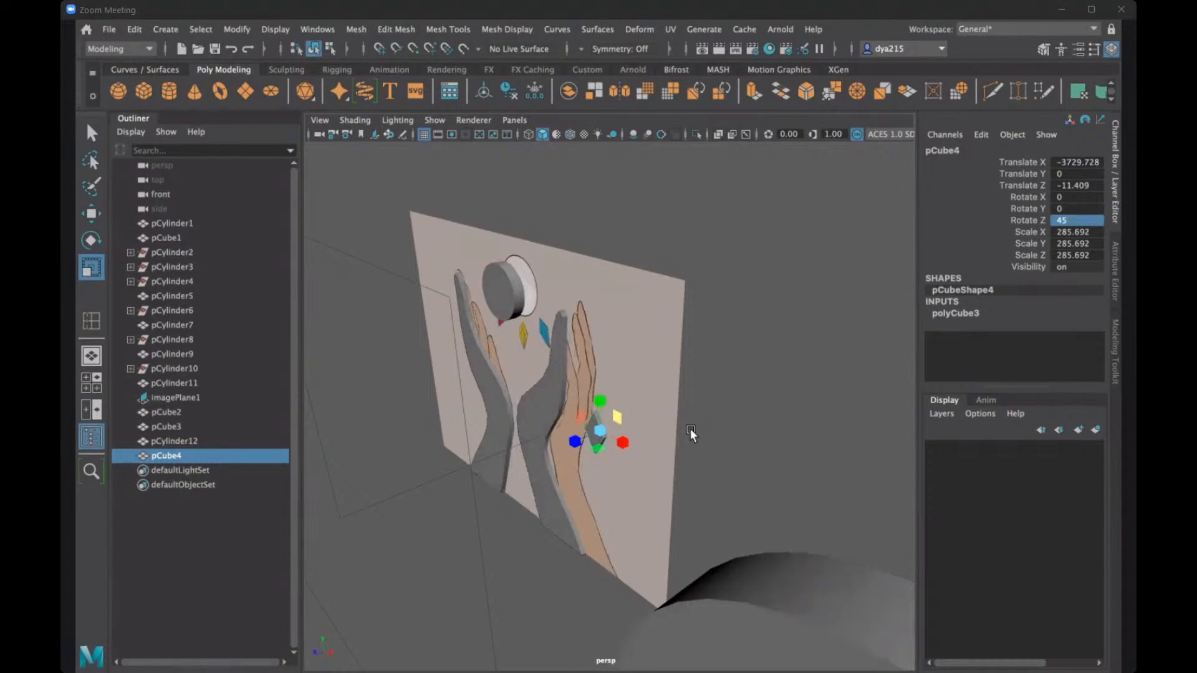
pyautogui.keyDown('alt'); pyautogui.moveTo(694, 428); pyautogui.dragTo(701, 428); pyautogui.keyUp('alt')
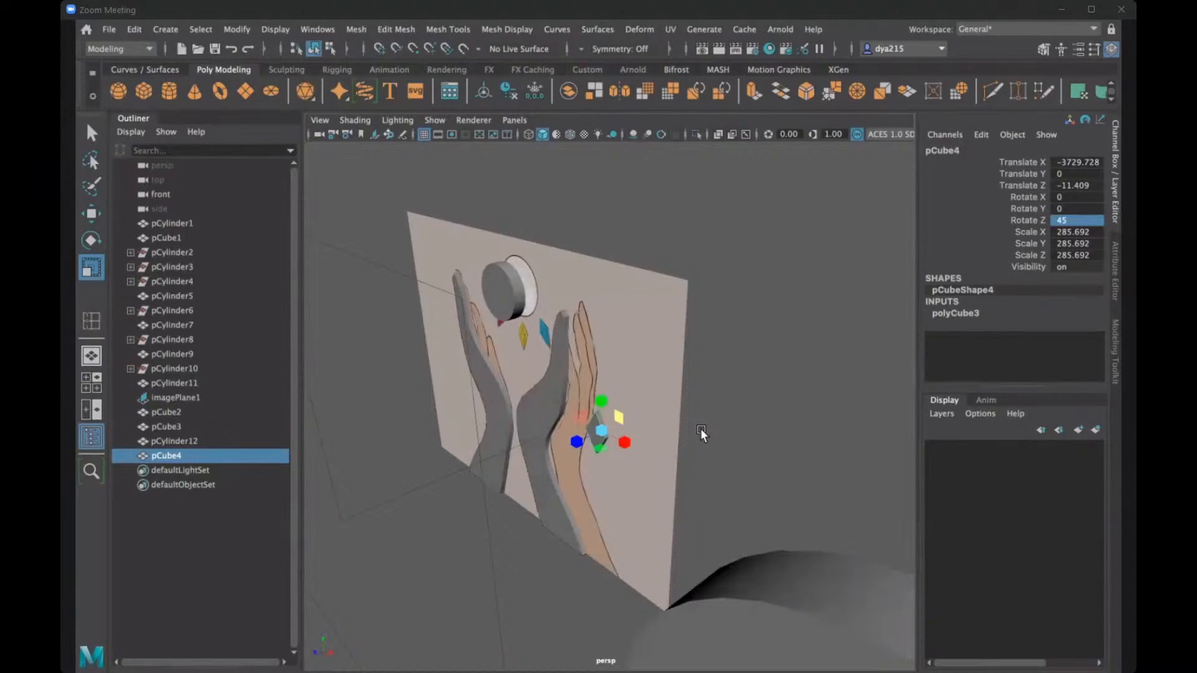
pyautogui.keyDown('alt'); pyautogui.moveTo(701, 428); pyautogui.dragTo(540, 310); pyautogui.keyUp('alt')
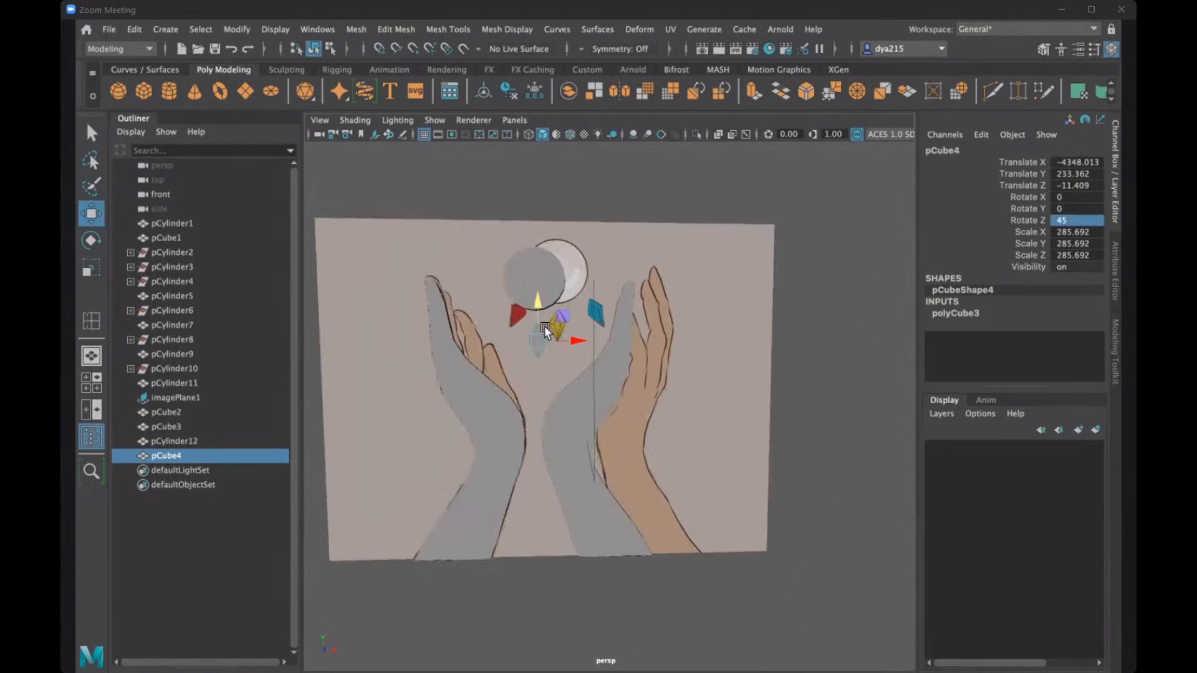
pyautogui.press('r')
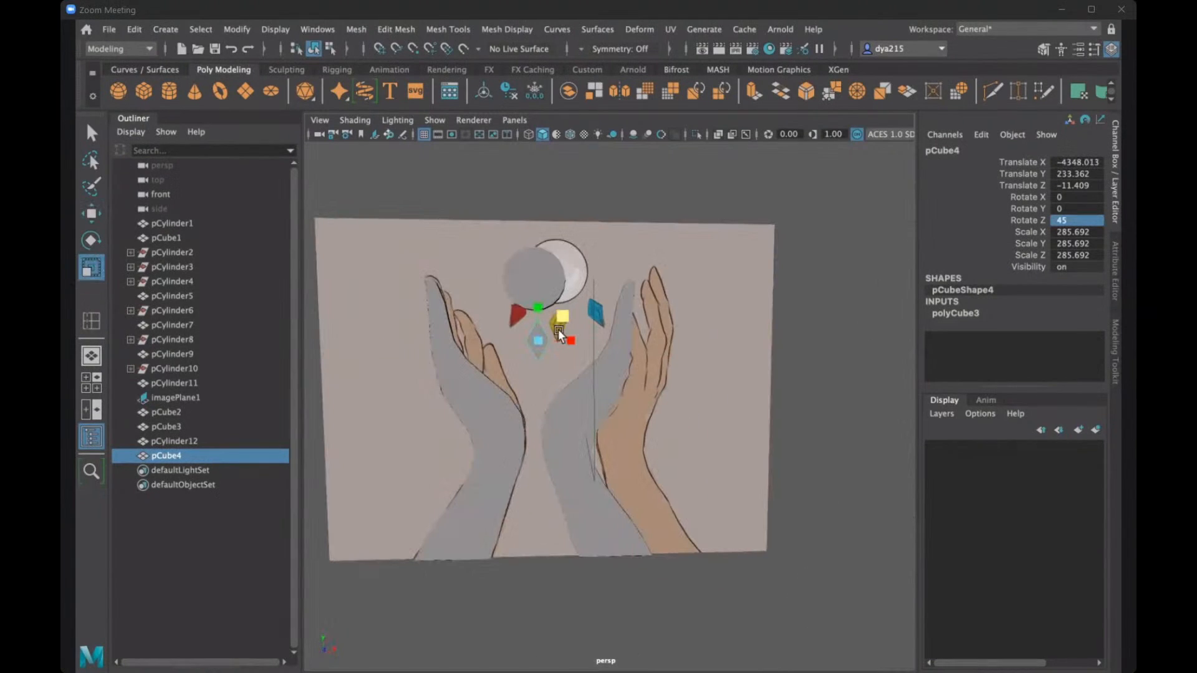
pyautogui.click(576, 190)
pyautogui.click(536, 336)
pyautogui.keyDown('alt'); pyautogui.moveTo(533, 357); pyautogui.dragTo(566, 318); pyautogui.keyUp('alt')
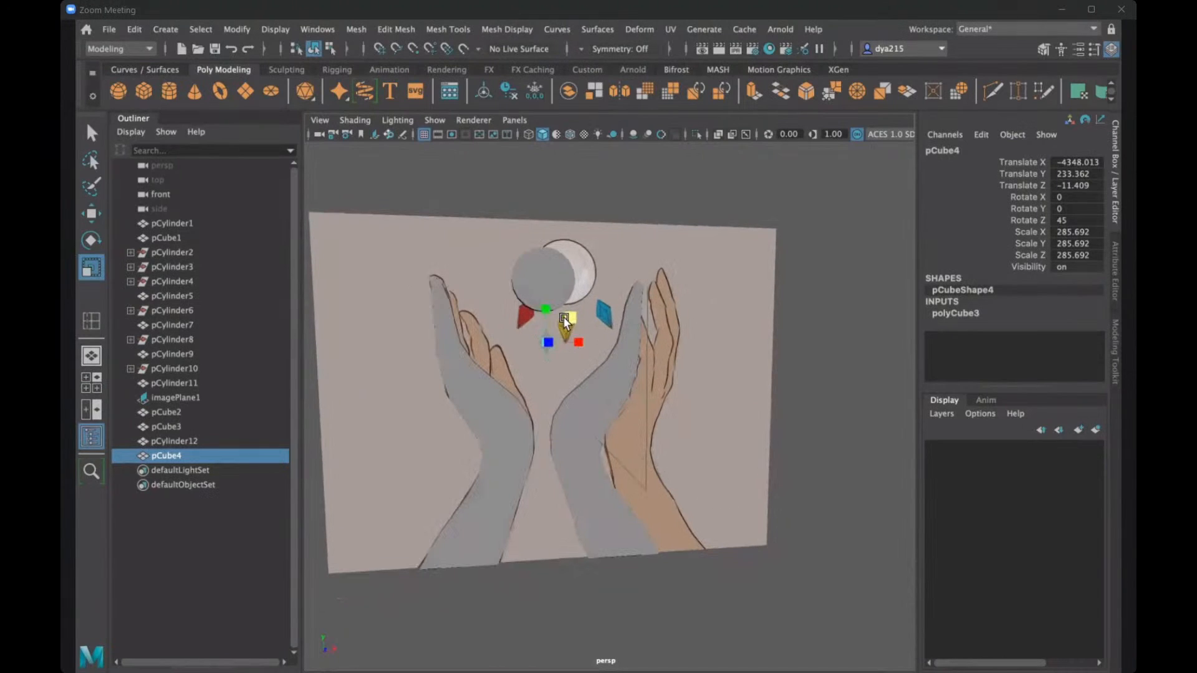
# - Duplicate the diamond and move the copy up beside the red gem, to about X -4468, Y 307
pyautogui.hotkey('ctrl', 'd')
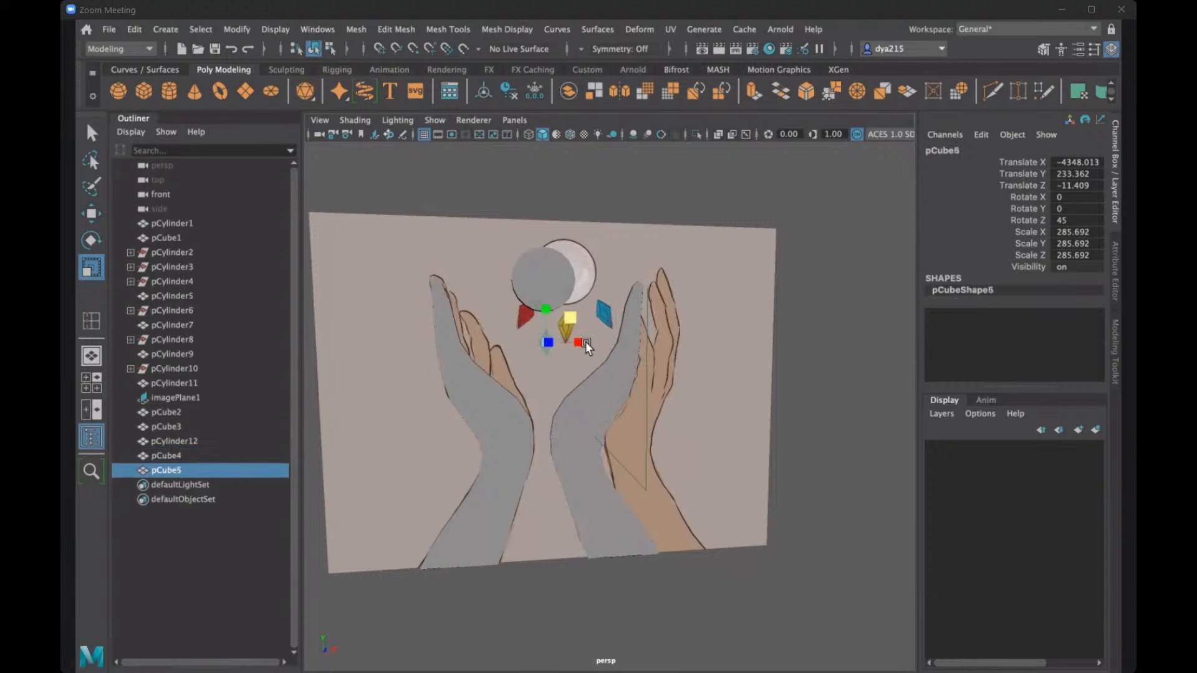
pyautogui.press('w')
pyautogui.moveTo(582, 341); pyautogui.dragTo(511, 283)
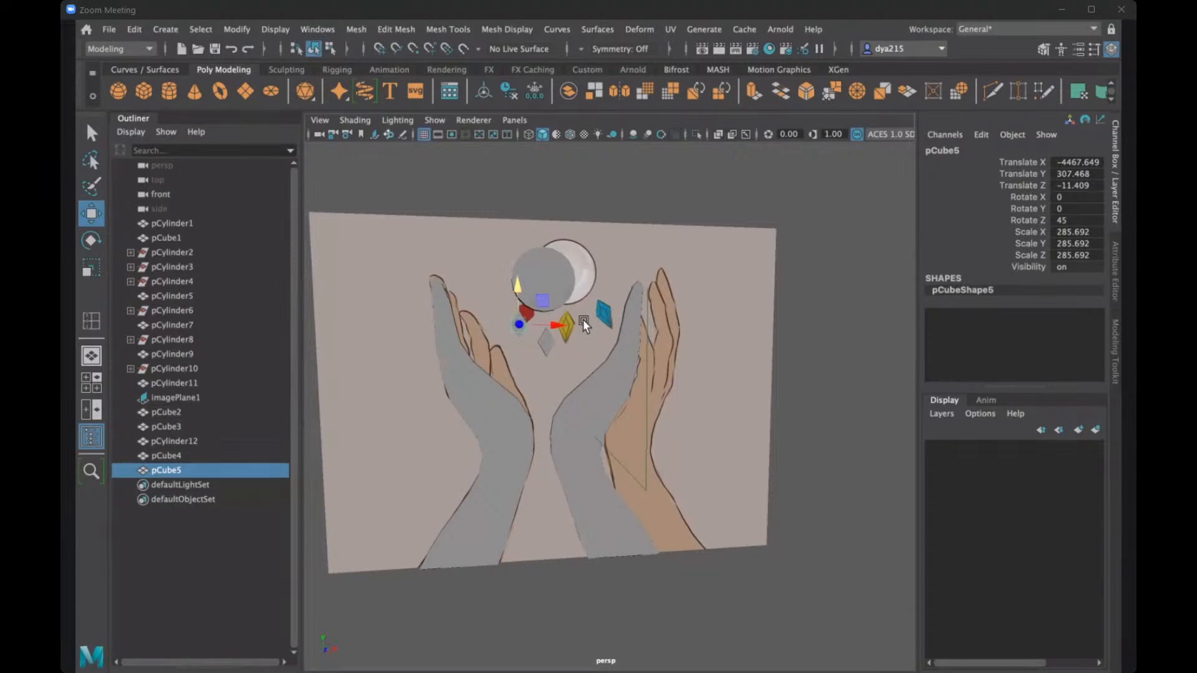
# - Duplicate the raised diamond, move the copy along X to about -4237 and rotate it to about 66 degrees in Z
pyautogui.hotkey('ctrl', 'd')
pyautogui.moveTo(552, 324); pyautogui.dragTo(606, 319)
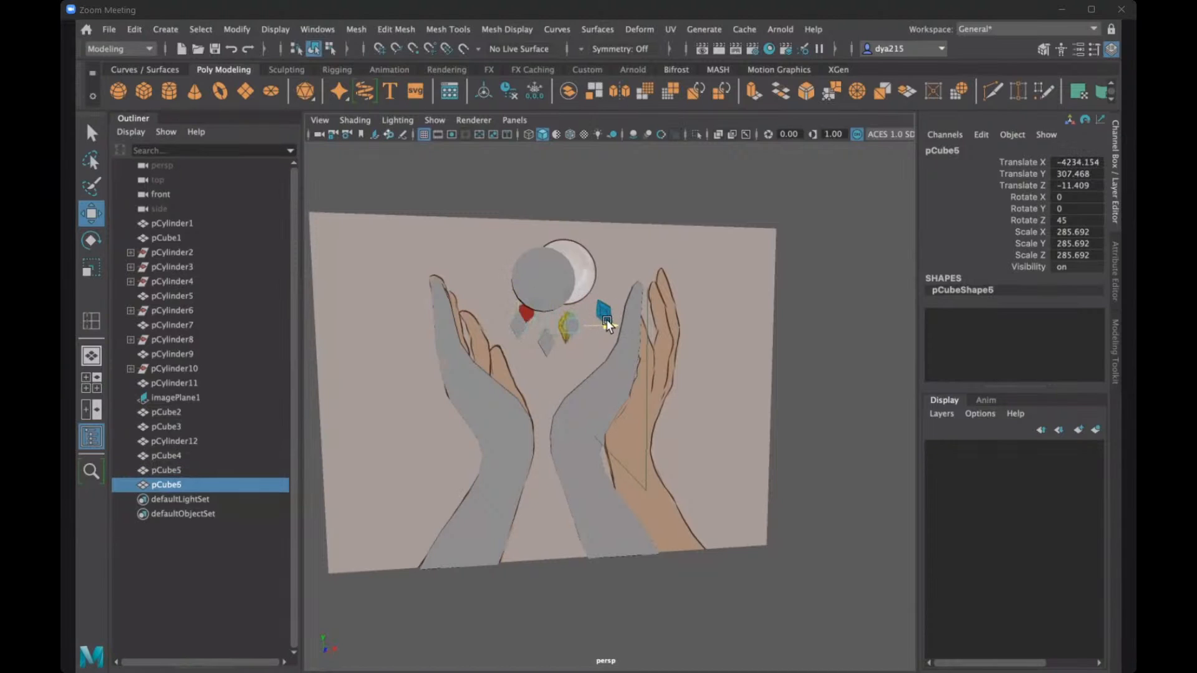
pyautogui.keyDown('alt'); pyautogui.moveTo(536, 348); pyautogui.dragTo(538, 341); pyautogui.keyUp('alt')
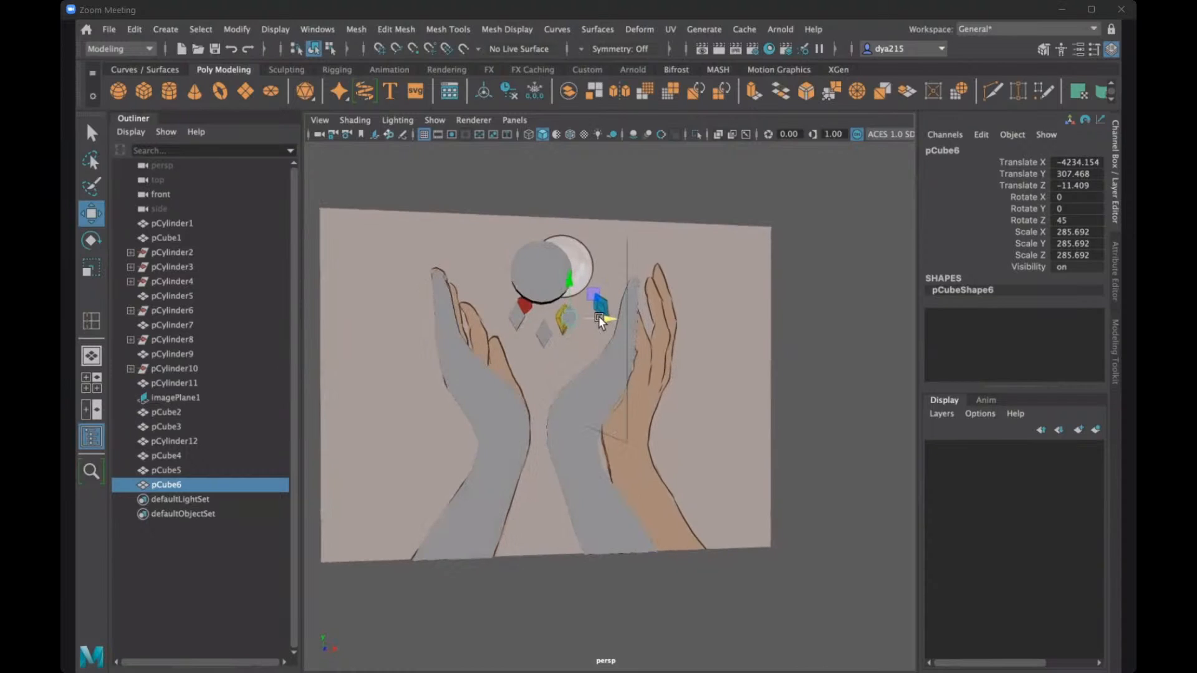
pyautogui.moveTo(598, 316); pyautogui.dragTo(534, 321)
pyautogui.press('e')
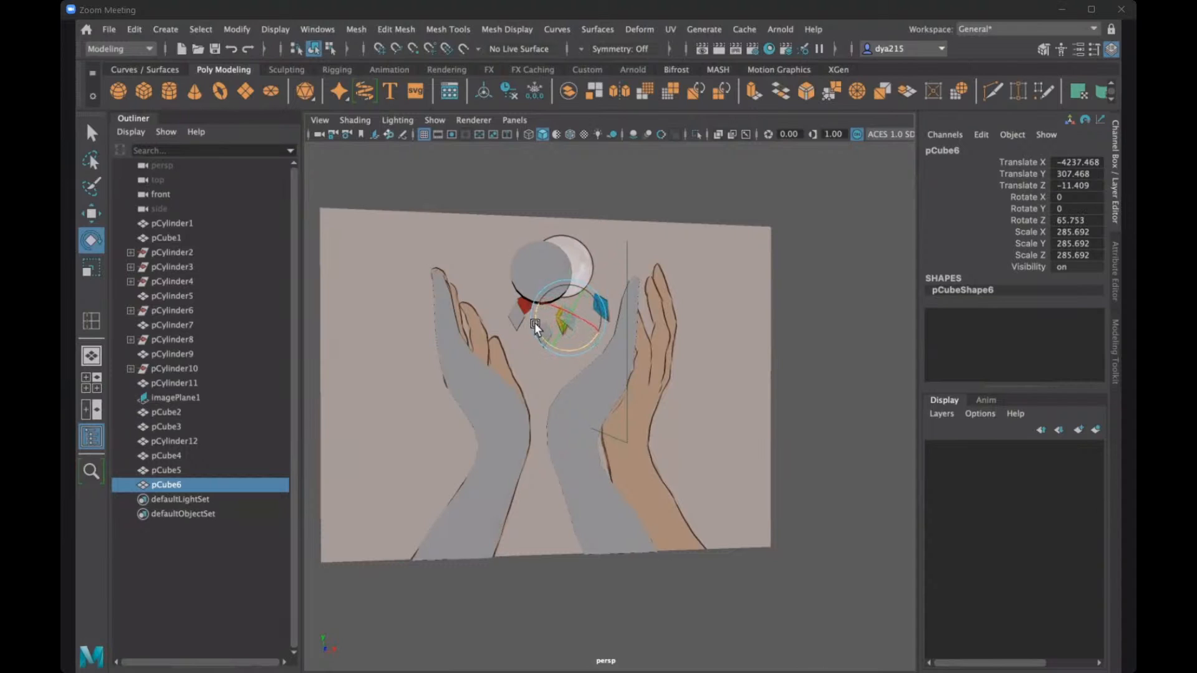
# - Tilt the left diamond about Z in the opposite direction to the right one and deselect it
pyautogui.click(510, 316)
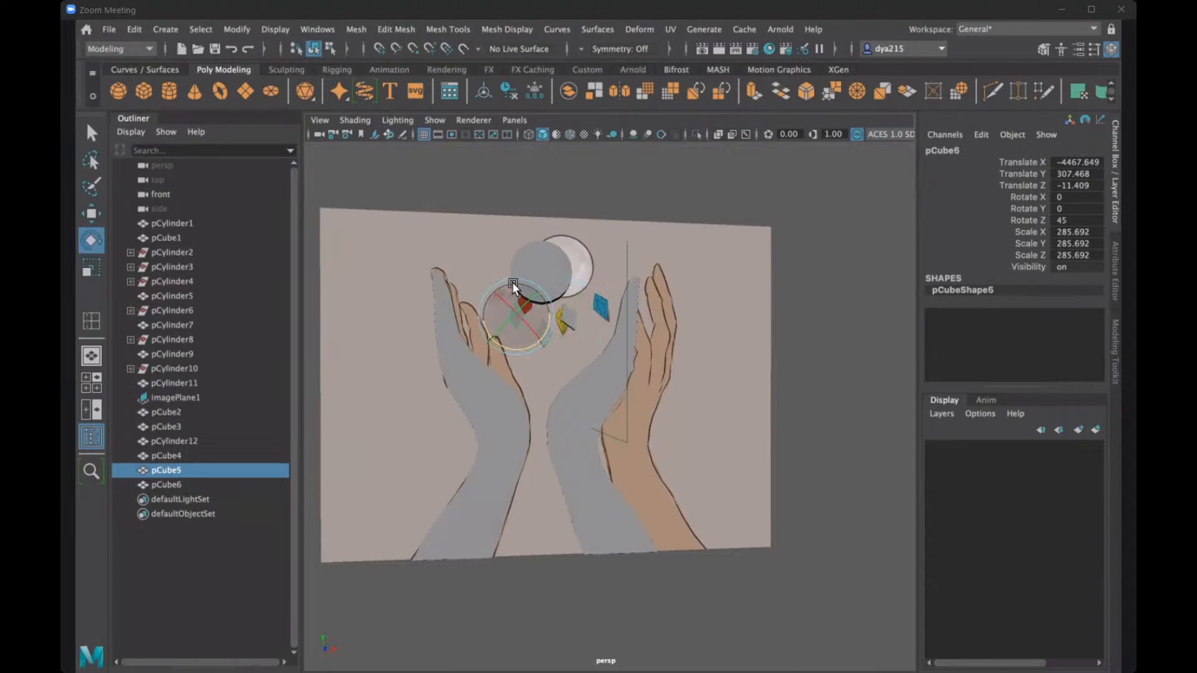
pyautogui.moveTo(544, 324); pyautogui.dragTo(543, 327)
pyautogui.click(584, 195)
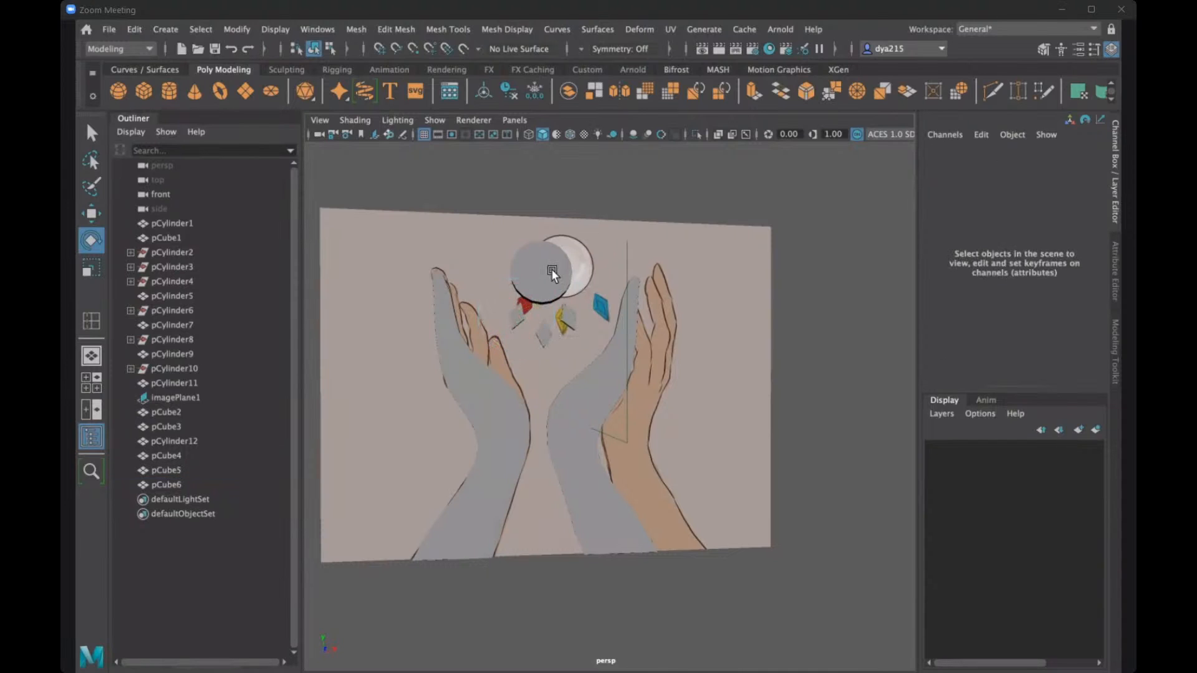
# - Set the second-largest ring disc's Translate X to 0
pyautogui.keyDown('alt'); pyautogui.moveTo(553, 273); pyautogui.dragTo(605, 288); pyautogui.keyUp('alt')
pyautogui.scroll(-6, 555, 331)
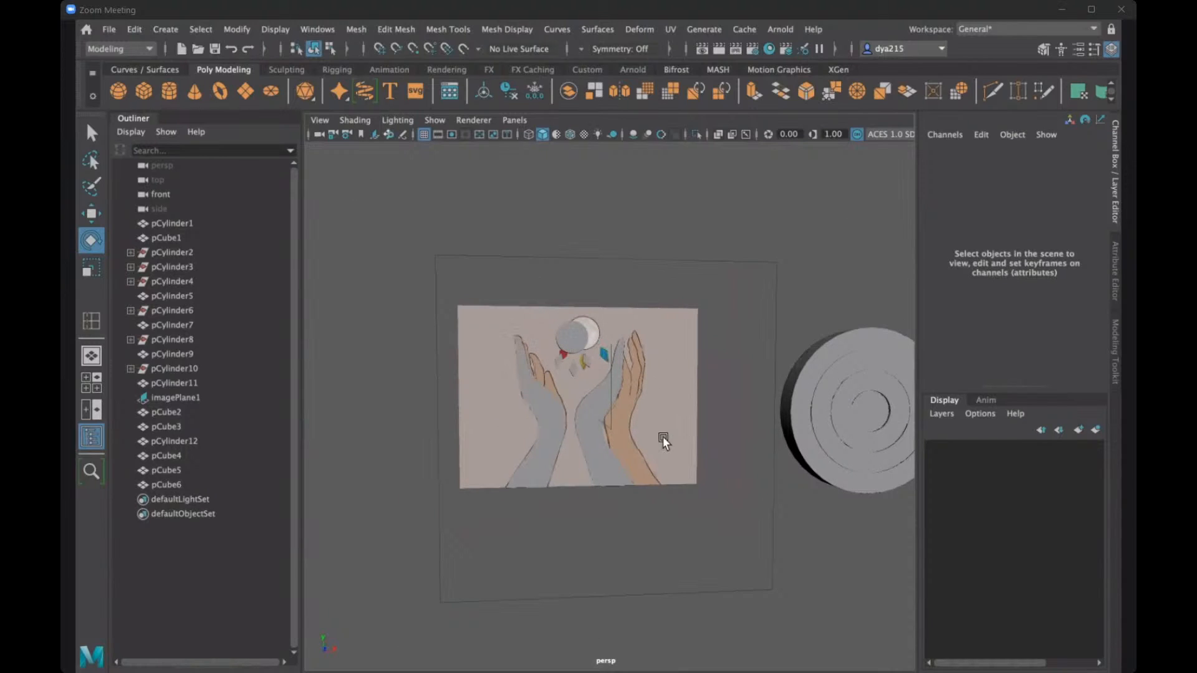
pyautogui.keyDown('alt'); pyautogui.moveTo(879, 402); pyautogui.dragTo(652, 374, button='middle'); pyautogui.keyUp('alt')
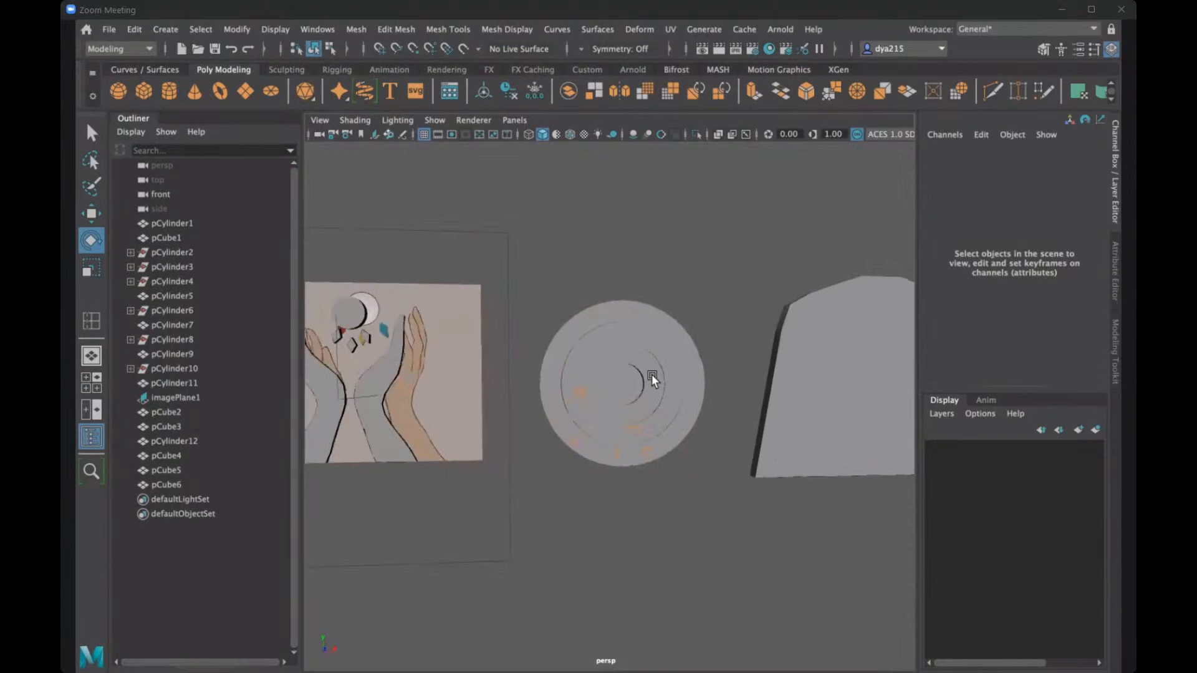
pyautogui.scroll(6, 642, 371)
pyautogui.keyDown('alt'); pyautogui.moveTo(642, 372); pyautogui.dragTo(514, 274); pyautogui.keyUp('alt')
pyautogui.click(513, 270)
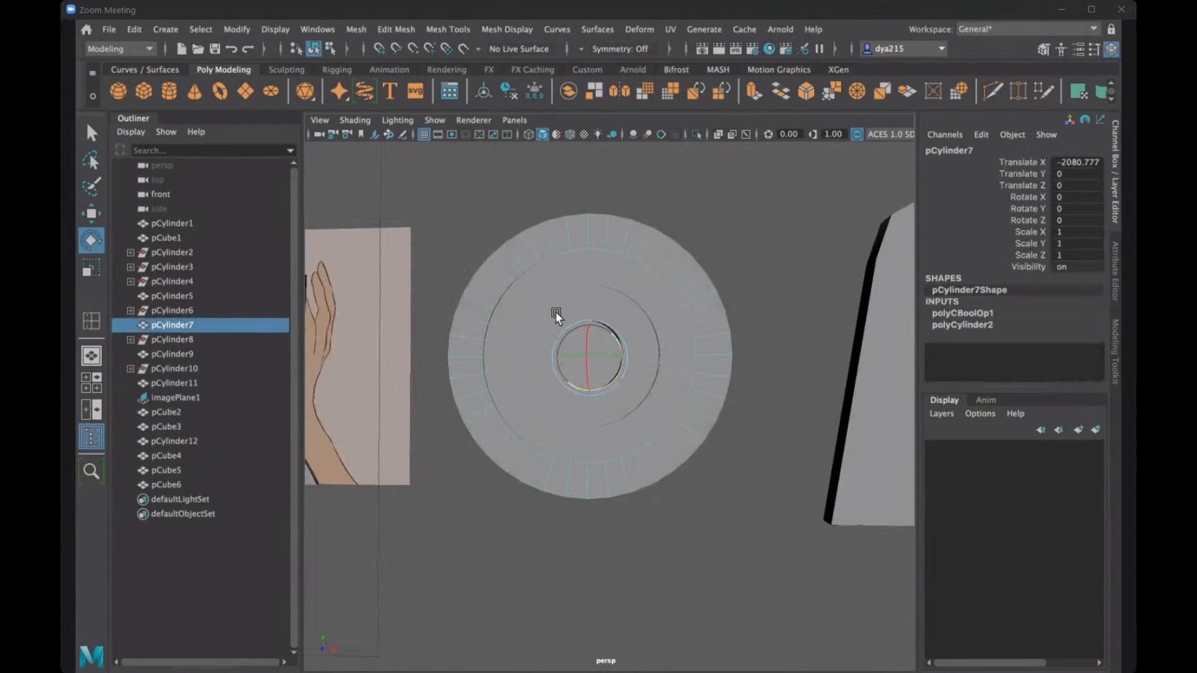
pyautogui.keyDown('alt'); pyautogui.moveTo(555, 312); pyautogui.dragTo(584, 328); pyautogui.keyUp('alt')
pyautogui.press('w')
pyautogui.keyDown('alt'); pyautogui.moveTo(553, 365); pyautogui.dragTo(571, 326); pyautogui.keyUp('alt')
pyautogui.click(637, 358)
pyautogui.moveTo(637, 358); pyautogui.dragTo(639, 364)
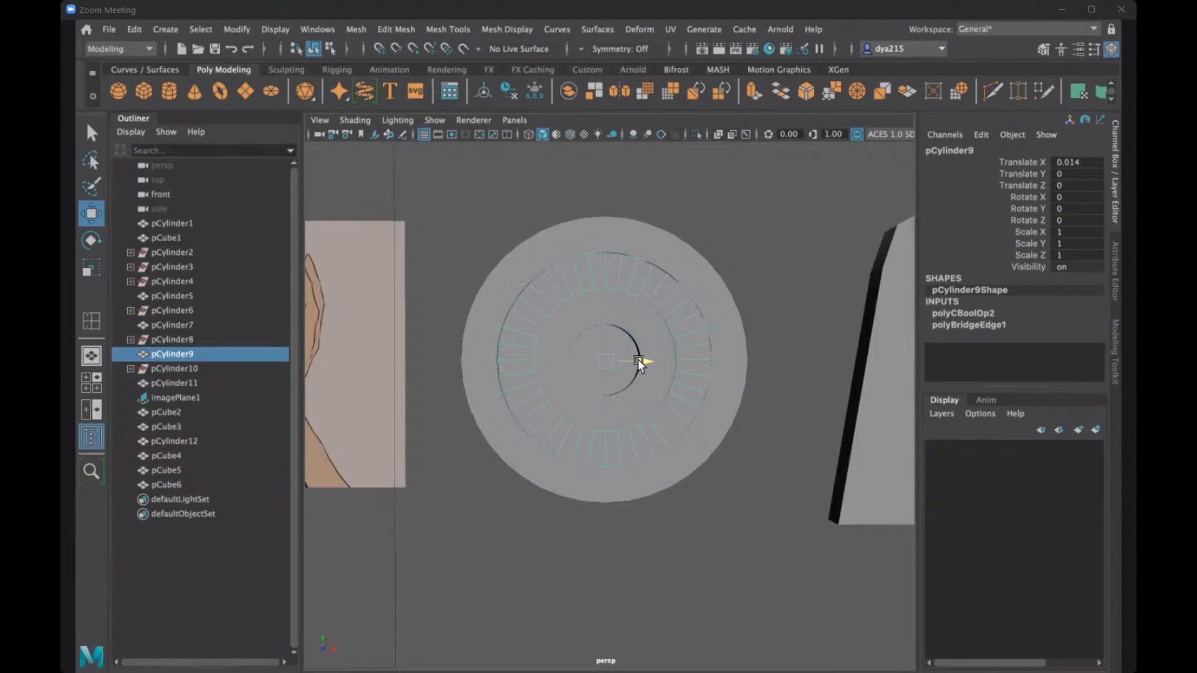
pyautogui.doubleClick(1075, 161)
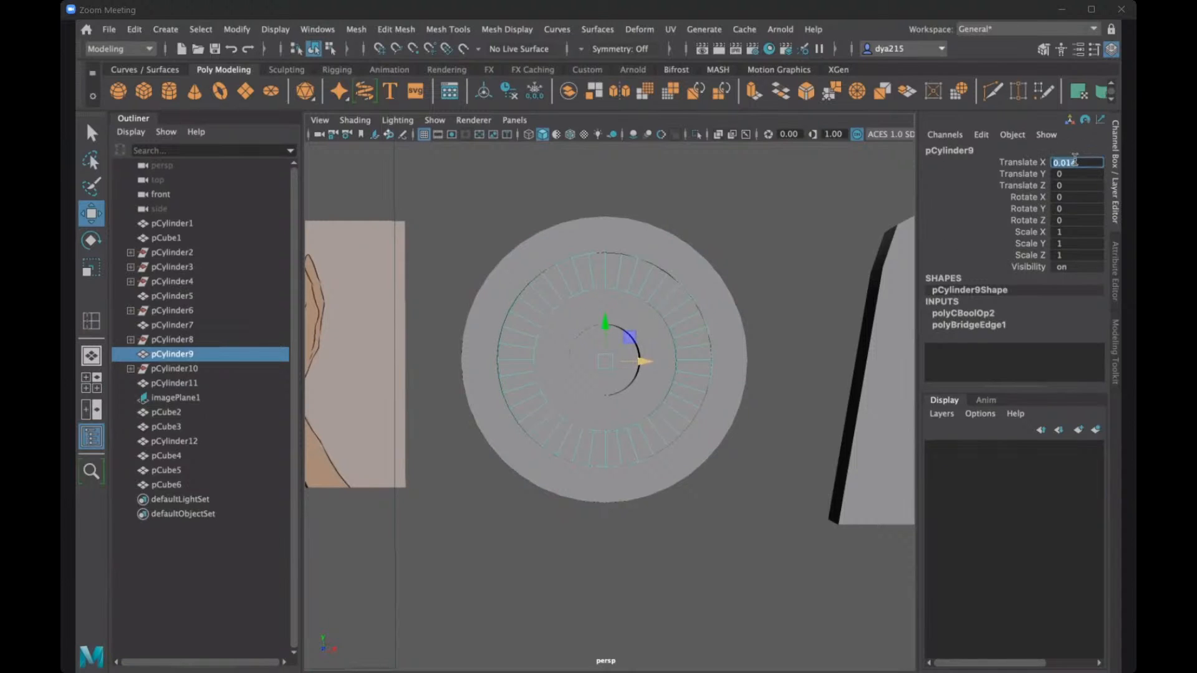
pyautogui.write('0')
pyautogui.press('Return')
# - Try to set the outermost ring disc's Translate X to 0
pyautogui.click(670, 239)
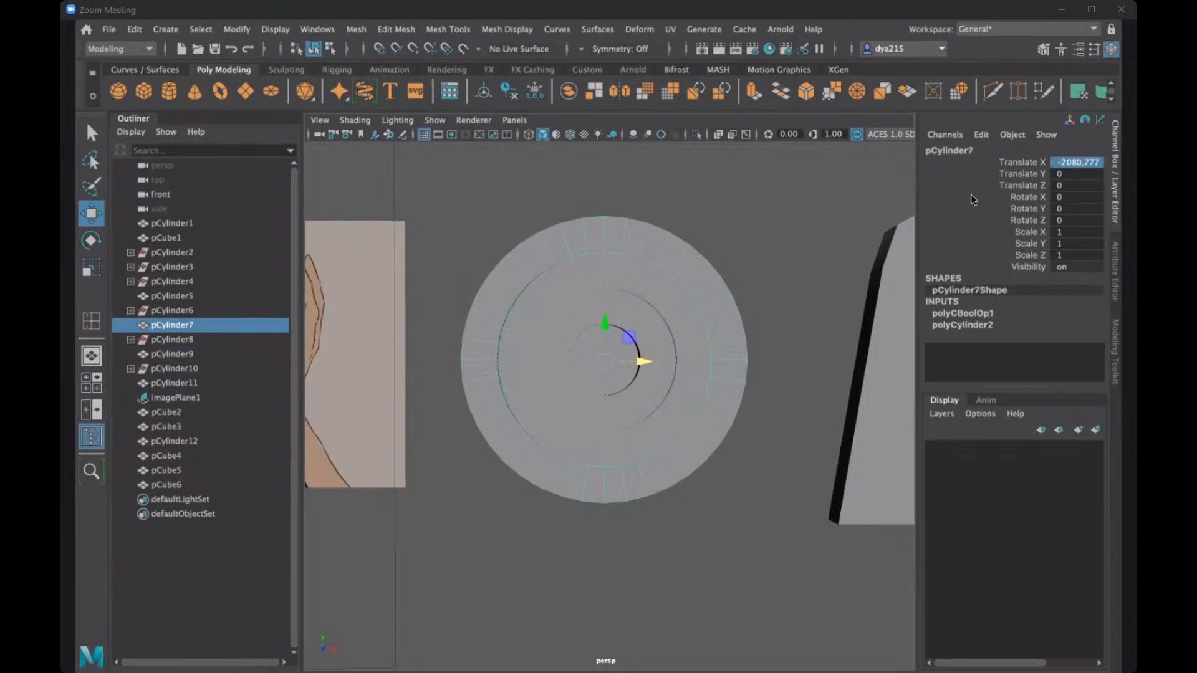
pyautogui.doubleClick(1075, 162)
pyautogui.write('0')
pyautogui.press('Return')
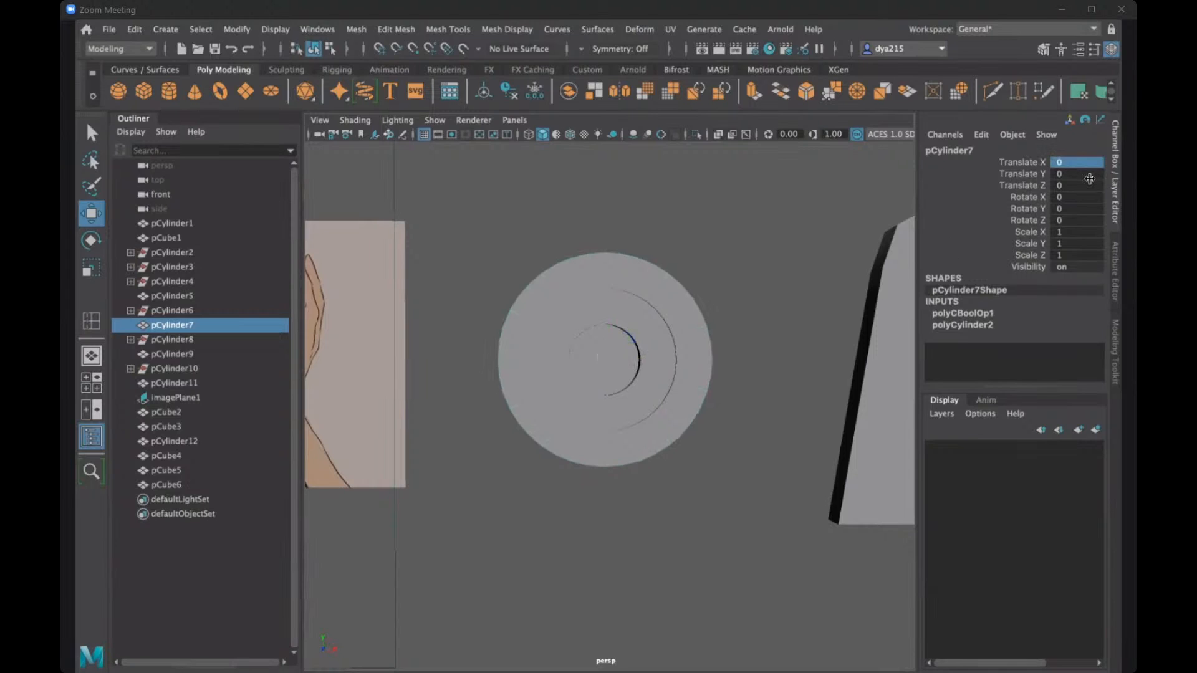
pyautogui.hotkey('ctrl', 'z')
# - Enable point snapping and realign the second-largest ring disc along X to about -9.5
pyautogui.moveTo(612, 335)
pyautogui.keyDown('alt'); pyautogui.mouseDown()
pyautogui.moveTo(638, 336)
pyautogui.moveTo(628, 346)
pyautogui.mouseUp(); pyautogui.keyUp('alt')
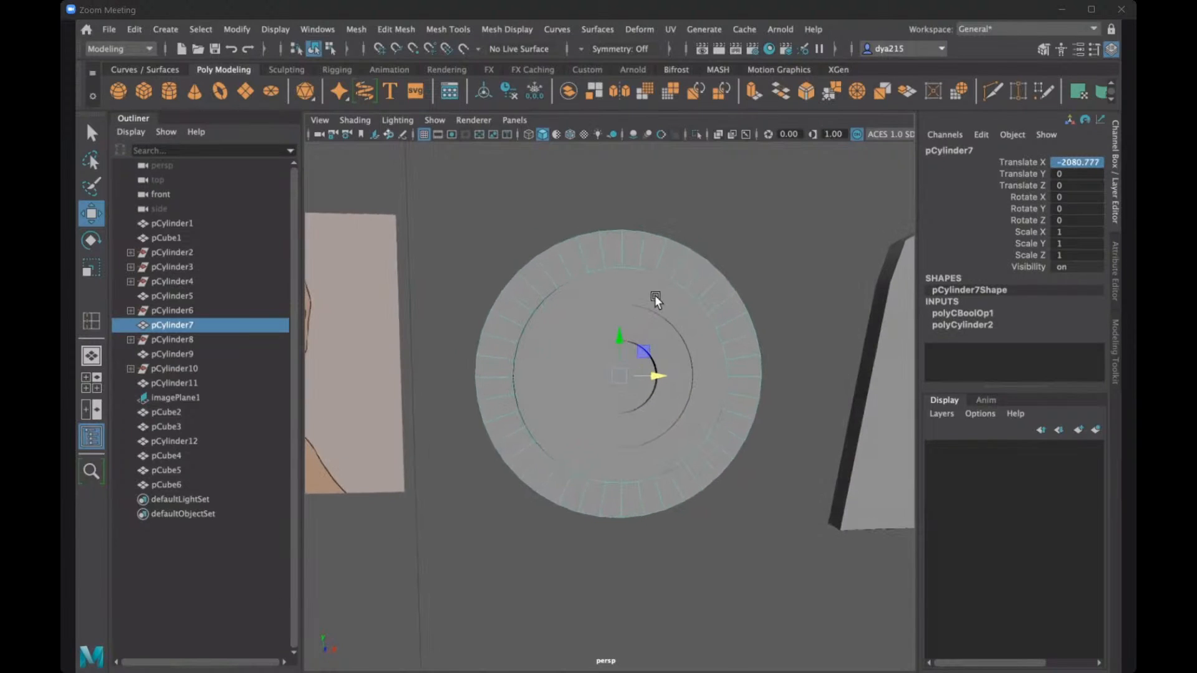
pyautogui.click(655, 294)
pyautogui.click(649, 327)
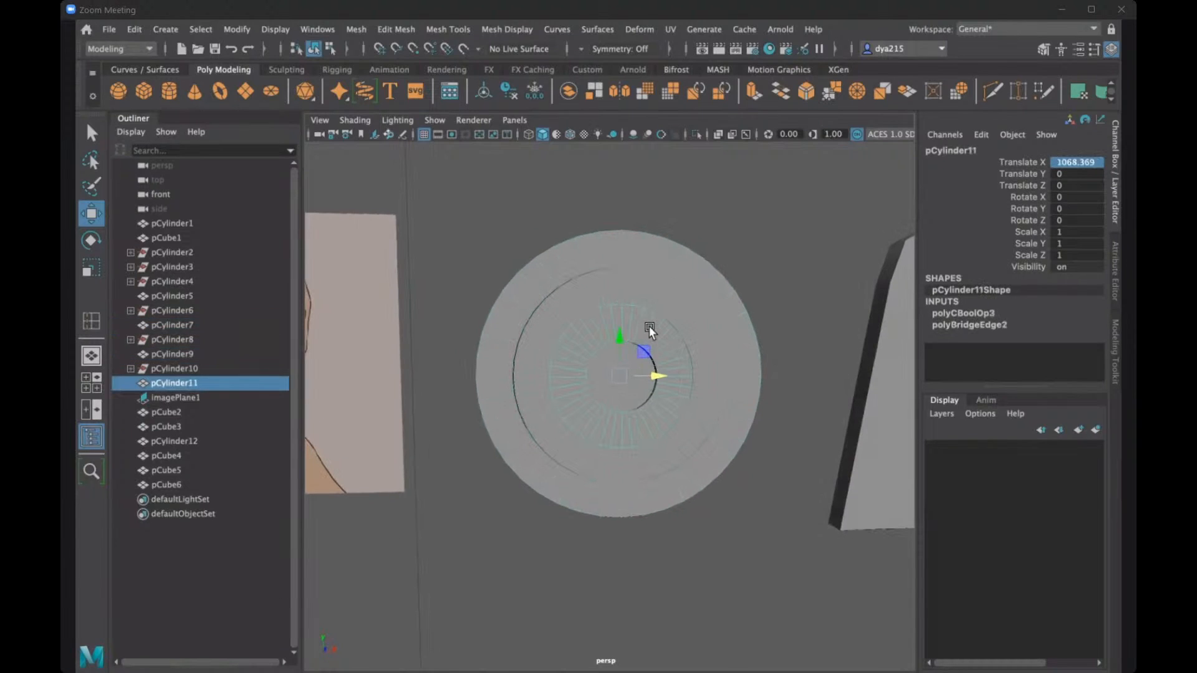
pyautogui.click(657, 298)
pyautogui.keyDown('alt'); pyautogui.moveTo(668, 319); pyautogui.dragTo(634, 360); pyautogui.keyUp('alt')
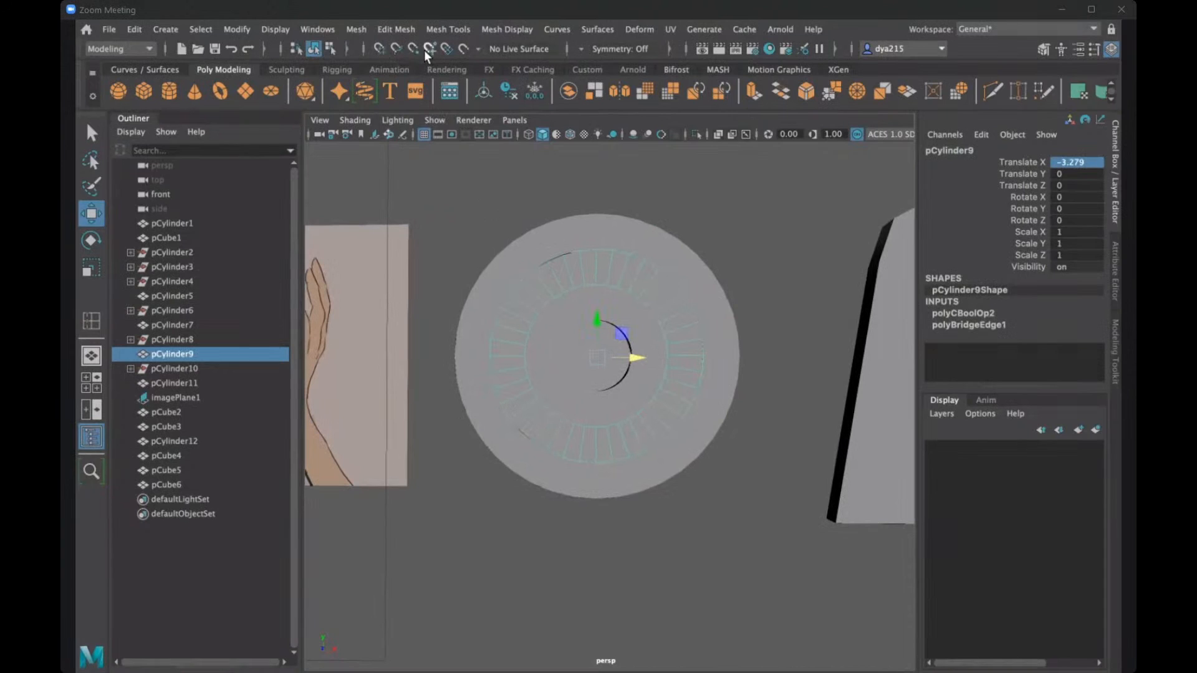
pyautogui.click(411, 49)
pyautogui.moveTo(635, 352); pyautogui.dragTo(597, 357)
# - Align the third ring disc along X at about 1060.9, and undo a trial move of the second-largest ring
pyautogui.click(643, 336)
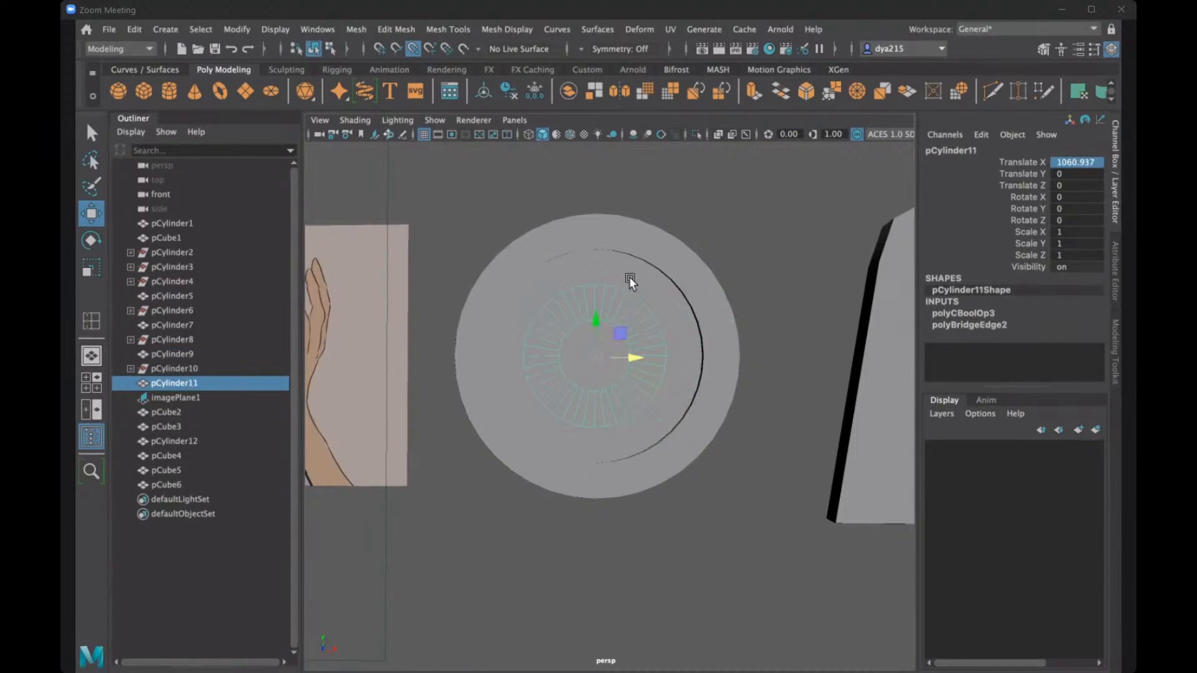
pyautogui.keyDown('alt'); pyautogui.moveTo(630, 277); pyautogui.dragTo(618, 275); pyautogui.keyUp('alt')
pyautogui.click(615, 355)
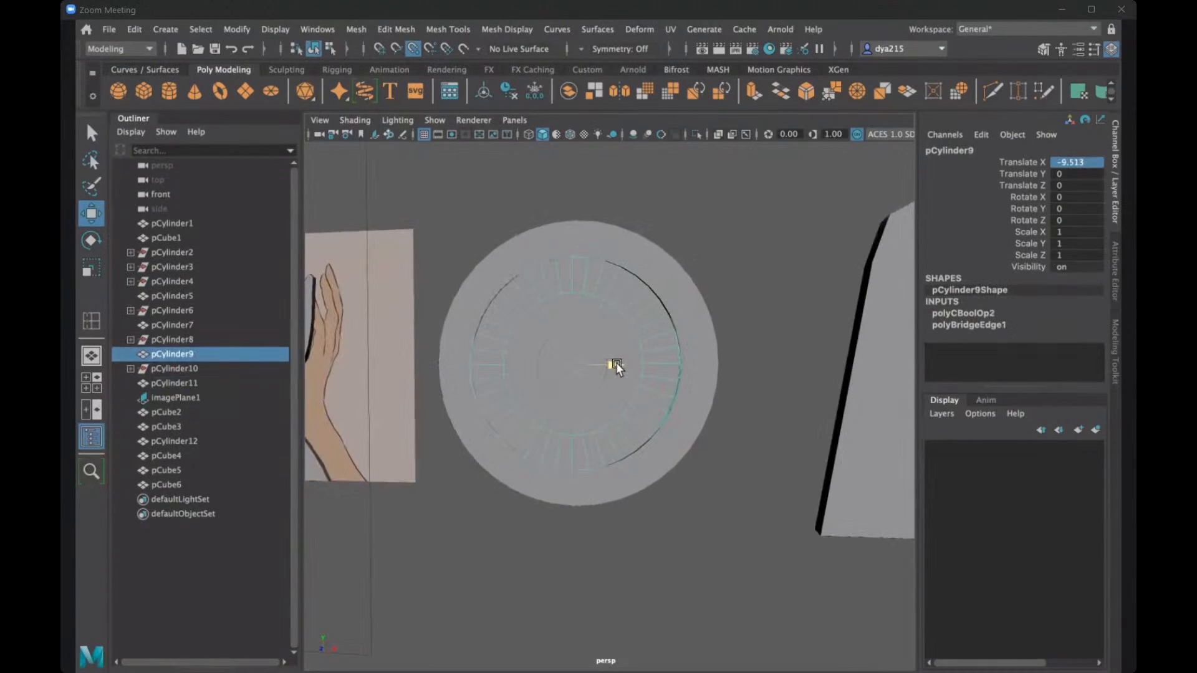
pyautogui.moveTo(616, 361); pyautogui.dragTo(658, 377)
pyautogui.hotkey('ctrl', 'z')
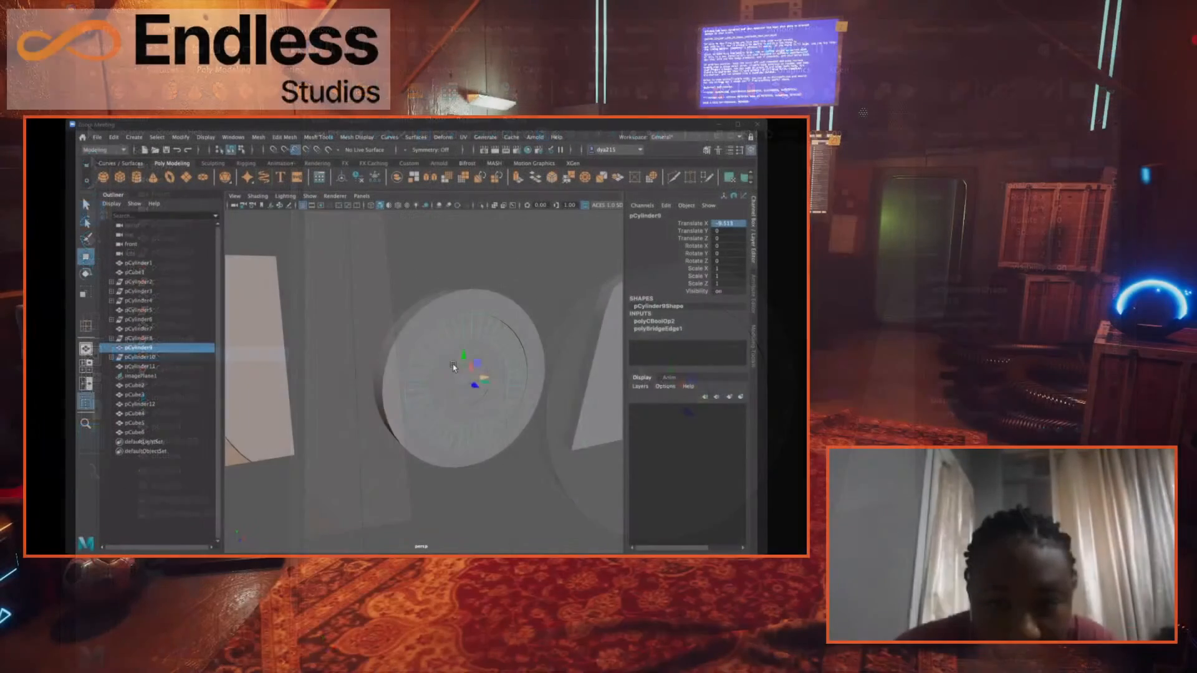
# - Snap the outermost ring disc along X to about -2087.5 and clear the selection
pyautogui.click(493, 320)
pyautogui.moveTo(467, 372); pyautogui.dragTo(450, 374)
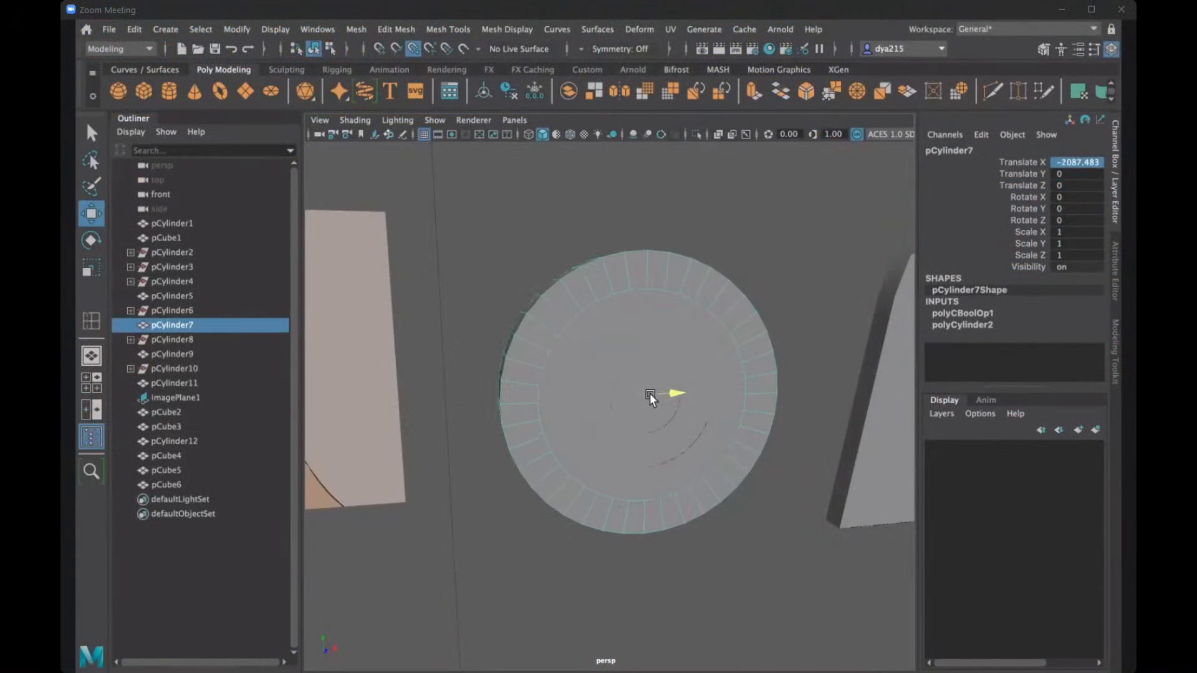
pyautogui.click(660, 215)
pyautogui.keyDown('alt'); pyautogui.moveTo(681, 297); pyautogui.dragTo(670, 256); pyautogui.keyUp('alt')
pyautogui.scroll(-3, 676, 264)
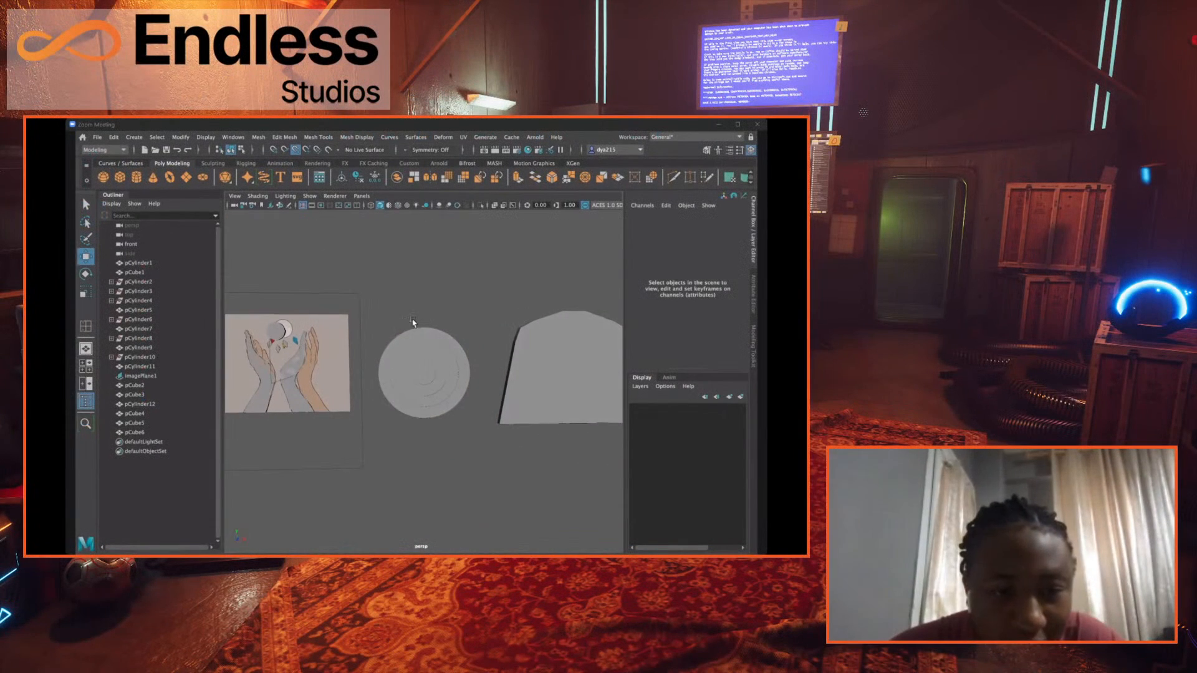
pyautogui.click(272, 346)
pyautogui.press('q')
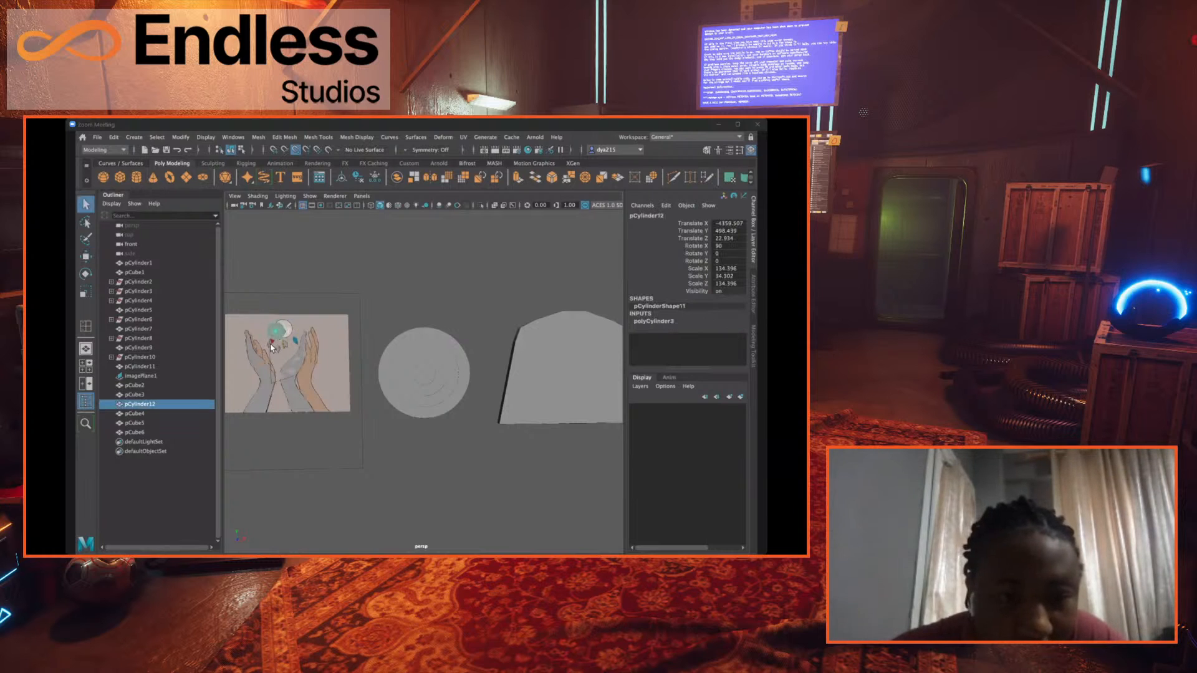
pyautogui.keyDown('shift'); pyautogui.click(272, 346); pyautogui.keyUp('shift')
pyautogui.click(321, 264)
pyautogui.keyDown('alt'); pyautogui.moveTo(389, 322); pyautogui.dragTo(396, 324, button='middle'); pyautogui.keyUp('alt')
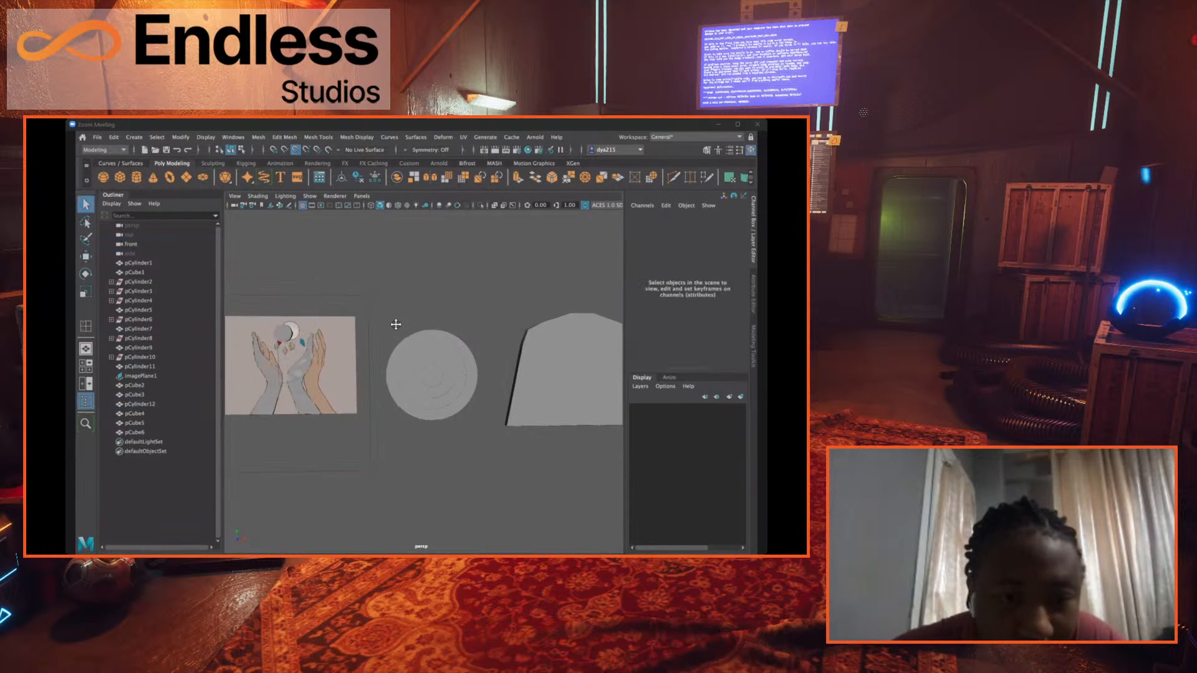
pyautogui.scroll(3, 396, 324)
pyautogui.click(271, 336)
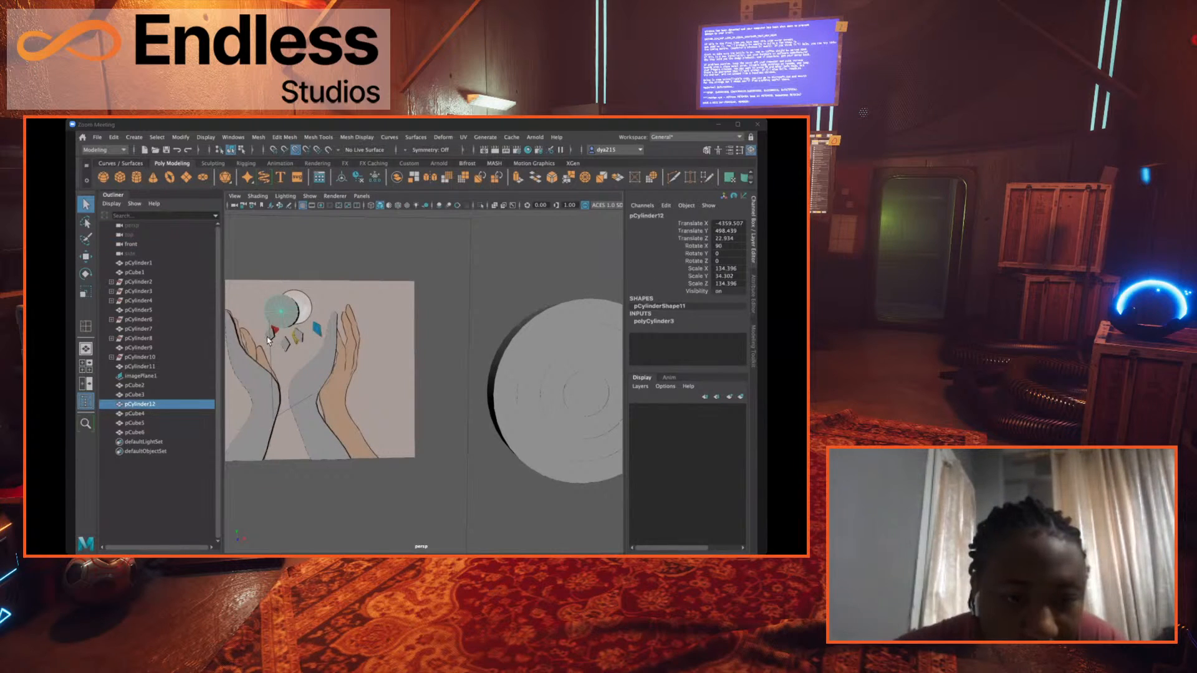
pyautogui.keyDown('shift'); pyautogui.click(295, 338); pyautogui.keyUp('shift')
pyautogui.keyDown('shift'); pyautogui.click(286, 343); pyautogui.keyUp('shift')
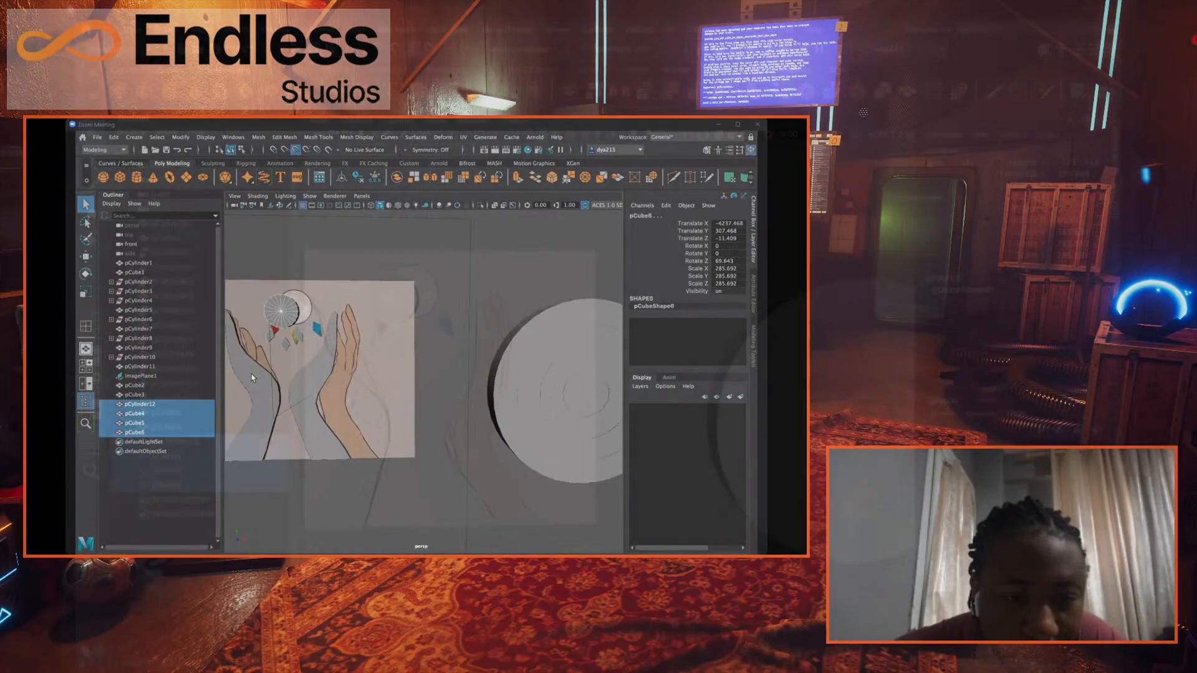
pyautogui.keyDown('shift'); pyautogui.click(397, 387); pyautogui.keyUp('shift')
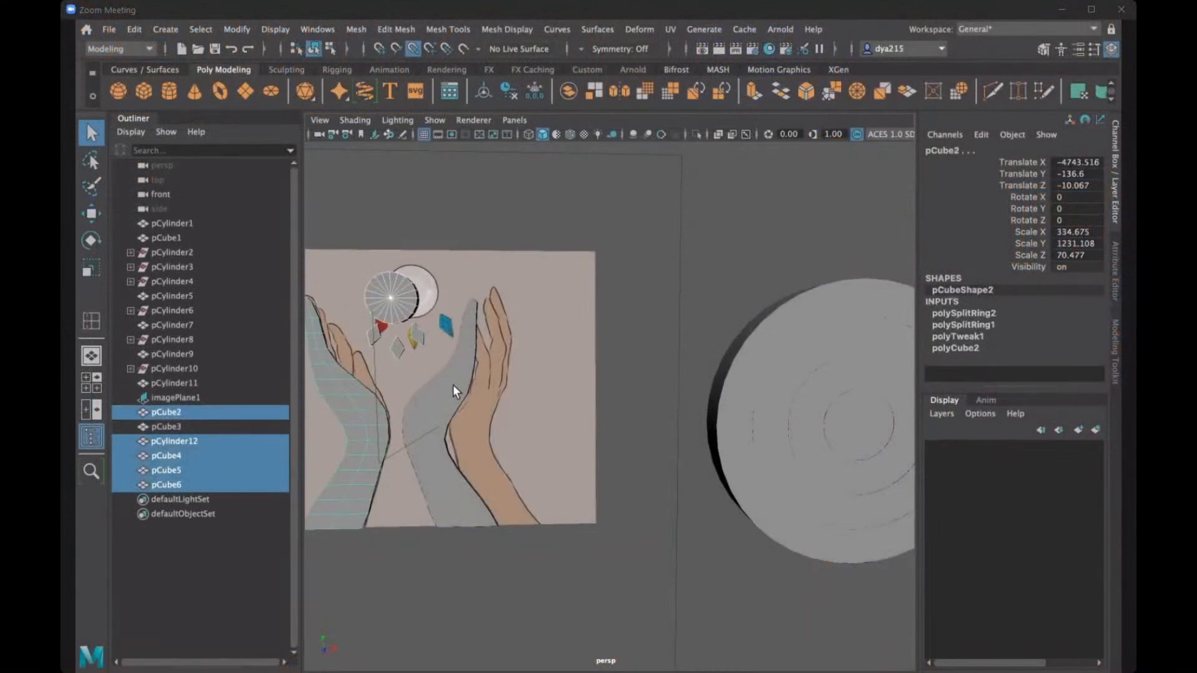
pyautogui.keyDown('shift'); pyautogui.click(492, 389); pyautogui.keyUp('shift')
pyautogui.scroll(-2, 496, 389)
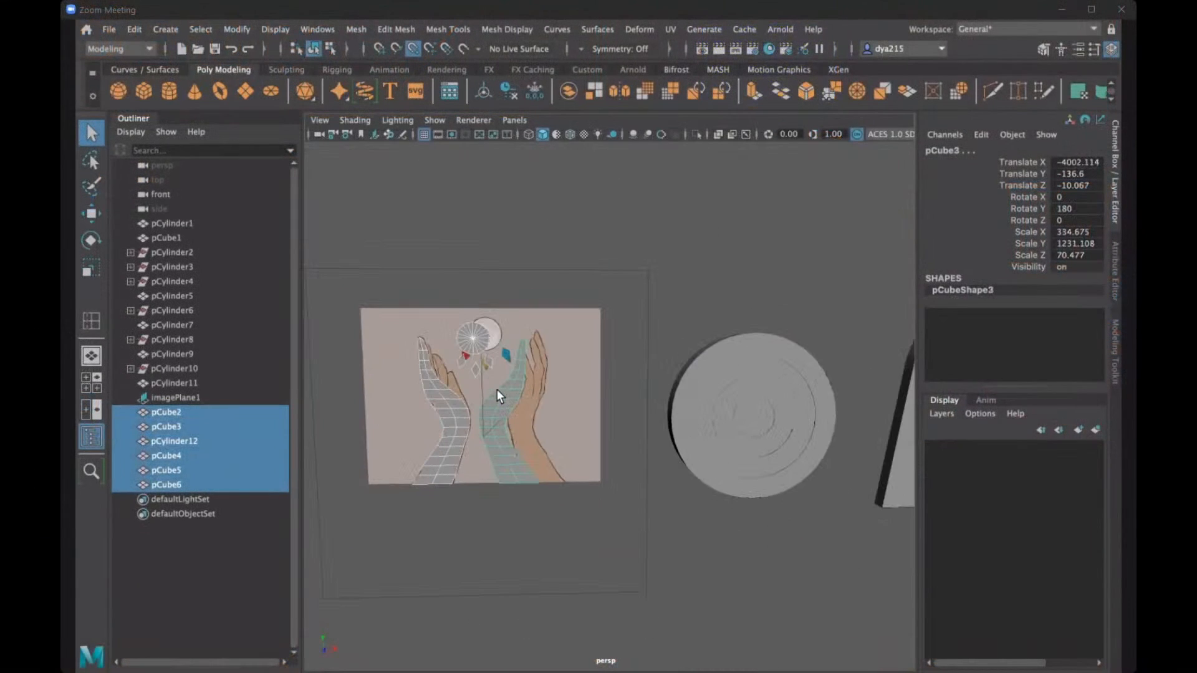
pyautogui.press('w')
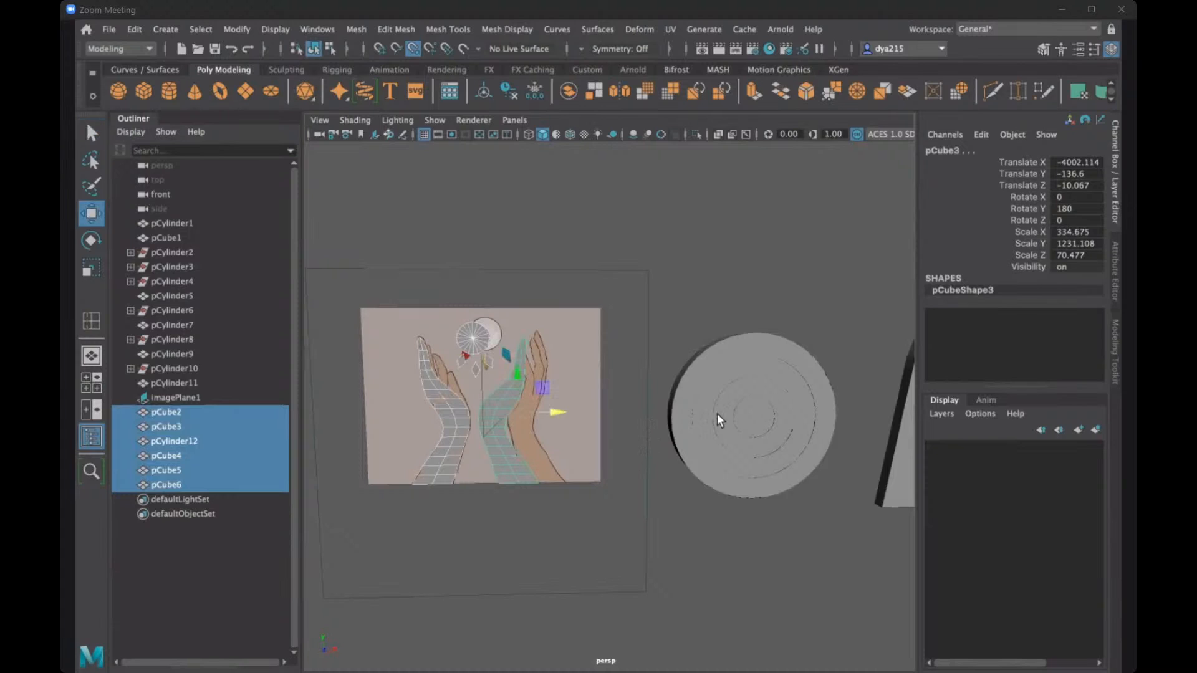
pyautogui.moveTo(742, 414); pyautogui.dragTo(630, 383, button='middle')
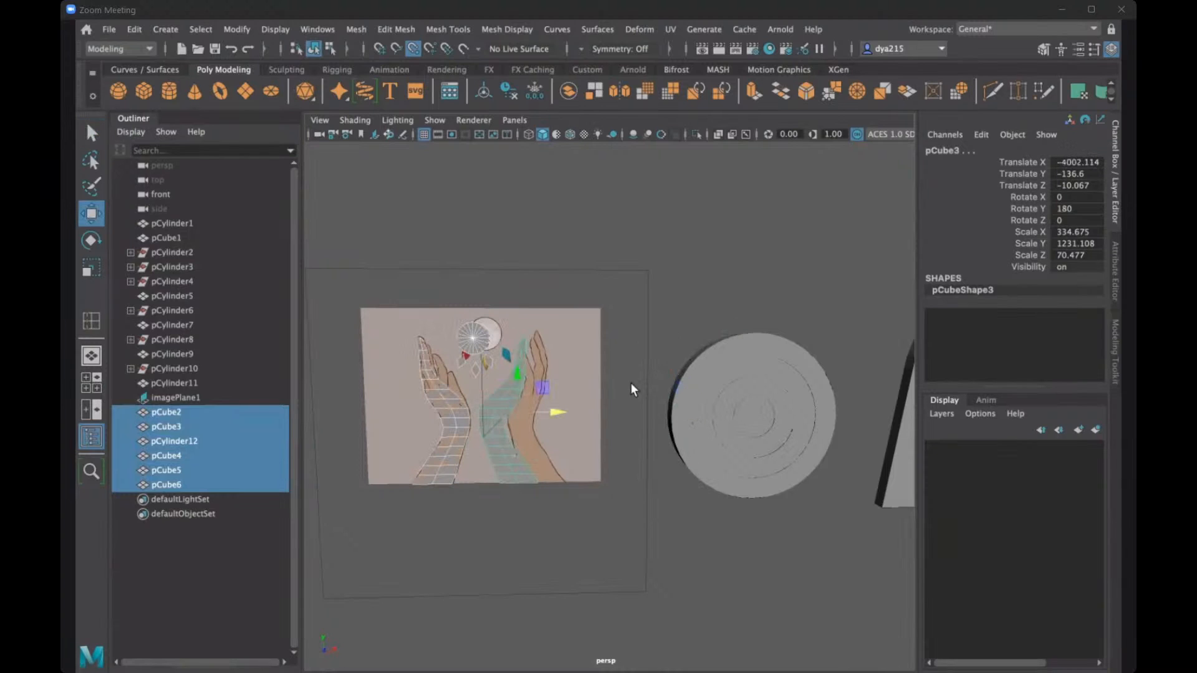
pyautogui.click(526, 219)
pyautogui.keyDown('alt'); pyautogui.moveTo(527, 219); pyautogui.dragTo(501, 419); pyautogui.keyUp('alt')
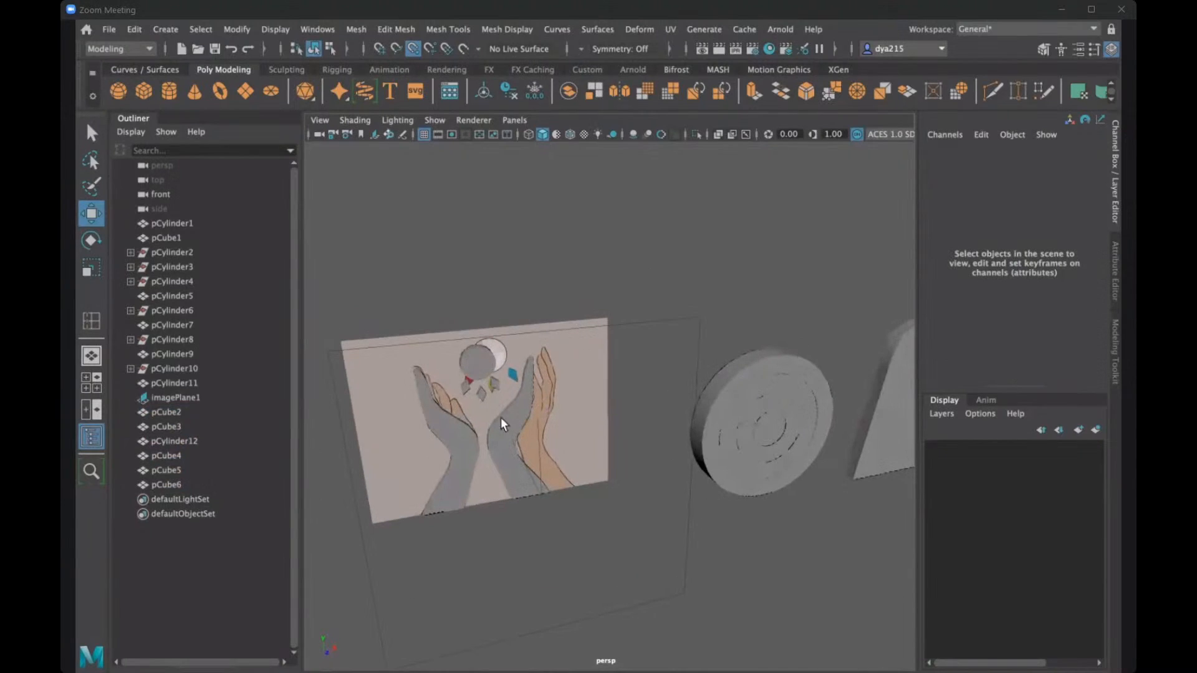
# - Delete the construction history of the left hand mesh
pyautogui.click(460, 439)
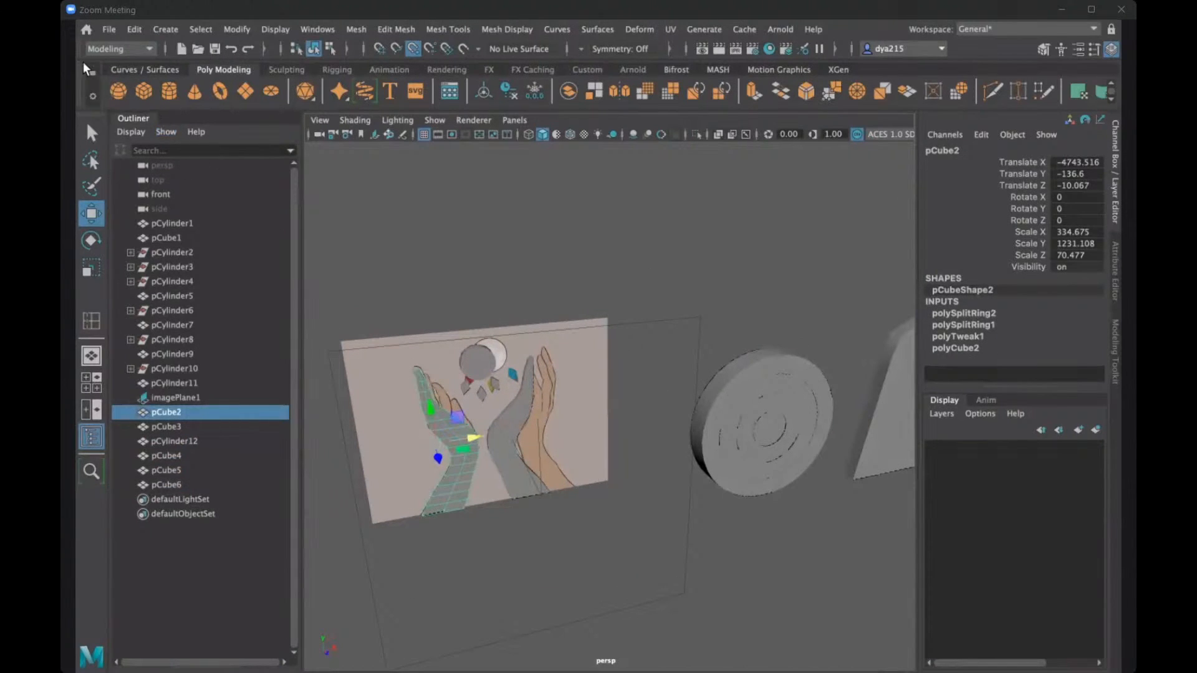
pyautogui.click(135, 29)
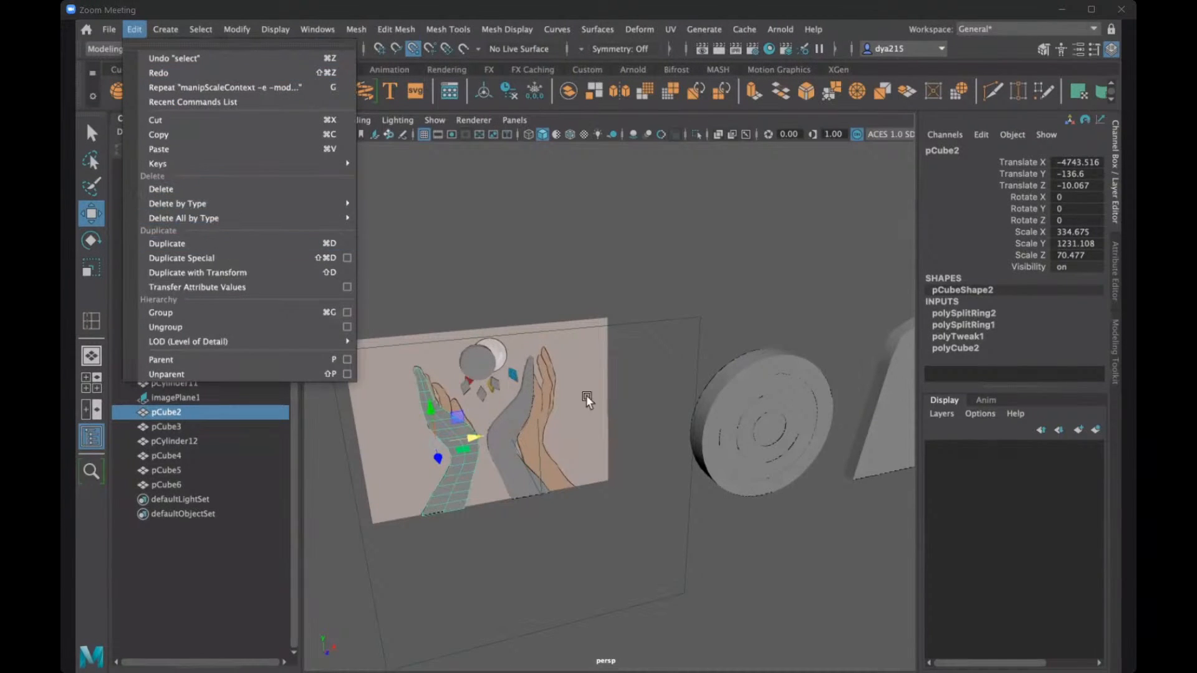
pyautogui.click(511, 416)
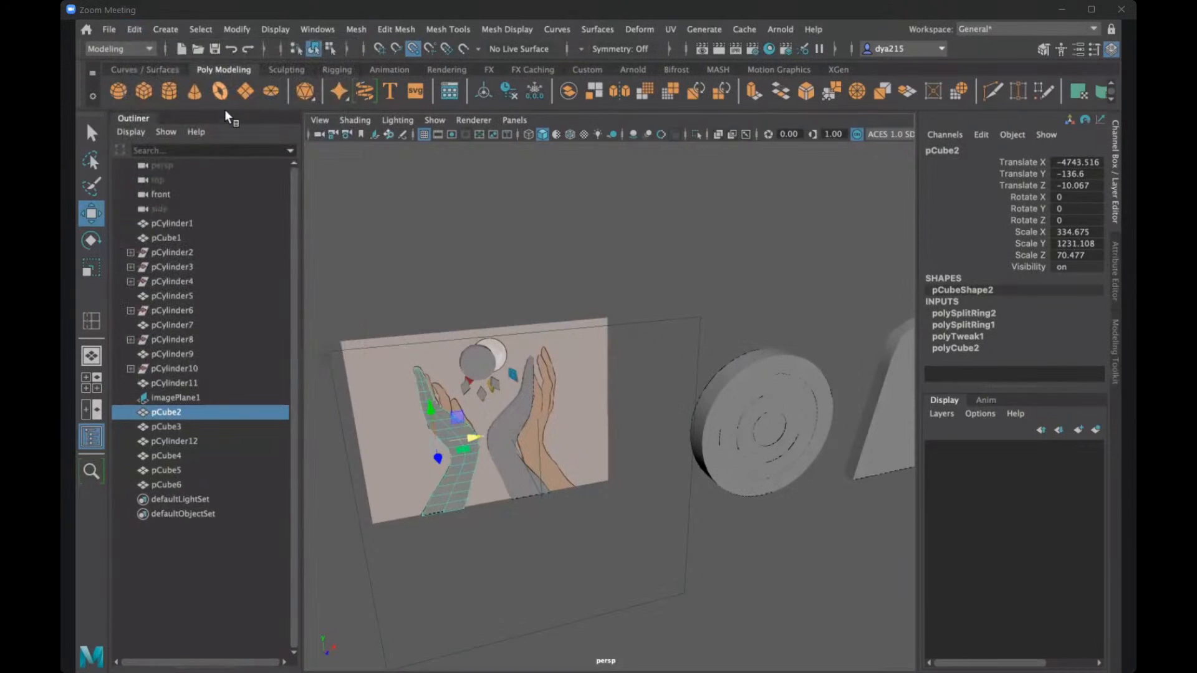
pyautogui.click(137, 30)
pyautogui.moveTo(231, 206)
pyautogui.click(374, 208)
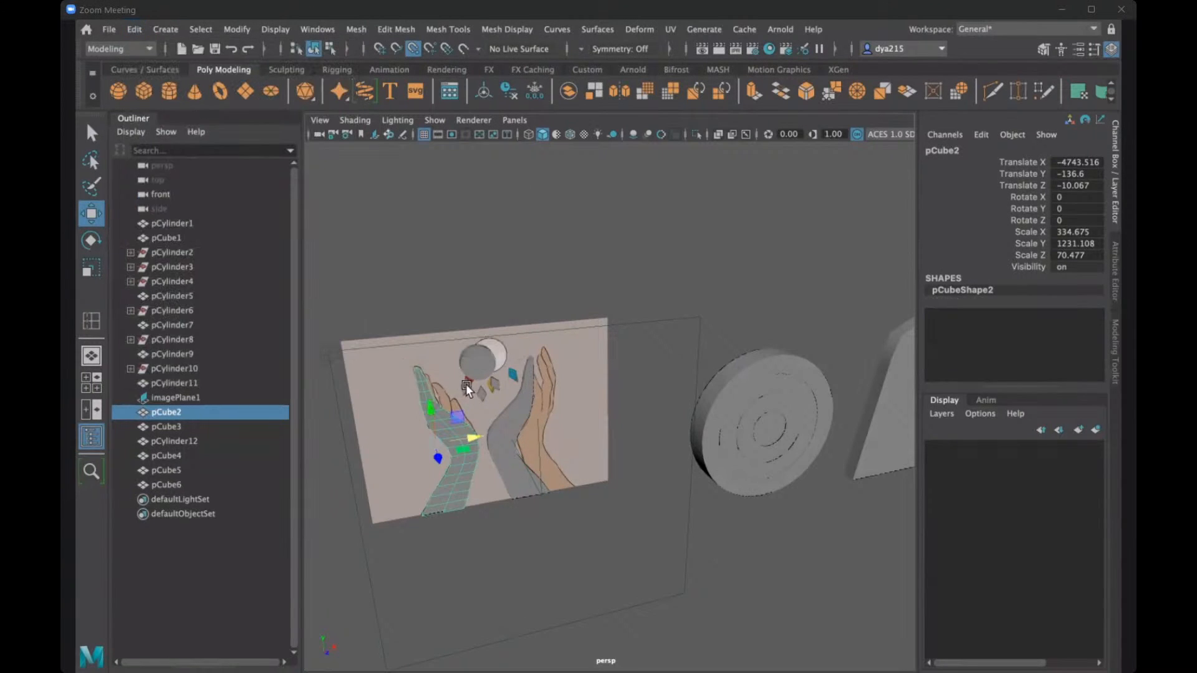
# - Delete the construction history of the three diamond gems, undoing a mistaken non-deformer history deletion first
pyautogui.click(465, 384)
pyautogui.press('q')
pyautogui.keyDown('shift'); pyautogui.click(493, 383); pyautogui.keyUp('shift')
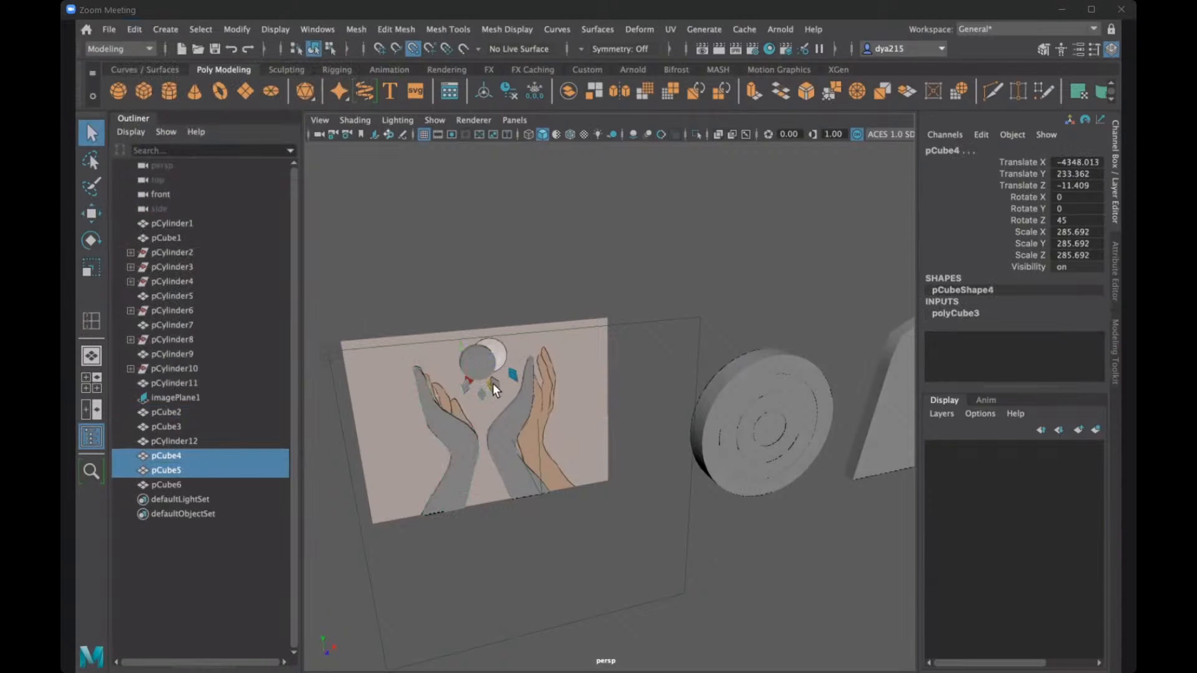
pyautogui.keyDown('shift'); pyautogui.click(492, 383); pyautogui.keyUp('shift')
pyautogui.click(134, 29)
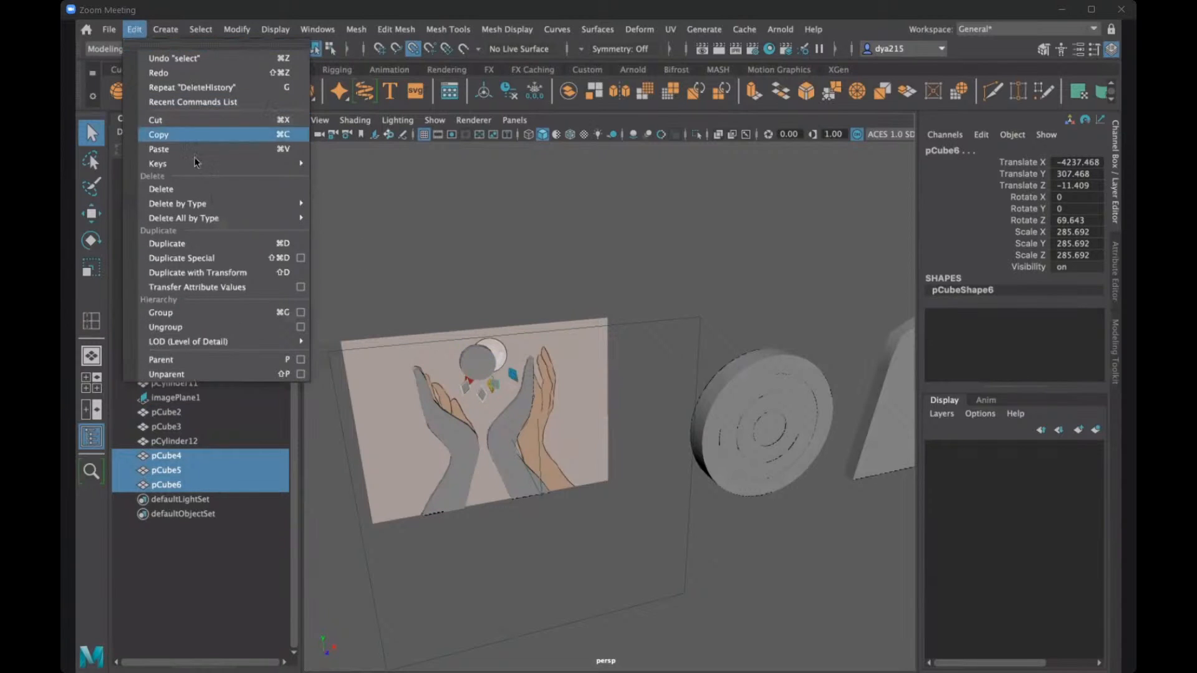
pyautogui.moveTo(209, 200)
pyautogui.click(346, 216)
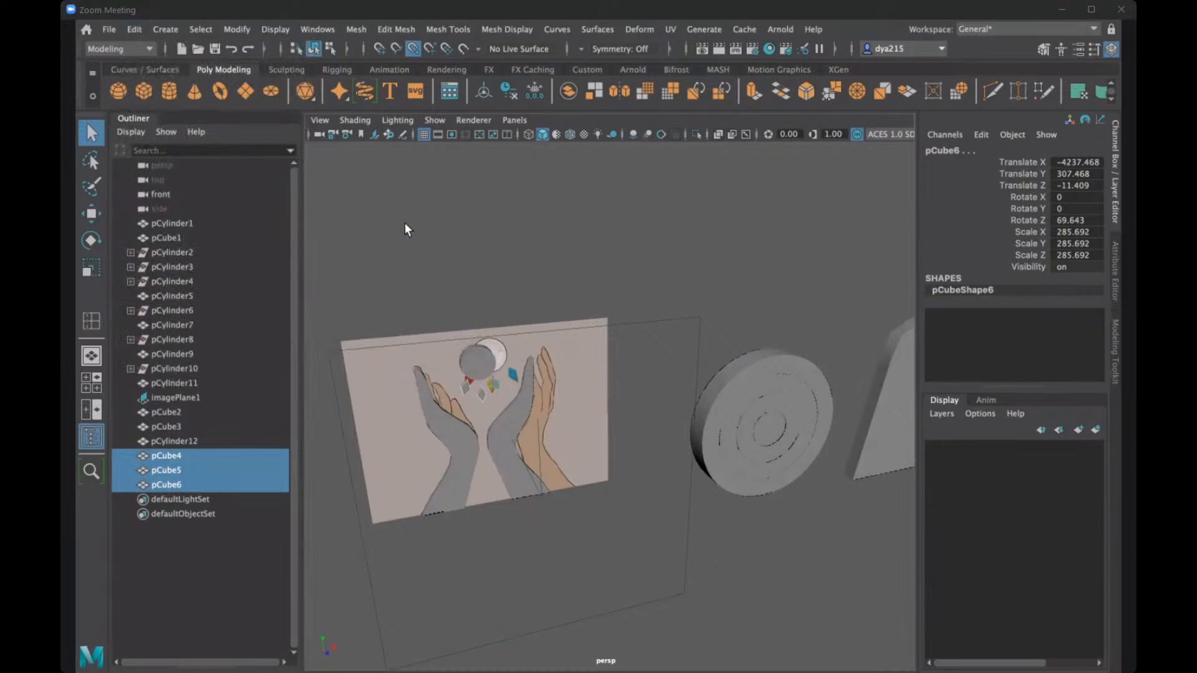
pyautogui.hotkey('ctrl', 'z')
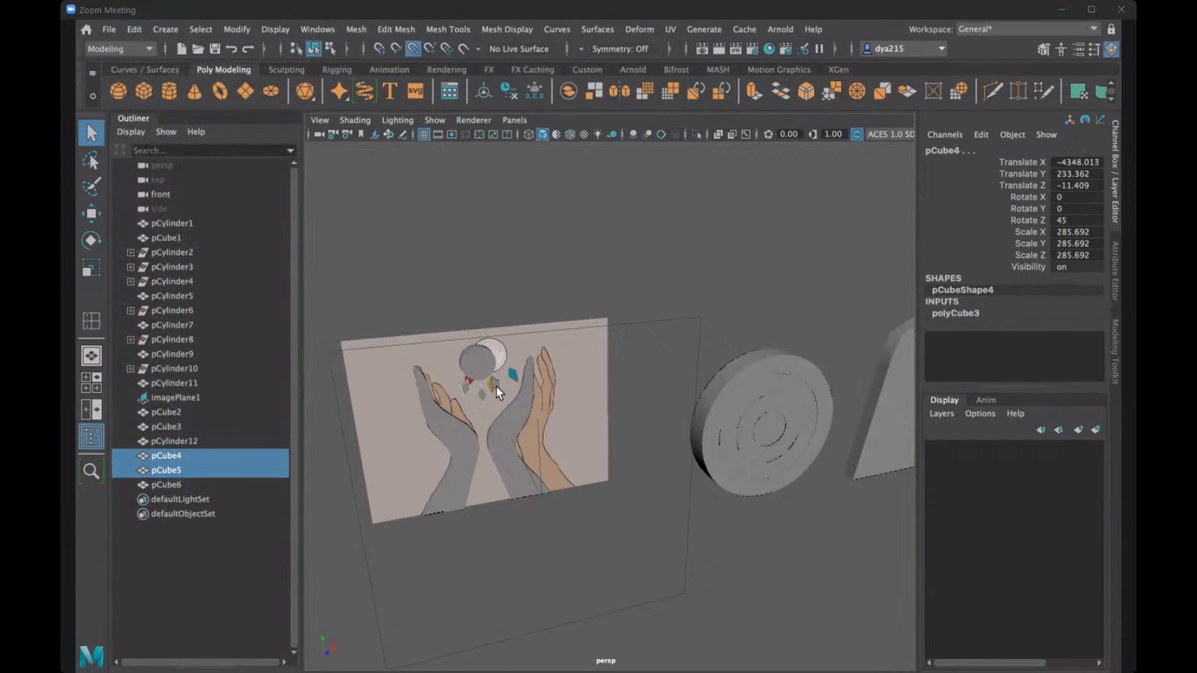
pyautogui.hotkey('shift', 'z')
pyautogui.click(130, 30)
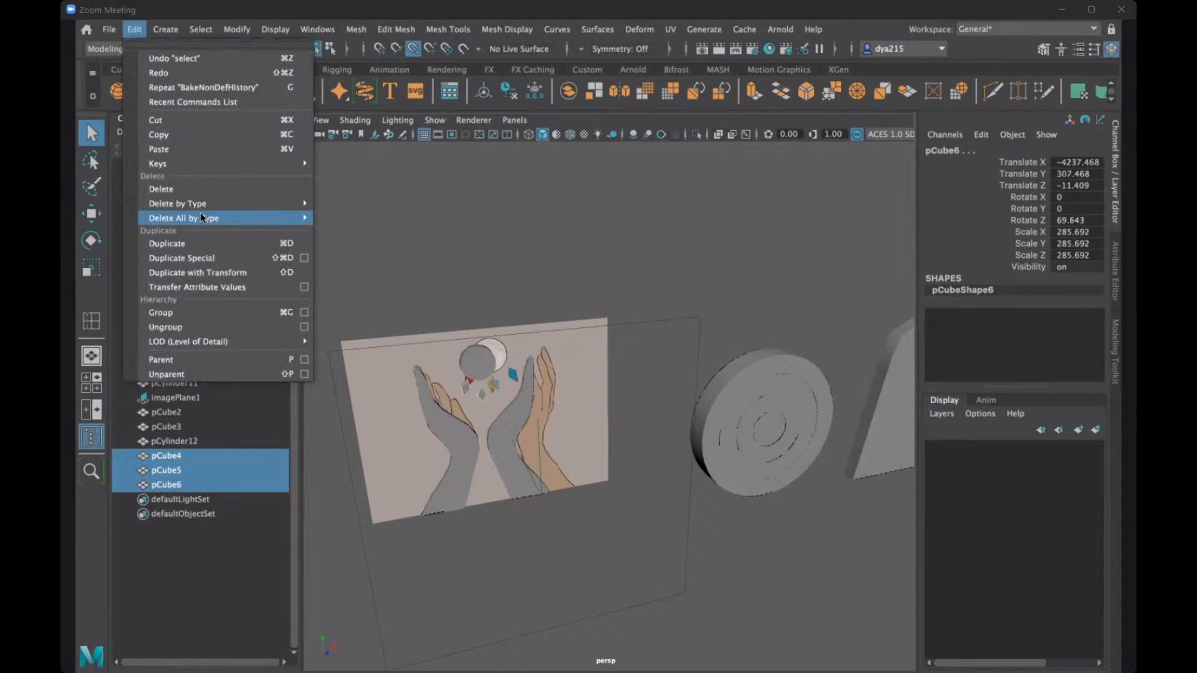
pyautogui.moveTo(206, 205)
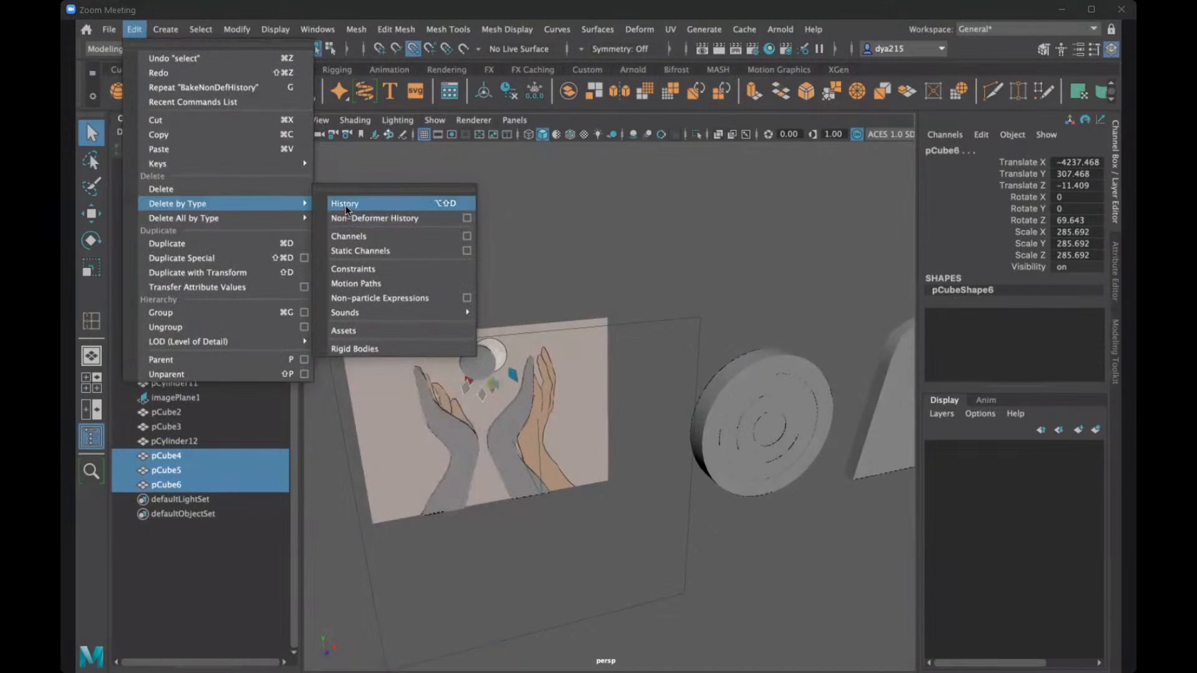
pyautogui.click(345, 210)
# - Select both hand meshes, the circle and the three gems, and undo a trial move of them along X
pyautogui.click(418, 318)
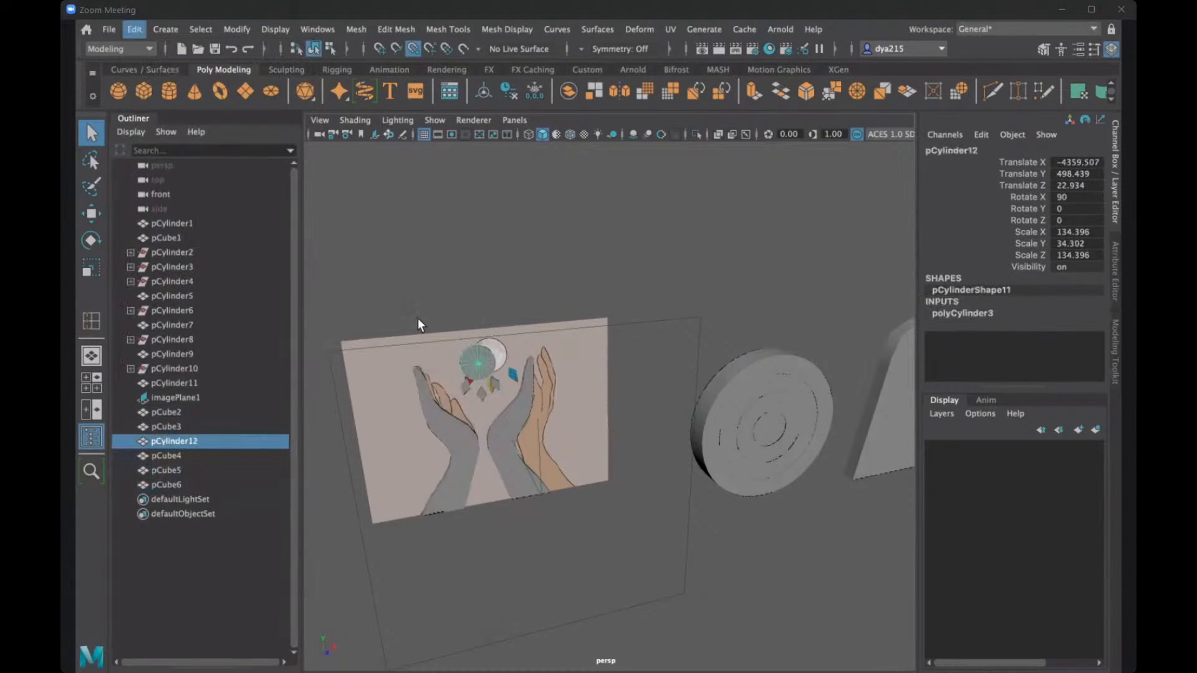
pyautogui.click(515, 397)
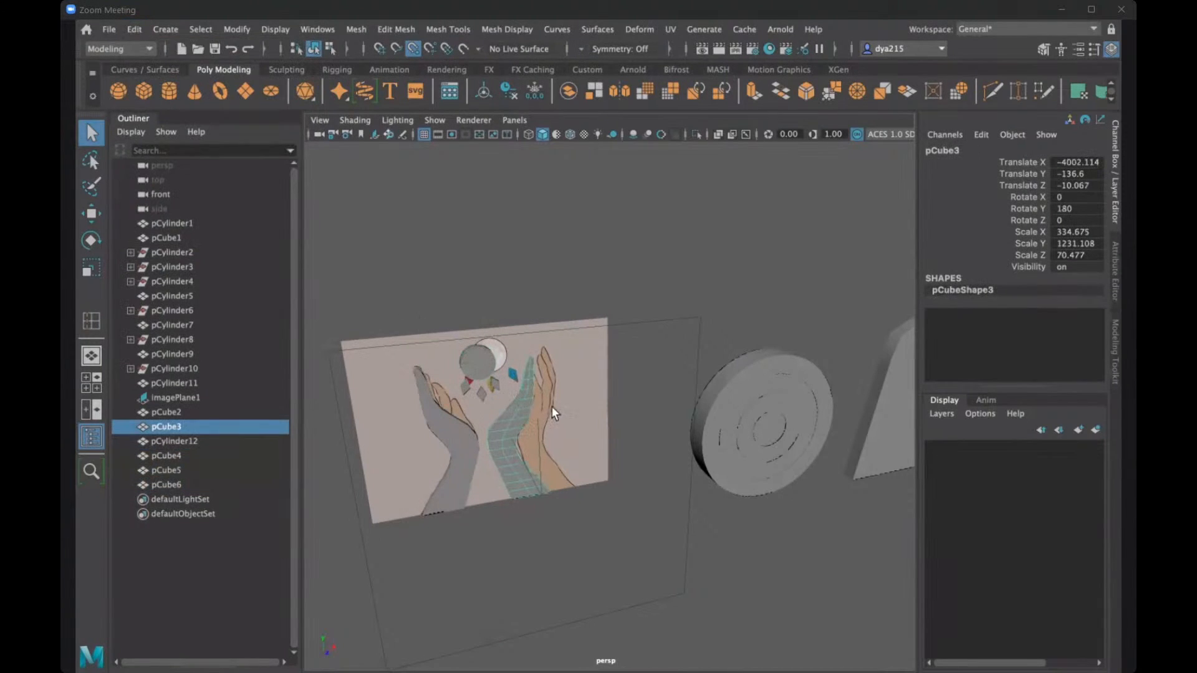
pyautogui.click(444, 420)
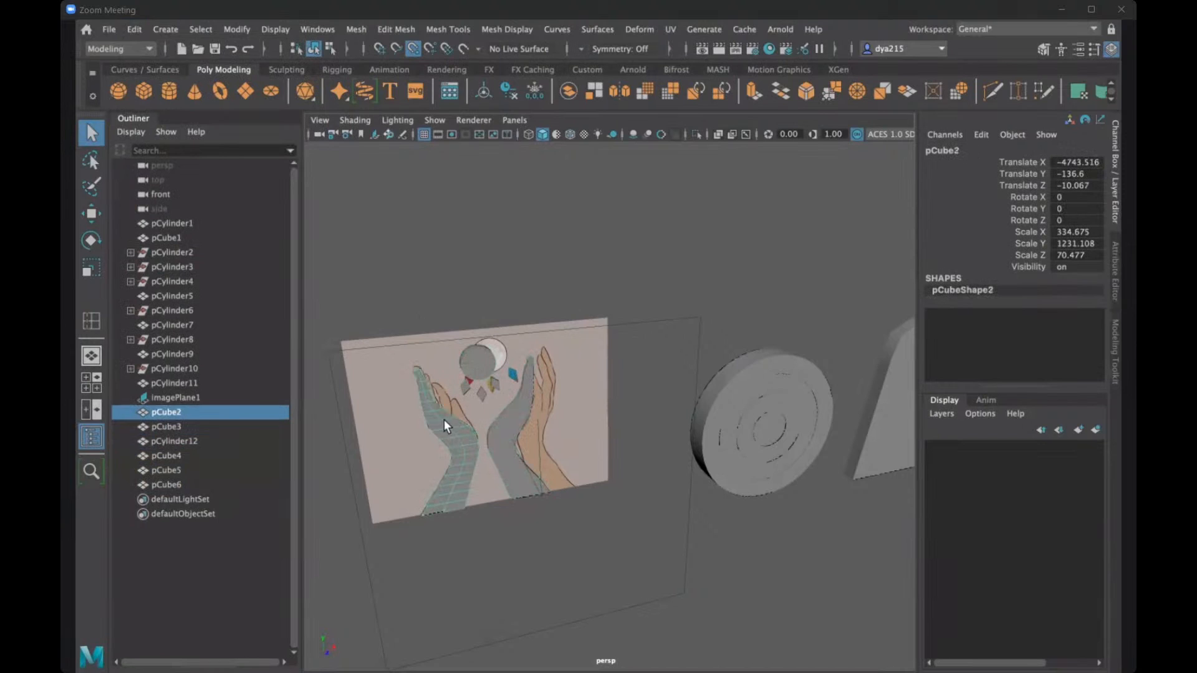
pyautogui.keyDown('shift'); pyautogui.click(473, 368); pyautogui.keyUp('shift')
pyautogui.keyDown('shift'); pyautogui.click(465, 388); pyautogui.keyUp('shift')
pyautogui.keyDown('shift'); pyautogui.click(488, 387); pyautogui.keyUp('shift')
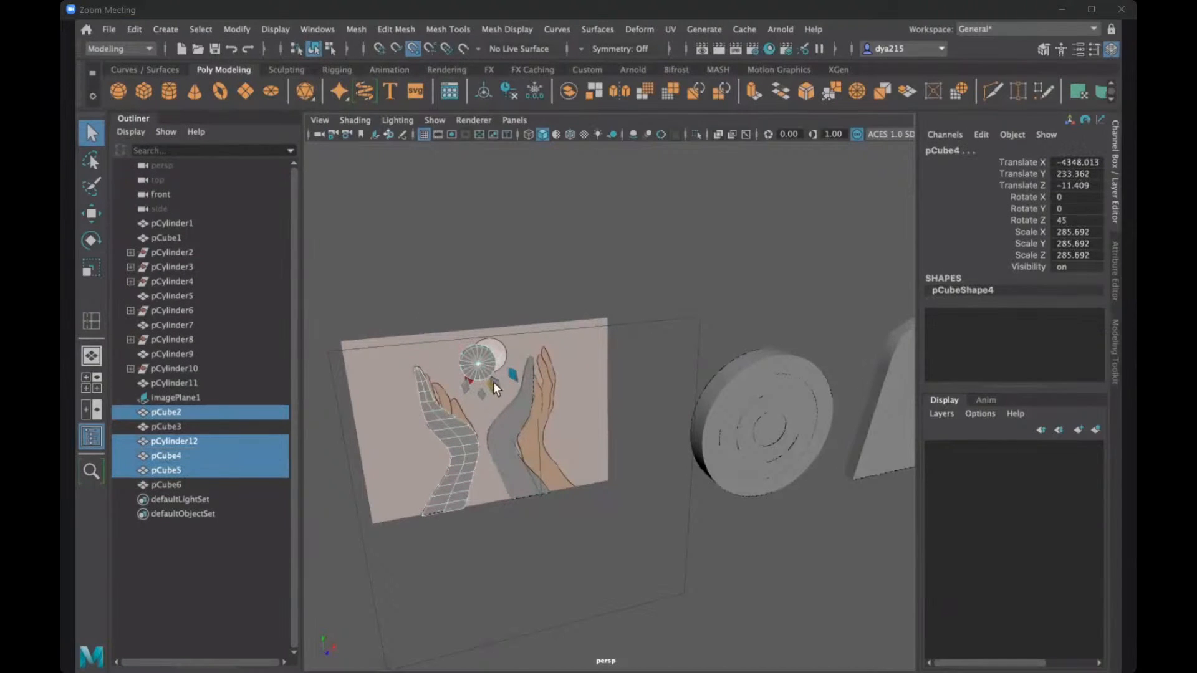
pyautogui.keyDown('shift'); pyautogui.click(492, 386); pyautogui.keyUp('shift')
pyautogui.keyDown('shift'); pyautogui.click(514, 410); pyautogui.keyUp('shift')
pyautogui.press('w')
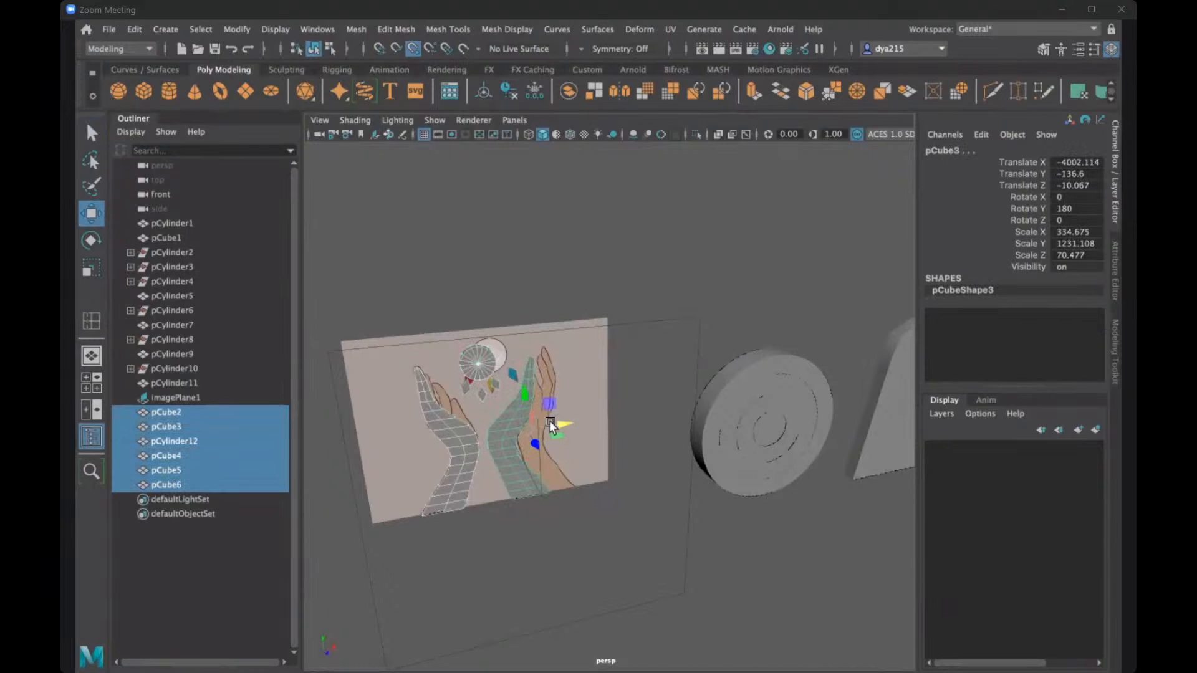
pyautogui.moveTo(550, 426); pyautogui.dragTo(629, 404)
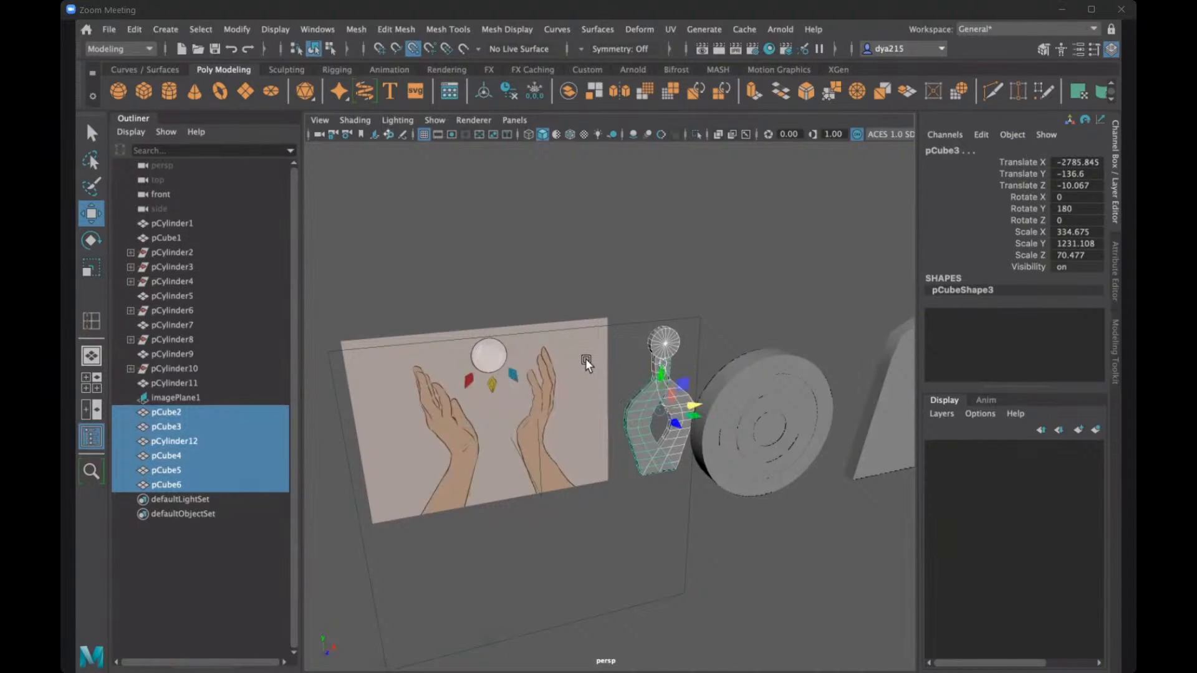
pyautogui.hotkey('ctrl', 'z')
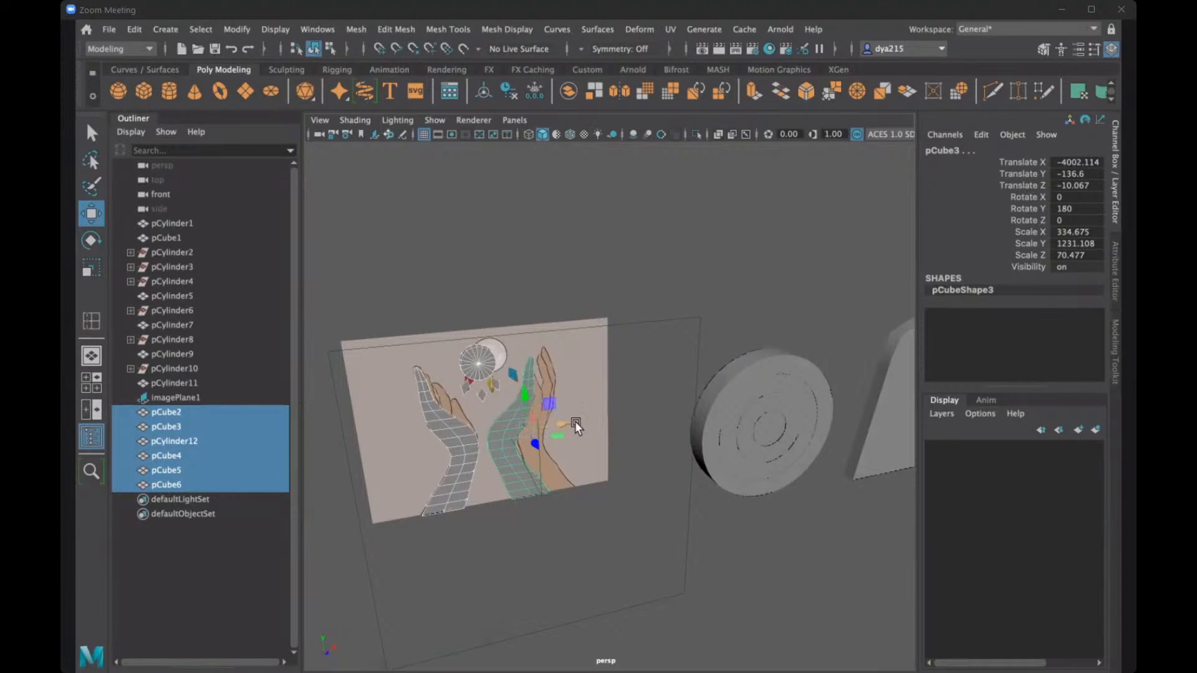
# - Move the selected hands, circle and gems in front of the ring disc, with the right hand at X about -1790.7 and Z about 803.1
pyautogui.moveTo(575, 421); pyautogui.dragTo(781, 414)
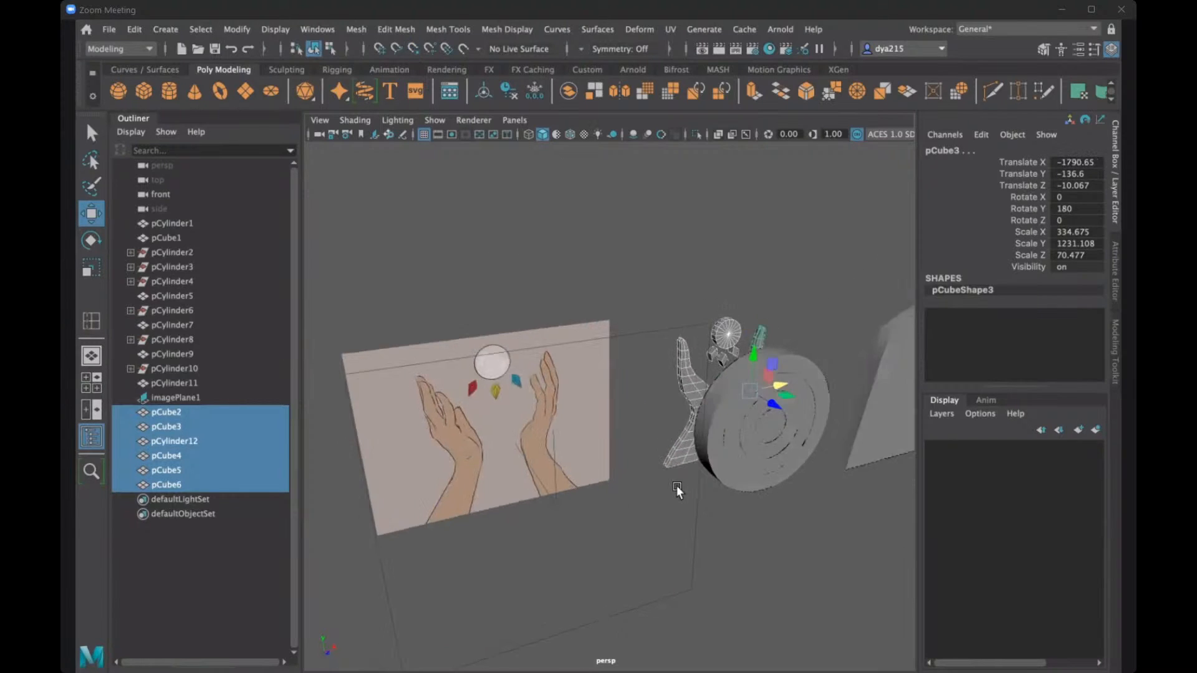
pyautogui.keyDown('alt'); pyautogui.moveTo(675, 485); pyautogui.dragTo(695, 480); pyautogui.keyUp('alt')
pyautogui.moveTo(751, 378); pyautogui.dragTo(807, 431)
pyautogui.keyDown('alt'); pyautogui.moveTo(808, 430); pyautogui.dragTo(729, 423); pyautogui.keyUp('alt')
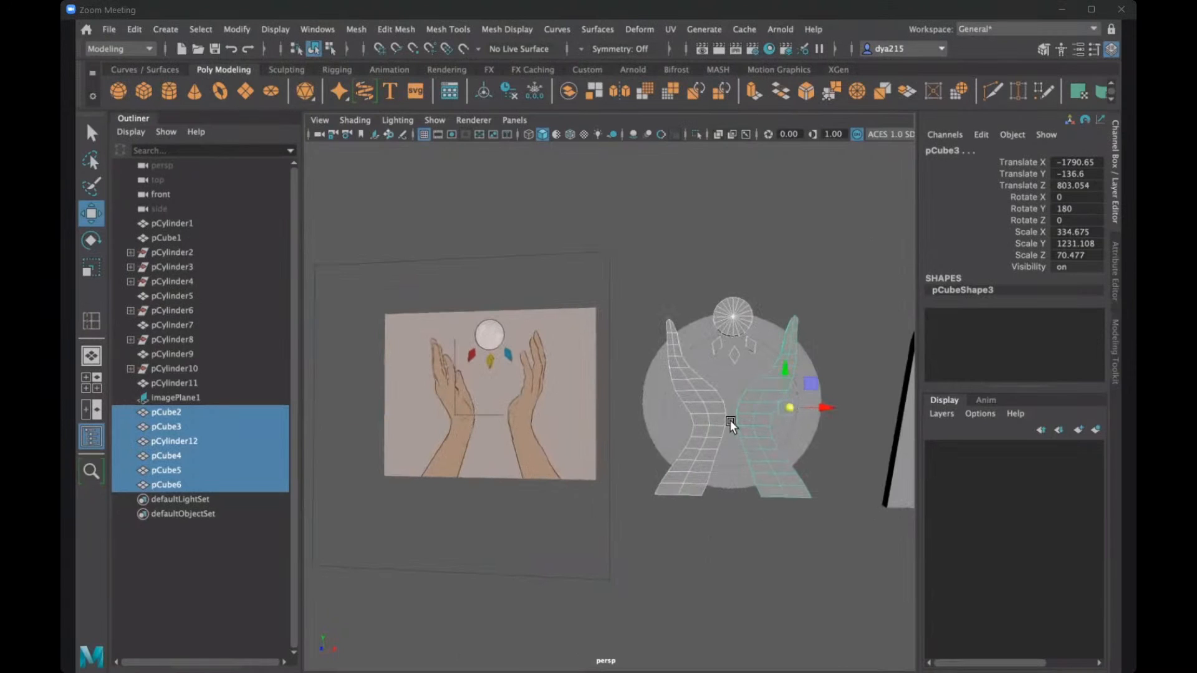
# - Try scaling the selected pieces in place with the Scale tool's axis orientation set to World and Object
pyautogui.press('r')
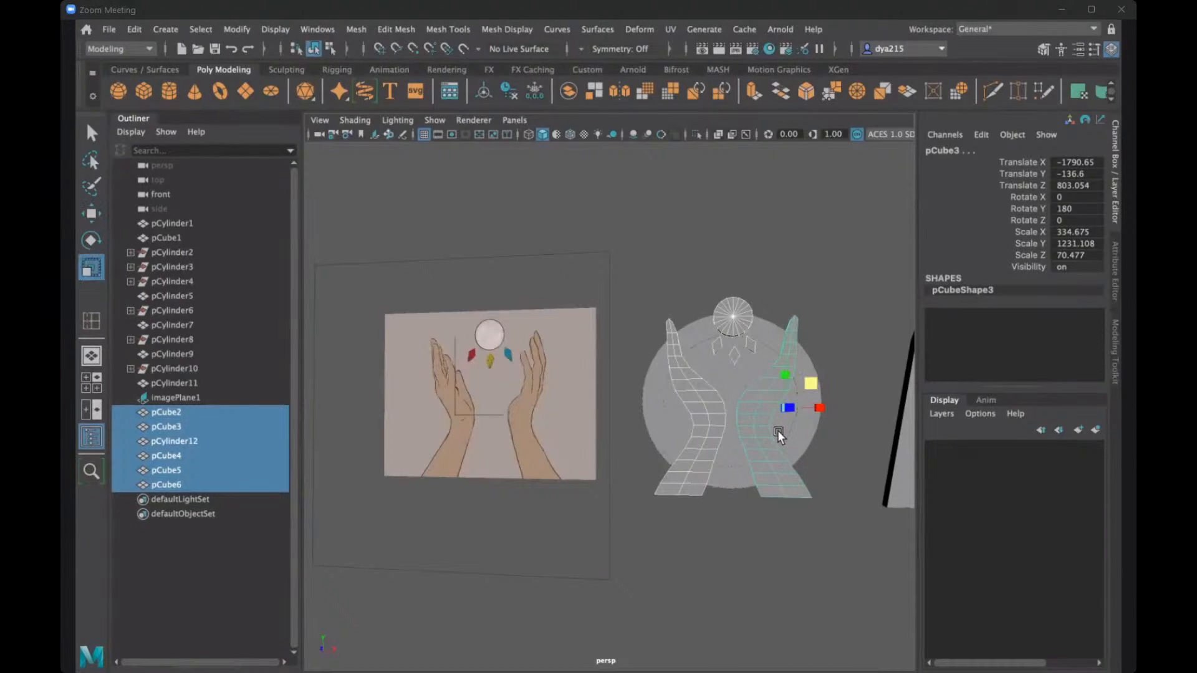
pyautogui.keyDown('alt'); pyautogui.moveTo(788, 435); pyautogui.dragTo(768, 436); pyautogui.keyUp('alt')
pyautogui.hotkey('ctrl', 'z')
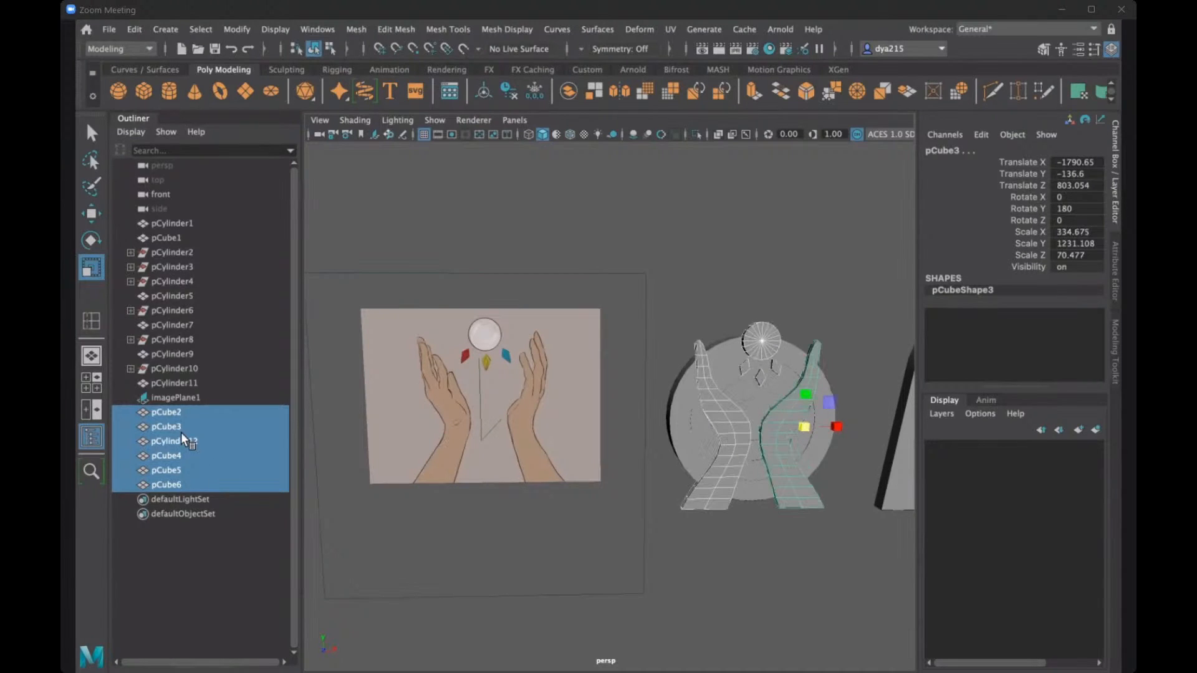
pyautogui.doubleClick(88, 268)
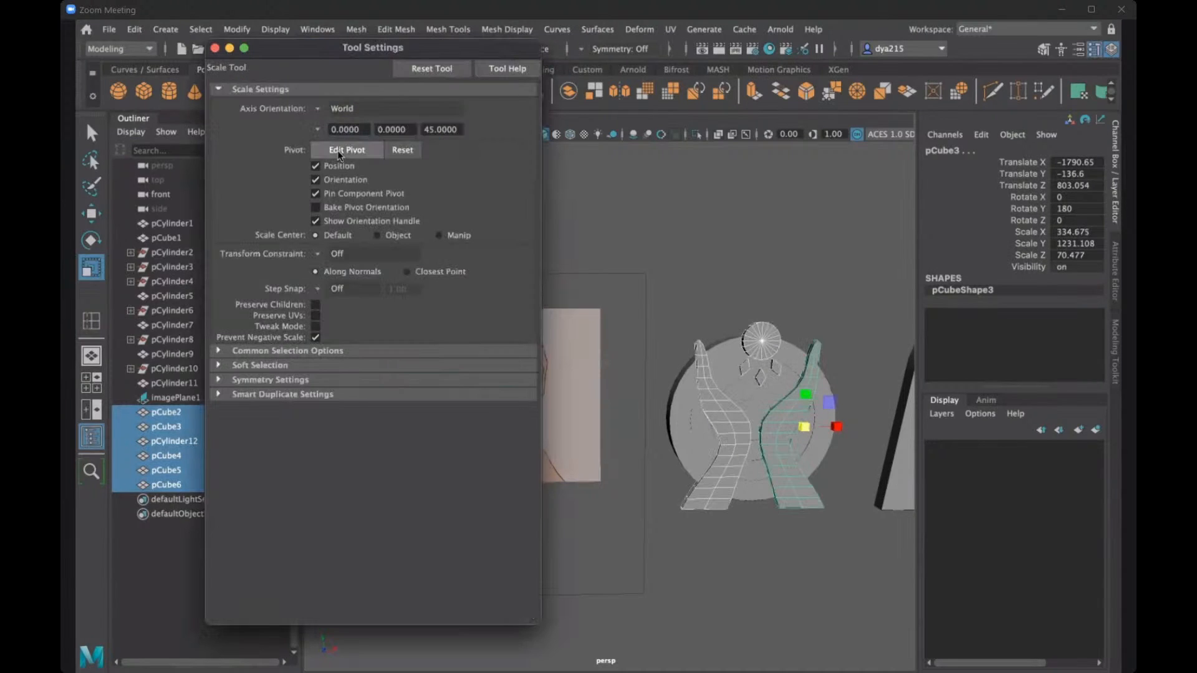
pyautogui.click(320, 109)
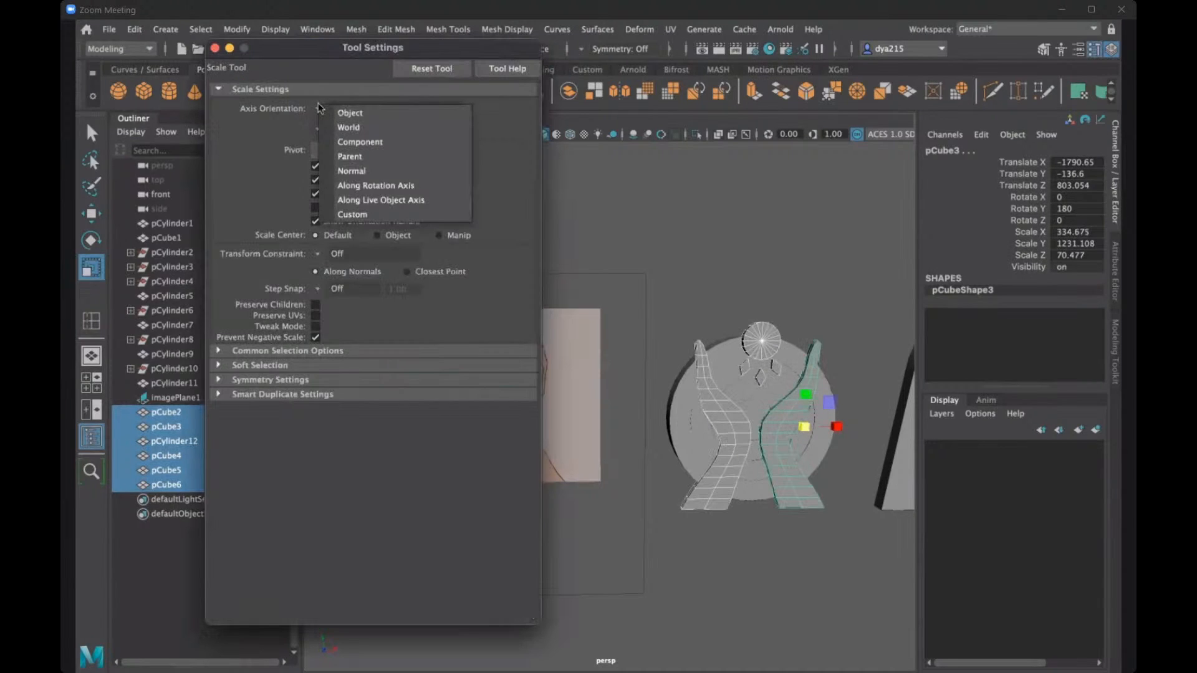
pyautogui.click(349, 113)
pyautogui.moveTo(802, 427); pyautogui.dragTo(766, 417)
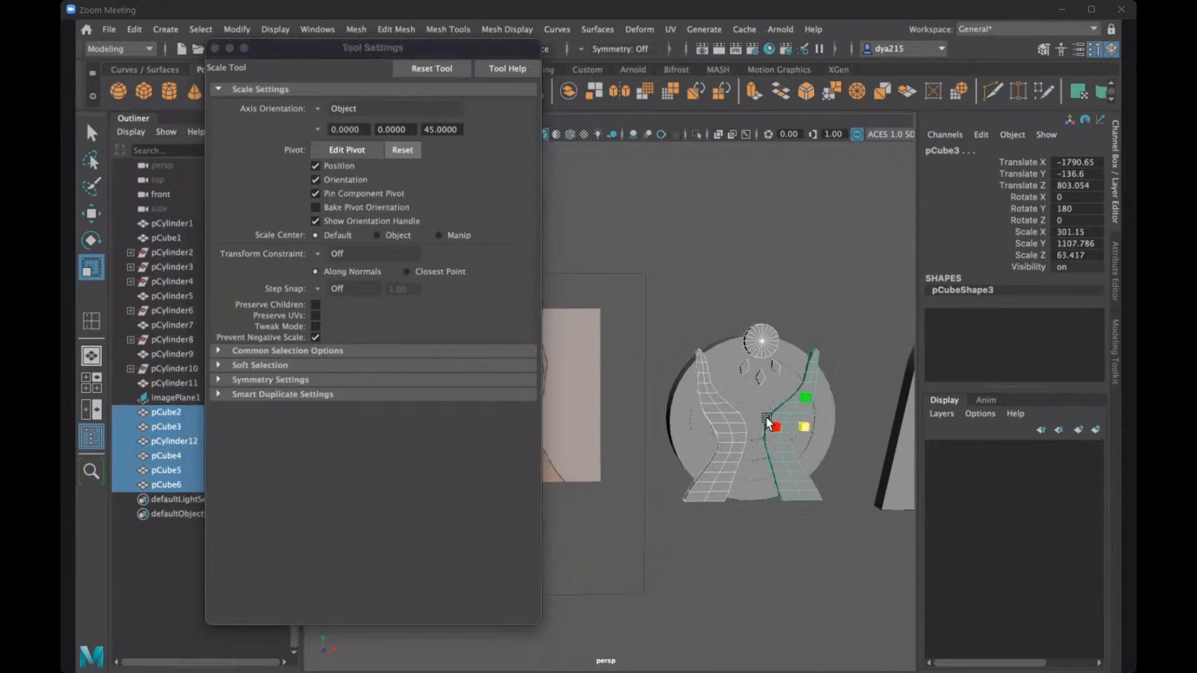
pyautogui.hotkey('ctrl', 'z')
# - Set the Scale tool's axis orientation to Component and shrink the selected pieces, with the hands' scale at about 208.3, 766.3 and 43.9
pyautogui.click(329, 107)
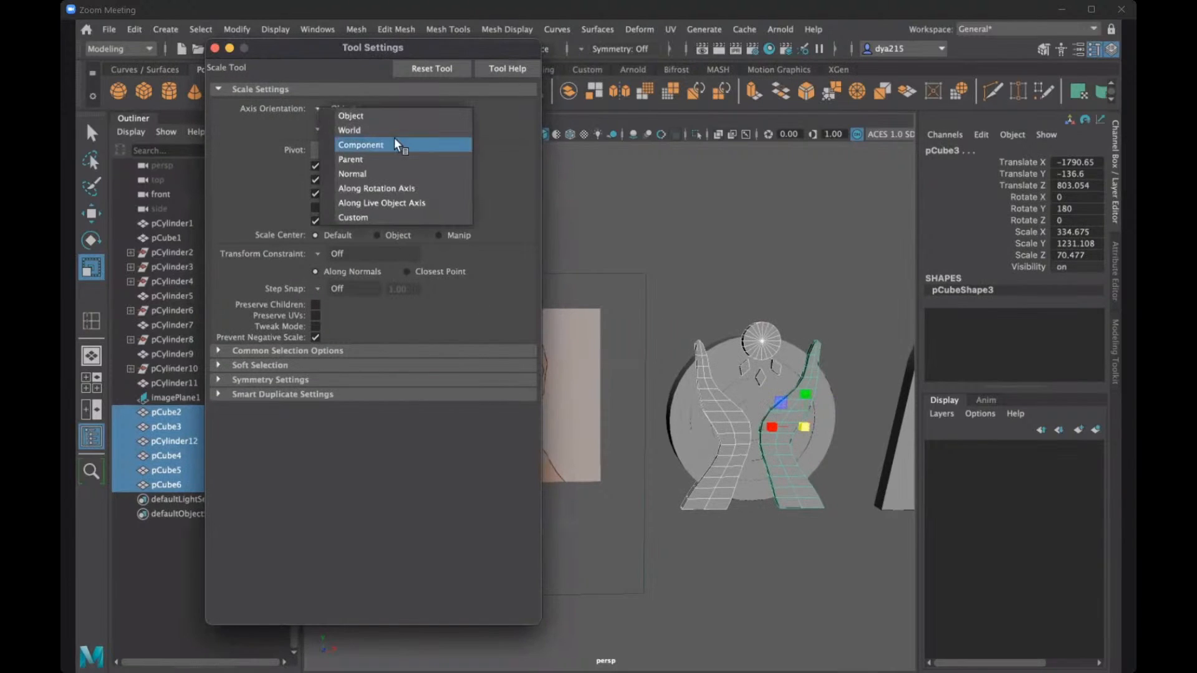
pyautogui.click(394, 139)
pyautogui.moveTo(799, 428); pyautogui.dragTo(762, 465)
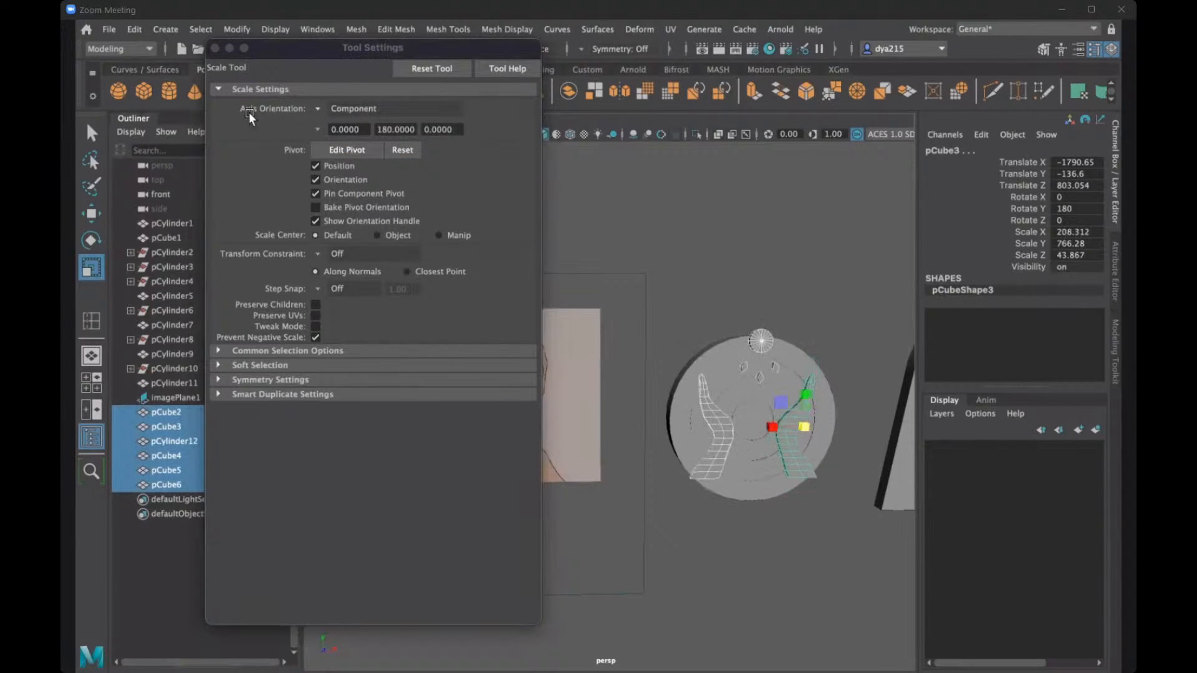
pyautogui.click(215, 48)
# - Try scaling only the two hand meshes on the disc
pyautogui.keyDown('alt'); pyautogui.moveTo(712, 404); pyautogui.dragTo(753, 428); pyautogui.keyUp('alt')
pyautogui.press('w')
pyautogui.scroll(3, 773, 433)
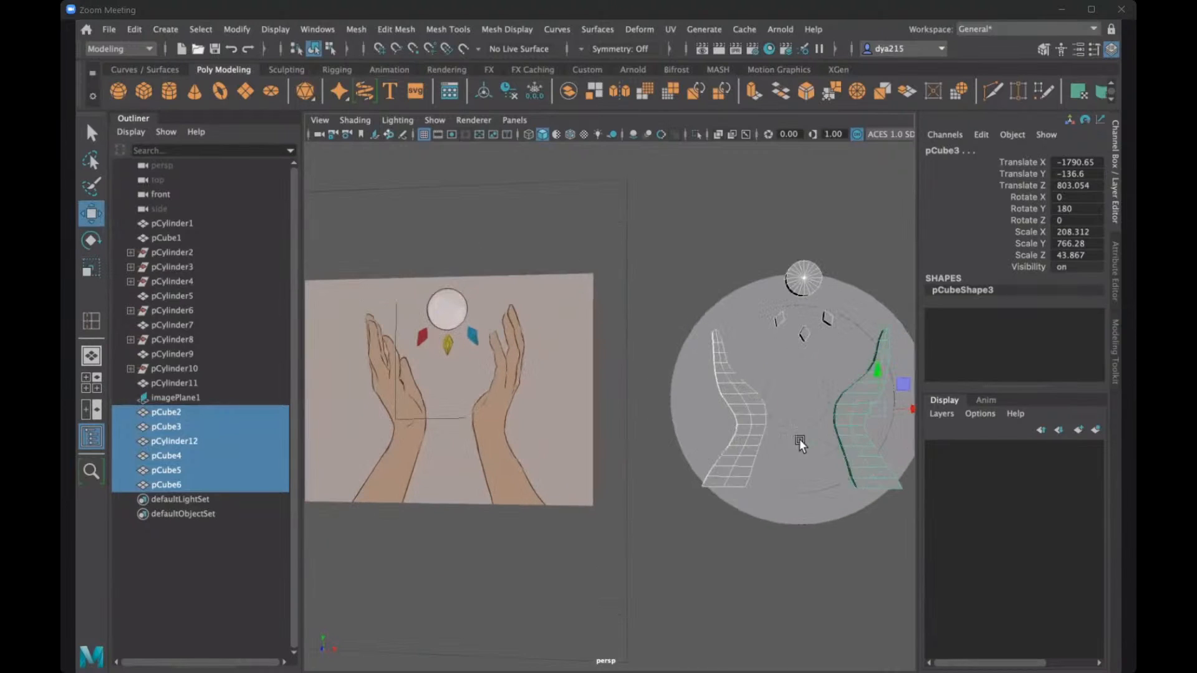
pyautogui.keyDown('alt'); pyautogui.moveTo(774, 447); pyautogui.dragTo(686, 434, button='middle'); pyautogui.keyUp('alt')
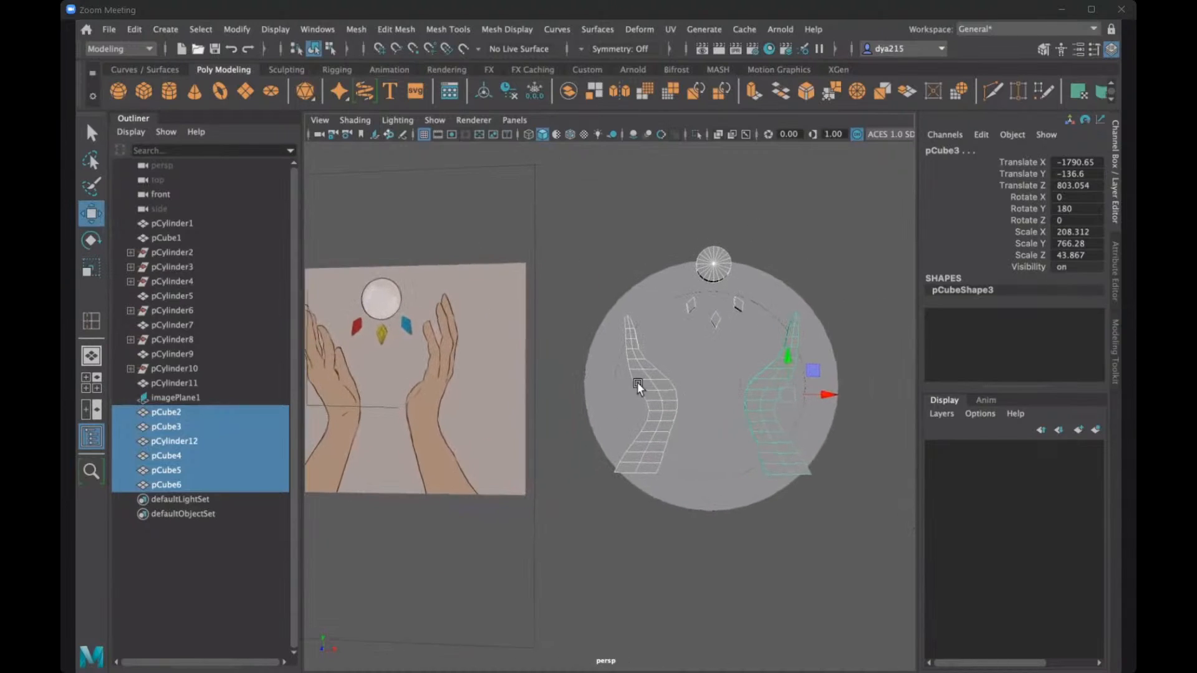
pyautogui.click(649, 387)
pyautogui.click(694, 428)
pyautogui.keyDown('alt'); pyautogui.moveTo(694, 428); pyautogui.dragTo(778, 422); pyautogui.keyUp('alt')
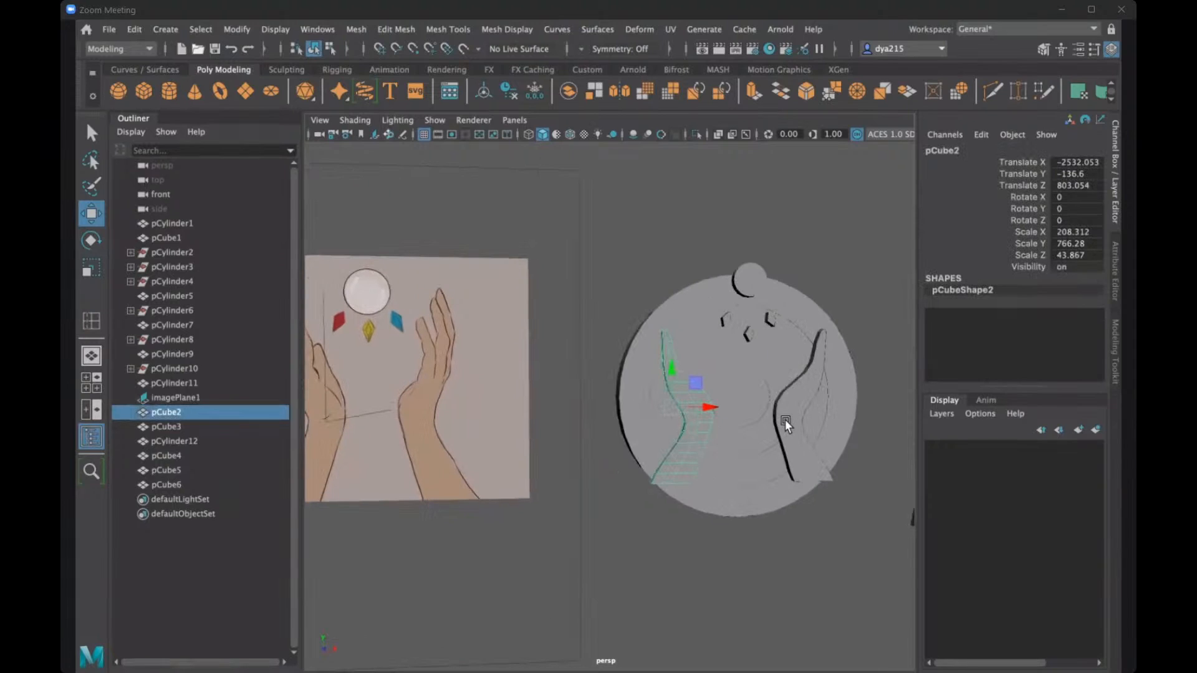
pyautogui.keyDown('shift'); pyautogui.click(785, 421); pyautogui.keyUp('shift')
pyautogui.press('r')
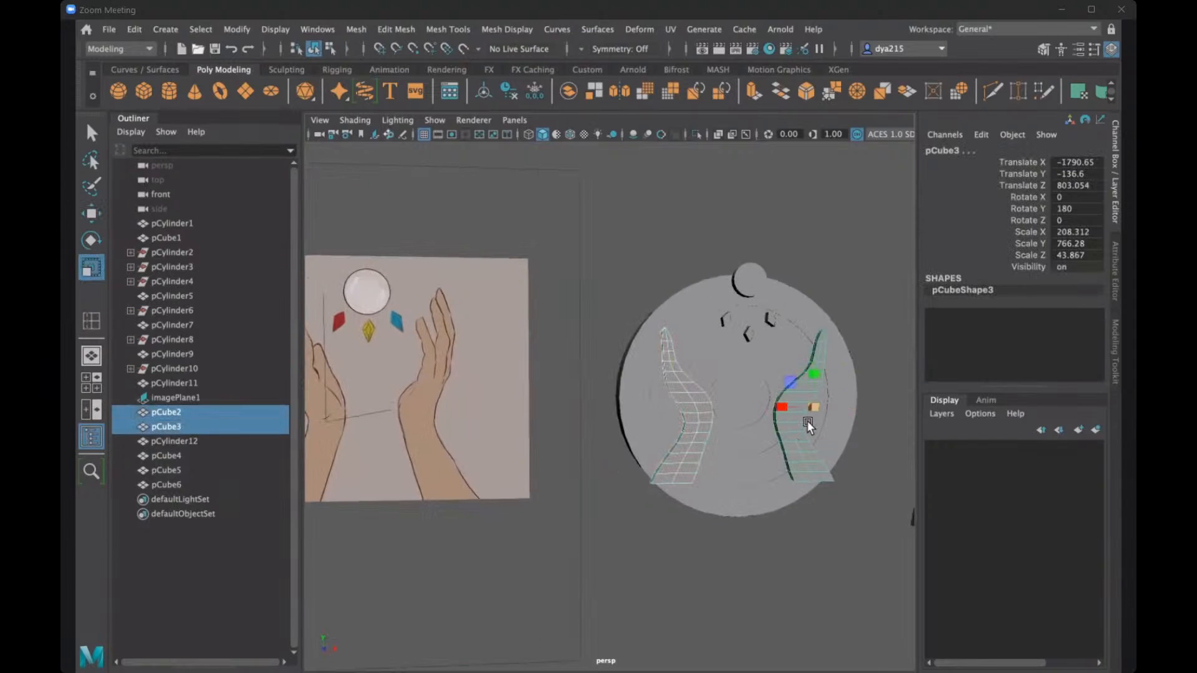
pyautogui.moveTo(782, 410); pyautogui.dragTo(786, 409)
pyautogui.hotkey('ctrl', 'z')
pyautogui.click(817, 264)
pyautogui.keyDown('alt'); pyautogui.moveTo(817, 274); pyautogui.dragTo(698, 401); pyautogui.keyUp('alt')
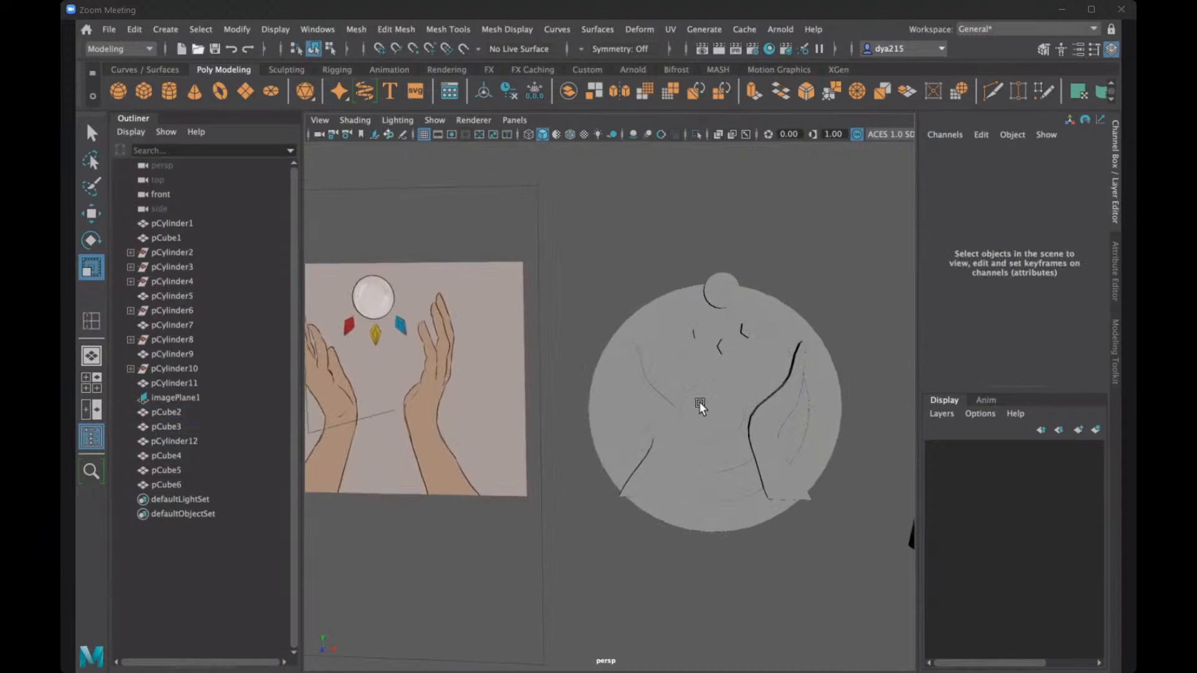
# - Move the left hand inward along X toward the disc's centre and clear the selection
pyautogui.click(670, 416)
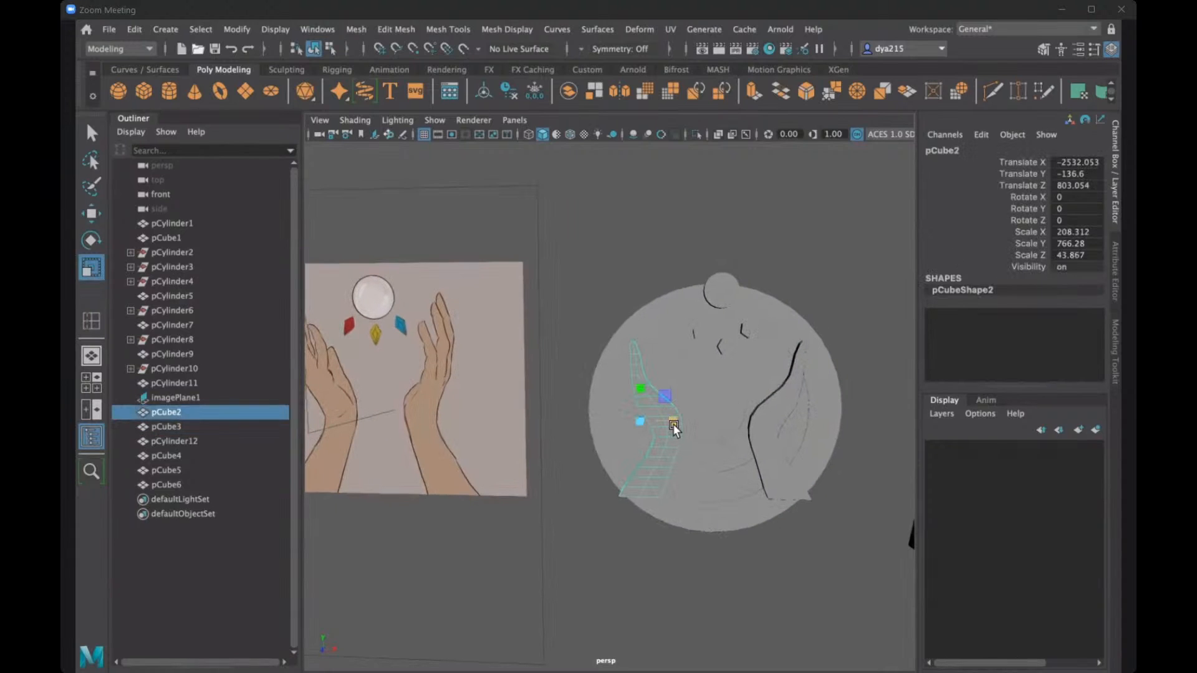
pyautogui.press('w')
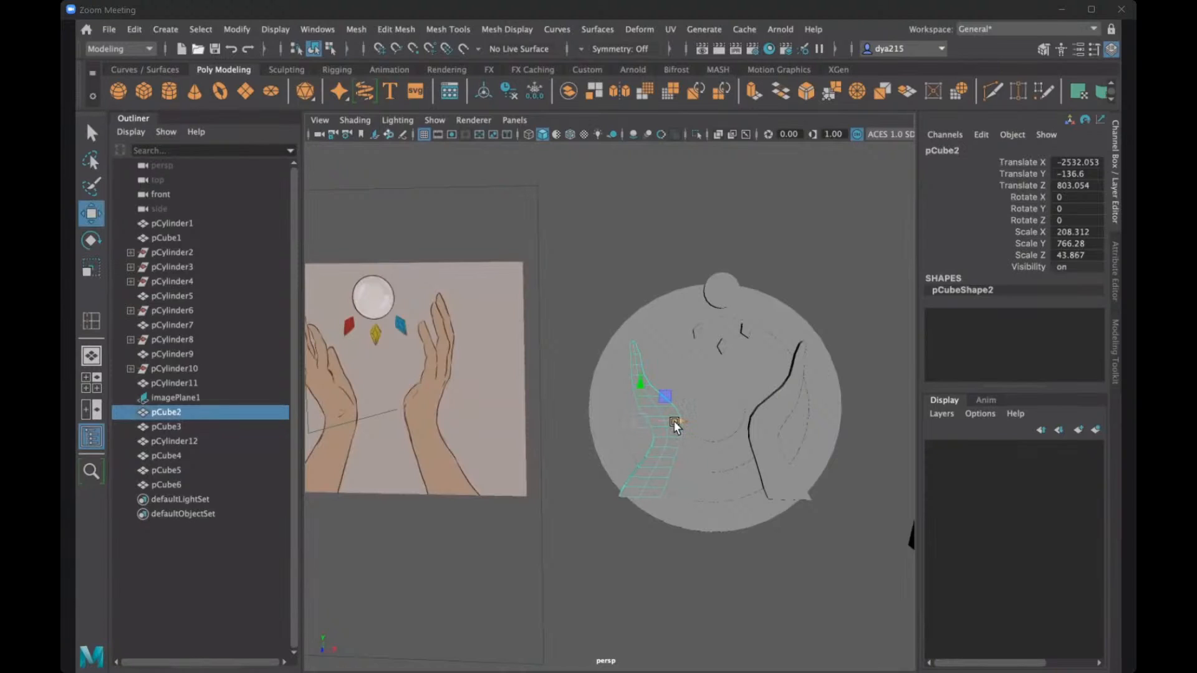
pyautogui.moveTo(674, 422); pyautogui.dragTo(688, 423)
pyautogui.moveTo(687, 421); pyautogui.dragTo(690, 421)
pyautogui.click(730, 345)
pyautogui.keyDown('alt'); pyautogui.moveTo(731, 346); pyautogui.dragTo(674, 304); pyautogui.keyUp('alt')
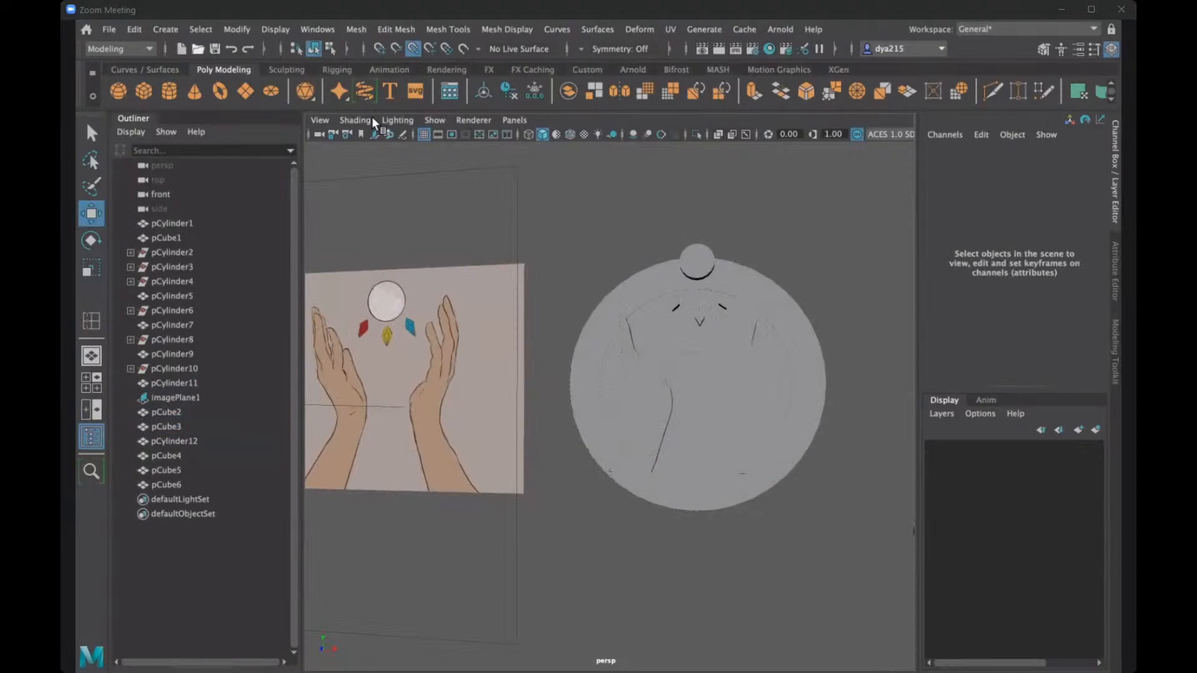
# - Lower the middle gem along Y between the two hands
pyautogui.moveTo(706, 346)
pyautogui.keyDown('alt'); pyautogui.mouseDown()
pyautogui.moveTo(709, 306)
pyautogui.moveTo(709, 336)
pyautogui.mouseUp(); pyautogui.keyUp('alt')
pyautogui.click(710, 293)
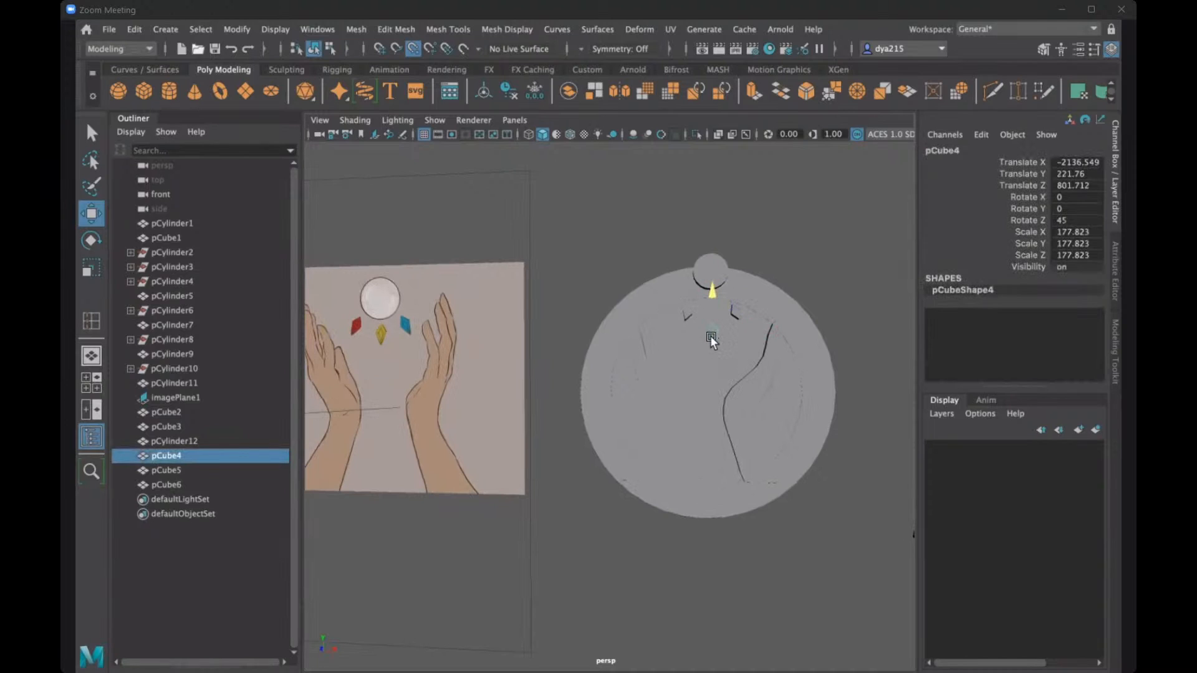
pyautogui.moveTo(710, 346); pyautogui.dragTo(719, 348, button='middle')
# - Set the left gem's Z rotation to 25
pyautogui.scroll(5, 656, 350)
pyautogui.keyDown('alt'); pyautogui.moveTo(527, 289); pyautogui.dragTo(463, 282); pyautogui.keyUp('alt')
pyautogui.keyDown('alt'); pyautogui.moveTo(549, 329); pyautogui.dragTo(499, 184); pyautogui.keyUp('alt')
pyautogui.click(503, 161)
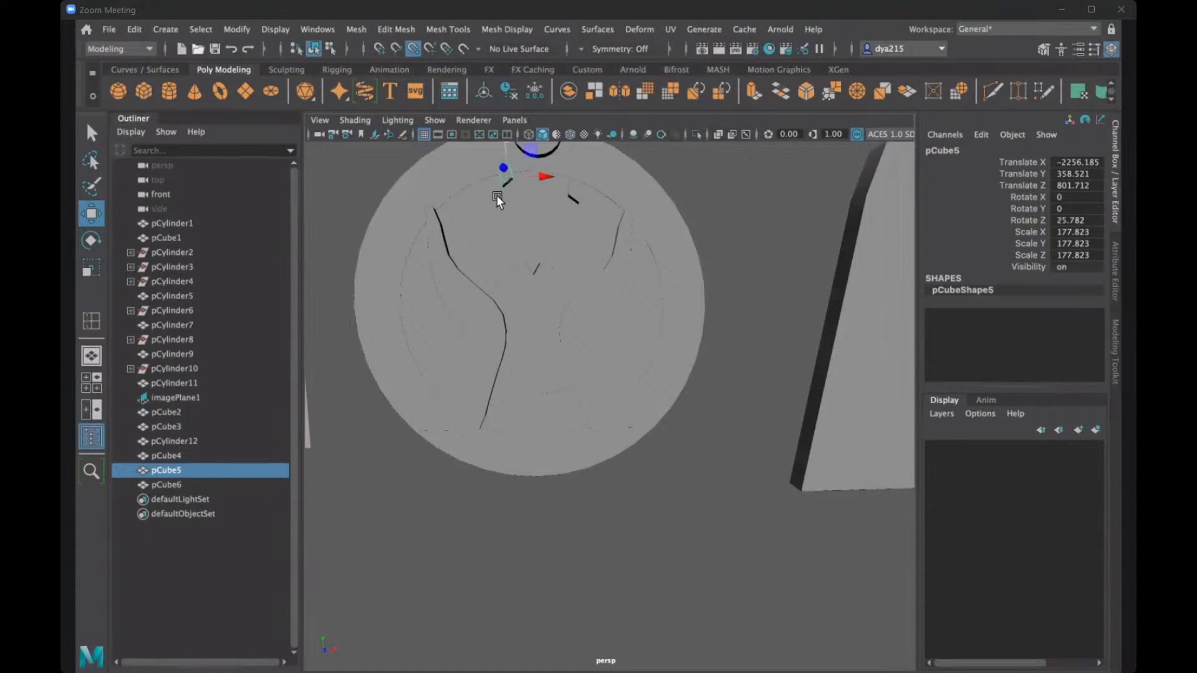
pyautogui.click(573, 193)
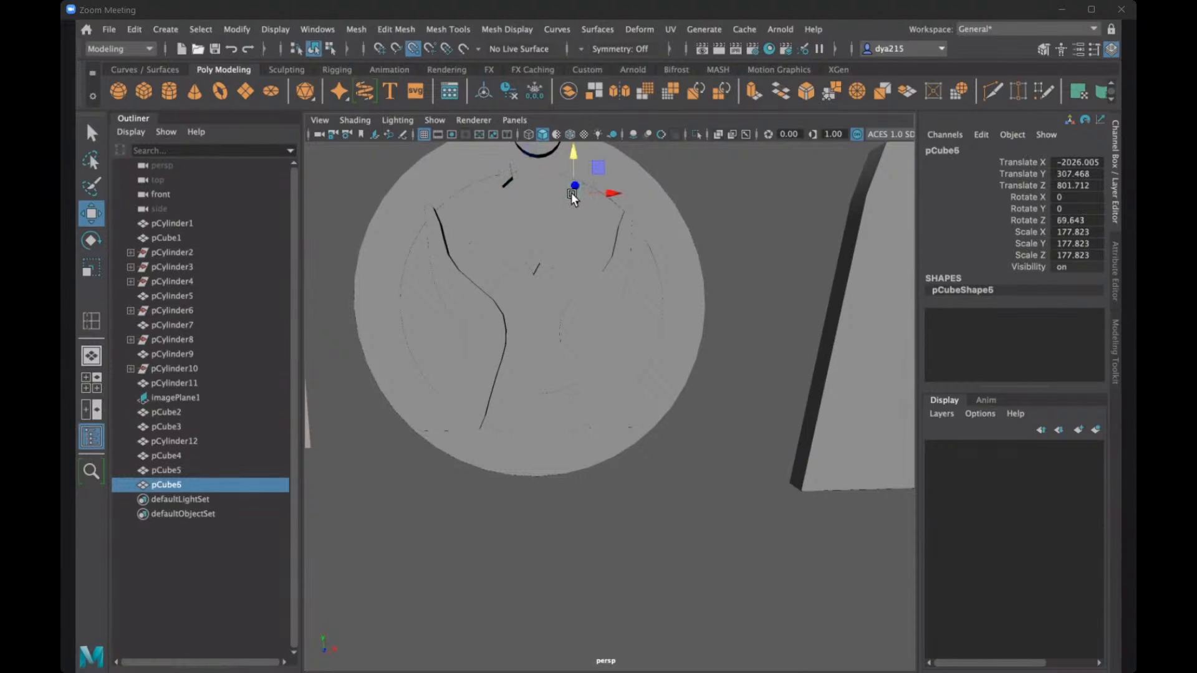
pyautogui.click(503, 174)
pyautogui.doubleClick(1074, 221)
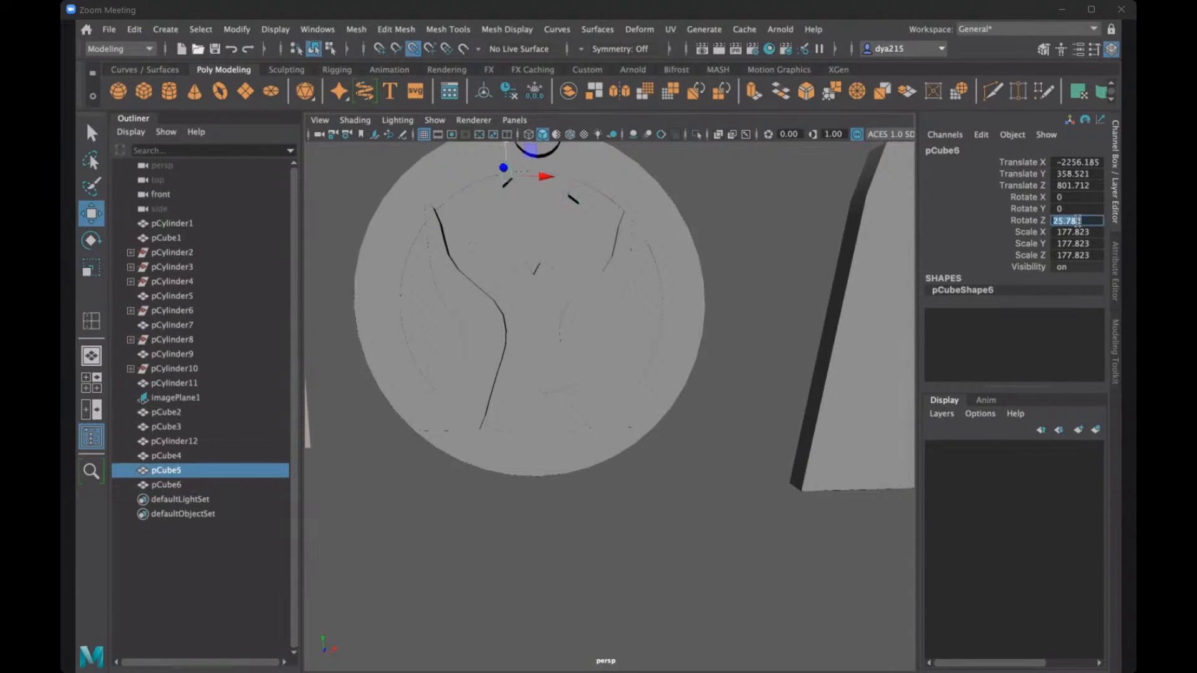
pyautogui.write('25')
pyautogui.press('Return')
# - Set the right gem's Z rotation to 65
pyautogui.click(573, 198)
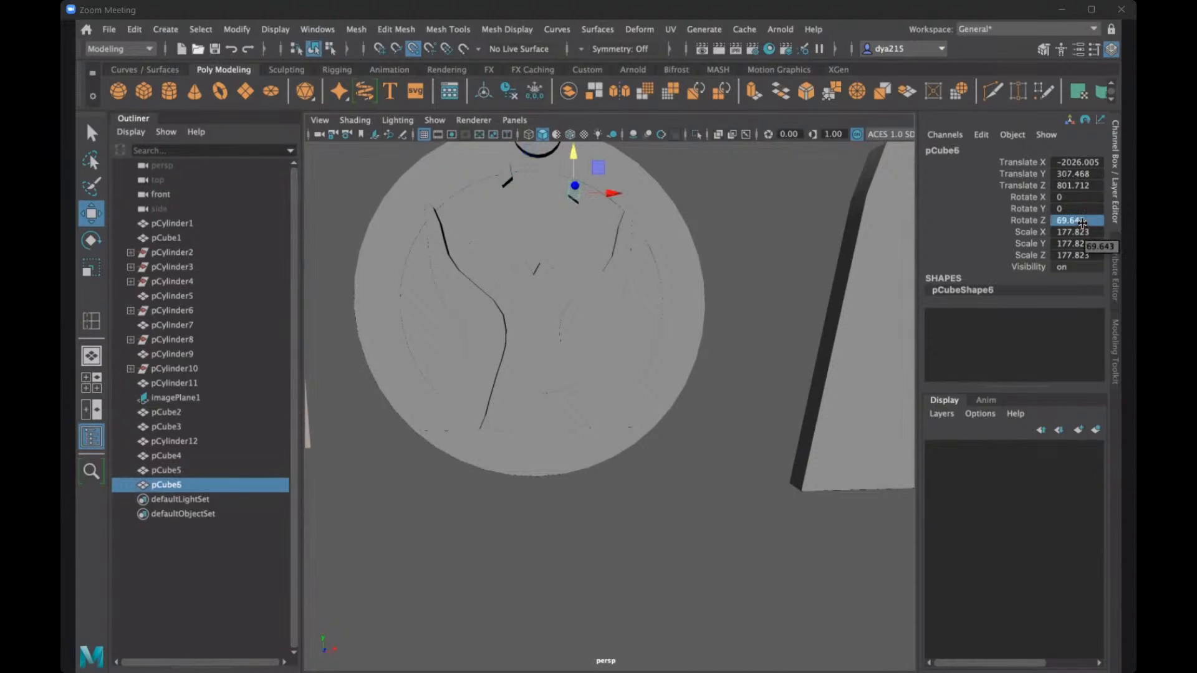
pyautogui.doubleClick(1080, 221)
pyautogui.write('65')
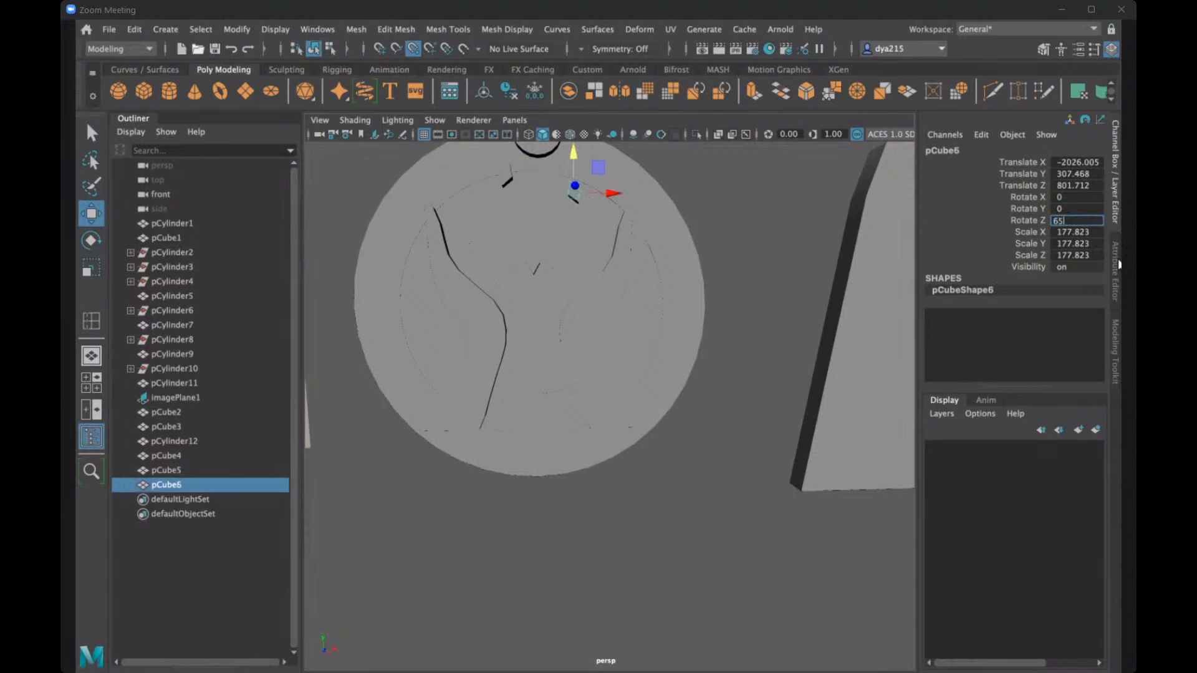
pyautogui.press('Return')
# - Lower the right gem to about 191.6 on Y and the left gem to about 210.3 on Y
pyautogui.keyDown('alt'); pyautogui.moveTo(637, 251); pyautogui.dragTo(655, 265); pyautogui.keyUp('alt')
pyautogui.keyDown('alt'); pyautogui.moveTo(654, 264); pyautogui.dragTo(560, 193); pyautogui.keyUp('alt')
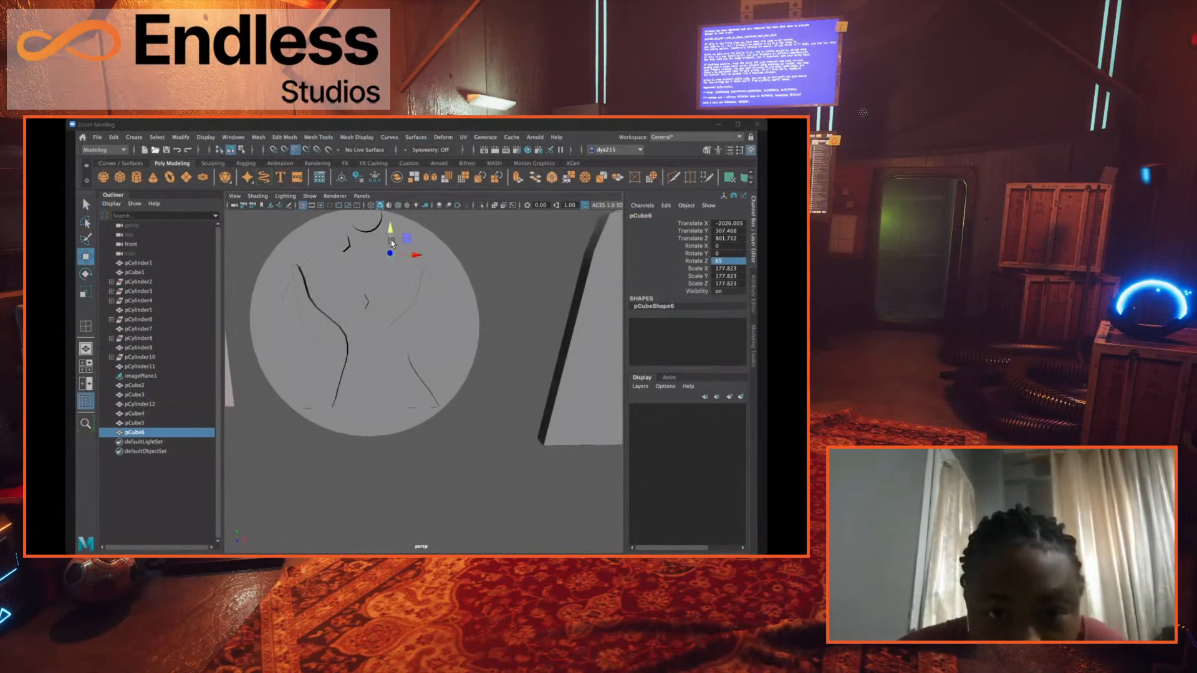
pyautogui.moveTo(392, 243); pyautogui.dragTo(360, 282)
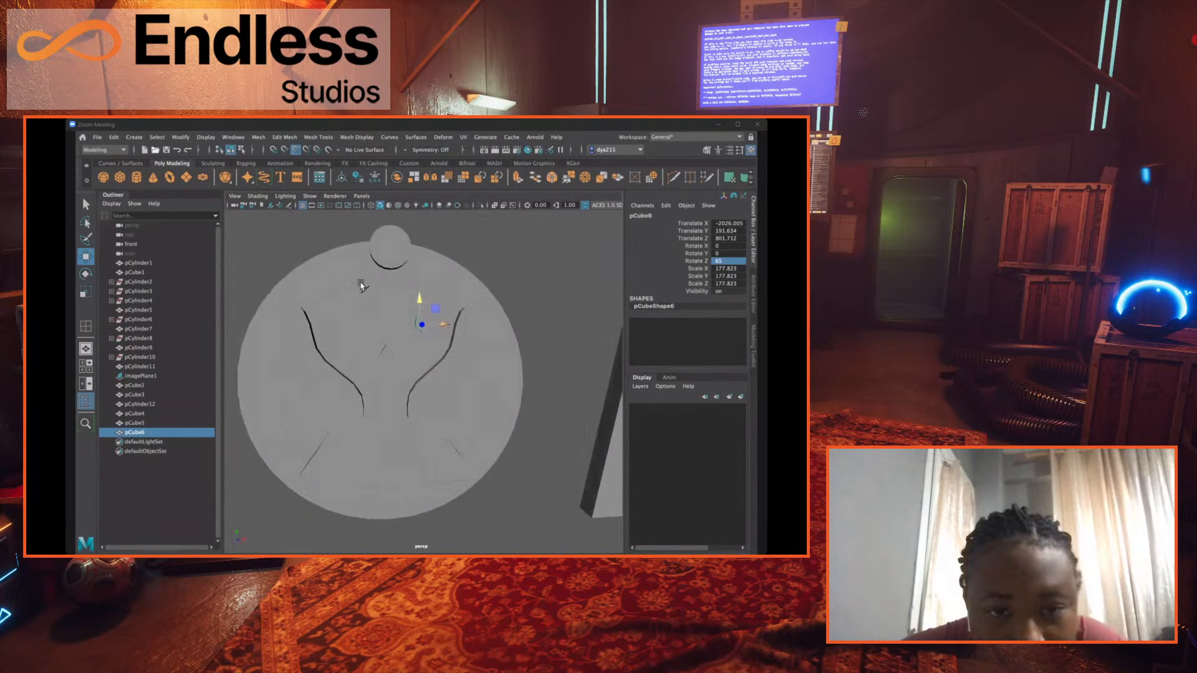
pyautogui.click(361, 282)
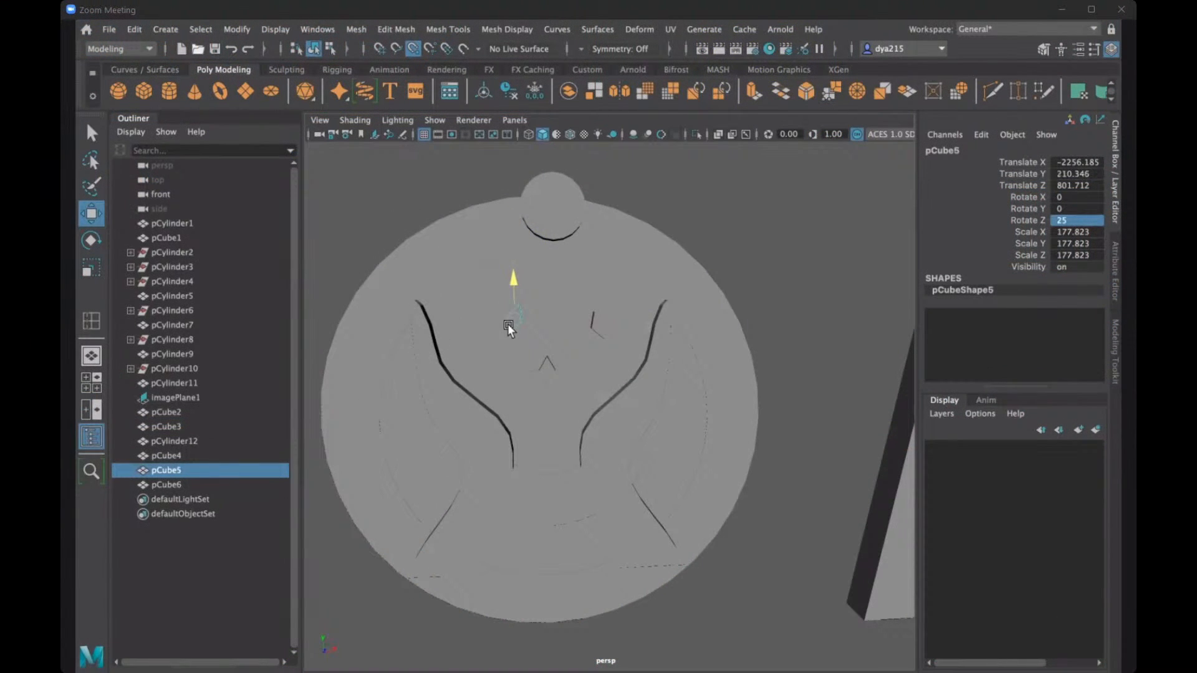
# - Adjust the right gem along X, lower the circle onto the disc above the gems, and switch to the four-view layout
pyautogui.click(596, 325)
pyautogui.click(597, 326)
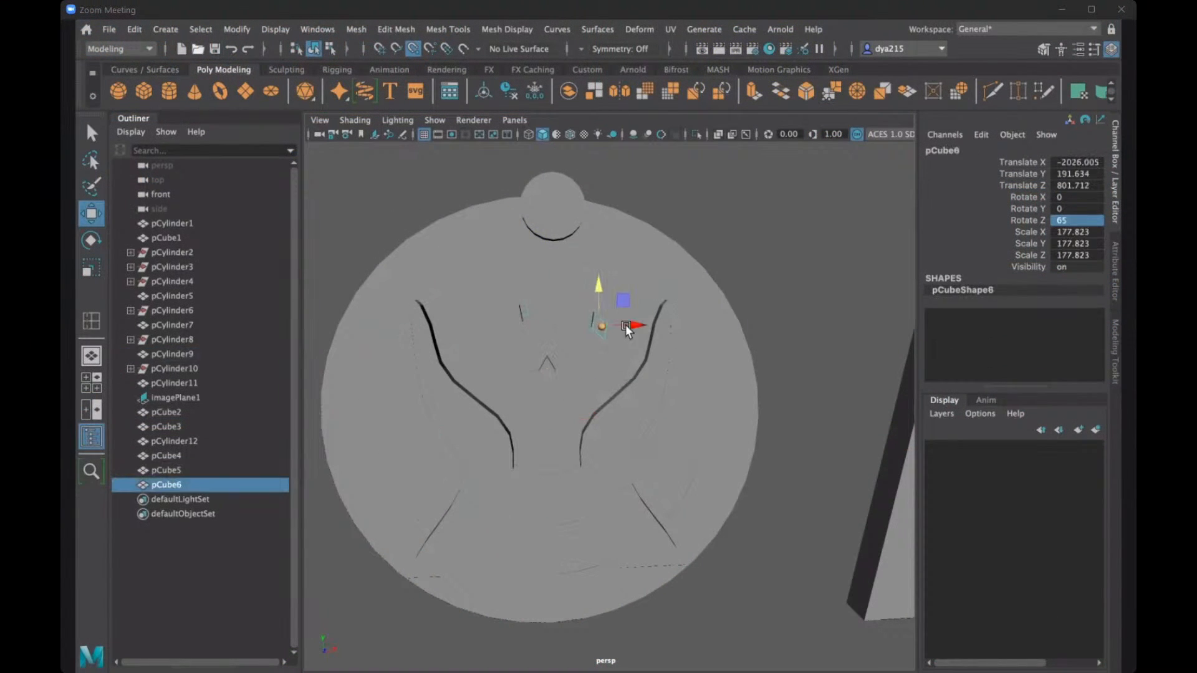
pyautogui.moveTo(625, 325); pyautogui.dragTo(528, 223)
pyautogui.click(533, 161)
pyautogui.keyDown('alt'); pyautogui.moveTo(682, 219); pyautogui.dragTo(668, 259); pyautogui.keyUp('alt')
pyautogui.click(683, 240)
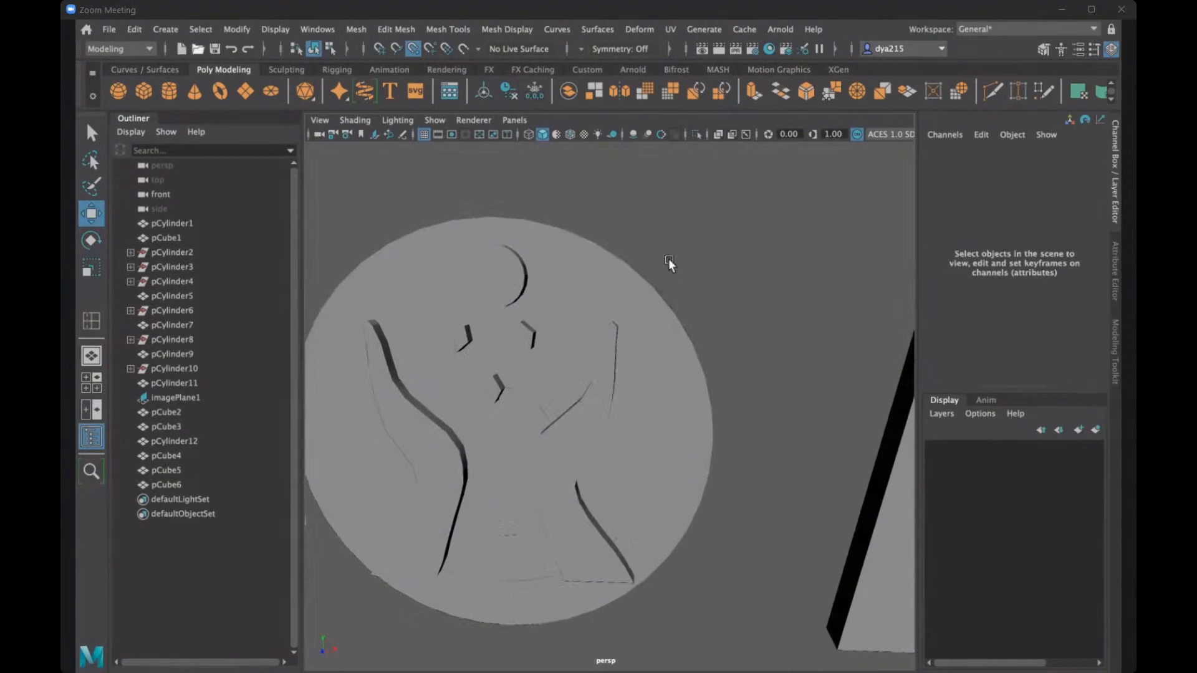
pyautogui.press('space')
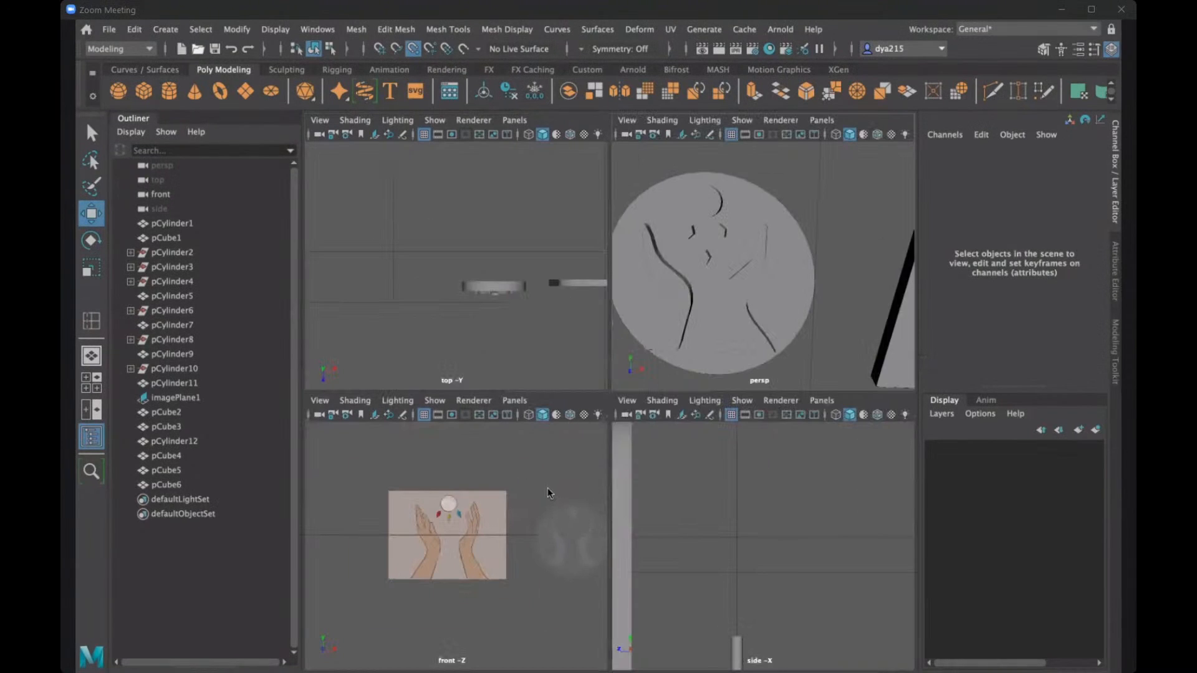
# - In the front view, place the right gem at about 210.3 on Y and about -2074 on X, level with the left gem
pyautogui.press('space')
pyautogui.scroll(3, 369, 370)
pyautogui.keyDown('alt'); pyautogui.moveTo(849, 354); pyautogui.dragTo(533, 335, button='middle'); pyautogui.keyUp('alt')
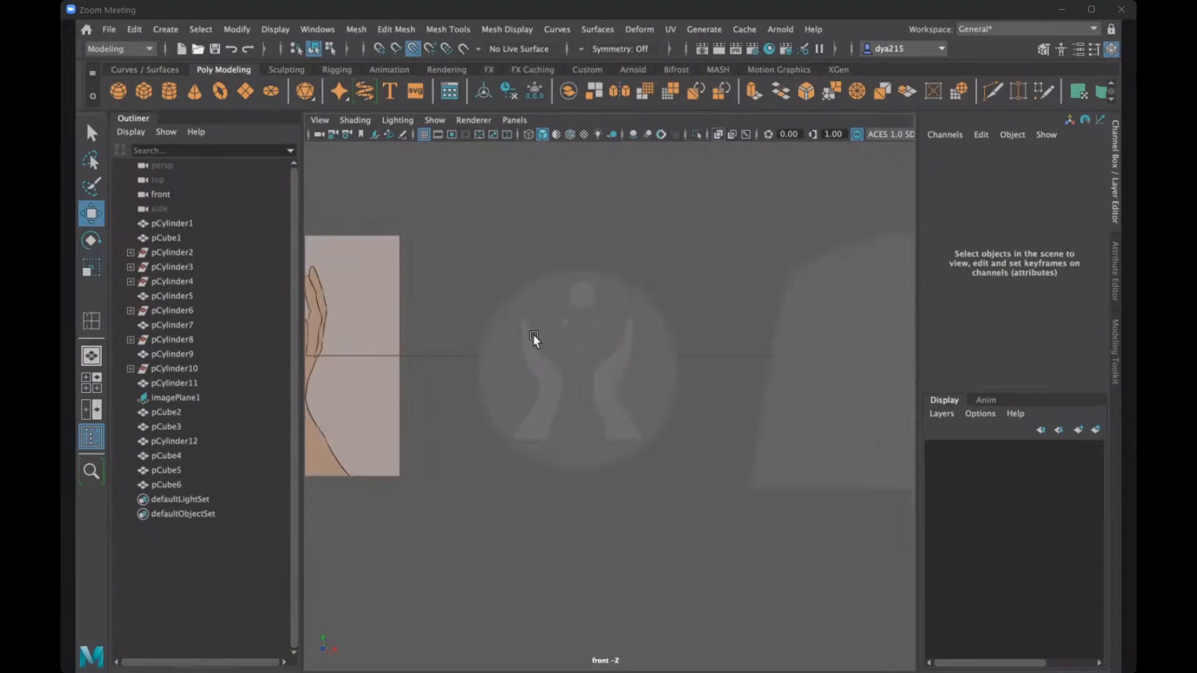
pyautogui.scroll(5, 549, 355)
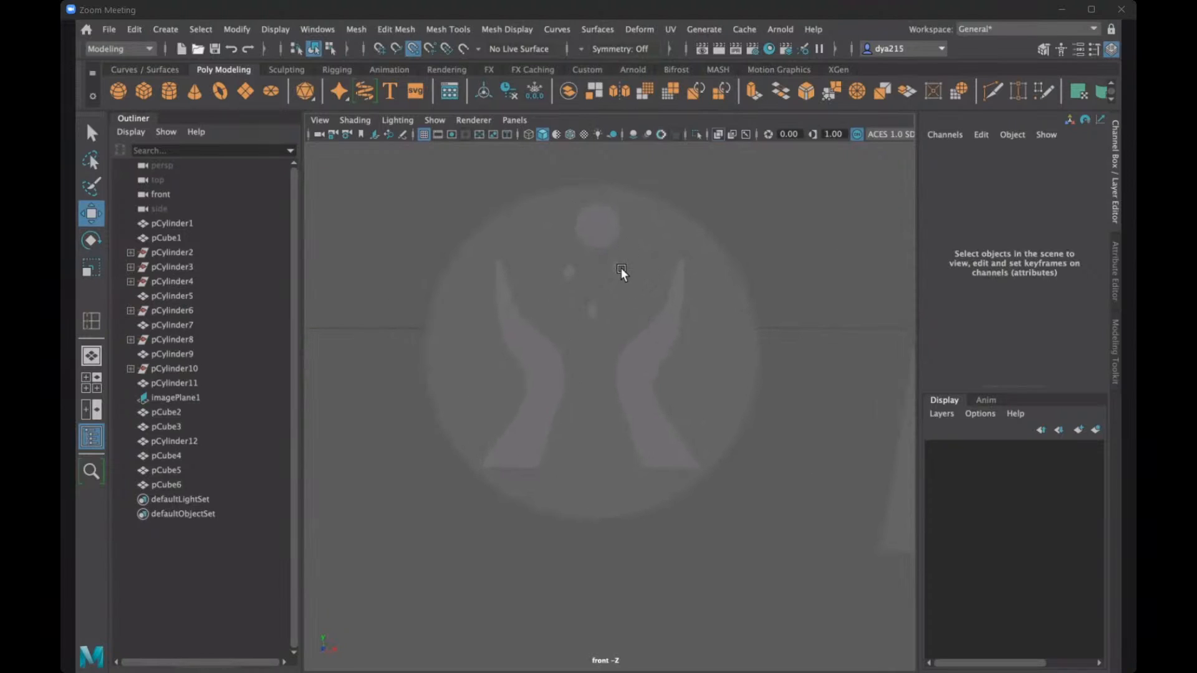
pyautogui.click(616, 267)
pyautogui.moveTo(613, 236); pyautogui.dragTo(612, 263)
pyautogui.click(750, 213)
pyautogui.click(657, 273)
pyautogui.moveTo(656, 272); pyautogui.dragTo(621, 268)
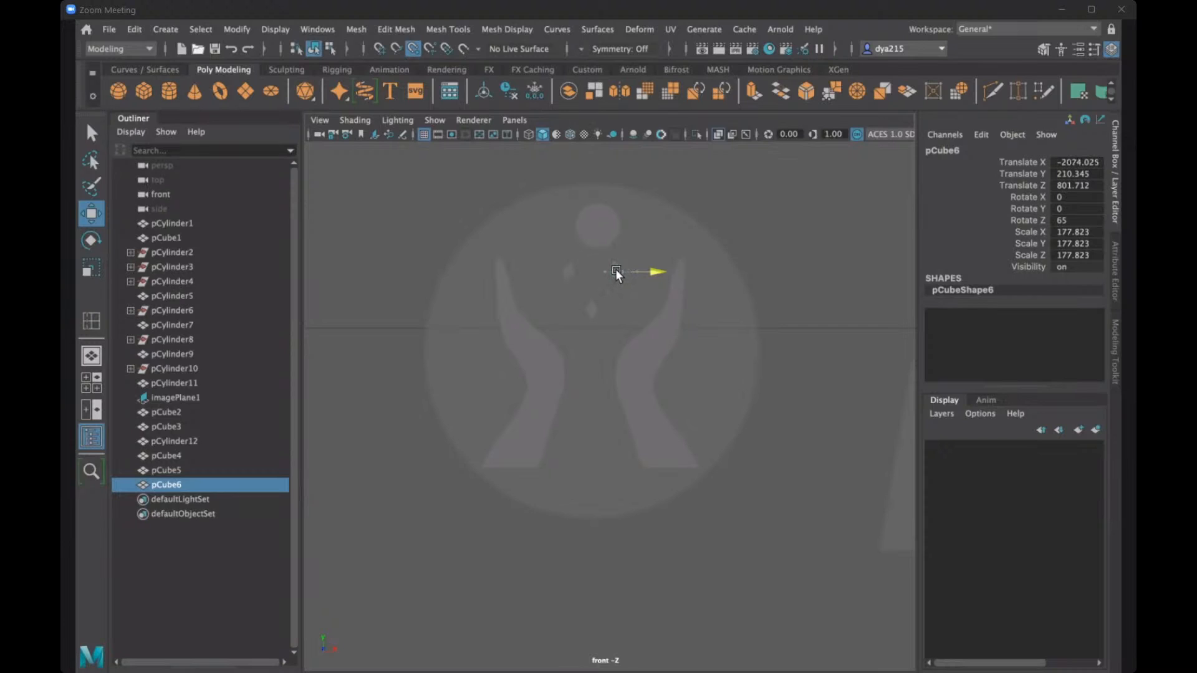
pyautogui.click(720, 193)
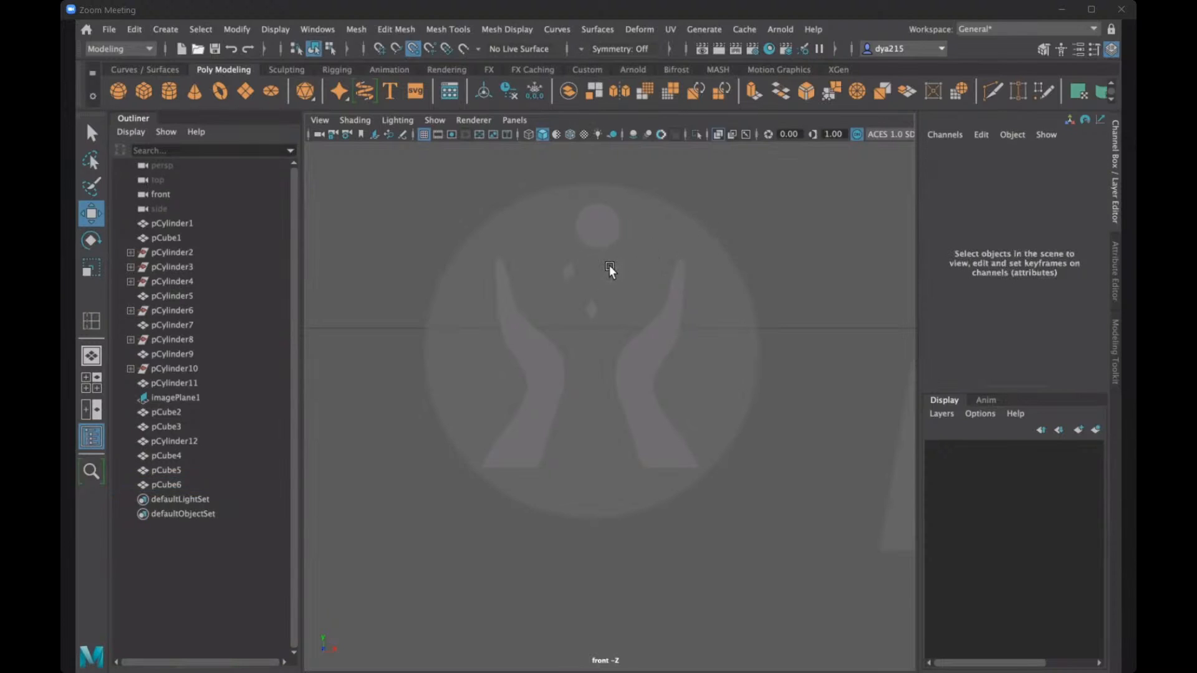
# - Bring the two upper gems closer together, at about -2121.6 on X for the right one and -2219.1 for the left
pyautogui.click(634, 269)
pyautogui.moveTo(648, 270); pyautogui.dragTo(577, 268)
pyautogui.click(626, 265)
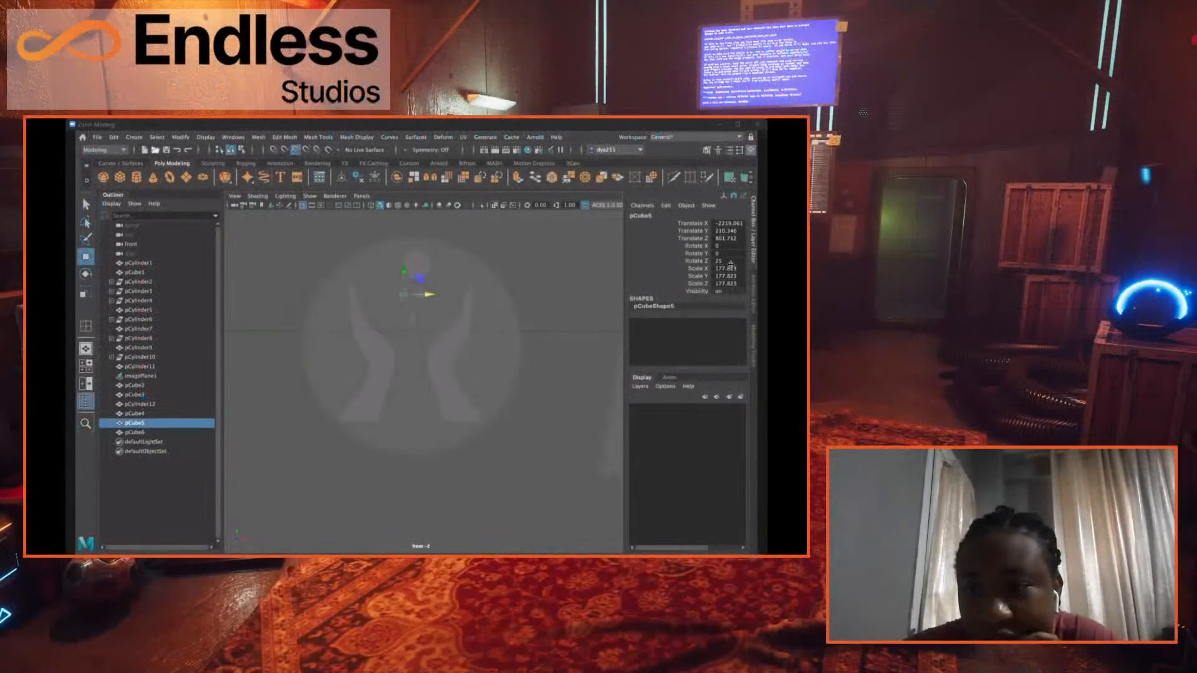
# - Try a Z rotation of 0 on the left and right gems, and undo both changes
pyautogui.doubleClick(728, 260)
pyautogui.write('0')
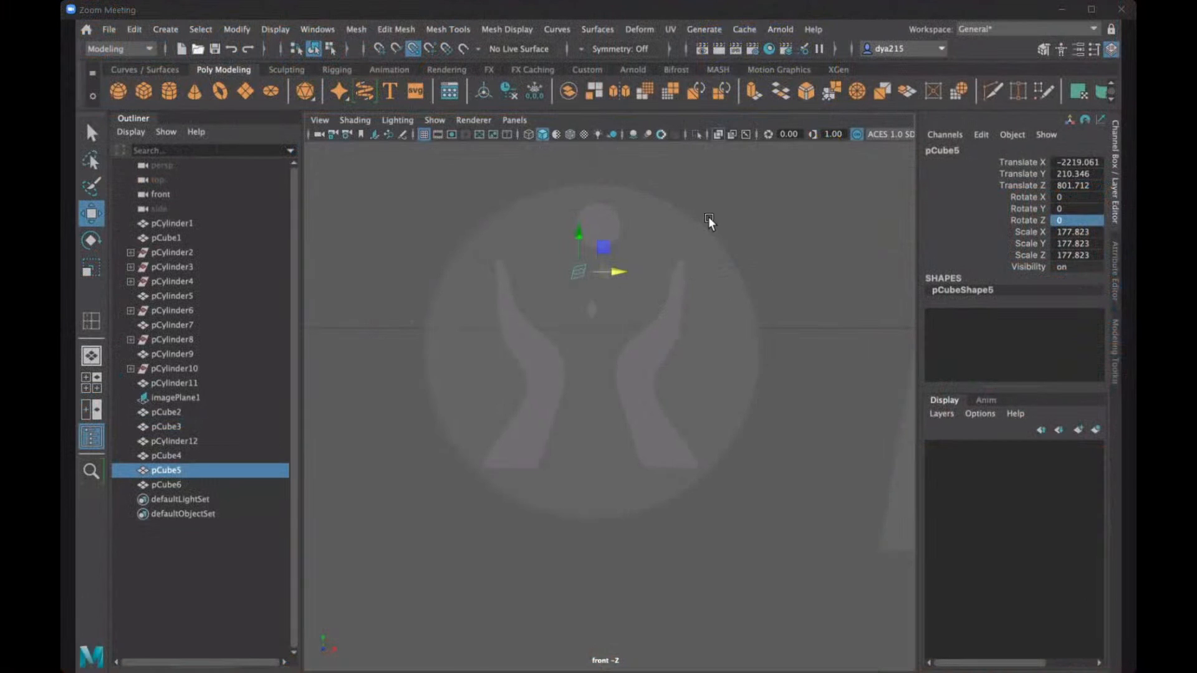
pyautogui.click(597, 272)
pyautogui.click(602, 271)
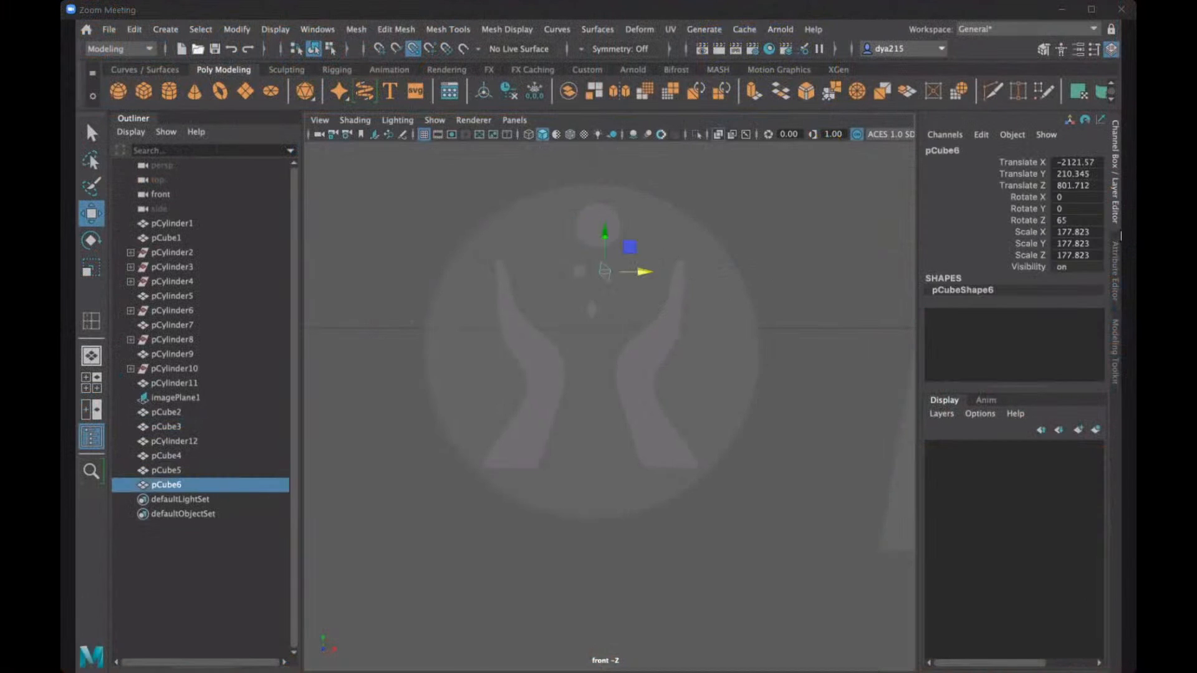
pyautogui.click(1075, 217)
pyautogui.write('0')
pyautogui.press('Return')
pyautogui.hotkey('ctrl', 'z')
pyautogui.hotkey('ctrl', 'z')
pyautogui.hotkey('ctrl', 'z')
pyautogui.hotkey('ctrl', 'z')
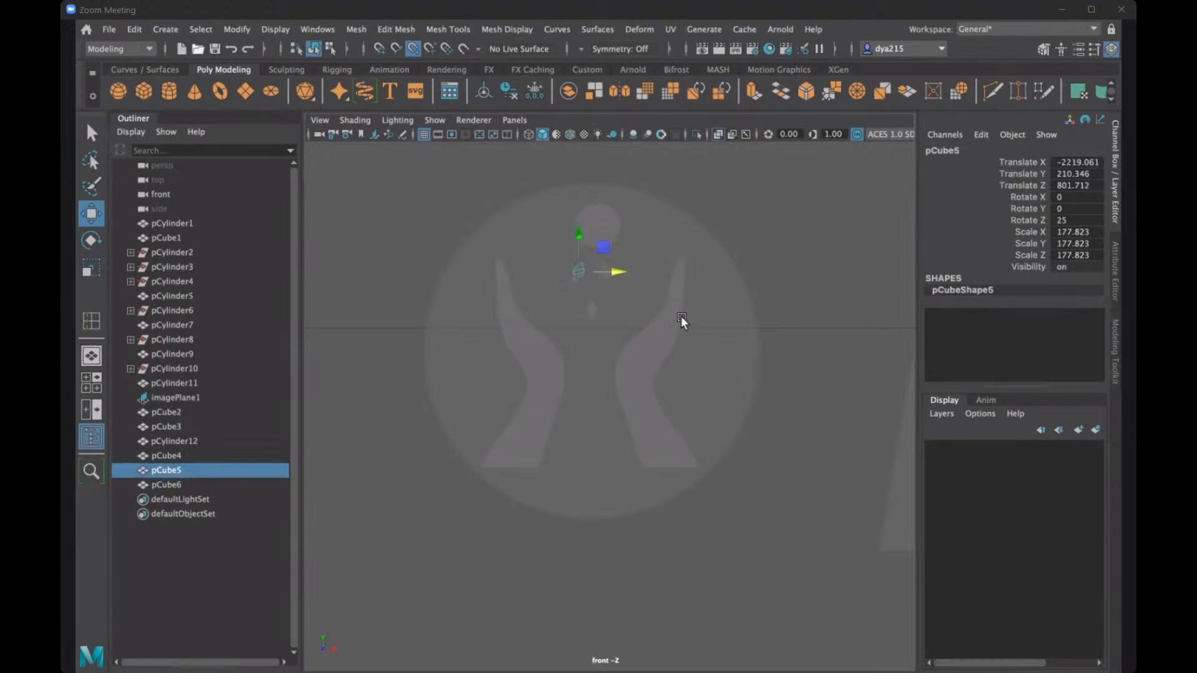
# - Rotate the left gem to about 46.7 on Z and set the right gem's Z rotation to 45
pyautogui.press('e')
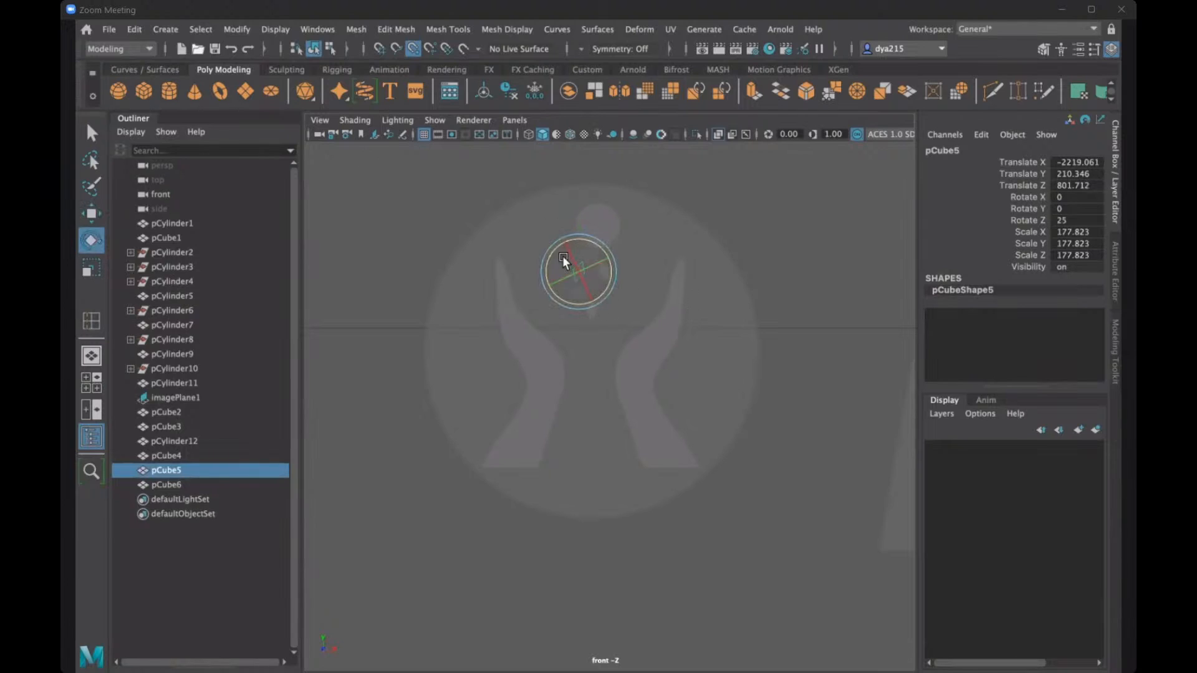
pyautogui.moveTo(551, 249); pyautogui.dragTo(547, 260)
pyautogui.click(685, 259)
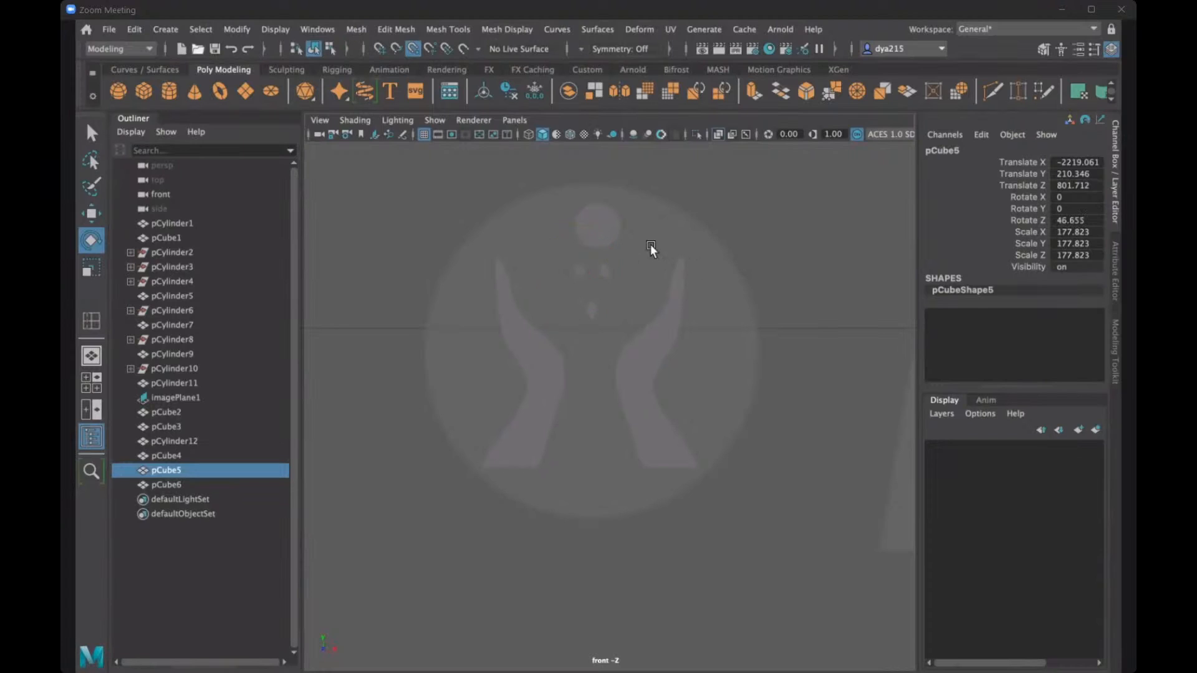
pyautogui.click(601, 268)
pyautogui.moveTo(626, 250); pyautogui.dragTo(630, 257)
pyautogui.doubleClick(1071, 221)
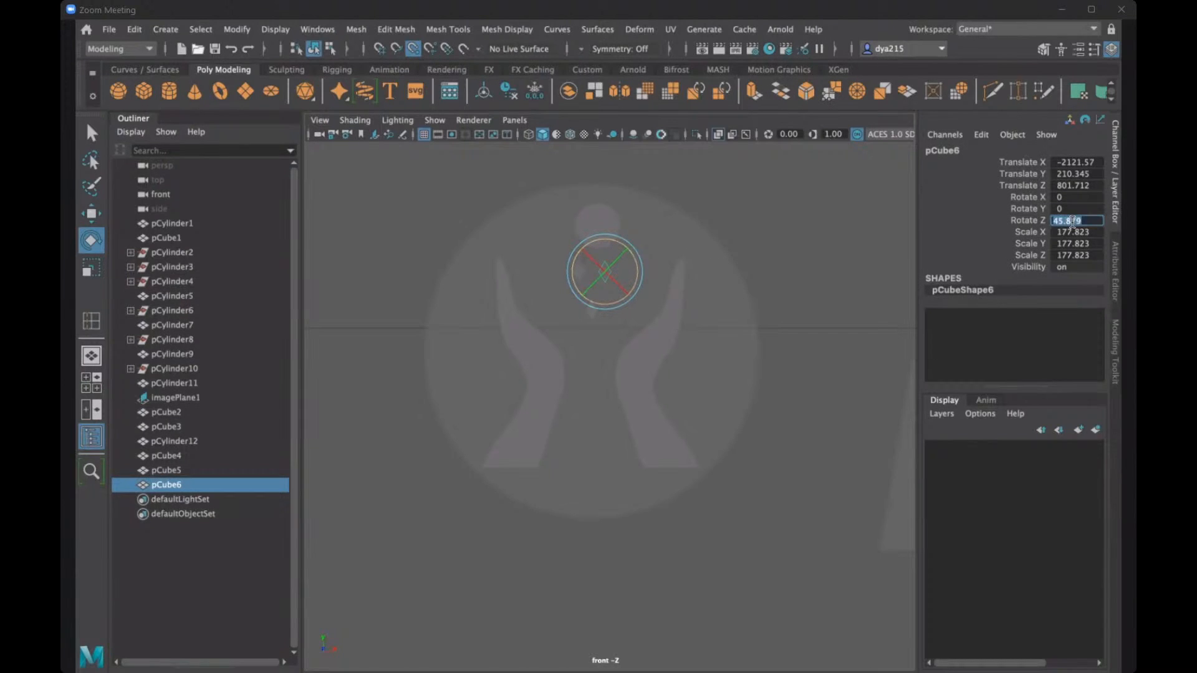
pyautogui.write('45')
pyautogui.press('Return')
pyautogui.click(780, 206)
# - Set the left gem's Z rotation to 45
pyautogui.click(580, 273)
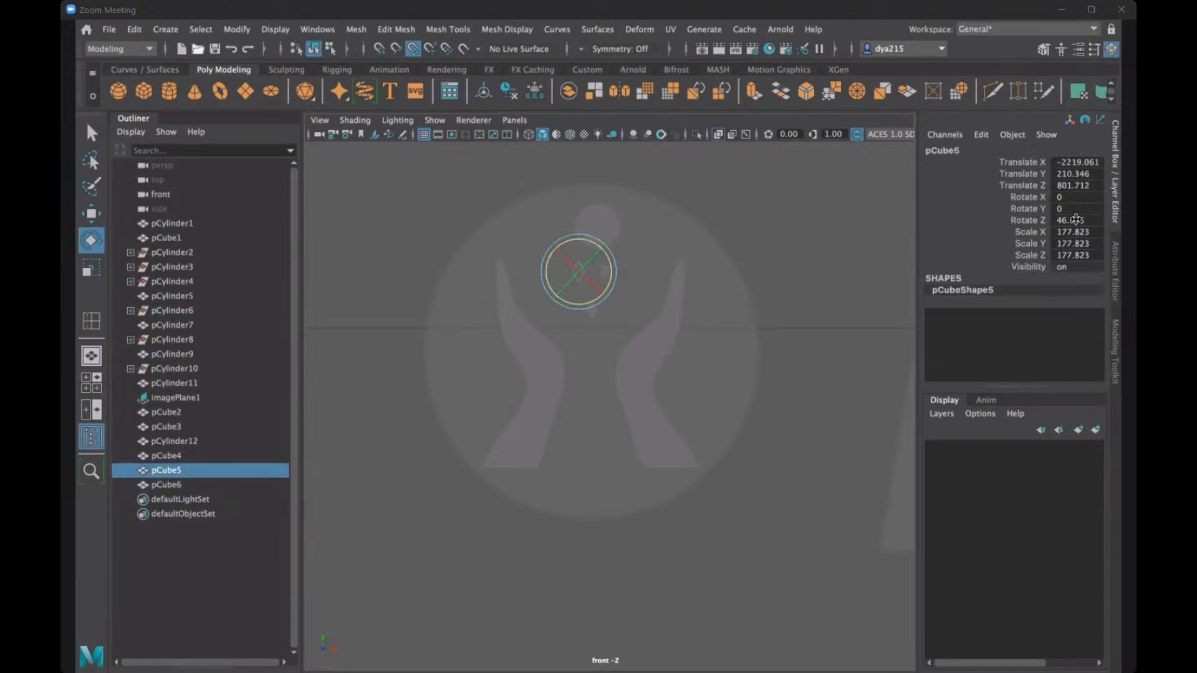
pyautogui.click(1068, 221)
pyautogui.write('45')
pyautogui.press('Return')
pyautogui.click(637, 260)
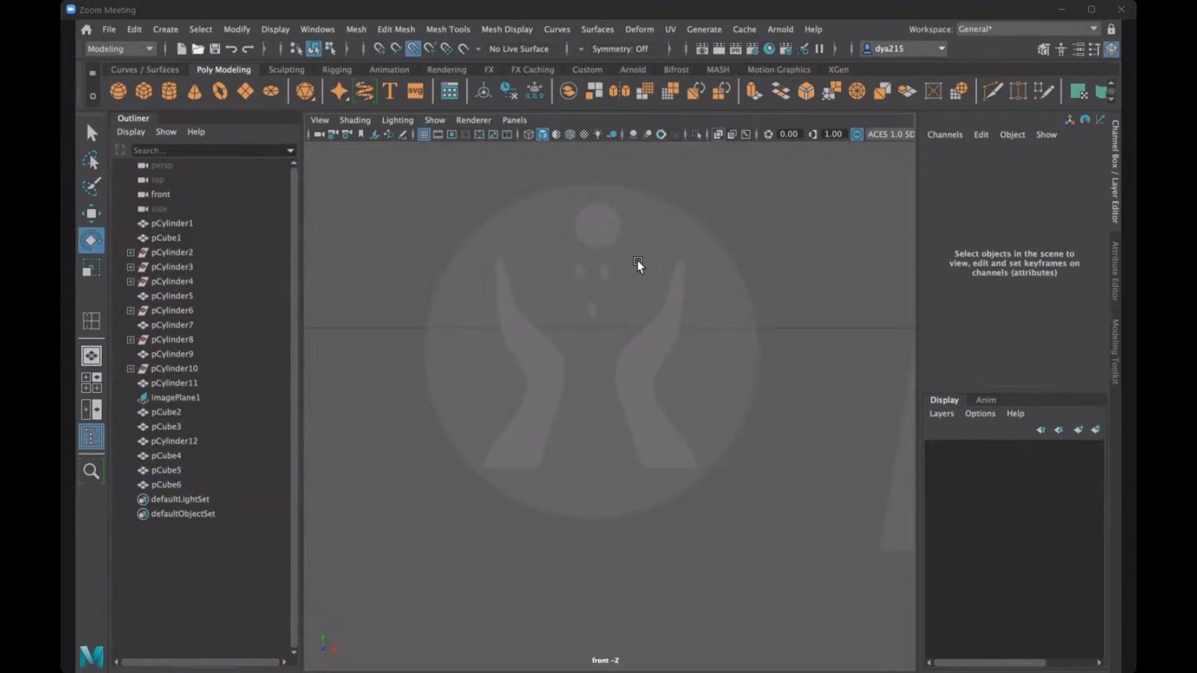
# - Spread the upper gems apart, moving the right one to about -2074 on X and the left one to about -2266.6
pyautogui.click(606, 274)
pyautogui.press('w')
pyautogui.moveTo(637, 273); pyautogui.dragTo(603, 273)
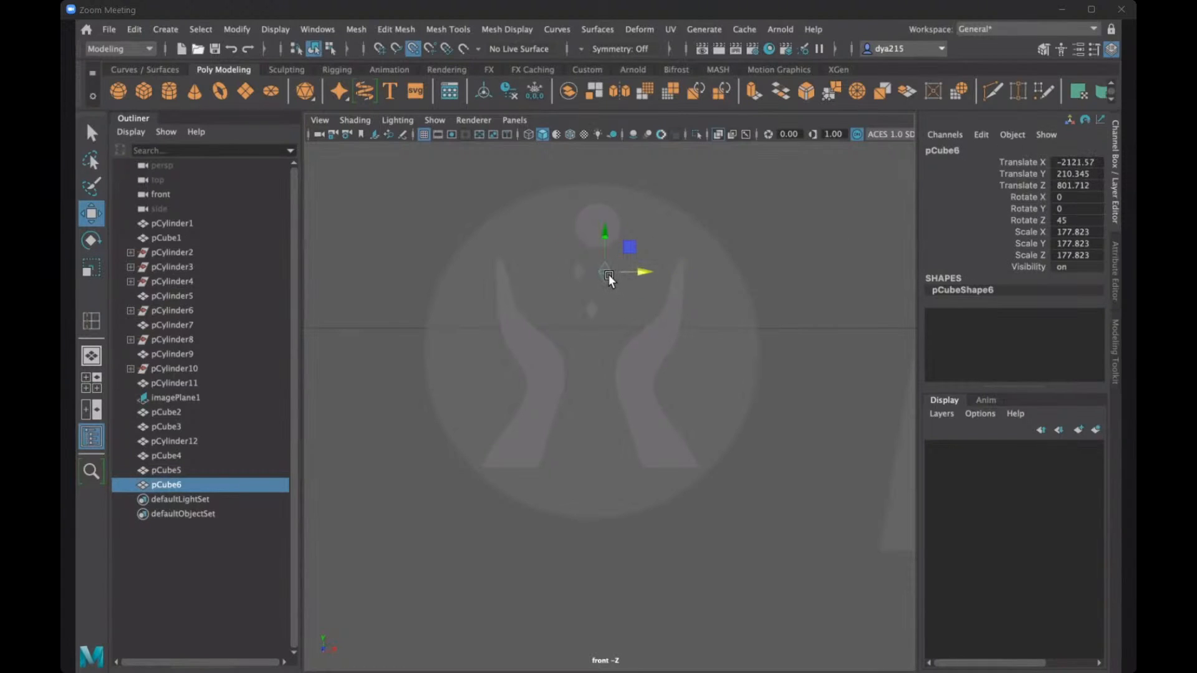
pyautogui.moveTo(617, 272); pyautogui.dragTo(571, 275)
pyautogui.click(603, 265)
pyautogui.moveTo(645, 271); pyautogui.dragTo(622, 269)
# - Move the circle to about -2170.3 on X so it sits centred above the two upper gems
pyautogui.click(597, 223)
pyautogui.moveTo(596, 190); pyautogui.dragTo(593, 220)
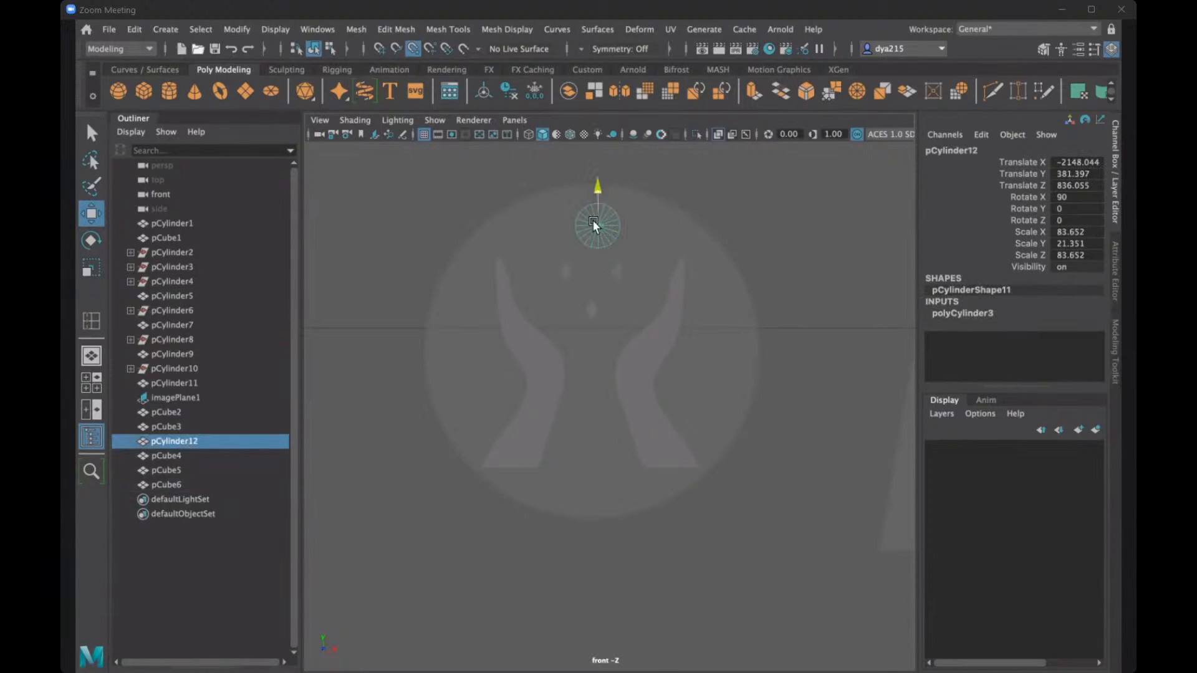
pyautogui.keyDown('alt'); pyautogui.moveTo(708, 219); pyautogui.dragTo(713, 220); pyautogui.keyUp('alt')
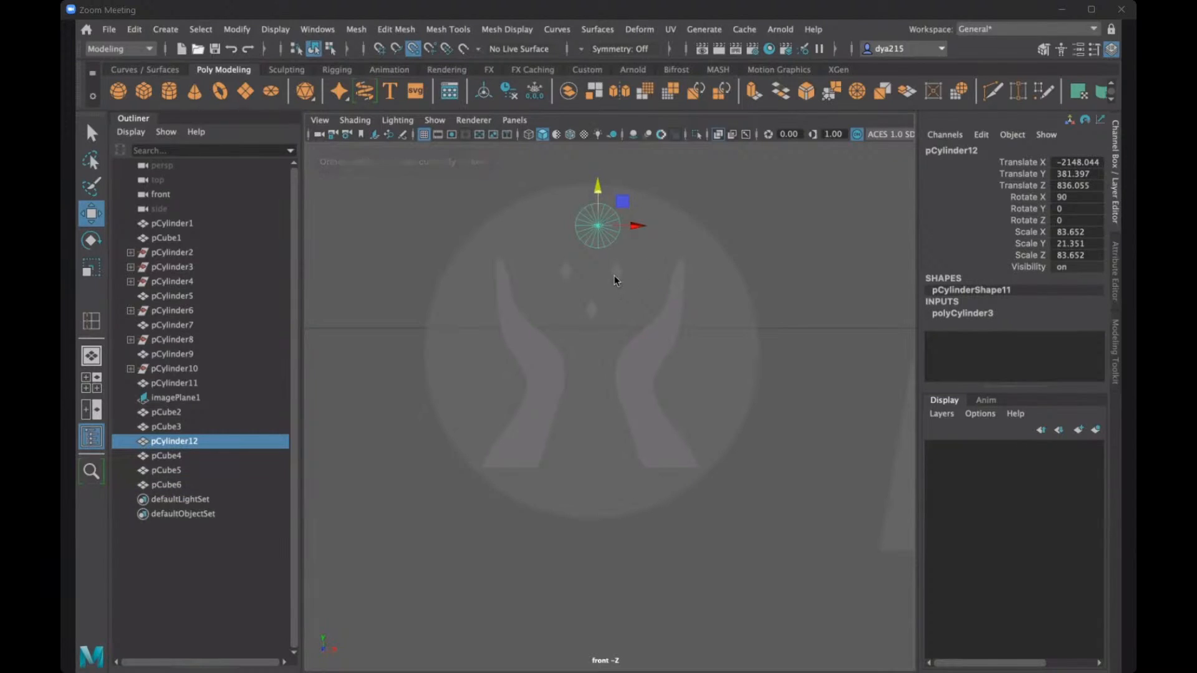
pyautogui.moveTo(637, 225); pyautogui.dragTo(595, 225)
pyautogui.click(702, 208)
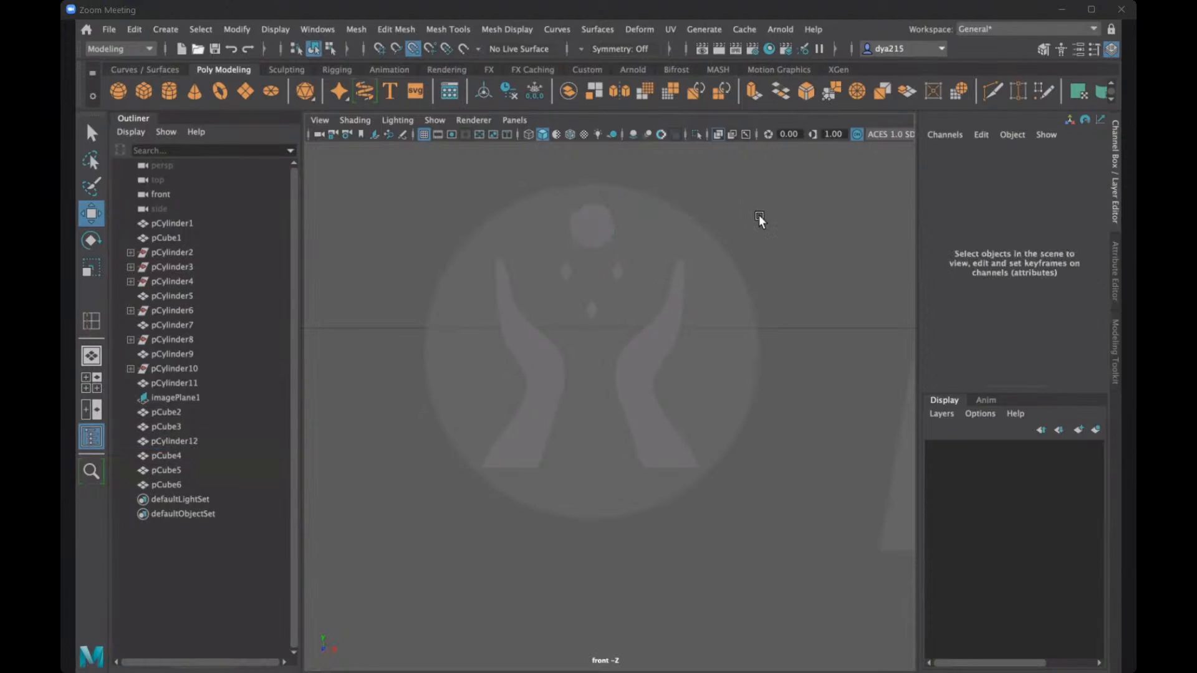
# - Try shifting the right gem inward along X, and undo the move
pyautogui.click(615, 274)
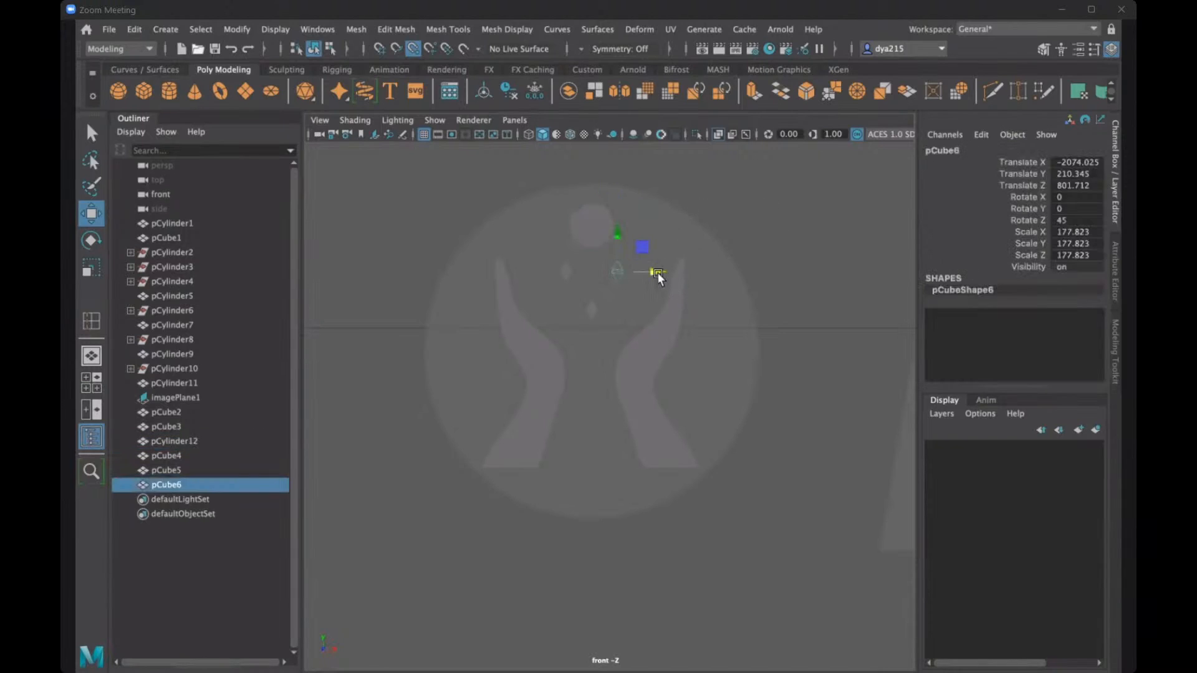
pyautogui.moveTo(656, 272); pyautogui.dragTo(627, 273)
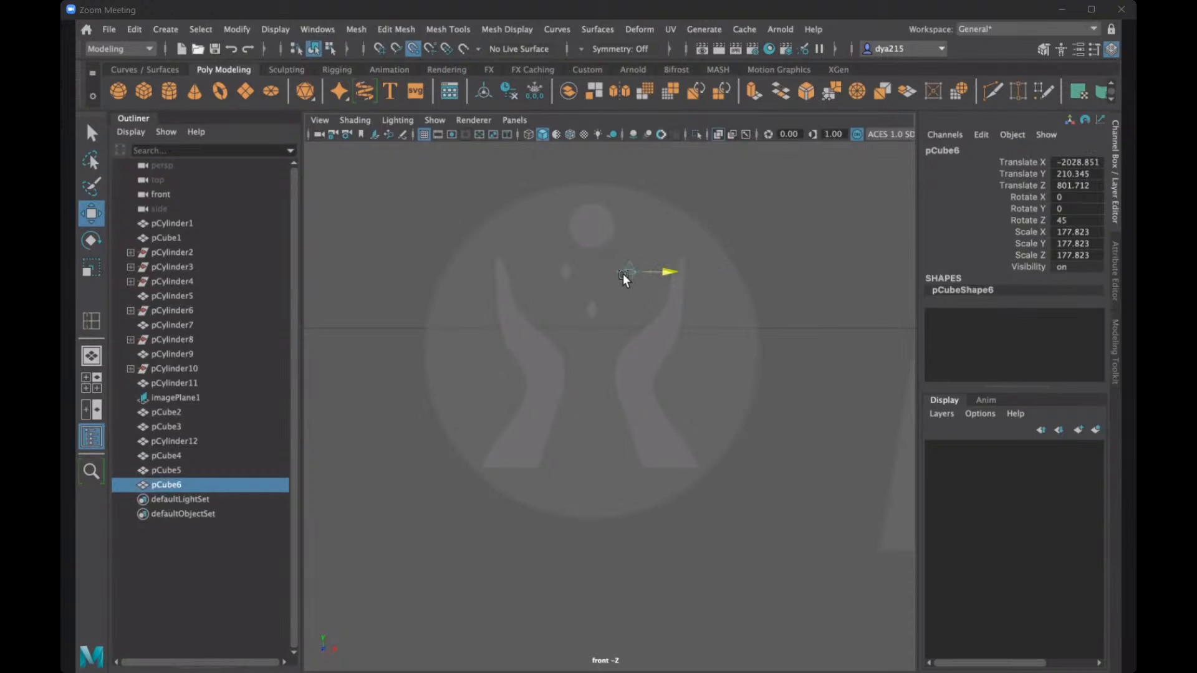
pyautogui.hotkey('ctrl', 'z')
pyautogui.click(721, 188)
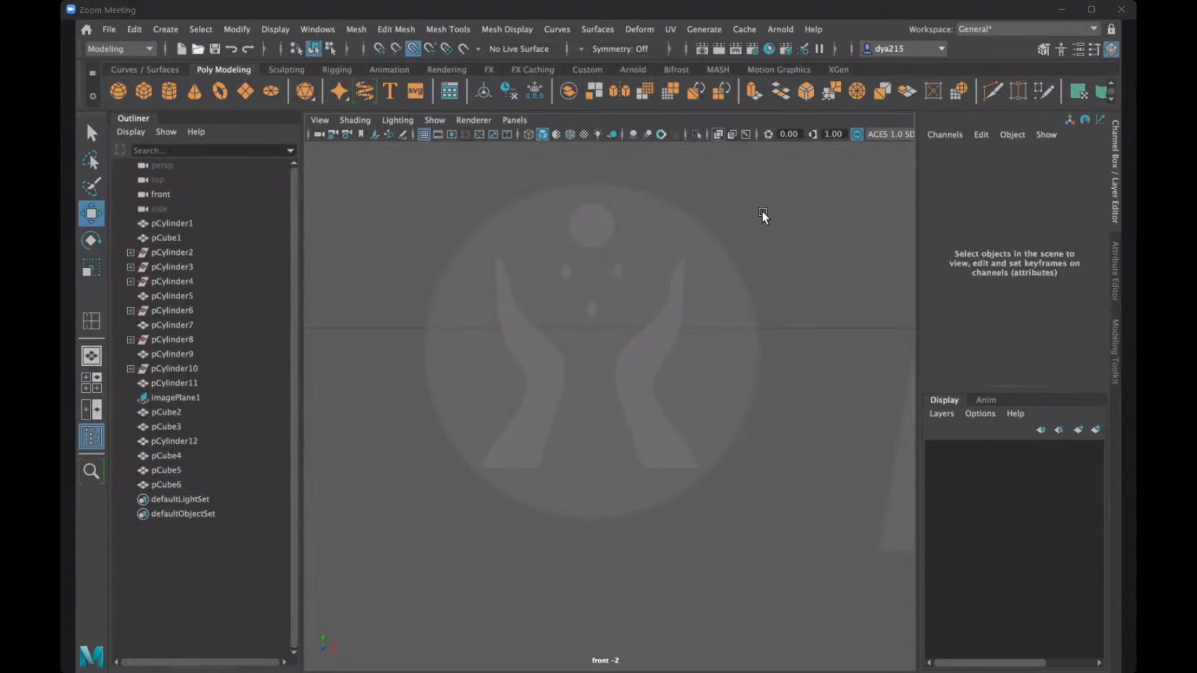
# - Move the lower gem to about -2170.3 on X, in line with the circle
pyautogui.click(593, 310)
pyautogui.moveTo(637, 311); pyautogui.dragTo(595, 305)
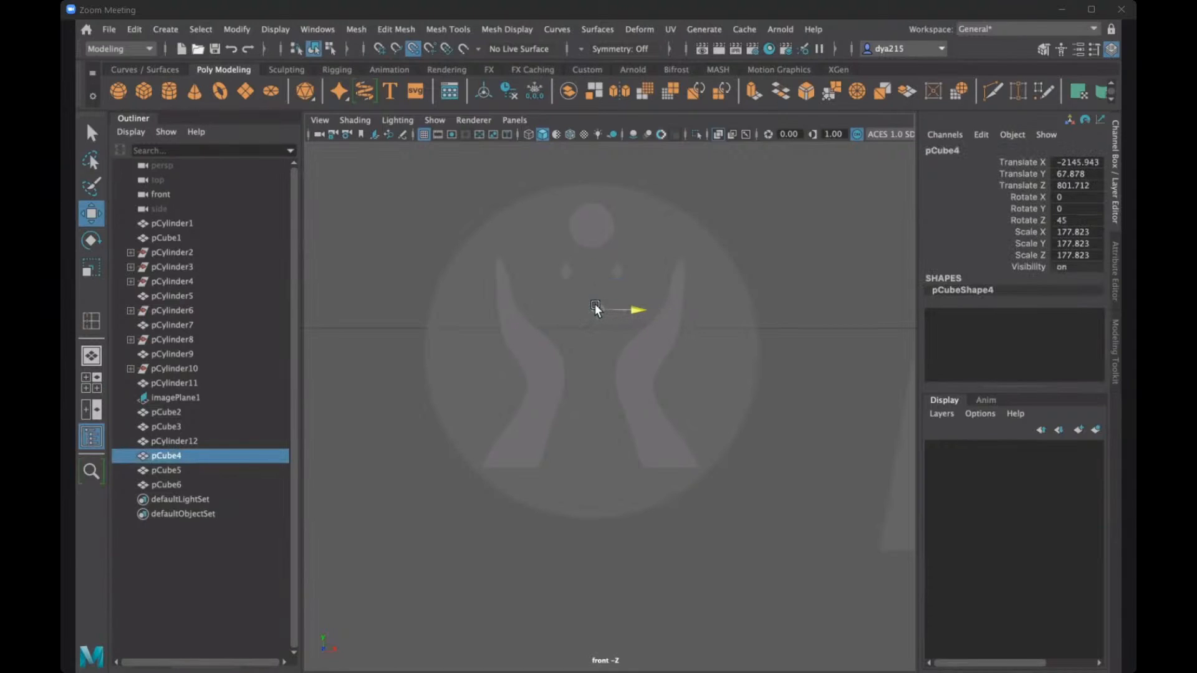
pyautogui.click(772, 195)
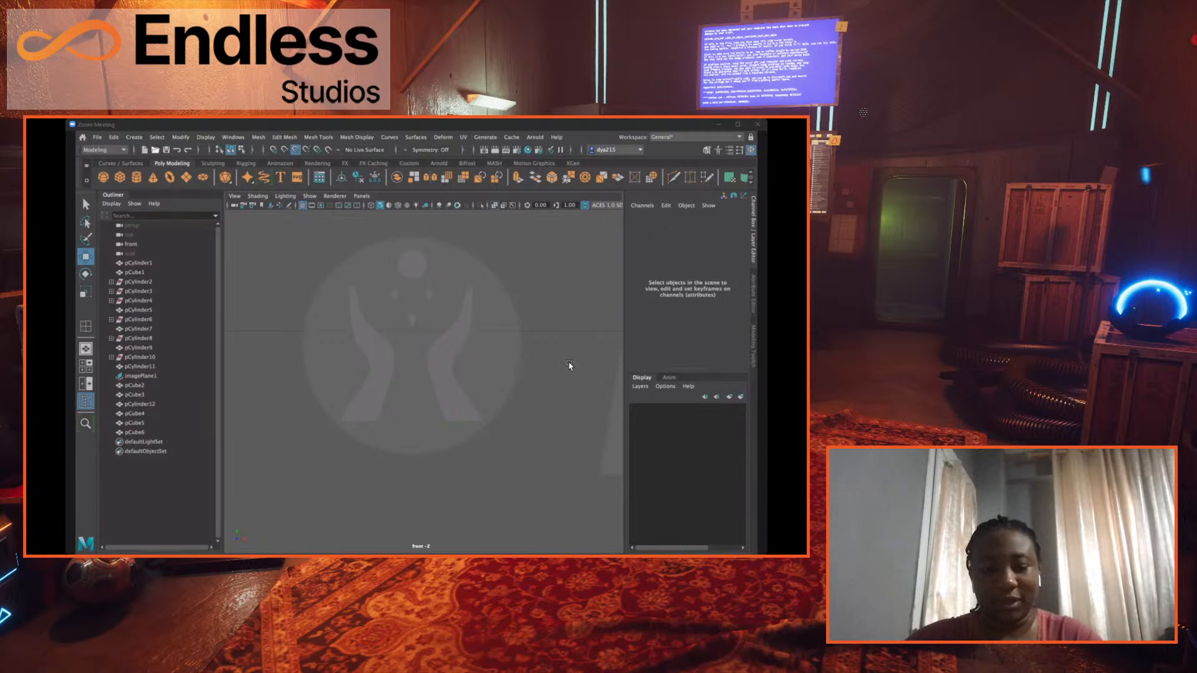
# - In the perspective view, select both hands, the three gems and the circle together
pyautogui.press('space')
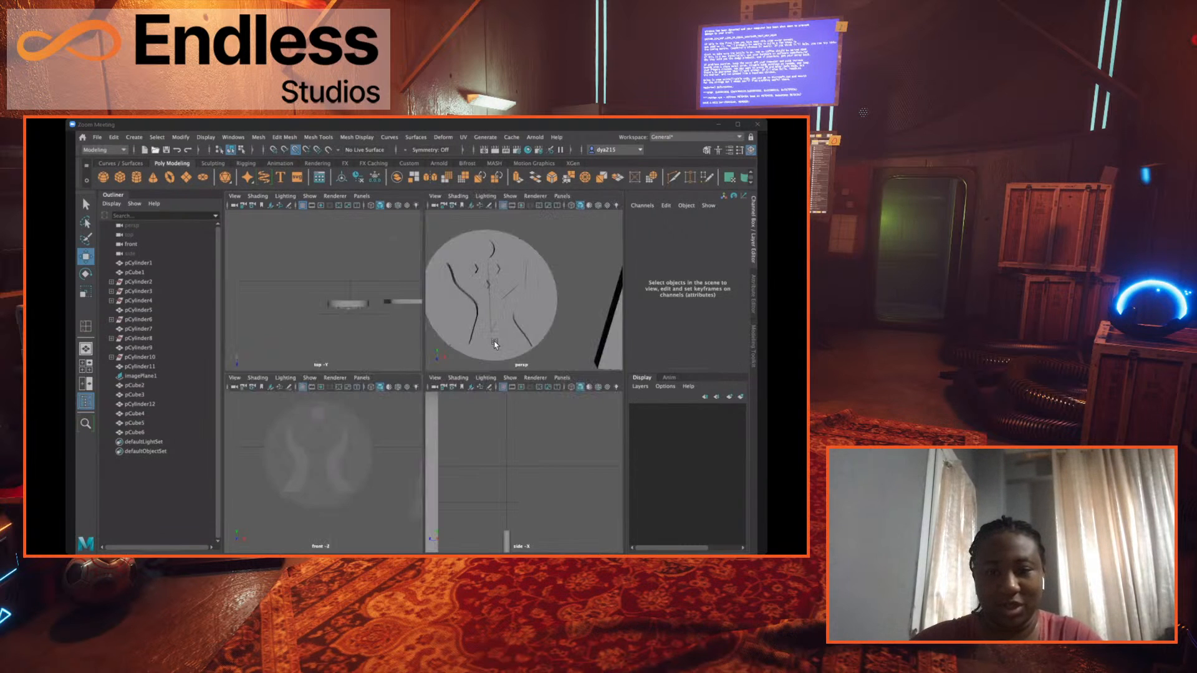
pyautogui.press('space')
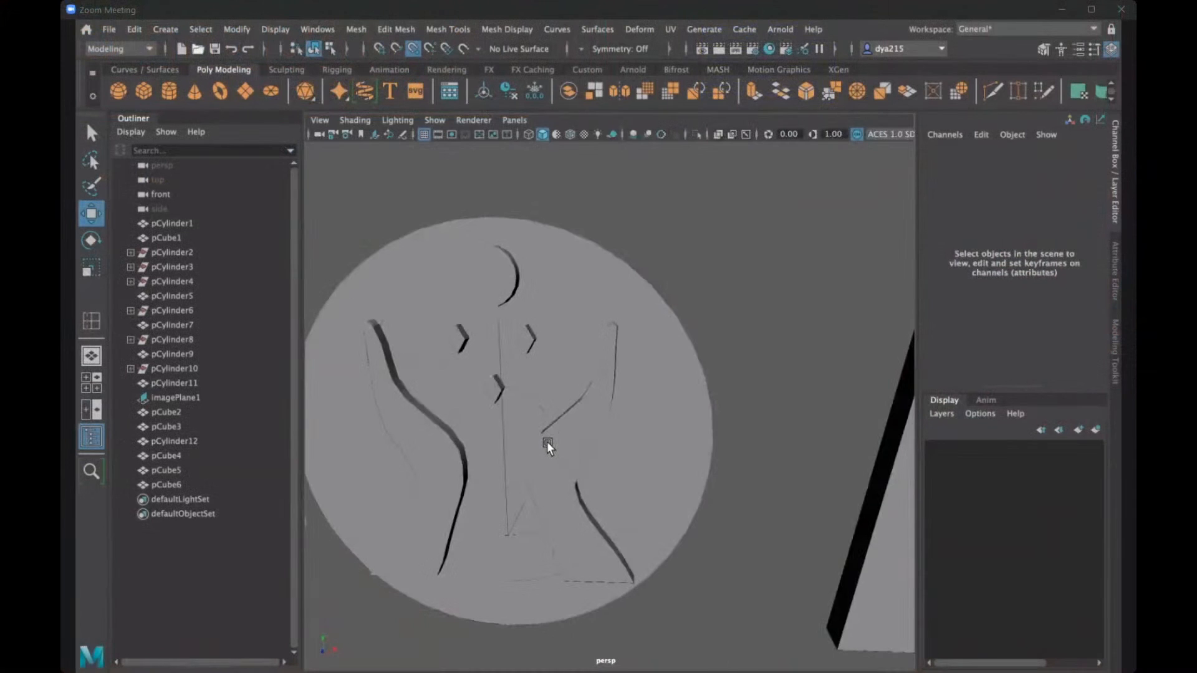
pyautogui.keyDown('alt'); pyautogui.moveTo(547, 442); pyautogui.dragTo(559, 383); pyautogui.keyUp('alt')
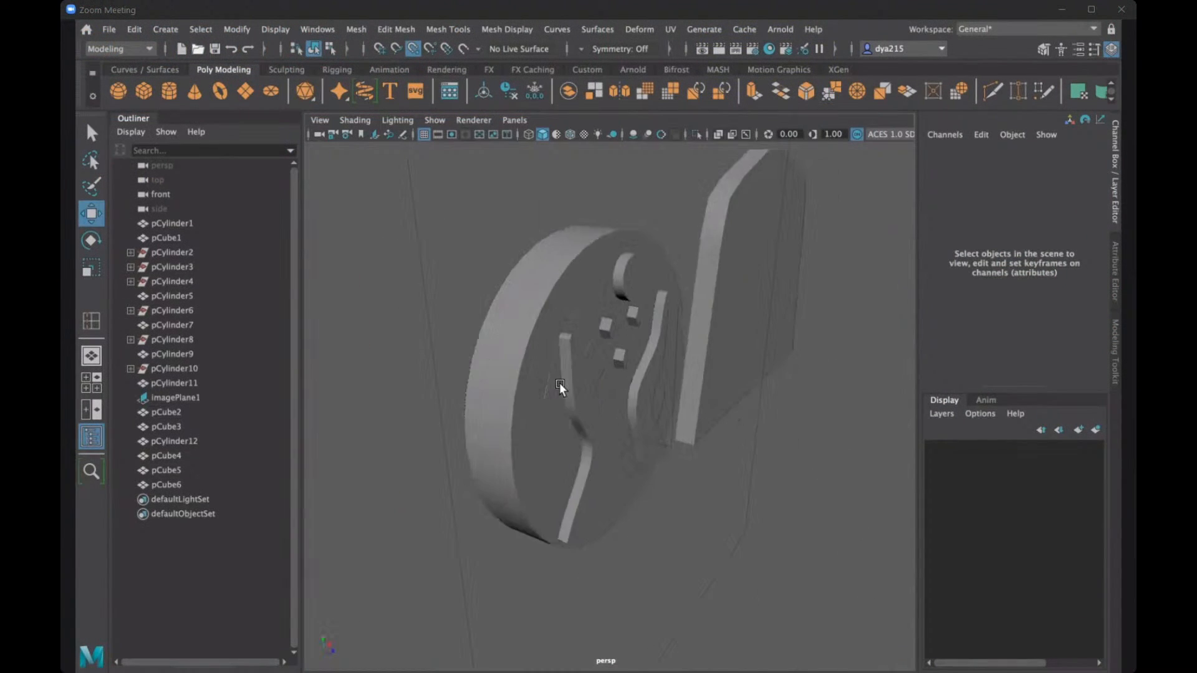
pyautogui.scroll(4, 537, 373)
pyautogui.click(542, 370)
pyautogui.keyDown('shift'); pyautogui.click(604, 290); pyautogui.keyUp('shift')
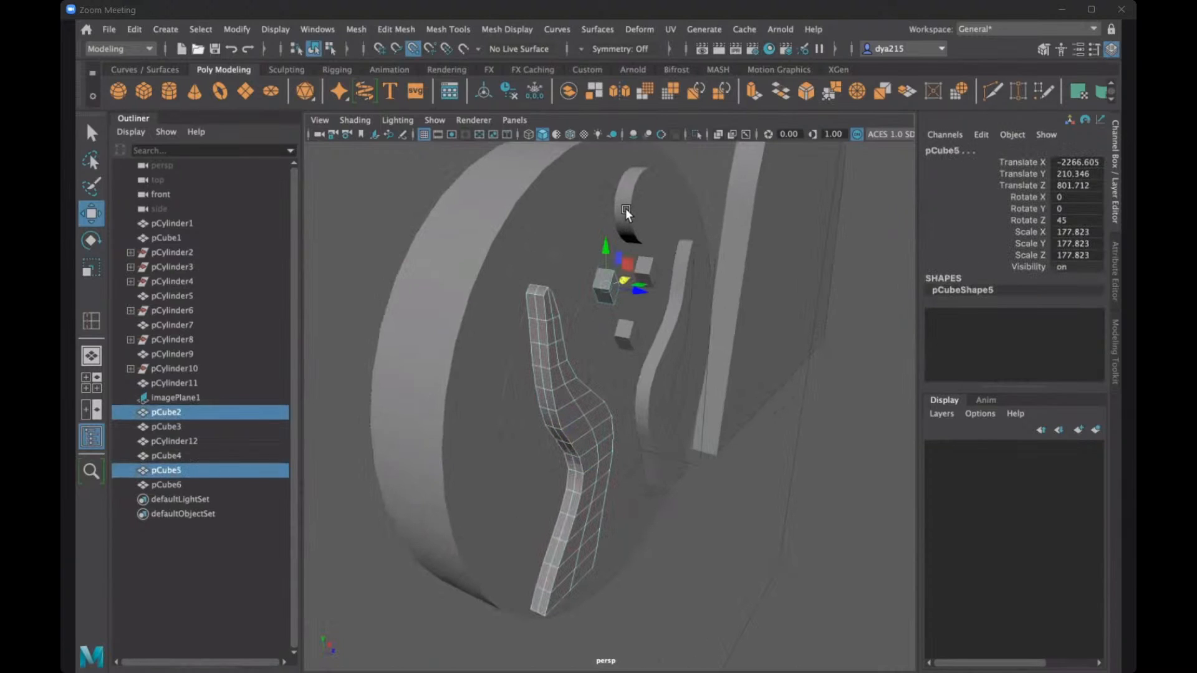
pyautogui.click(697, 166)
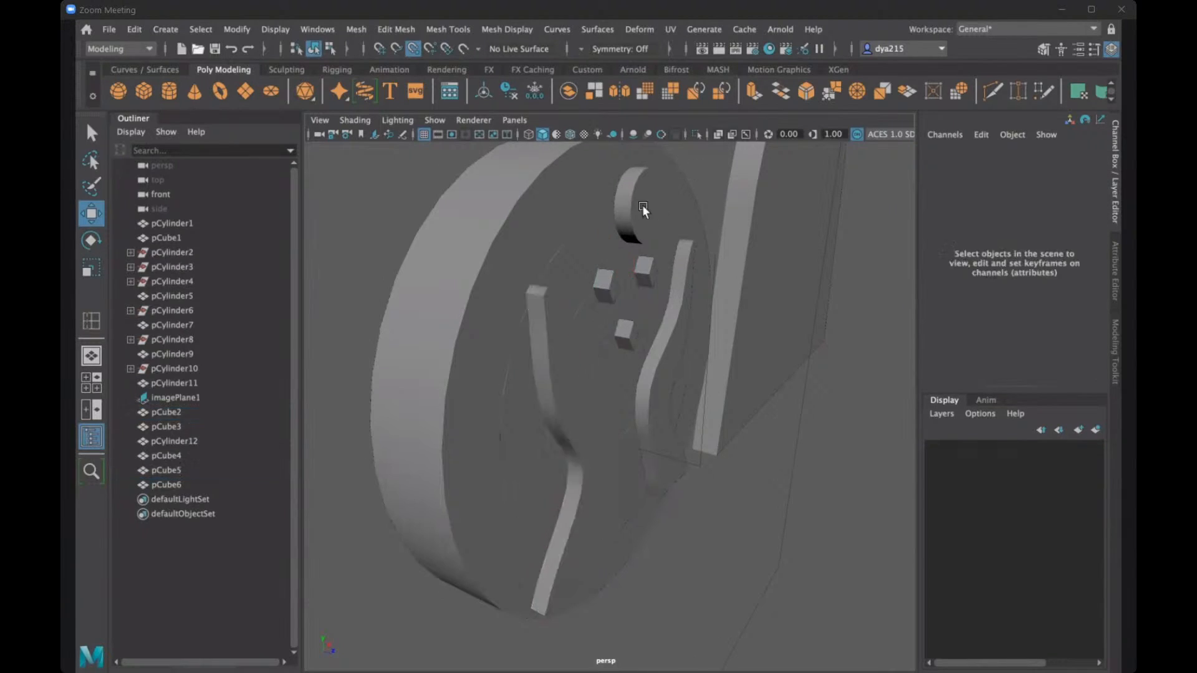
pyautogui.moveTo(642, 205)
pyautogui.keyDown('alt'); pyautogui.mouseDown()
pyautogui.moveTo(612, 197)
pyautogui.moveTo(649, 208)
pyautogui.mouseUp(); pyautogui.keyUp('alt')
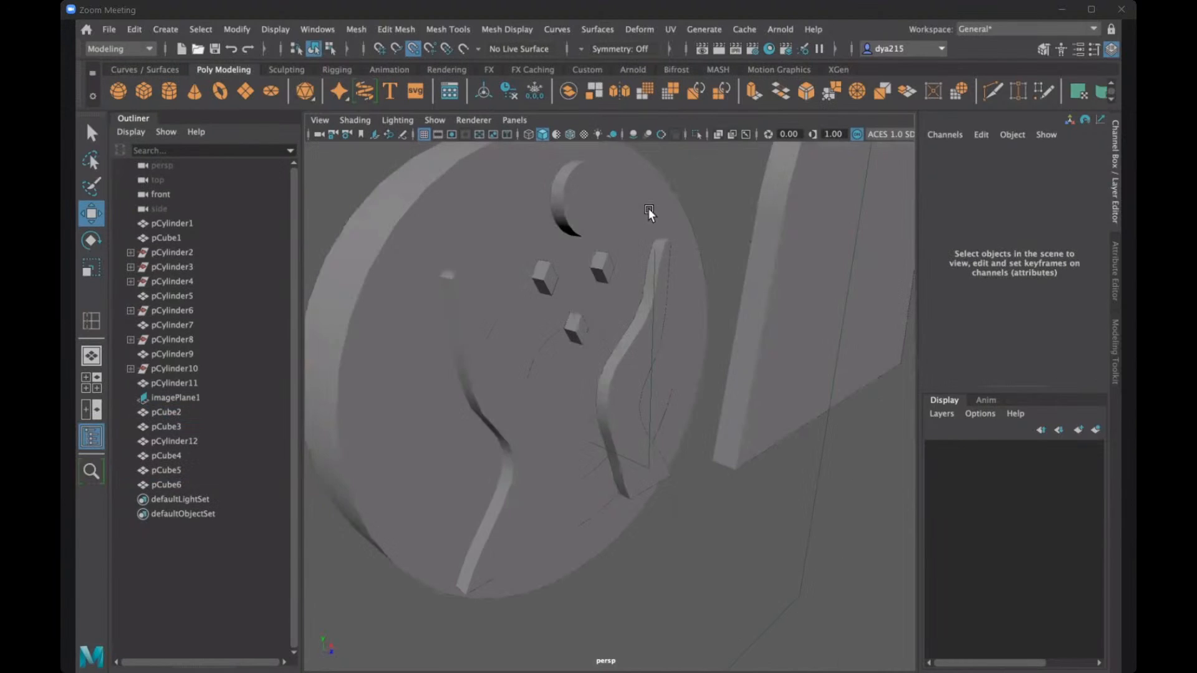
pyautogui.keyDown('alt'); pyautogui.moveTo(554, 299); pyautogui.dragTo(606, 303); pyautogui.keyUp('alt')
pyautogui.click(597, 303)
pyautogui.keyDown('shift'); pyautogui.click(636, 269); pyautogui.keyUp('shift')
pyautogui.keyDown('shift'); pyautogui.click(650, 316); pyautogui.keyUp('shift')
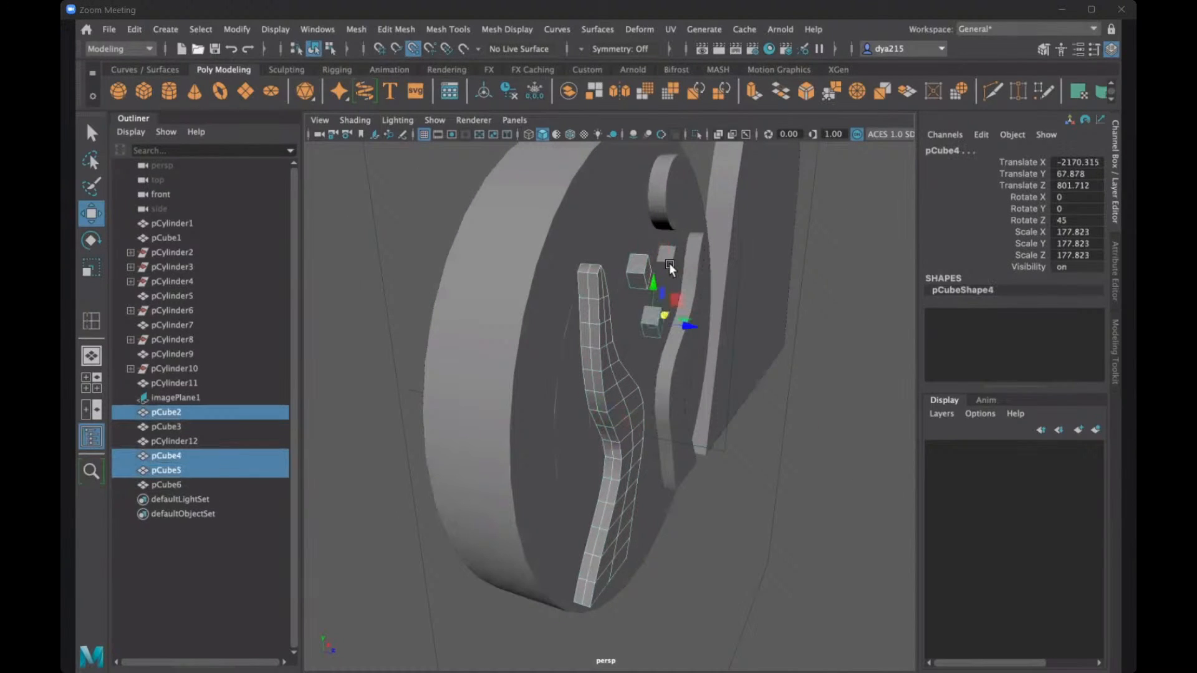
pyautogui.keyDown('shift'); pyautogui.click(667, 253); pyautogui.keyUp('shift')
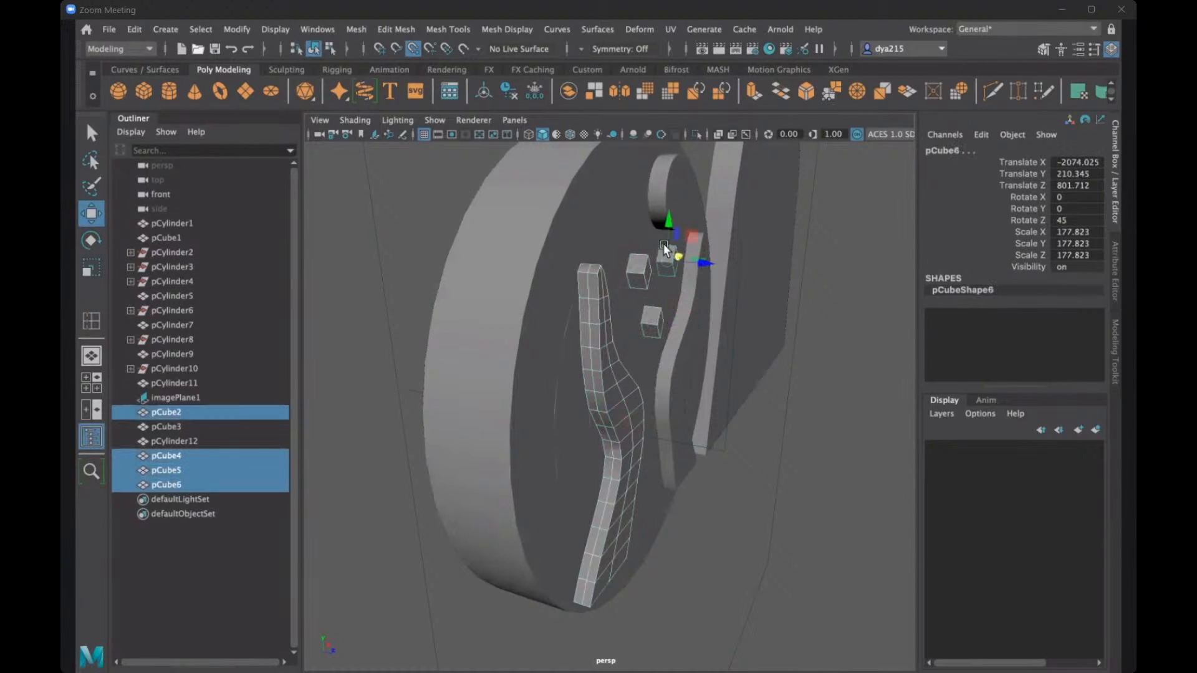
pyautogui.press('q')
pyautogui.keyDown('shift'); pyautogui.click(666, 186); pyautogui.keyUp('shift')
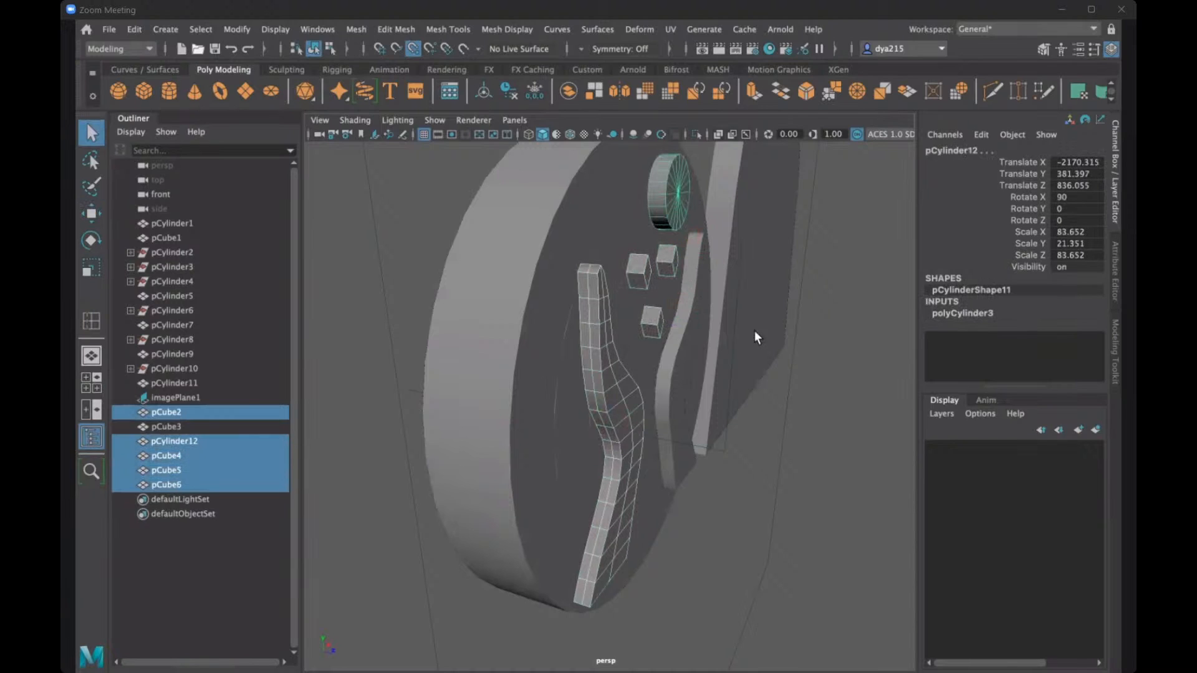
pyautogui.keyDown('shift'); pyautogui.click(688, 349); pyautogui.keyUp('shift')
# - Try moving the selected hands, gems and circle along Z relative to the disc, and undo the moves
pyautogui.keyDown('alt'); pyautogui.moveTo(667, 374); pyautogui.dragTo(705, 383); pyautogui.keyUp('alt')
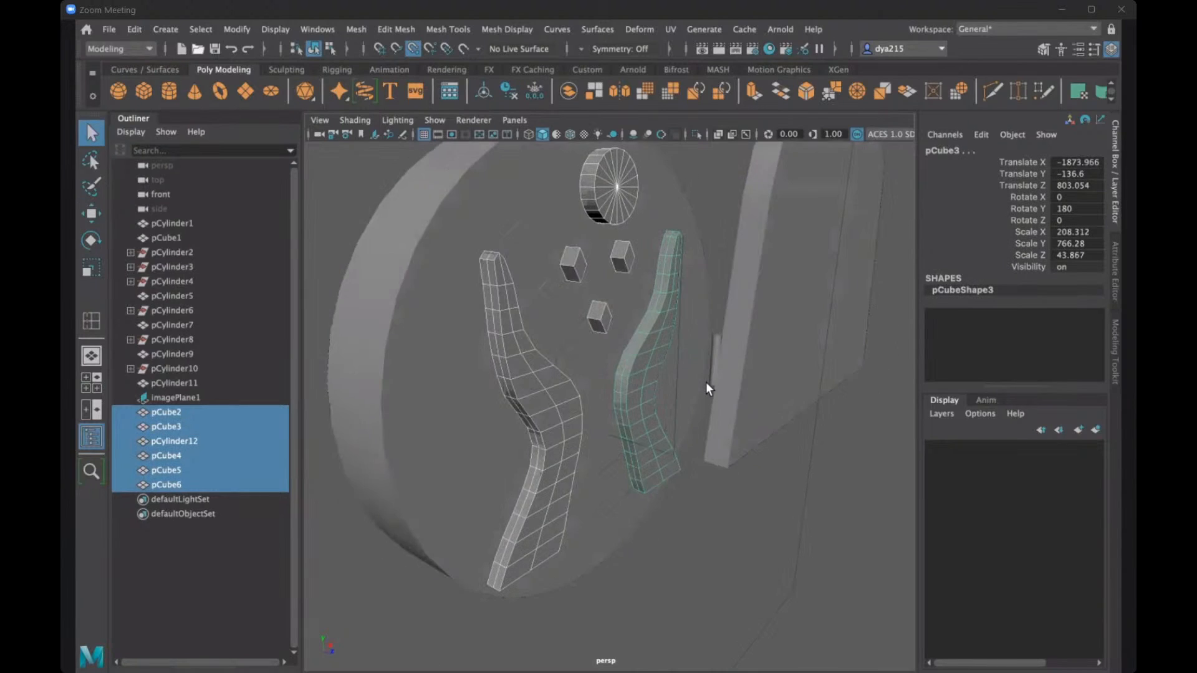
pyautogui.press('r')
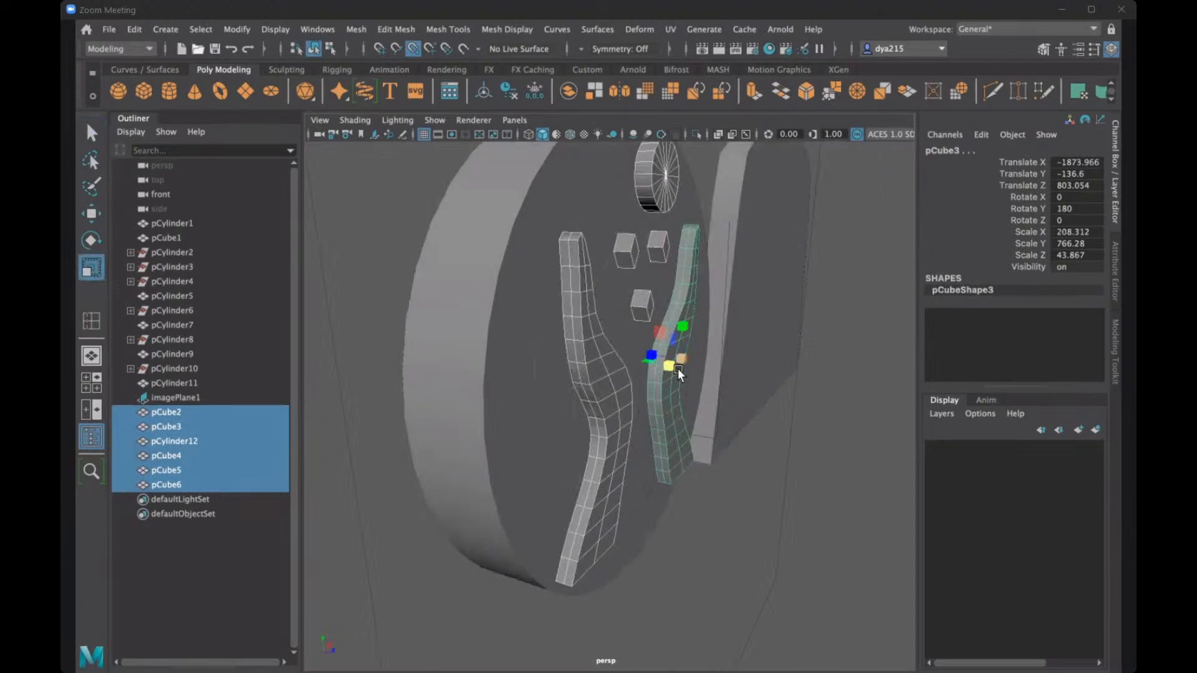
pyautogui.press('w')
pyautogui.moveTo(716, 365); pyautogui.dragTo(709, 364)
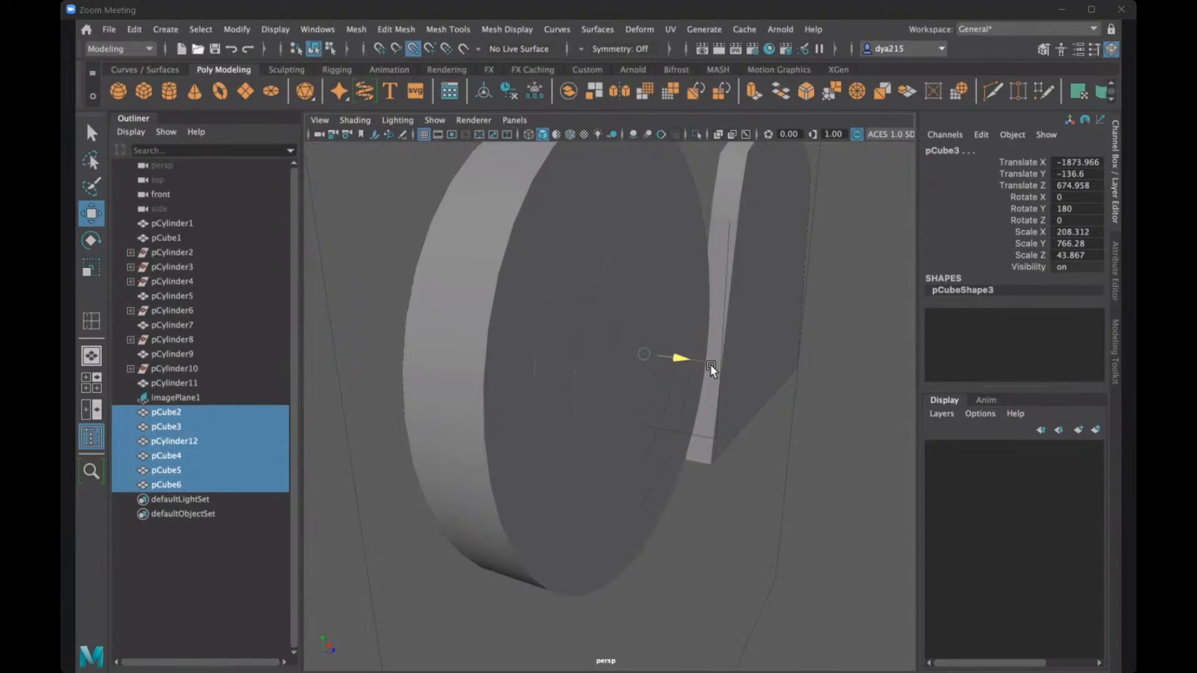
pyautogui.hotkey('ctrl', 'z')
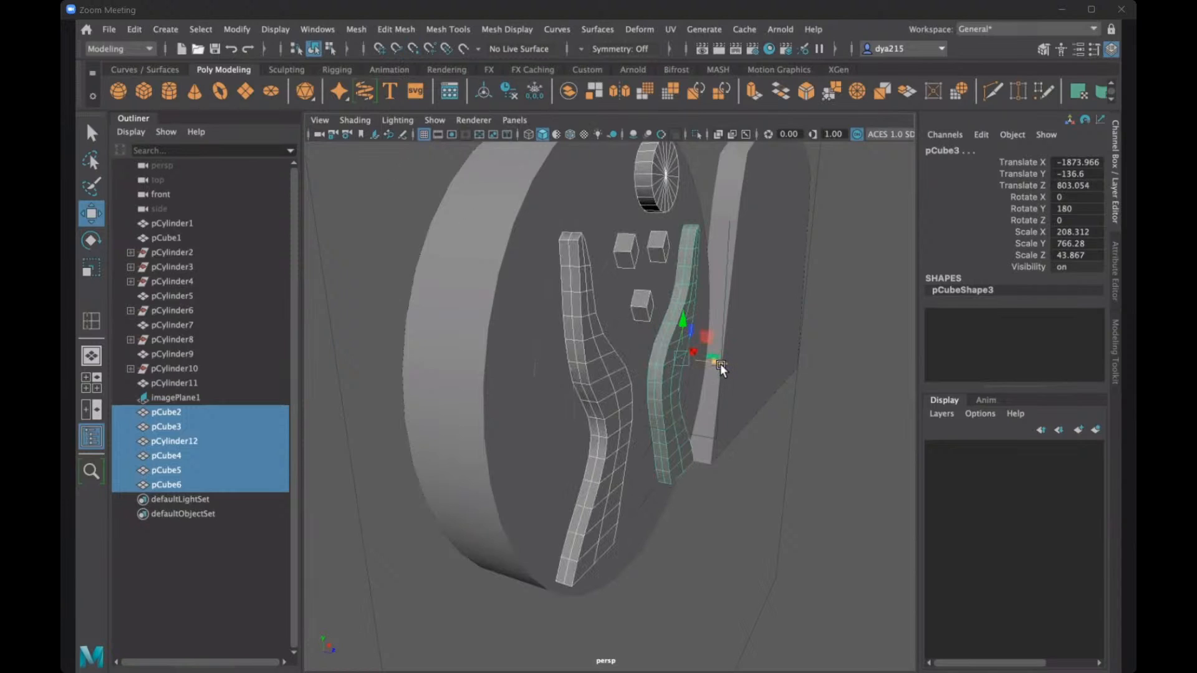
pyautogui.moveTo(720, 364); pyautogui.dragTo(818, 394)
pyautogui.hotkey('ctrl', 'z')
# - Clear the selection of pattern pieces and switch back to the four-view layout
pyautogui.keyDown('alt'); pyautogui.moveTo(837, 258); pyautogui.dragTo(731, 204); pyautogui.keyUp('alt')
pyautogui.click(779, 328)
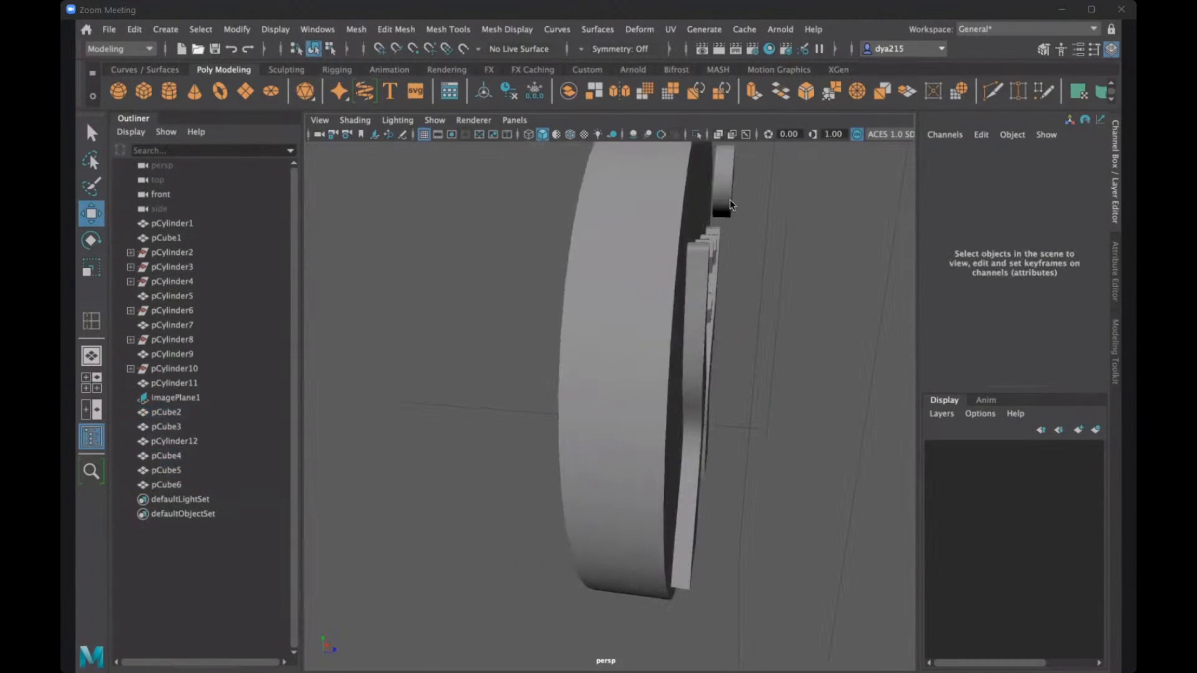
pyautogui.press('space')
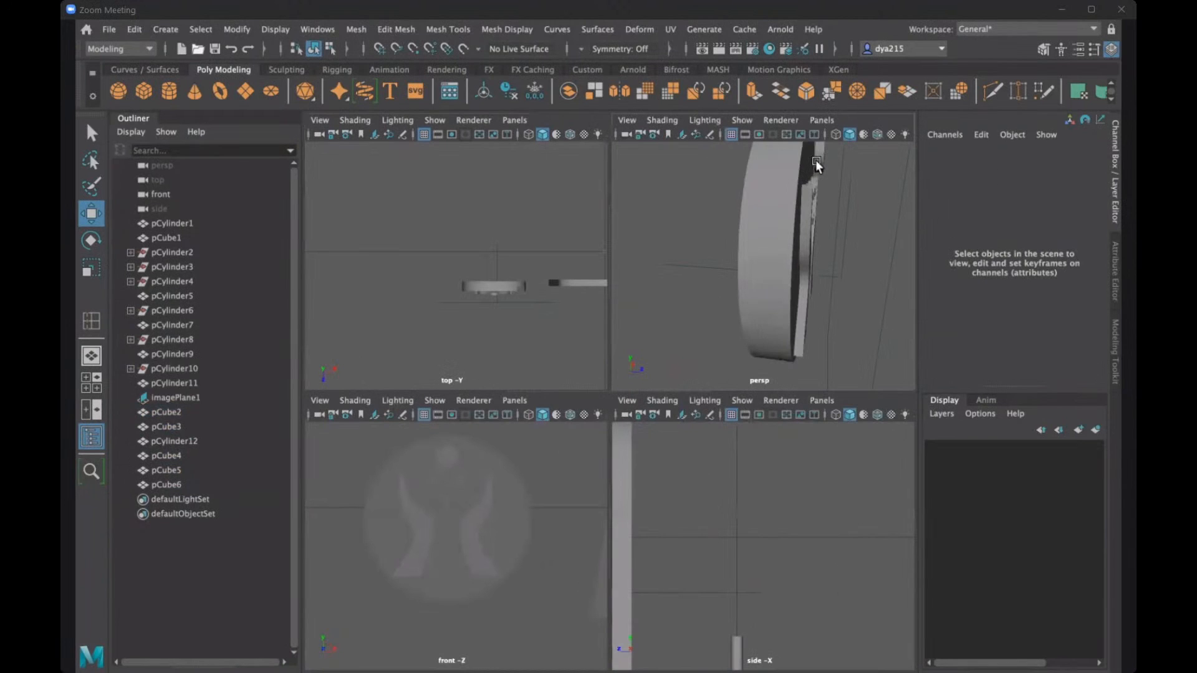
# - Select the circle and move it along Z toward the disc, to about 805.5
pyautogui.click(819, 161)
pyautogui.scroll(-5, 850, 548)
pyautogui.scroll(2, 757, 534)
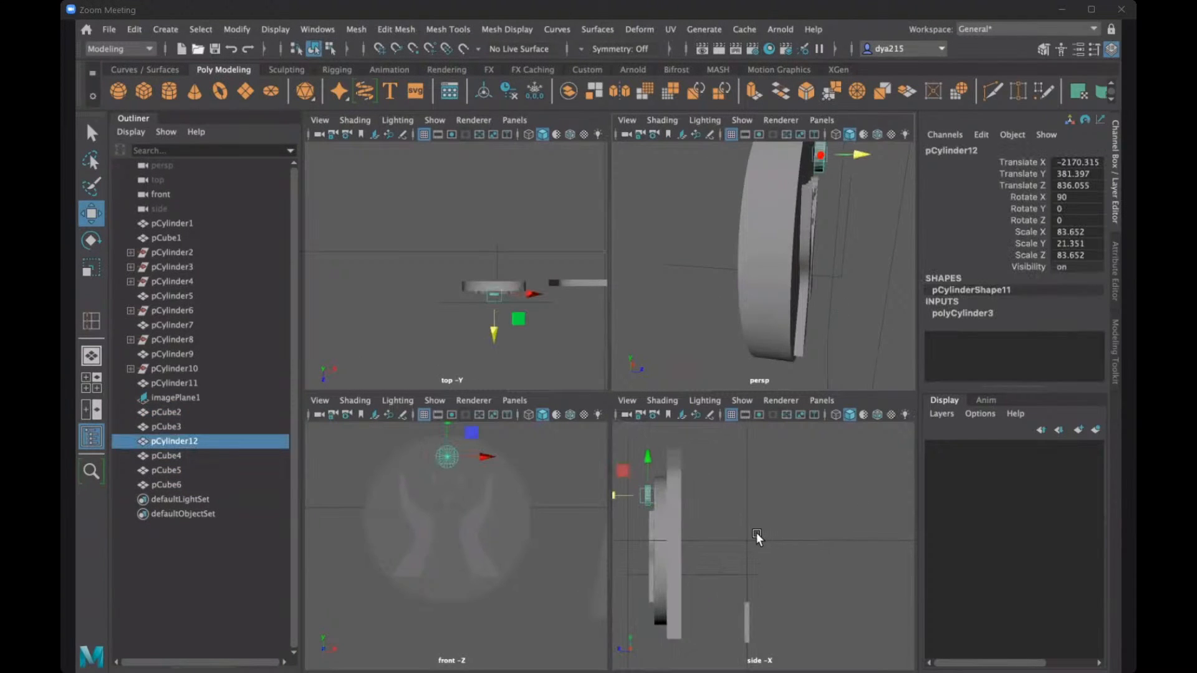
pyautogui.moveTo(619, 494); pyautogui.dragTo(623, 493)
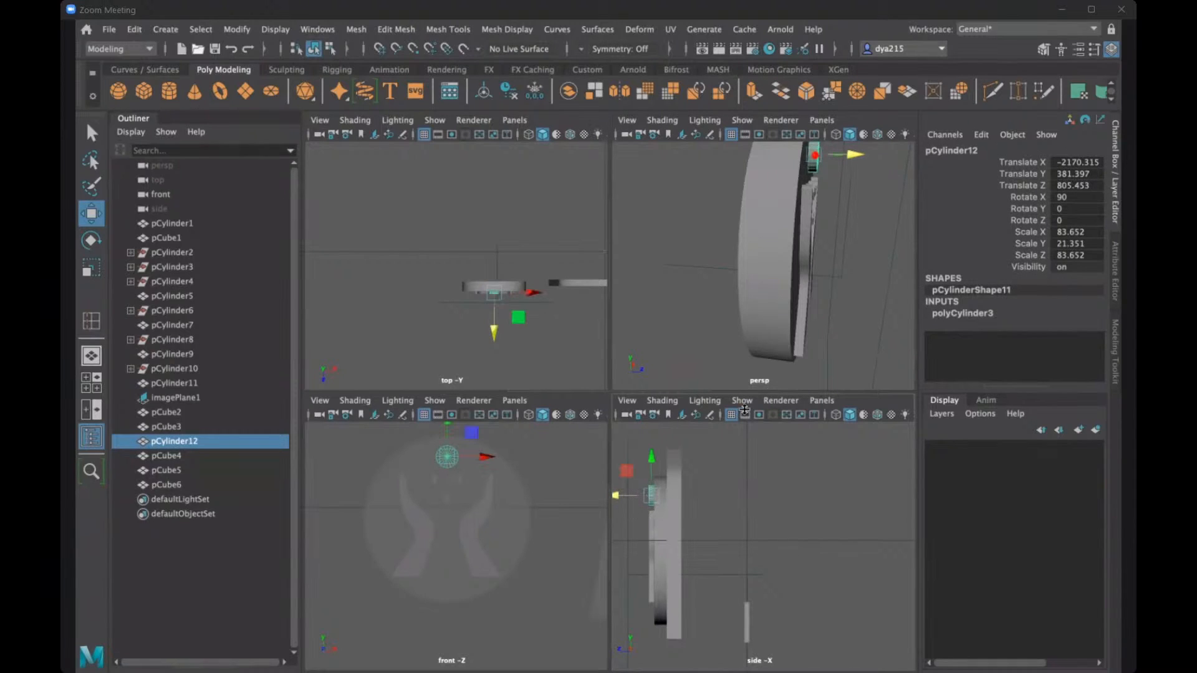
# - In the perspective view, examine the Z positions of one hand, the circle and each of the three gems
pyautogui.press('space')
pyautogui.keyDown('alt'); pyautogui.moveTo(701, 283); pyautogui.dragTo(532, 316); pyautogui.keyUp('alt')
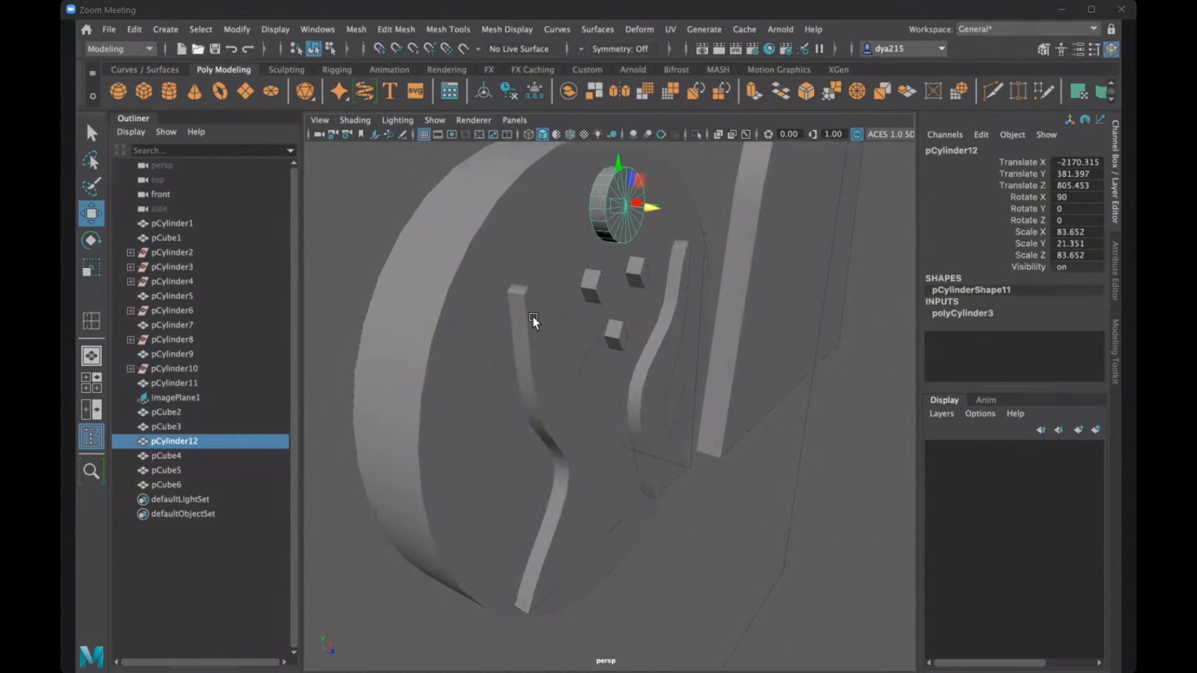
pyautogui.click(530, 317)
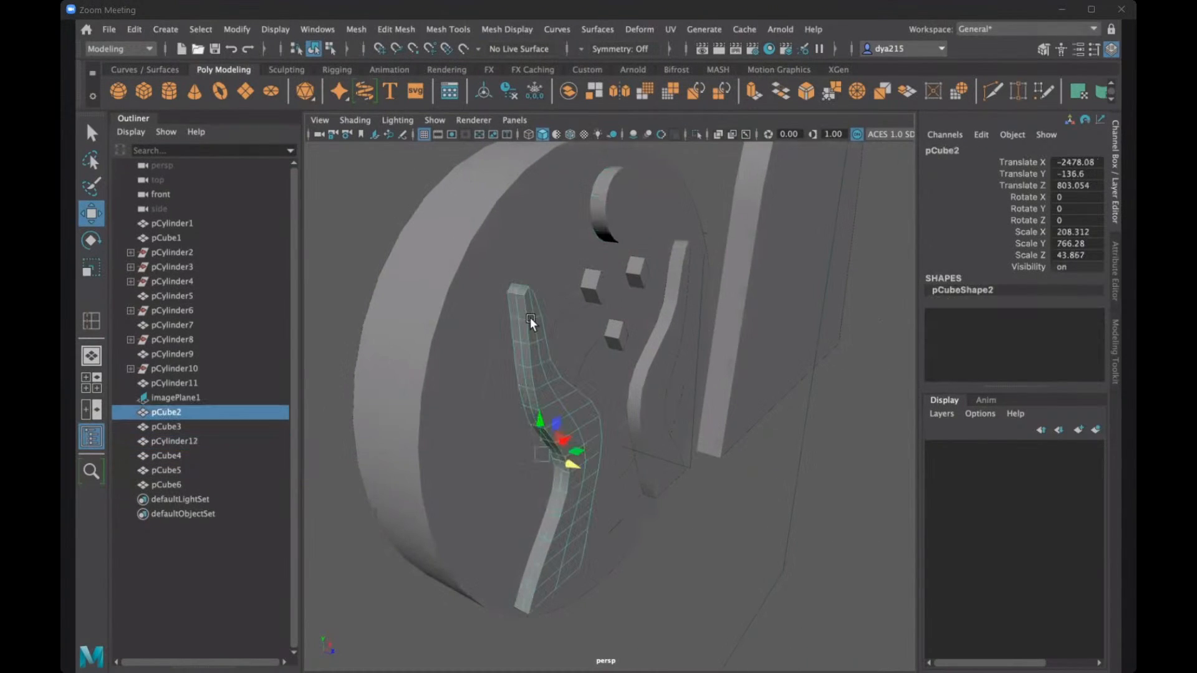
pyautogui.click(608, 217)
pyautogui.click(593, 286)
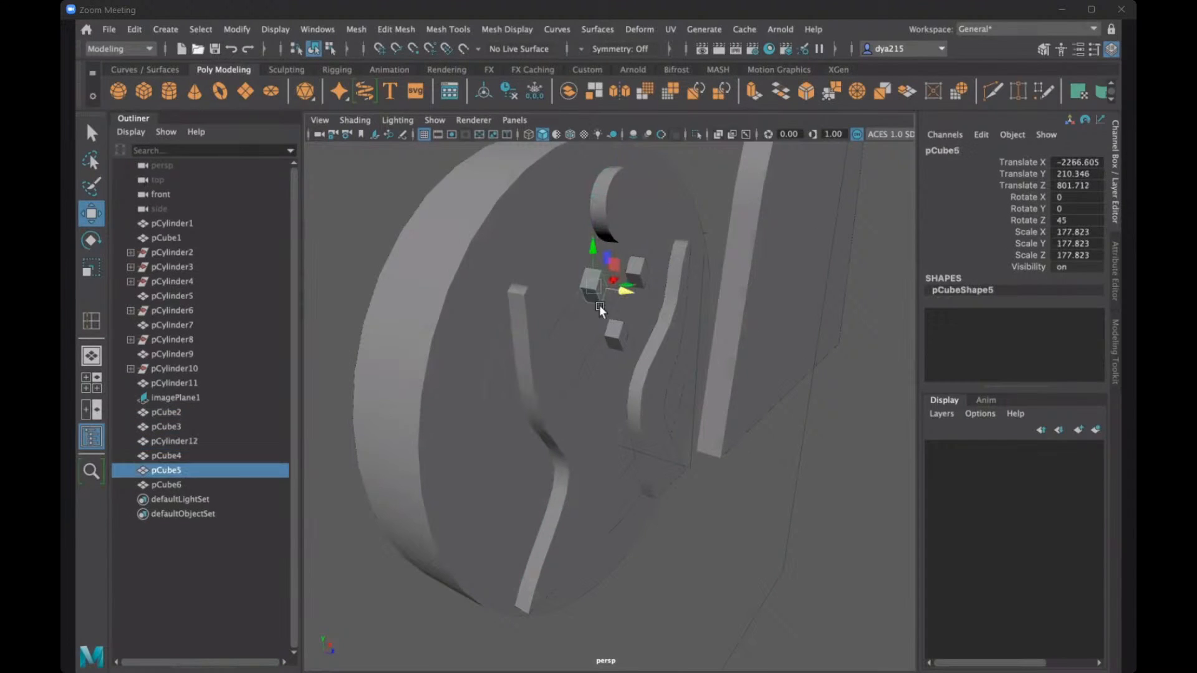
pyautogui.click(614, 334)
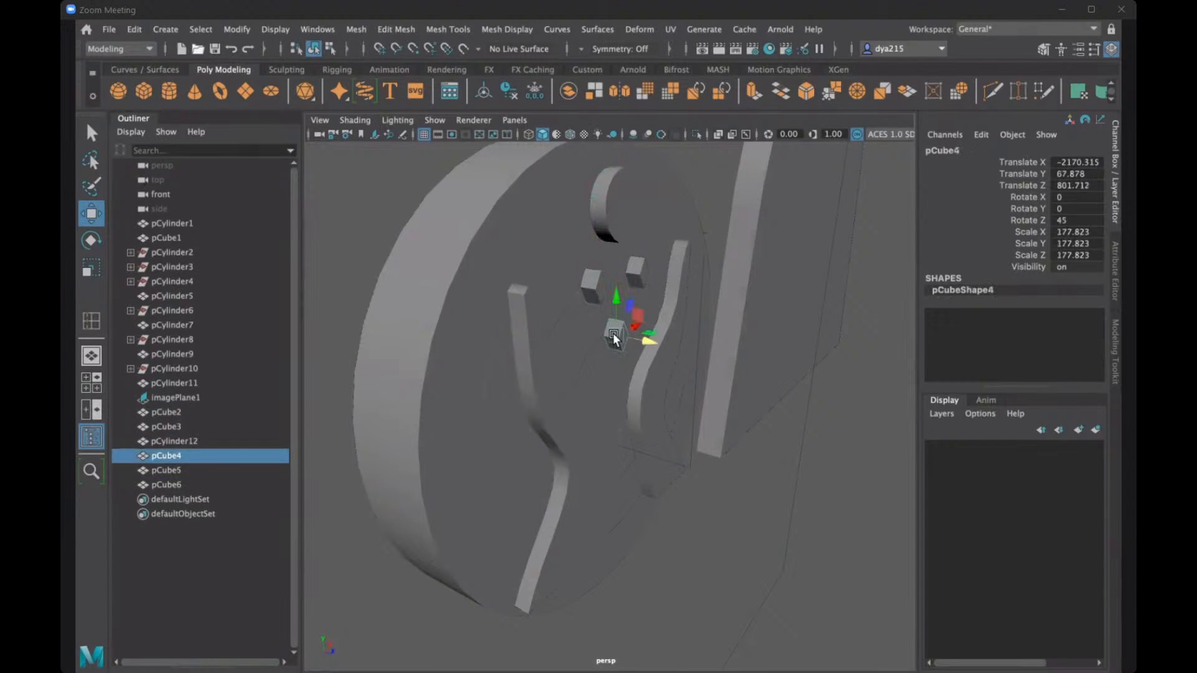
pyautogui.click(638, 275)
pyautogui.click(603, 293)
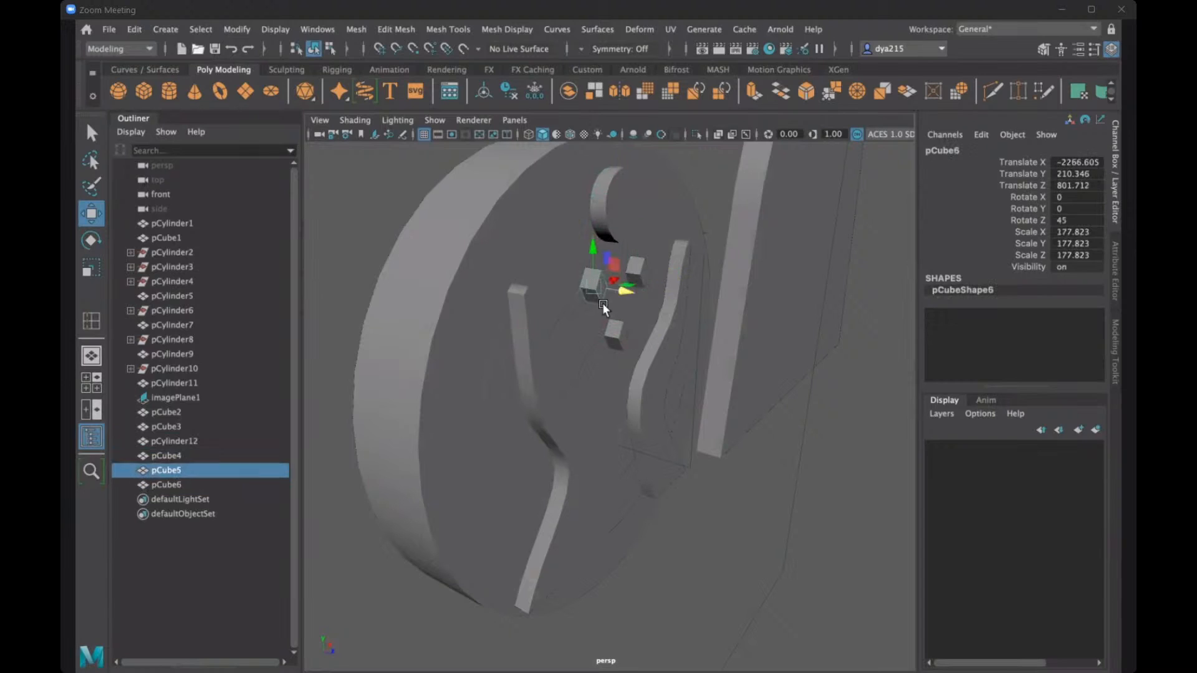
# - Set Translate Z to 800 on the lower gem and on both upper gems
pyautogui.click(616, 334)
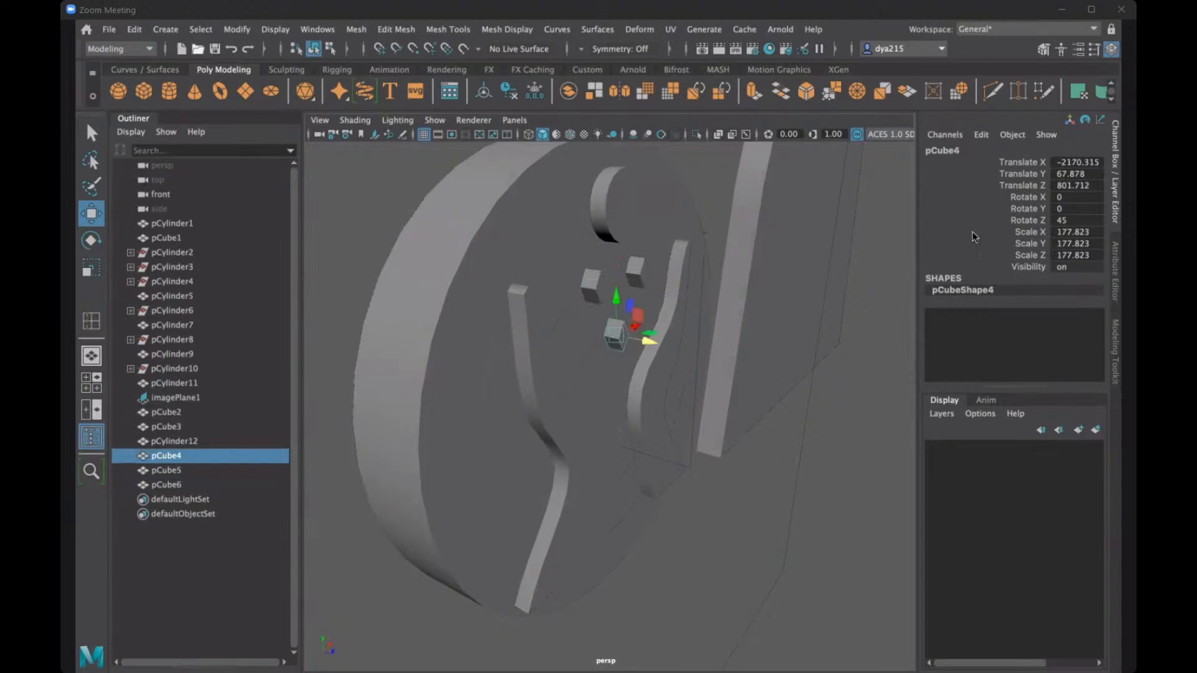
pyautogui.doubleClick(1068, 185)
pyautogui.write('800')
pyautogui.press('Return')
pyautogui.click(632, 288)
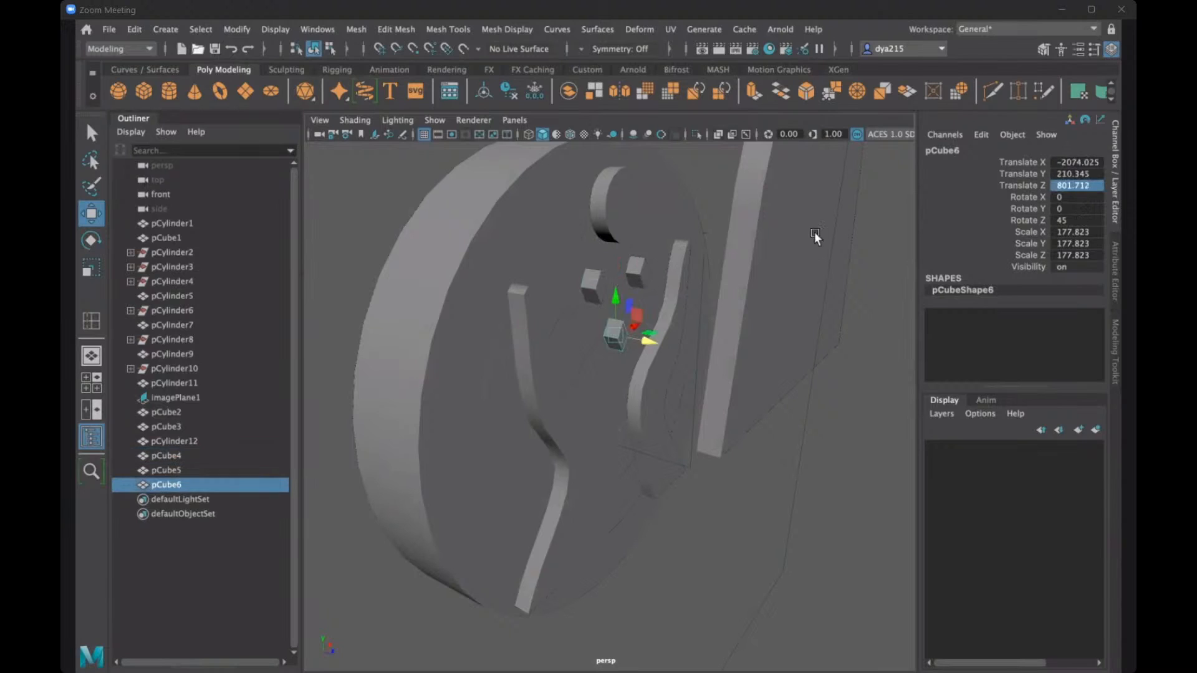
pyautogui.doubleClick(1084, 186)
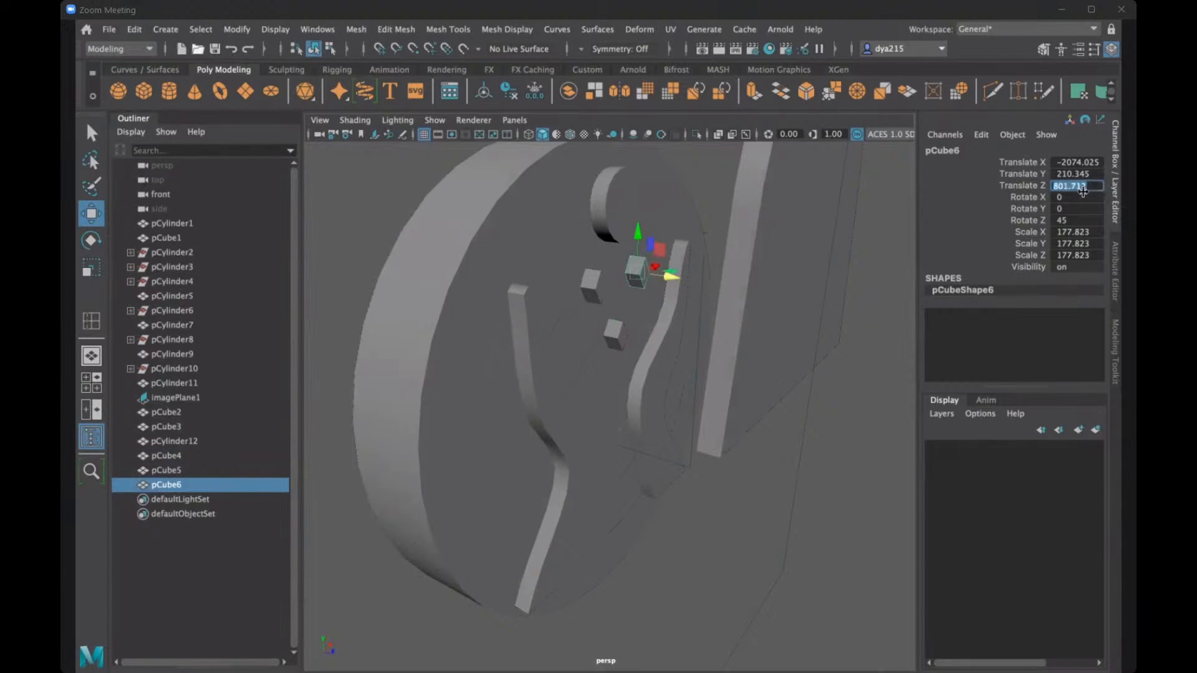
pyautogui.write('800')
pyautogui.press('Return')
pyautogui.click(594, 279)
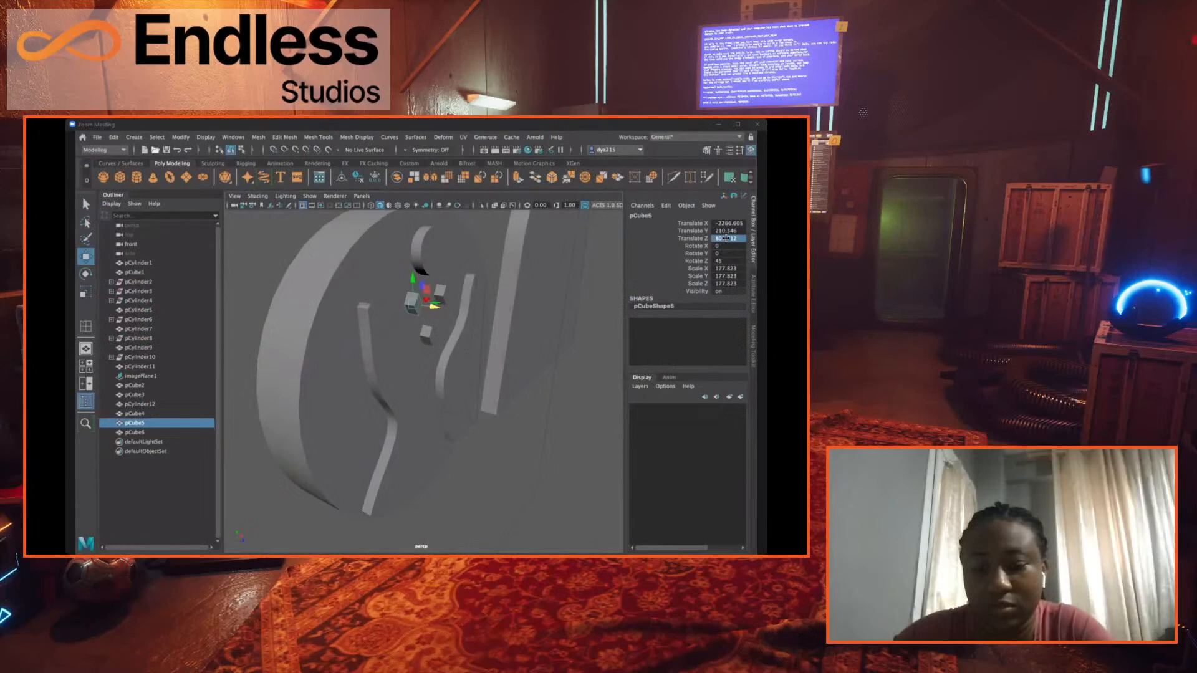
pyautogui.doubleClick(733, 240)
pyautogui.write('800')
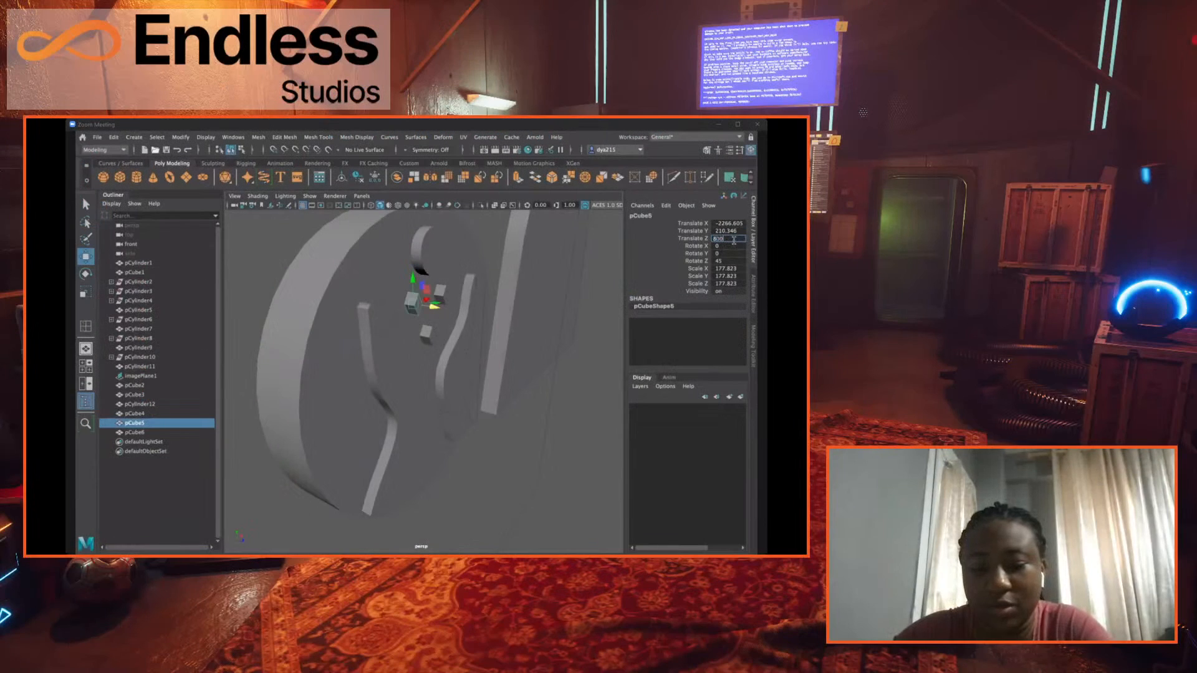
pyautogui.press('Return')
# - Set the circle's Translate Z to 800
pyautogui.click(434, 252)
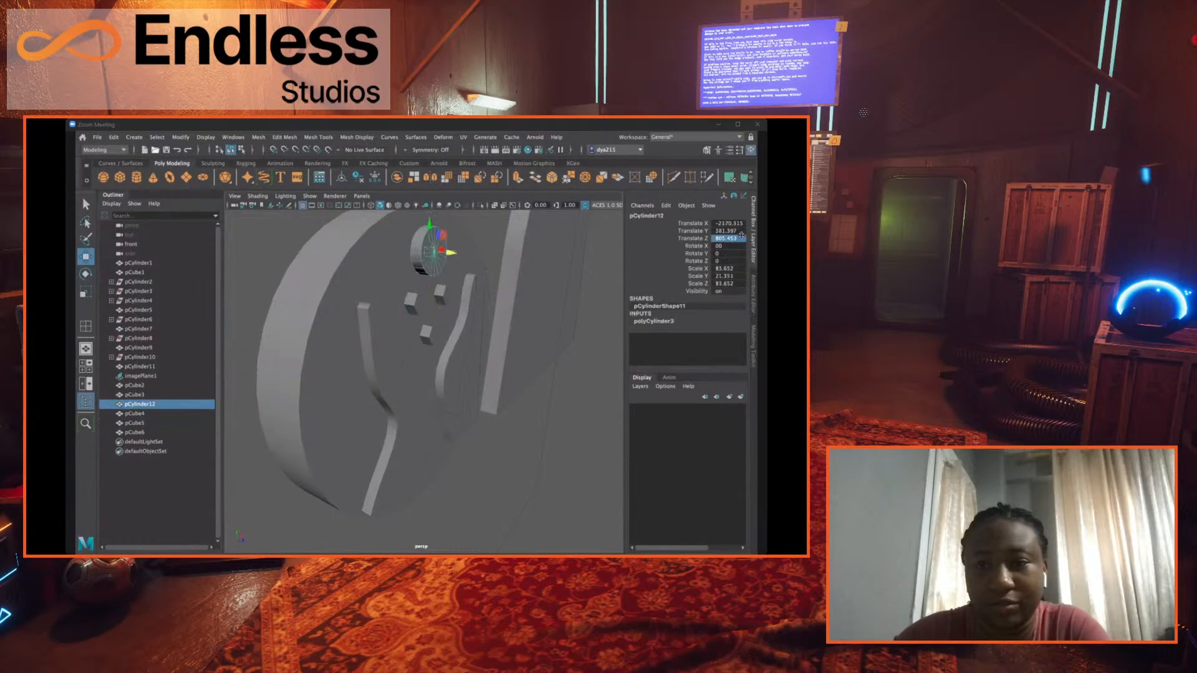
pyautogui.doubleClick(728, 238)
pyautogui.write('800')
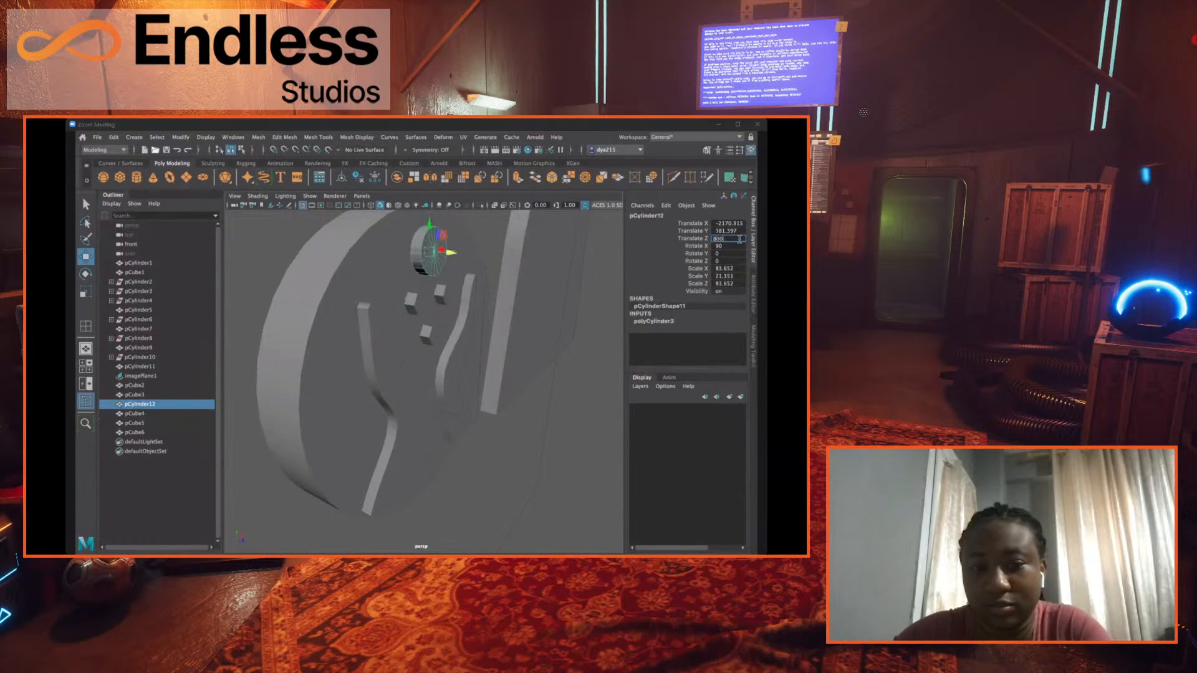
pyautogui.press('Return')
# - Set Translate Z to 800 on both raised hands
pyautogui.click(461, 319)
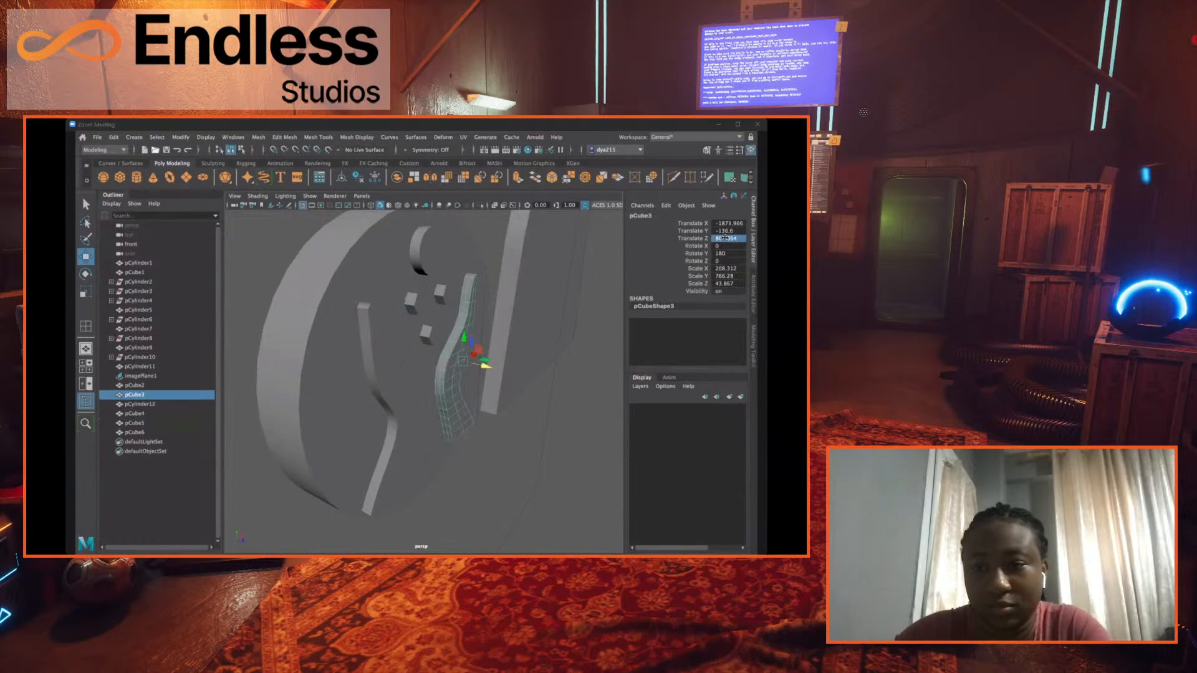
pyautogui.doubleClick(725, 238)
pyautogui.write('800')
pyautogui.press('Return')
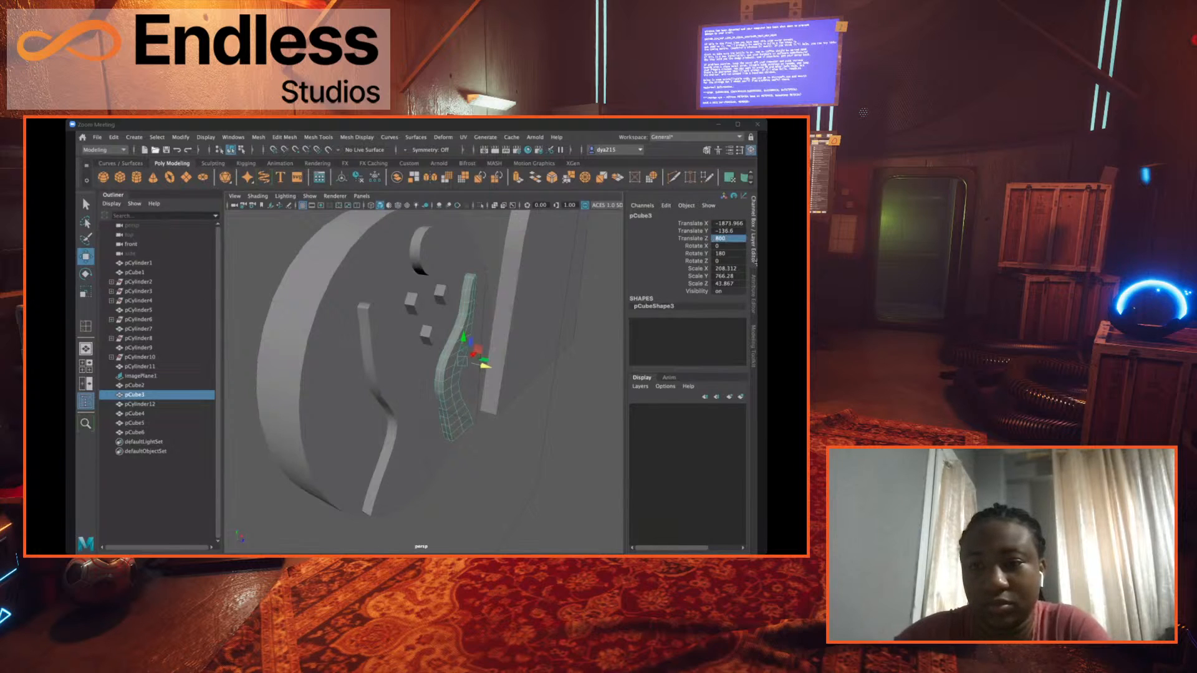
pyautogui.click(376, 347)
pyautogui.doubleClick(726, 239)
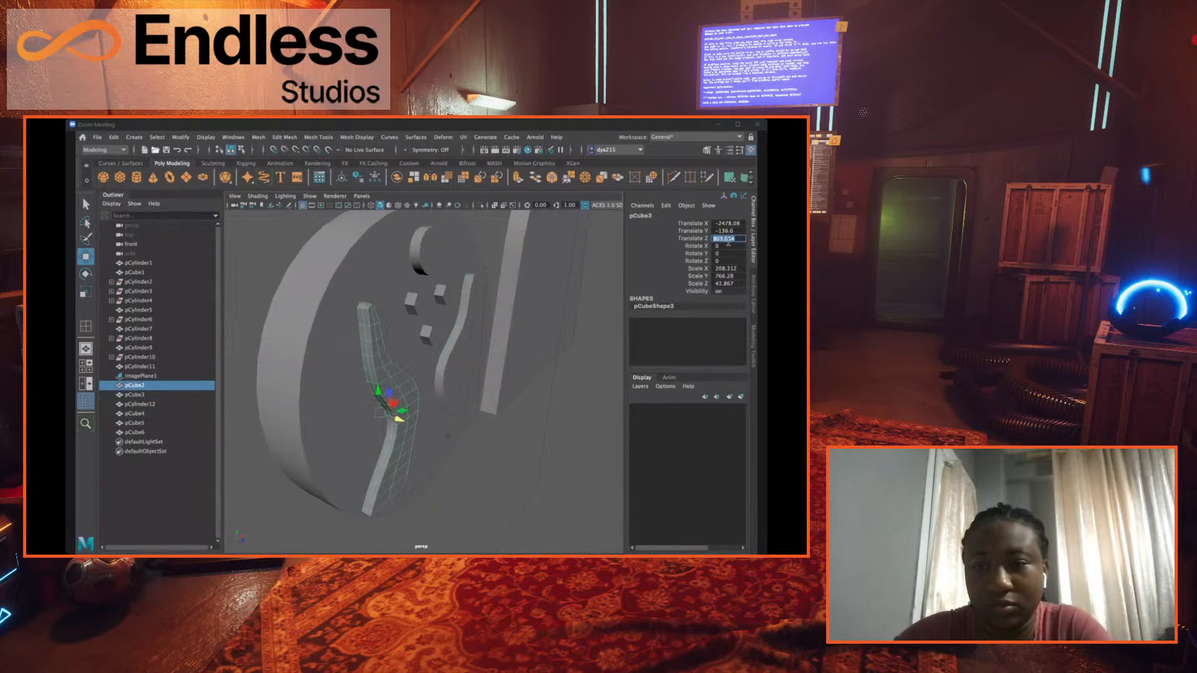
pyautogui.write('800')
pyautogui.press('Return')
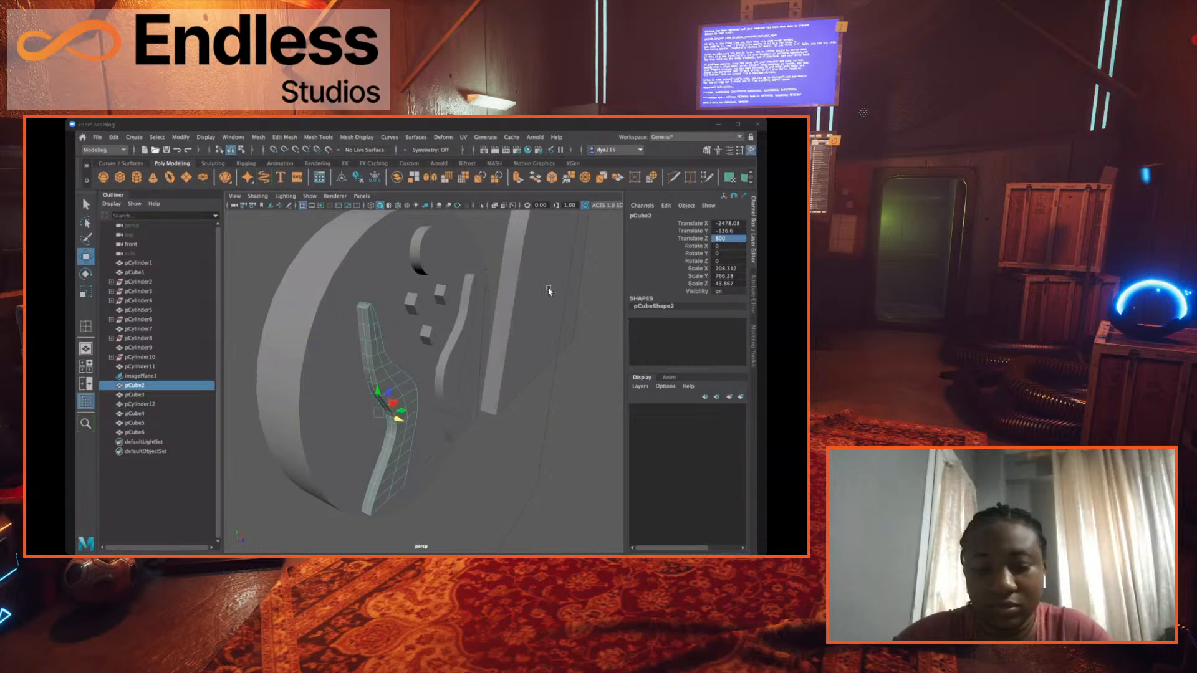
pyautogui.keyDown('alt'); pyautogui.moveTo(462, 268); pyautogui.dragTo(334, 293); pyautogui.keyUp('alt')
pyautogui.keyDown('shift'); pyautogui.click(353, 315); pyautogui.keyUp('shift')
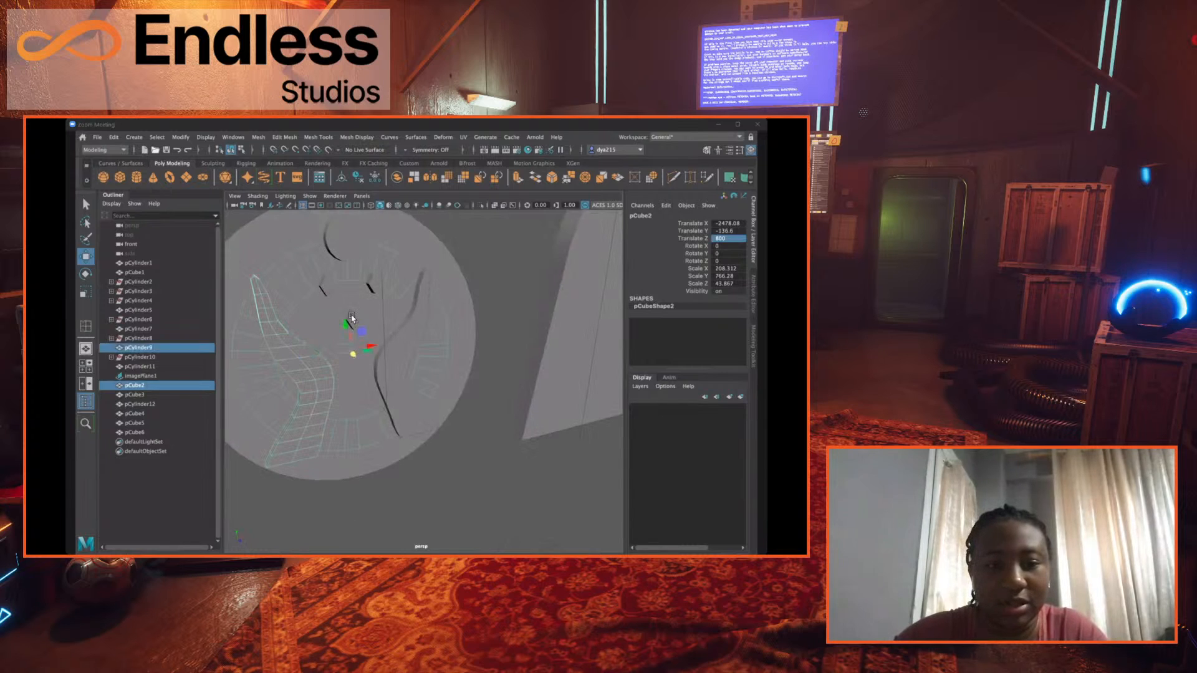
pyautogui.click(489, 250)
pyautogui.click(271, 315)
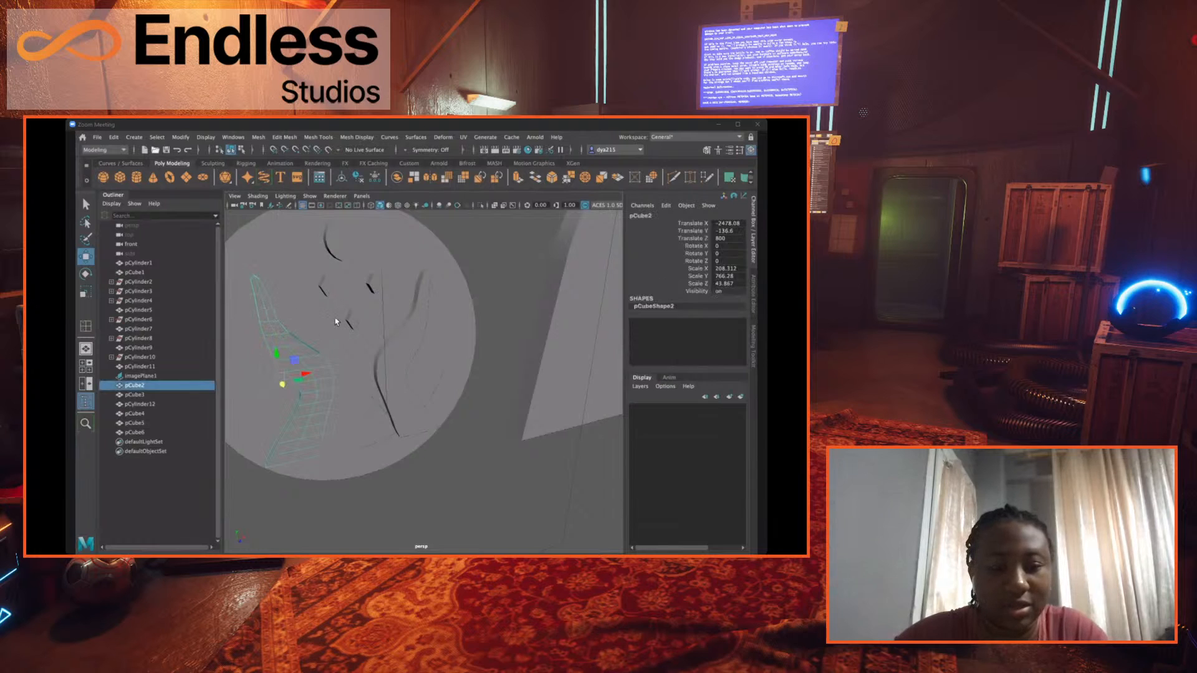
pyautogui.press('q')
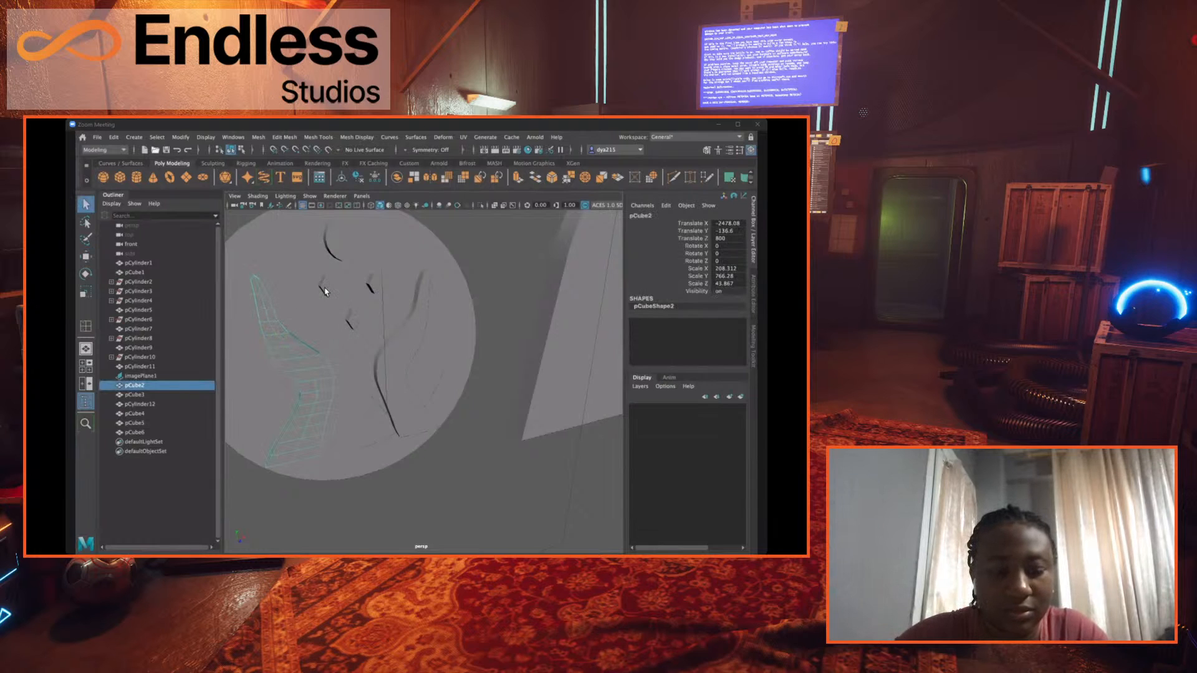
pyautogui.keyDown('shift'); pyautogui.click(374, 284); pyautogui.keyUp('shift')
pyautogui.click(377, 259)
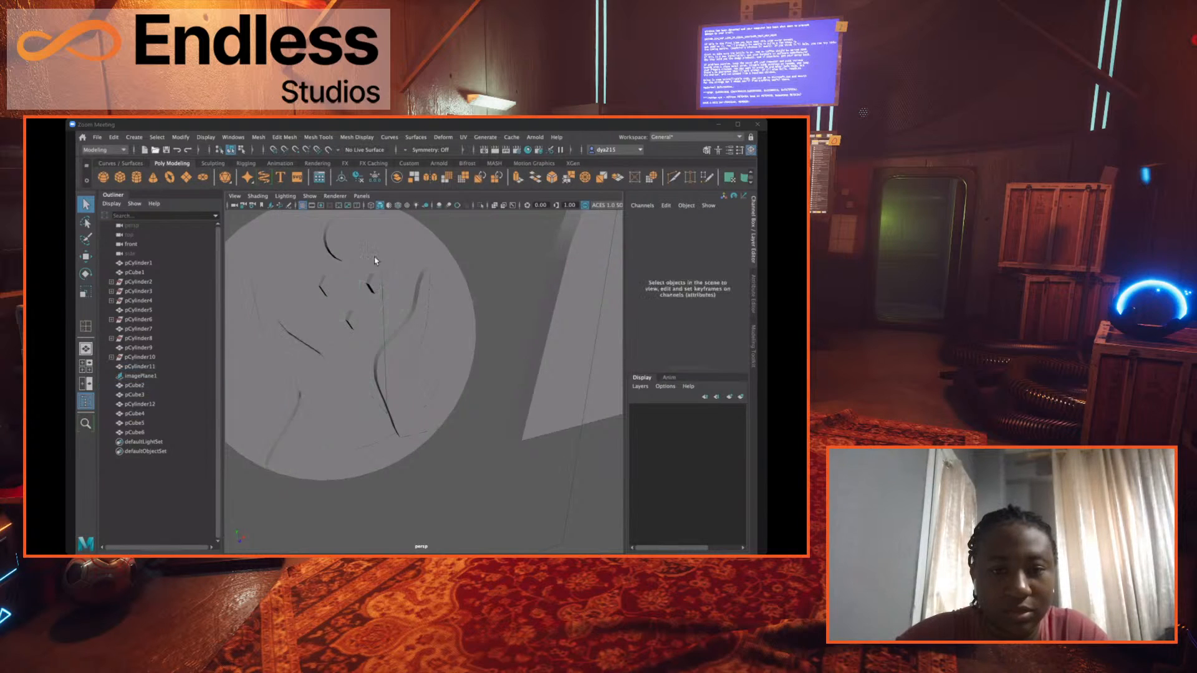
pyautogui.click(338, 301)
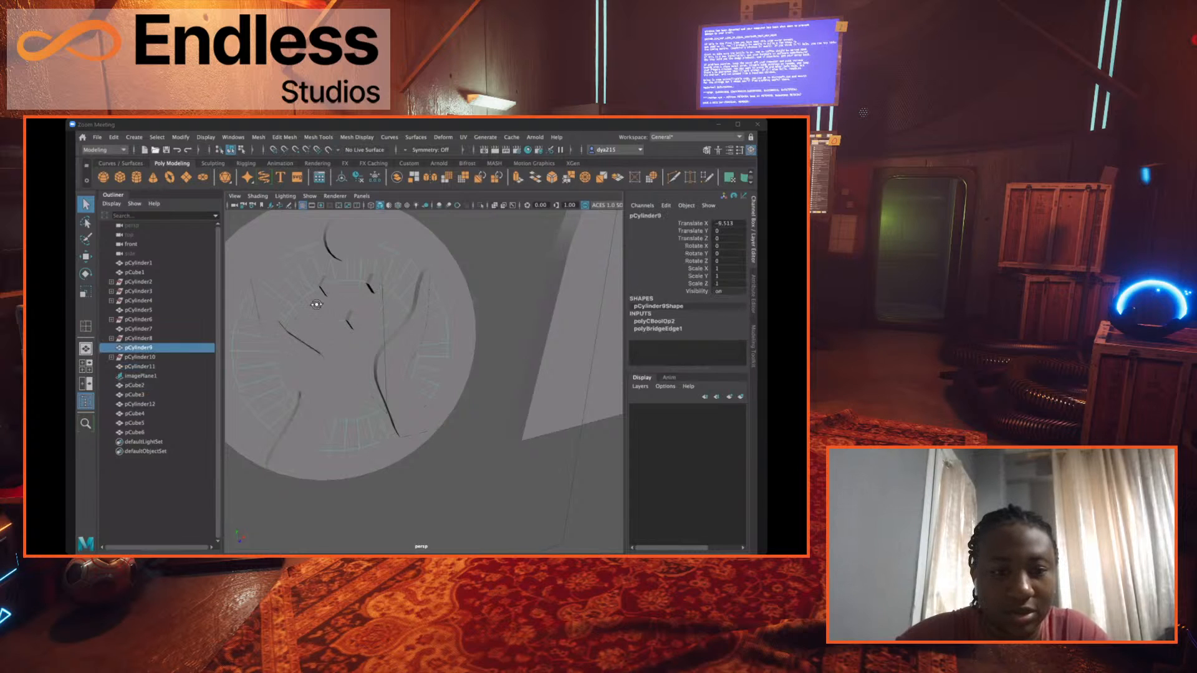
pyautogui.keyDown('alt'); pyautogui.moveTo(311, 303); pyautogui.dragTo(330, 289); pyautogui.keyUp('alt')
pyautogui.click(438, 242)
pyautogui.click(349, 267)
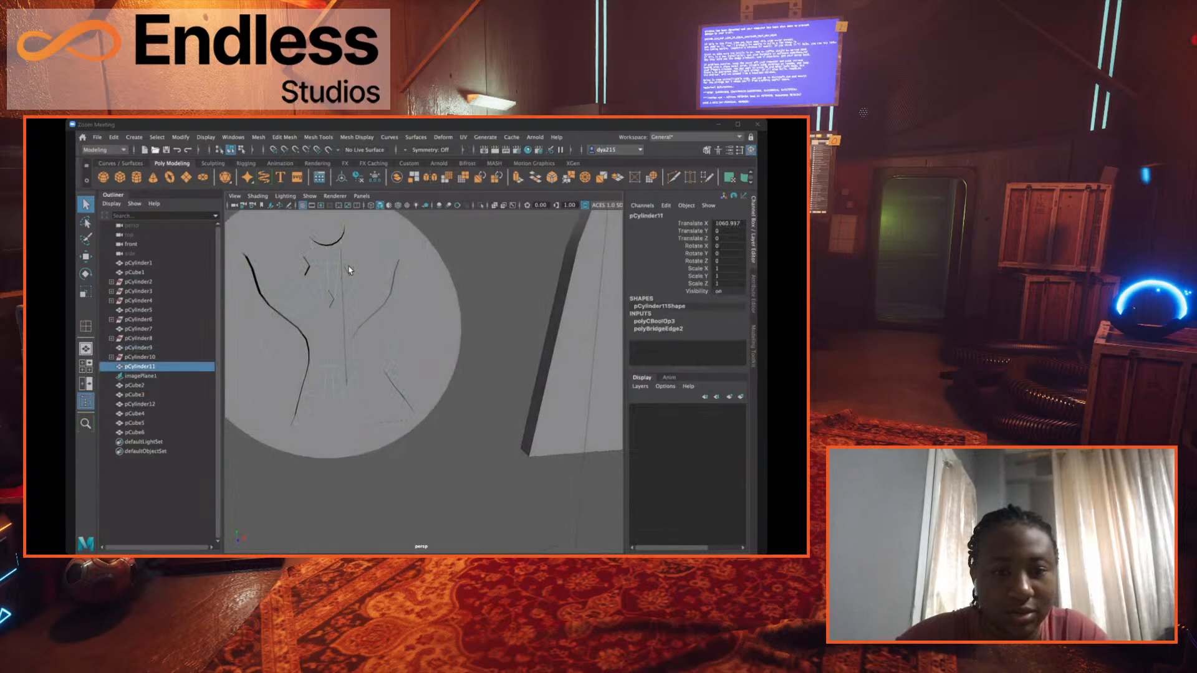
# - Select the three gems, both hands and the circle together, leaving the ring meshes out of the selection
pyautogui.click(350, 264)
pyautogui.keyDown('shift'); pyautogui.click(304, 265); pyautogui.keyUp('shift')
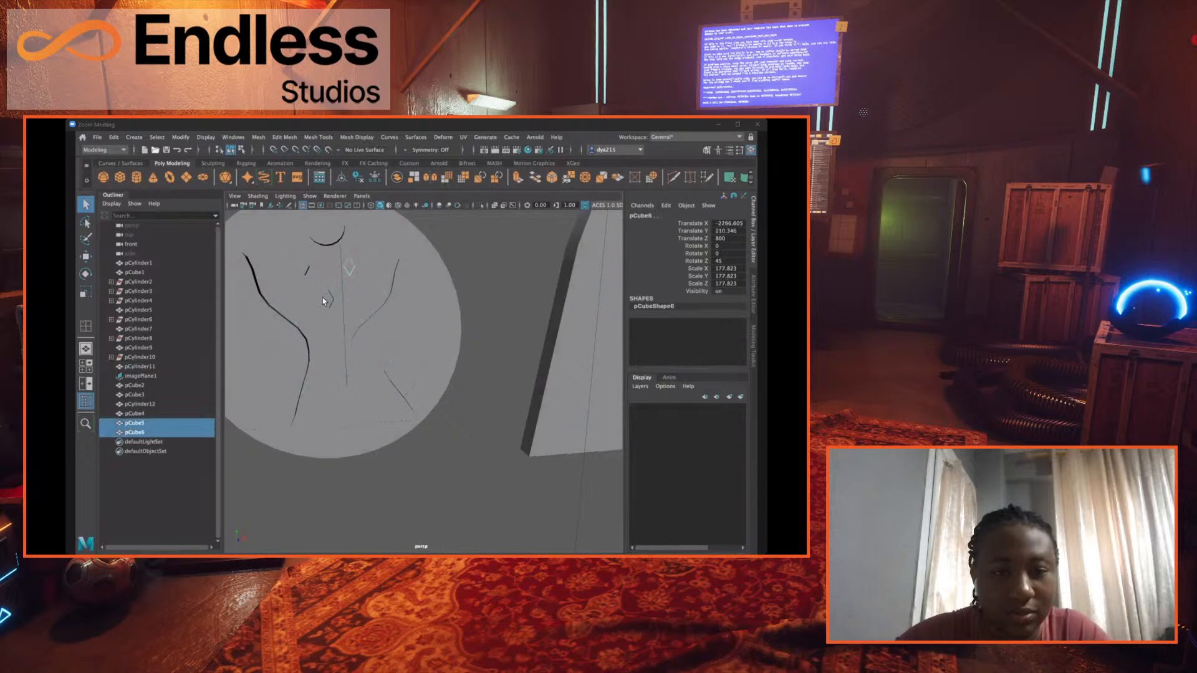
pyautogui.keyDown('shift'); pyautogui.click(328, 300); pyautogui.keyUp('shift')
pyautogui.keyDown('shift'); pyautogui.click(277, 322); pyautogui.keyUp('shift')
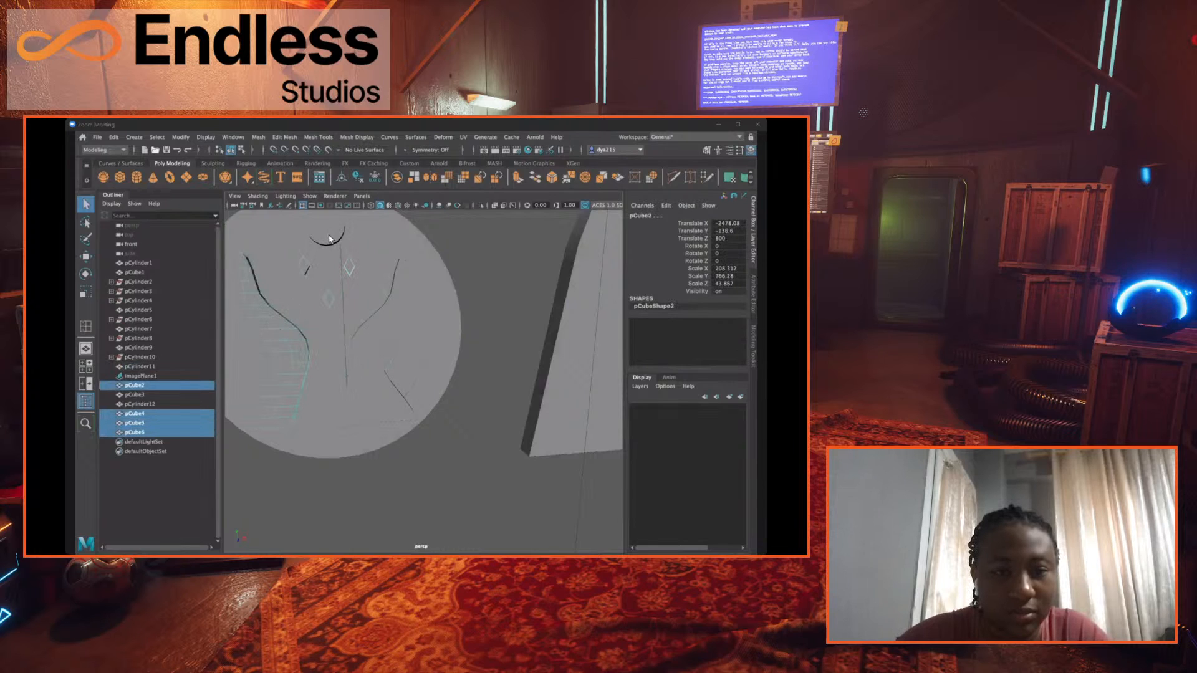
pyautogui.keyDown('shift'); pyautogui.click(388, 297); pyautogui.keyUp('shift')
pyautogui.keyDown('shift'); pyautogui.click(387, 313); pyautogui.keyUp('shift')
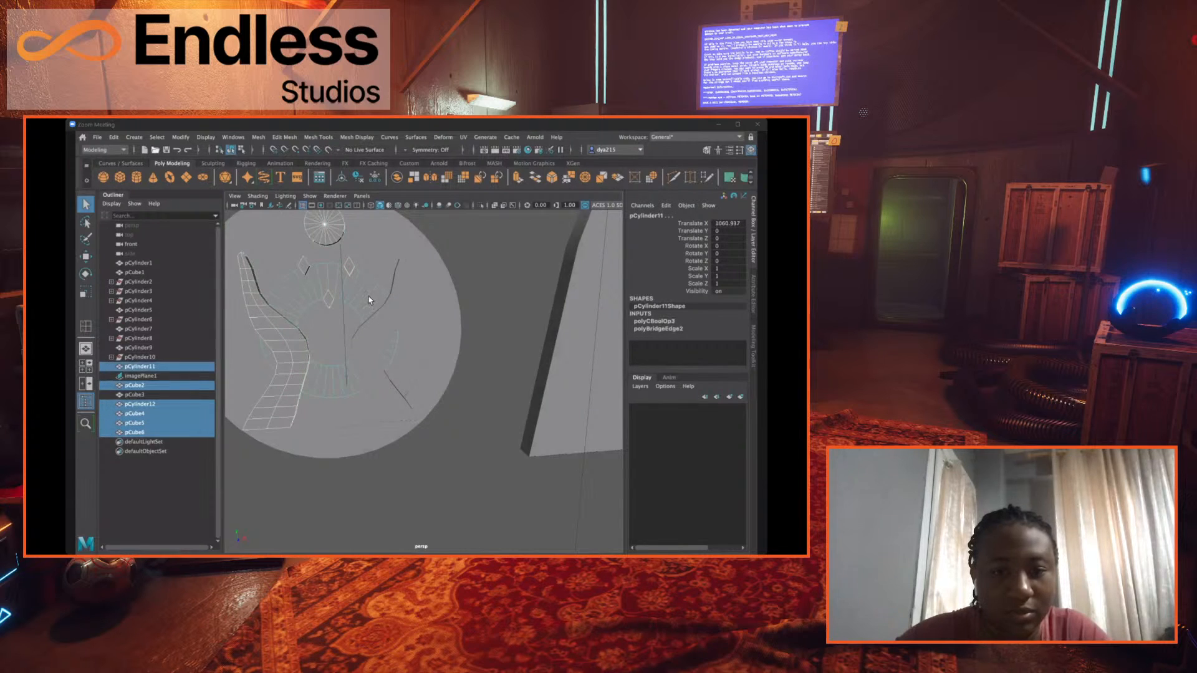
pyautogui.keyDown('shift'); pyautogui.click(371, 305); pyautogui.keyUp('shift')
pyautogui.keyDown('shift'); pyautogui.click(371, 321); pyautogui.keyUp('shift')
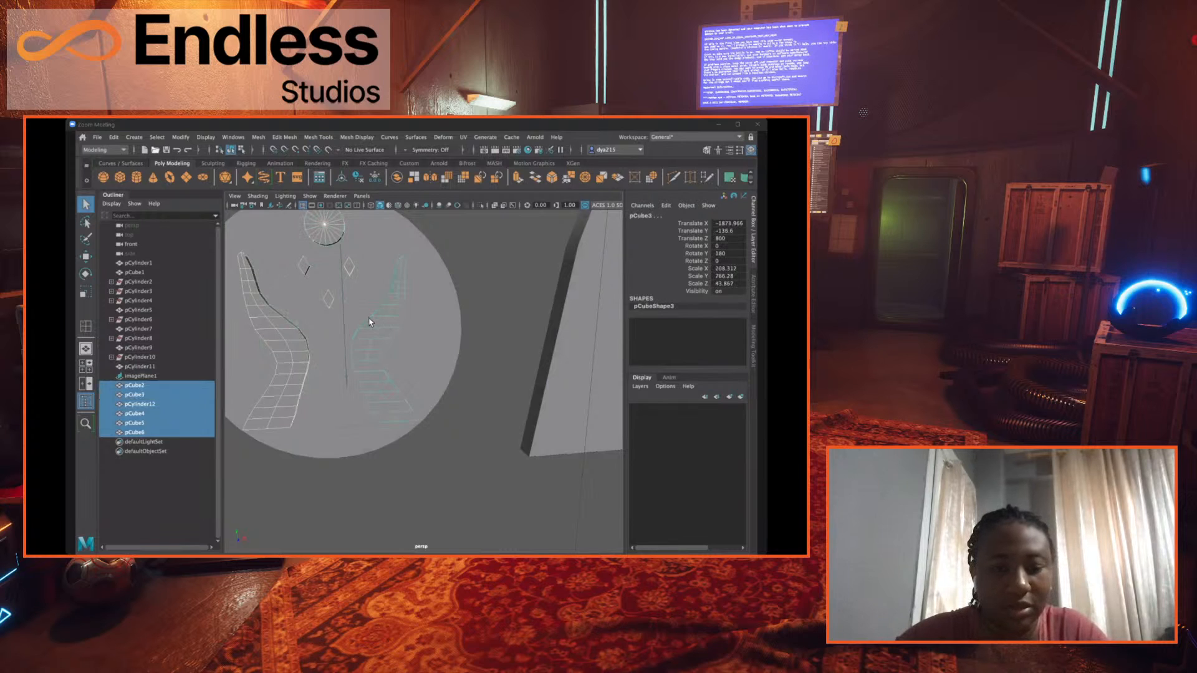
# - Move the selected hands, circle and gems together along Z into the disc face, to about 761.1
pyautogui.scroll(-3, 370, 320)
pyautogui.keyDown('alt'); pyautogui.moveTo(405, 346); pyautogui.dragTo(470, 367); pyautogui.keyUp('alt')
pyautogui.press('w')
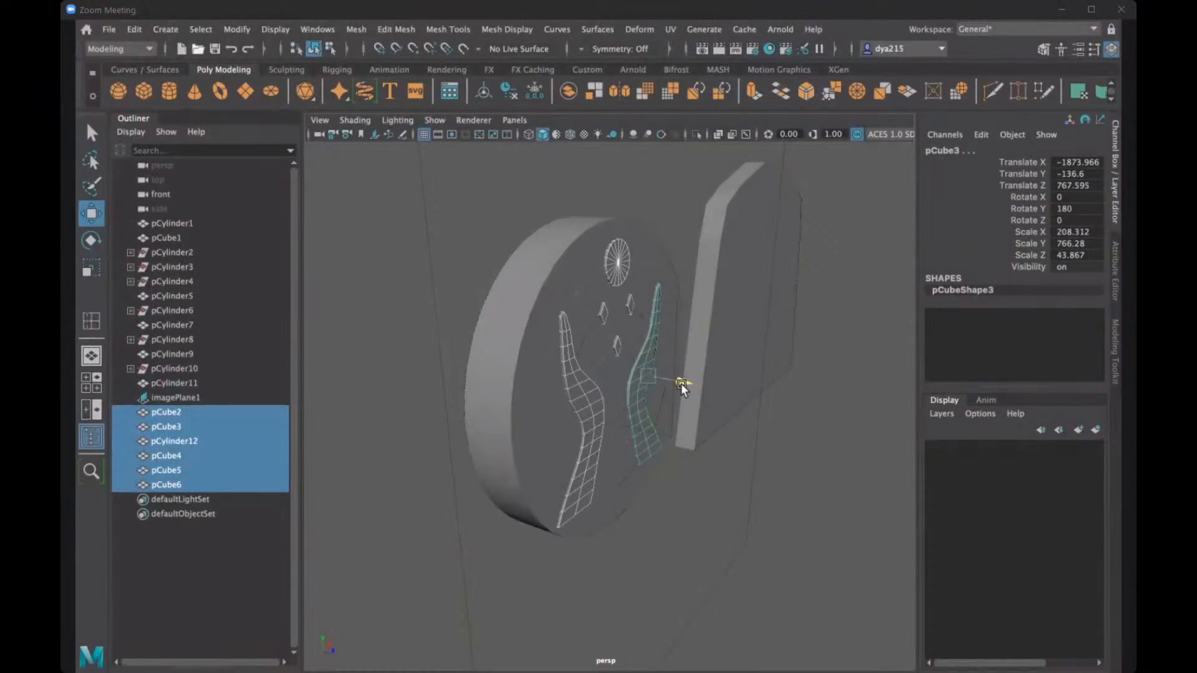
pyautogui.moveTo(680, 383); pyautogui.dragTo(679, 385)
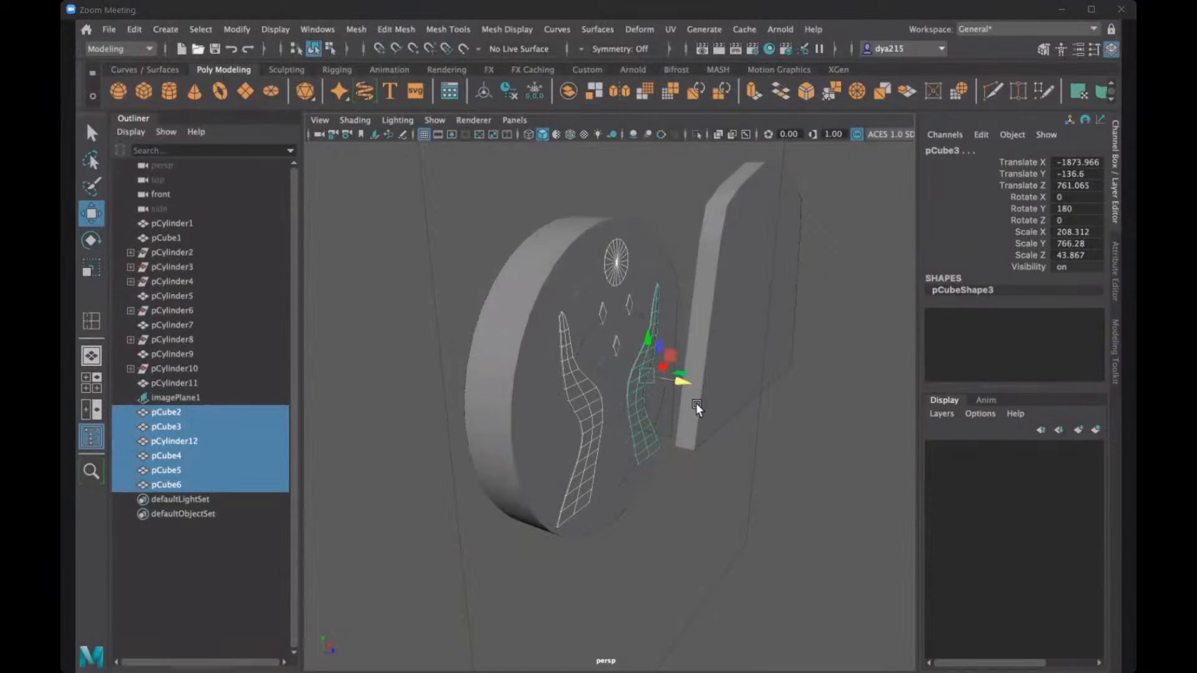
# - Try scaling the selected pattern pieces, and undo the change
pyautogui.keyDown('alt'); pyautogui.moveTo(704, 403); pyautogui.dragTo(602, 370); pyautogui.keyUp('alt')
pyautogui.press('r')
pyautogui.hotkey('ctrl', 'z')
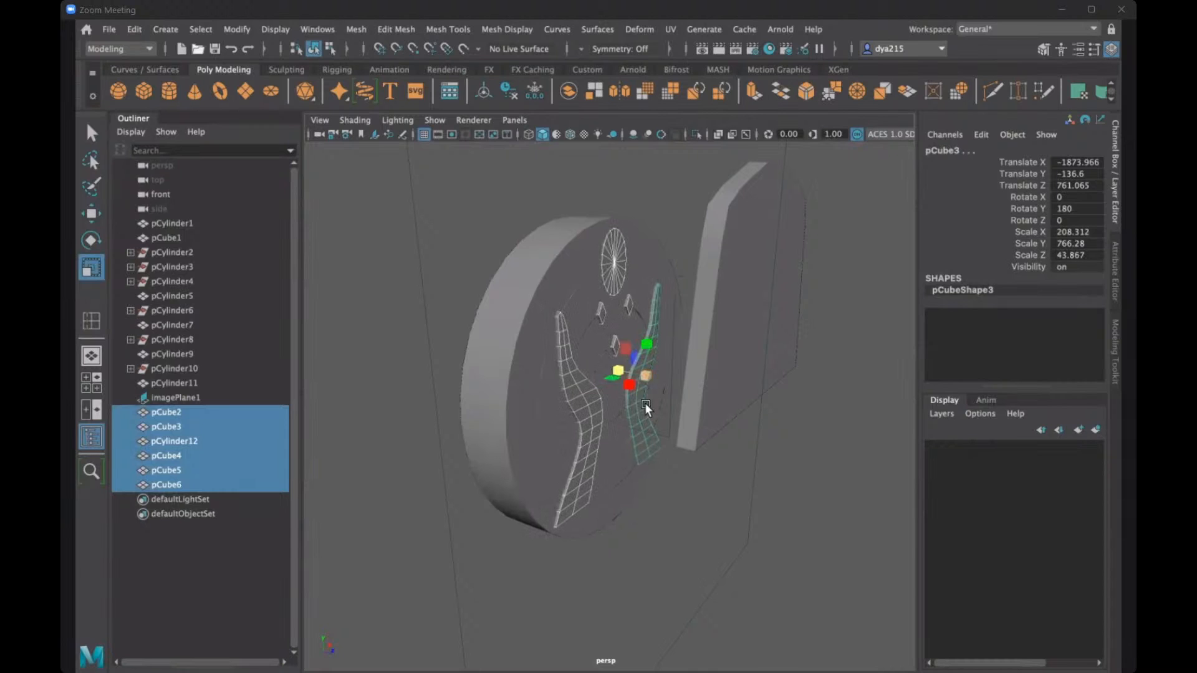
# - Examine the pattern pieces against the disc face with nothing selected, restore their selection, and return to the Select tool
pyautogui.keyDown('alt'); pyautogui.moveTo(644, 402); pyautogui.dragTo(608, 402); pyautogui.keyUp('alt')
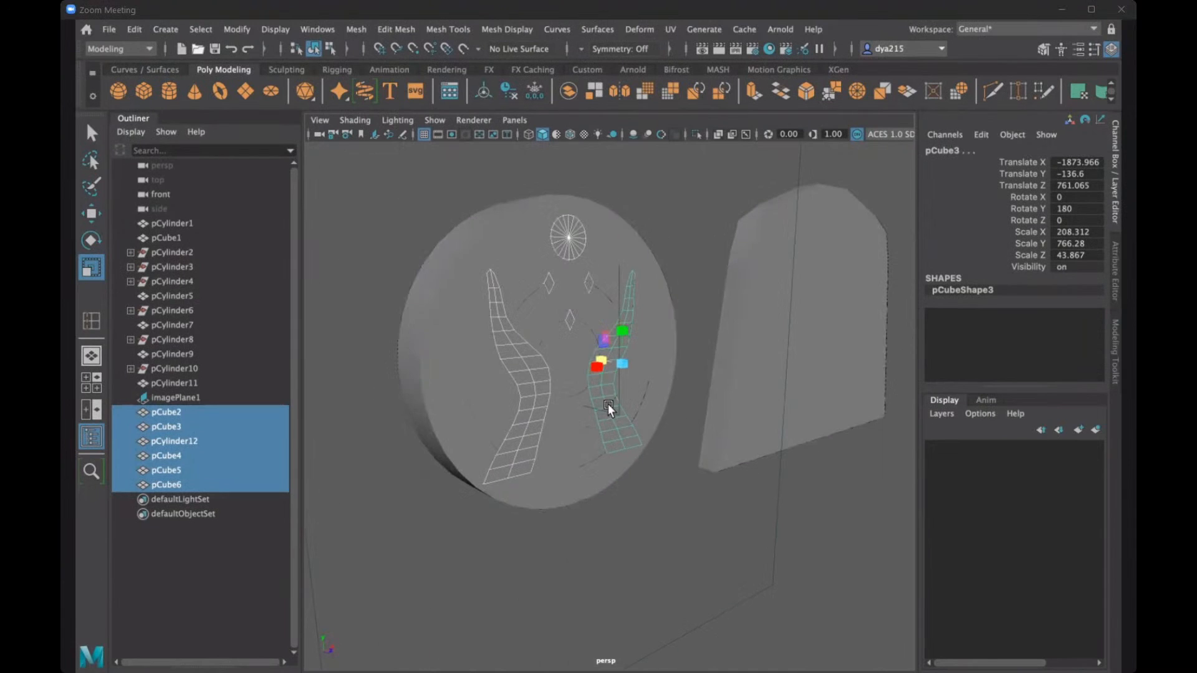
pyautogui.click(590, 224)
pyautogui.keyDown('alt'); pyautogui.moveTo(577, 231); pyautogui.dragTo(500, 240); pyautogui.keyUp('alt')
pyautogui.moveTo(606, 284)
pyautogui.keyDown('alt'); pyautogui.mouseDown()
pyautogui.moveTo(617, 288)
pyautogui.moveTo(601, 270)
pyautogui.mouseUp(); pyautogui.keyUp('alt')
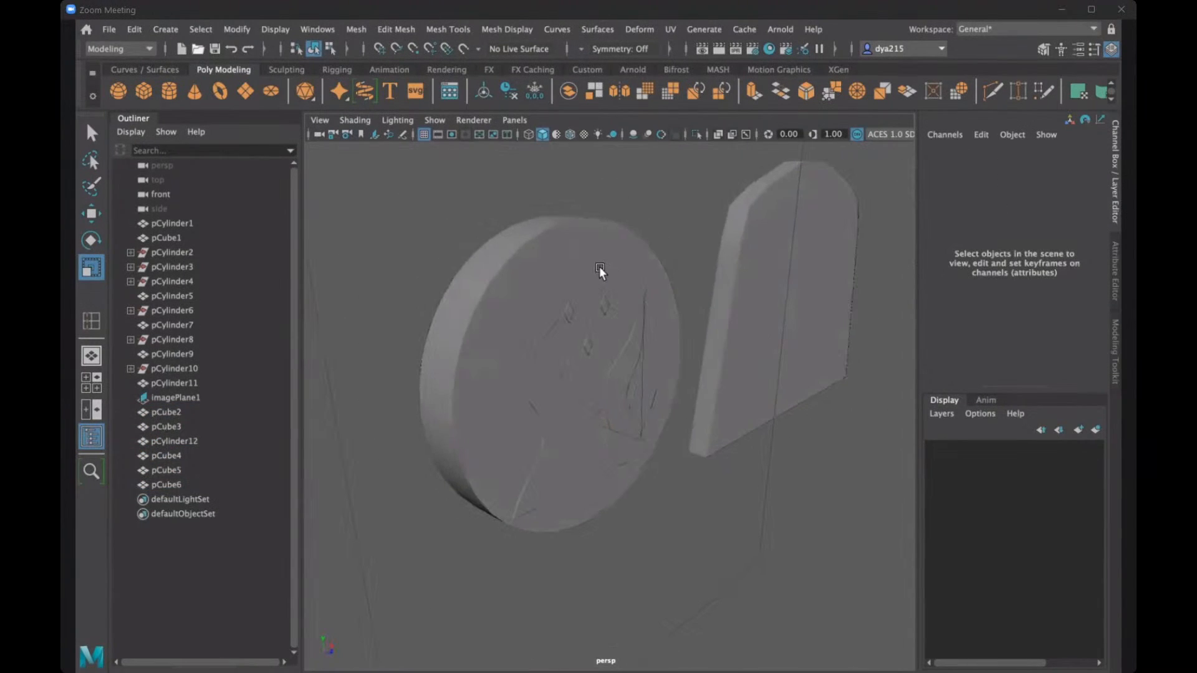
pyautogui.click(579, 264)
pyautogui.hotkey('ctrl', 'z')
pyautogui.hotkey('ctrl', 'z')
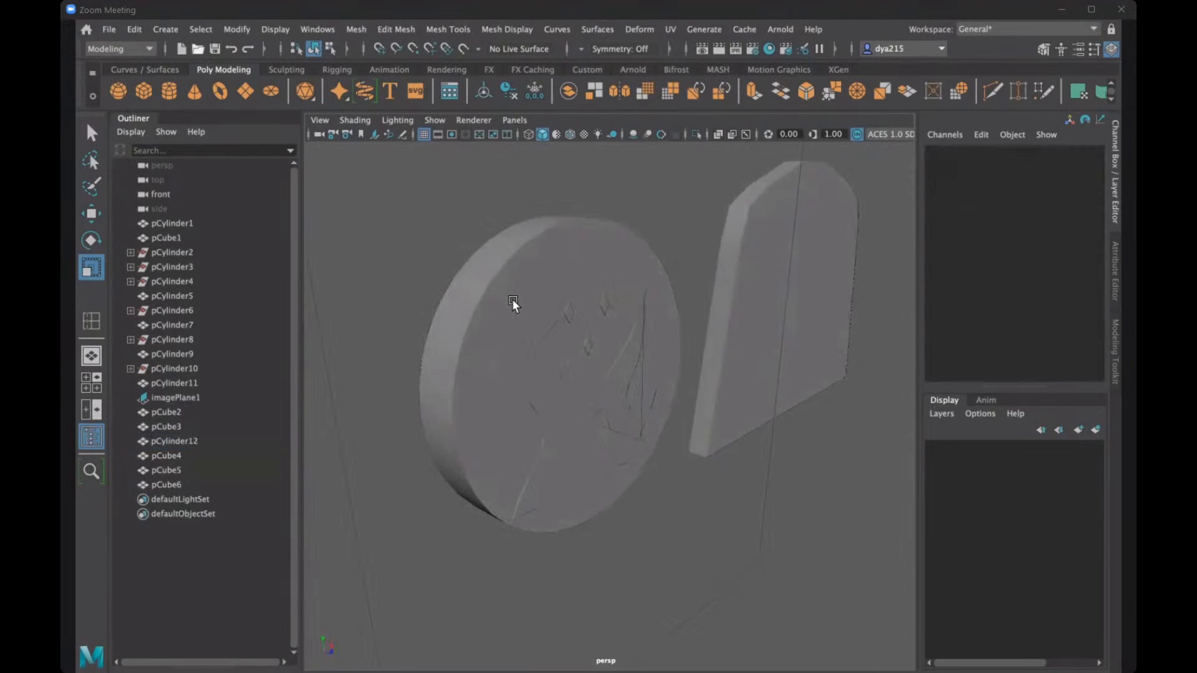
pyautogui.keyDown('alt'); pyautogui.moveTo(481, 295); pyautogui.dragTo(552, 230); pyautogui.keyUp('alt')
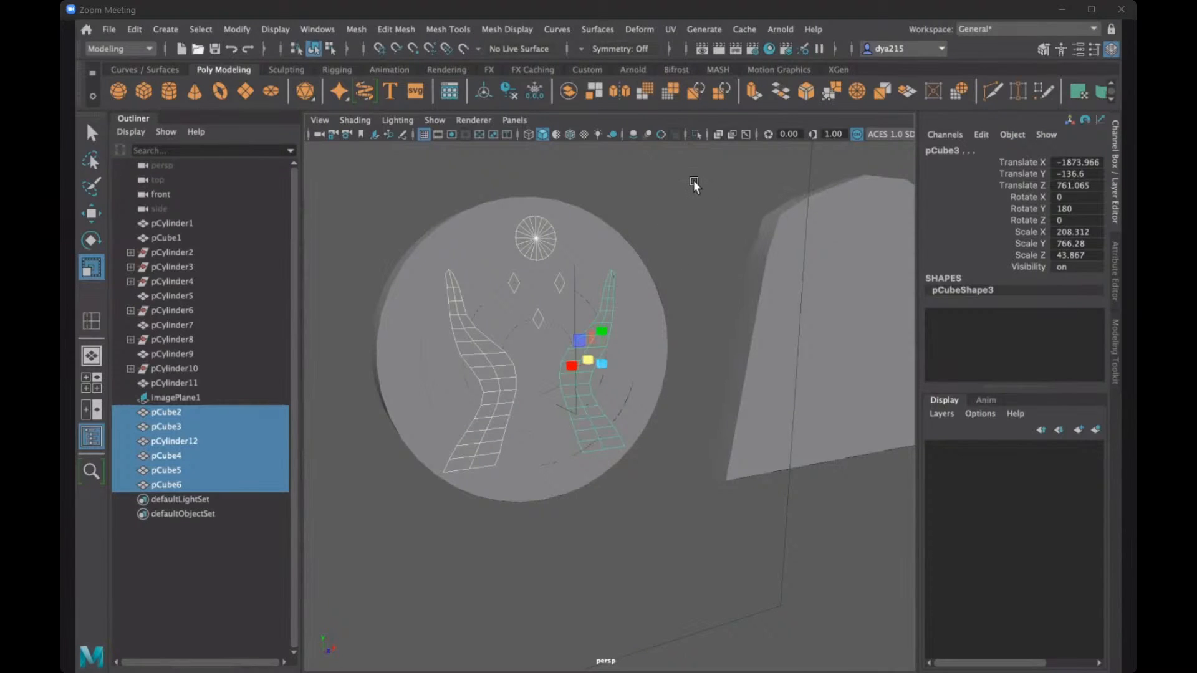
pyautogui.press('q')
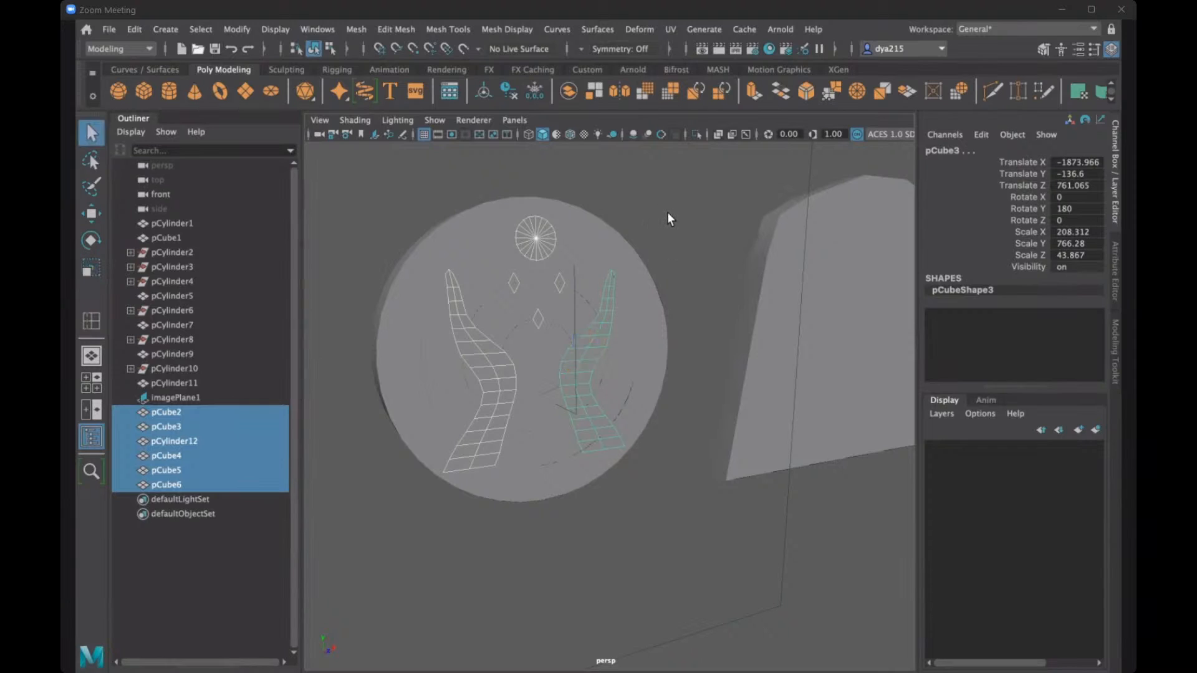
# - Group the selected hands, circle and gems, and name the group Pattern
pyautogui.click(135, 30)
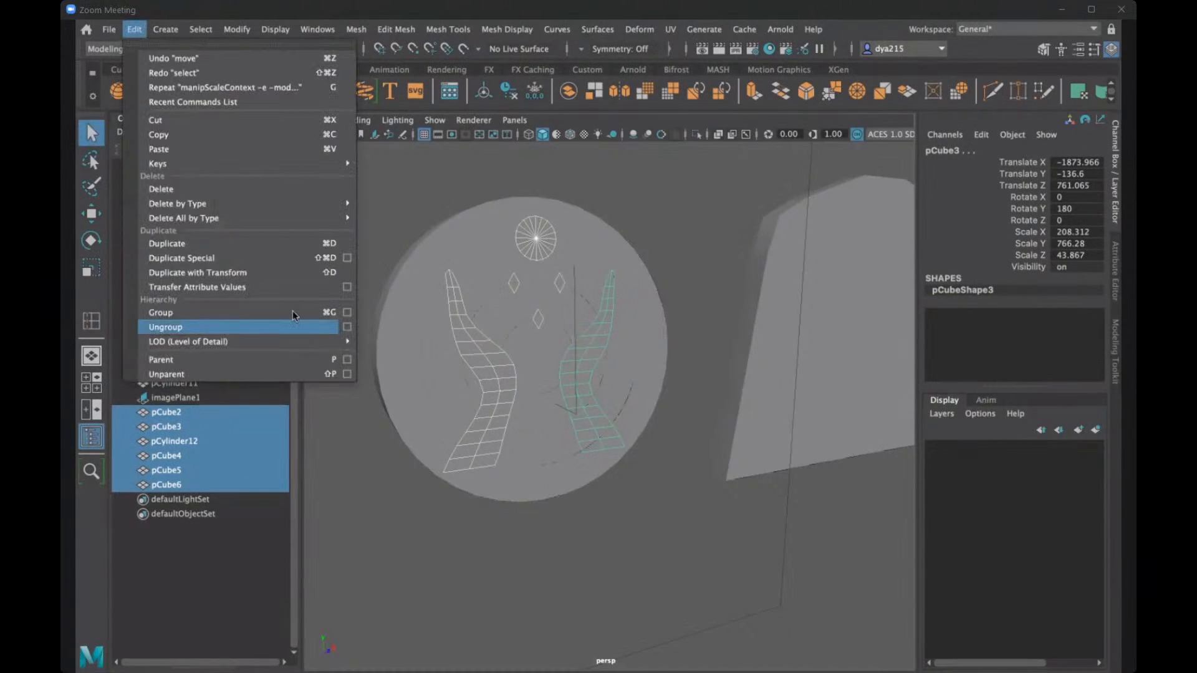
pyautogui.click(292, 312)
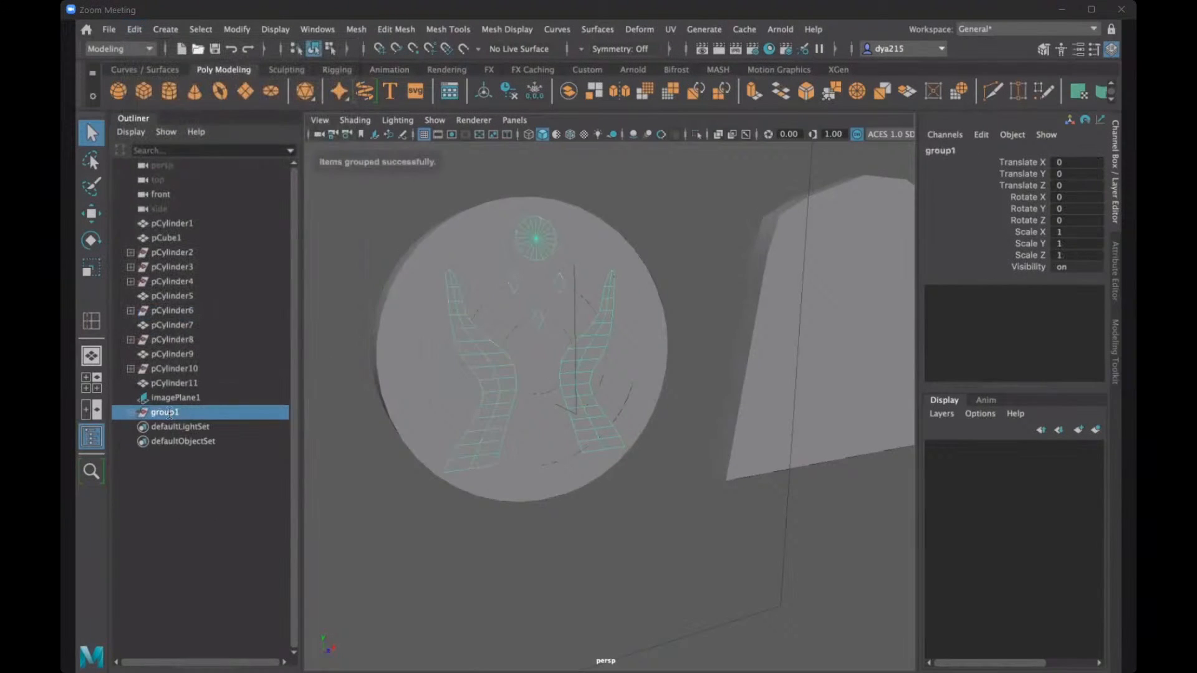
pyautogui.write('Pattern')
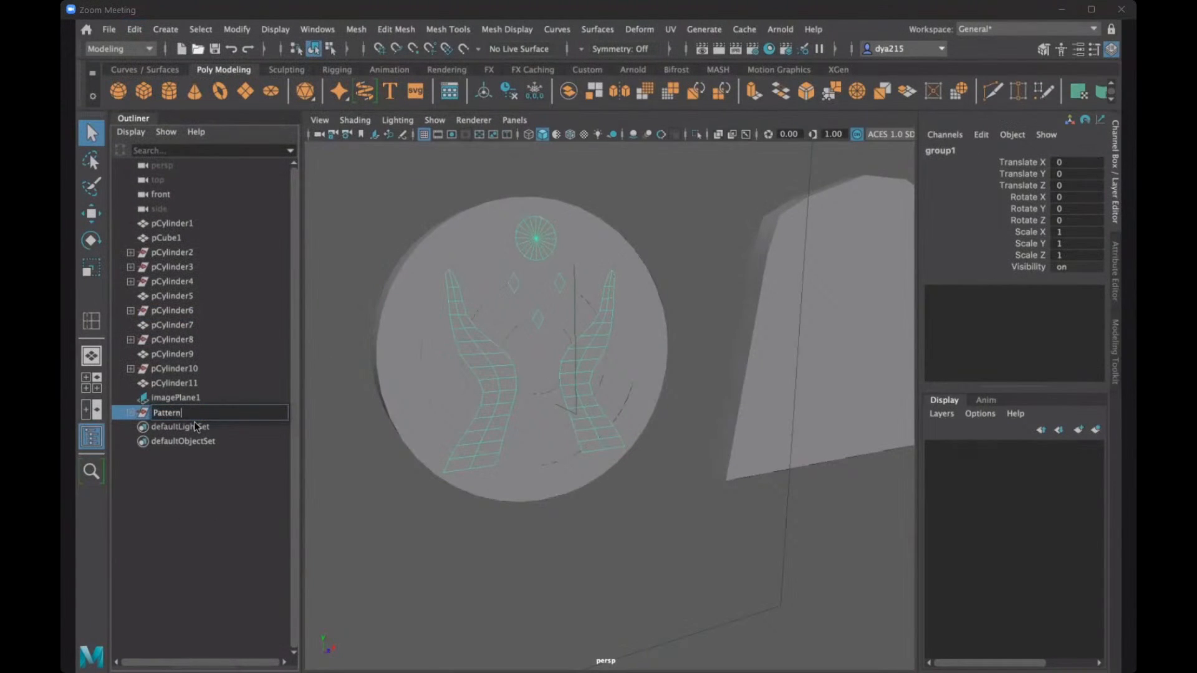
pyautogui.press('Return')
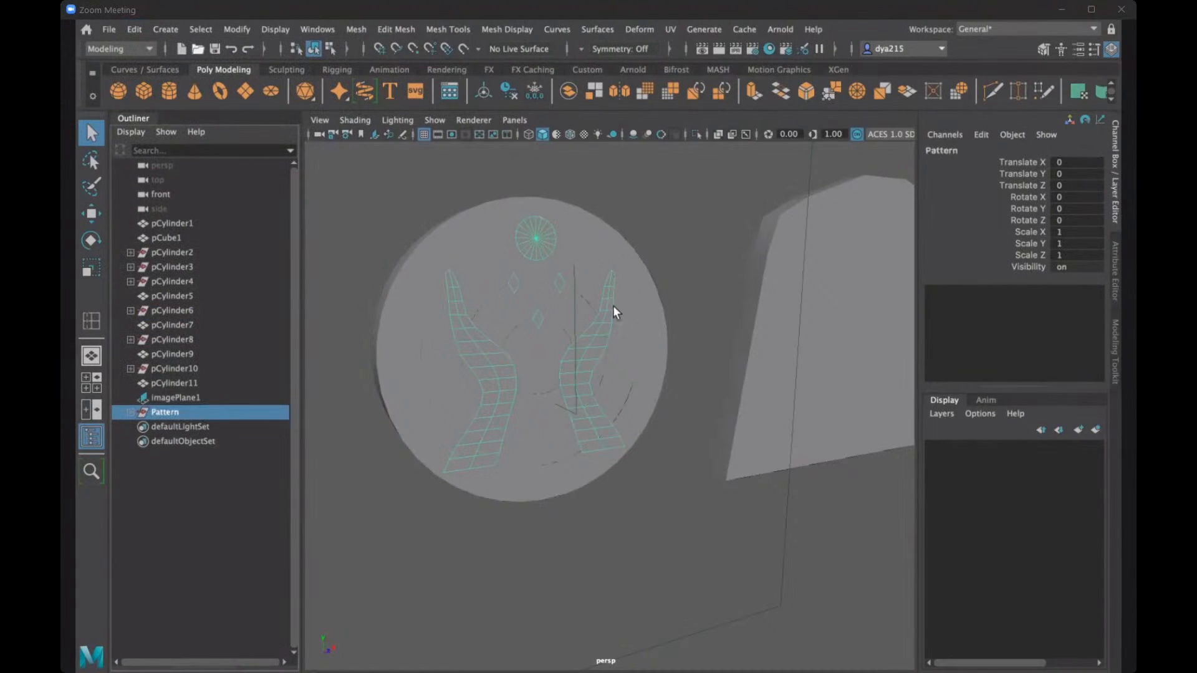
# - Select the four nested ring meshes of the disc, group them, and name the group DoorCircle
pyautogui.click(478, 269)
pyautogui.keyDown('shift'); pyautogui.click(505, 319); pyautogui.keyUp('shift')
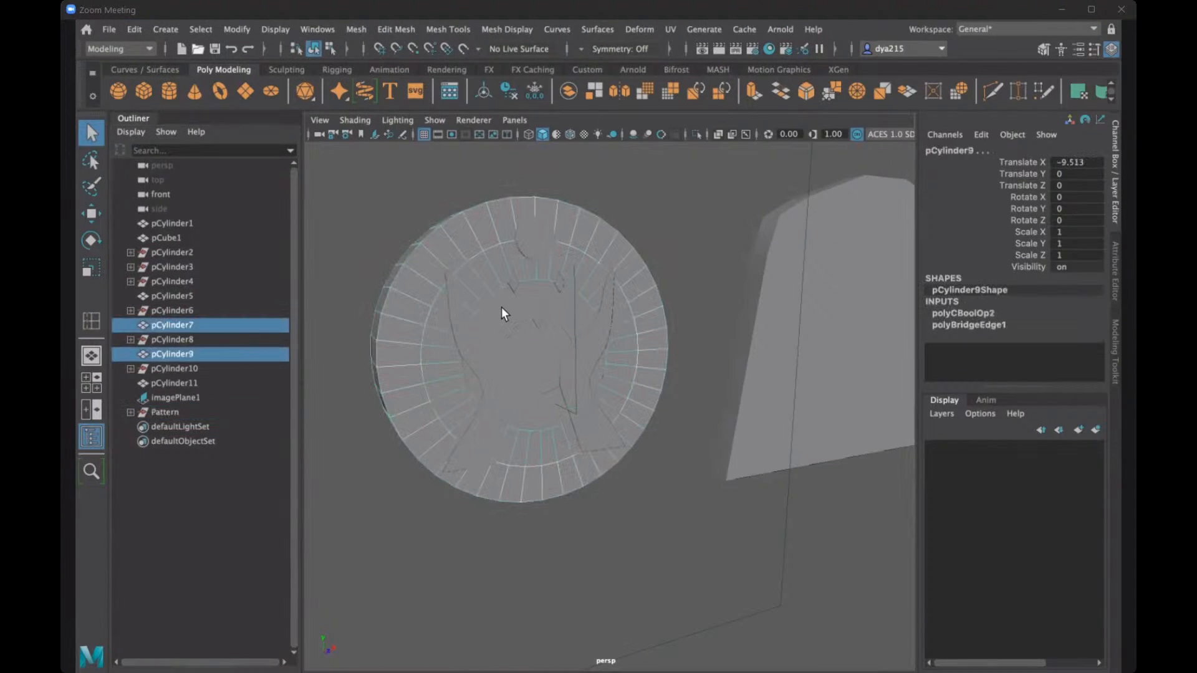
pyautogui.keyDown('shift'); pyautogui.click(535, 346); pyautogui.keyUp('shift')
pyautogui.keyDown('shift'); pyautogui.click(534, 342); pyautogui.keyUp('shift')
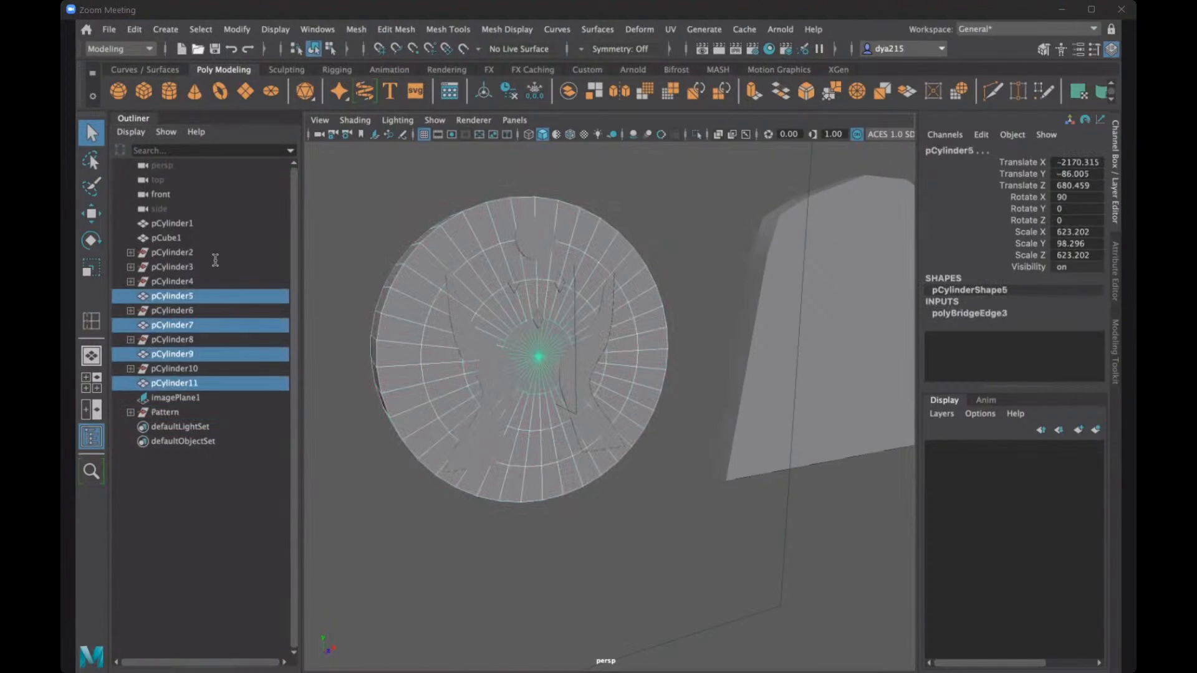
pyautogui.click(134, 29)
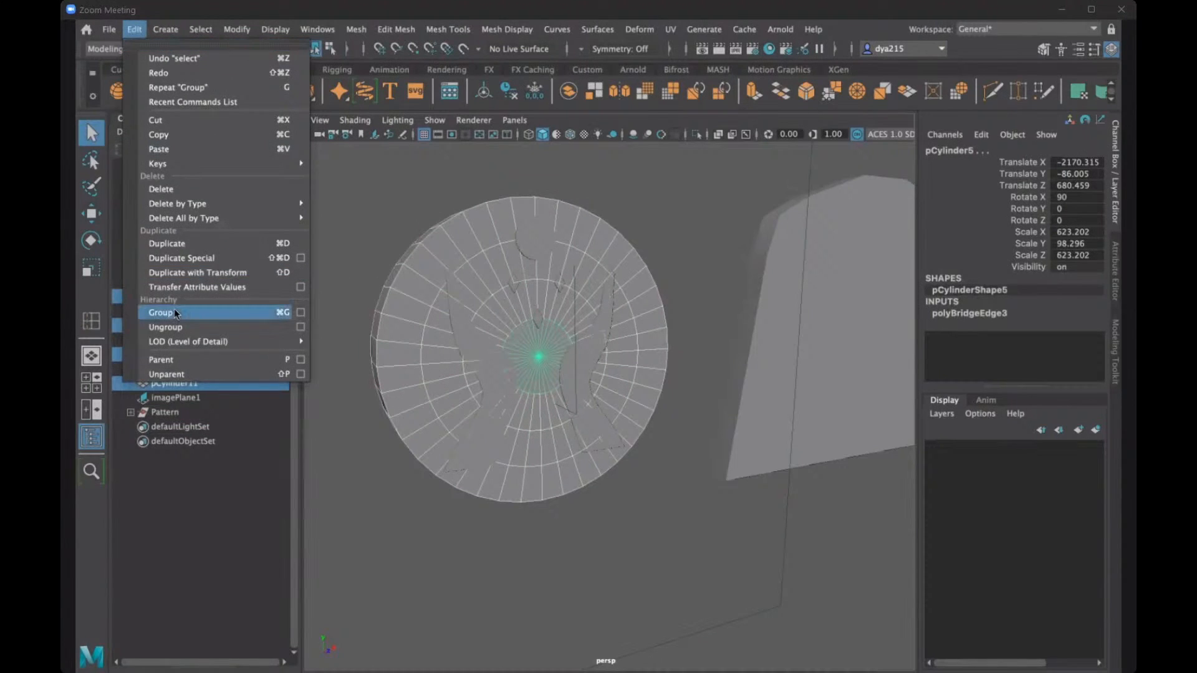
pyautogui.click(171, 313)
pyautogui.doubleClick(165, 369)
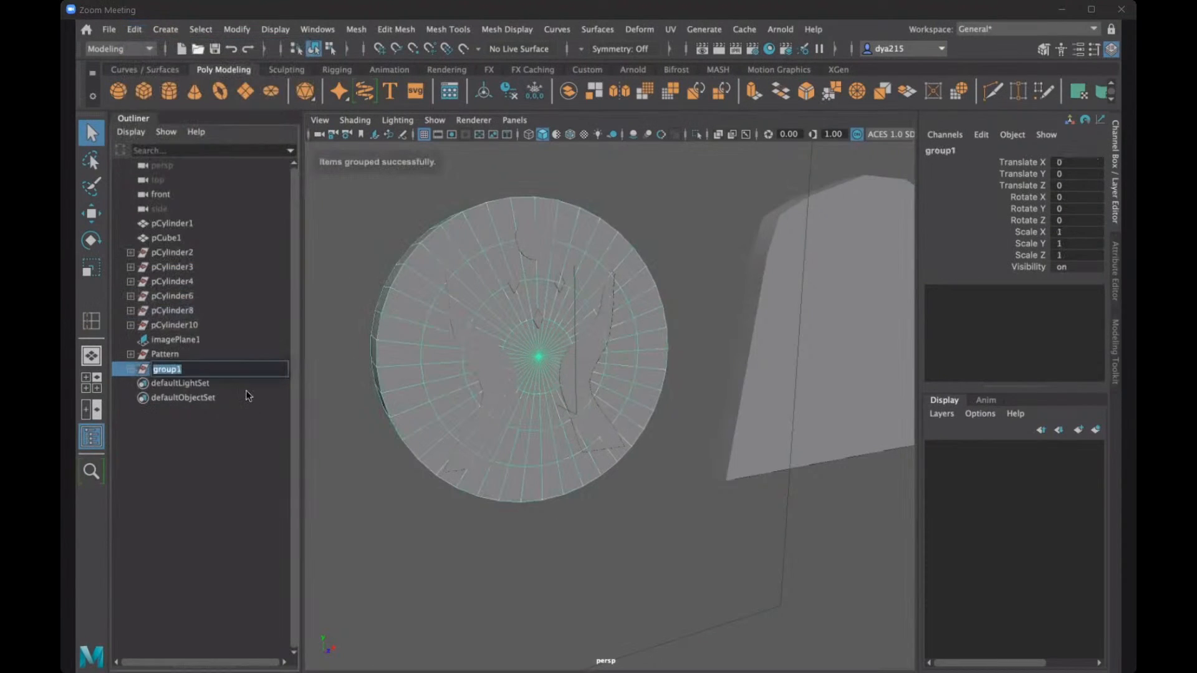
pyautogui.write('Door')
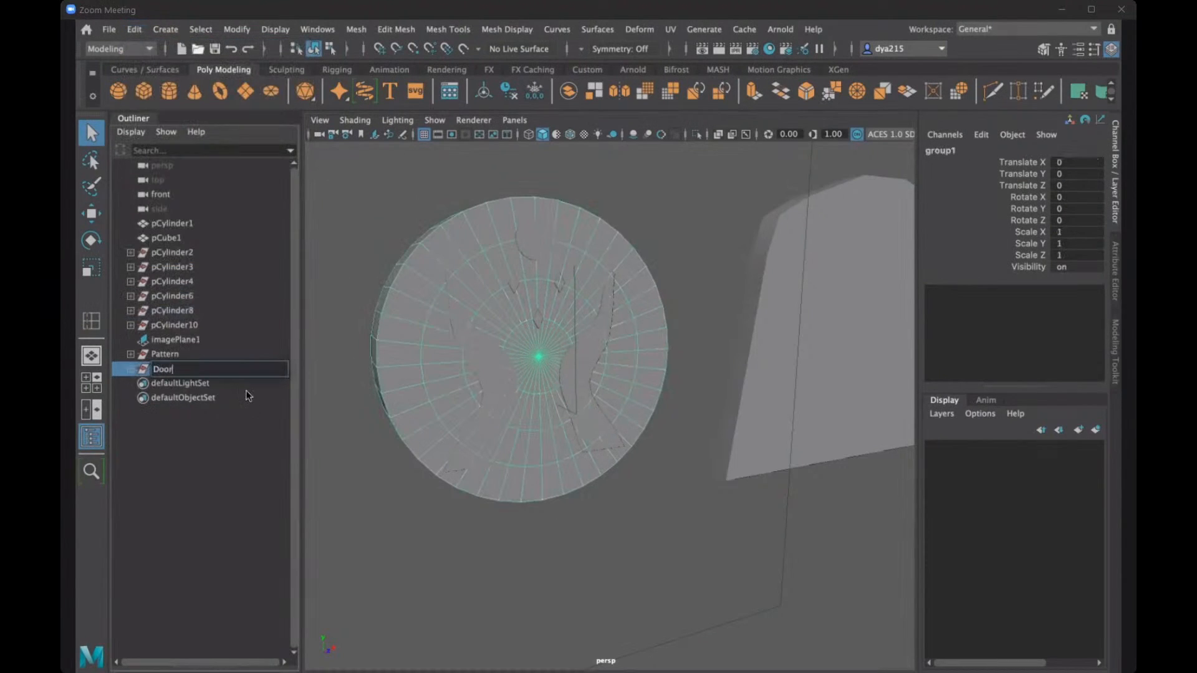
pyautogui.write('Circle')
pyautogui.press('Return')
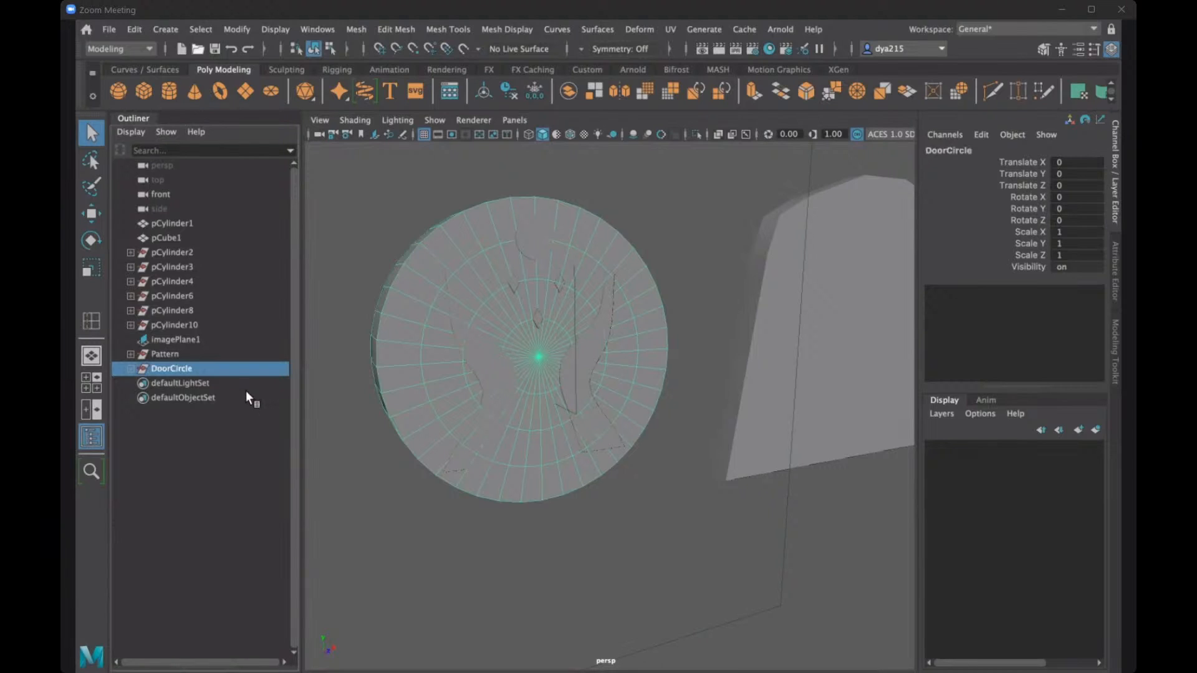
# - Try a Boolean Difference of the Pattern group from the DoorCircle group, and undo it
pyautogui.click(829, 178)
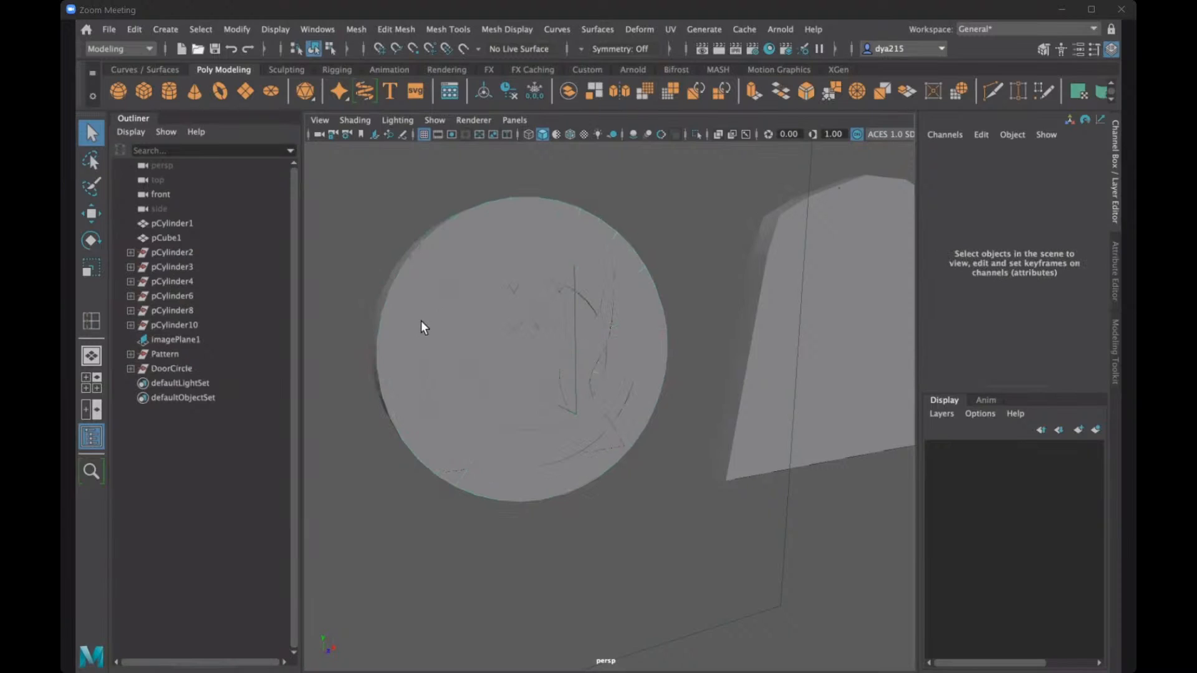
pyautogui.click(177, 368)
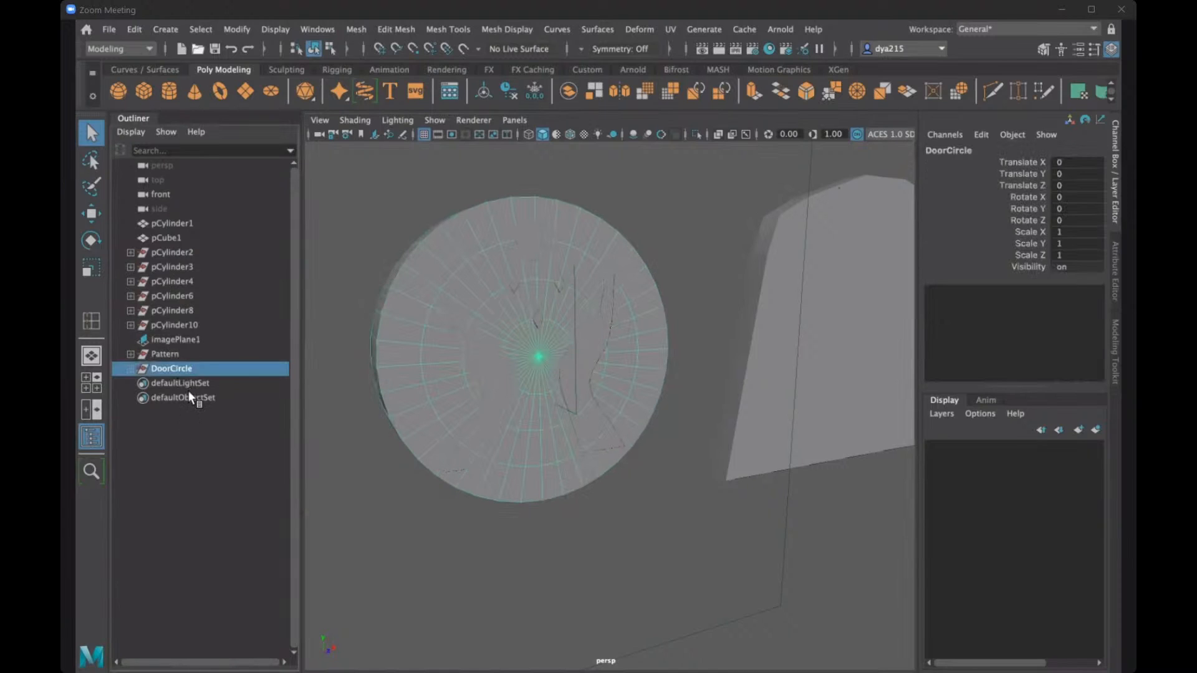
pyautogui.keyDown('ctrl'); pyautogui.click(177, 351); pyautogui.keyUp('ctrl')
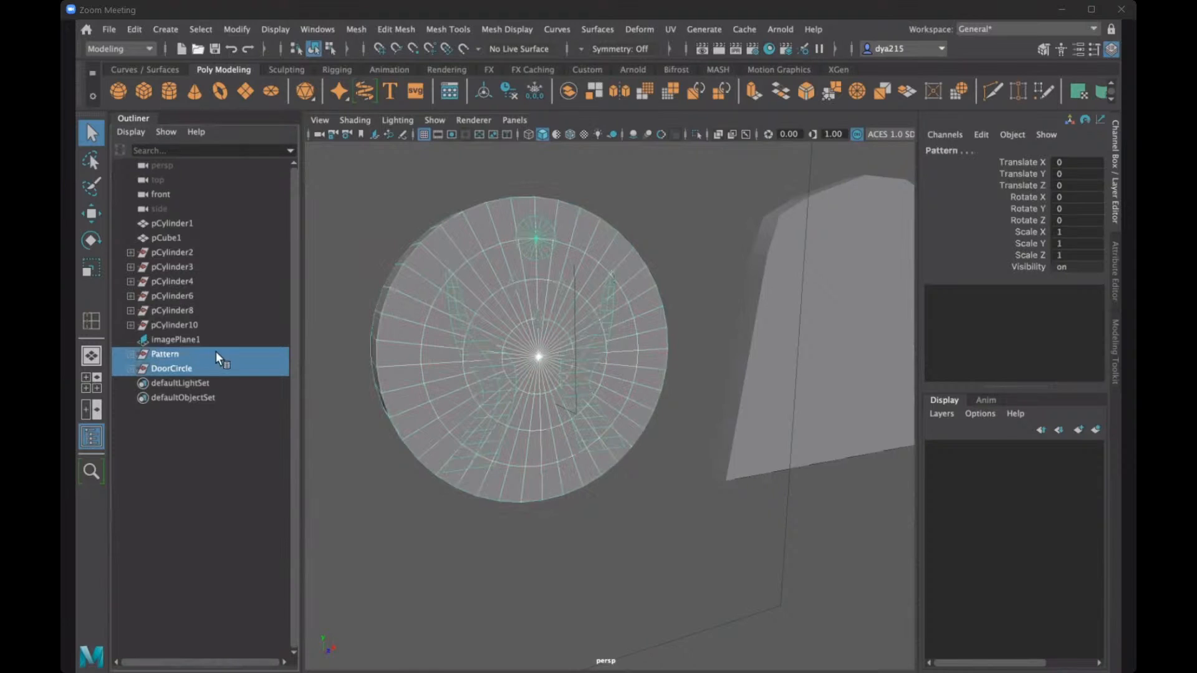
pyautogui.click(411, 32)
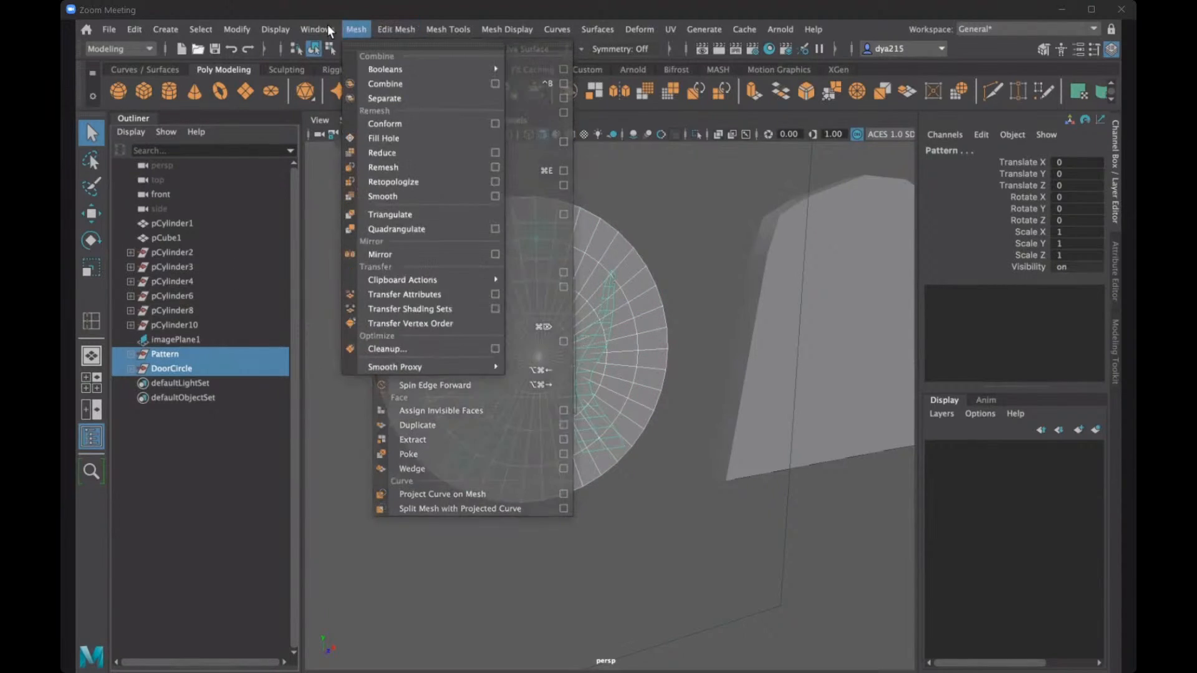
pyautogui.moveTo(480, 69)
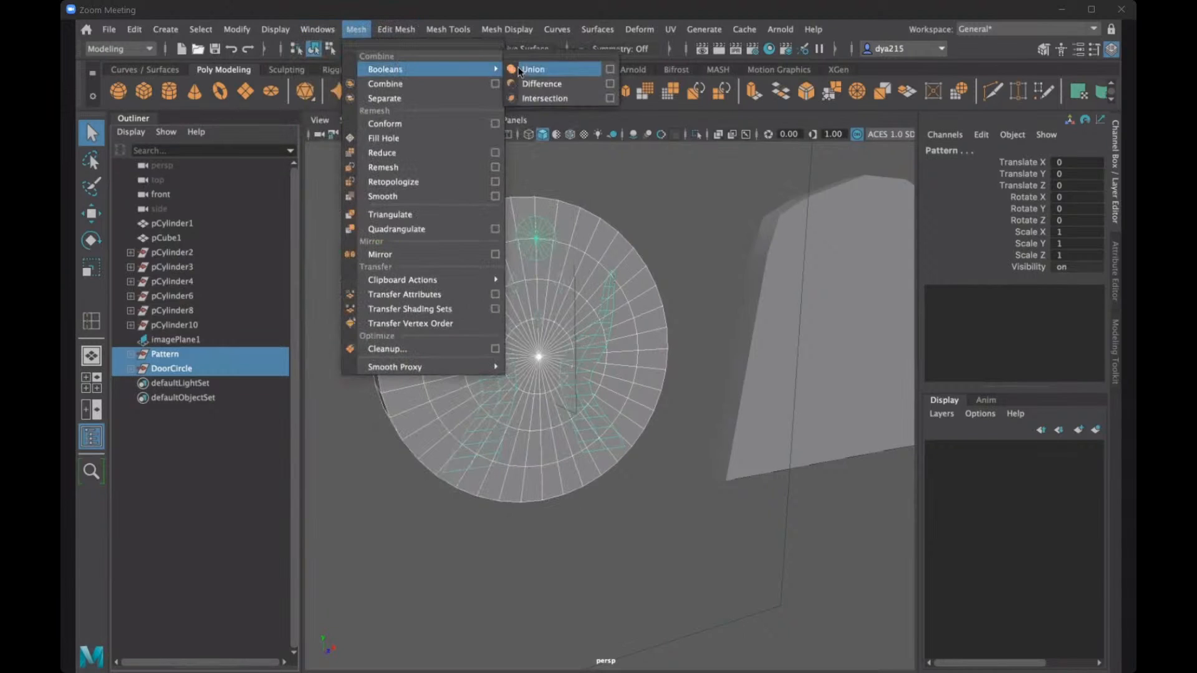
pyautogui.click(552, 83)
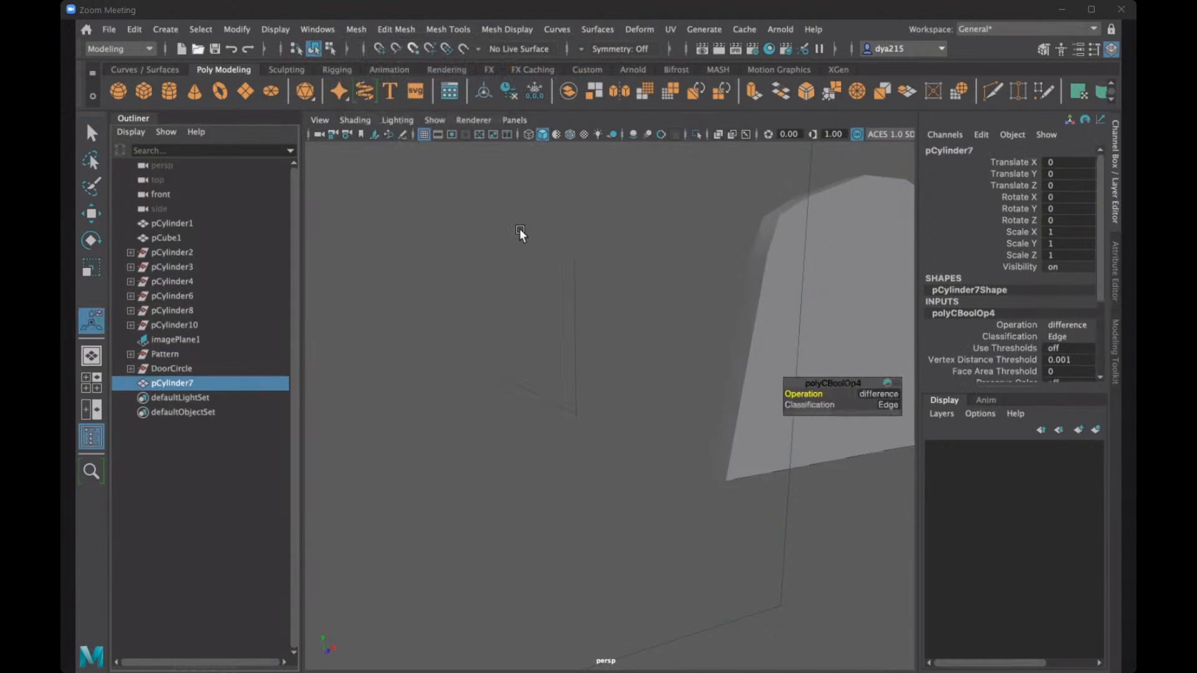
pyautogui.keyDown('alt'); pyautogui.moveTo(504, 232); pyautogui.dragTo(534, 234); pyautogui.keyUp('alt')
pyautogui.hotkey('ctrl', 'z')
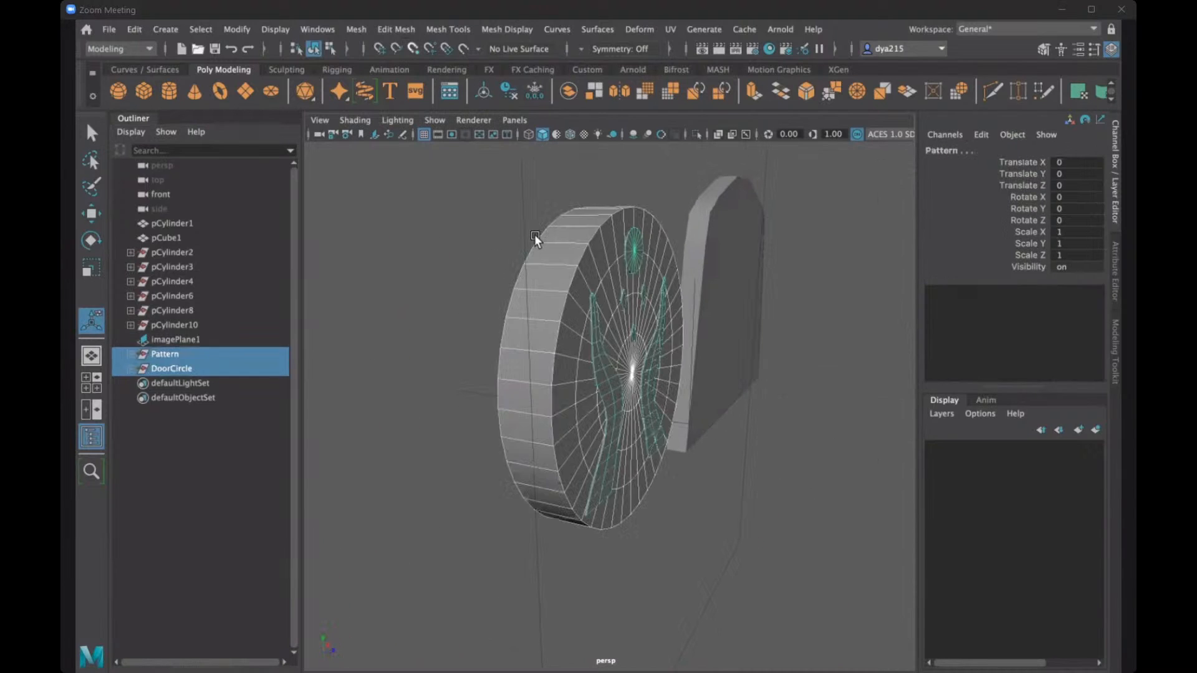
# - Undo the naming and grouping of both the ring meshes and the pattern pieces
pyautogui.hotkey('ctrl', 'z')
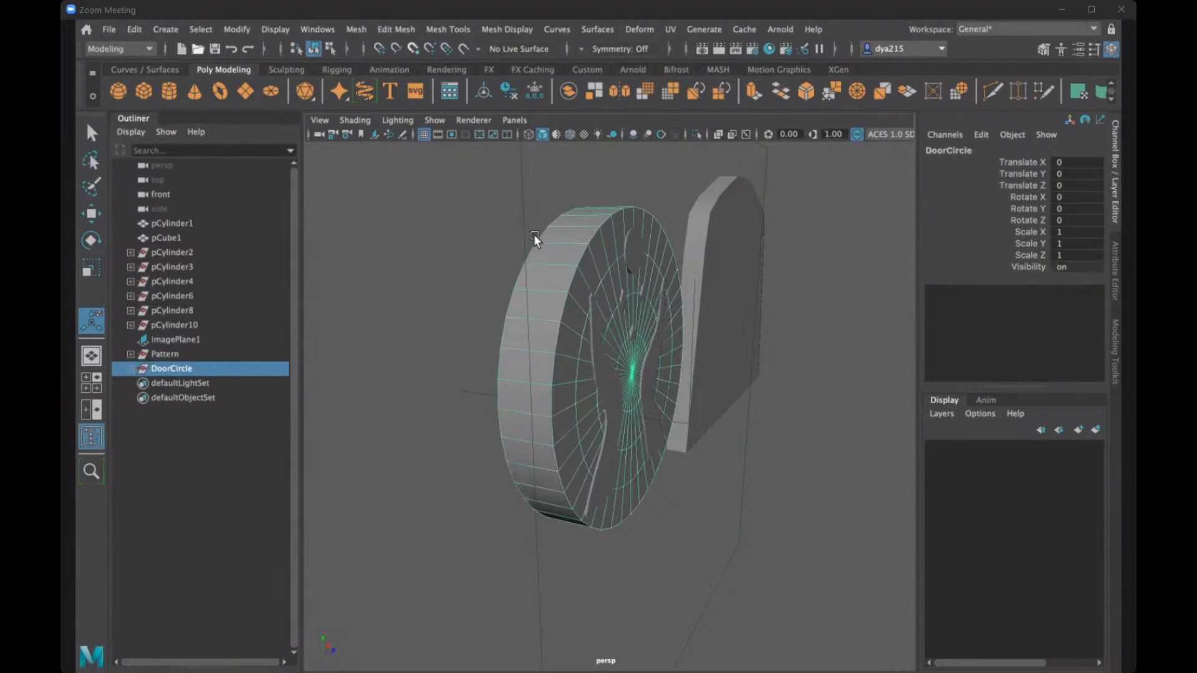
pyautogui.hotkey('ctrl', 'z')
pyautogui.hotkey('ctrl', 'z')
pyautogui.hotkey('shift', 'z')
pyautogui.hotkey('shift', 'z')
pyautogui.hotkey('shift', 'z')
pyautogui.hotkey('shift', 'z')
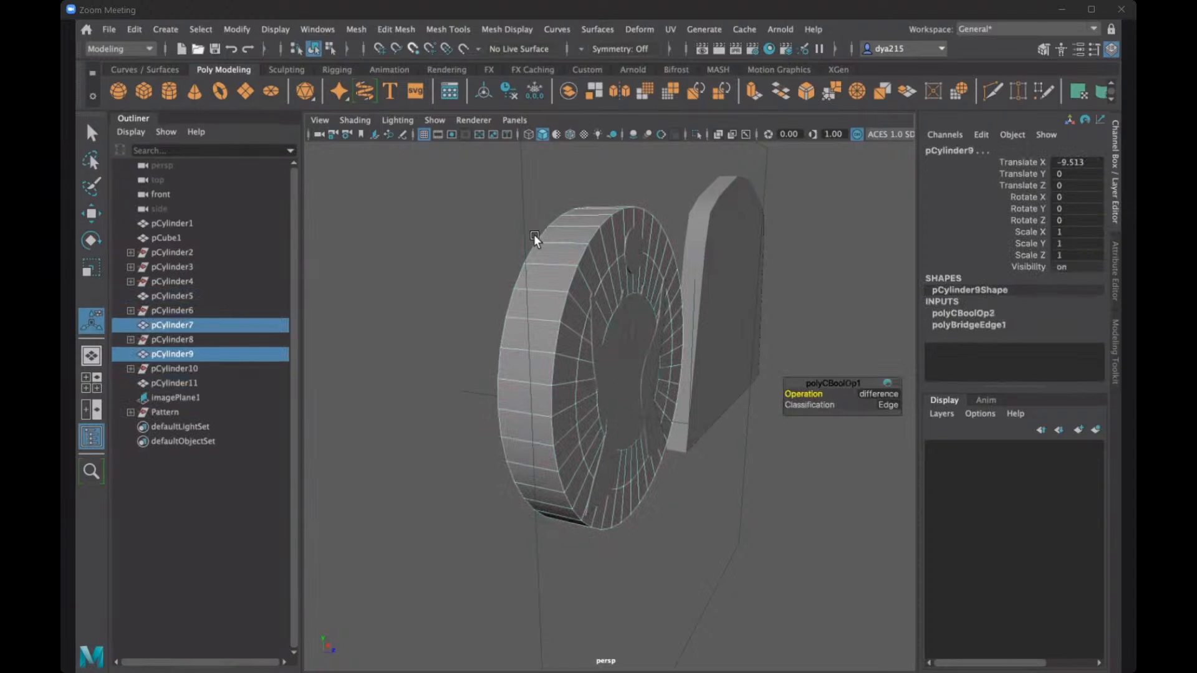
pyautogui.hotkey('ctrl', 'z')
pyautogui.hotkey('ctrl', 'z')
pyautogui.hotkey('ctrl', 'z')
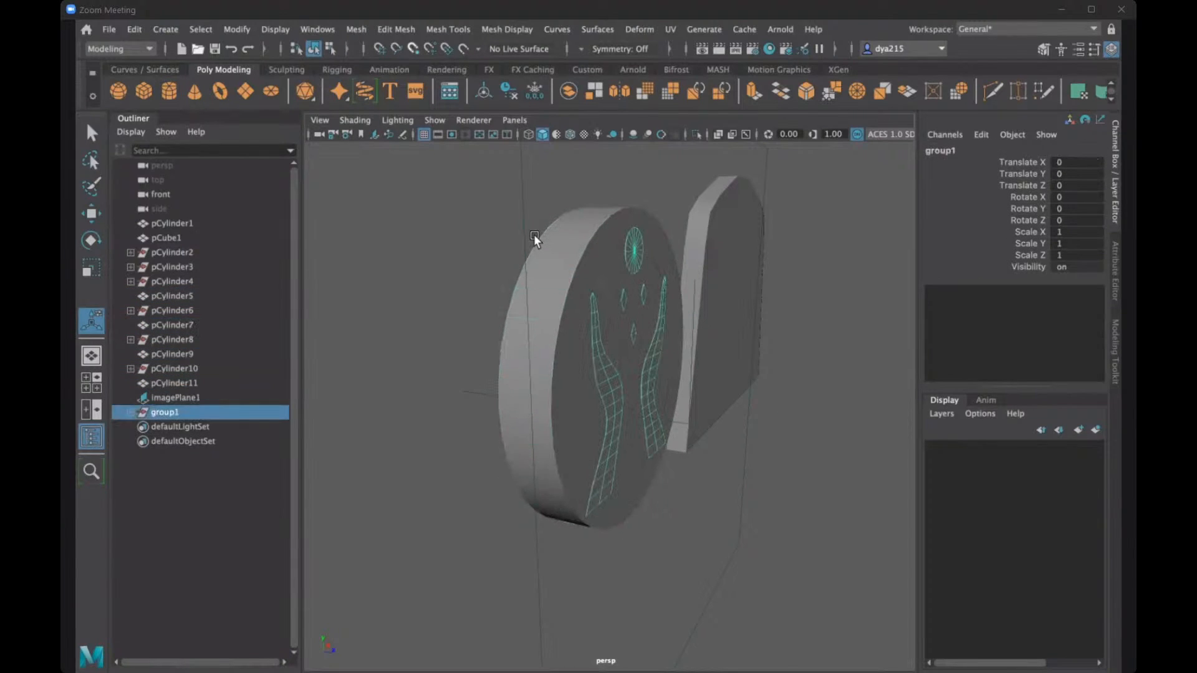
pyautogui.hotkey('ctrl', 'z')
pyautogui.click(432, 219)
pyautogui.keyDown('alt'); pyautogui.moveTo(502, 240); pyautogui.dragTo(563, 341); pyautogui.keyUp('alt')
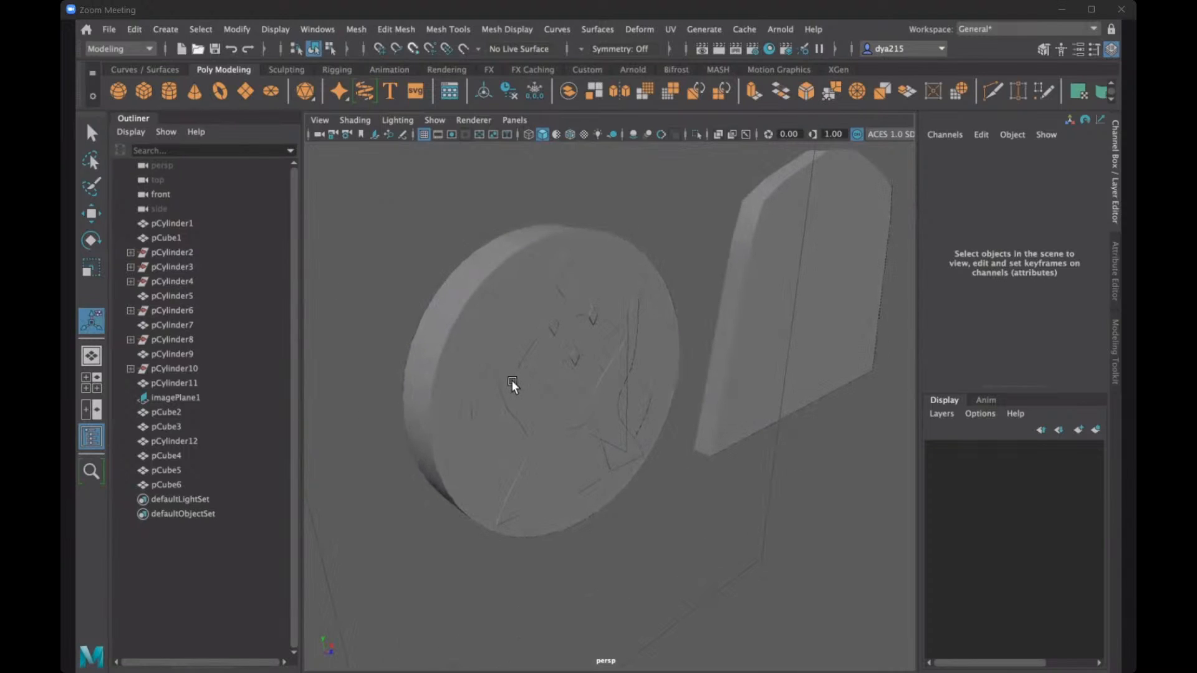
pyautogui.click(530, 368)
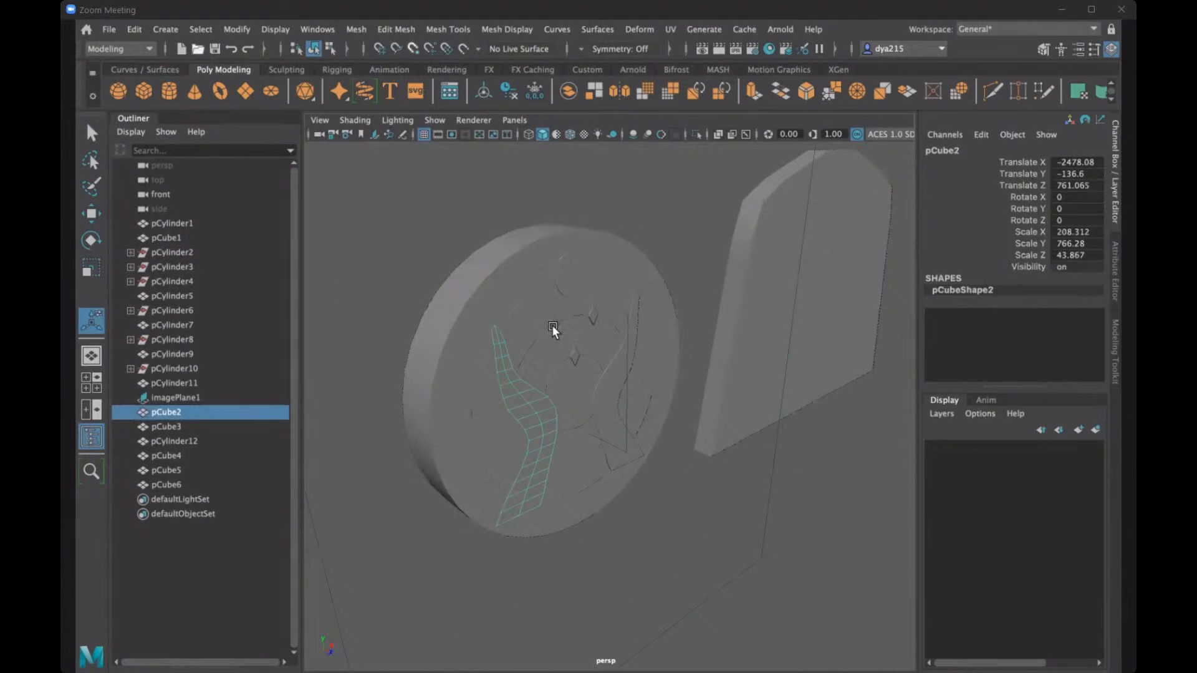
pyautogui.keyDown('shift'); pyautogui.click(580, 321); pyautogui.keyUp('shift')
pyautogui.click(611, 196)
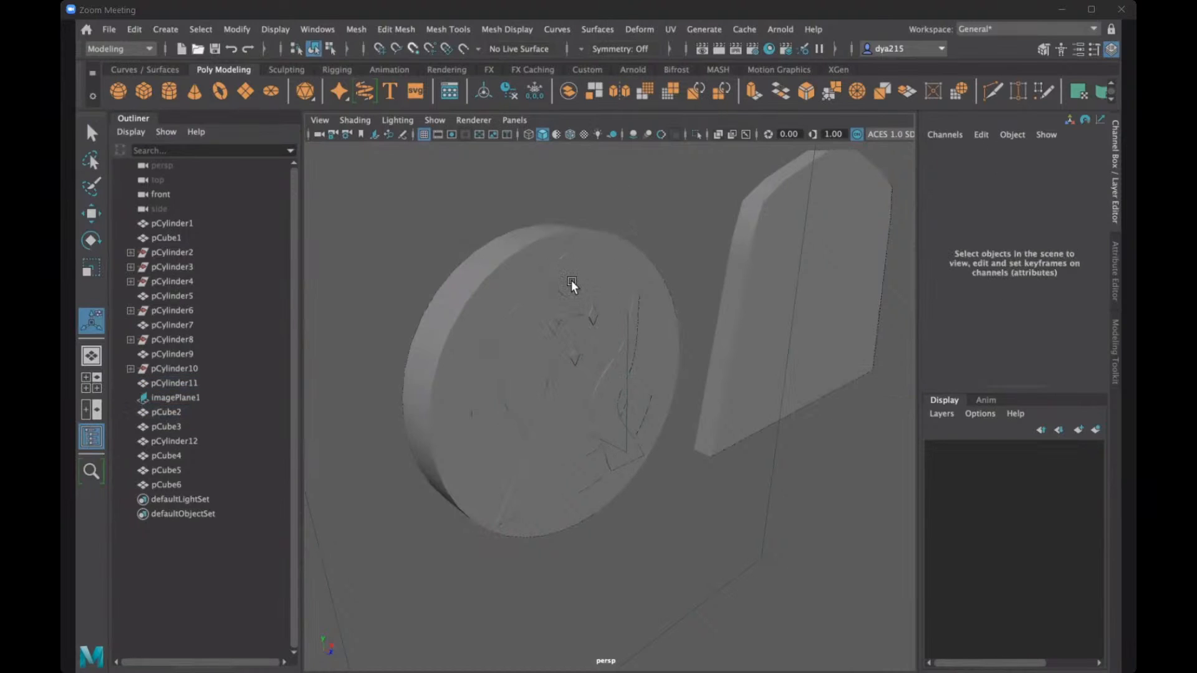
# - Select the circle, the three gems and both hands together, keeping the ring meshes out of the selection
pyautogui.click(570, 278)
pyautogui.keyDown('shift'); pyautogui.click(551, 322); pyautogui.keyUp('shift')
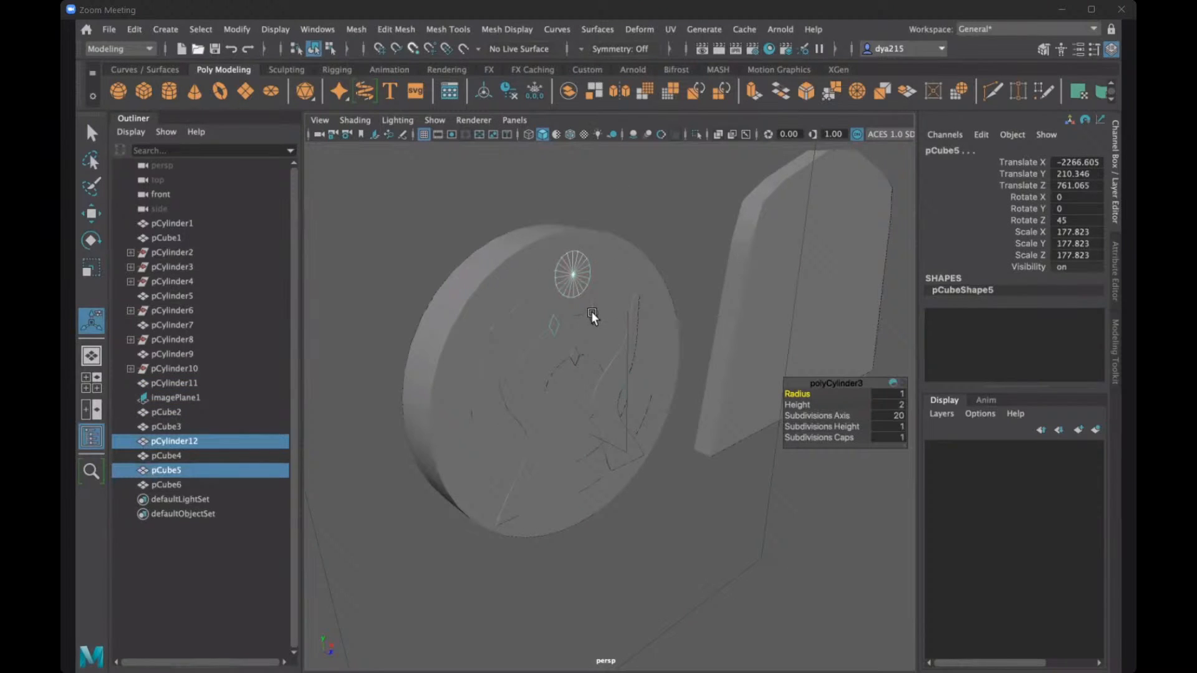
pyautogui.keyDown('shift'); pyautogui.click(589, 336); pyautogui.keyUp('shift')
pyautogui.keyDown('shift'); pyautogui.click(589, 304); pyautogui.keyUp('shift')
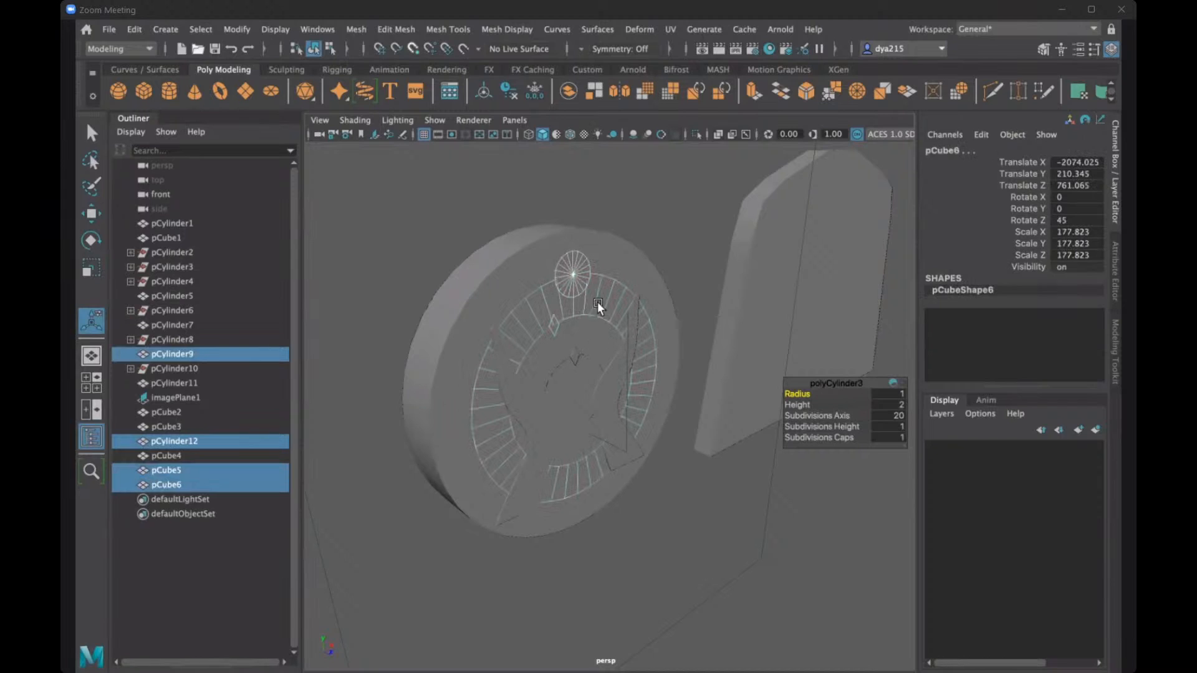
pyautogui.keyDown('shift'); pyautogui.click(599, 303); pyautogui.keyUp('shift')
pyautogui.keyDown('shift'); pyautogui.click(573, 354); pyautogui.keyUp('shift')
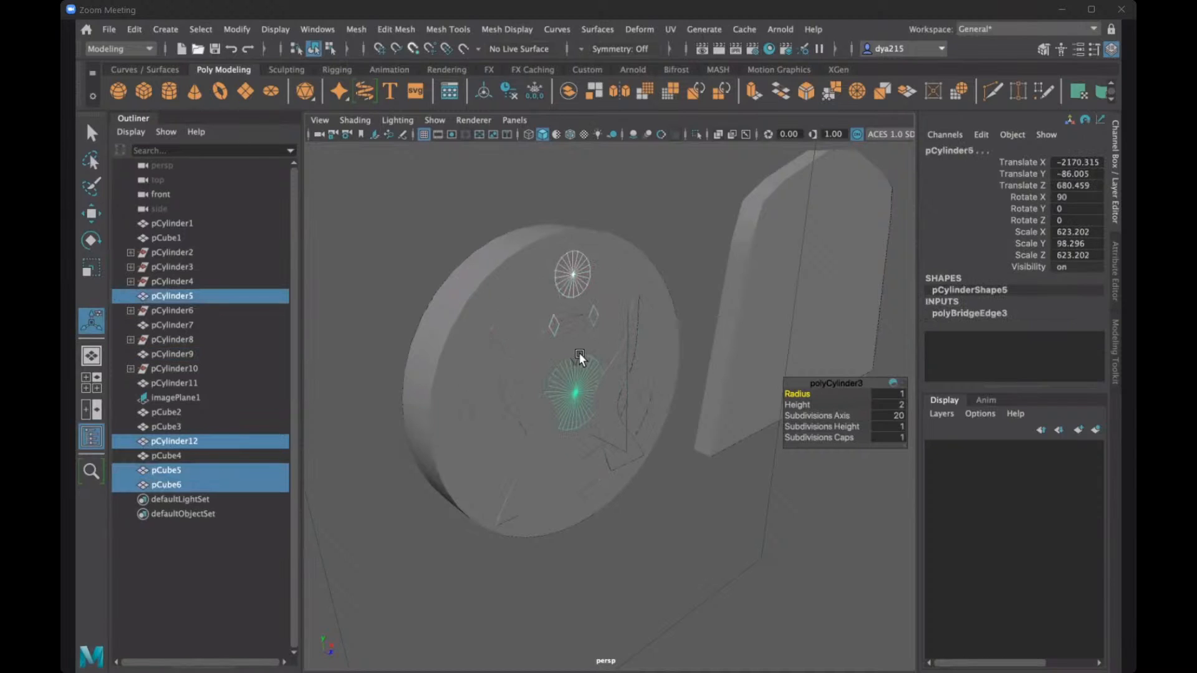
pyautogui.keyDown('shift'); pyautogui.click(574, 355); pyautogui.keyUp('shift')
pyautogui.keyDown('shift'); pyautogui.click(611, 368); pyautogui.keyUp('shift')
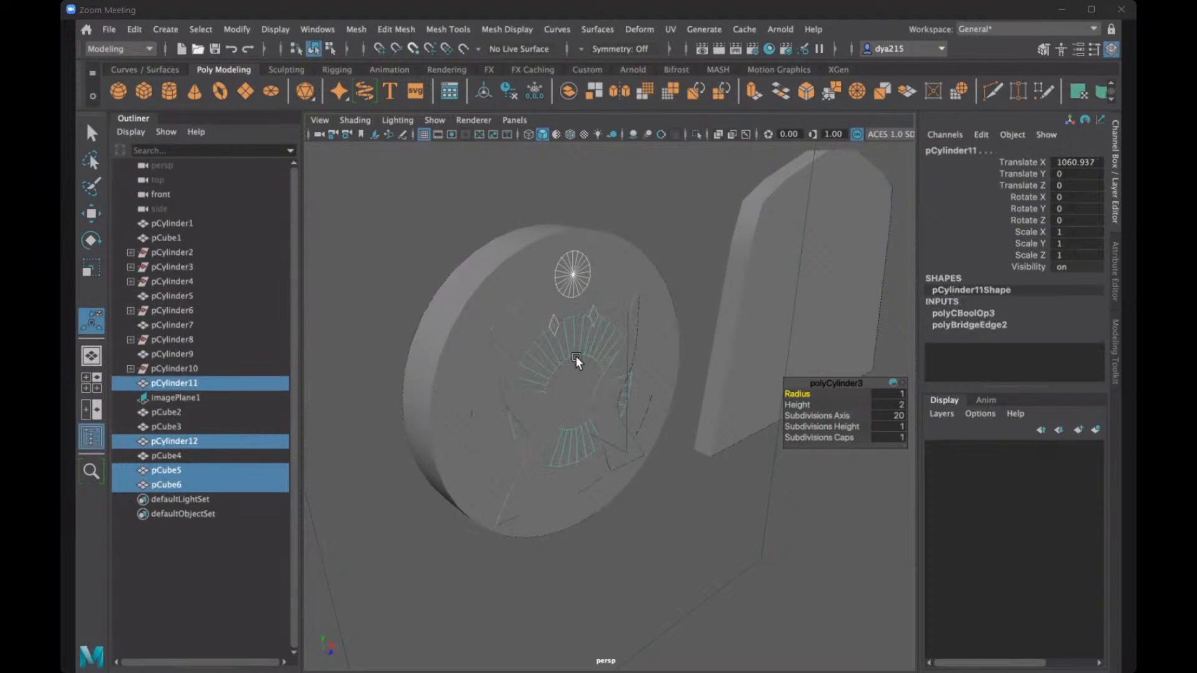
pyautogui.keyDown('shift'); pyautogui.click(574, 357); pyautogui.keyUp('shift')
pyautogui.keyDown('shift'); pyautogui.click(566, 354); pyautogui.keyUp('shift')
pyautogui.keyDown('shift'); pyautogui.click(615, 368); pyautogui.keyUp('shift')
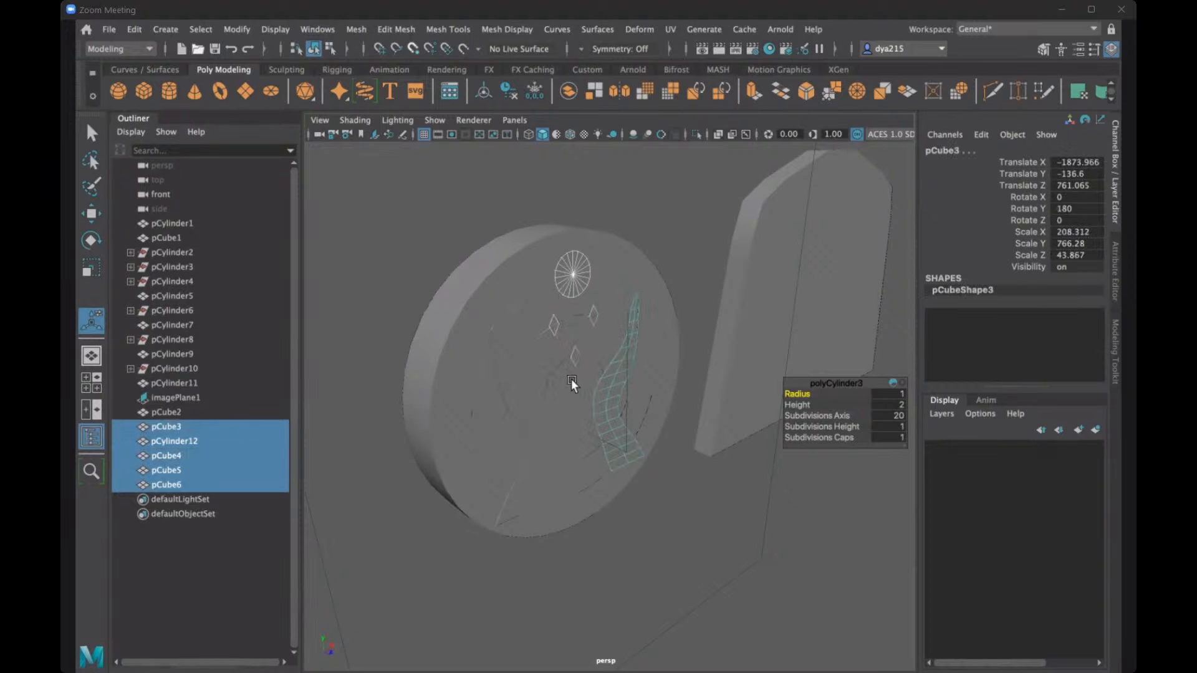
pyautogui.keyDown('shift'); pyautogui.click(525, 393); pyautogui.keyUp('shift')
# - Duplicate the selected hands, circle and gems in place three times
pyautogui.keyDown('alt'); pyautogui.moveTo(553, 415); pyautogui.dragTo(590, 411); pyautogui.keyUp('alt')
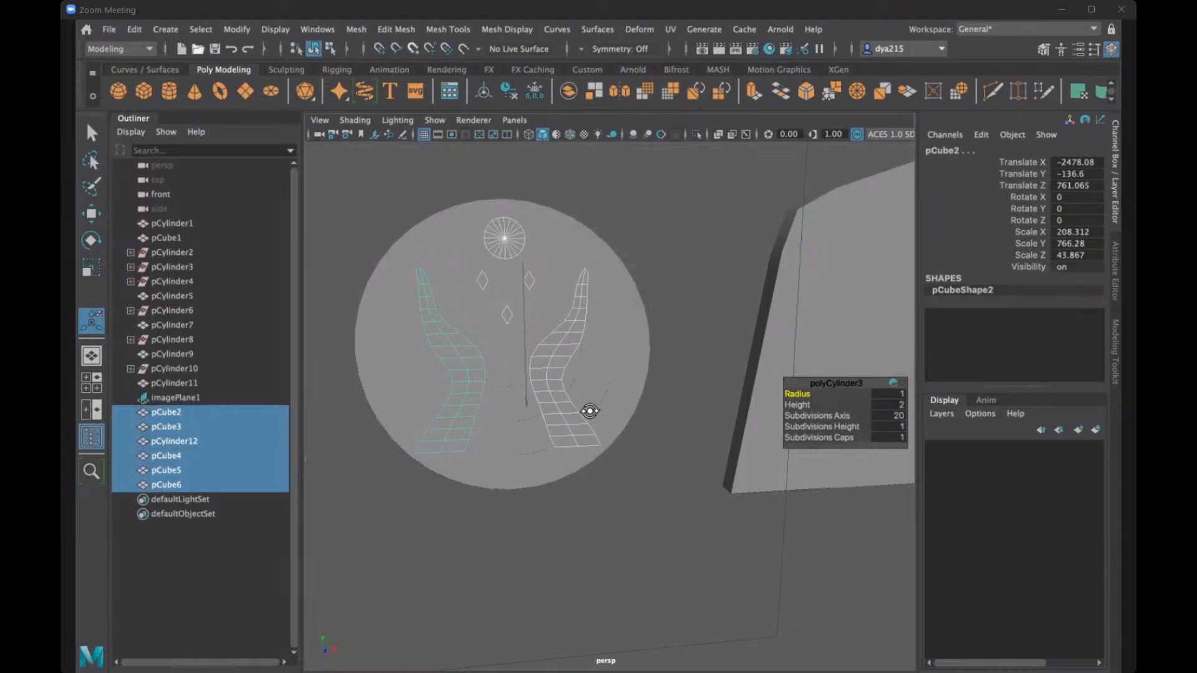
pyautogui.keyDown('alt'); pyautogui.moveTo(590, 411); pyautogui.dragTo(516, 364); pyautogui.keyUp('alt')
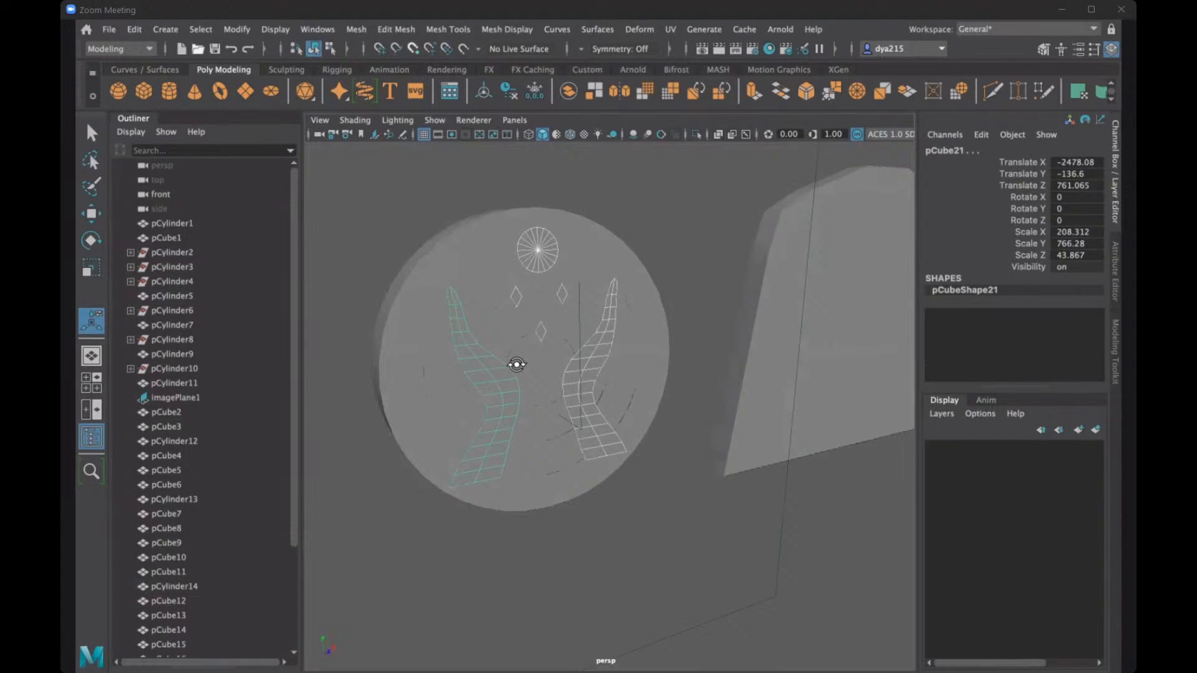
pyautogui.keyDown('alt'); pyautogui.moveTo(517, 364); pyautogui.dragTo(465, 294); pyautogui.keyUp('alt')
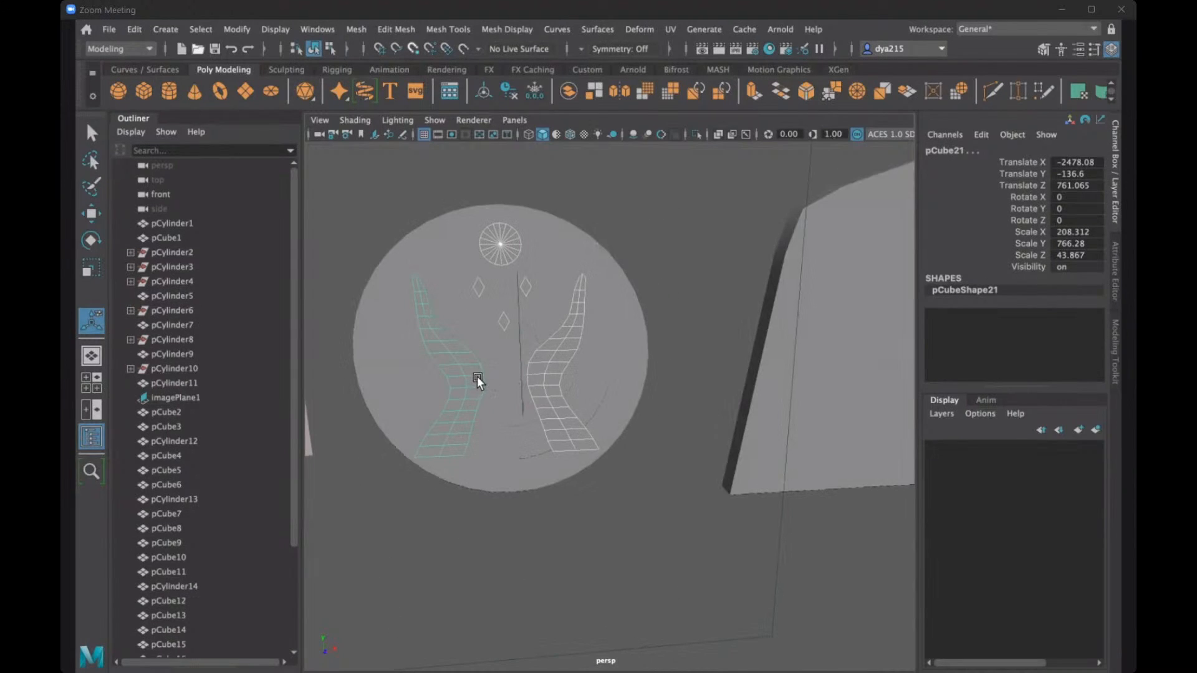
# - Try selecting the disc's centre mesh with one copy of each hand and the lowest gem, and clear the selection
pyautogui.keyDown('alt'); pyautogui.moveTo(552, 385); pyautogui.dragTo(460, 355); pyautogui.keyUp('alt')
pyautogui.click(578, 376)
pyautogui.click(449, 333)
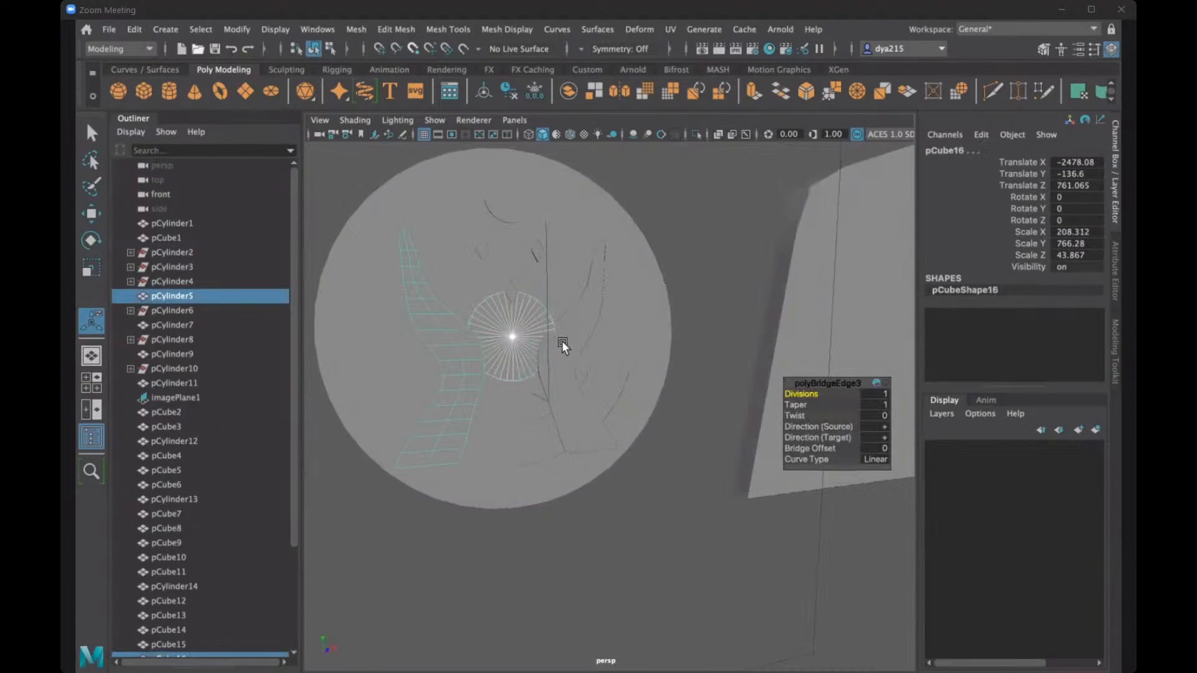
pyautogui.keyDown('shift'); pyautogui.click(581, 321); pyautogui.keyUp('shift')
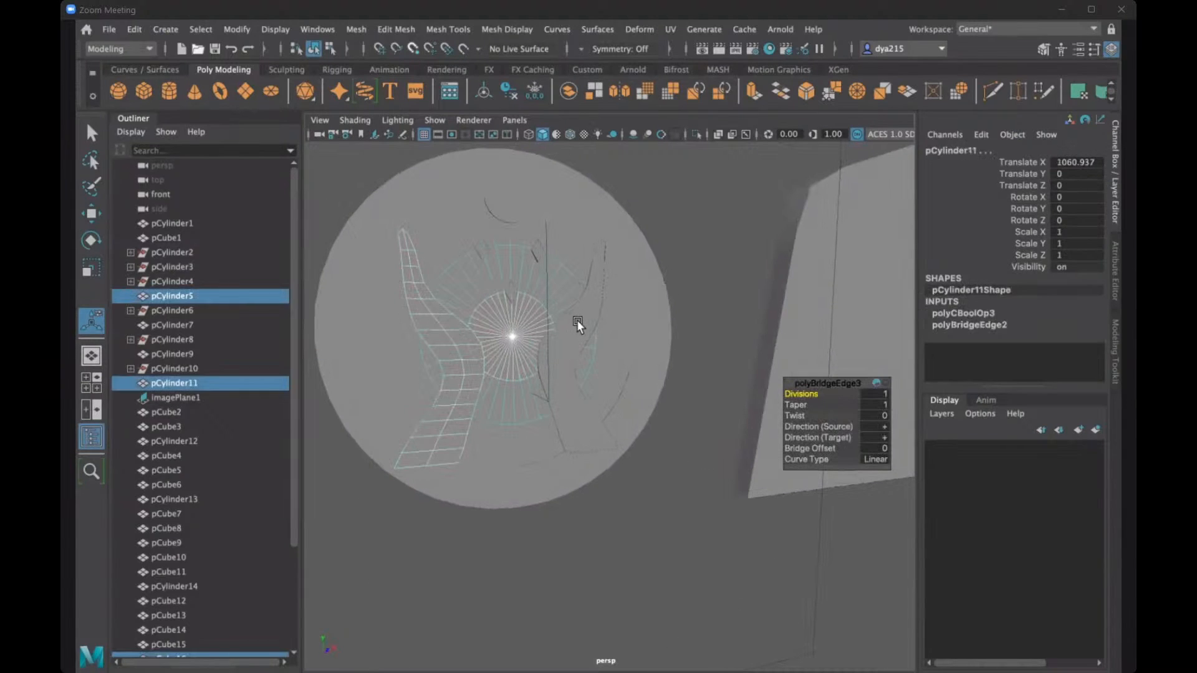
pyautogui.keyDown('shift'); pyautogui.click(577, 320); pyautogui.keyUp('shift')
pyautogui.keyDown('shift'); pyautogui.click(511, 290); pyautogui.keyUp('shift')
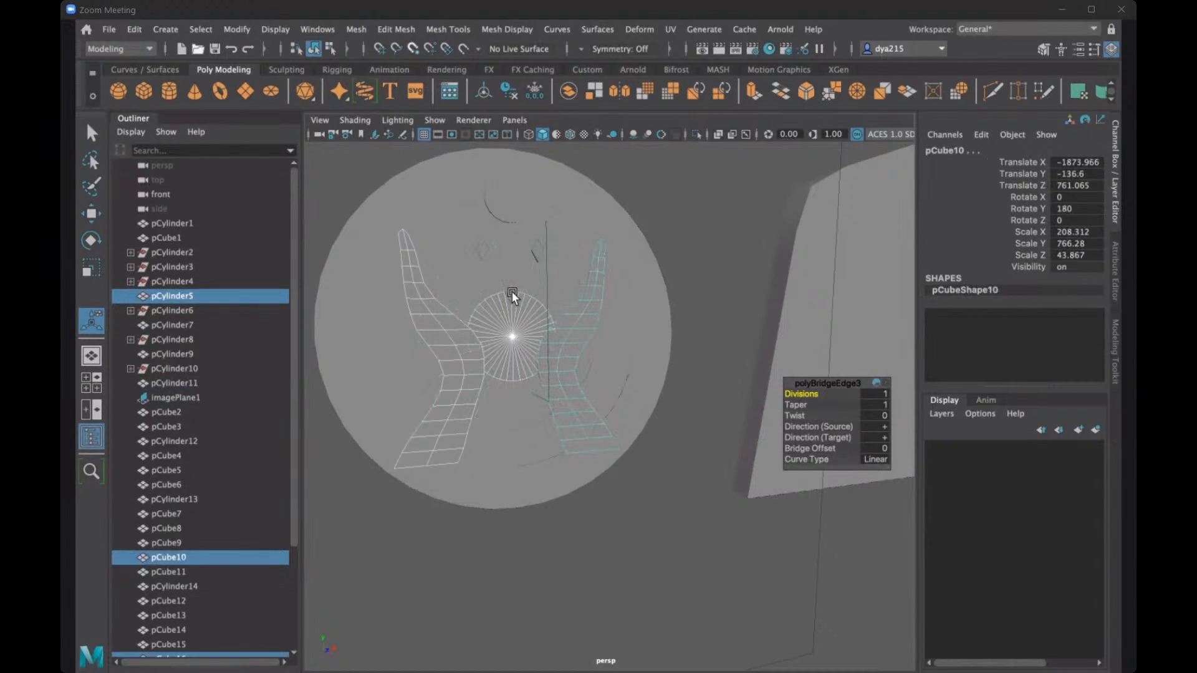
pyautogui.keyDown('shift'); pyautogui.click(511, 290); pyautogui.keyUp('shift')
pyautogui.keyDown('shift'); pyautogui.click(510, 303); pyautogui.keyUp('shift')
pyautogui.keyDown('shift'); pyautogui.click(507, 286); pyautogui.keyUp('shift')
pyautogui.keyDown('shift'); pyautogui.click(510, 306); pyautogui.keyUp('shift')
pyautogui.keyDown('shift'); pyautogui.click(510, 311); pyautogui.keyUp('shift')
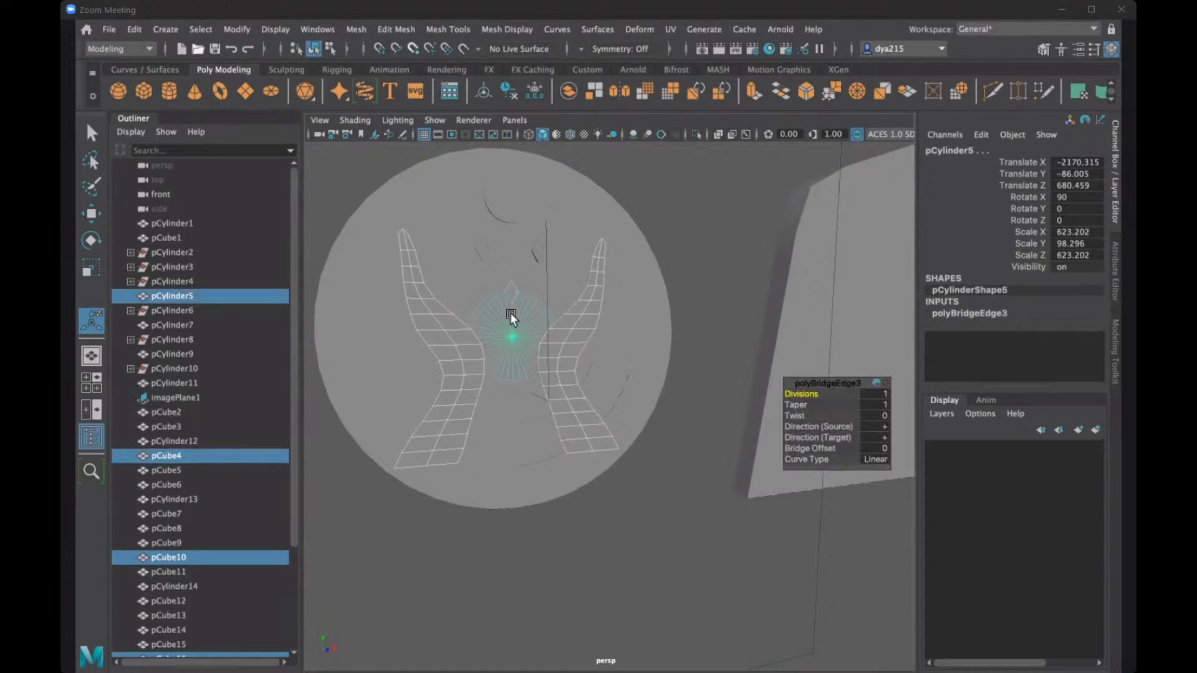
pyautogui.click(675, 246)
# - Select the disc's centre mesh together with a copy of the hand overlapping its edge
pyautogui.scroll(3, 515, 324)
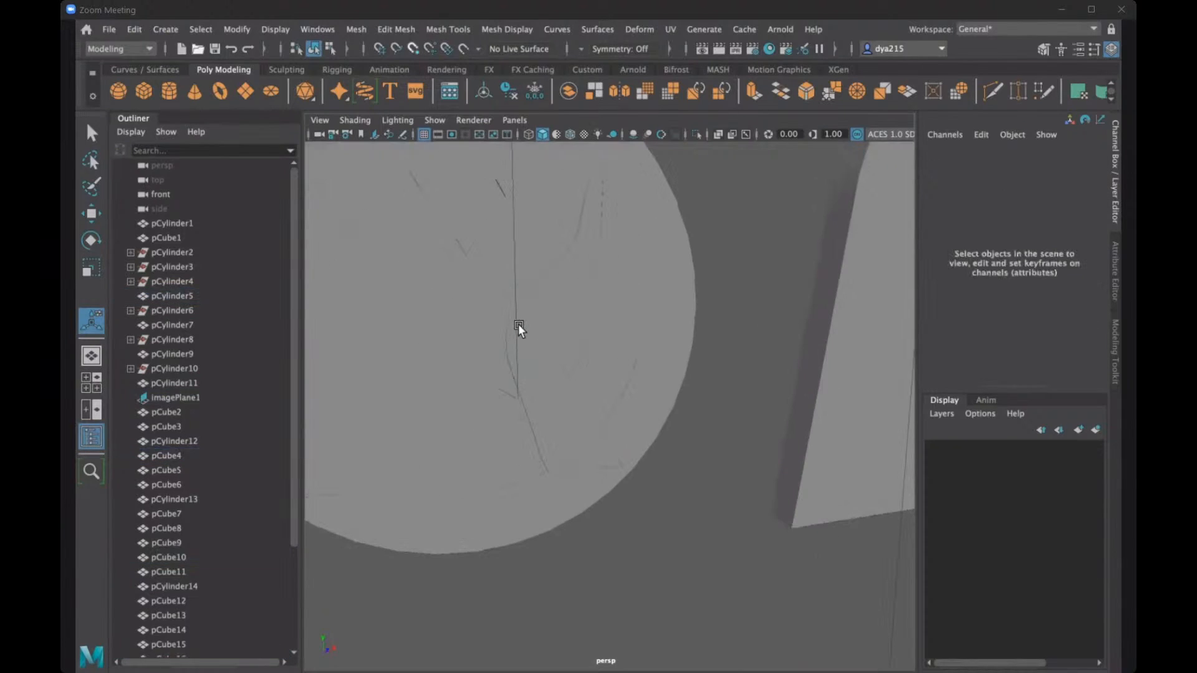
pyautogui.scroll(3, 518, 326)
pyautogui.keyDown('alt'); pyautogui.moveTo(512, 331); pyautogui.dragTo(410, 221); pyautogui.keyUp('alt')
pyautogui.click(409, 220)
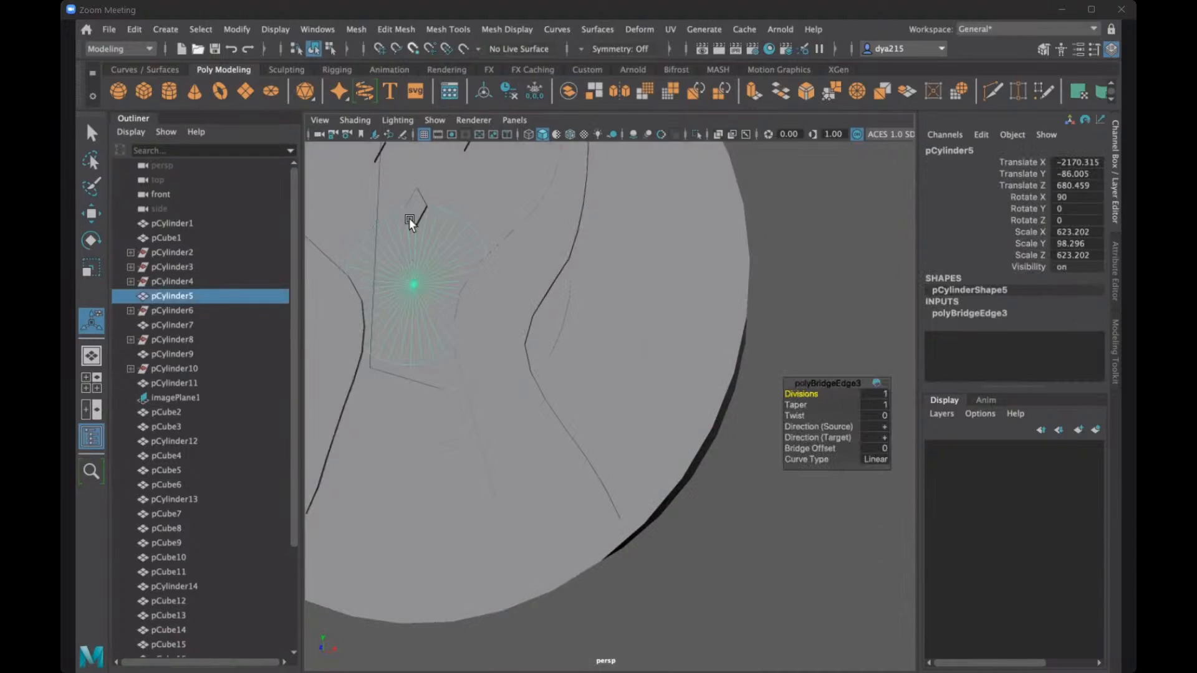
pyautogui.keyDown('shift'); pyautogui.click(355, 306); pyautogui.keyUp('shift')
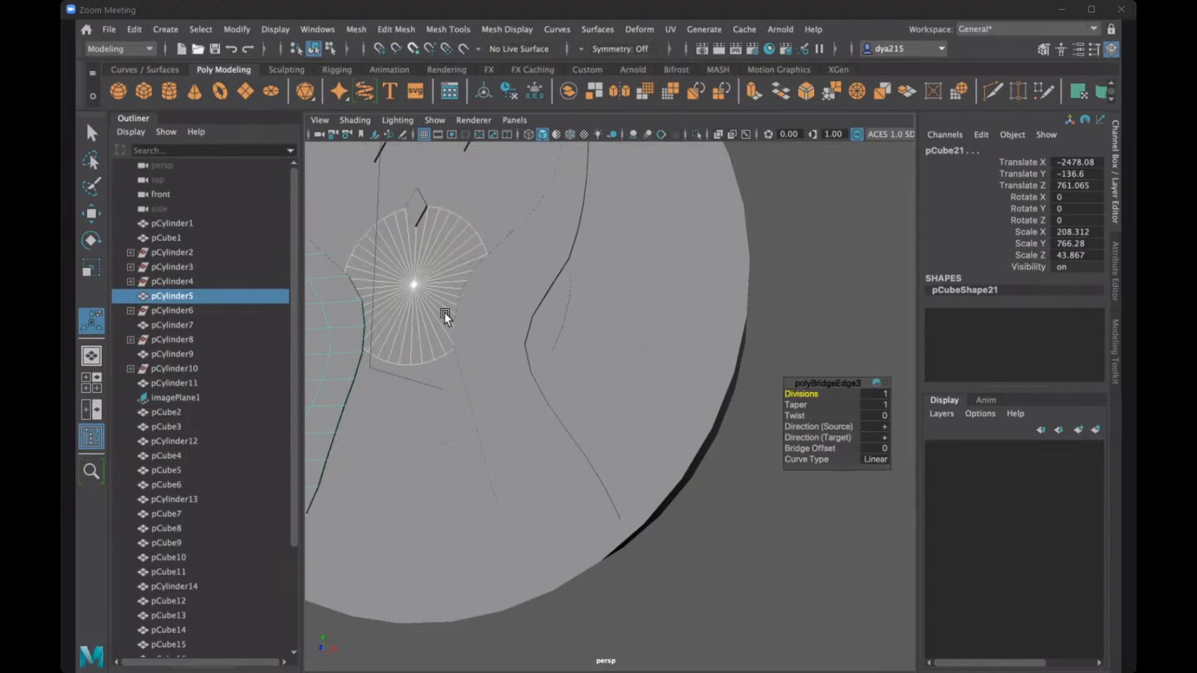
# - Keep the Boolean commands open as a small floating palette above the Outliner, without the rest of the mesh commands
pyautogui.scroll(-3, 435, 263)
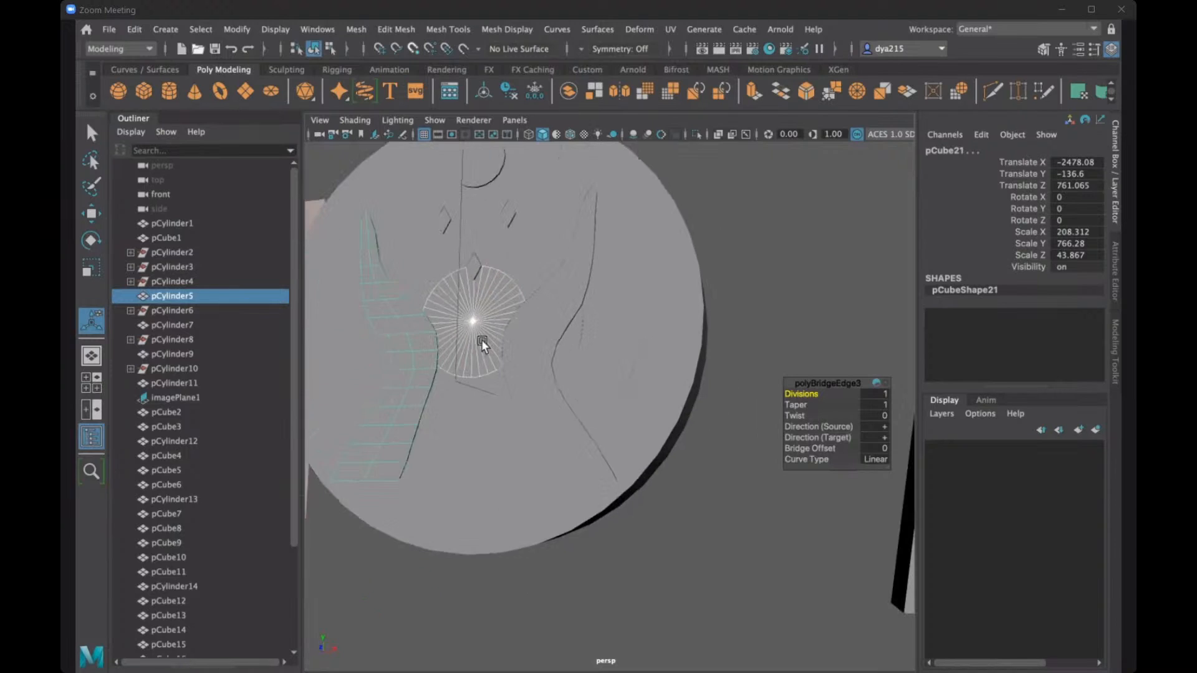
pyautogui.keyDown('alt'); pyautogui.moveTo(481, 339); pyautogui.dragTo(619, 316); pyautogui.keyUp('alt')
pyautogui.keyDown('alt'); pyautogui.moveTo(618, 315); pyautogui.dragTo(655, 317, button='middle'); pyautogui.keyUp('alt')
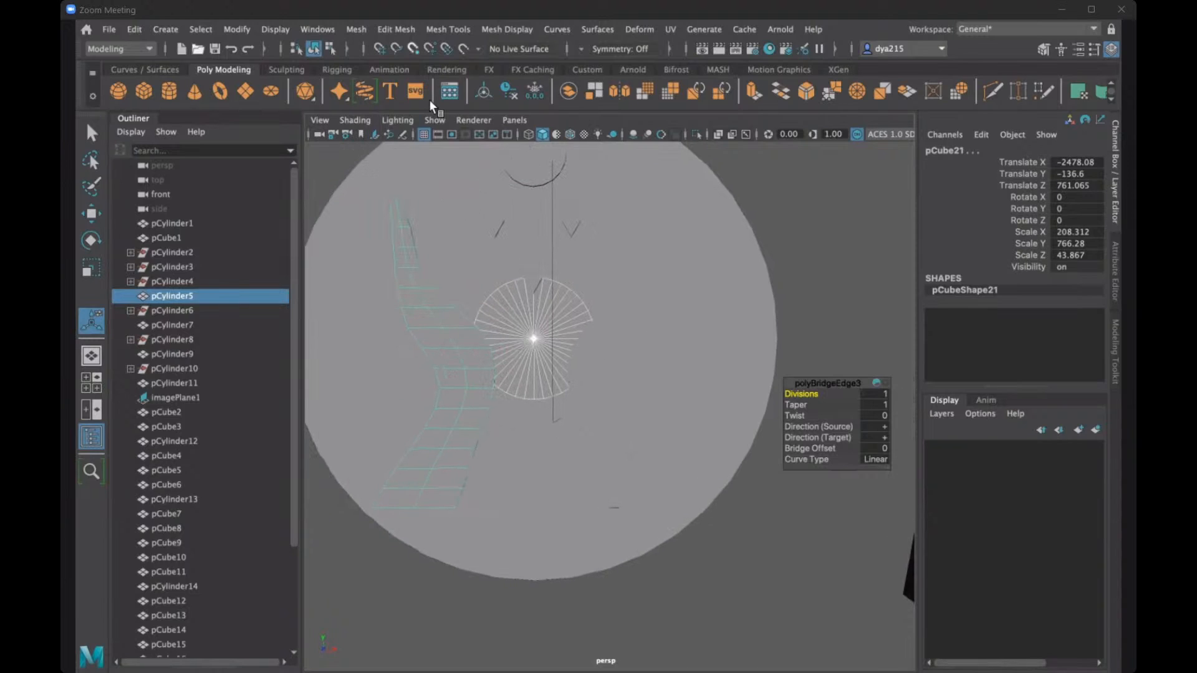
pyautogui.click(356, 33)
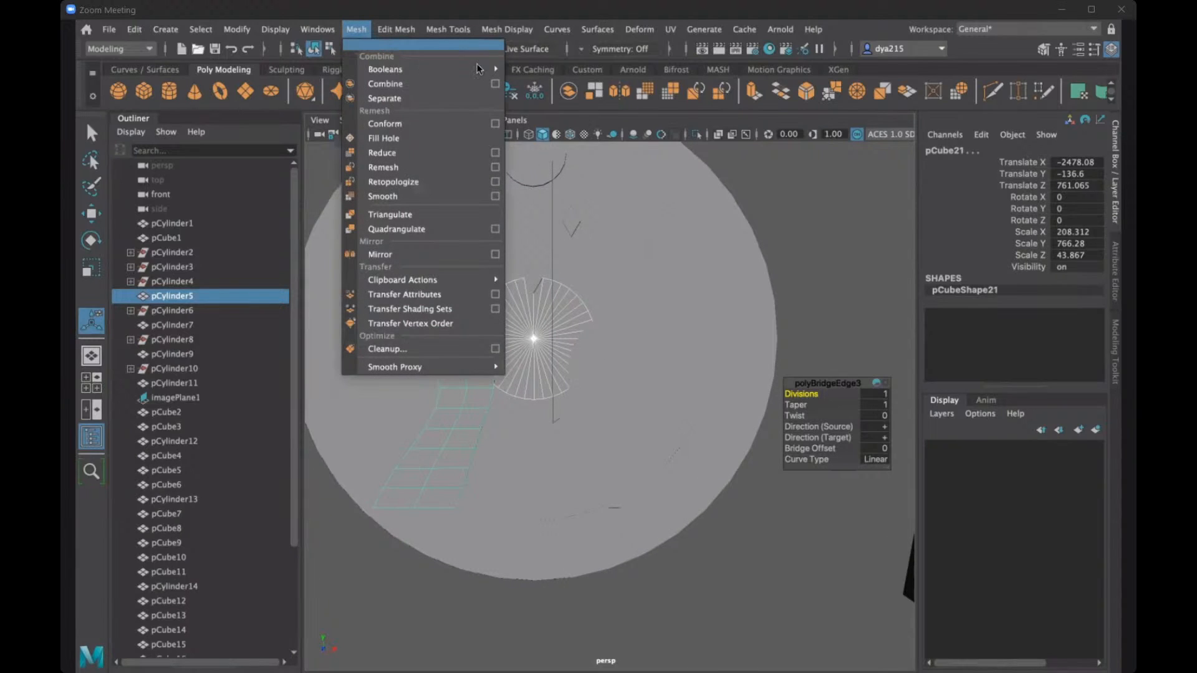
pyautogui.click(463, 44)
pyautogui.moveTo(463, 41); pyautogui.dragTo(214, 109)
pyautogui.click(351, 104)
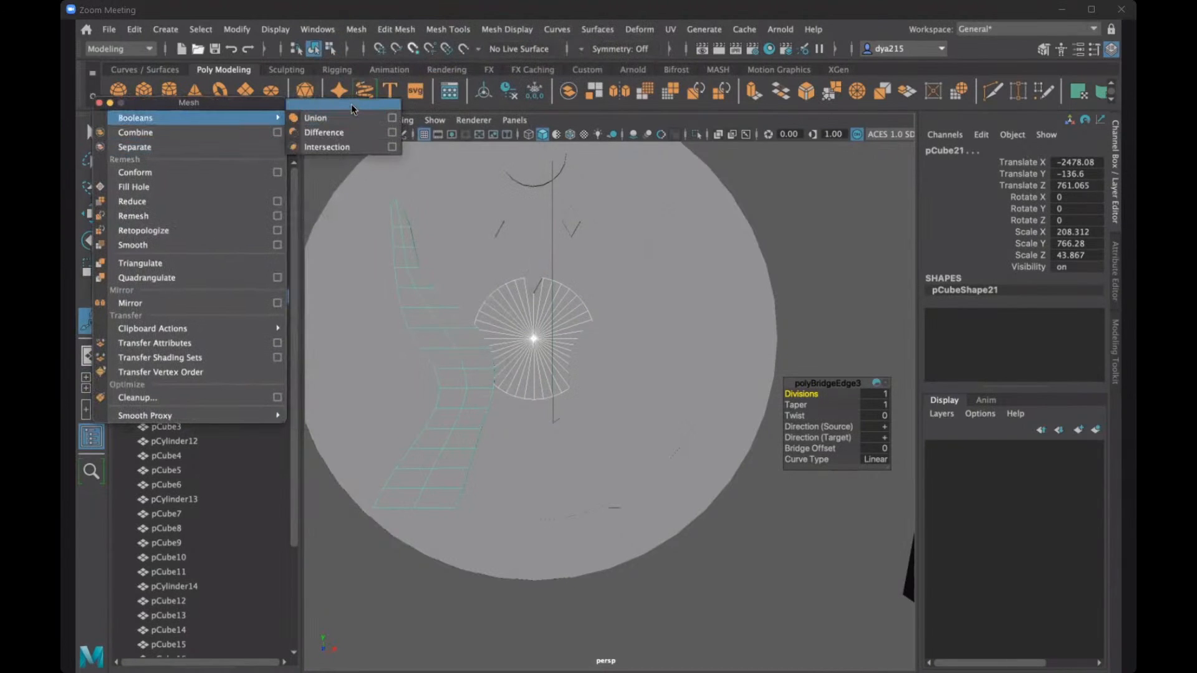
pyautogui.click(98, 102)
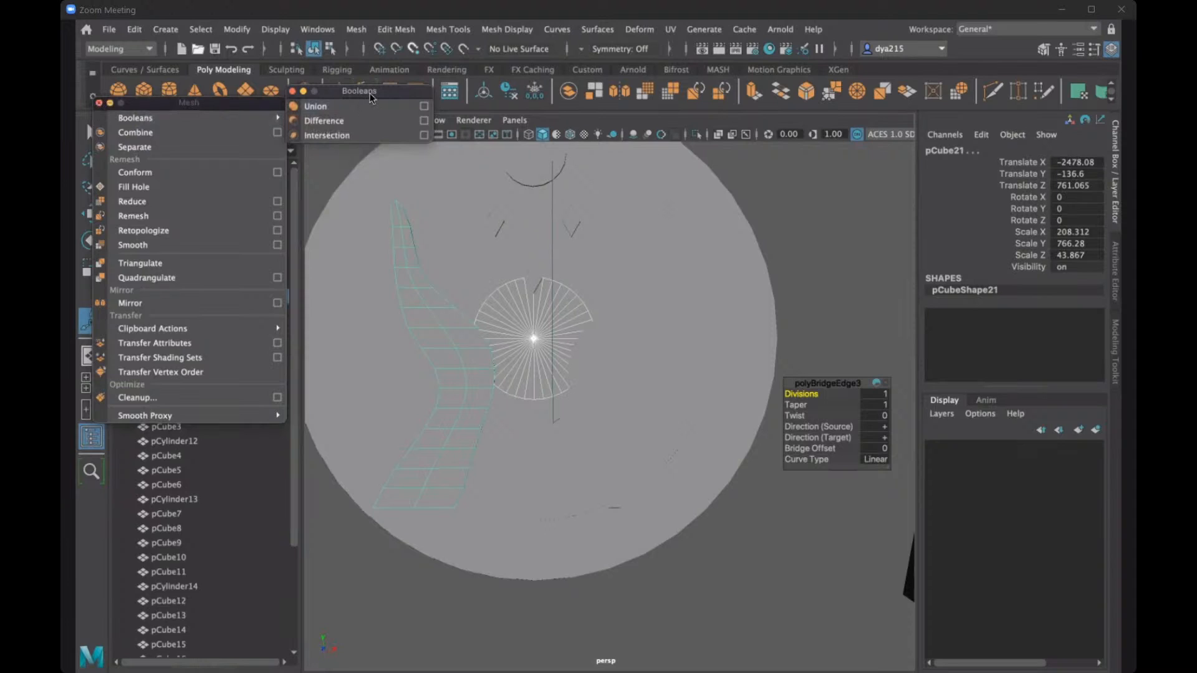
pyautogui.moveTo(330, 91); pyautogui.dragTo(207, 80)
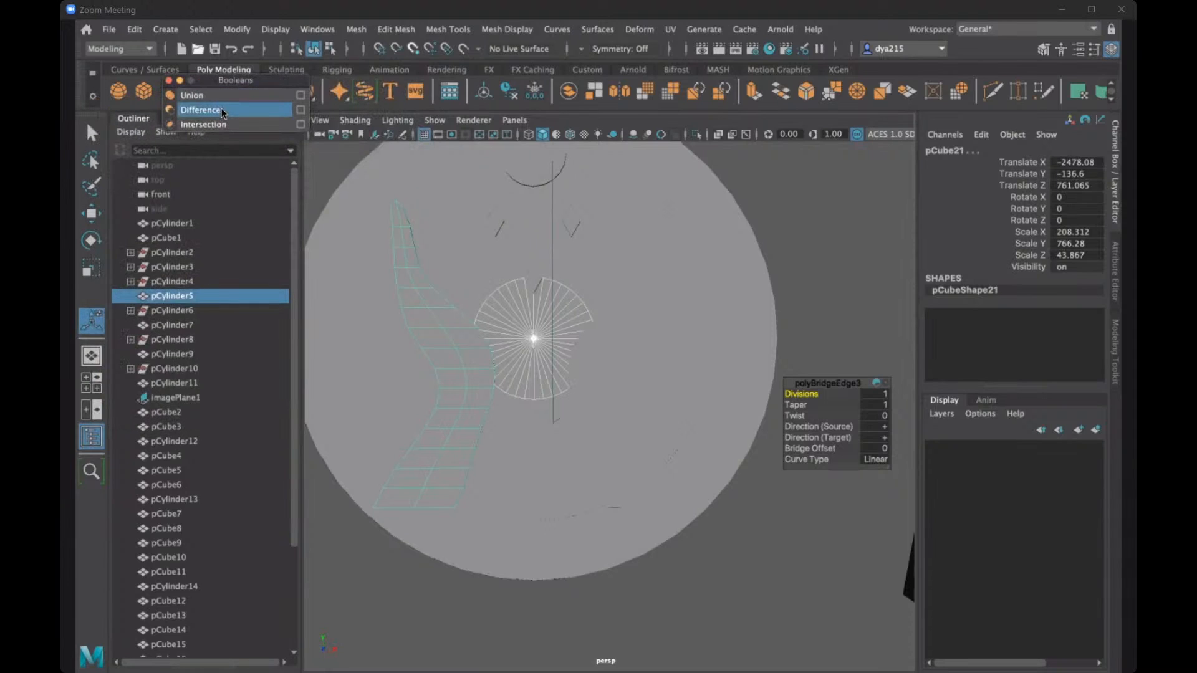
# - Subtract the selected hand copy and a copy of the opposite hand from the disc's centre mesh with two Boolean differences
pyautogui.click(223, 110)
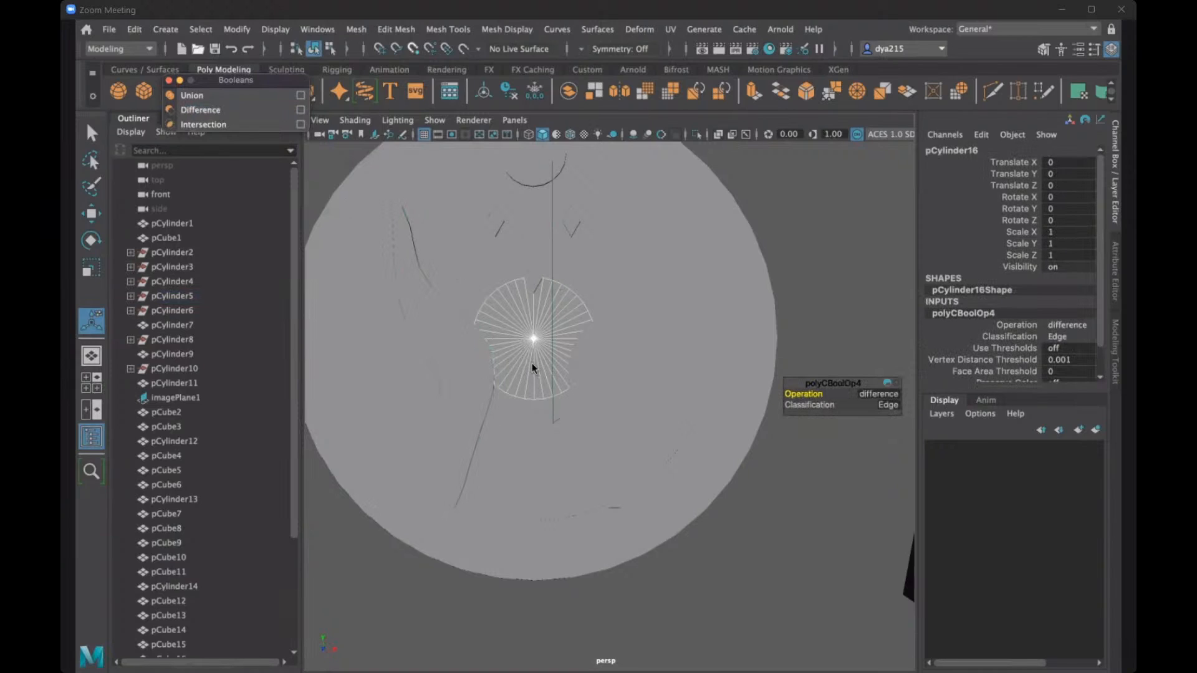
pyautogui.moveTo(548, 362)
pyautogui.keyDown('alt'); pyautogui.mouseDown()
pyautogui.moveTo(558, 365)
pyautogui.moveTo(469, 372)
pyautogui.moveTo(521, 368)
pyautogui.moveTo(554, 383)
pyautogui.mouseUp(); pyautogui.keyUp('alt')
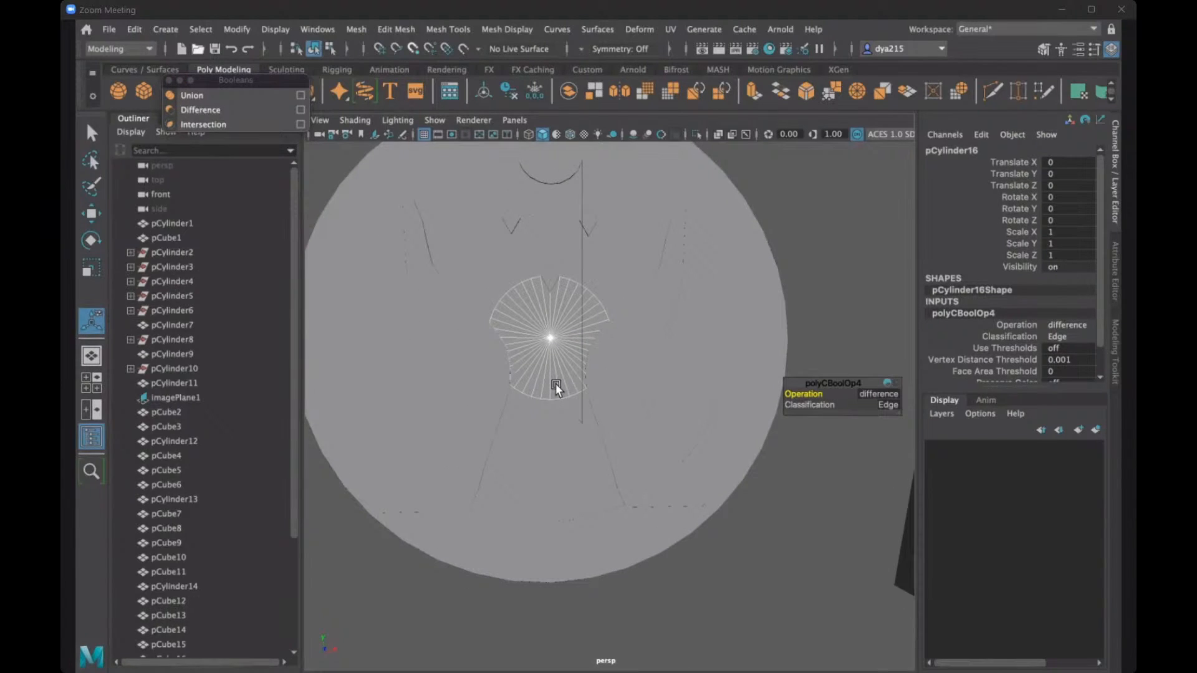
pyautogui.click(551, 337)
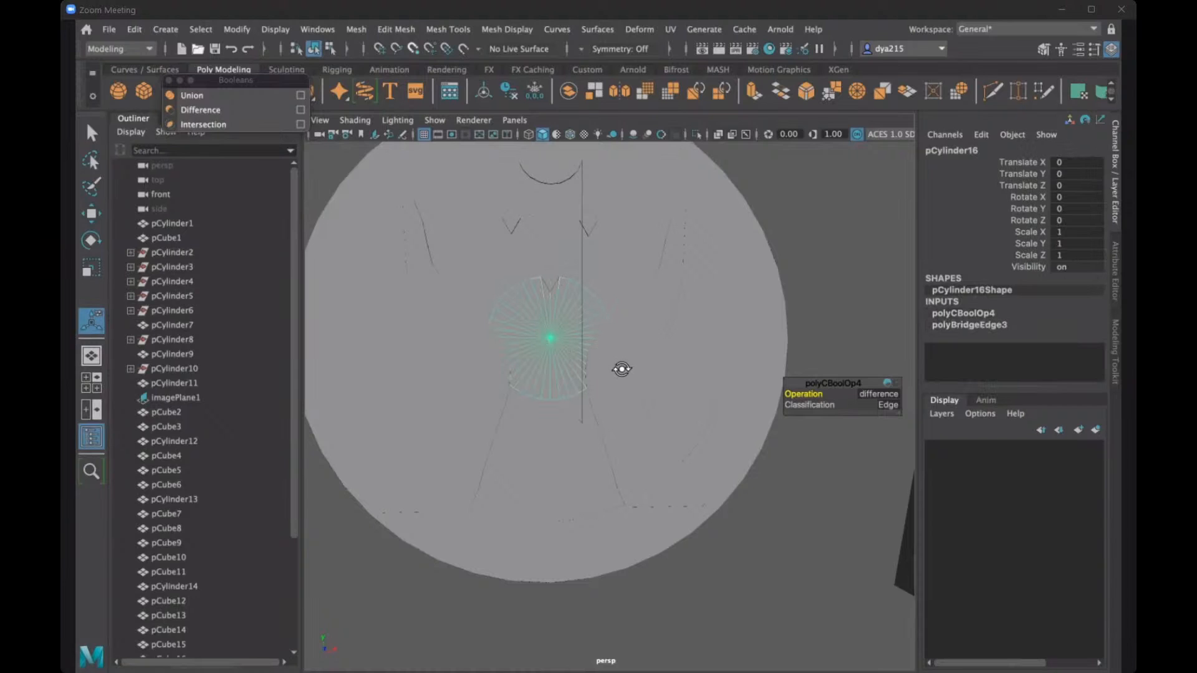
pyautogui.keyDown('alt'); pyautogui.moveTo(619, 369); pyautogui.dragTo(626, 381); pyautogui.keyUp('alt')
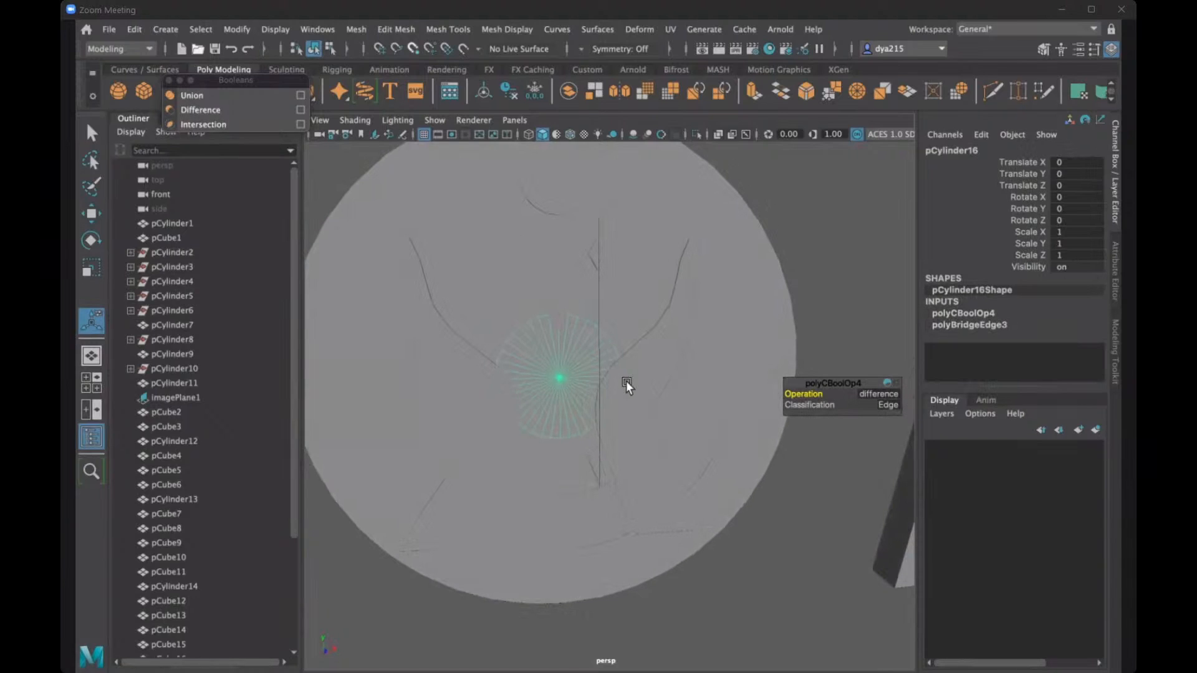
pyautogui.click(626, 381)
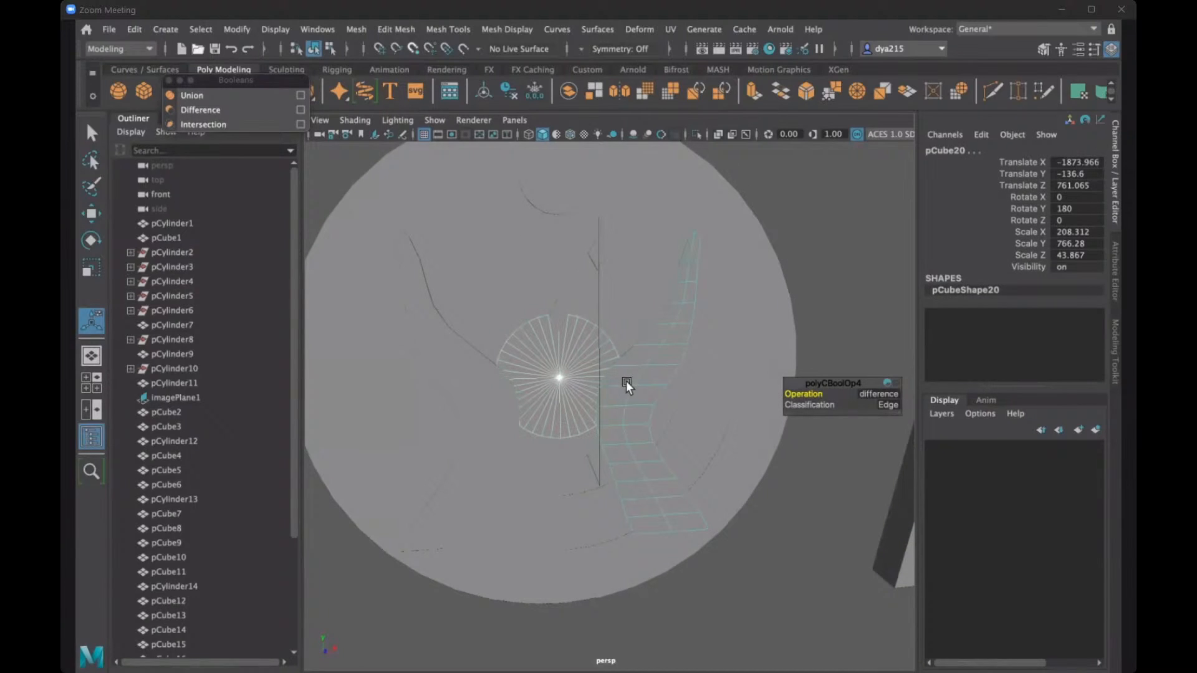
pyautogui.click(235, 107)
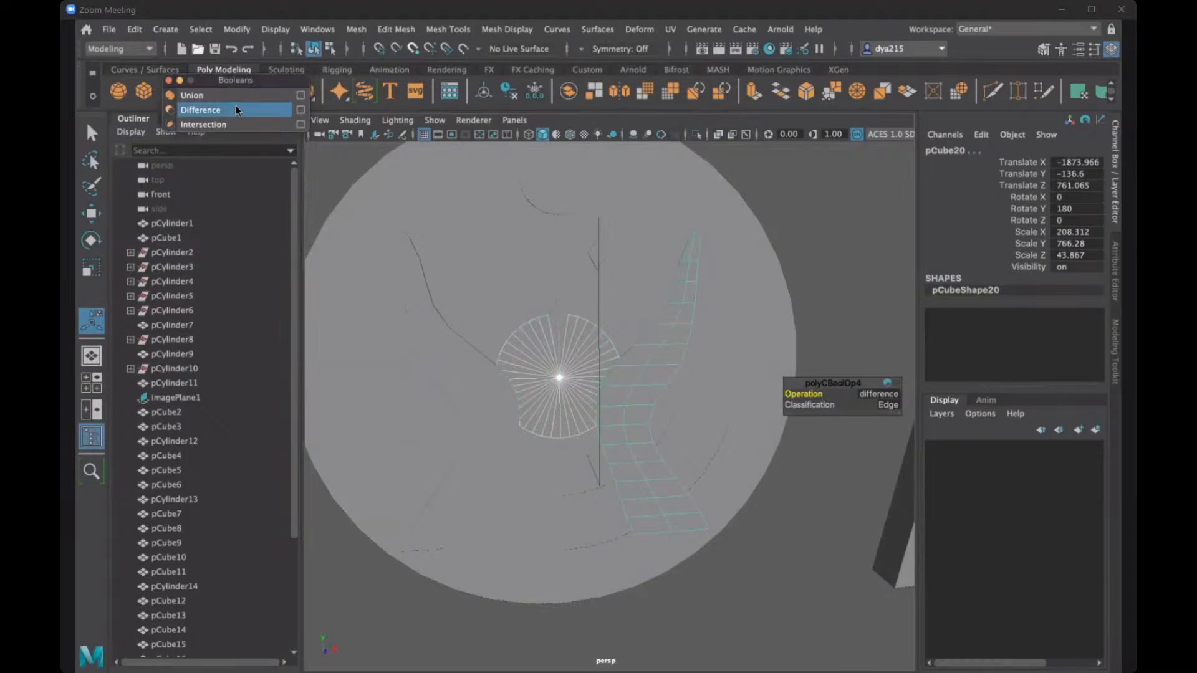
pyautogui.click(557, 340)
pyautogui.keyDown('shift'); pyautogui.click(558, 318); pyautogui.keyUp('shift')
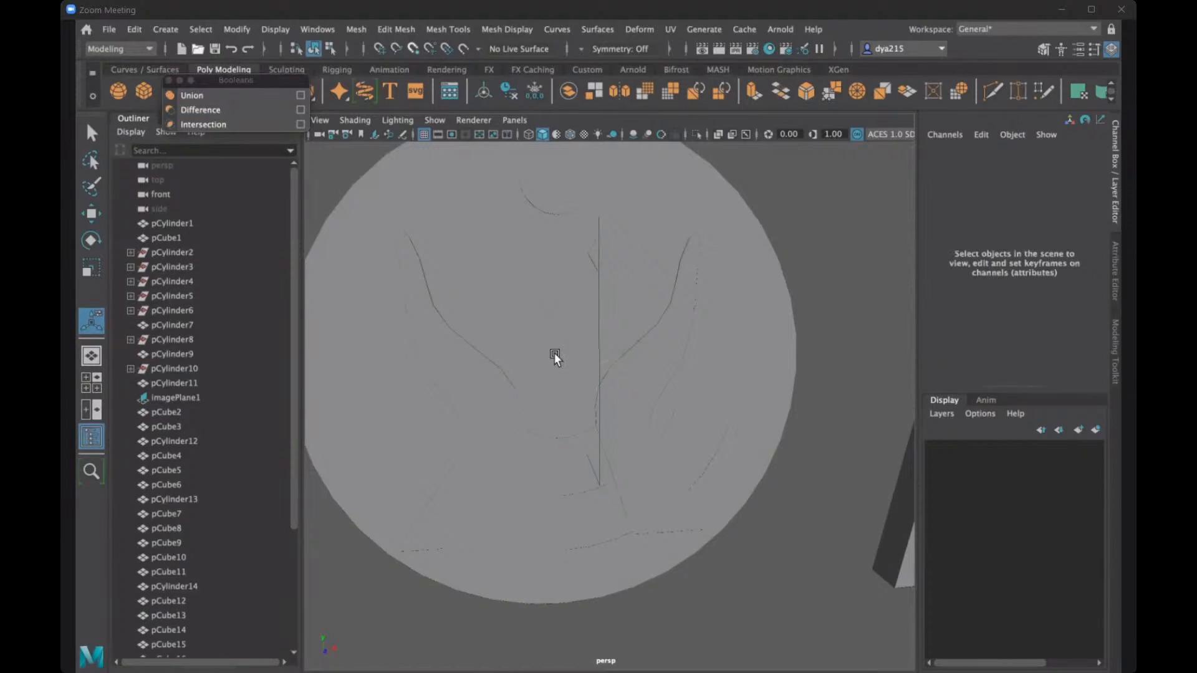
pyautogui.click(556, 318)
pyautogui.click(558, 312)
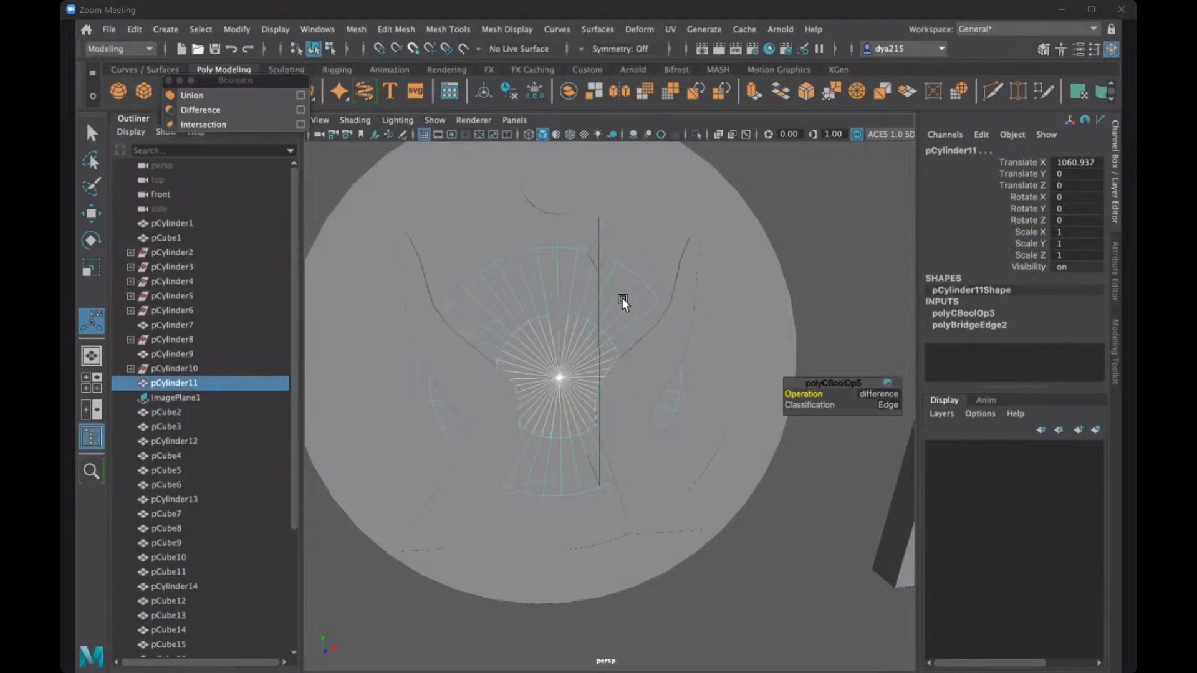
pyautogui.click(555, 345)
pyautogui.click(556, 314)
pyautogui.keyDown('shift'); pyautogui.click(556, 316); pyautogui.keyUp('shift')
pyautogui.keyDown('shift'); pyautogui.click(560, 335); pyautogui.keyUp('shift')
pyautogui.click(560, 338)
pyautogui.scroll(3, 556, 328)
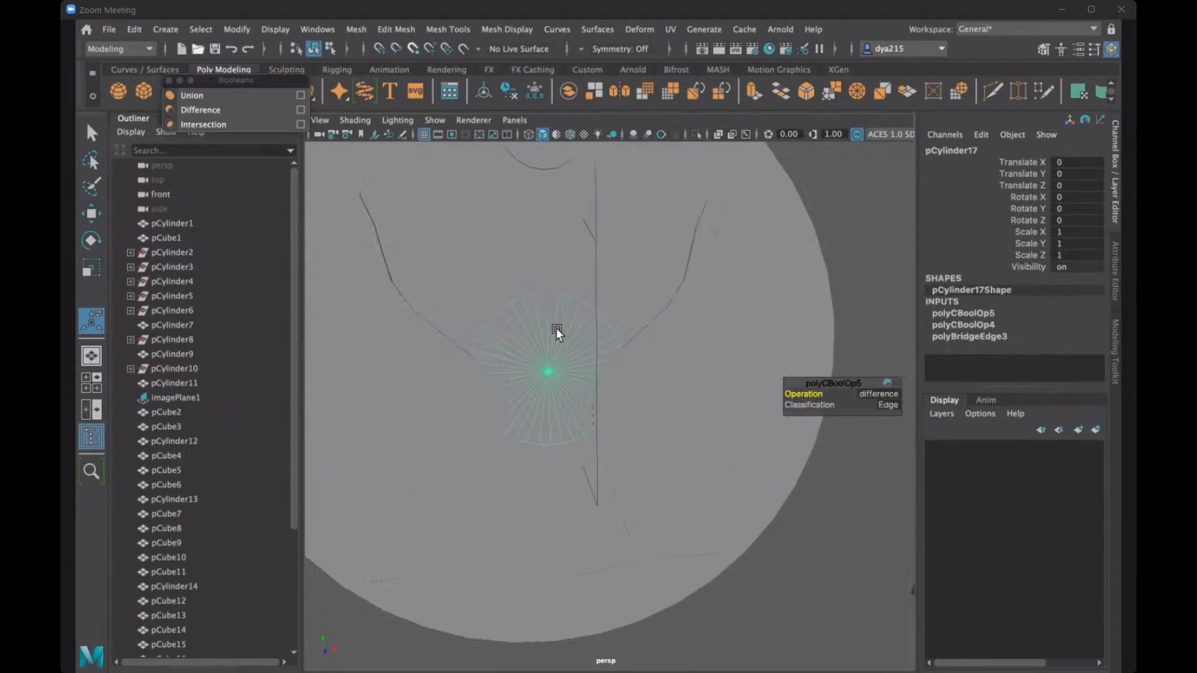
pyautogui.scroll(3, 556, 327)
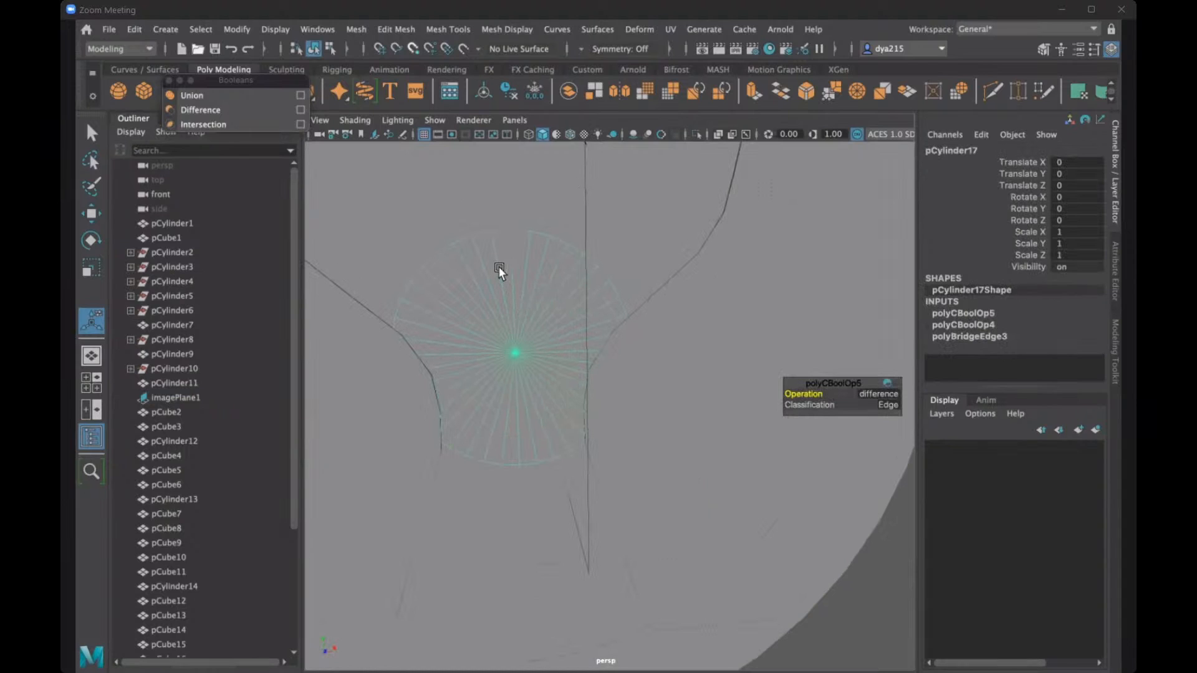
pyautogui.keyDown('shift'); pyautogui.click(562, 295); pyautogui.keyUp('shift')
pyautogui.click(562, 295)
pyautogui.keyDown('alt'); pyautogui.moveTo(562, 296); pyautogui.dragTo(462, 185); pyautogui.keyUp('alt')
pyautogui.keyDown('shift'); pyautogui.click(461, 181); pyautogui.keyUp('shift')
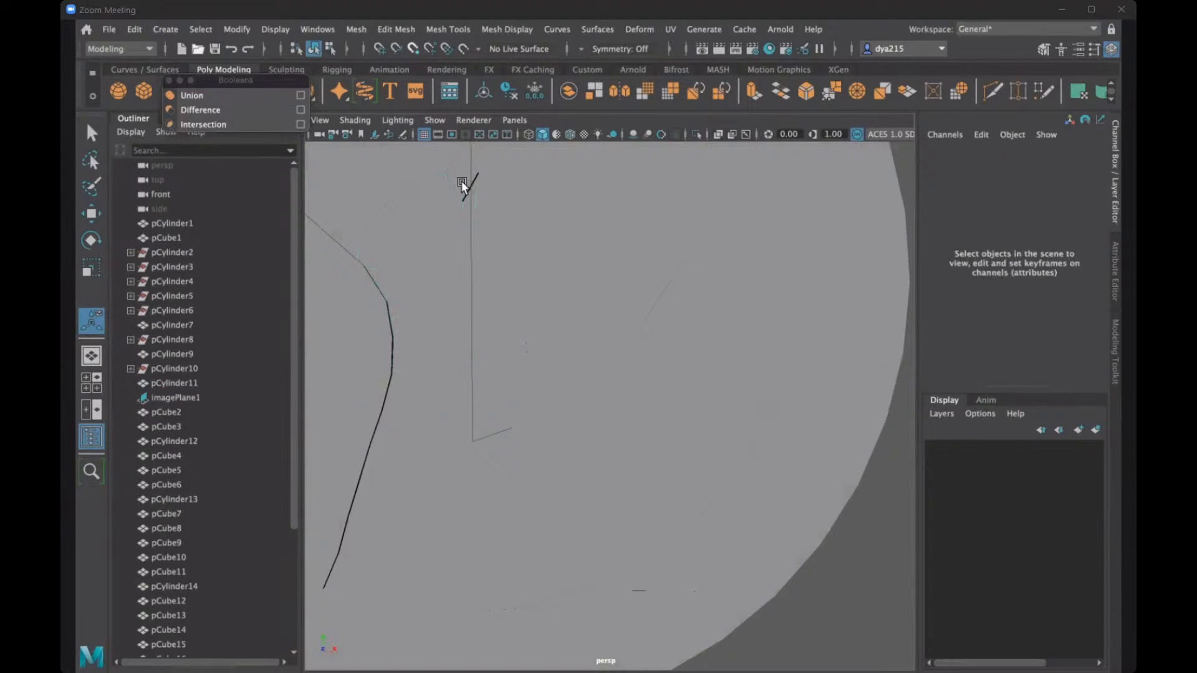
pyautogui.click(461, 181)
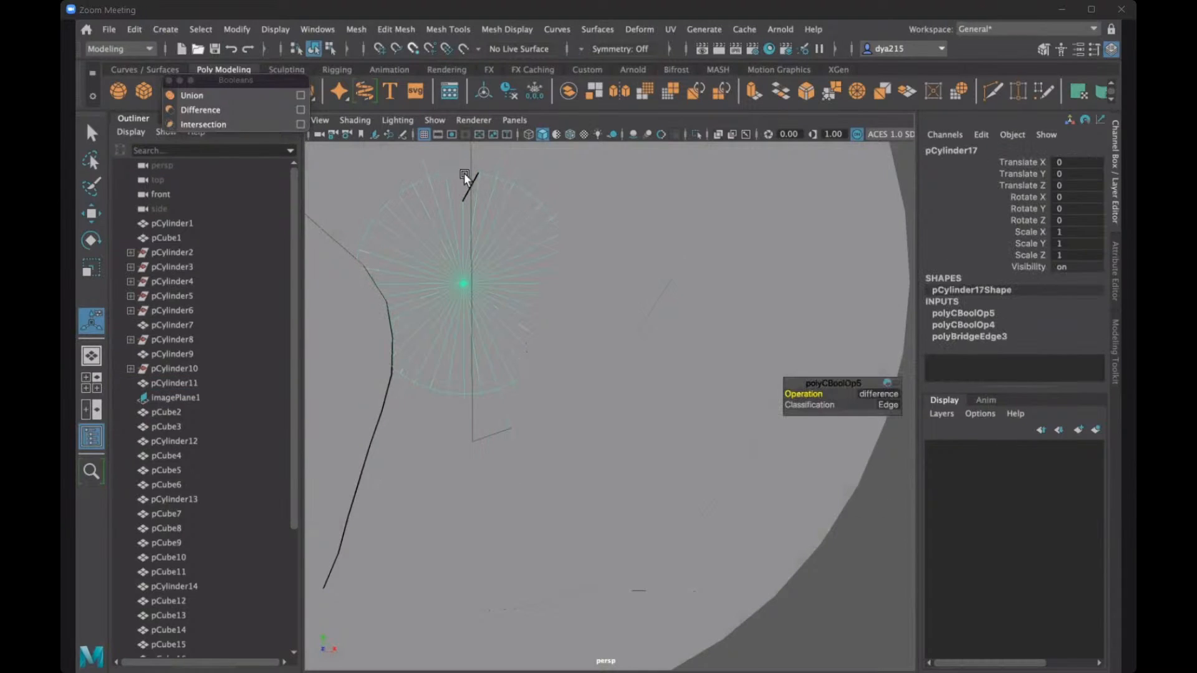
pyautogui.keyDown('alt'); pyautogui.moveTo(464, 174); pyautogui.dragTo(586, 267); pyautogui.keyUp('alt')
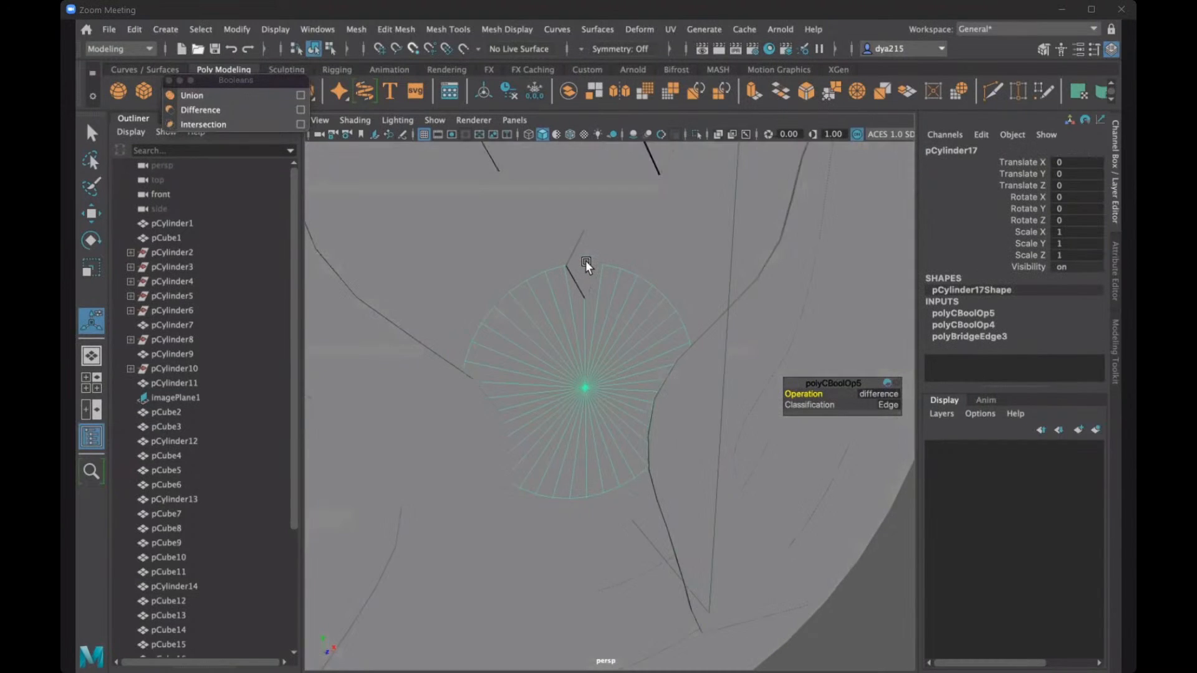
pyautogui.click(422, 298)
pyautogui.keyDown('alt'); pyautogui.moveTo(481, 479); pyautogui.dragTo(498, 457); pyautogui.keyUp('alt')
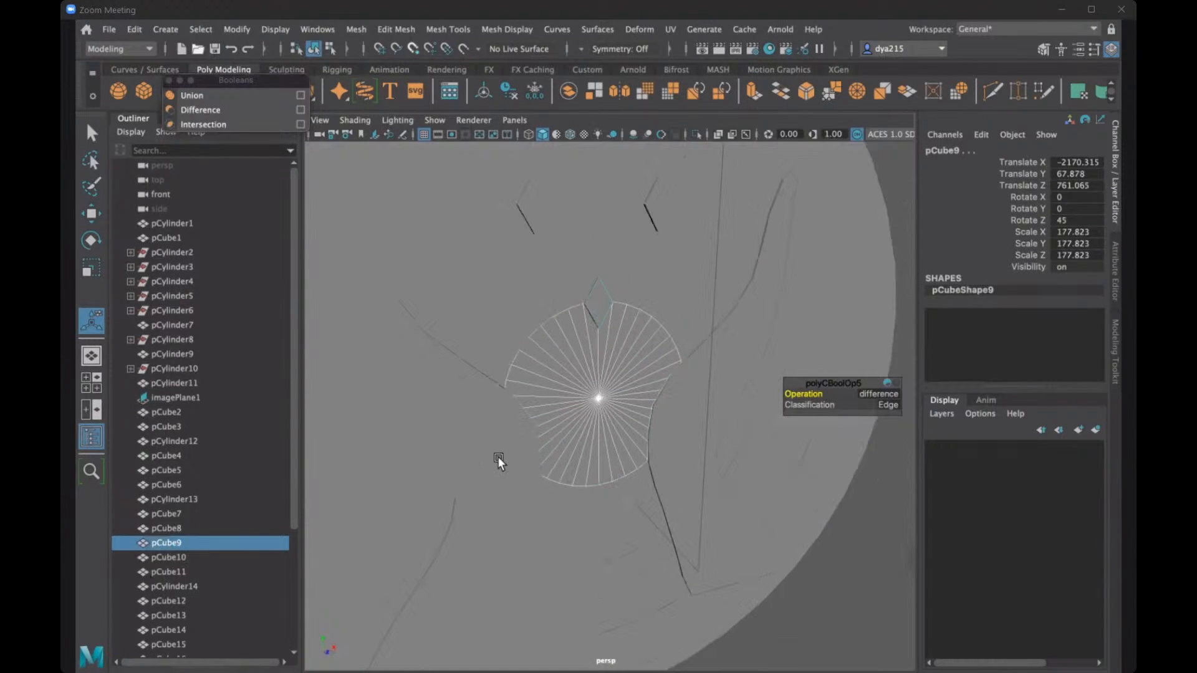
pyautogui.scroll(-4, 498, 455)
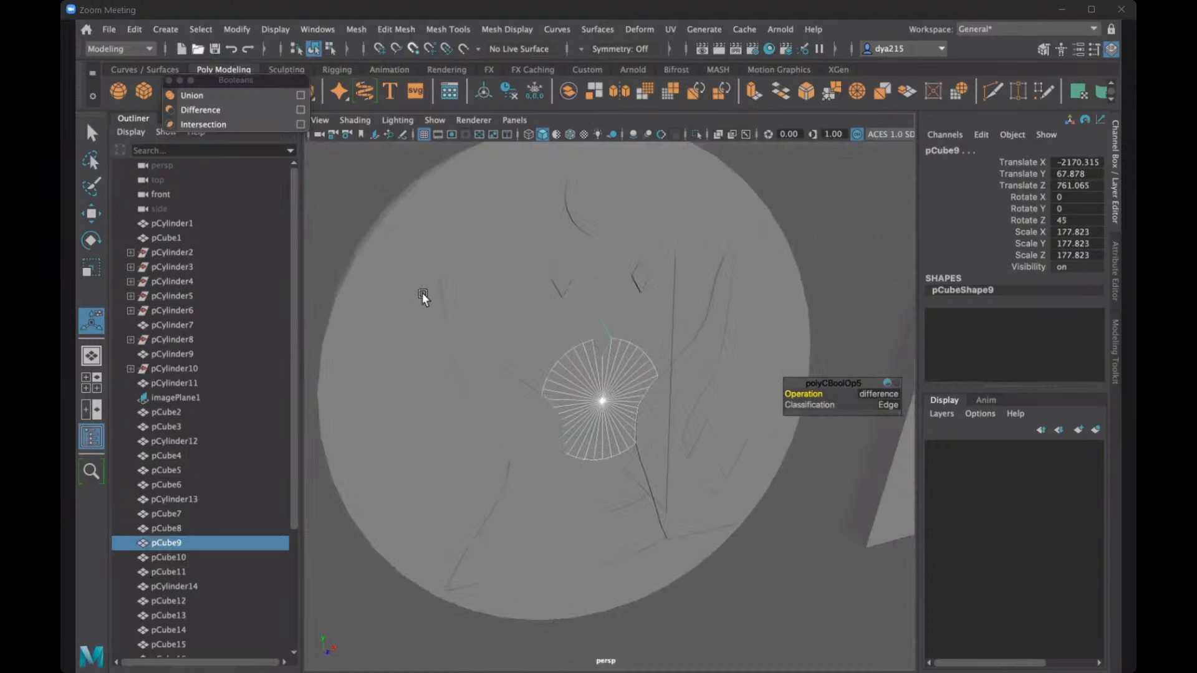
# - Select the disc's centre mesh with a copy of the lowest gem and subtract the gem with a Boolean difference
pyautogui.click(563, 375)
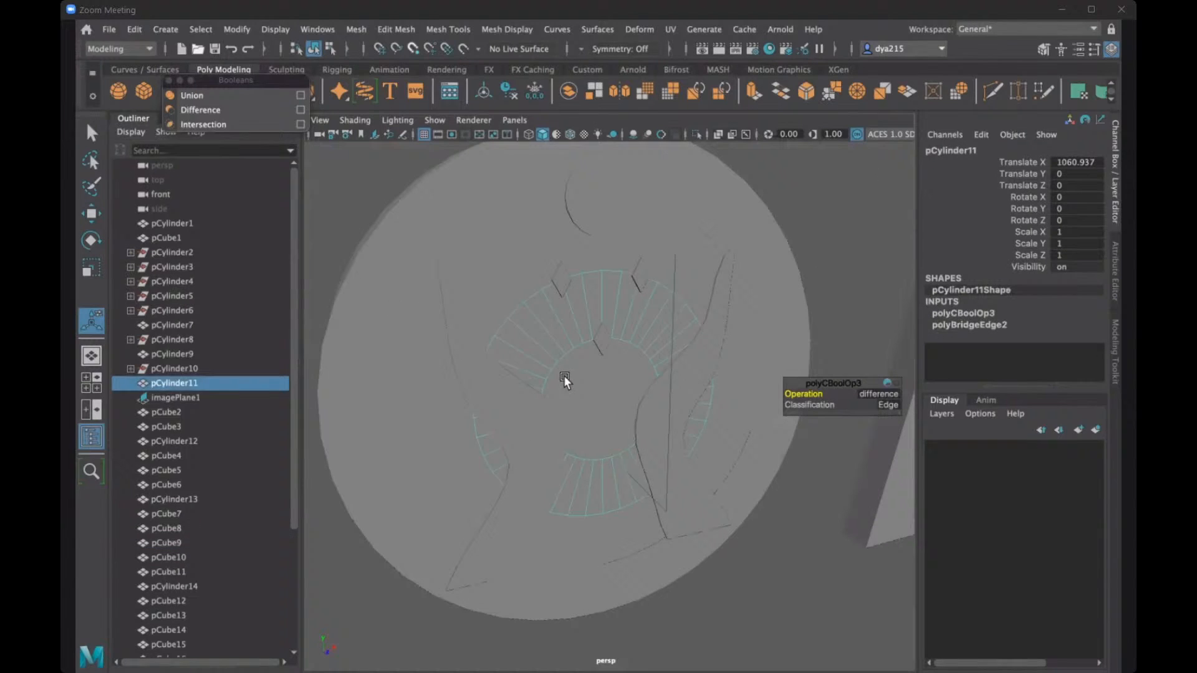
pyautogui.click(603, 337)
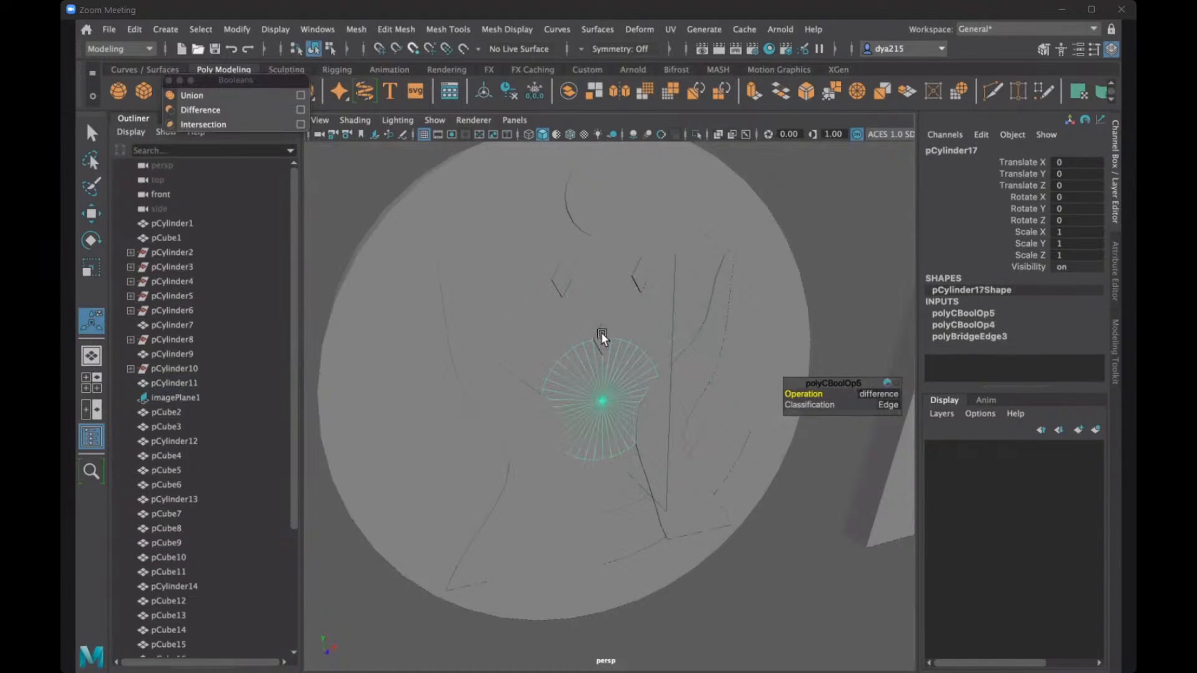
pyautogui.scroll(3, 571, 267)
pyautogui.click(596, 286)
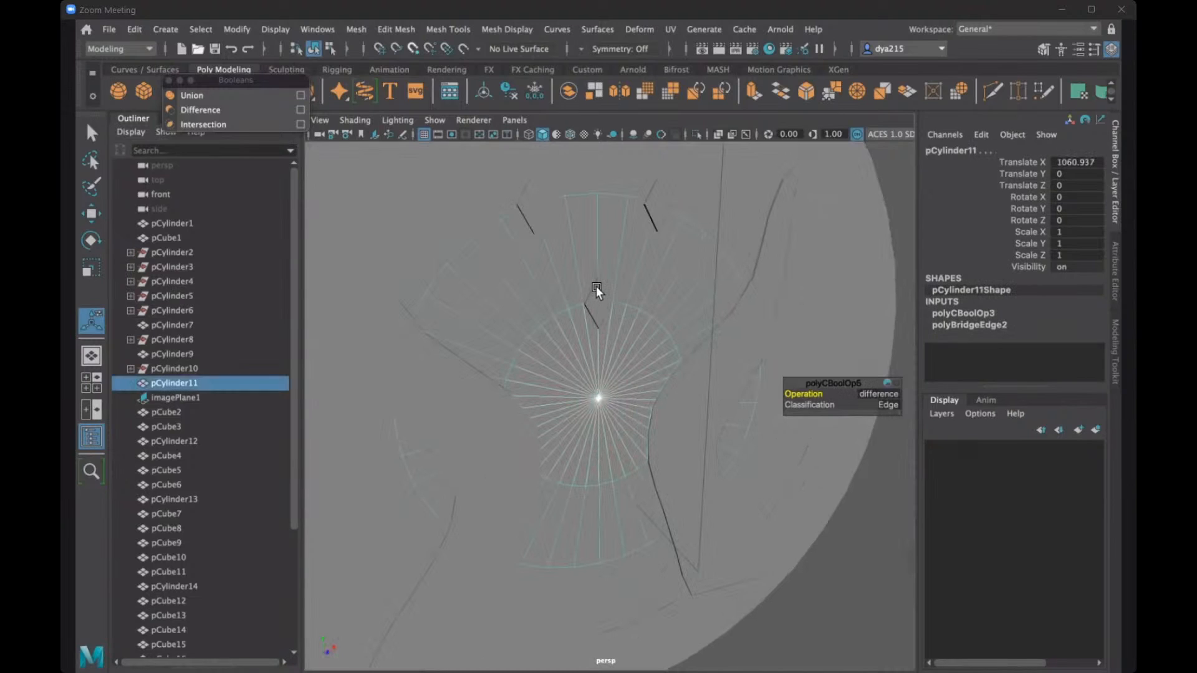
pyautogui.click(596, 286)
pyautogui.scroll(2, 598, 283)
pyautogui.scroll(3, 548, 262)
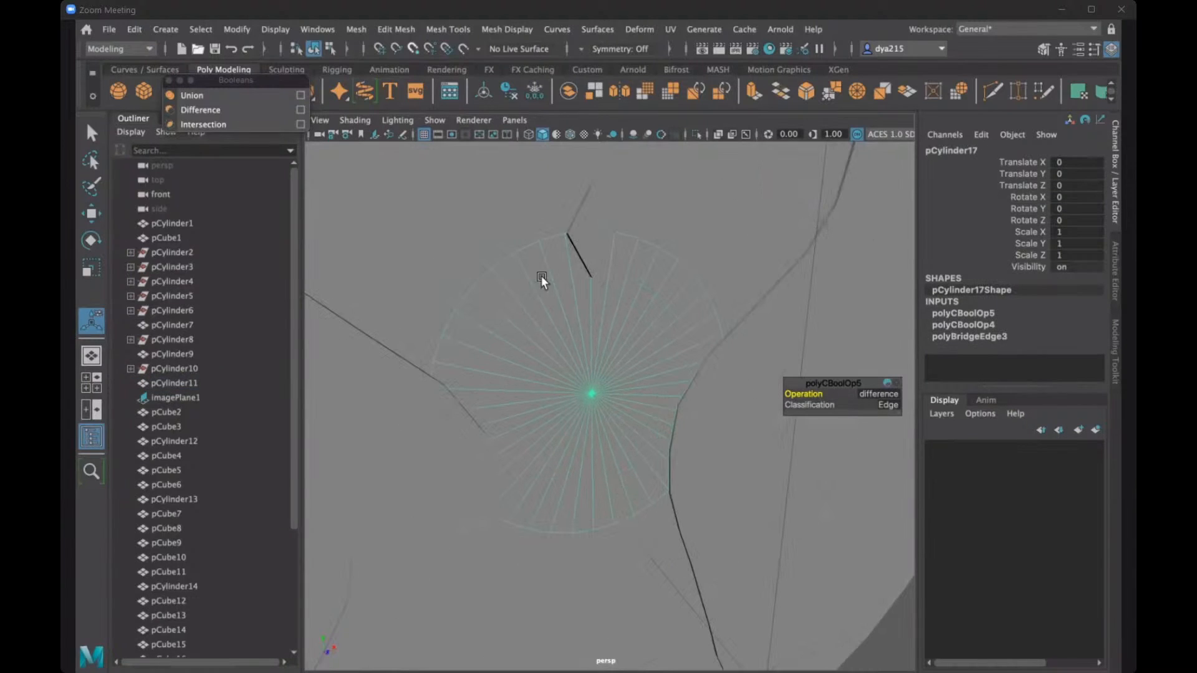
pyautogui.keyDown('alt'); pyautogui.moveTo(663, 427); pyautogui.dragTo(612, 475, button='middle'); pyautogui.keyUp('alt')
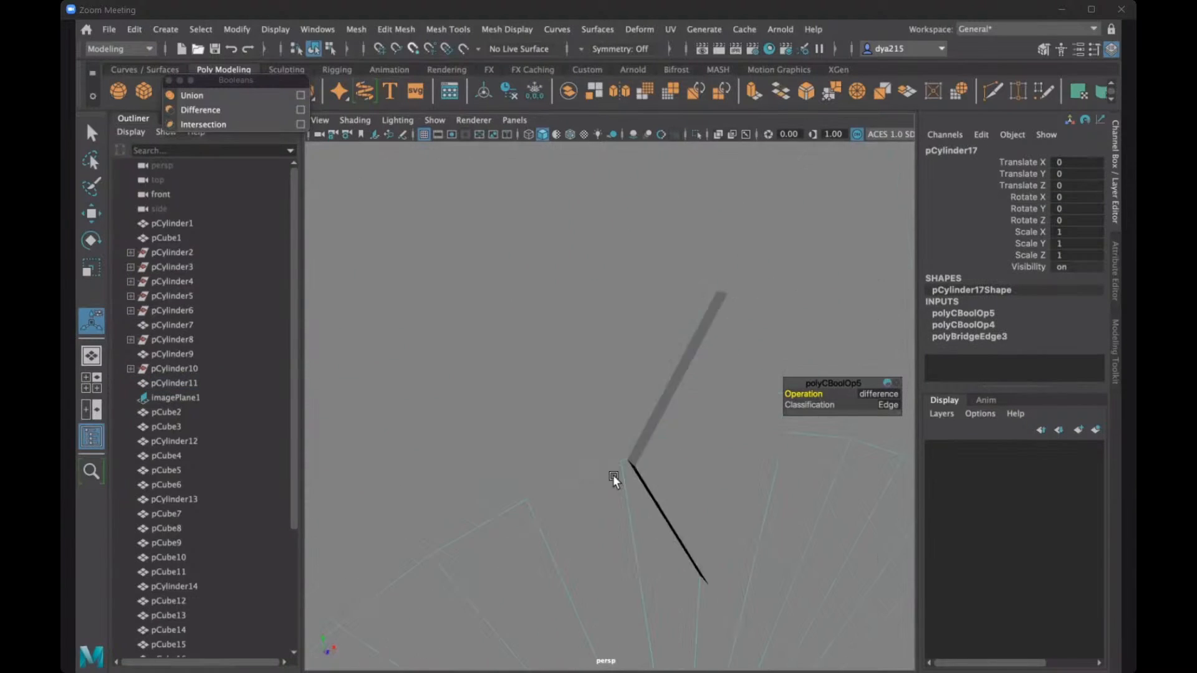
pyautogui.keyDown('shift'); pyautogui.click(612, 475); pyautogui.keyUp('shift')
pyautogui.scroll(-8, 585, 485)
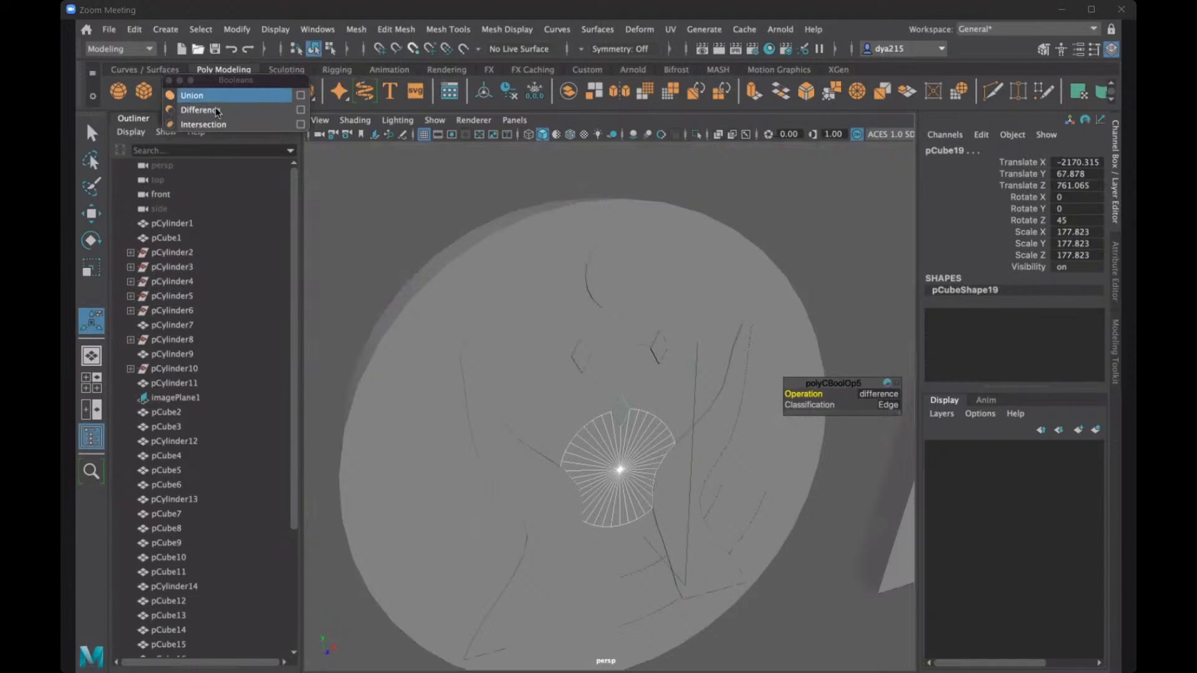
pyautogui.click(215, 108)
# - Subtract one hand and its opposite counterpart from the ring around the centre mesh with two Boolean differences
pyautogui.keyDown('alt'); pyautogui.moveTo(547, 454); pyautogui.dragTo(604, 380); pyautogui.keyUp('alt')
pyautogui.keyDown('alt'); pyautogui.moveTo(621, 385); pyautogui.dragTo(598, 483); pyautogui.keyUp('alt')
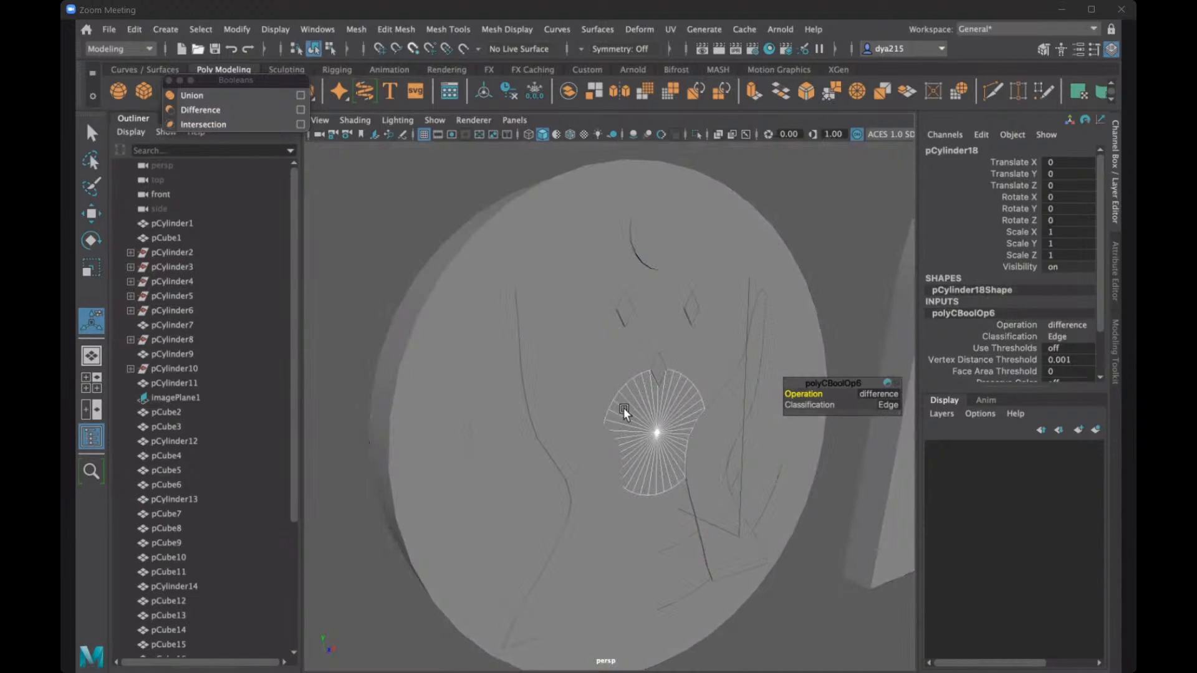
pyautogui.keyDown('alt'); pyautogui.moveTo(623, 407); pyautogui.dragTo(470, 380); pyautogui.keyUp('alt')
pyautogui.click(594, 331)
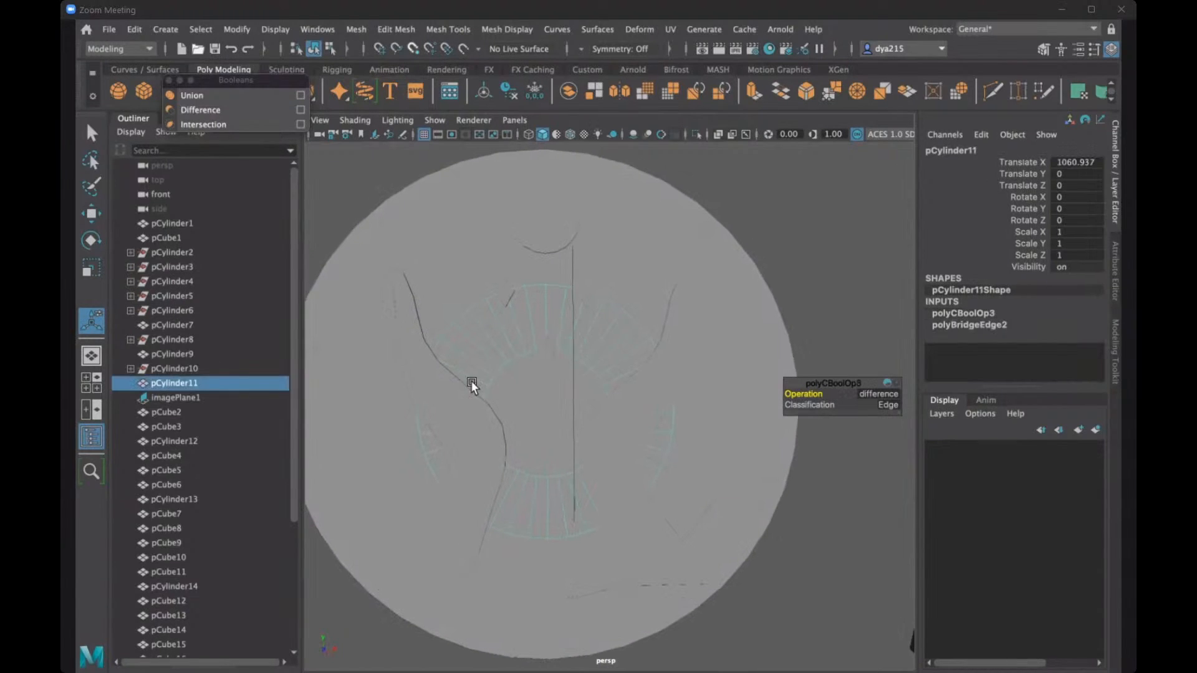
pyautogui.keyDown('shift'); pyautogui.click(439, 403); pyautogui.keyUp('shift')
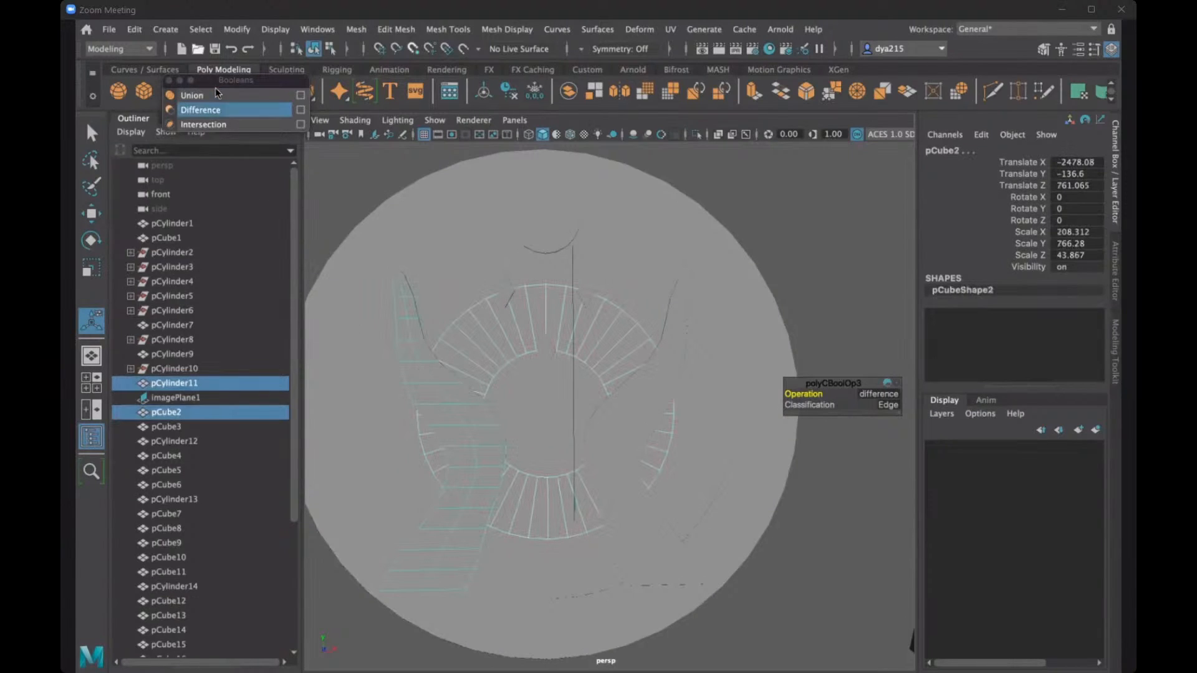
pyautogui.click(215, 109)
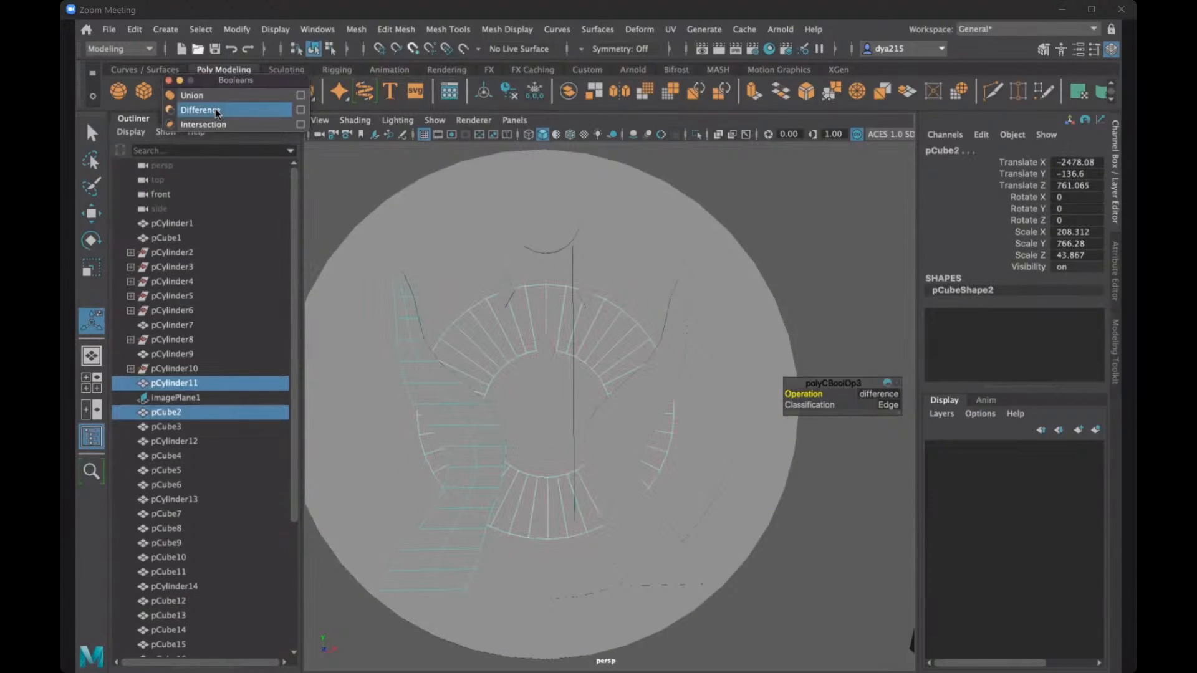
pyautogui.keyDown('shift'); pyautogui.click(588, 414); pyautogui.keyUp('shift')
pyautogui.click(223, 112)
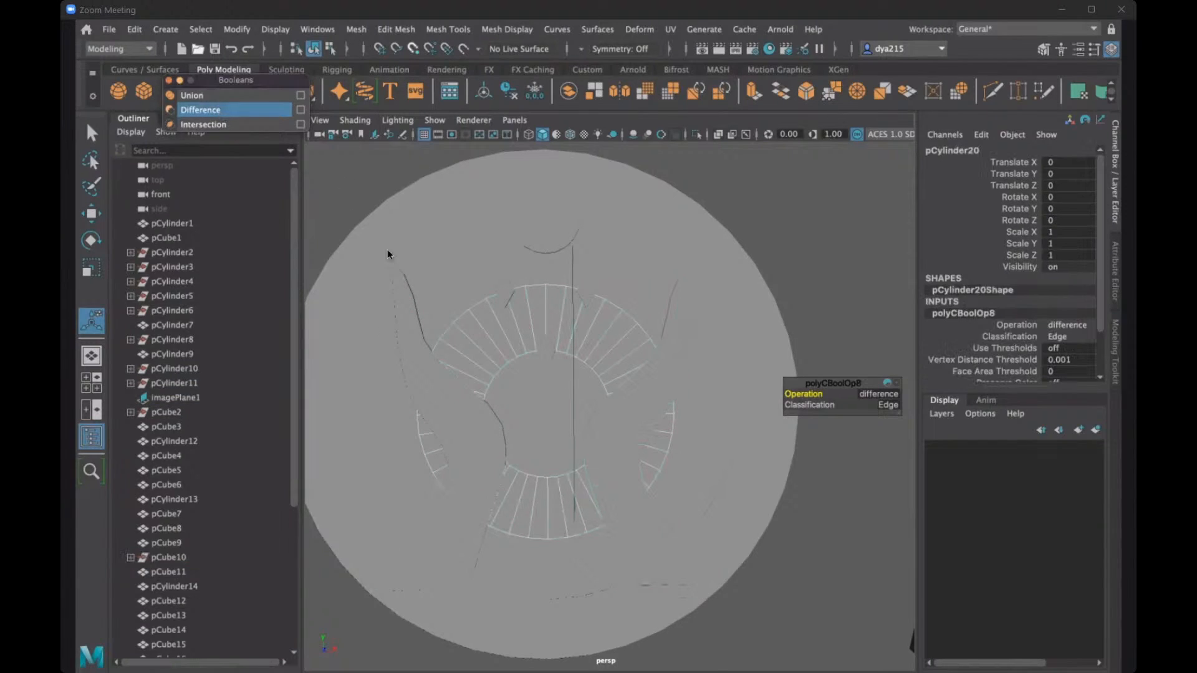
# - Select the ring around the centre mesh with the lowest gem and subtract the gem with a Boolean difference
pyautogui.click(592, 334)
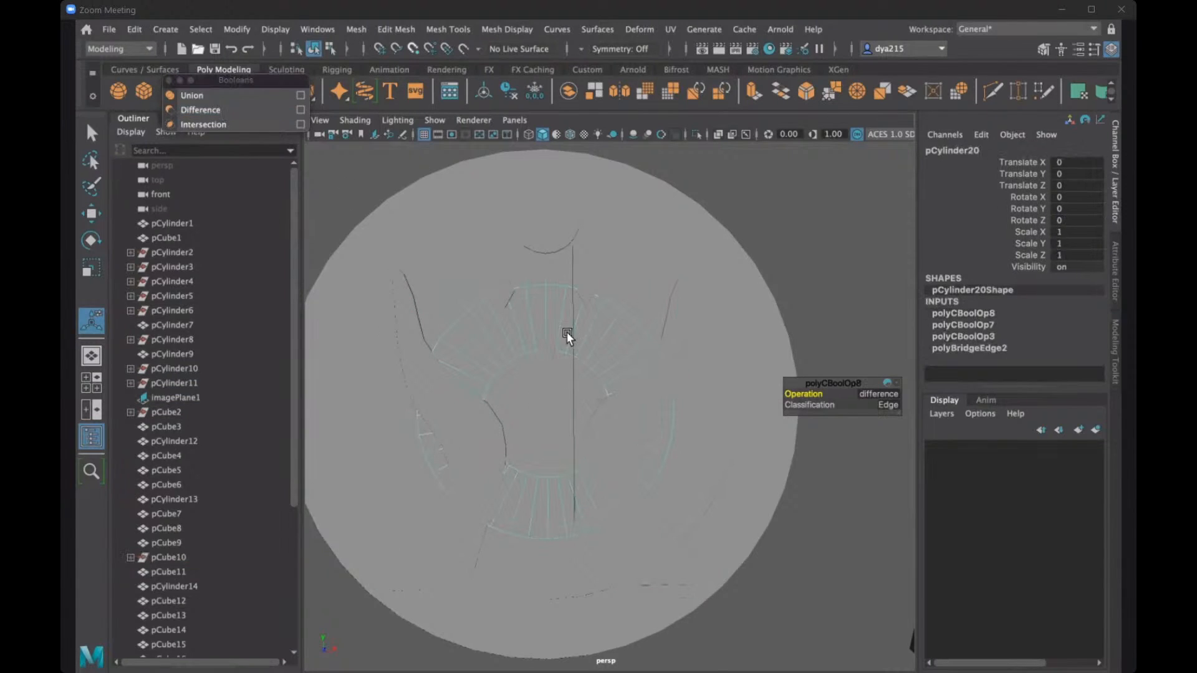
pyautogui.click(545, 343)
pyautogui.click(573, 339)
pyautogui.scroll(6, 544, 345)
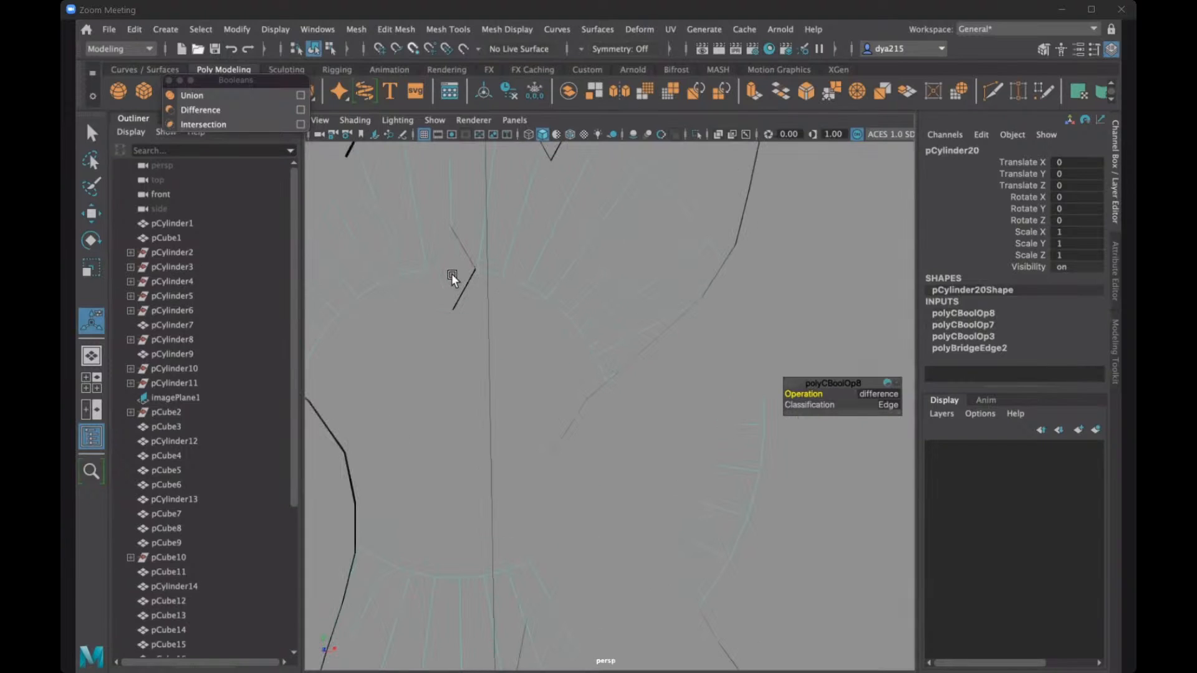
pyautogui.click(451, 275)
pyautogui.scroll(-6, 406, 256)
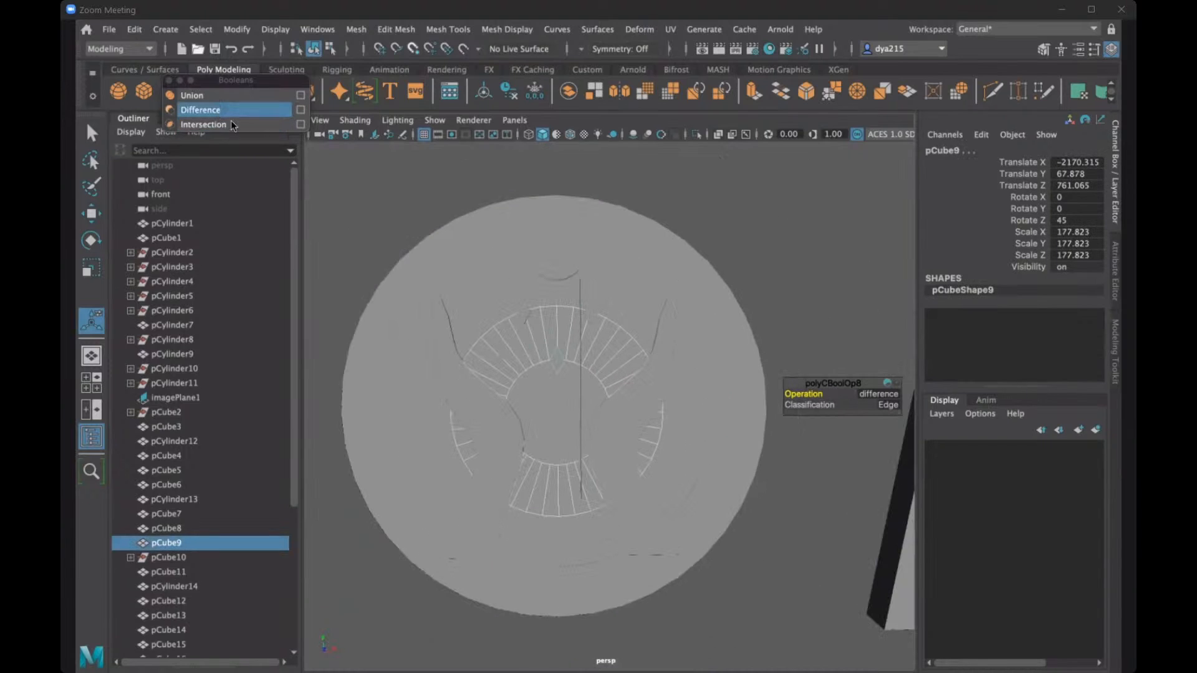
pyautogui.click(227, 112)
pyautogui.scroll(10, 589, 412)
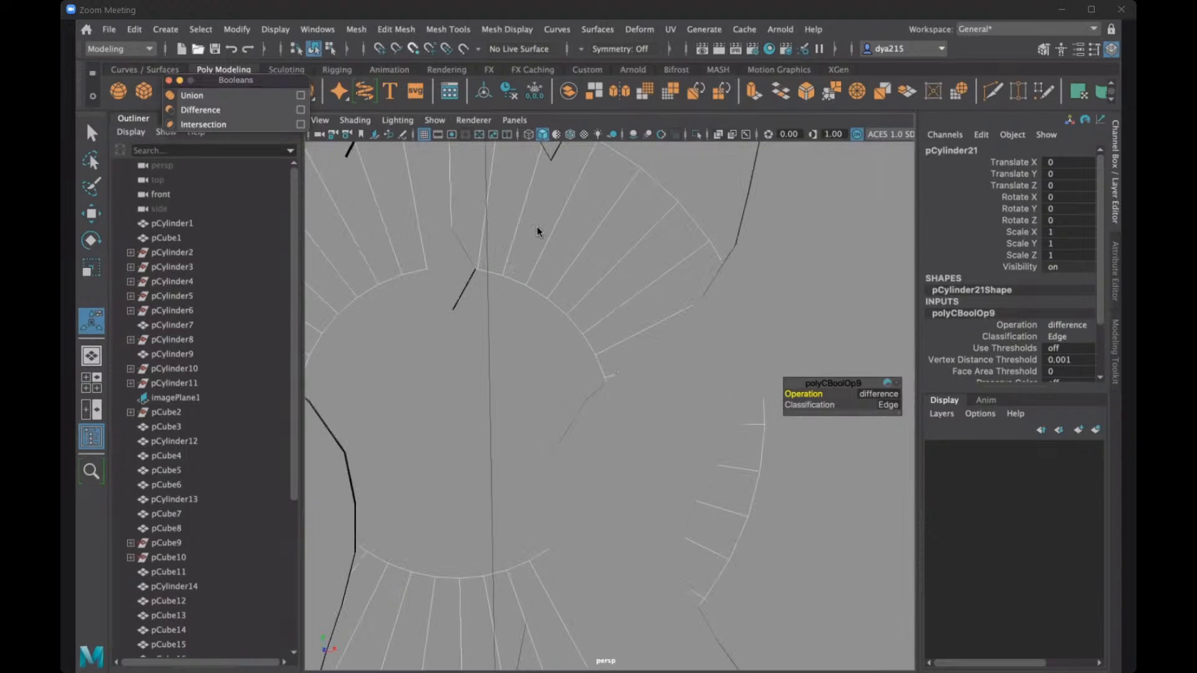
# - Select the ring around the centre mesh with a copy of the upper right gem and subtract the gem with a Boolean difference
pyautogui.click(549, 228)
pyautogui.scroll(-2, 550, 231)
pyautogui.keyDown('alt'); pyautogui.moveTo(572, 294); pyautogui.dragTo(617, 264); pyautogui.keyUp('alt')
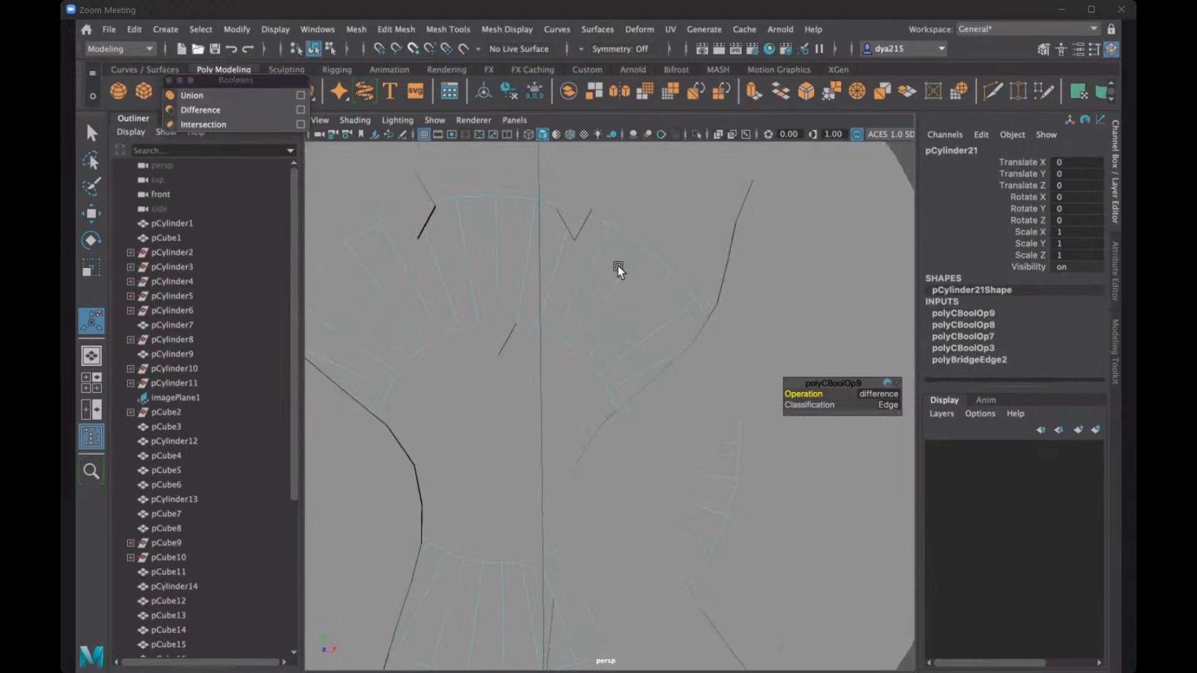
pyautogui.scroll(-3, 617, 264)
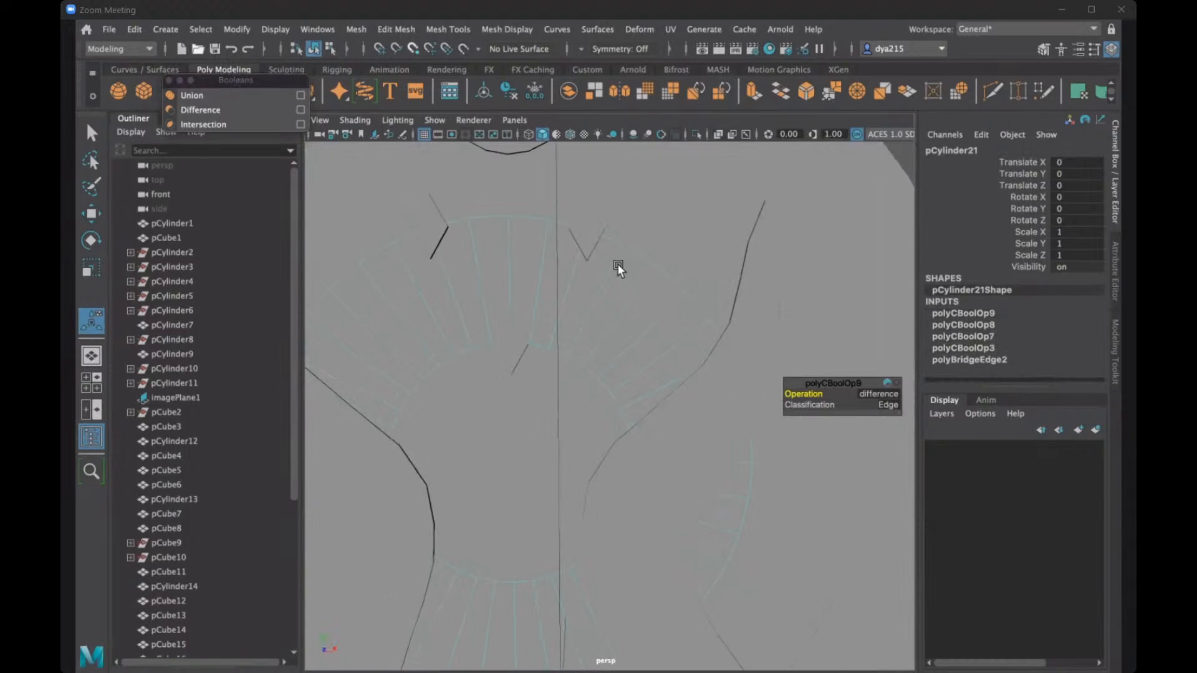
pyautogui.click(603, 292)
pyautogui.click(603, 292)
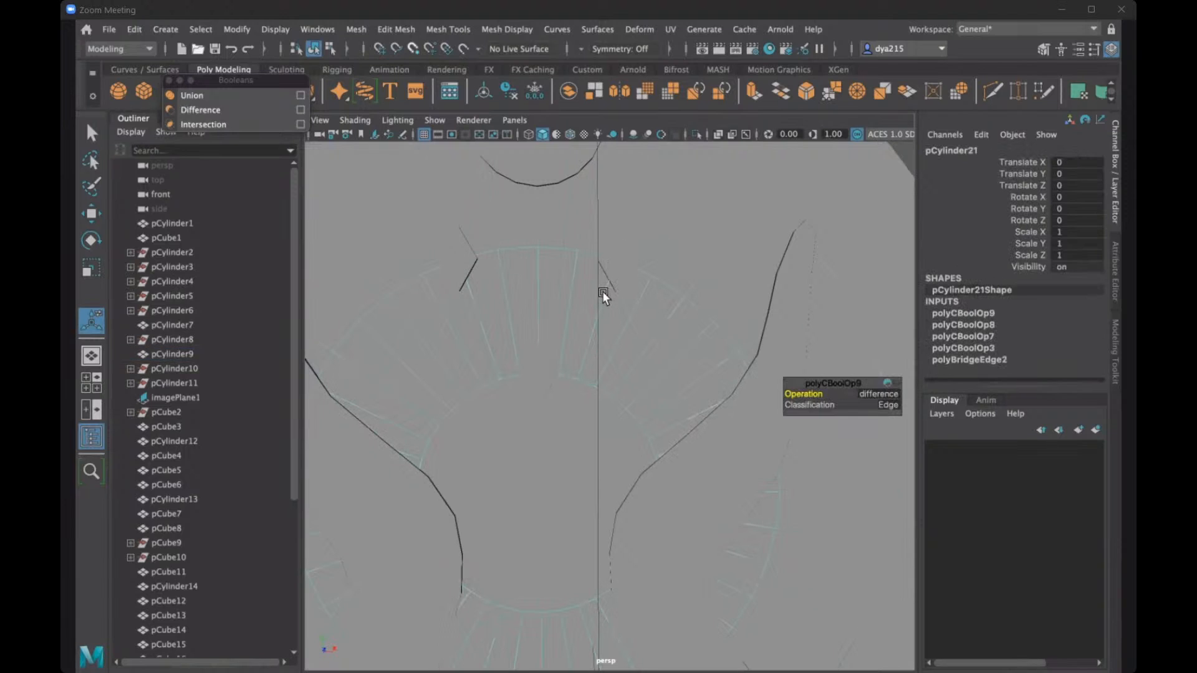
pyautogui.scroll(4, 601, 289)
pyautogui.keyDown('alt'); pyautogui.moveTo(600, 288); pyautogui.dragTo(595, 377); pyautogui.keyUp('alt')
pyautogui.scroll(3, 616, 371)
pyautogui.click(344, 357)
pyautogui.scroll(-5, 408, 384)
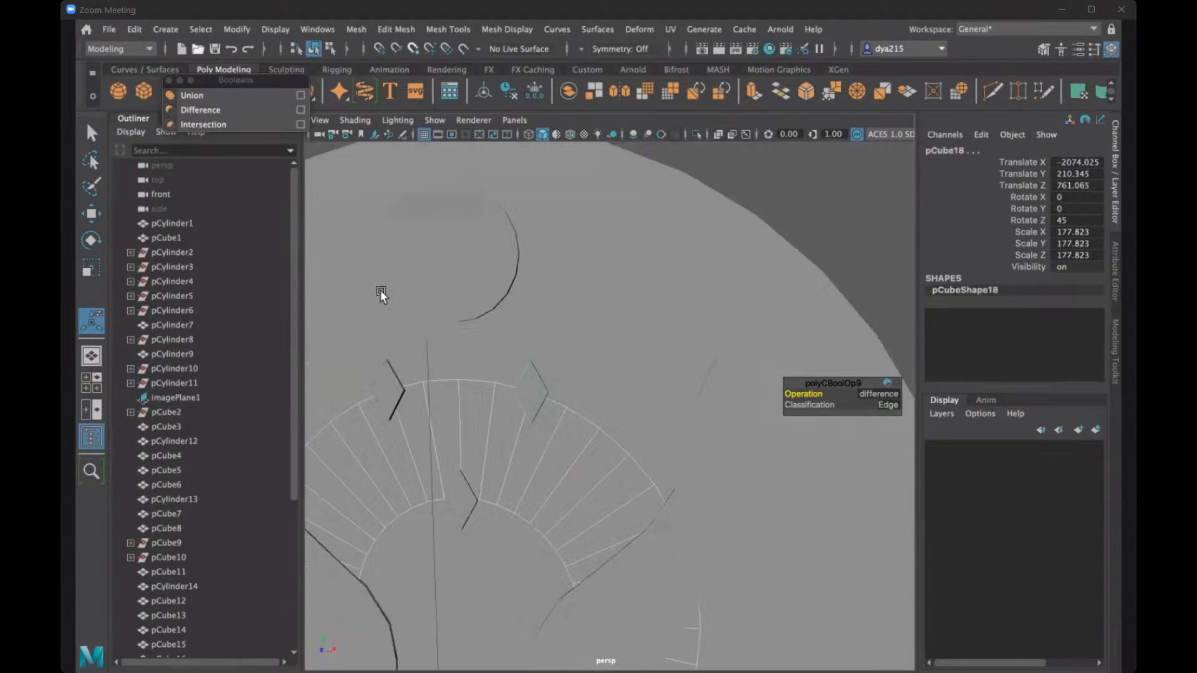
pyautogui.click(215, 111)
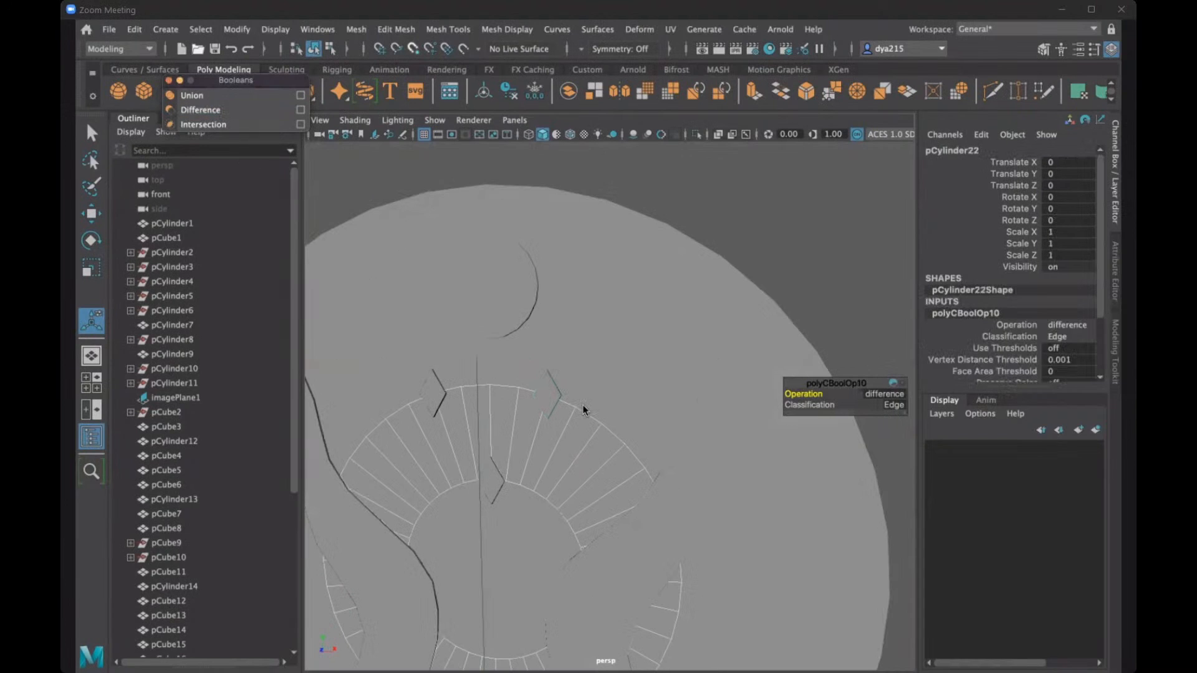
# - Subtract a copy of the upper left gem from the ring around the centre mesh with a Boolean difference
pyautogui.keyDown('alt'); pyautogui.moveTo(582, 409); pyautogui.dragTo(609, 361); pyautogui.keyUp('alt')
pyautogui.scroll(10, 603, 347)
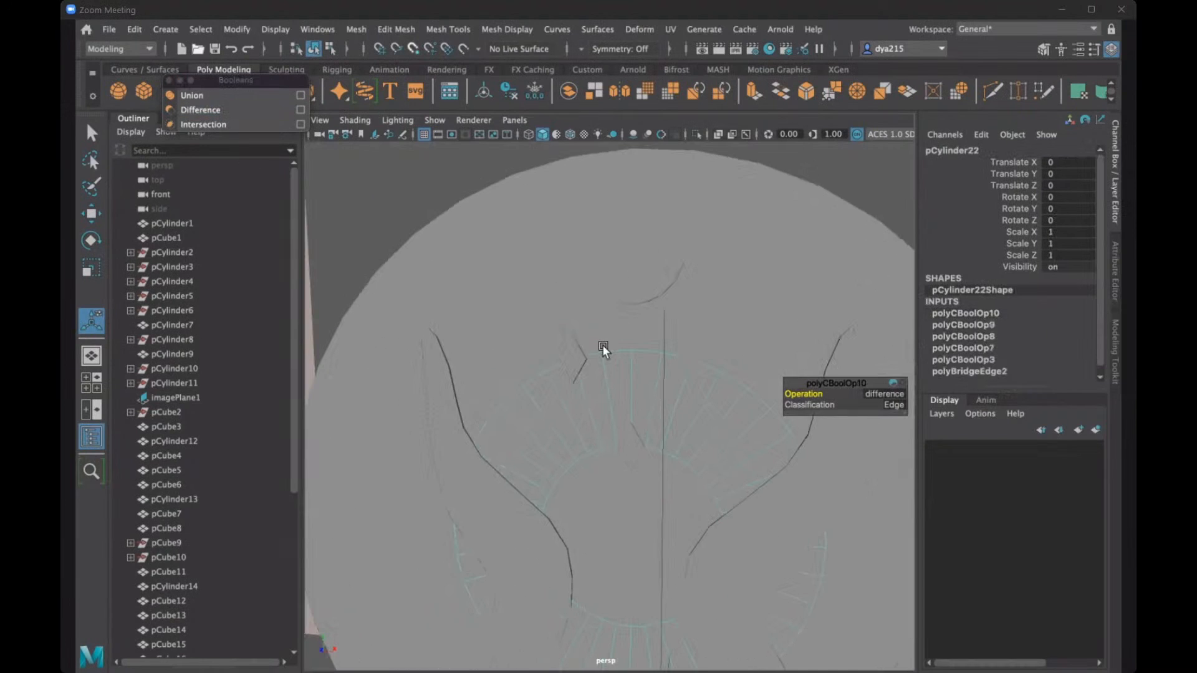
pyautogui.keyDown('alt'); pyautogui.moveTo(577, 411); pyautogui.dragTo(558, 417); pyautogui.keyUp('alt')
pyautogui.keyDown('shift'); pyautogui.click(447, 391); pyautogui.keyUp('shift')
pyautogui.scroll(-10, 525, 365)
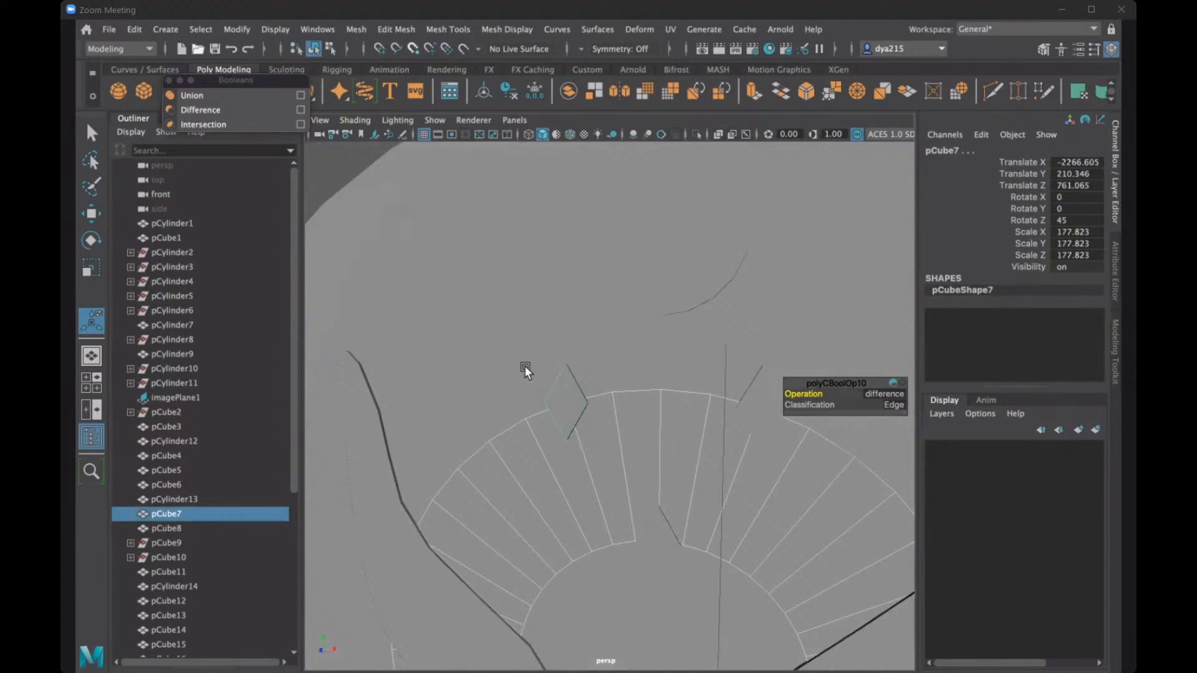
pyautogui.click(201, 112)
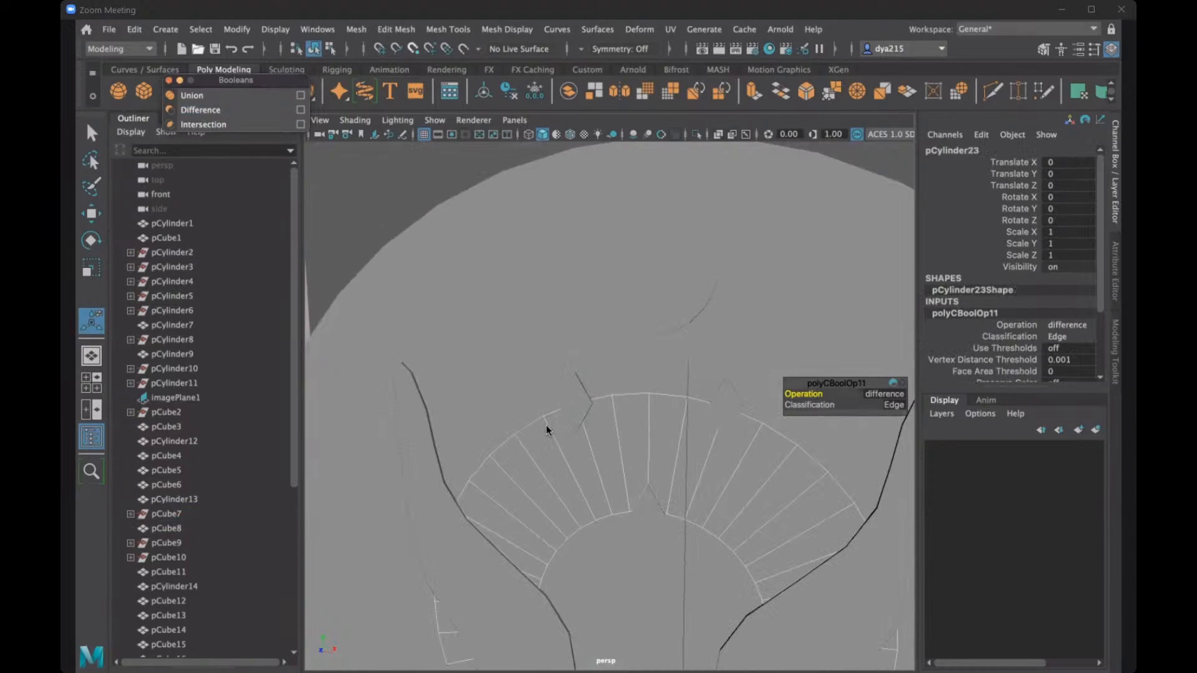
# - Subtract one hand and its opposite counterpart from the next larger ring, just inside the outermost one, with two Boolean differences
pyautogui.keyDown('alt'); pyautogui.moveTo(533, 422); pyautogui.dragTo(606, 435); pyautogui.keyUp('alt')
pyautogui.scroll(-3, 604, 436)
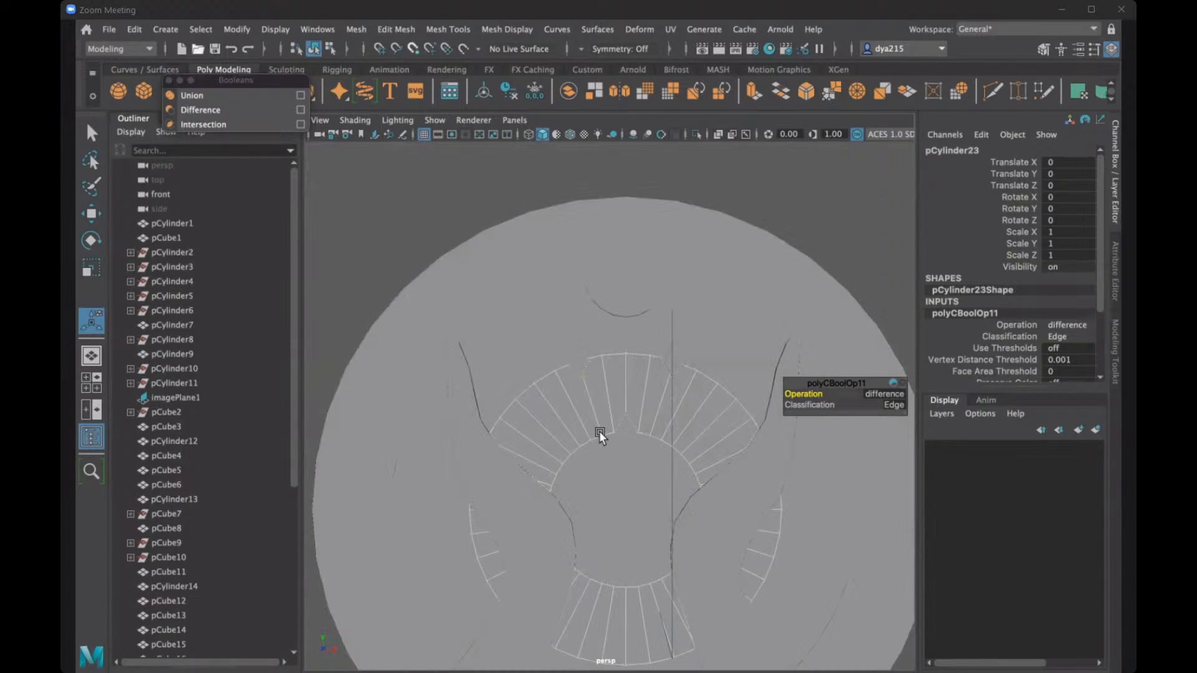
pyautogui.scroll(2, 597, 432)
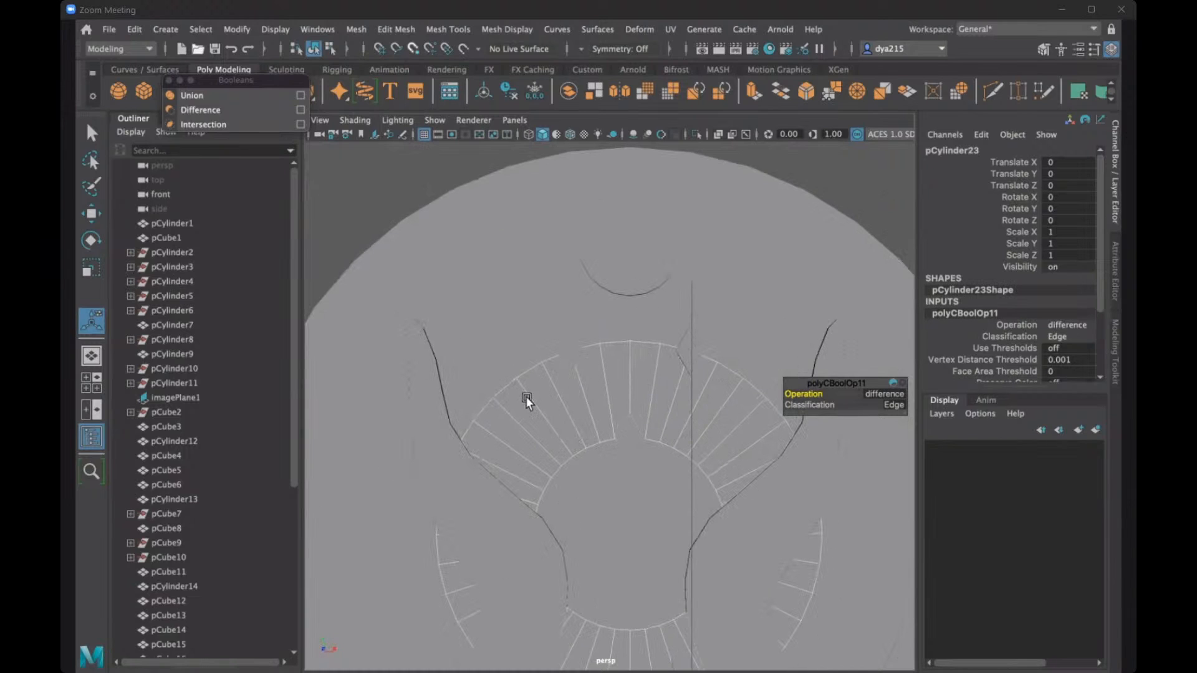
pyautogui.keyDown('alt'); pyautogui.moveTo(525, 397); pyautogui.dragTo(454, 324, button='middle'); pyautogui.keyUp('alt')
pyautogui.scroll(-2, 453, 320)
pyautogui.click(469, 372)
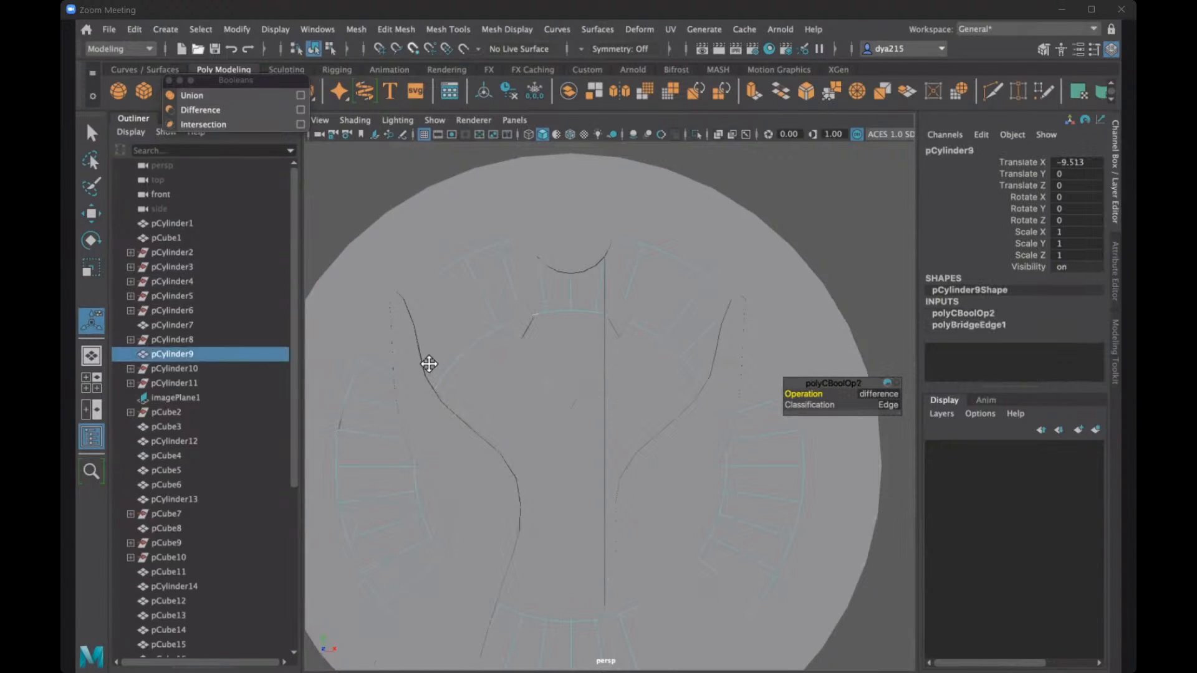
pyautogui.keyDown('alt'); pyautogui.moveTo(429, 364); pyautogui.dragTo(426, 366, button='middle'); pyautogui.keyUp('alt')
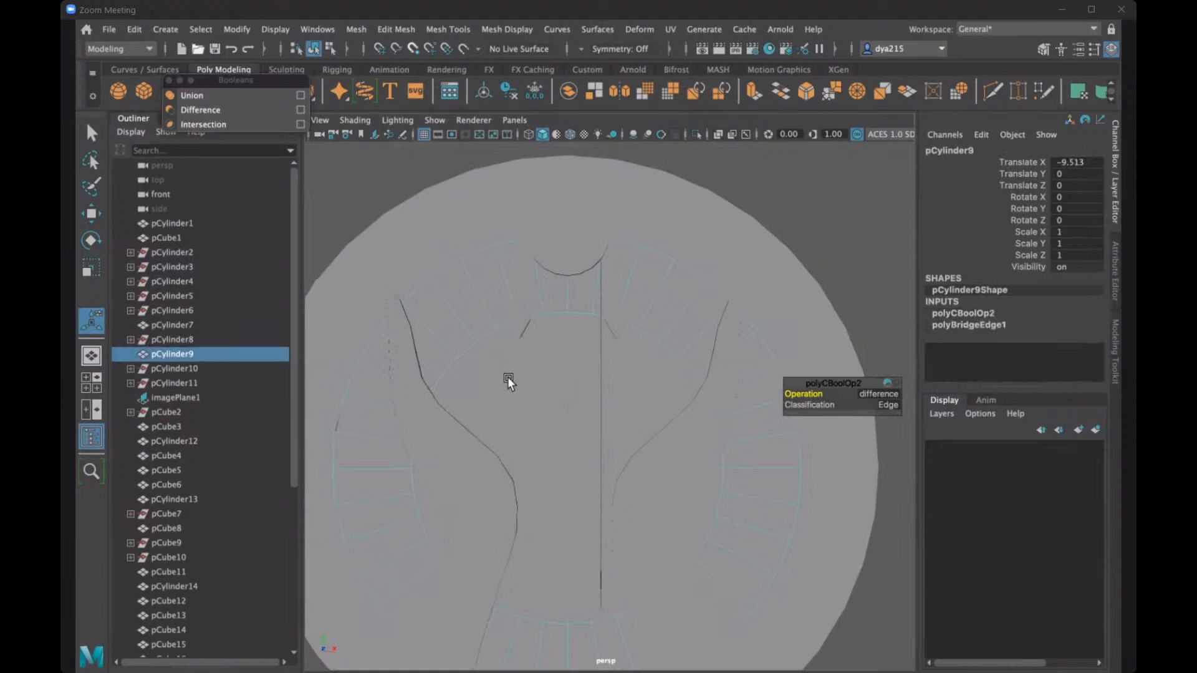
pyautogui.keyDown('alt'); pyautogui.moveTo(507, 376); pyautogui.dragTo(475, 353, button='middle'); pyautogui.keyUp('alt')
pyautogui.keyDown('alt'); pyautogui.moveTo(440, 430); pyautogui.dragTo(456, 441, button='middle'); pyautogui.keyUp('alt')
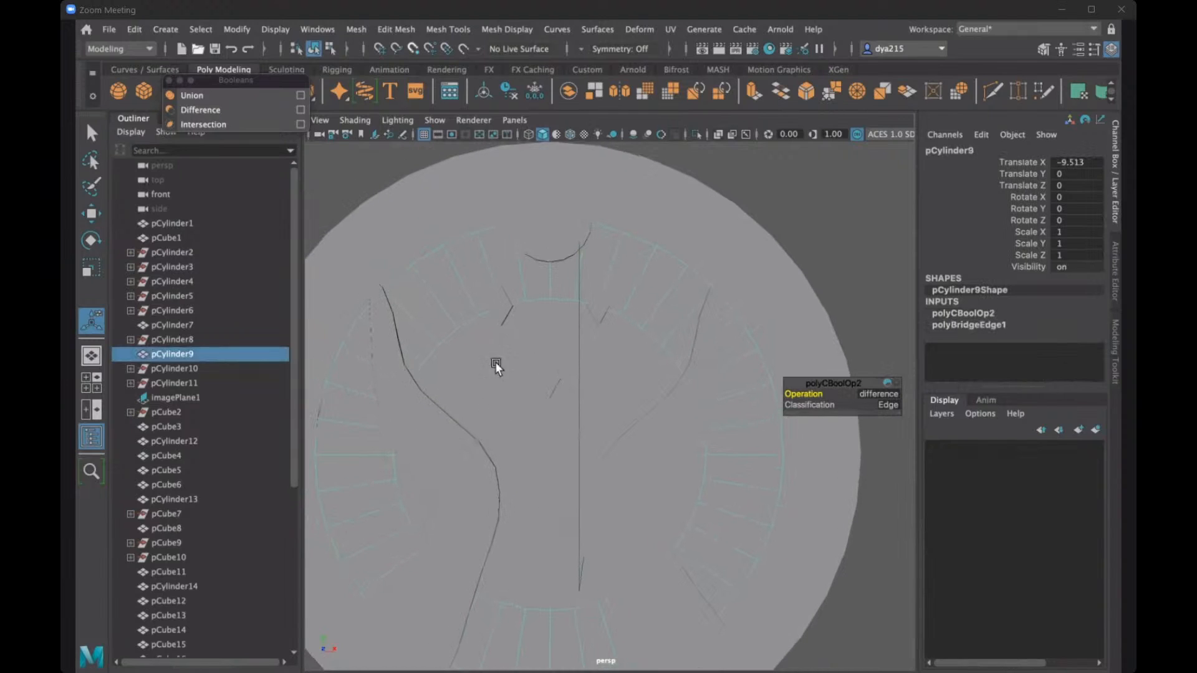
pyautogui.keyDown('alt'); pyautogui.moveTo(391, 398); pyautogui.dragTo(436, 436, button='middle'); pyautogui.keyUp('alt')
pyautogui.click(436, 436)
pyautogui.hotkey('ctrl', 'z')
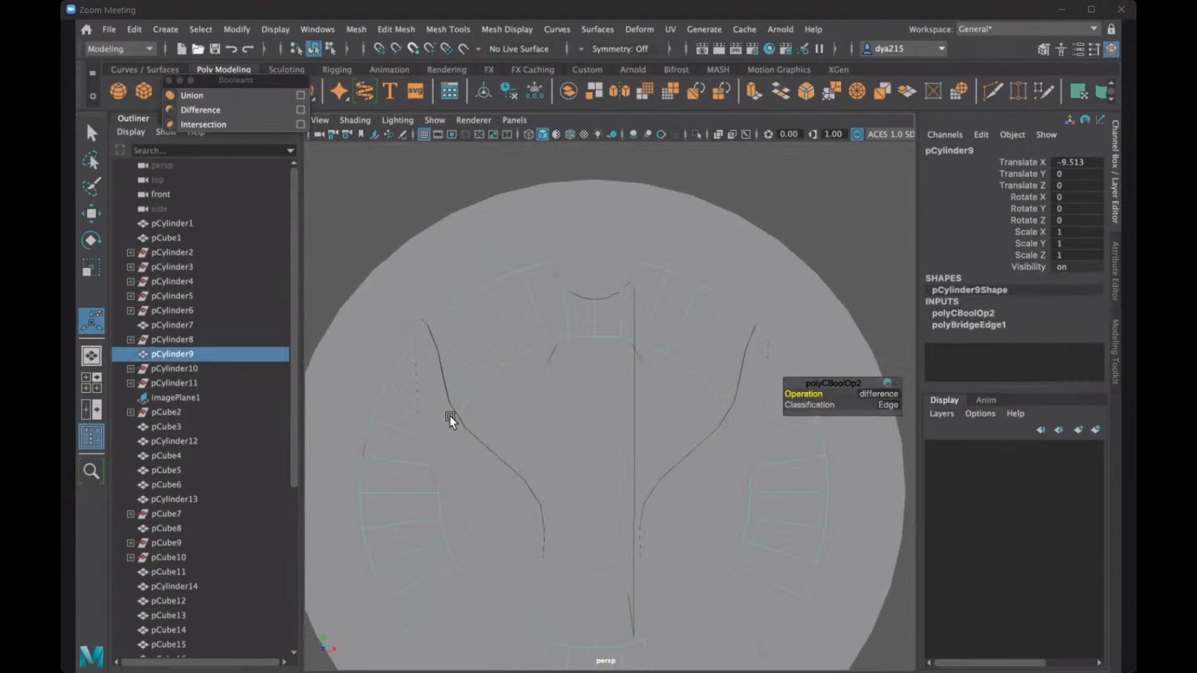
pyautogui.keyDown('shift'); pyautogui.click(450, 415); pyautogui.keyUp('shift')
pyautogui.click(228, 110)
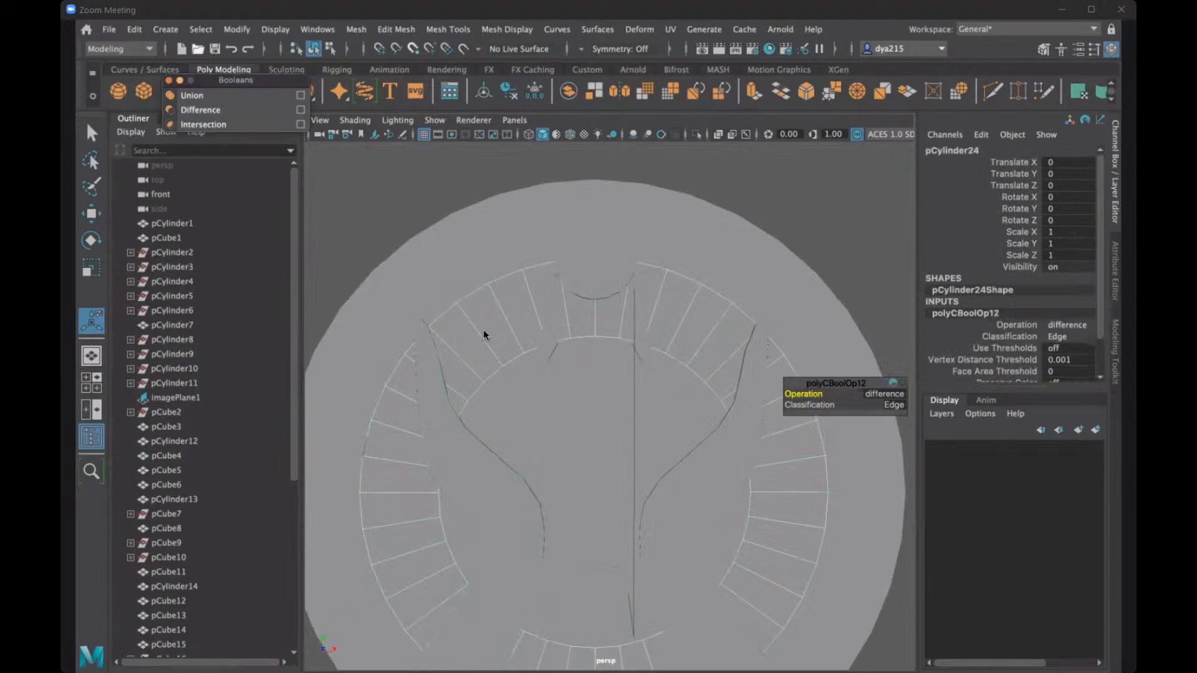
pyautogui.click(726, 457)
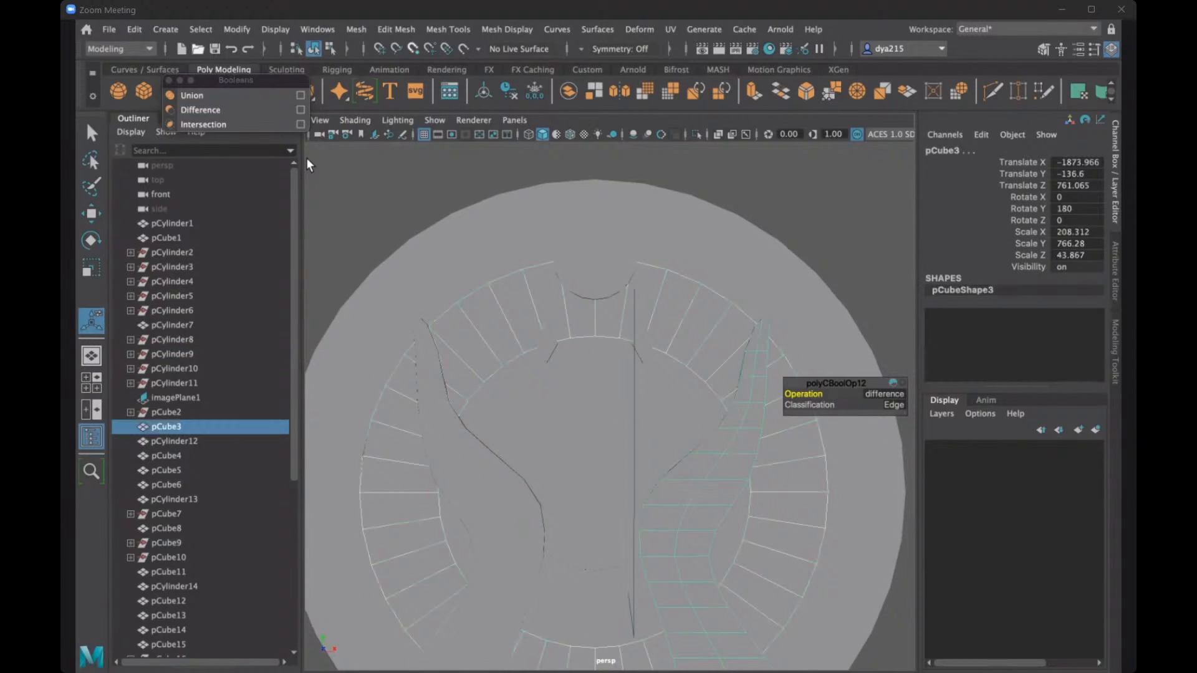
pyautogui.click(212, 110)
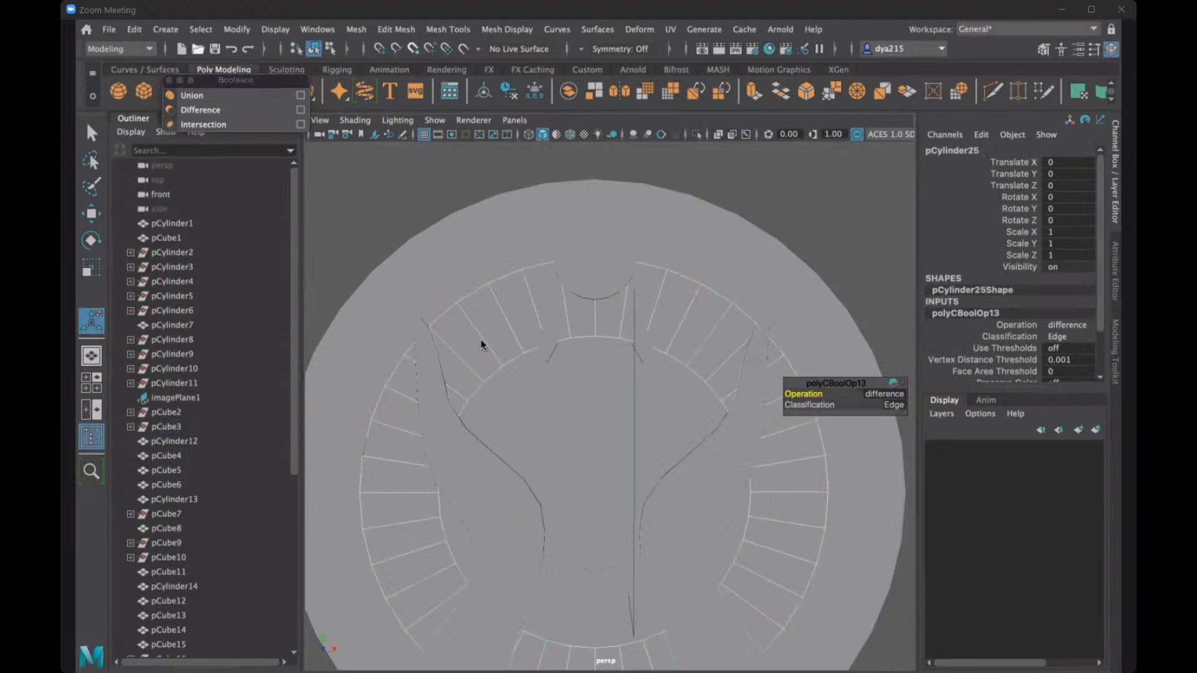
# - Subtract copies of the upper left and upper right gems from the ring inside the outermost one with two Boolean differences
pyautogui.click(538, 345)
pyautogui.click(546, 331)
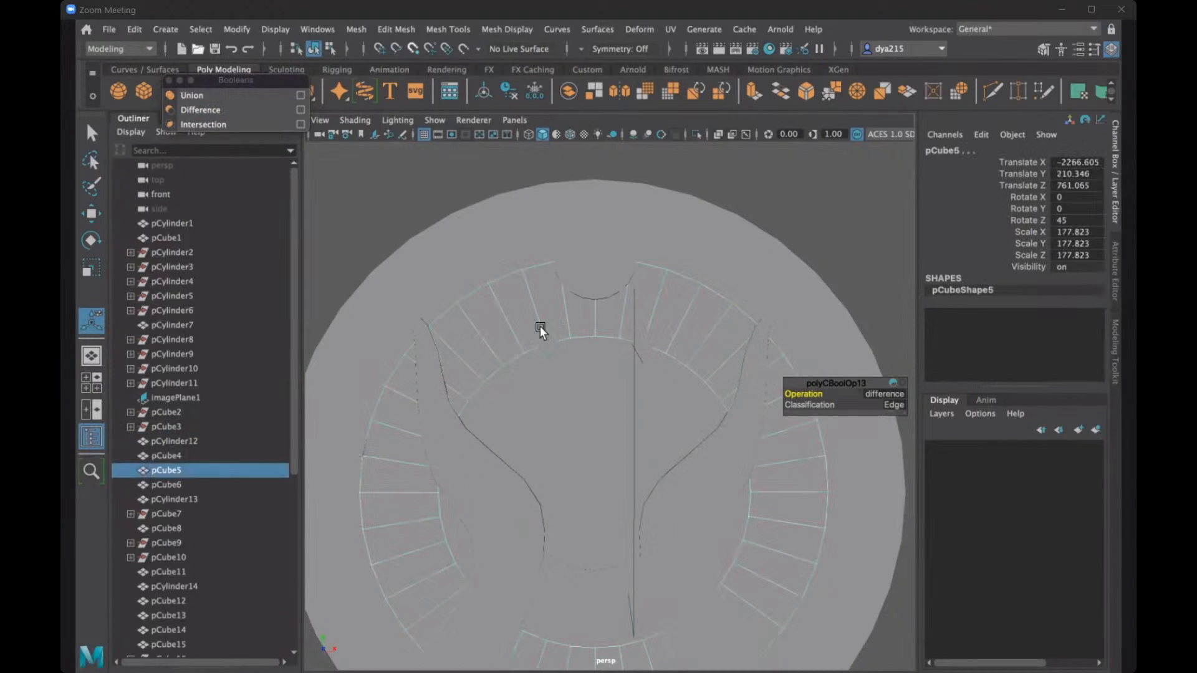
pyautogui.click(209, 111)
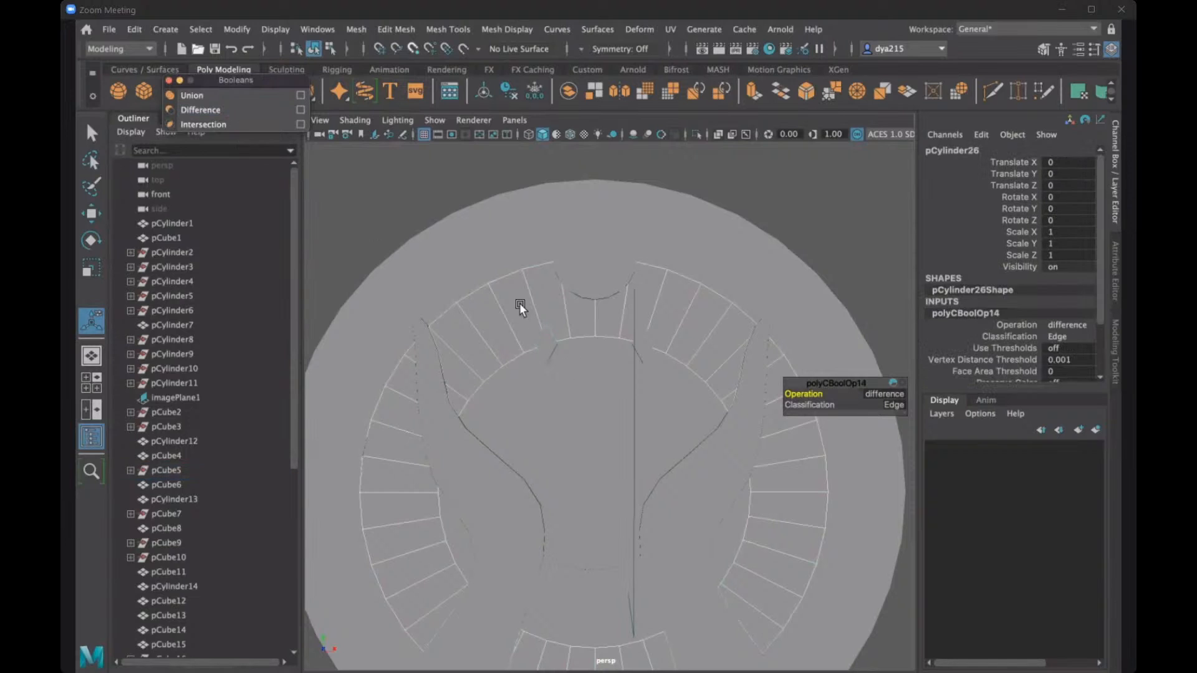
pyautogui.click(659, 343)
pyautogui.scroll(3, 659, 343)
pyautogui.click(668, 300)
pyautogui.click(204, 110)
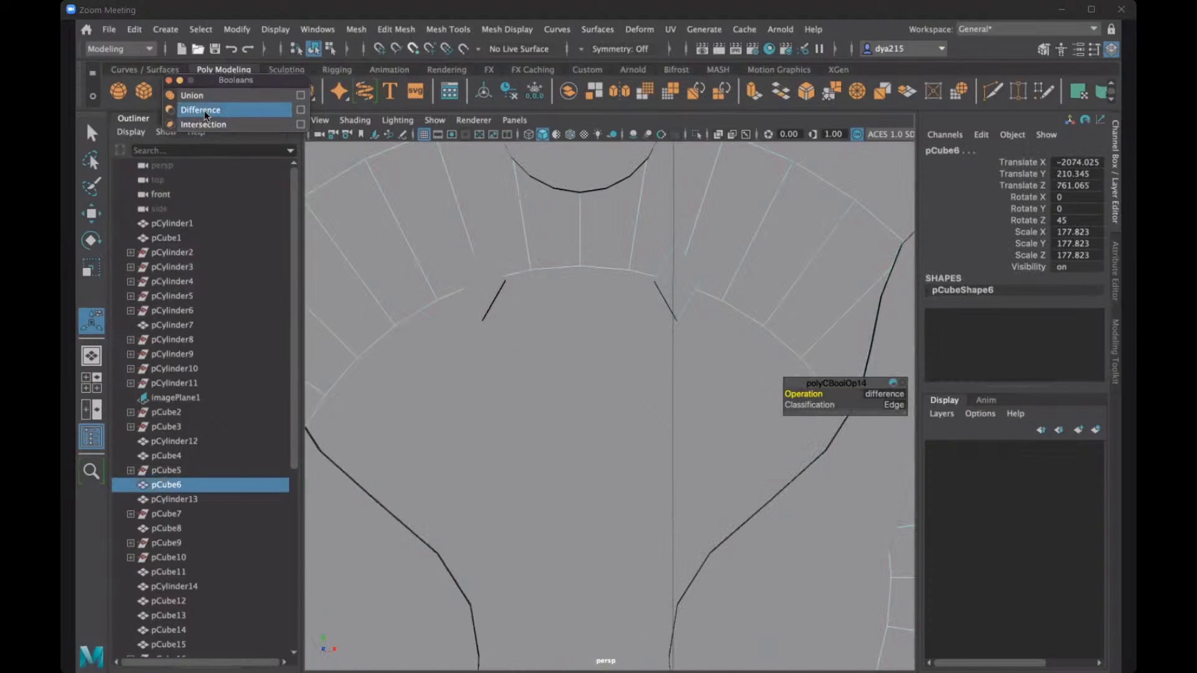
# - Subtract a copy of the circle above the gems from the ring inside the outermost one with a Boolean difference
pyautogui.scroll(-3, 573, 267)
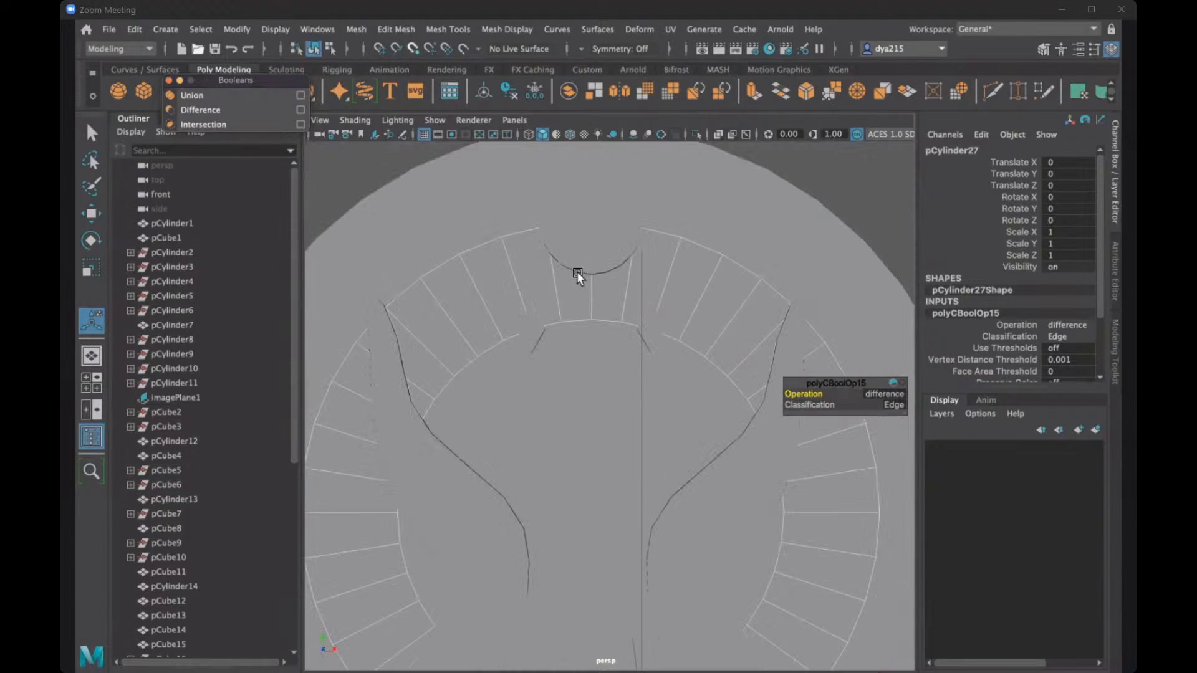
pyautogui.scroll(-3, 577, 271)
pyautogui.keyDown('ctrl'); pyautogui.click(171, 498); pyautogui.keyUp('ctrl')
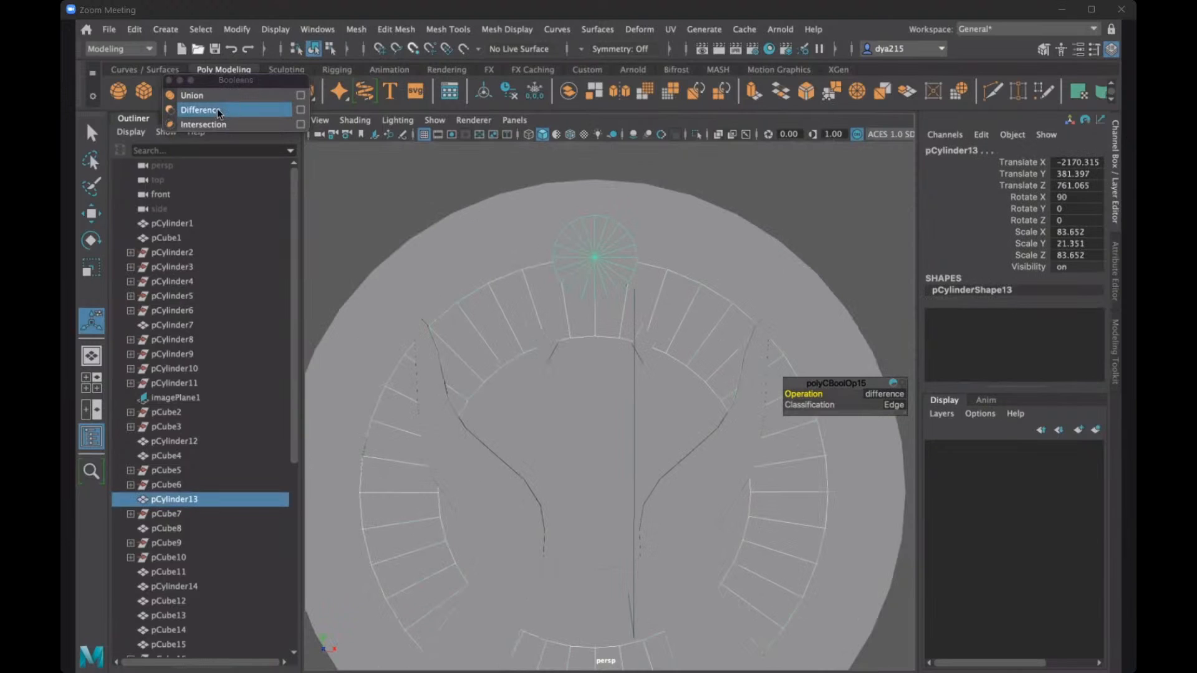
pyautogui.click(200, 110)
# - Subtract one hand and its opposite counterpart from the outermost ring with two Boolean differences
pyautogui.moveTo(627, 422)
pyautogui.keyDown('alt'); pyautogui.mouseDown()
pyautogui.moveTo(617, 428)
pyautogui.moveTo(625, 422)
pyautogui.mouseUp(); pyautogui.keyUp('alt')
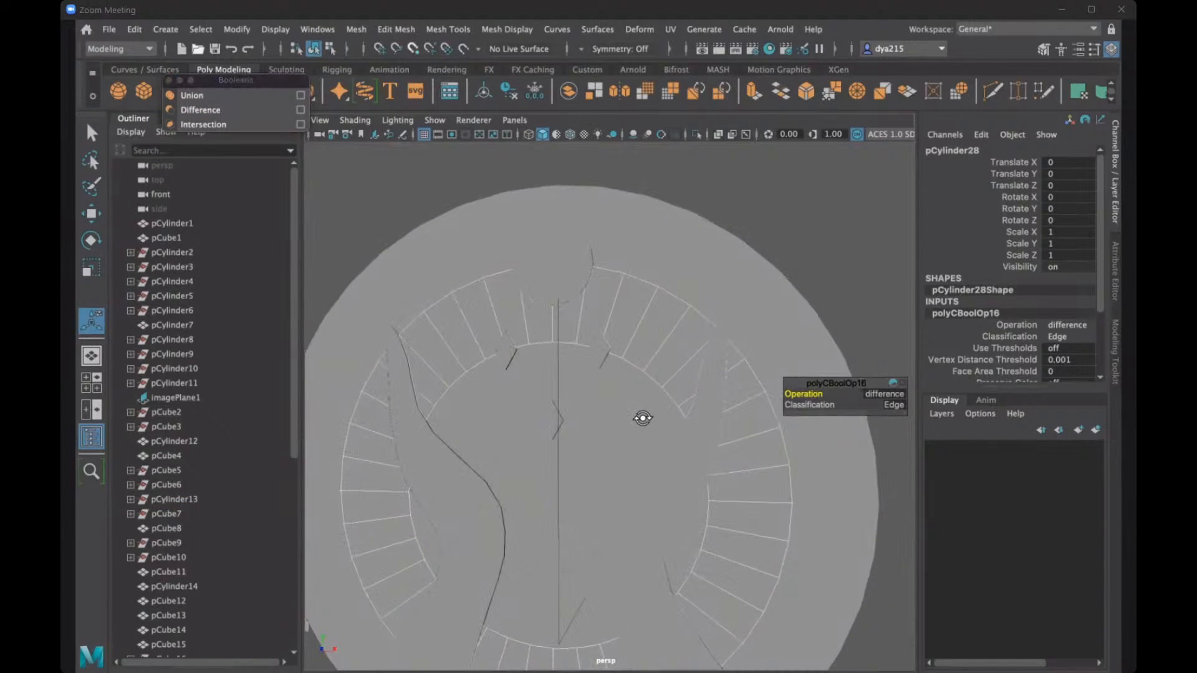
pyautogui.keyDown('alt'); pyautogui.moveTo(642, 418); pyautogui.dragTo(640, 419); pyautogui.keyUp('alt')
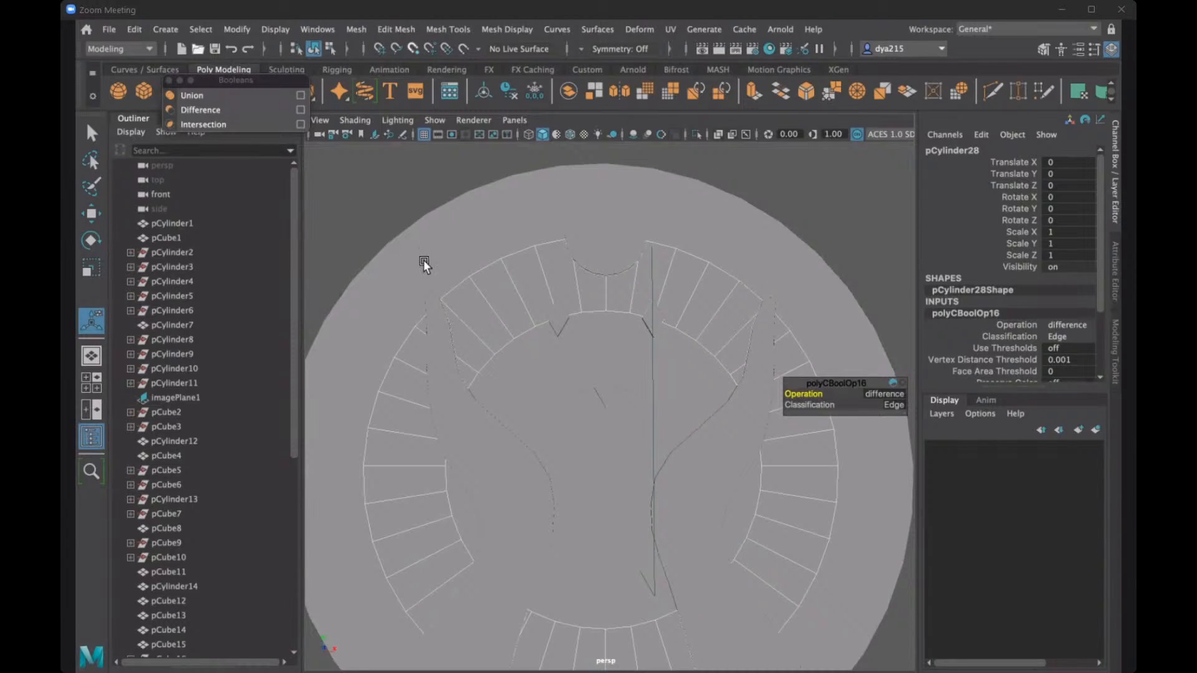
pyautogui.click(472, 364)
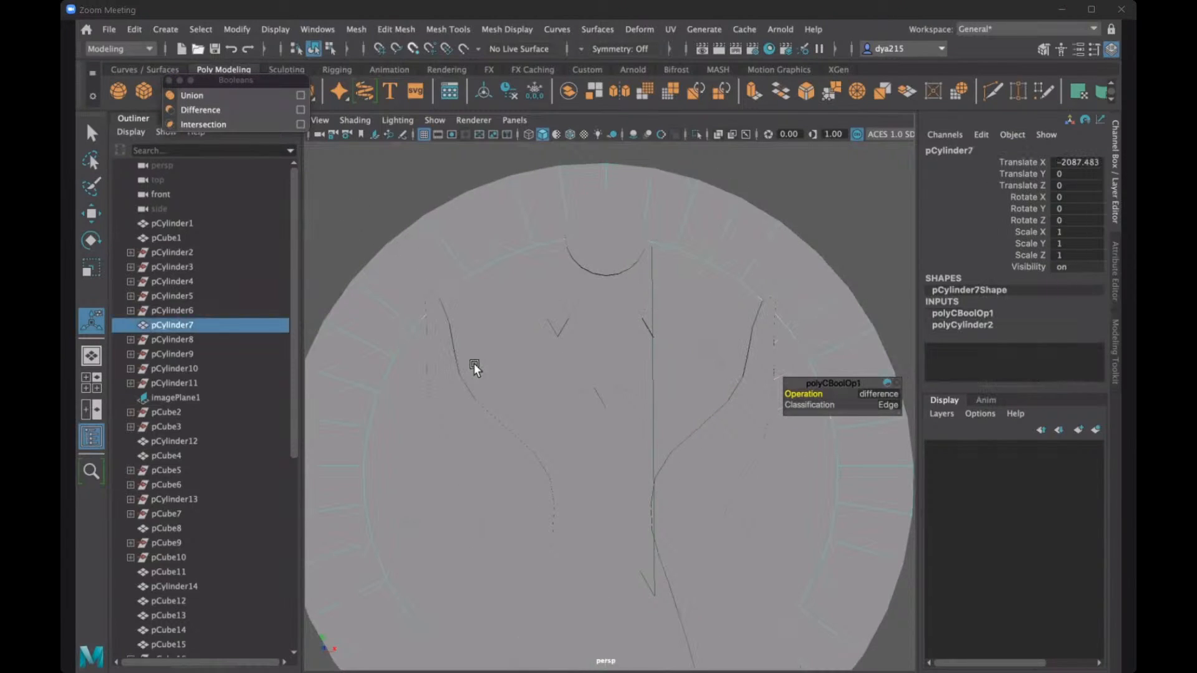
pyautogui.scroll(-2, 475, 371)
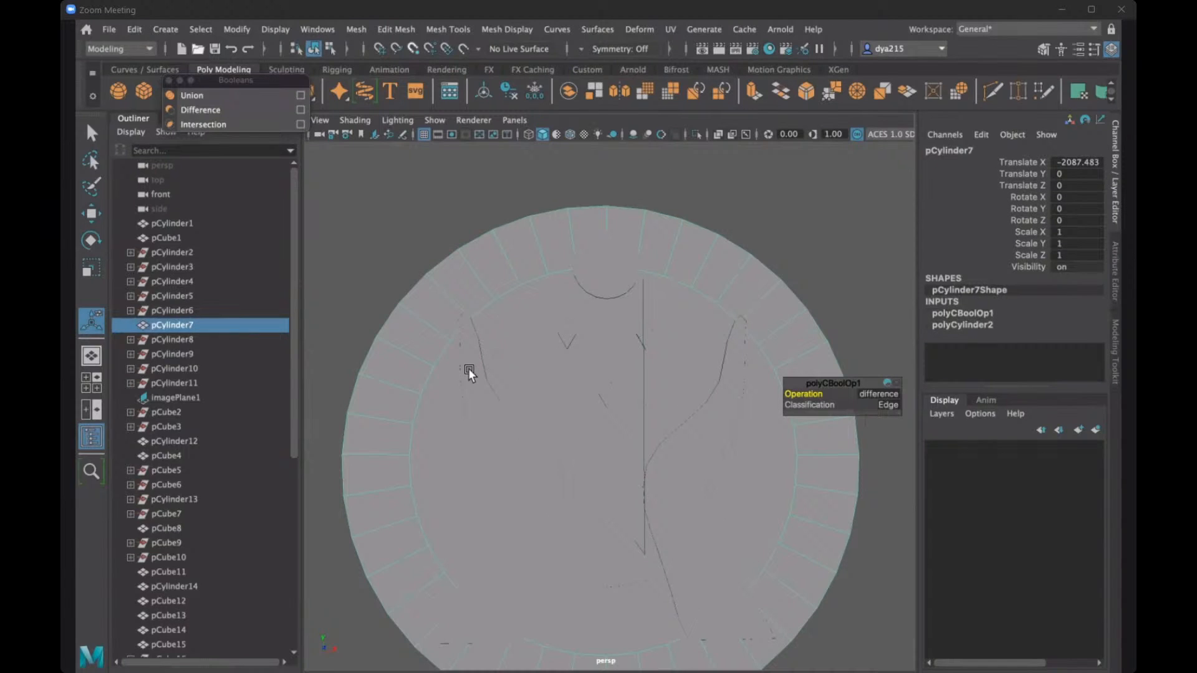
pyautogui.click(232, 114)
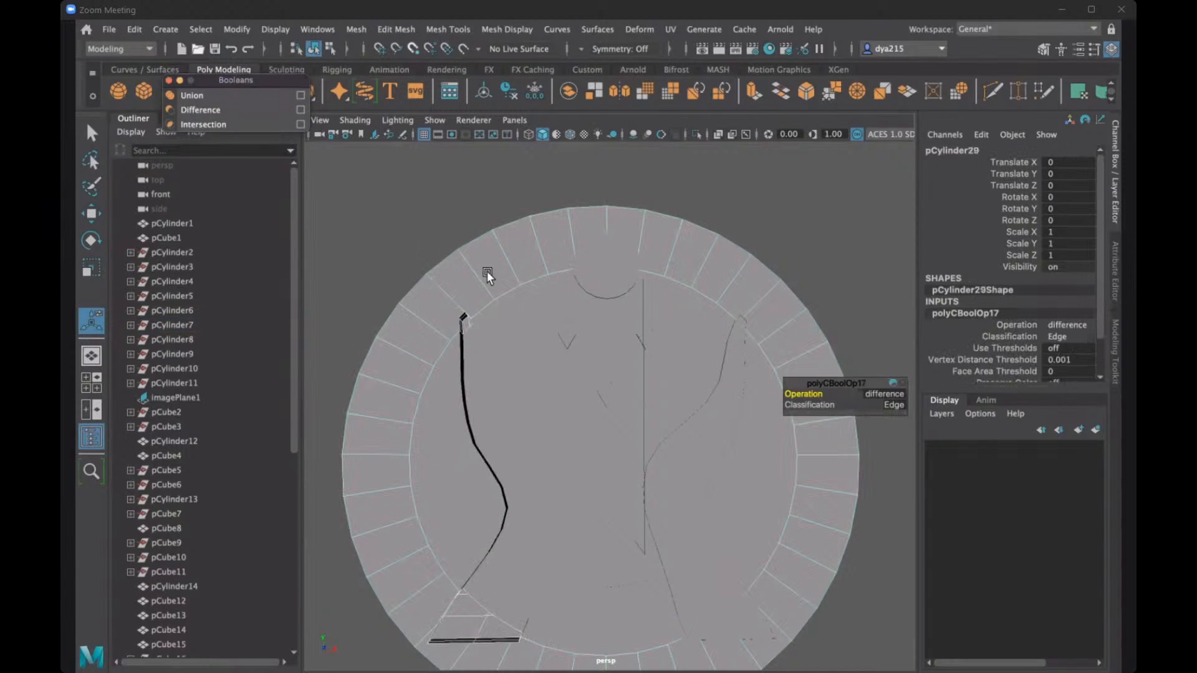
pyautogui.click(704, 437)
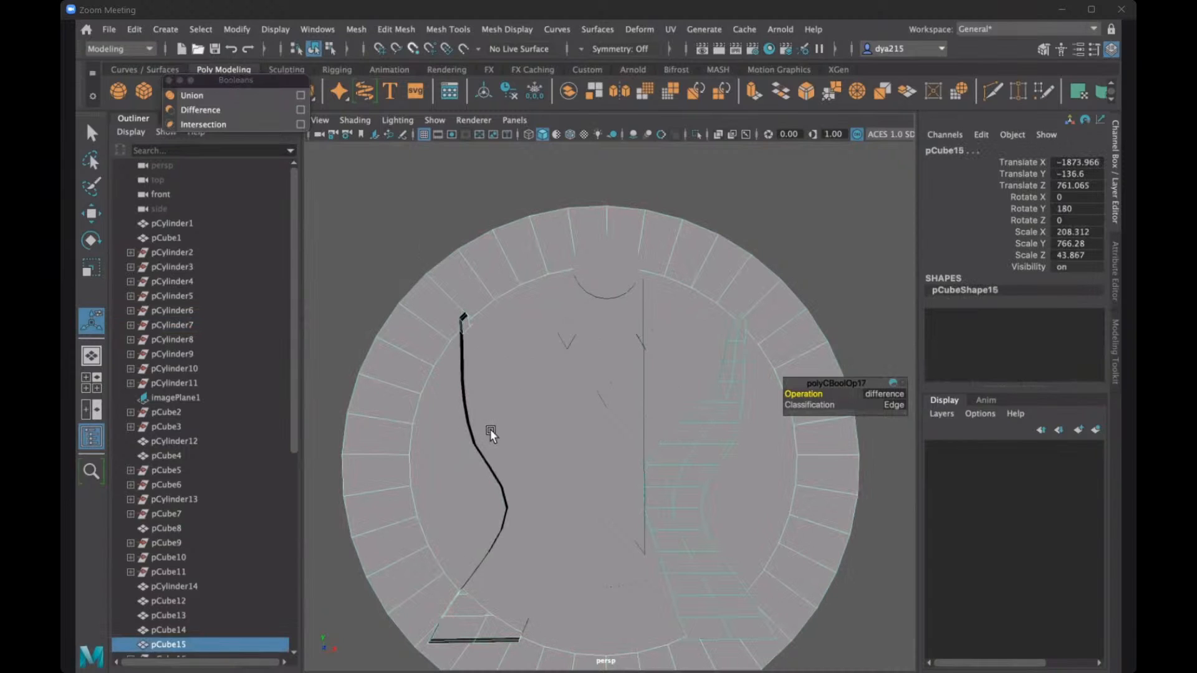
pyautogui.click(218, 111)
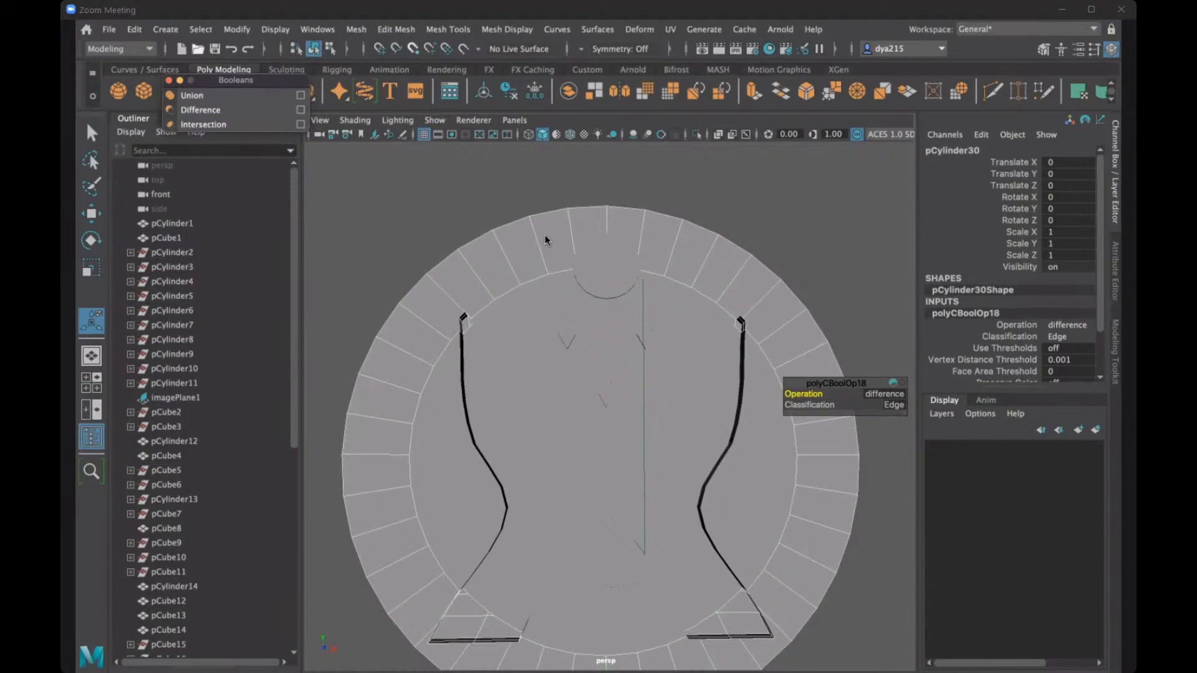
# - Select the outermost ring with the remaining circle copy and subtract the circle with a Boolean difference
pyautogui.click(604, 274)
pyautogui.keyDown('shift'); pyautogui.click(606, 274); pyautogui.keyUp('shift')
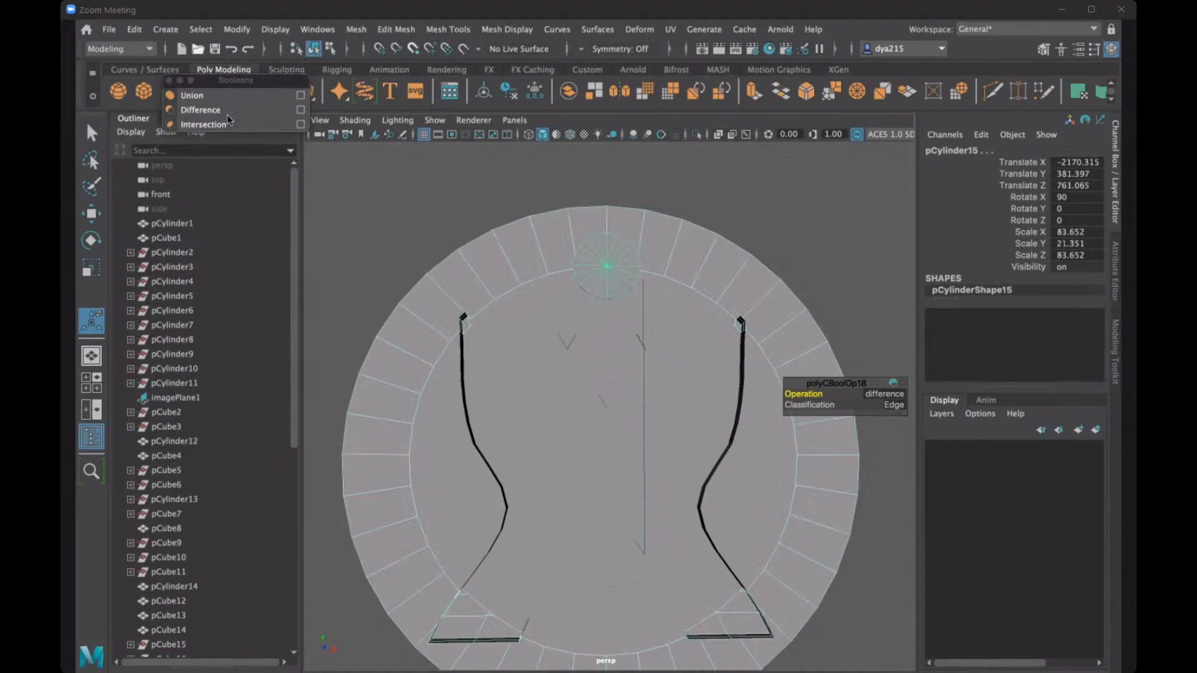
pyautogui.click(226, 112)
# - Delete the two leftover circle copies from the circular opening above the gems
pyautogui.keyDown('alt'); pyautogui.moveTo(566, 278); pyautogui.dragTo(573, 310); pyautogui.keyUp('alt')
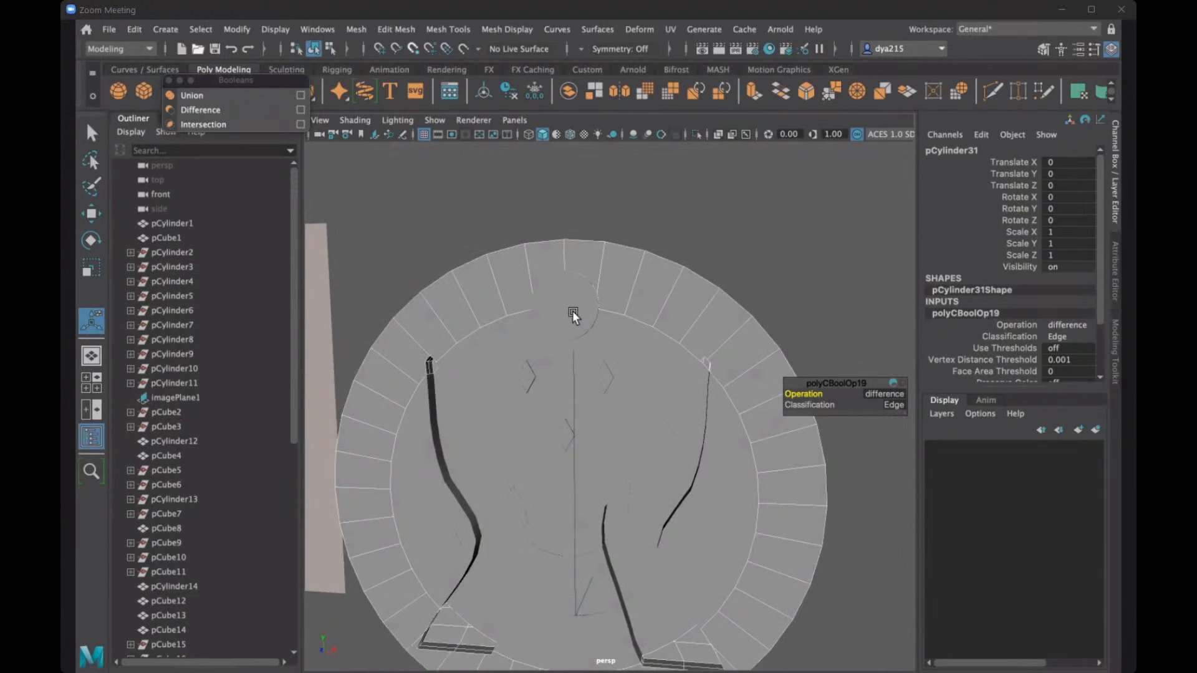
pyautogui.click(572, 311)
pyautogui.press('Delete')
pyautogui.click(579, 325)
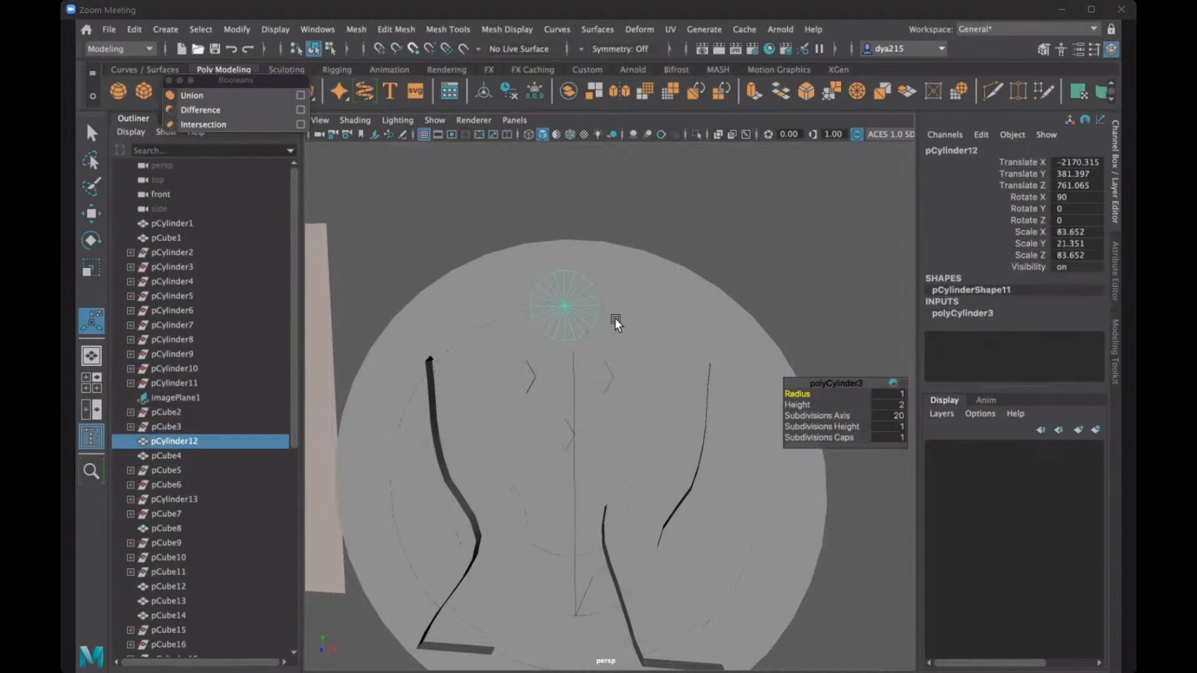
pyautogui.press('Delete')
# - Delete the leftover cube cutters from all three diamond-shaped gem openings below the circle on the disc
pyautogui.click(526, 374)
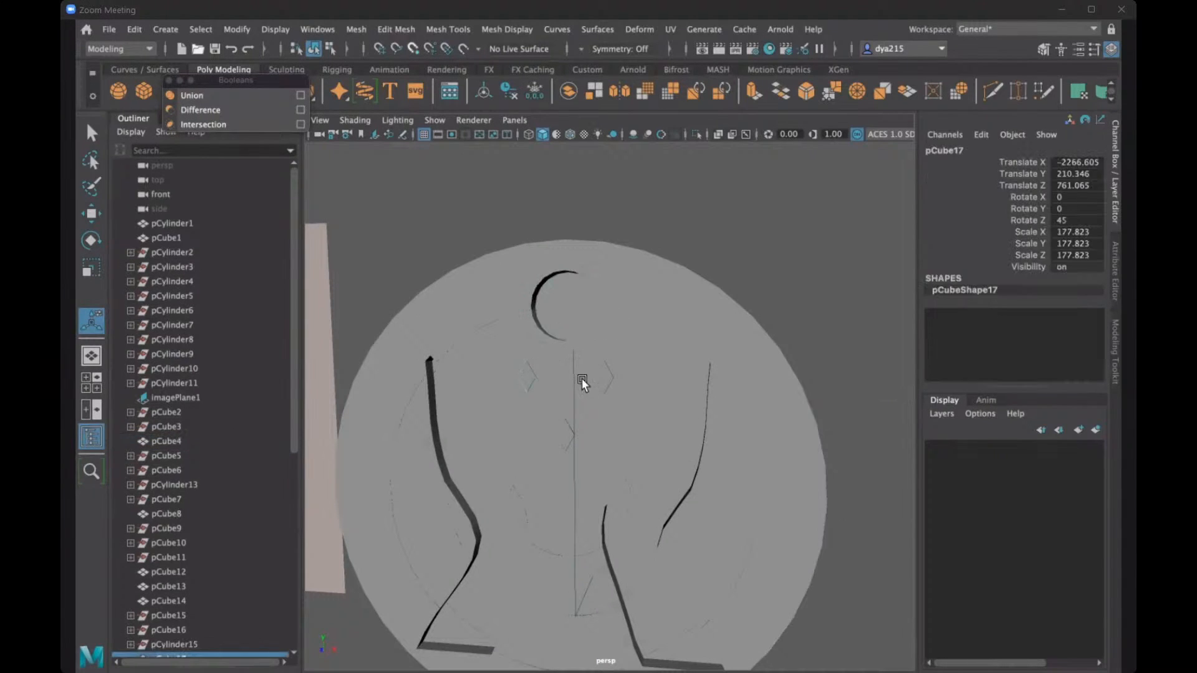
pyautogui.press('Delete')
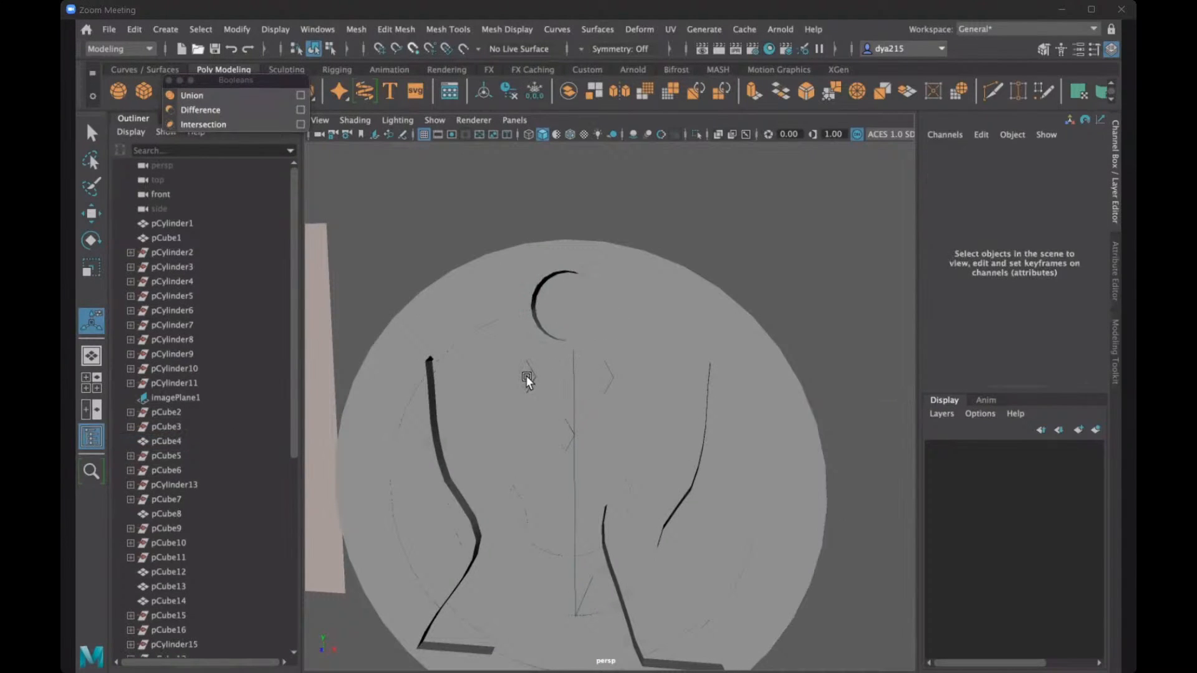
pyautogui.click(526, 376)
pyautogui.press('Delete')
pyautogui.click(603, 378)
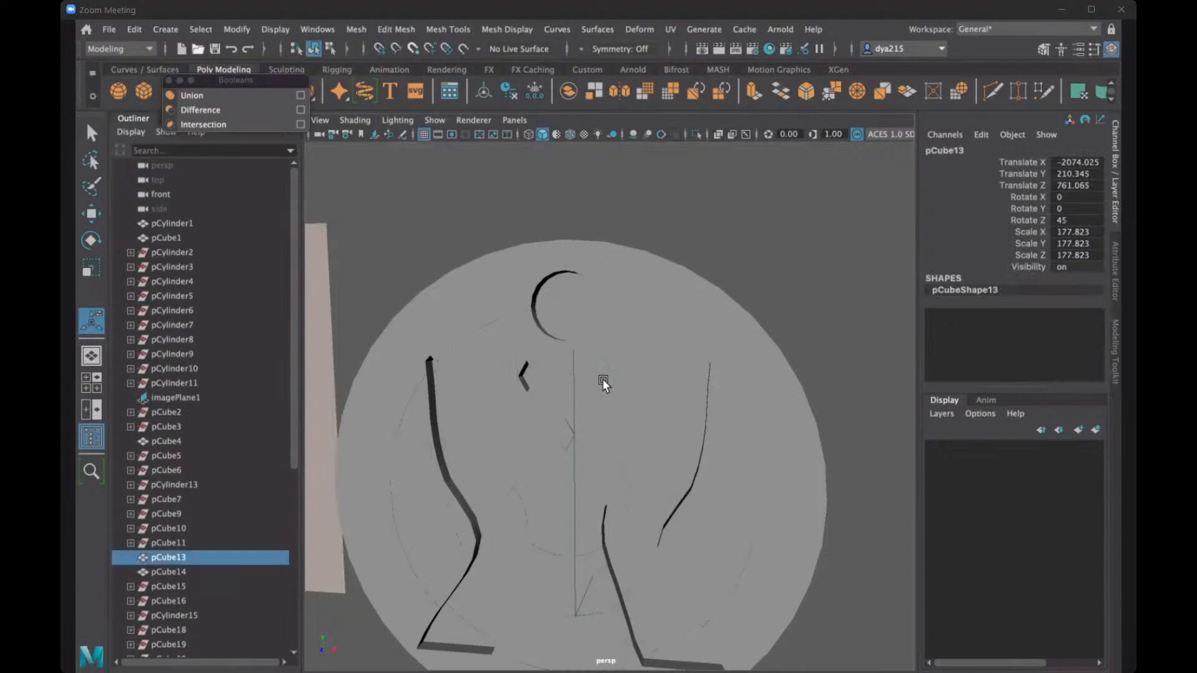
pyautogui.press('Delete')
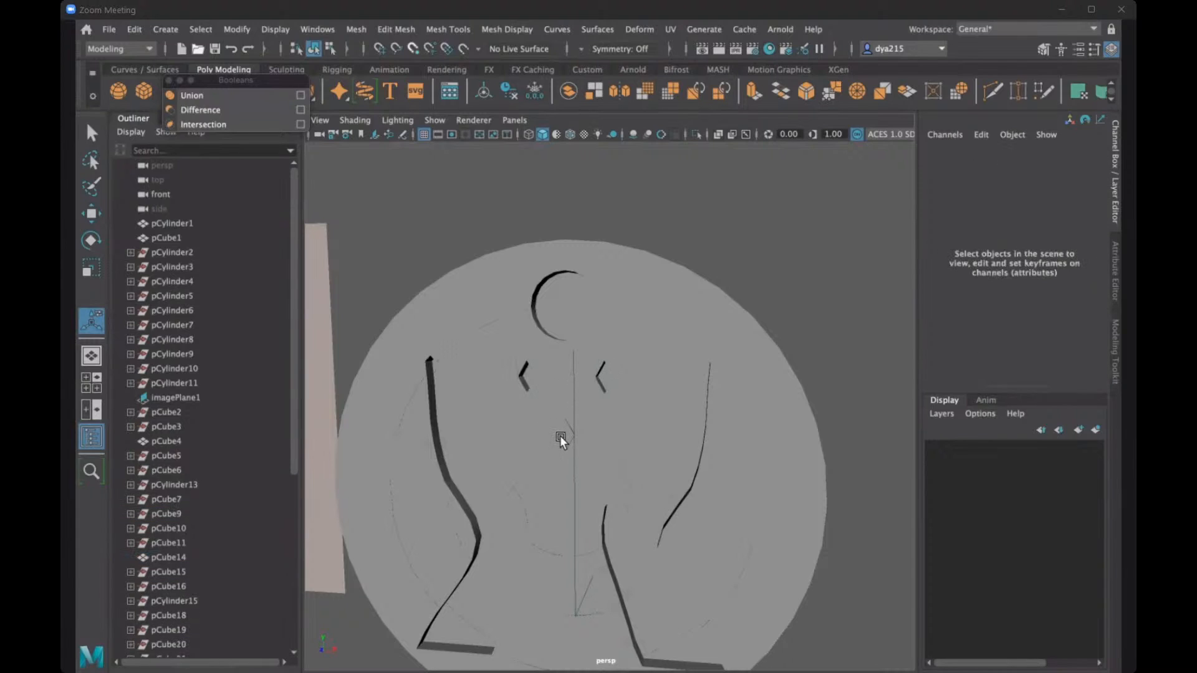
pyautogui.click(561, 435)
pyautogui.press('Delete')
pyautogui.click(563, 433)
pyautogui.press('Delete')
# - Try rotating the outermost ring and the ring just inside it around the disc's centre
pyautogui.moveTo(652, 427)
pyautogui.keyDown('alt'); pyautogui.mouseDown()
pyautogui.moveTo(636, 443)
pyautogui.moveTo(664, 447)
pyautogui.moveTo(592, 414)
pyautogui.moveTo(657, 424)
pyautogui.moveTo(679, 443)
pyautogui.moveTo(609, 443)
pyautogui.moveTo(609, 424)
pyautogui.moveTo(676, 436)
pyautogui.moveTo(628, 417)
pyautogui.moveTo(733, 439)
pyautogui.moveTo(713, 436)
pyautogui.moveTo(724, 436)
pyautogui.moveTo(711, 420)
pyautogui.moveTo(655, 430)
pyautogui.moveTo(666, 428)
pyautogui.moveTo(646, 419)
pyautogui.moveTo(686, 406)
pyautogui.moveTo(654, 416)
pyautogui.mouseUp(); pyautogui.keyUp('alt')
pyautogui.scroll(-5, 652, 409)
pyautogui.keyDown('alt'); pyautogui.moveTo(637, 327); pyautogui.dragTo(636, 327); pyautogui.keyUp('alt')
pyautogui.click(642, 333)
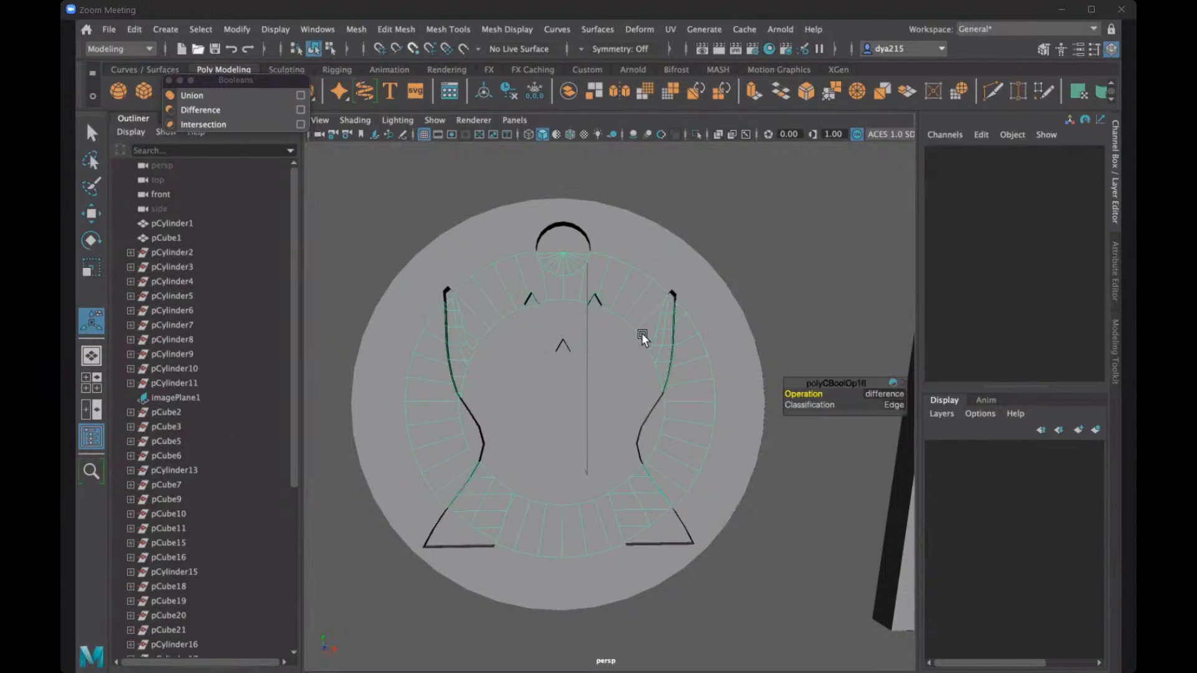
pyautogui.press('e')
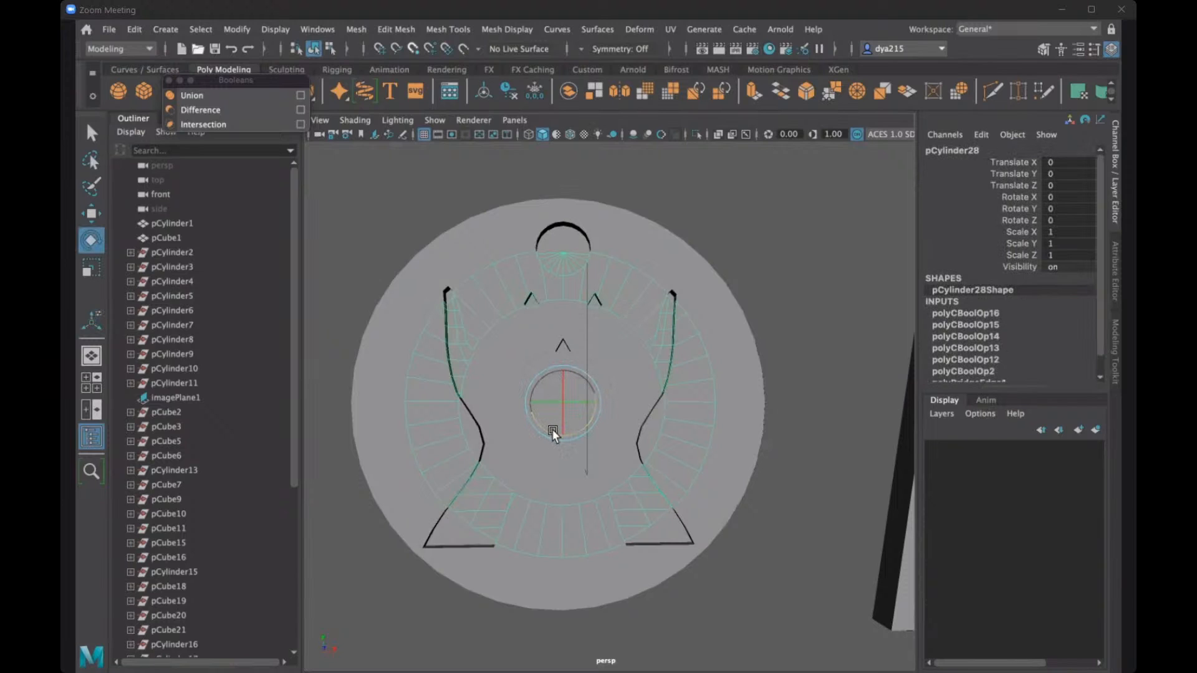
pyautogui.moveTo(552, 432); pyautogui.dragTo(518, 306)
pyautogui.moveTo(498, 231); pyautogui.dragTo(542, 321)
pyautogui.click(551, 376)
pyautogui.moveTo(543, 424); pyautogui.dragTo(551, 372)
# - Try rotating the third ring from the outside around the disc's centre and select the innermost ring
pyautogui.click(548, 414)
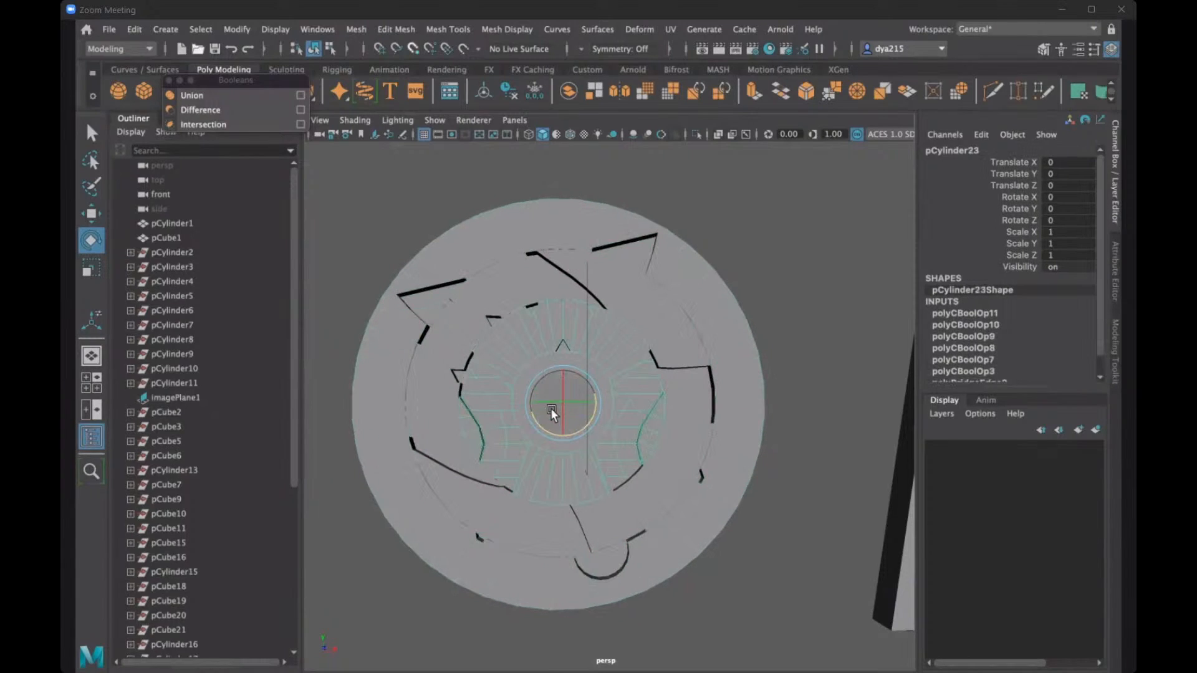
pyautogui.moveTo(543, 425); pyautogui.dragTo(560, 414)
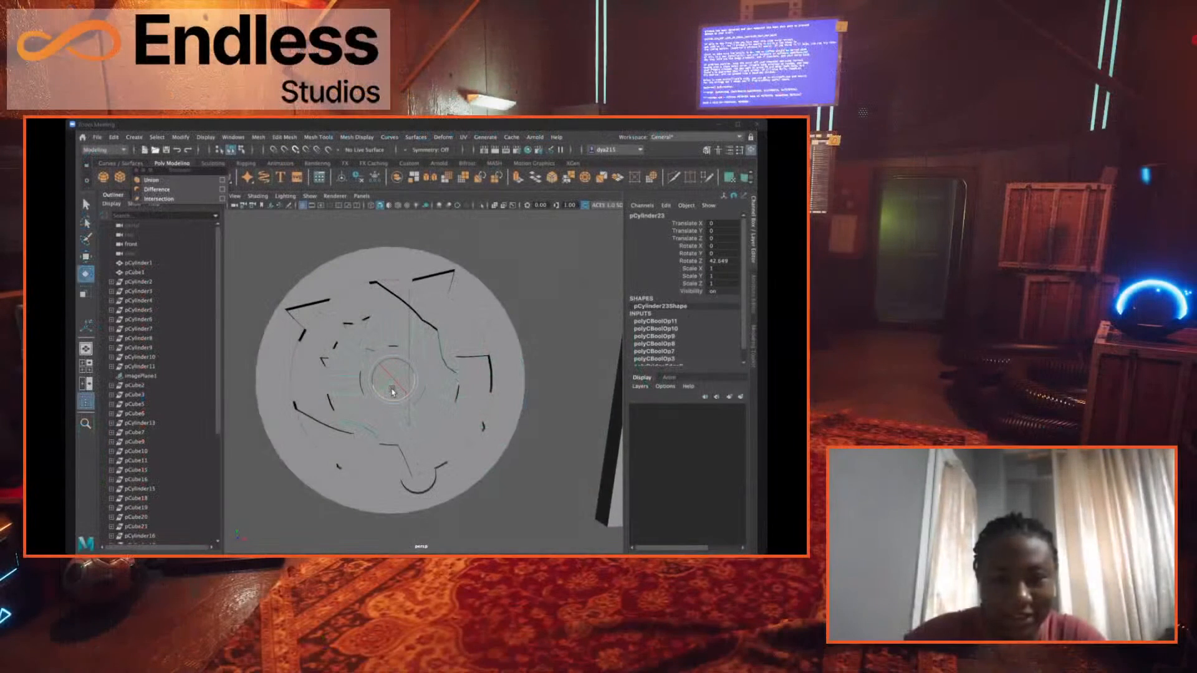
pyautogui.moveTo(391, 386); pyautogui.dragTo(393, 383)
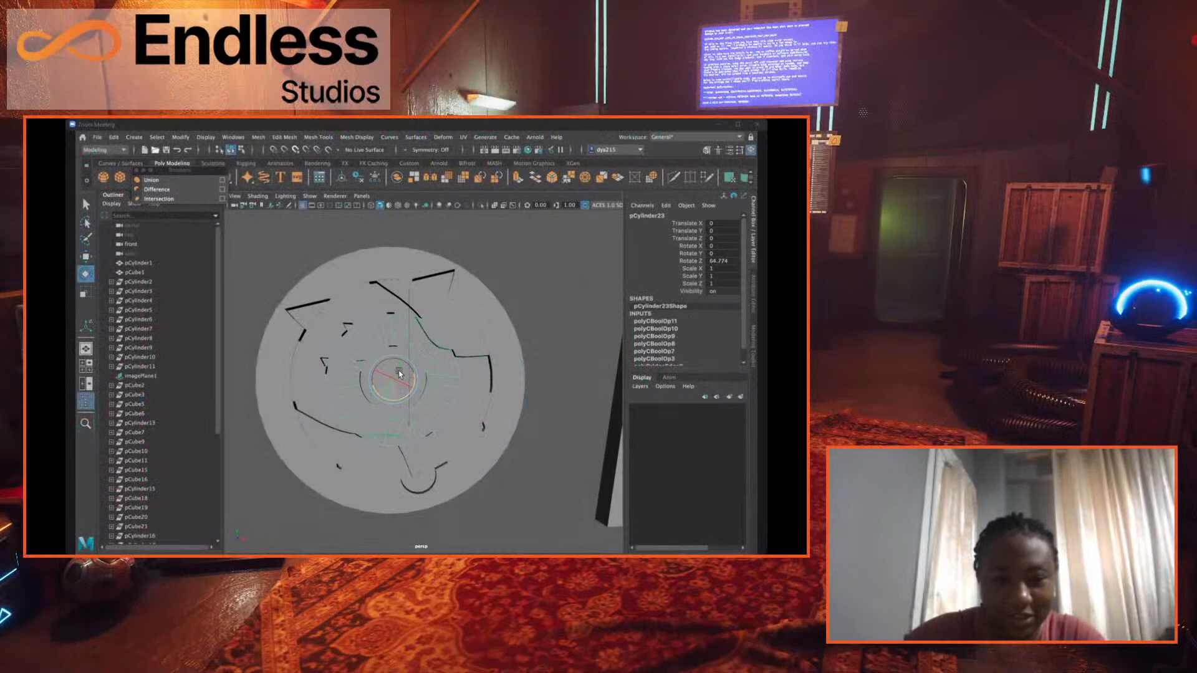
pyautogui.click(396, 373)
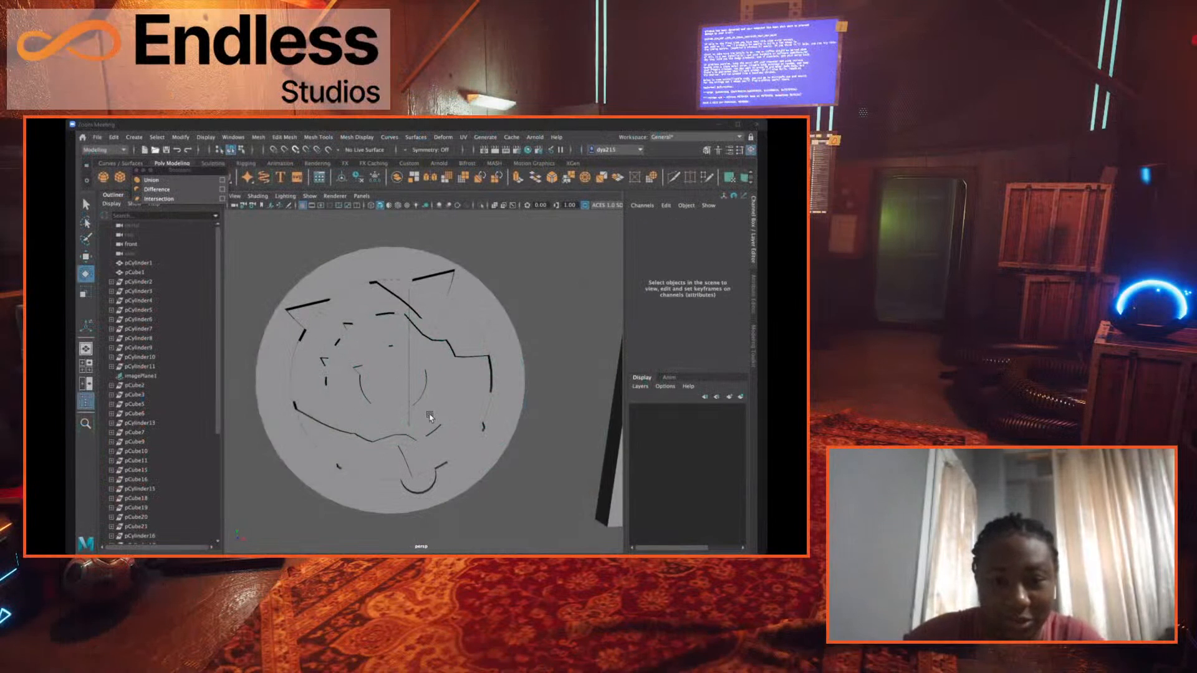
pyautogui.click(396, 376)
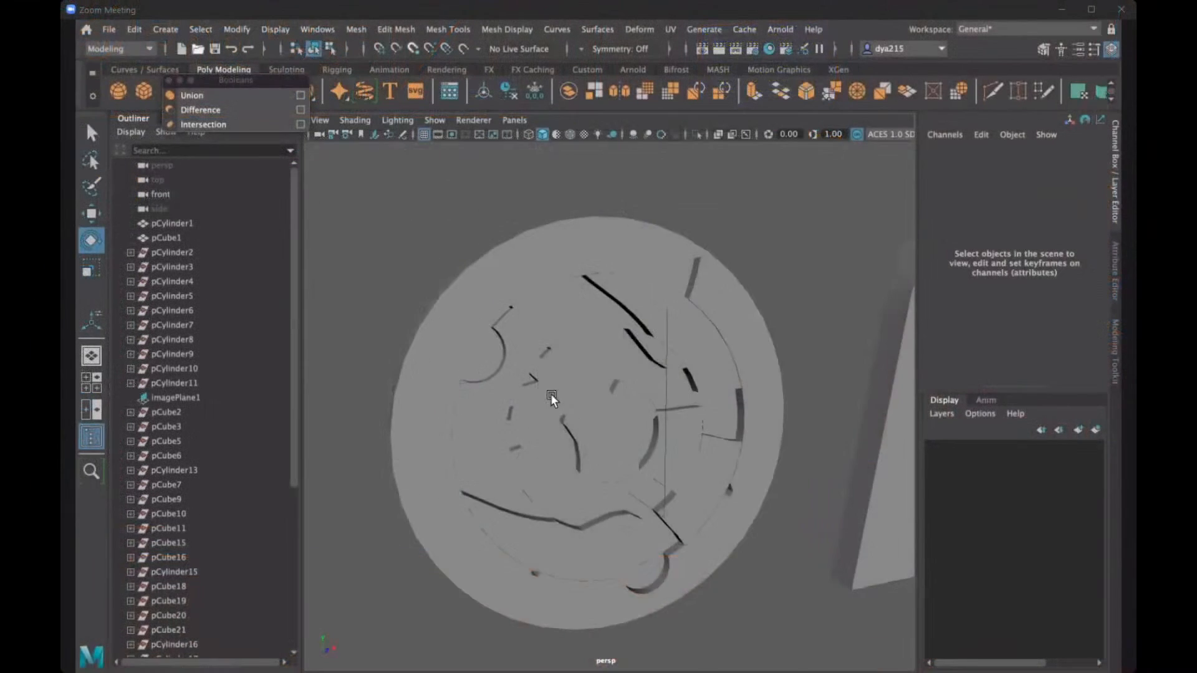
# - Undo the trial rotations of the rings to restore the aligned hands, circle and gems pattern
pyautogui.scroll(5, 549, 396)
pyautogui.scroll(-5, 563, 400)
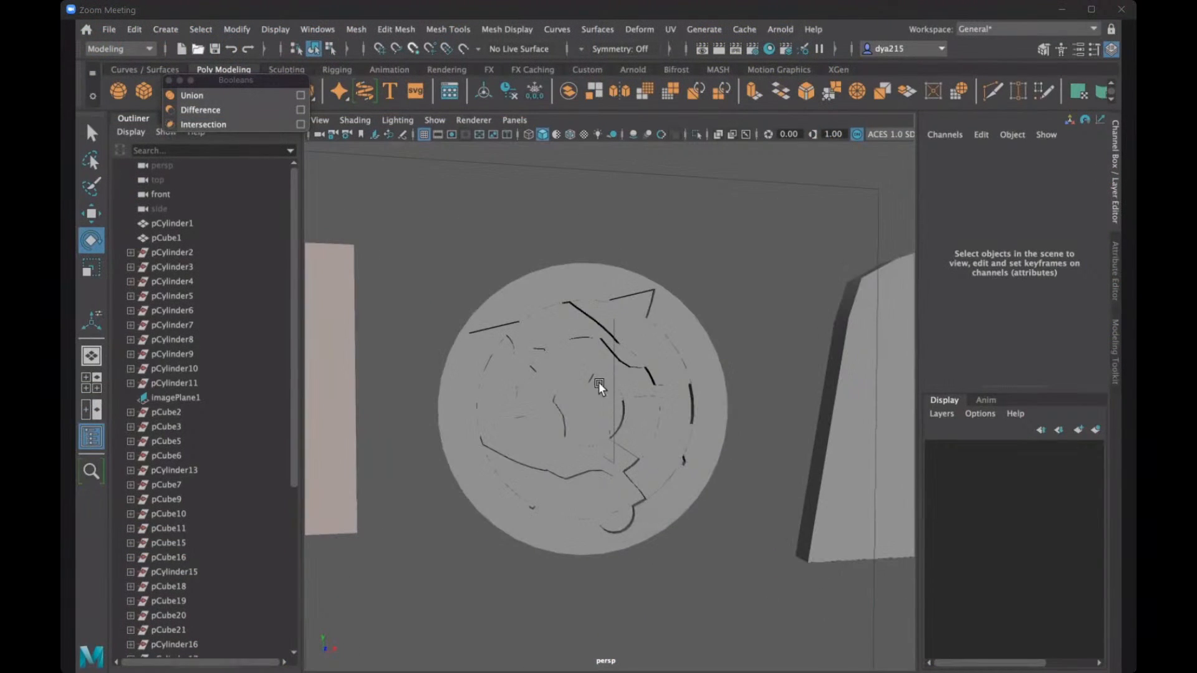
pyautogui.click(598, 382)
pyautogui.click(683, 282)
pyautogui.click(657, 297)
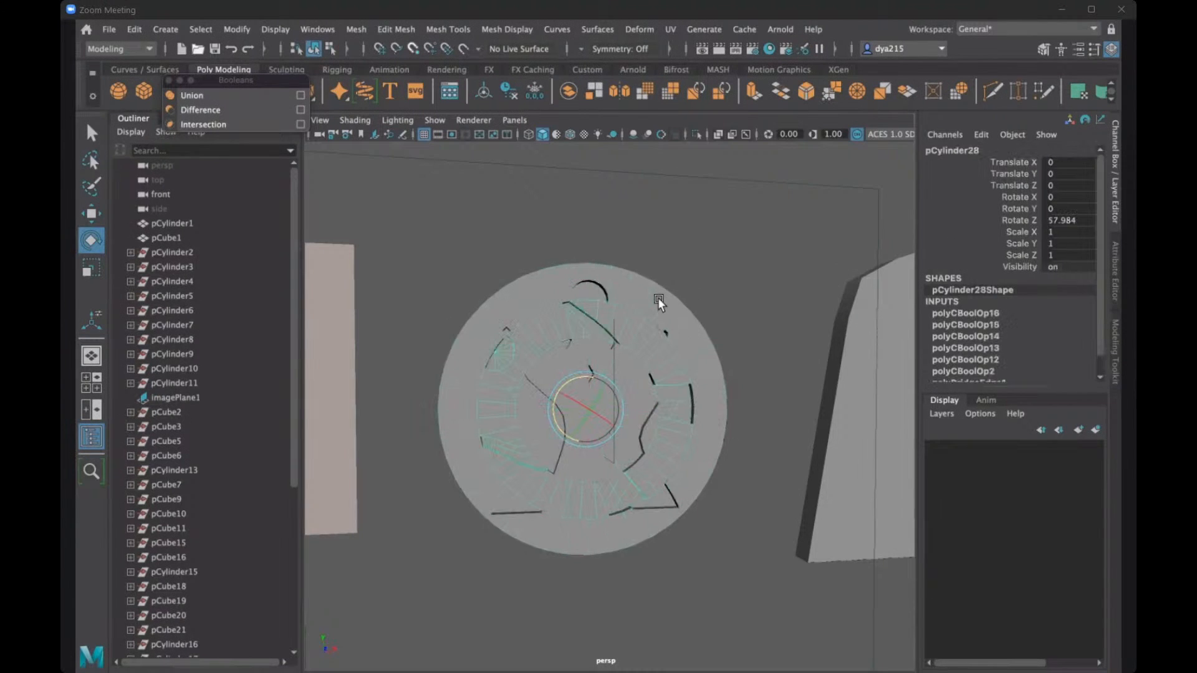
pyautogui.hotkey('ctrl', 'z')
# - Examine the carved disc from the front and sides against the hands reference image and the arched door
pyautogui.click(669, 270)
pyautogui.keyDown('alt'); pyautogui.moveTo(608, 316); pyautogui.dragTo(585, 329); pyautogui.keyUp('alt')
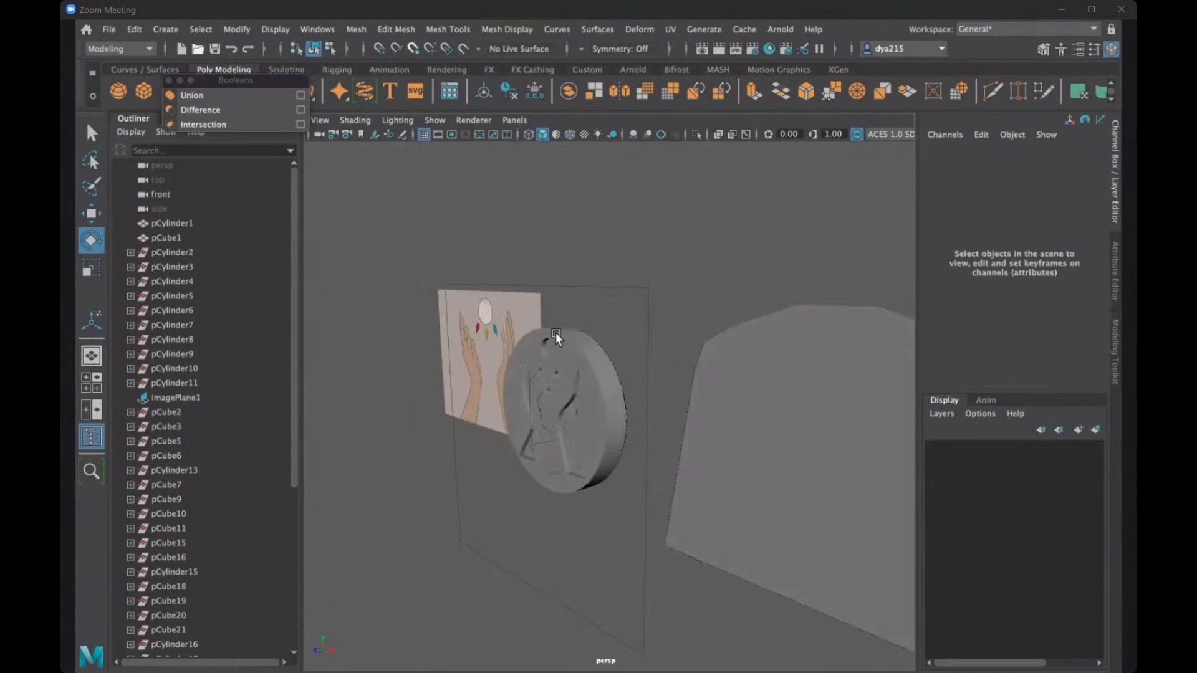
pyautogui.keyDown('alt'); pyautogui.moveTo(604, 288); pyautogui.dragTo(598, 330); pyautogui.keyUp('alt')
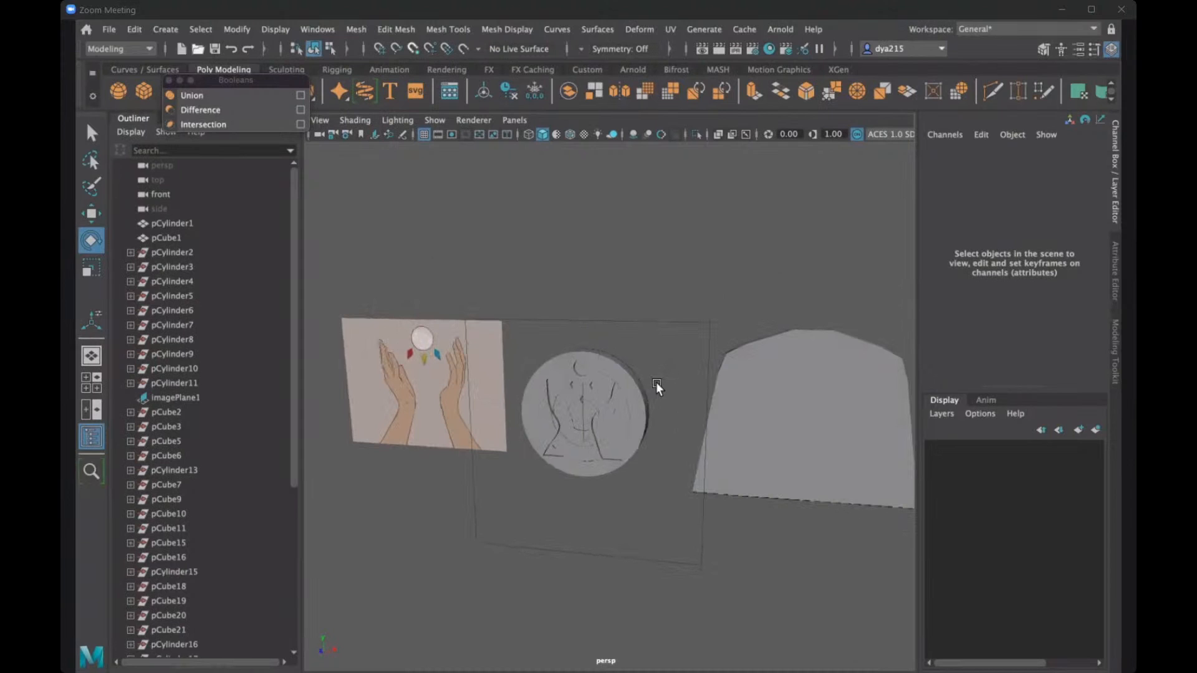
pyautogui.keyDown('alt'); pyautogui.moveTo(657, 382); pyautogui.dragTo(685, 381); pyautogui.keyUp('alt')
pyautogui.click(588, 363)
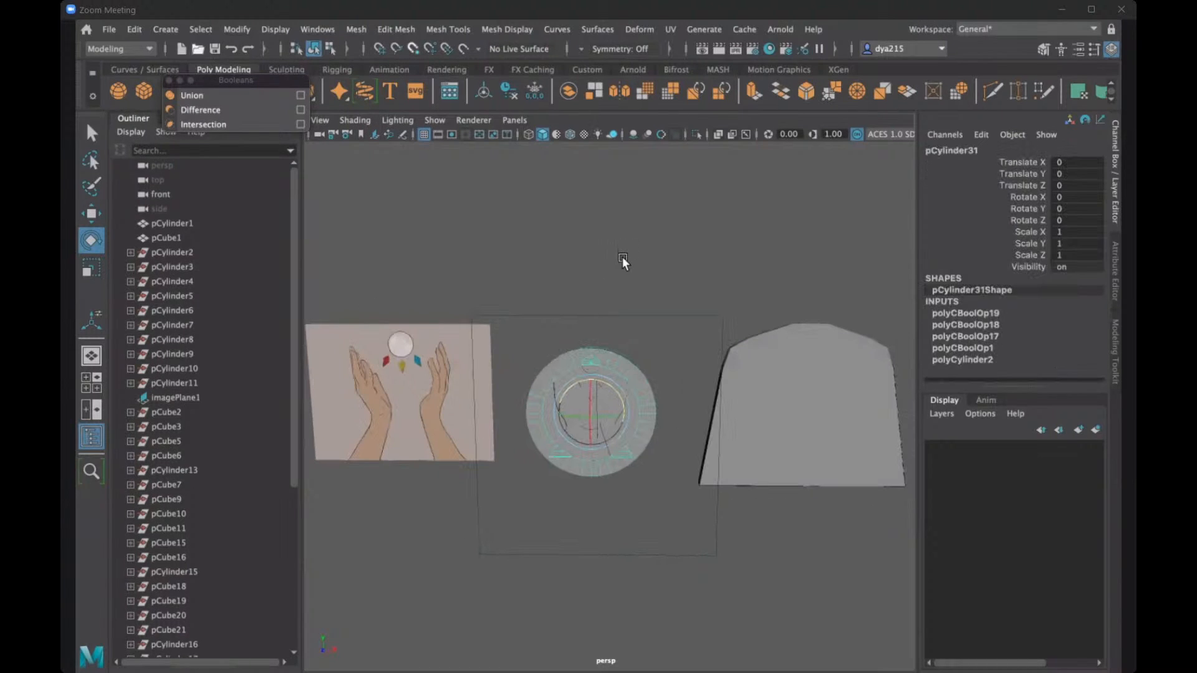
pyautogui.scroll(3, 624, 246)
pyautogui.click(621, 284)
pyautogui.scroll(-5, 624, 317)
pyautogui.scroll(3, 629, 319)
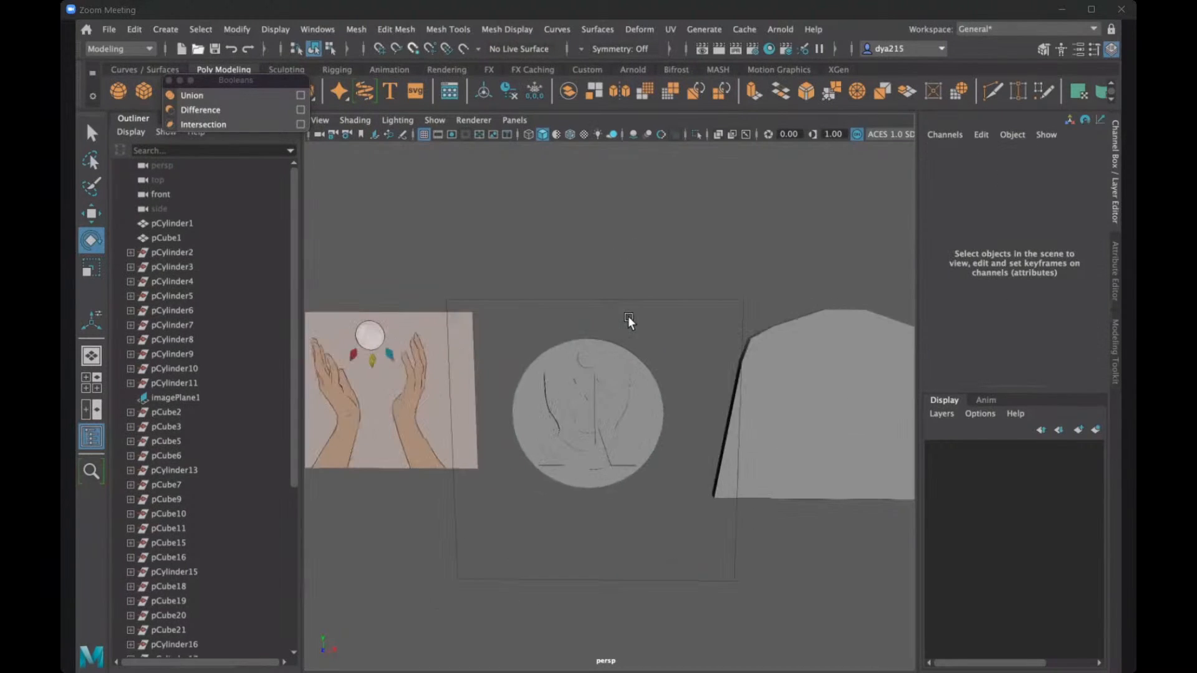
pyautogui.keyDown('alt'); pyautogui.moveTo(629, 319); pyautogui.dragTo(547, 418); pyautogui.keyUp('alt')
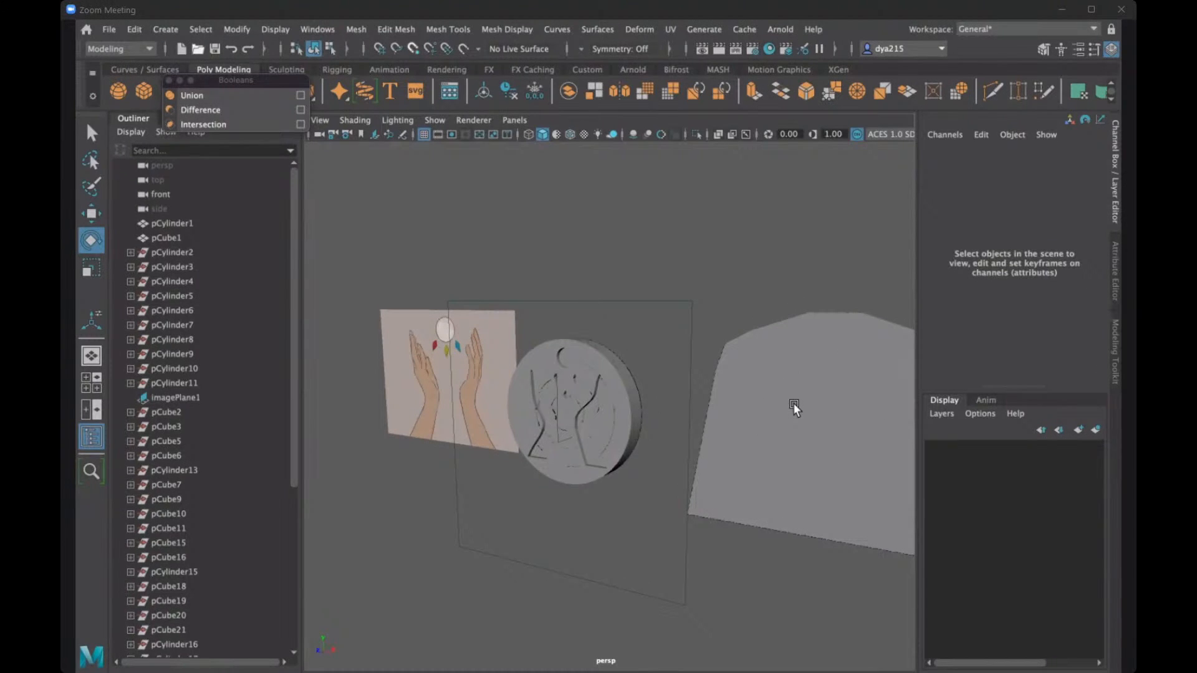
pyautogui.keyDown('alt'); pyautogui.moveTo(812, 411); pyautogui.dragTo(541, 283); pyautogui.keyUp('alt')
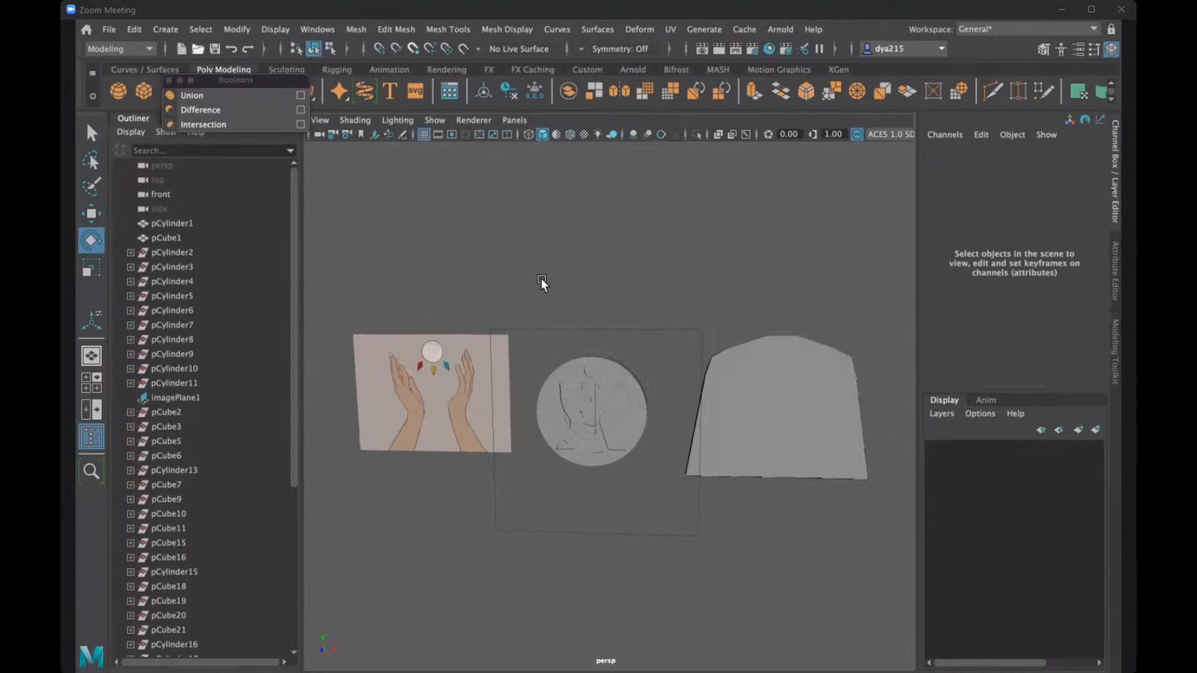
pyautogui.scroll(5, 546, 275)
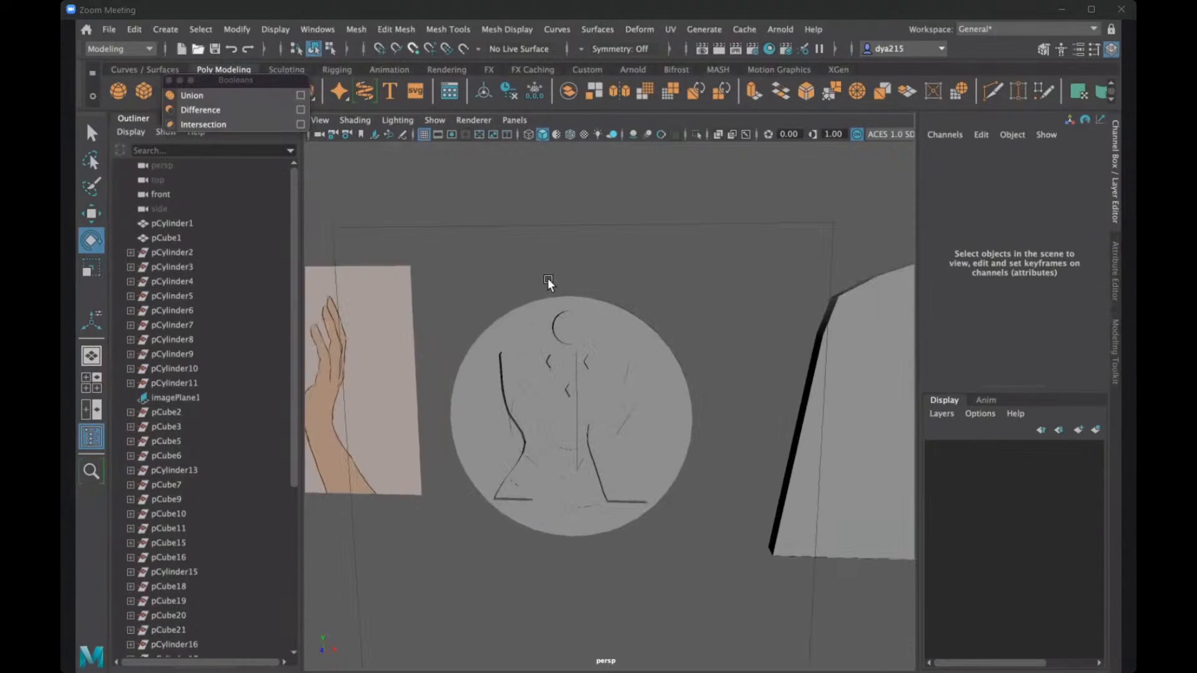